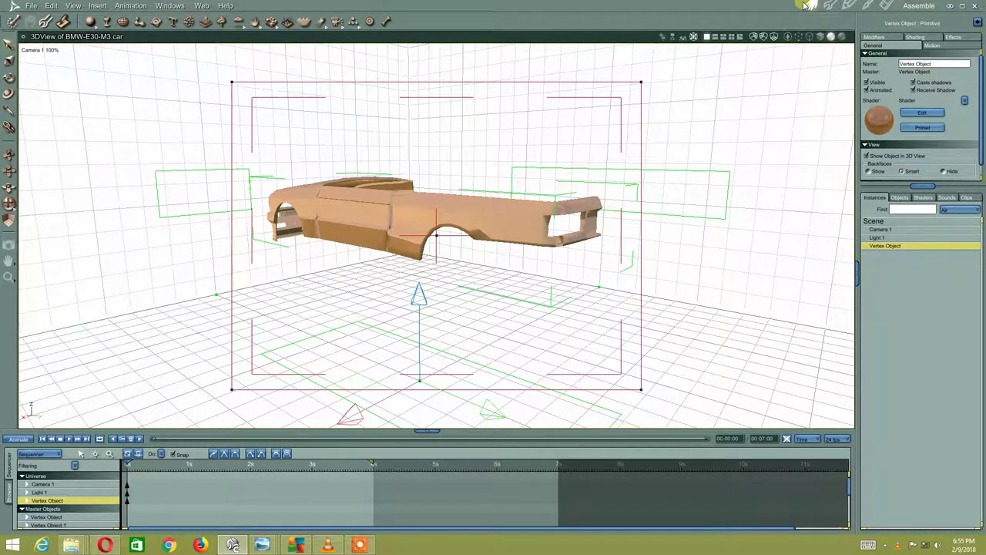
- Open the BMW E30 body in the Model room and bring the door sill into view
click(829, 6)
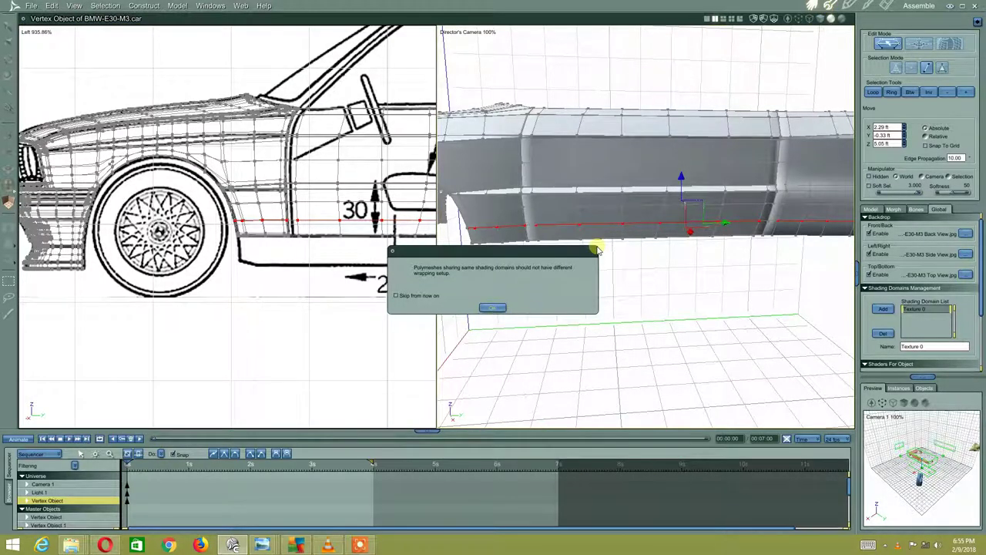
click(494, 309)
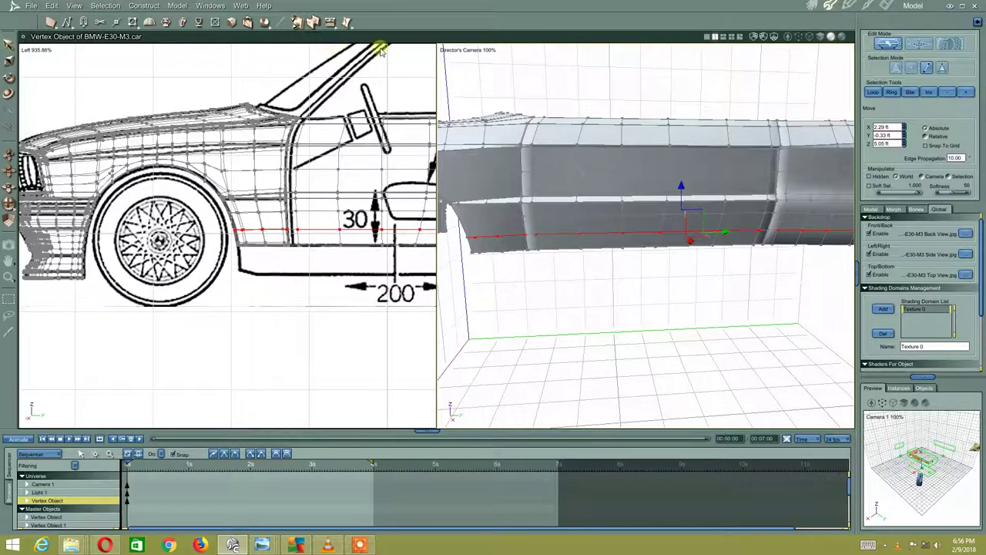
scroll(378, 255, down, 3)
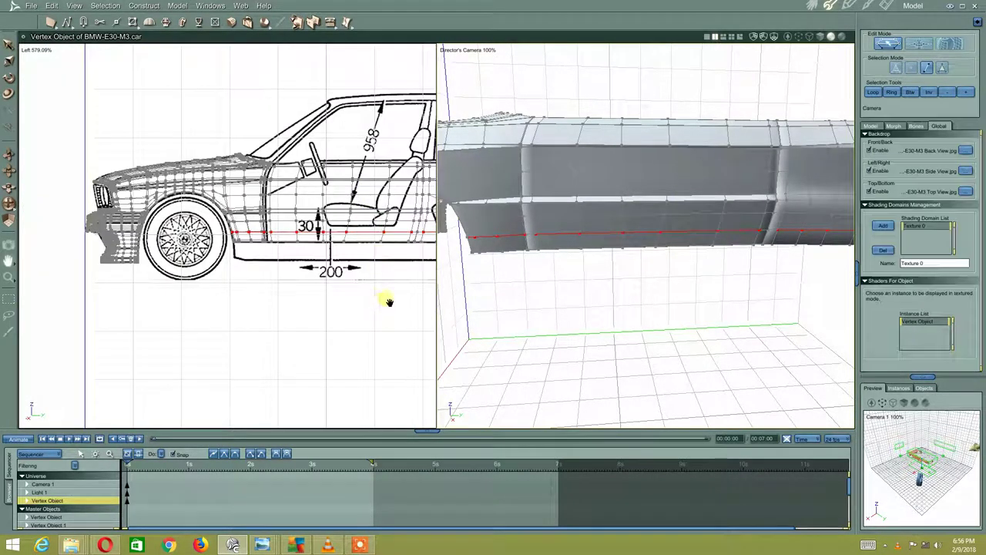
middle_drag(388, 302, 252, 293)
scroll(249, 298, up, 2)
- Duplicate the selected sill vertex row and drag the copy down along the sill line
right_click(231, 286)
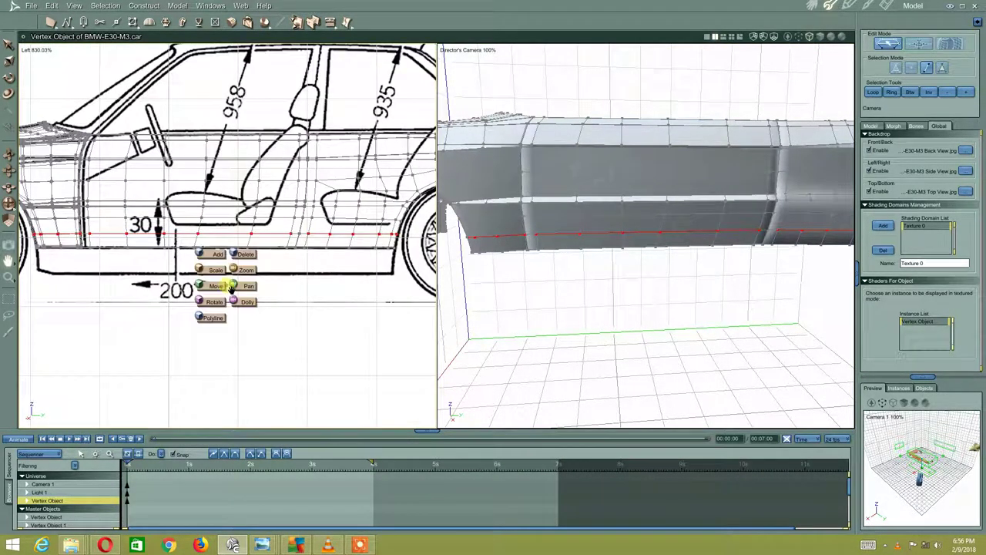
click(218, 287)
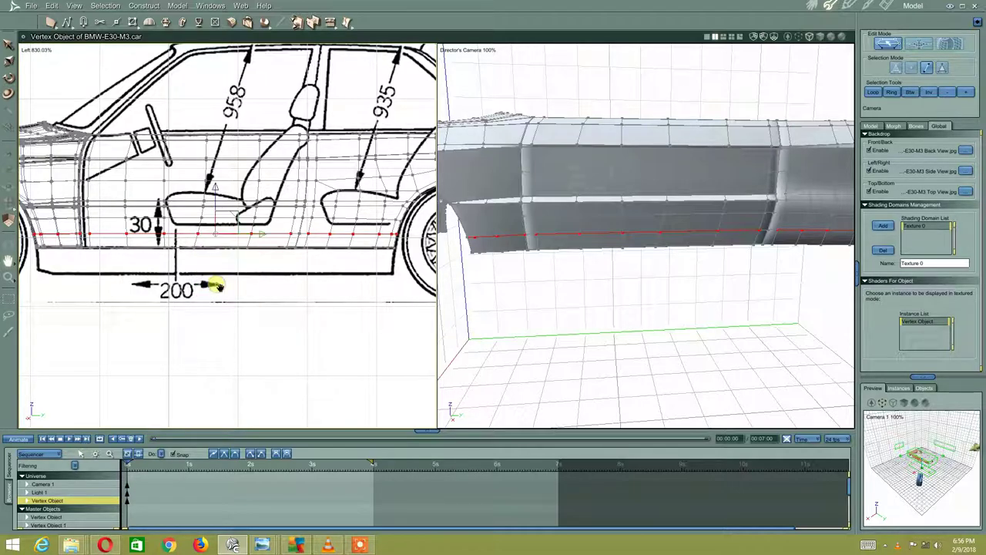
click(225, 271)
click(223, 274)
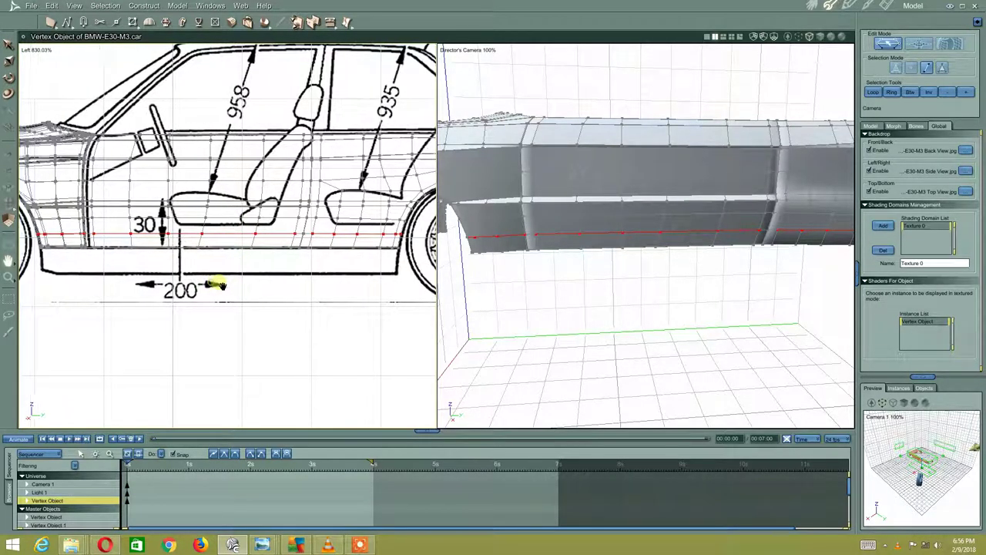
key(ctrl+d)
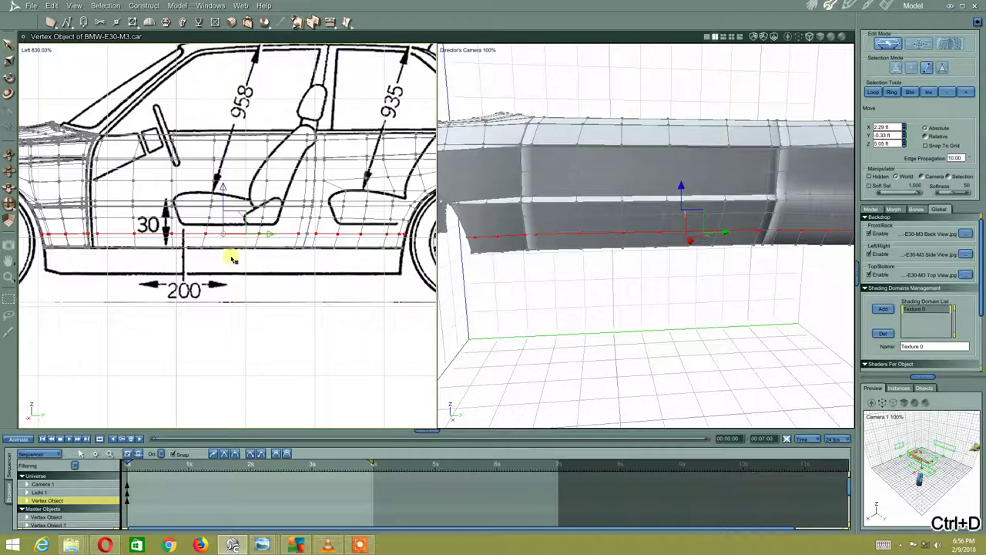
drag(220, 189, 221, 205)
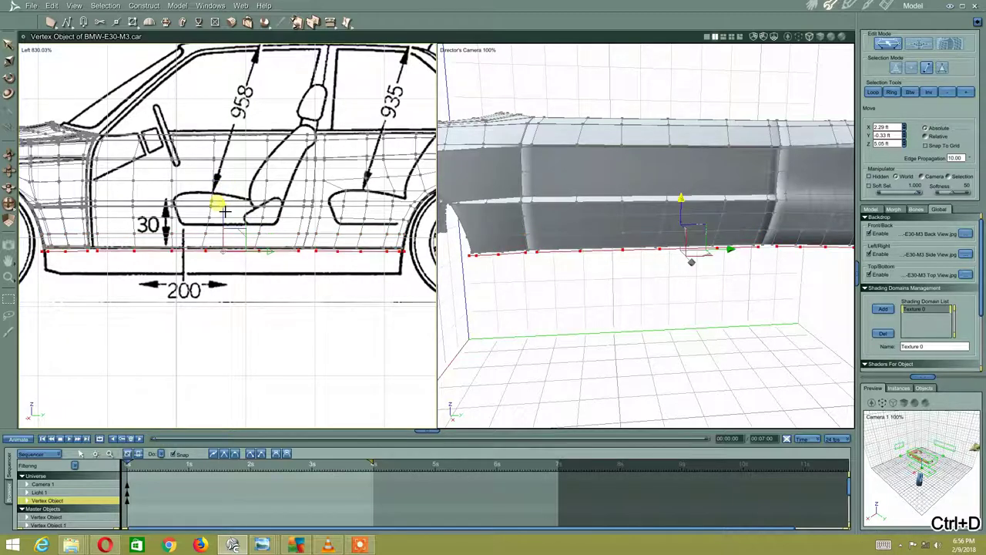
click(28, 51)
click(29, 72)
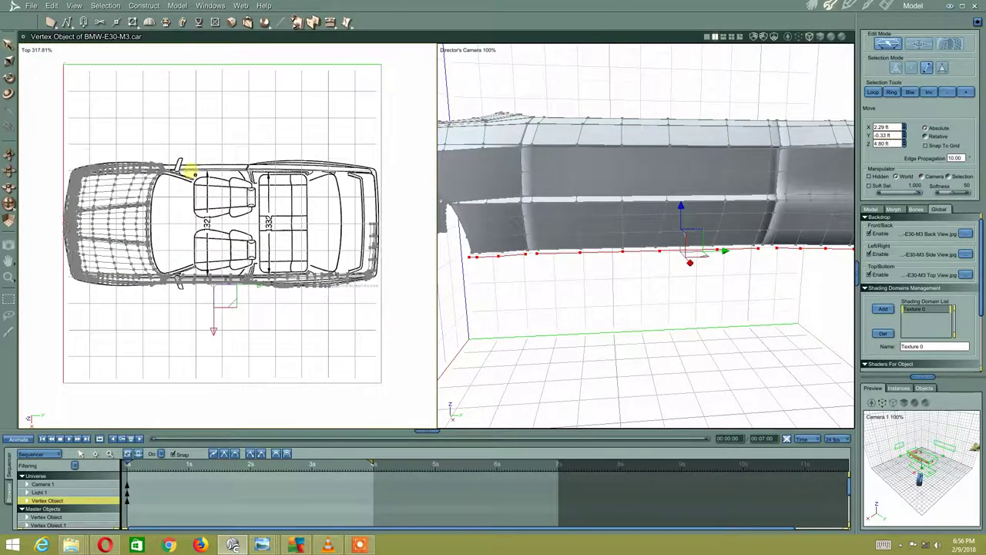
scroll(194, 324, up, 3)
scroll(233, 256, up, 2)
scroll(203, 286, up, 2)
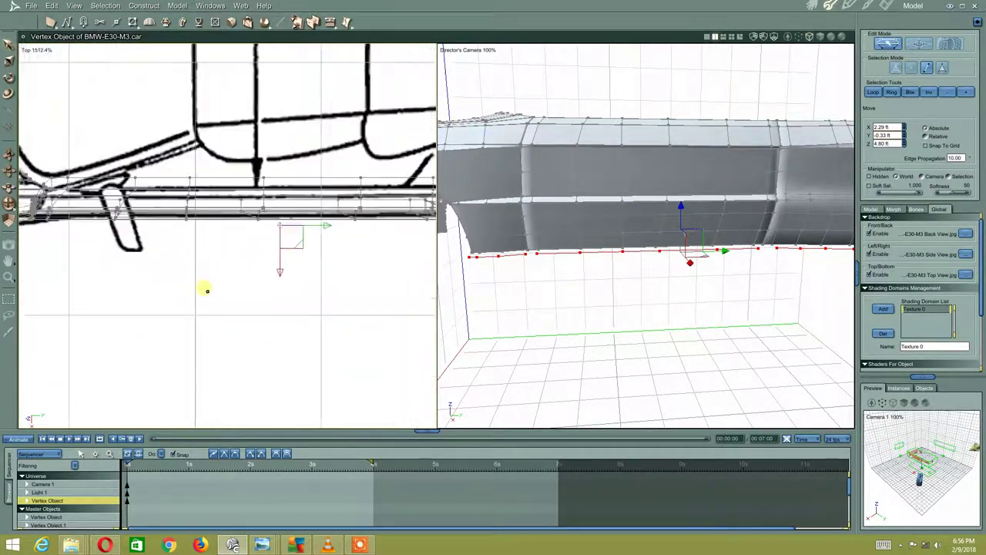
scroll(254, 242, up, 2)
scroll(198, 257, up, 2)
scroll(165, 311, up, 3)
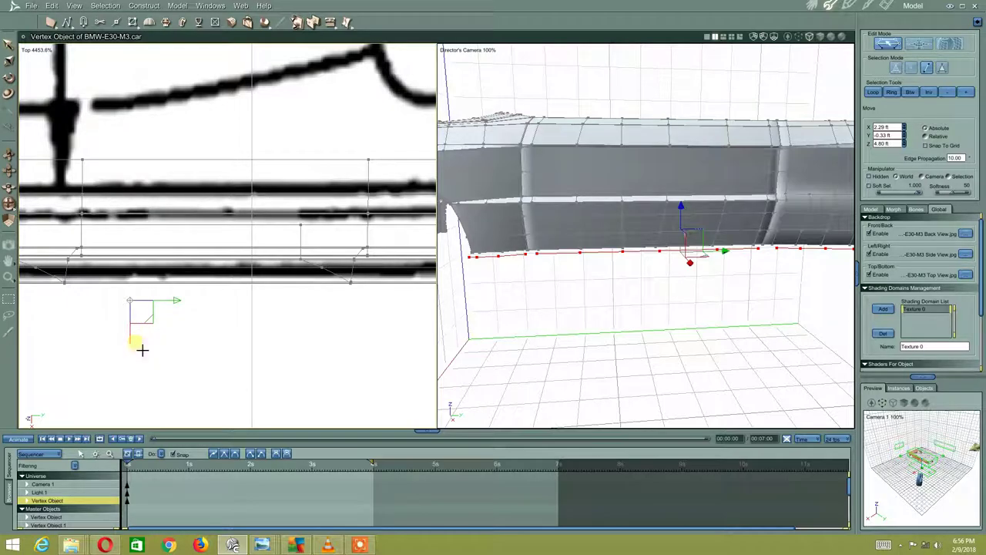
mouse_move(149, 313)
mouse_down()
mouse_move(136, 349)
mouse_move(137, 279)
mouse_up()
key(ctrl+z)
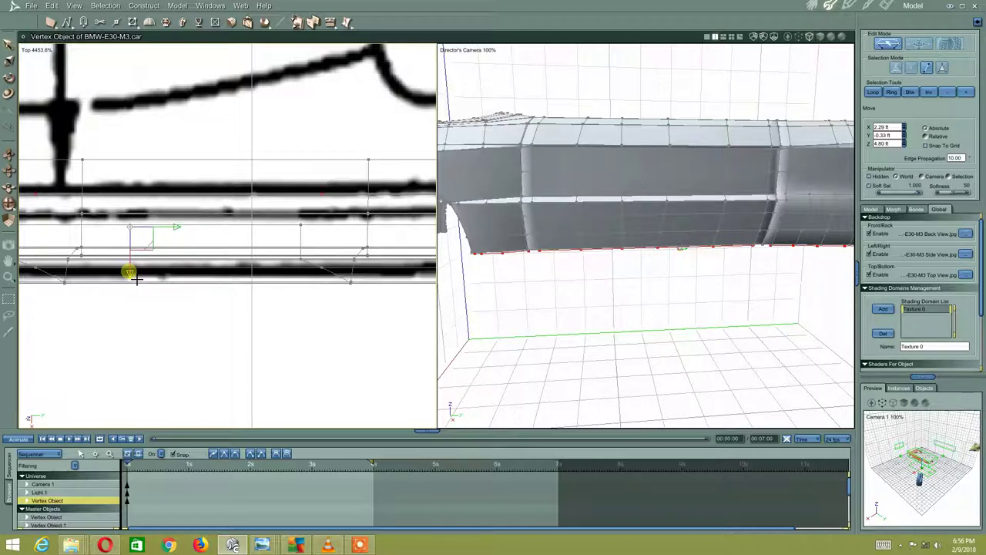
mouse_move(506, 321)
middle_down()
mouse_move(515, 322)
mouse_move(514, 293)
middle_up()
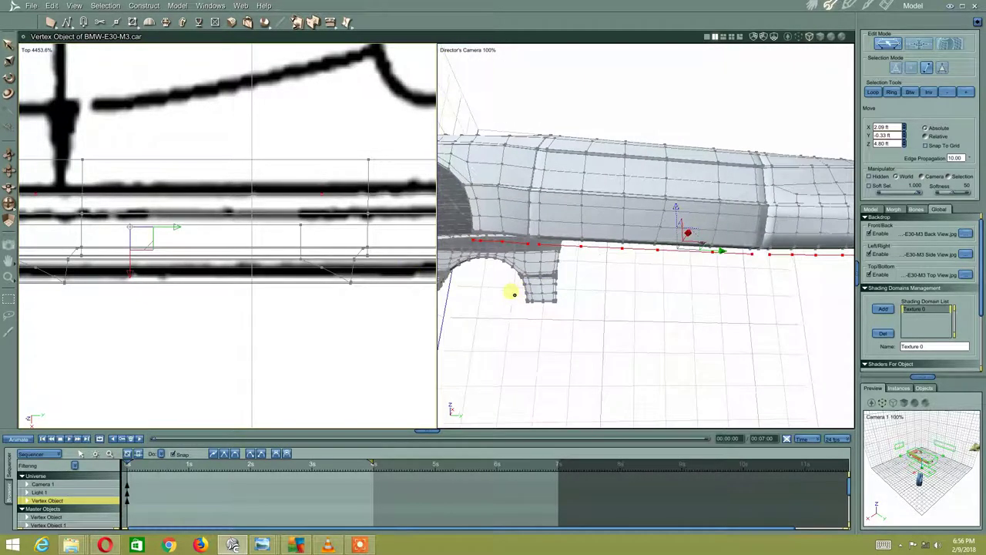
- Switch to the Left view and raise the new vertex row up to the sill line
click(37, 50)
click(66, 100)
scroll(249, 200, up, 3)
scroll(196, 242, up, 3)
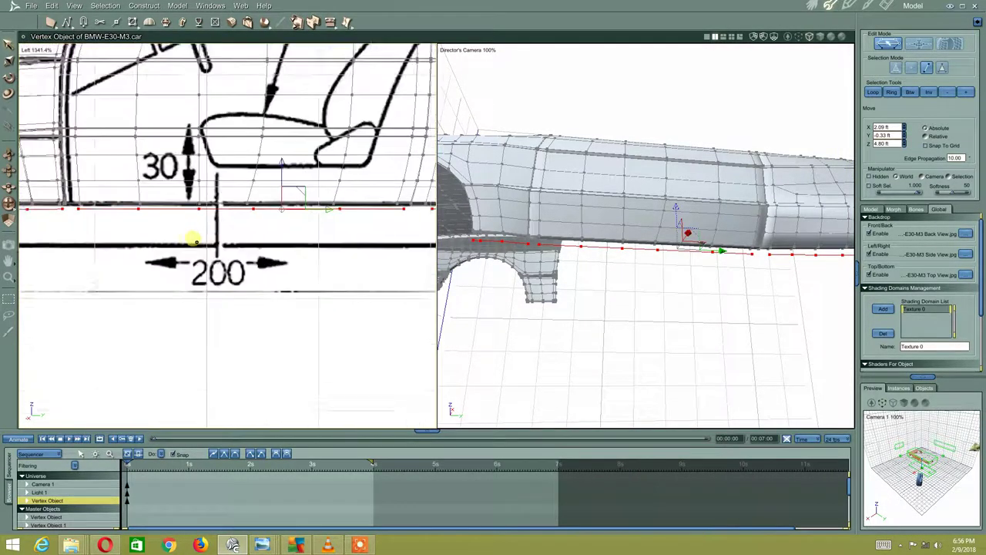
scroll(196, 242, up, 2)
scroll(265, 209, up, 2)
scroll(231, 238, up, 1)
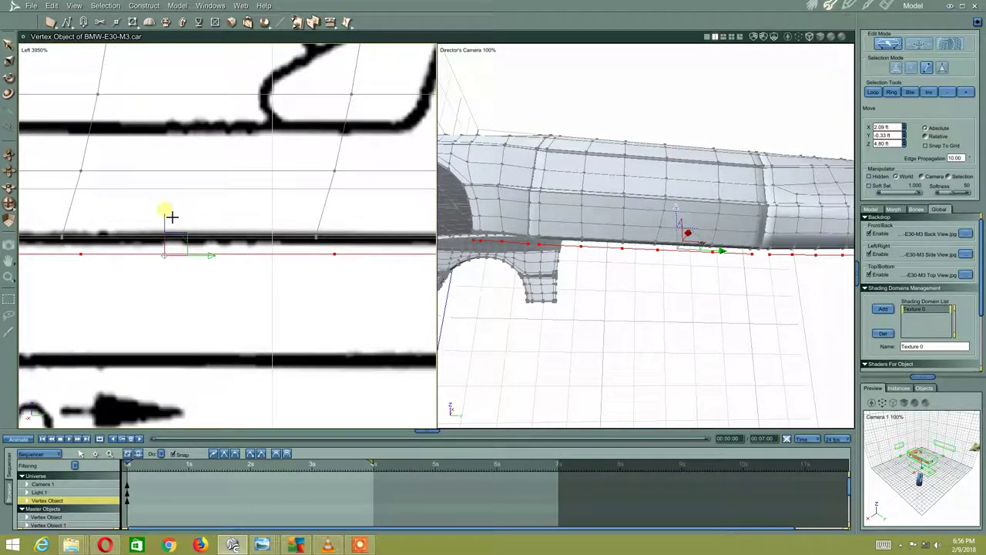
drag(171, 218, 173, 202)
- Scale the selected row to a Z size of 0 ft so it sits level
scroll(93, 221, down, 2)
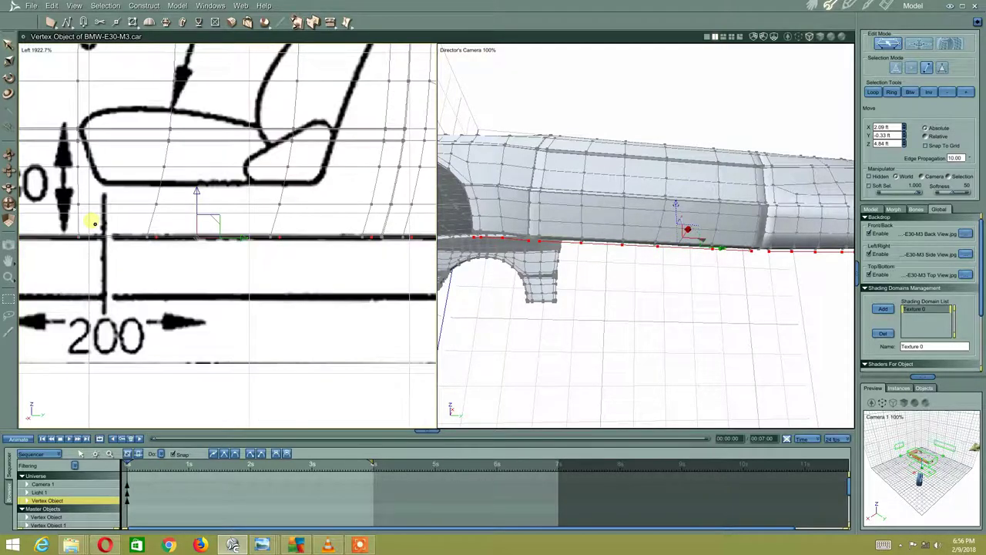
scroll(227, 249, down, 2)
scroll(147, 270, down, 1)
scroll(146, 270, up, 2)
scroll(314, 295, up, 2)
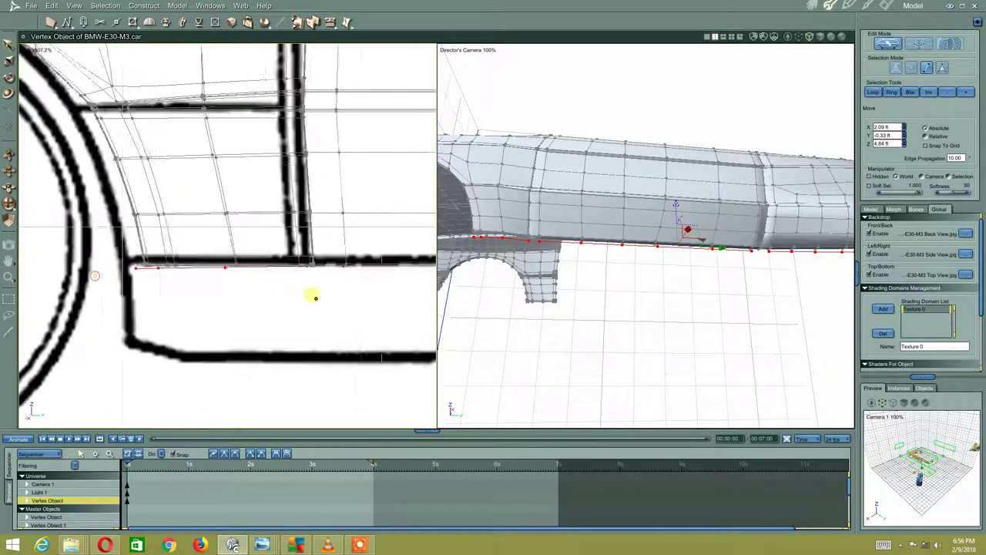
scroll(328, 288, down, 1)
scroll(241, 268, up, 2)
middle_drag(242, 268, 214, 260)
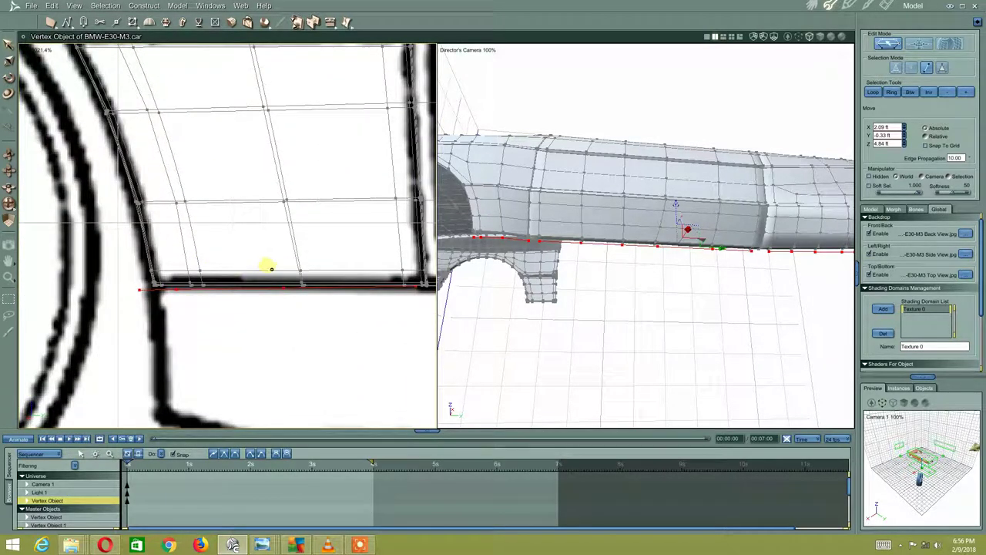
right_click(262, 253)
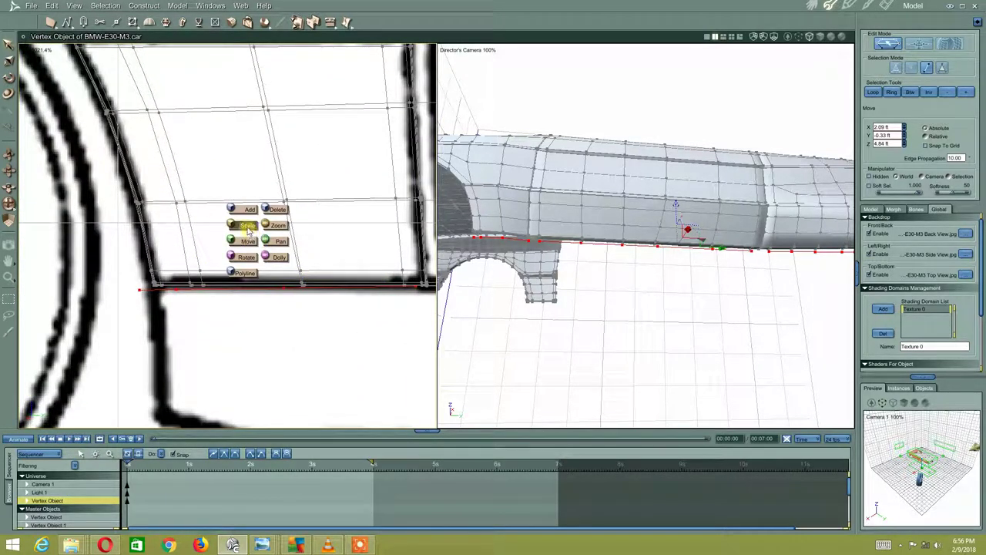
click(247, 226)
click(894, 141)
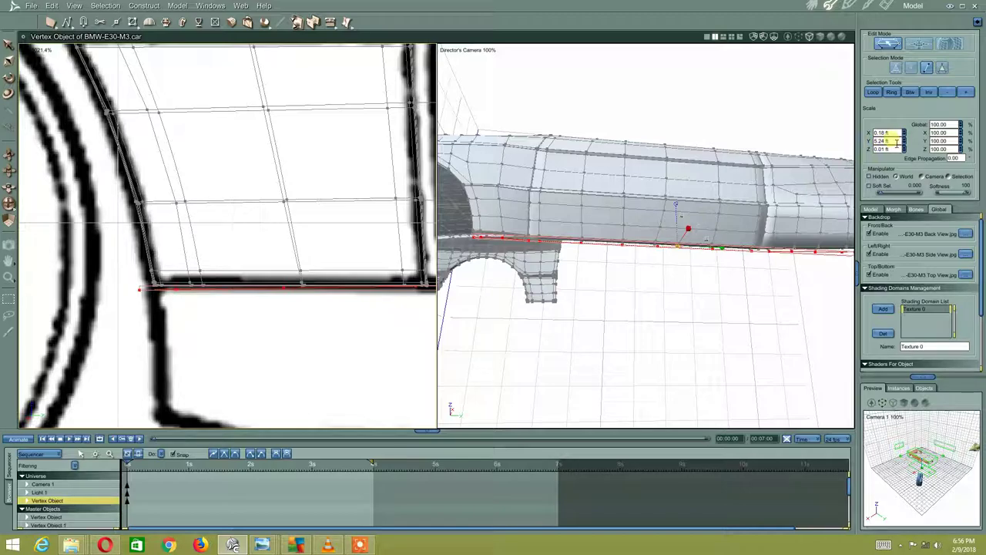
key(Tab)
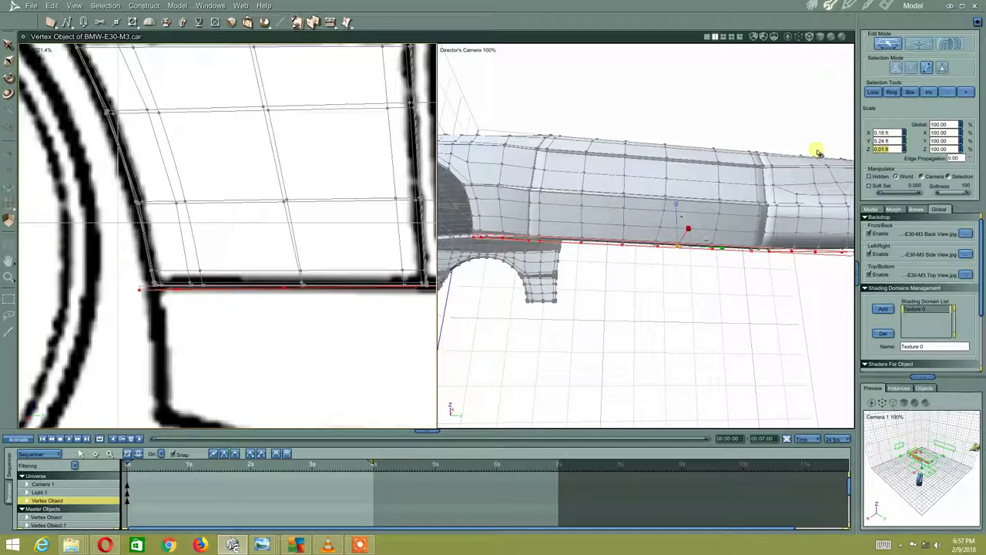
text(0)
key(Return)
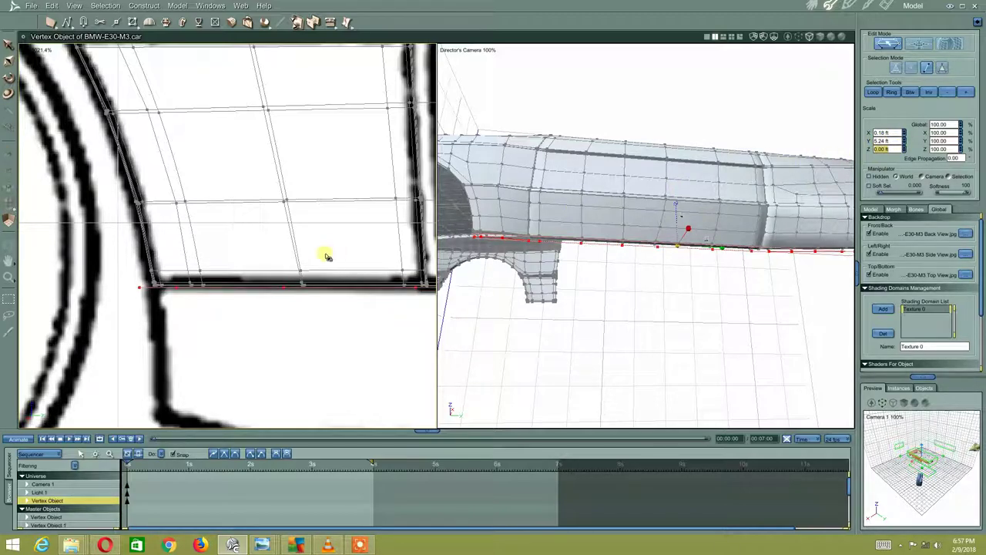
- Orbit the camera under the sill and undo the last two changes
scroll(192, 275, down, 1)
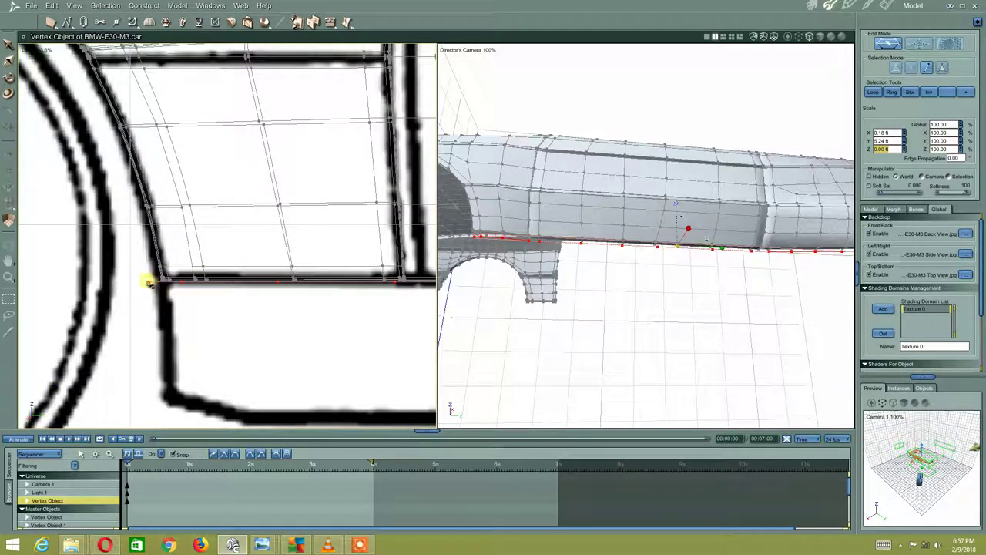
middle_drag(539, 226, 535, 193)
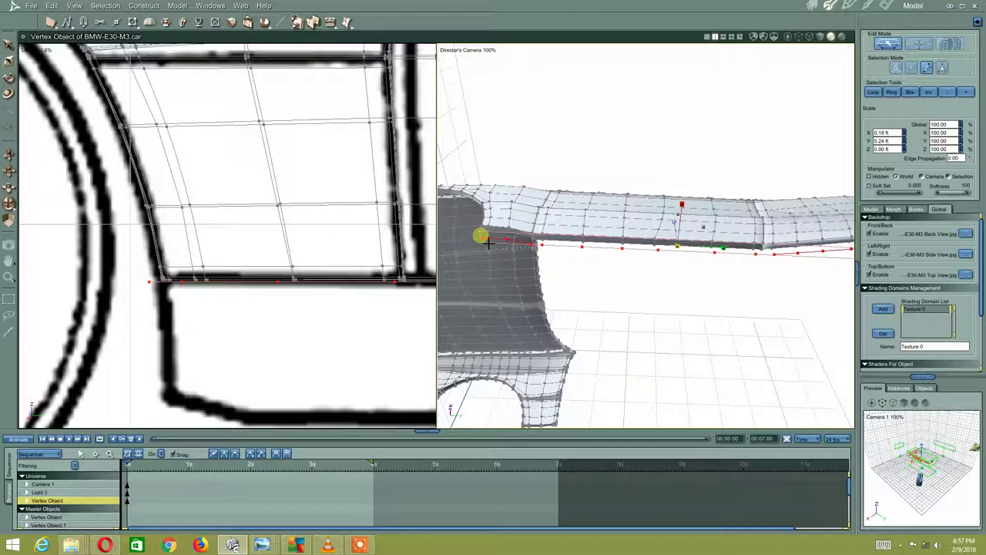
key(ctrl+z)
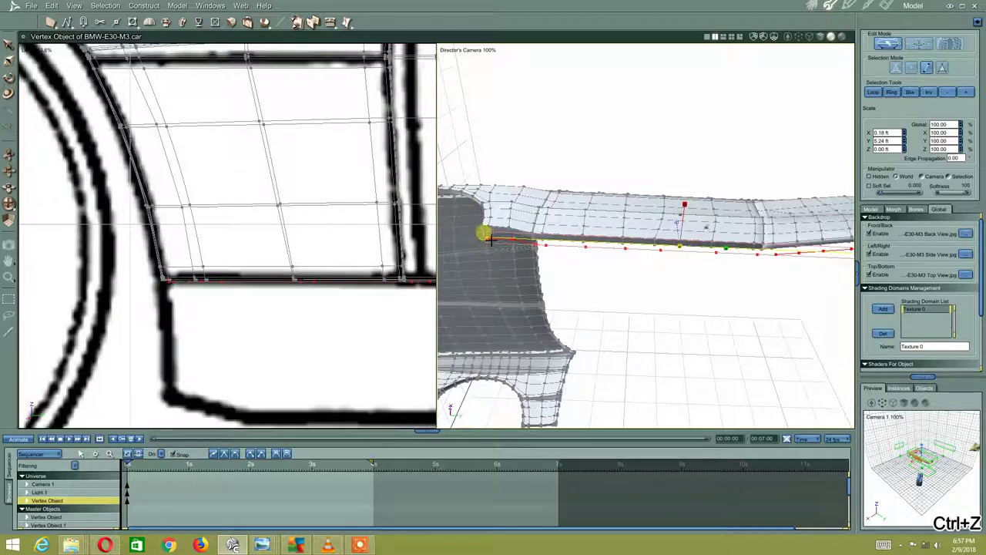
key(ctrl+z)
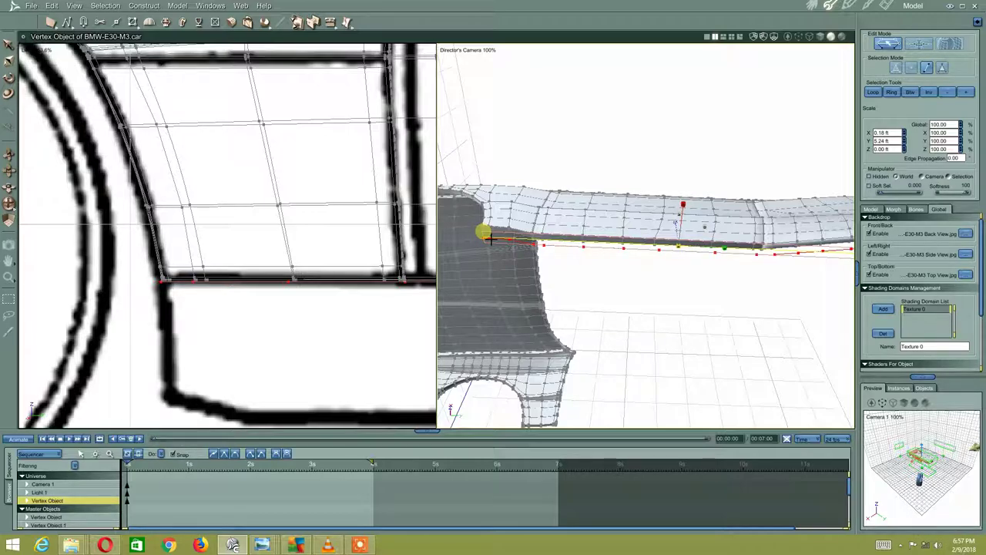
- Orbit the Director's Camera beneath the car to view the sill's bottom edge loop
scroll(305, 277, down, 3)
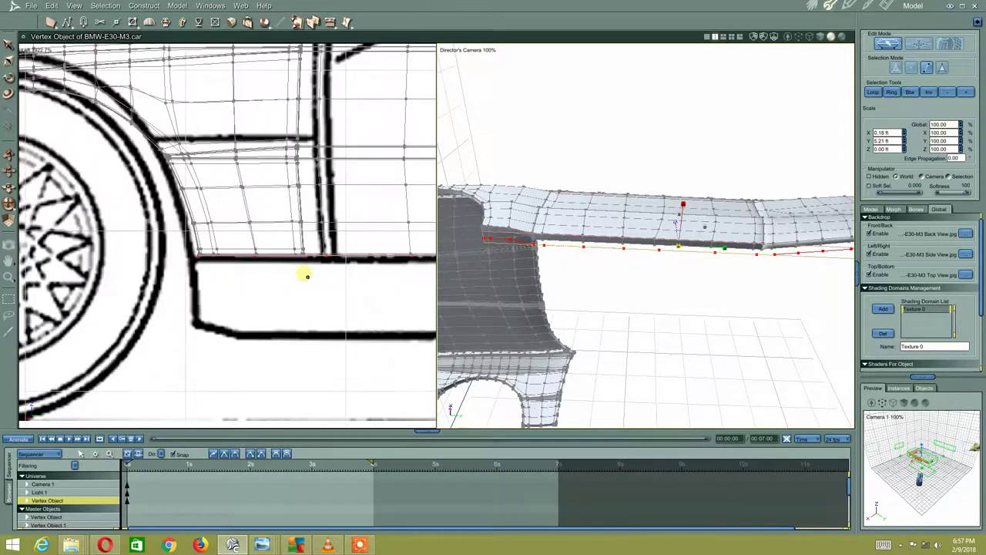
scroll(324, 266, down, 3)
scroll(251, 250, down, 3)
scroll(303, 247, right, 3)
scroll(319, 275, right, 2)
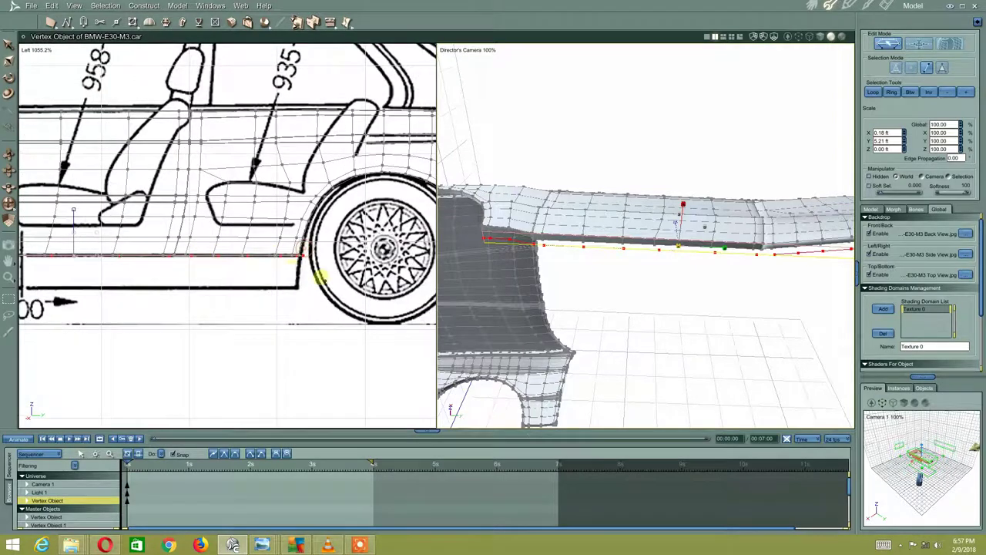
scroll(326, 275, up, 2)
scroll(326, 275, up, 3)
mouse_move(478, 292)
middle_down()
mouse_move(675, 288)
mouse_move(555, 280)
mouse_move(745, 244)
mouse_move(722, 260)
middle_up()
key(ctrl+z)
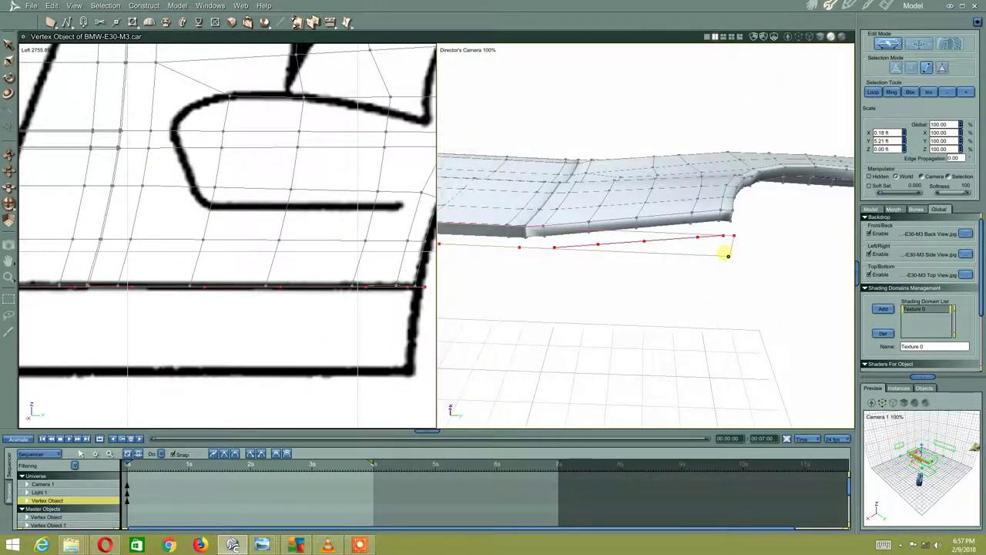
key(ctrl+z)
key(ctrl+z)
key(ctrl+z)
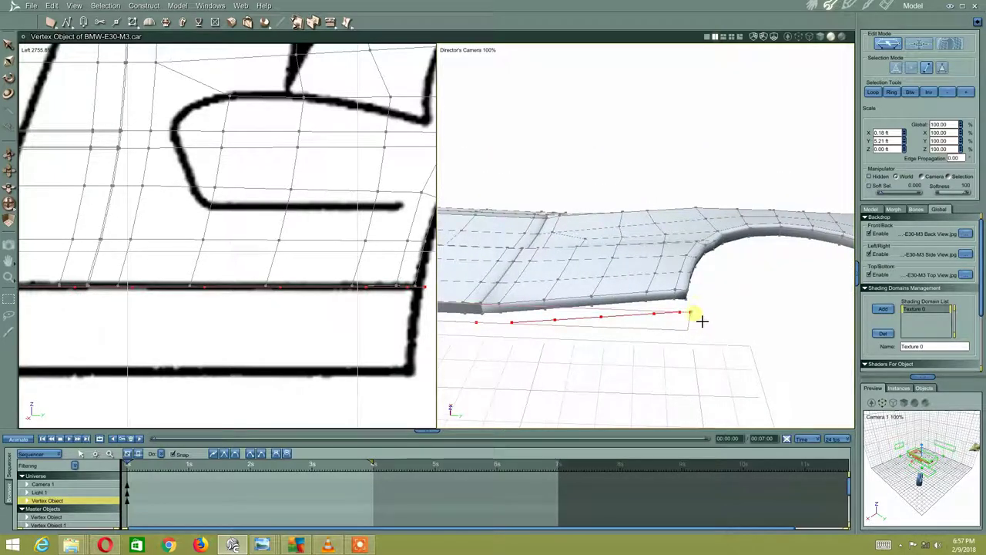
drag(696, 326, 694, 324)
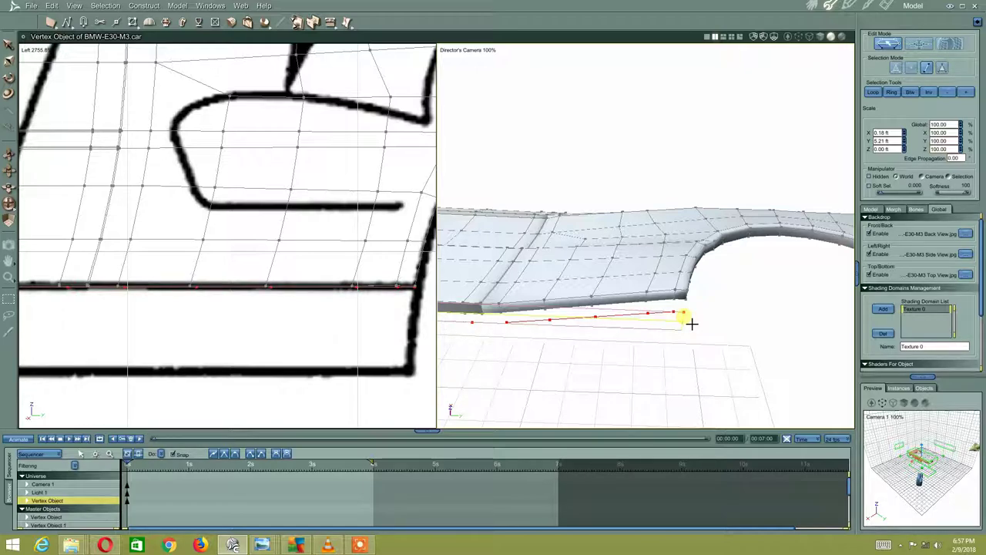
mouse_move(699, 311)
middle_down()
mouse_move(530, 308)
mouse_move(575, 277)
mouse_move(535, 284)
mouse_move(553, 293)
mouse_move(557, 282)
middle_up()
- Move the sill's lower edge loop outward to flare the panel
right_click(539, 264)
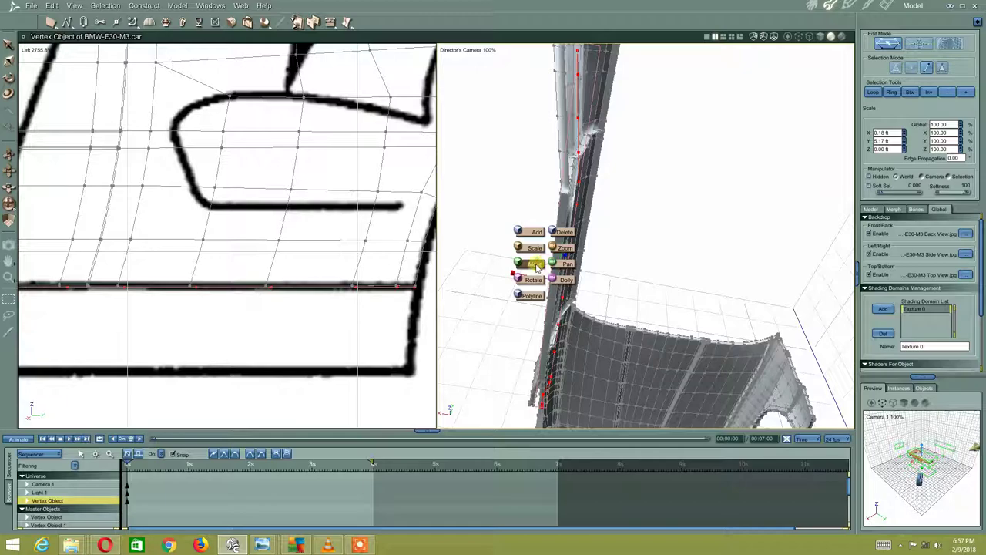
click(537, 265)
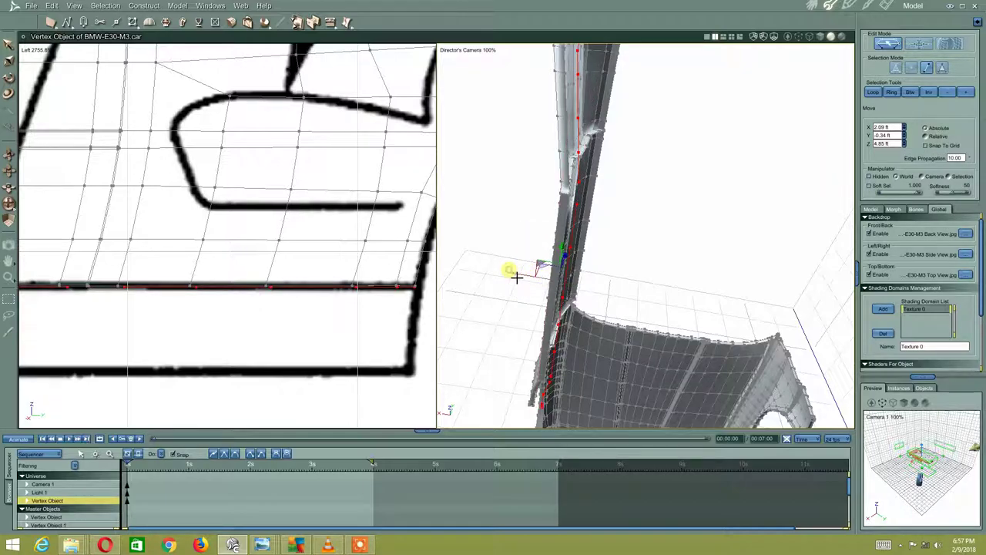
drag(516, 277, 493, 275)
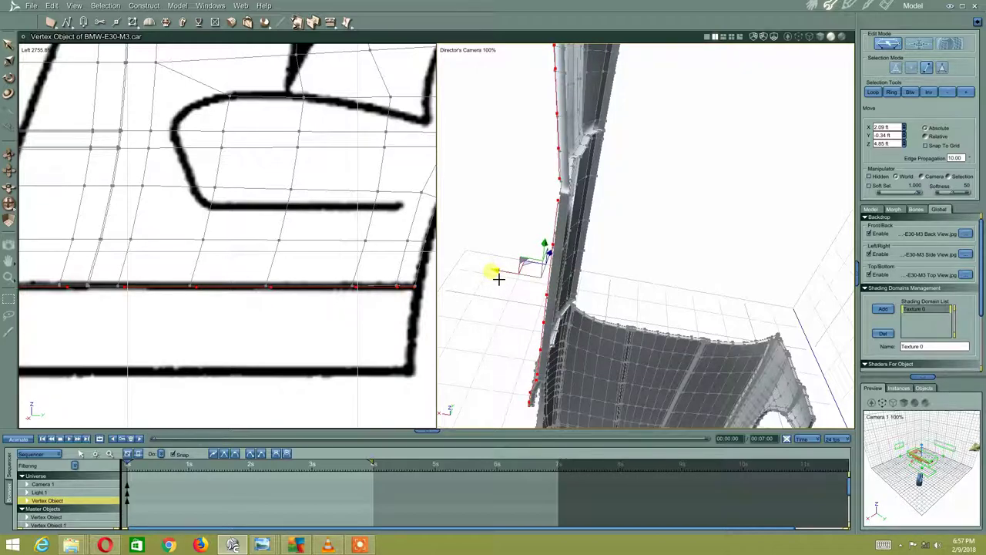
click(23, 49)
key(ctrl+z)
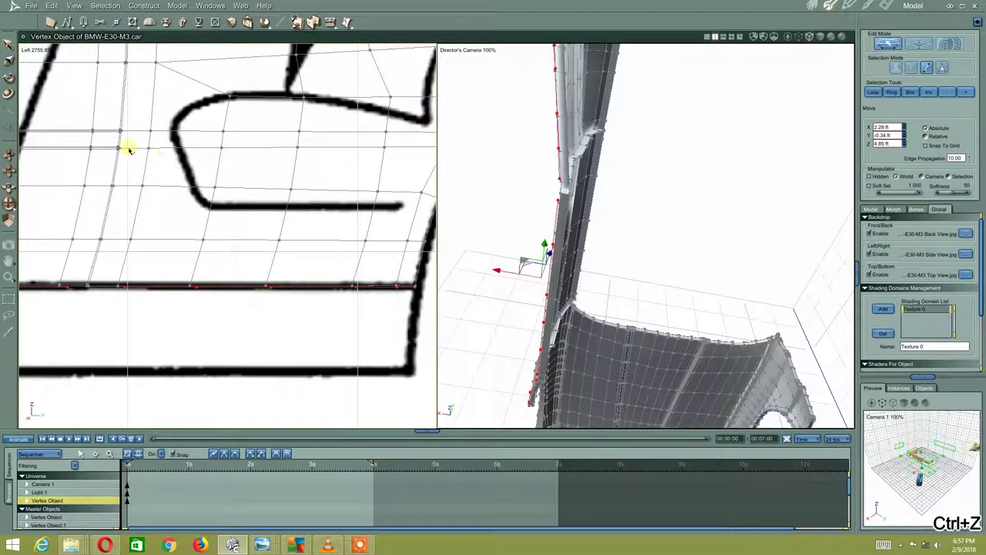
- Switch the left viewport to the Top blueprint and shift the edge against it
click(33, 53)
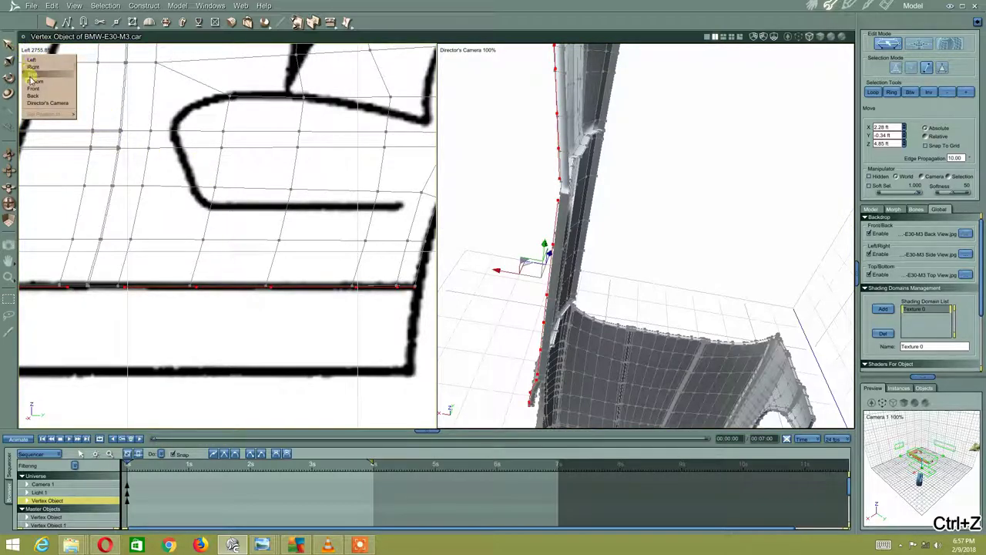
click(32, 74)
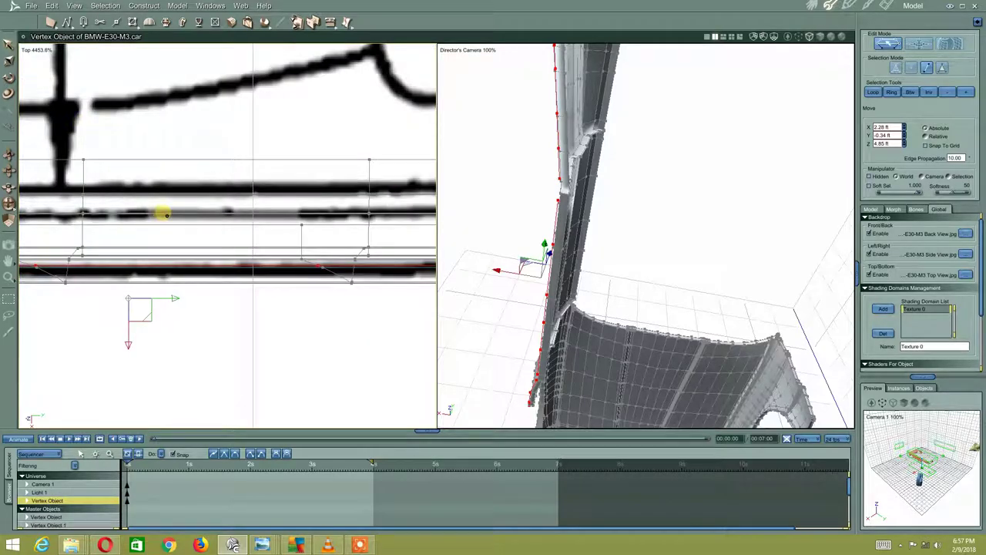
scroll(165, 247, up, 2)
scroll(146, 310, up, 1)
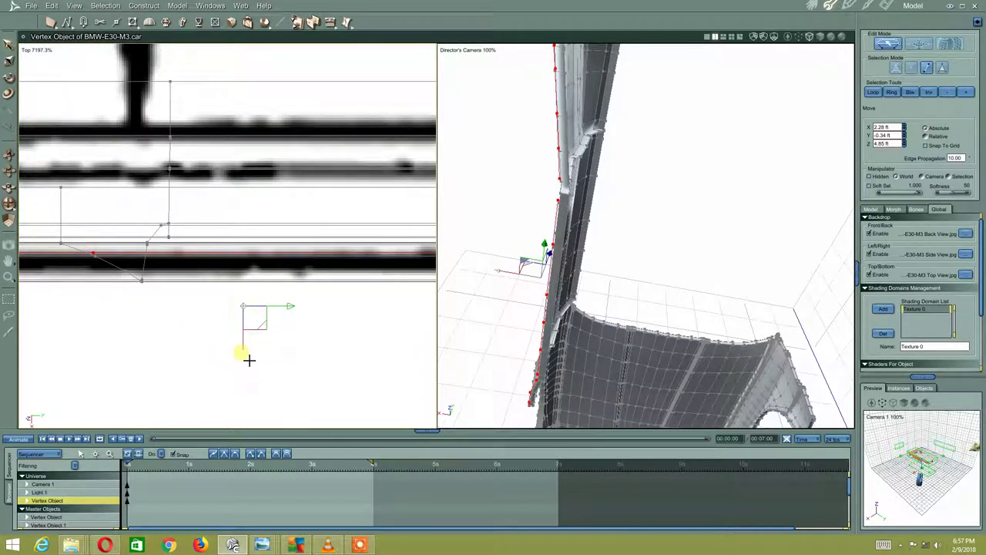
drag(249, 360, 236, 364)
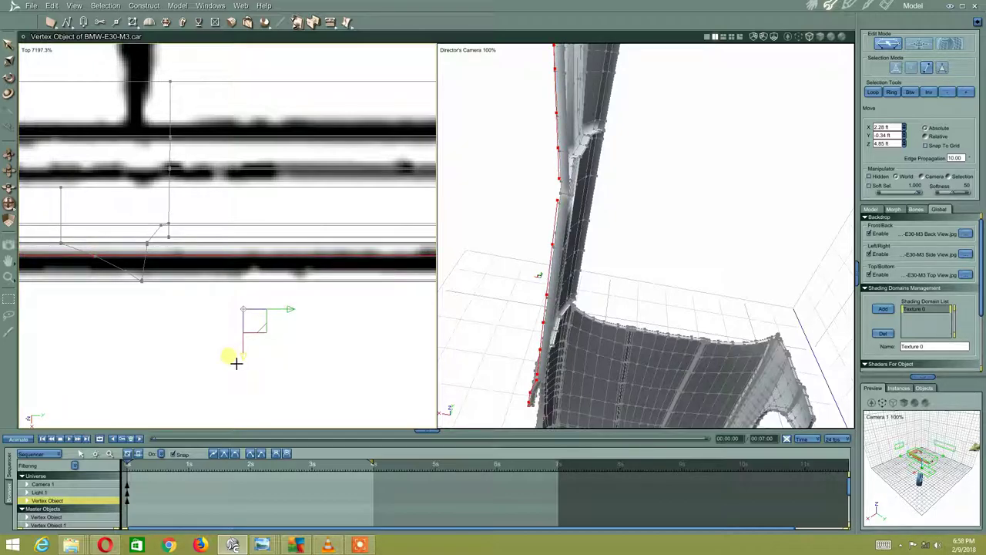
middle_drag(449, 293, 452, 362)
key(ctrl+z)
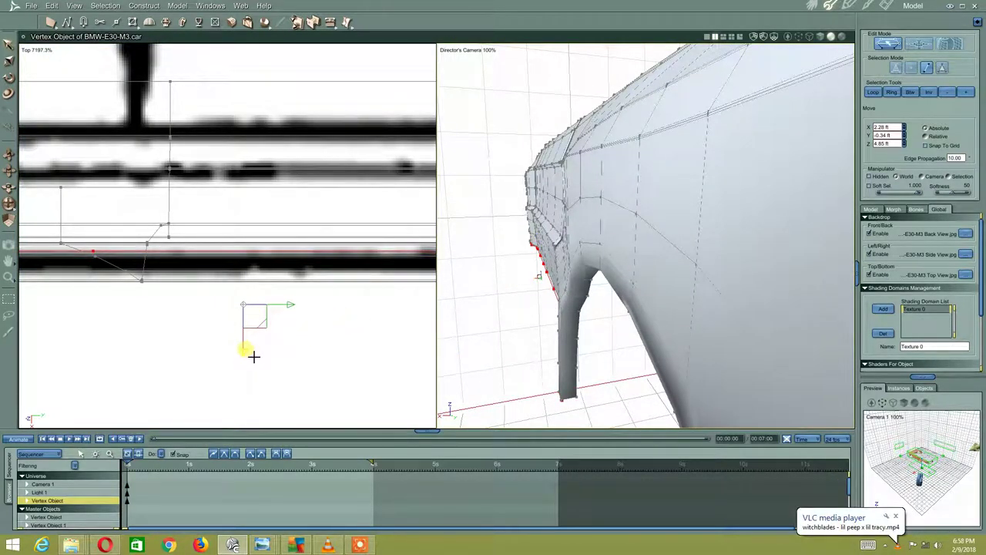
drag(250, 358, 251, 346)
mouse_move(500, 302)
mouse_down()
mouse_move(491, 315)
mouse_move(520, 297)
mouse_up()
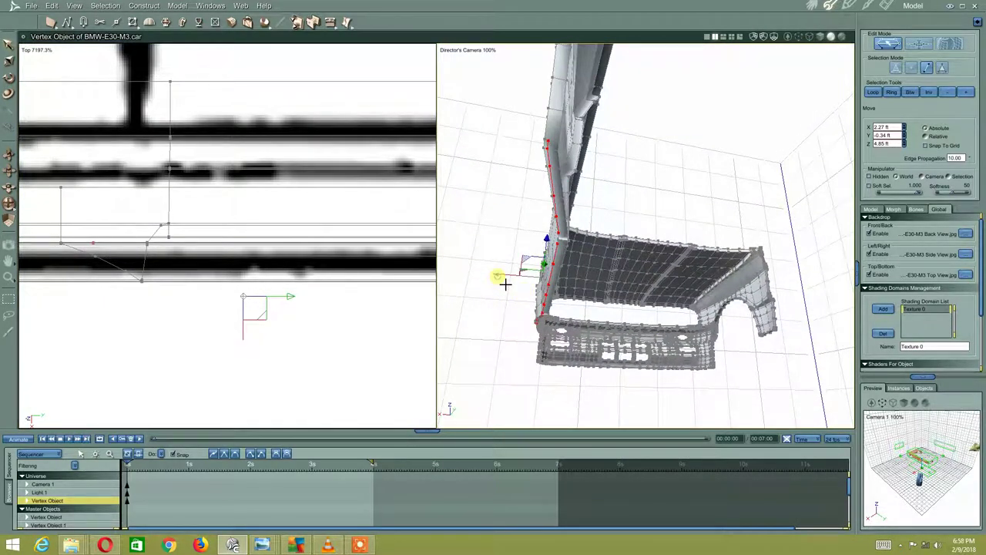
- Undo and redo the edge moves until the row settles at Y 0.06 ft
key(ctrl+z)
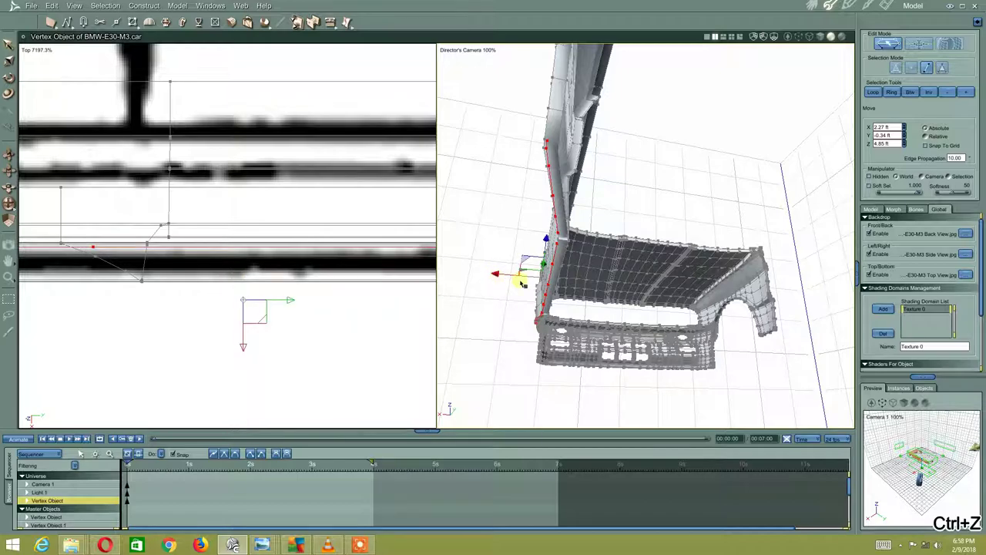
key(ctrl+z)
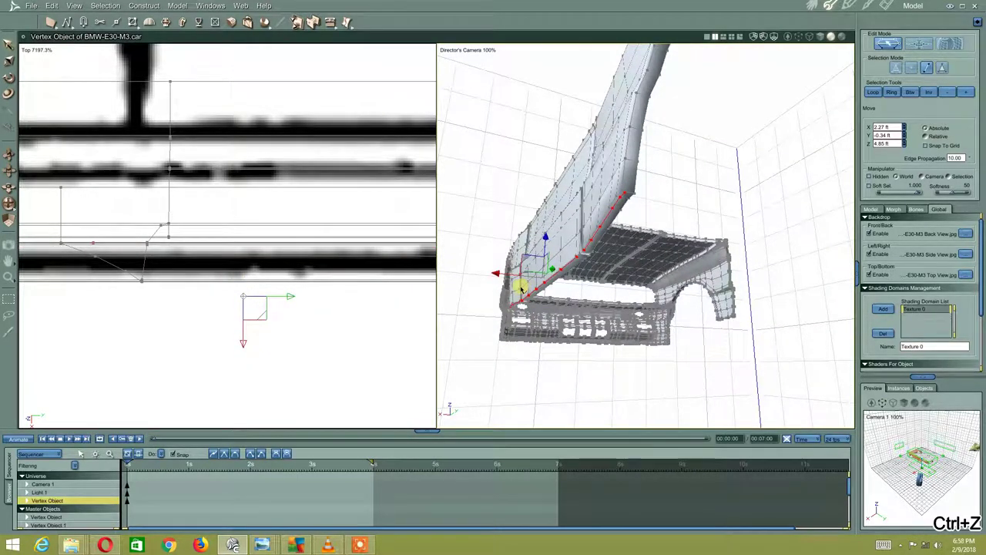
key(ctrl+z)
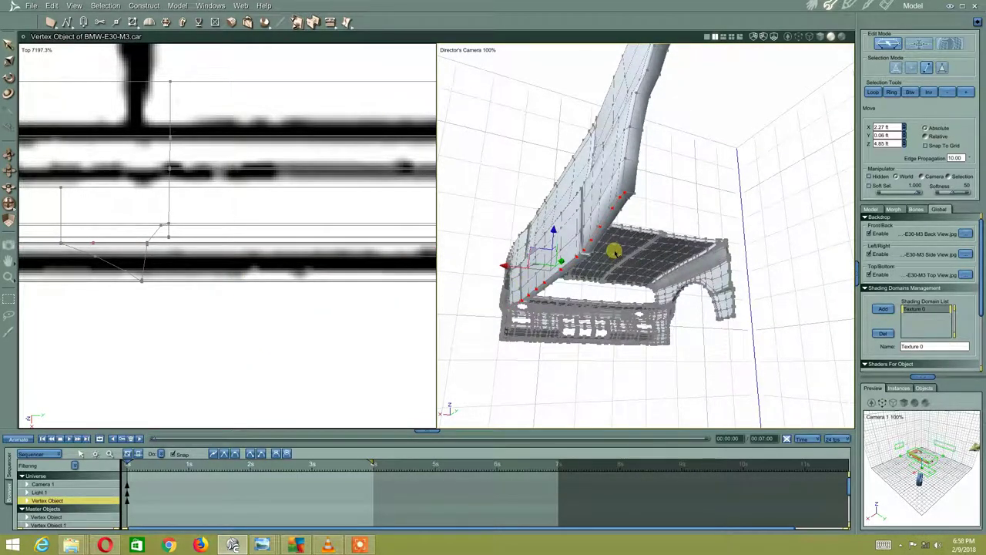
key(ctrl+z)
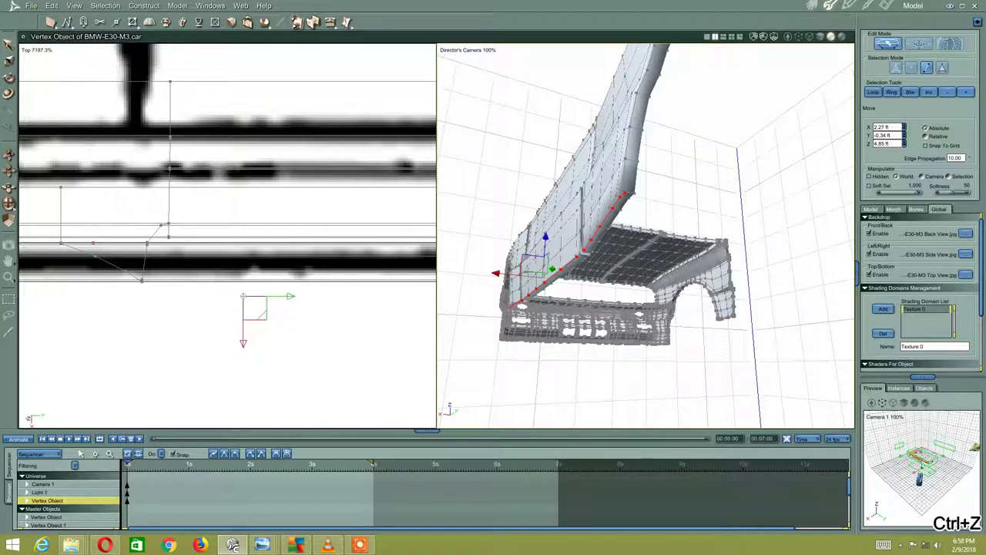
click(45, 6)
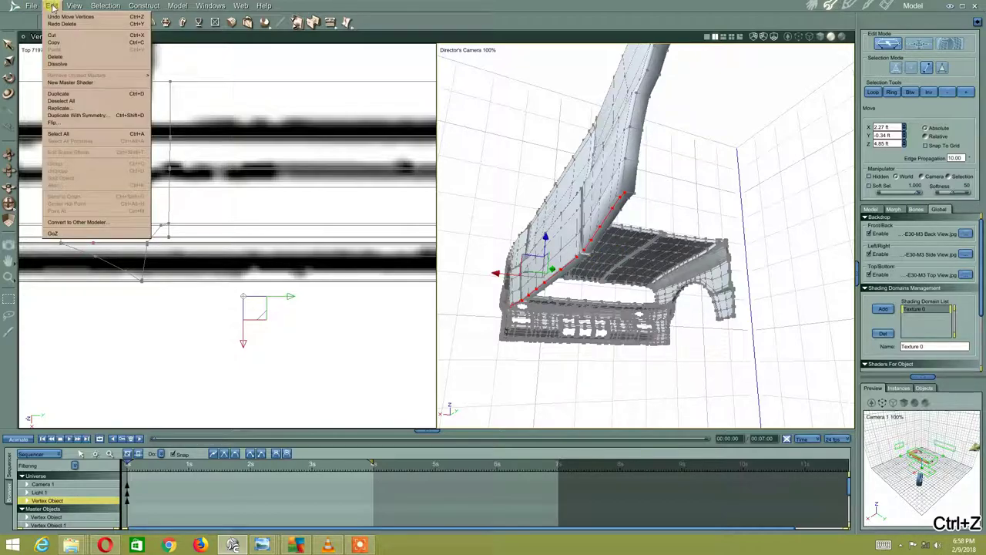
click(58, 54)
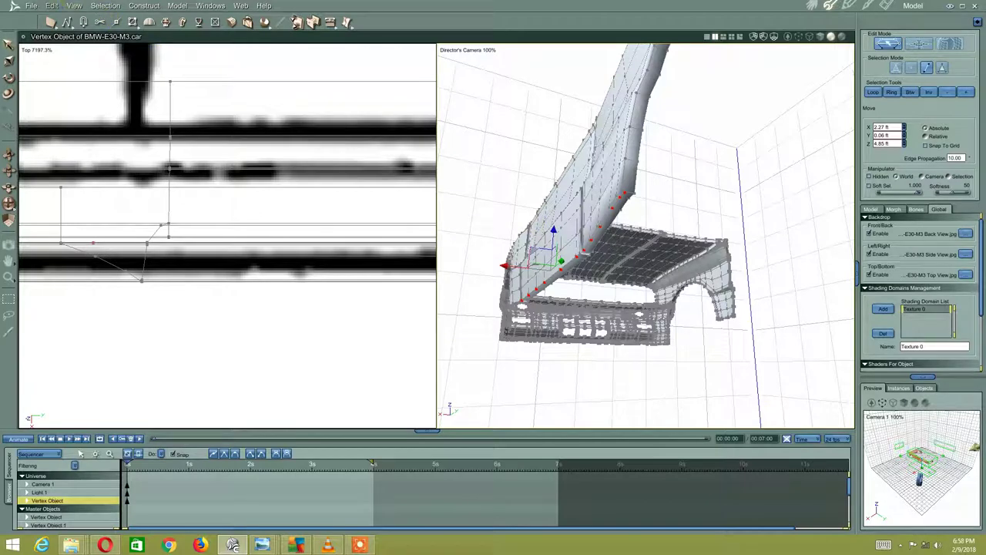
click(52, 5)
click(61, 59)
- Drop the sill vertex row below the car body, undoing and redoing the sideways shift
middle_drag(577, 282, 555, 252)
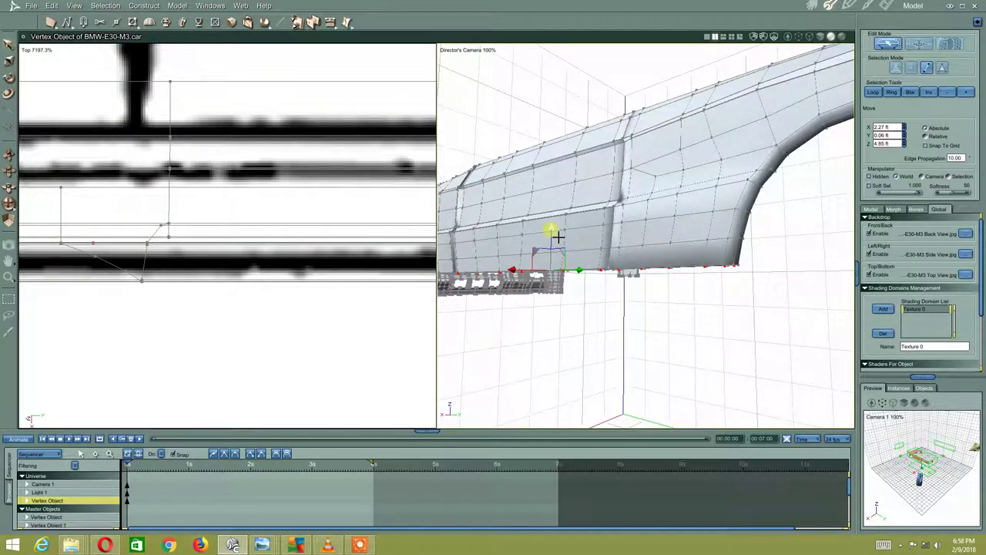
drag(554, 235, 539, 319)
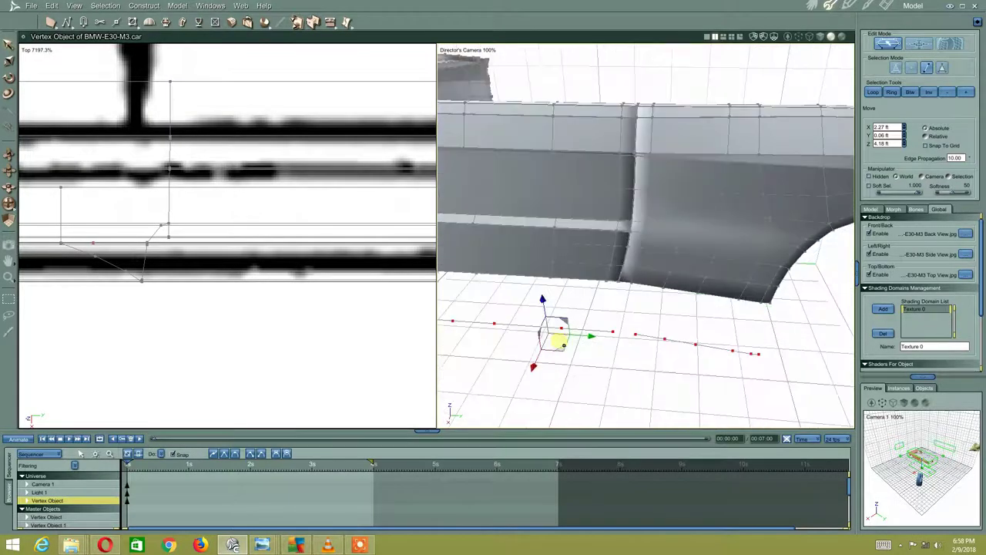
middle_drag(561, 340, 617, 285)
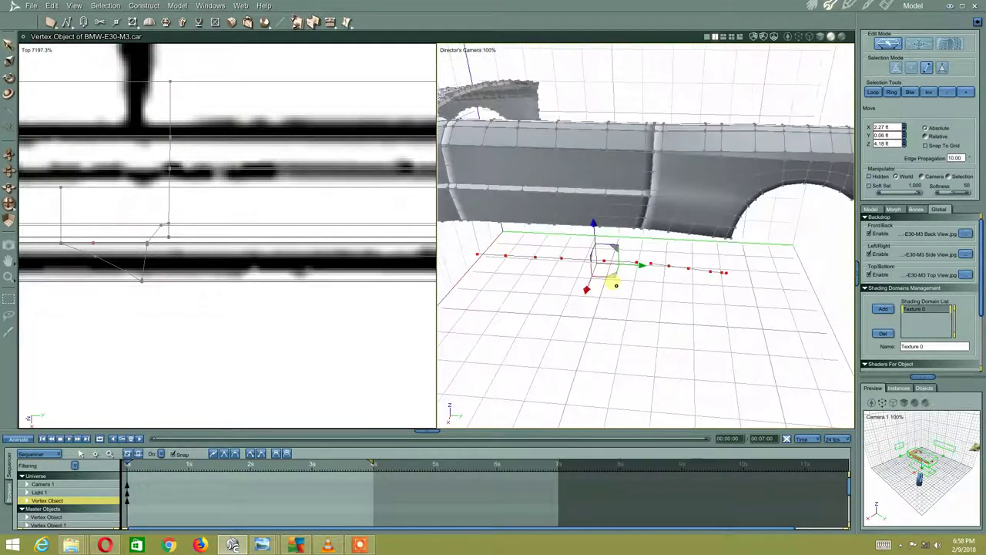
key(ctrl+z)
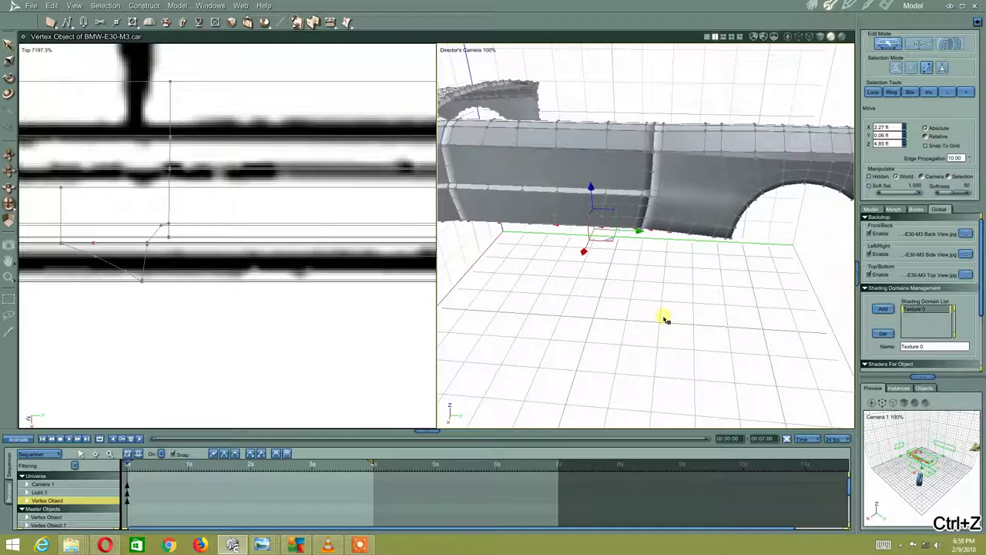
key(ctrl+z)
middle_drag(535, 328, 554, 324)
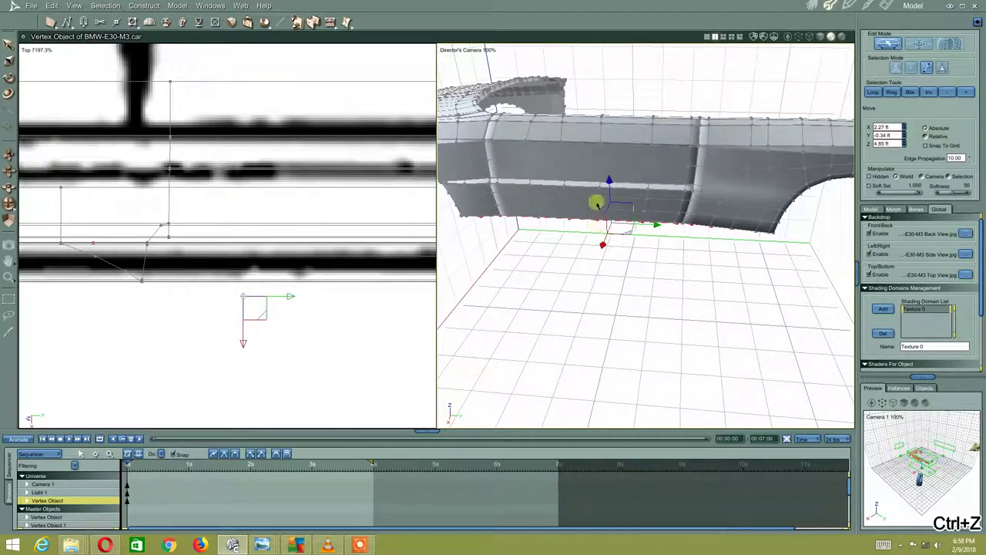
drag(608, 179, 621, 243)
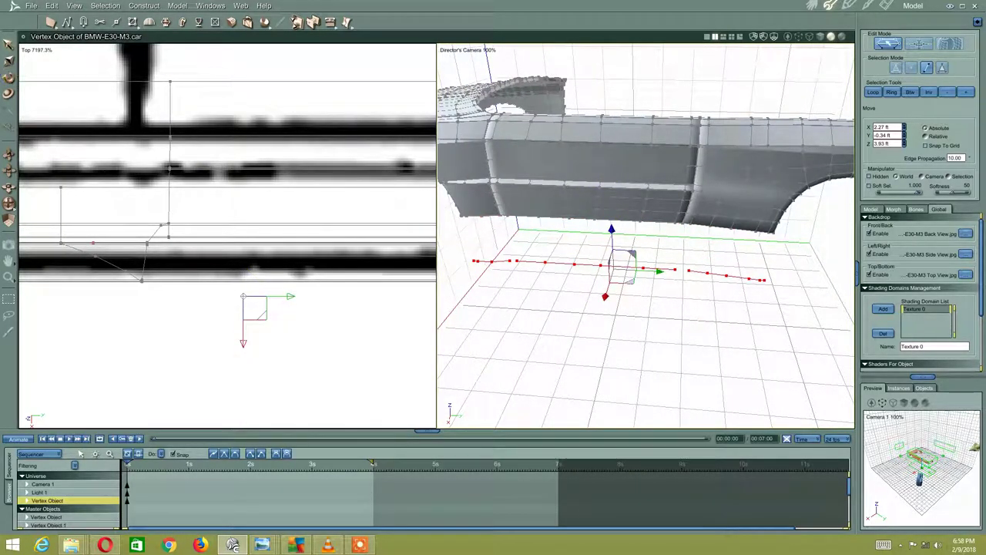
click(51, 5)
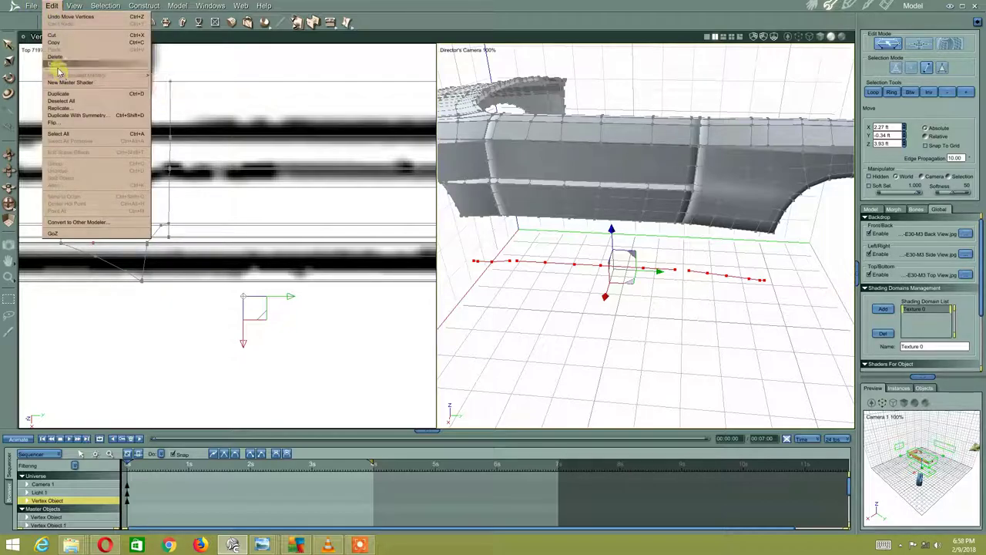
click(54, 65)
- Marquee-reselect the sill vertex row, then deselect all
drag(816, 351, 465, 251)
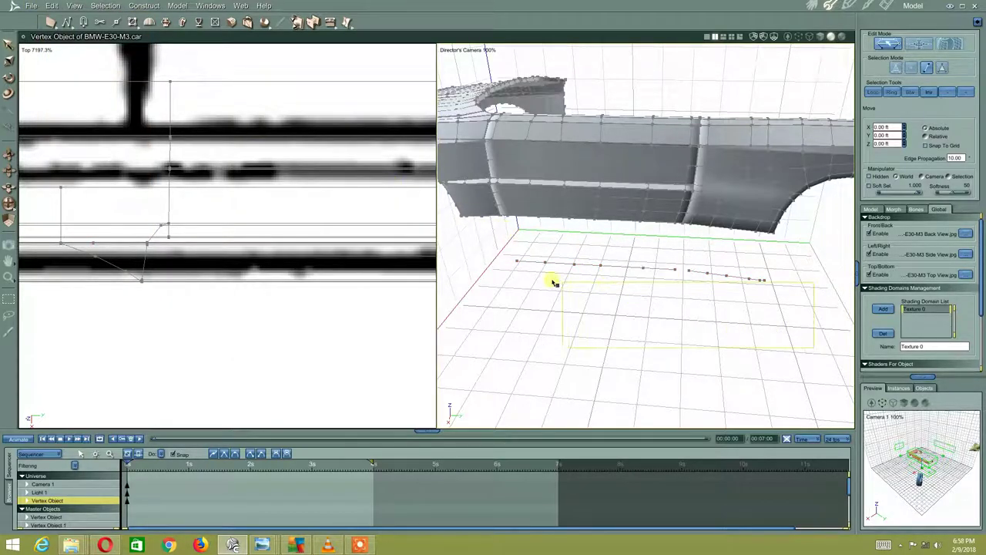
click(47, 5)
click(73, 64)
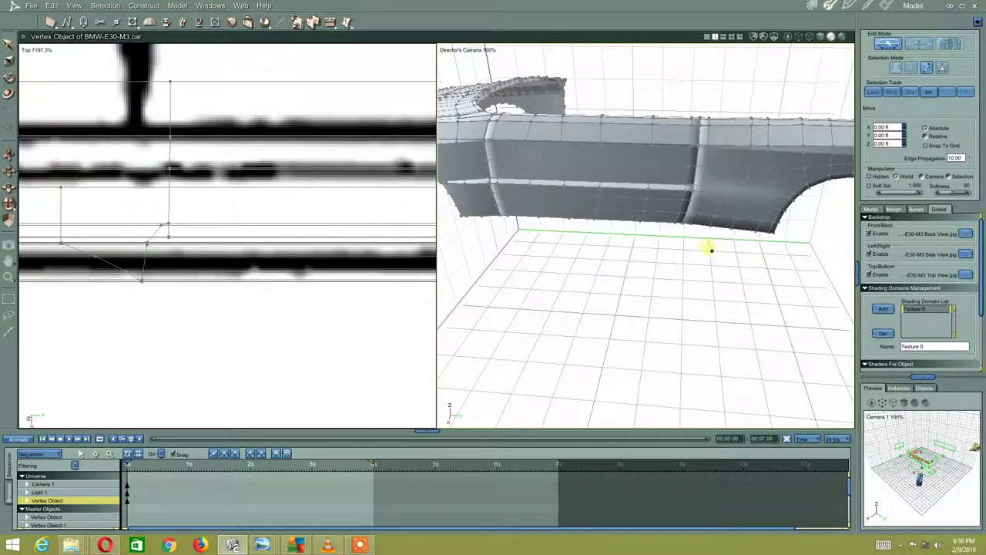
- Pick two vertices on the sill's lower edge and slide one along it
scroll(711, 250, up, 3)
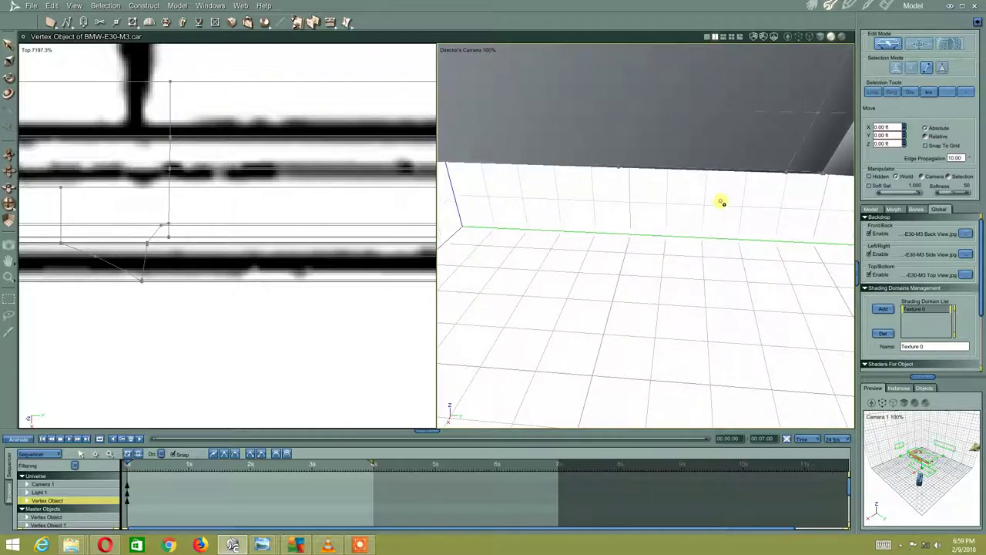
scroll(722, 202, up, 2)
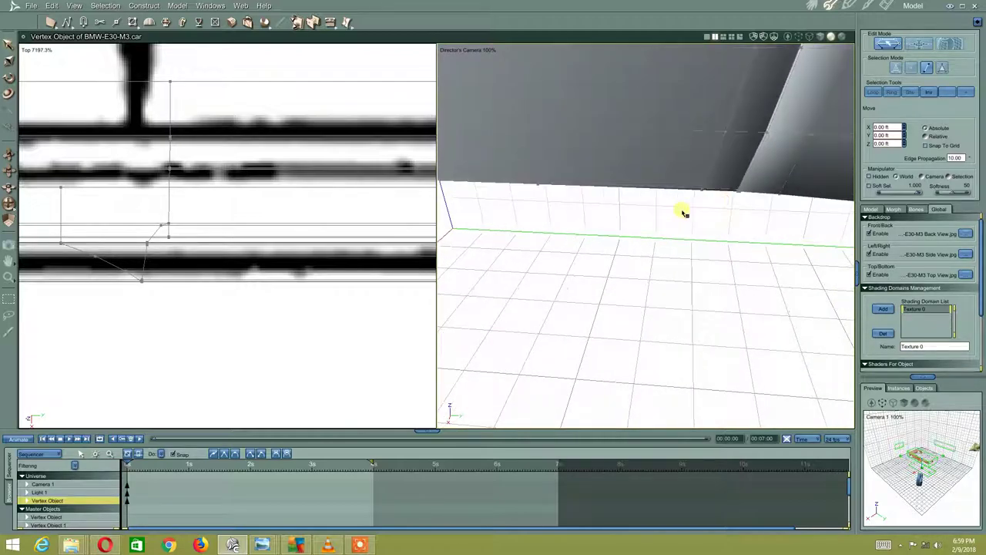
click(606, 207)
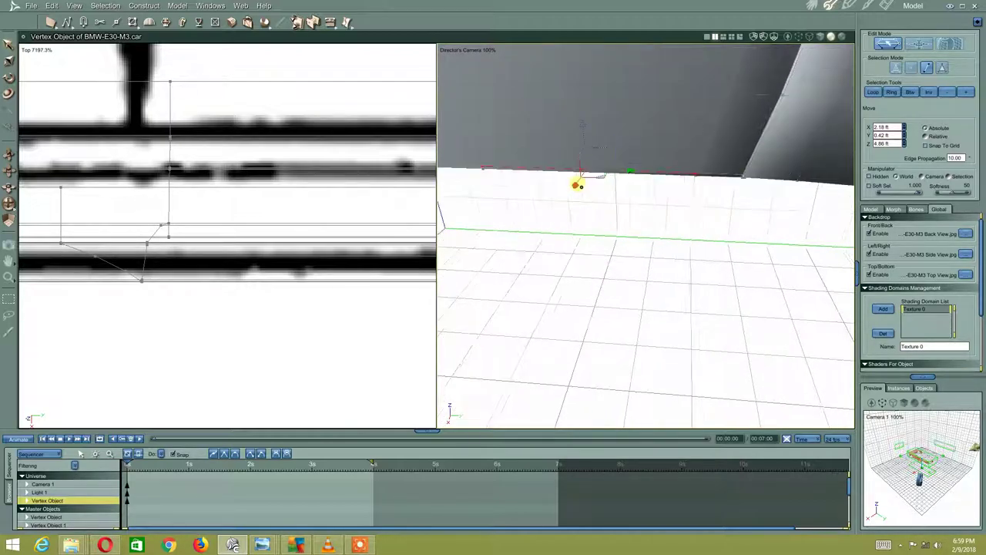
scroll(576, 185, up, 3)
scroll(581, 208, up, 3)
scroll(653, 210, up, 3)
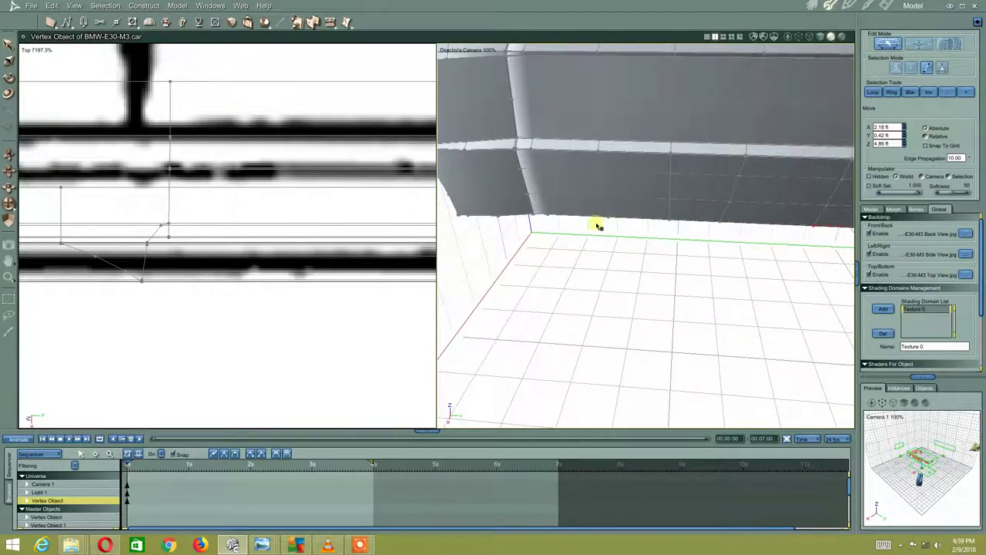
click(571, 216)
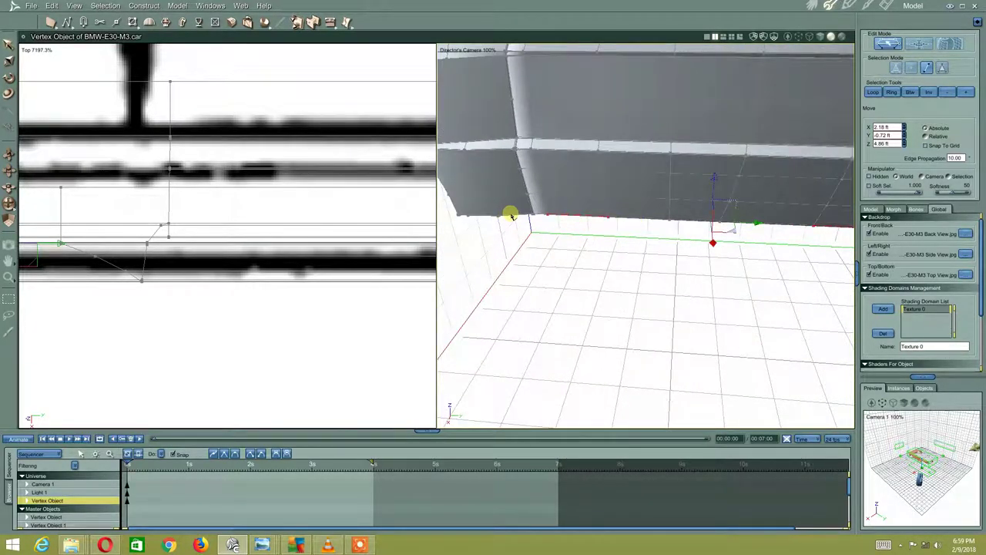
mouse_move(511, 214)
mouse_down()
mouse_move(470, 214)
mouse_move(487, 217)
mouse_up()
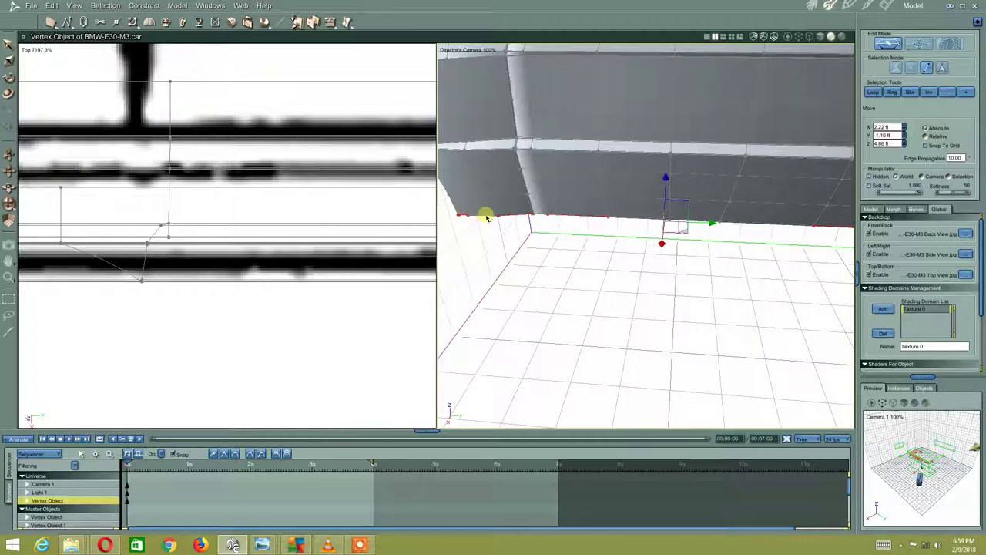
- Orbit the view along the panel's lower edge to its curved end
mouse_move(652, 220)
middle_down()
mouse_move(572, 209)
mouse_move(610, 220)
middle_up()
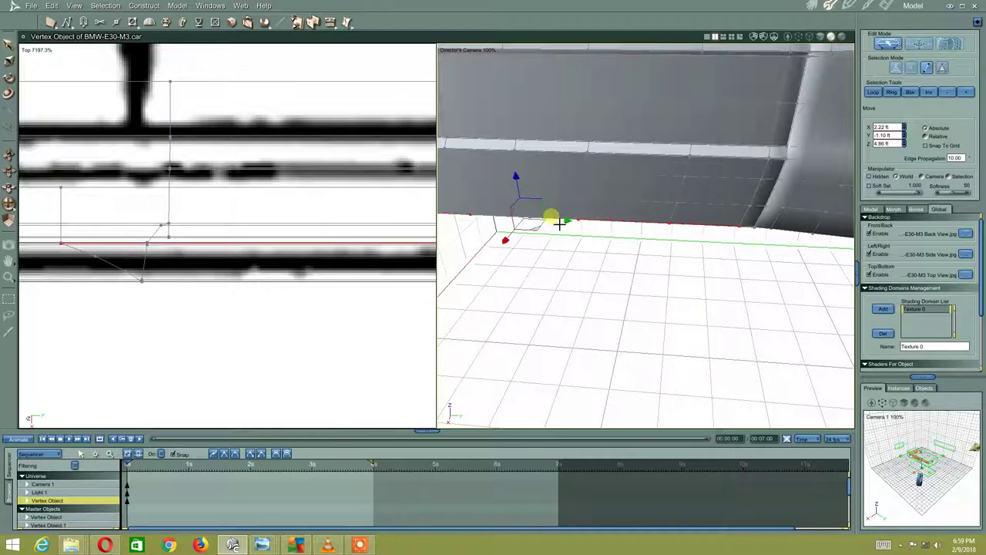
scroll(509, 220, down, 3)
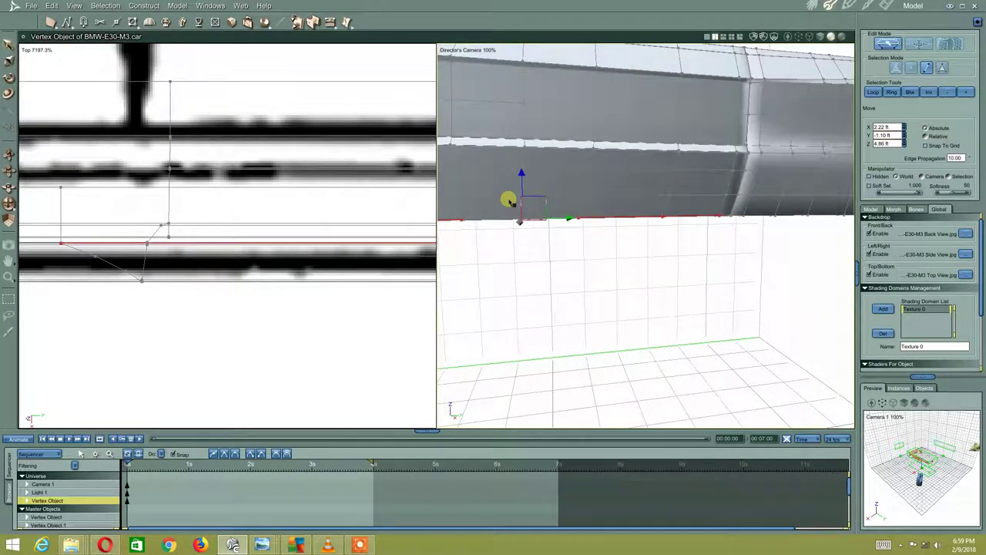
scroll(511, 198, down, 3)
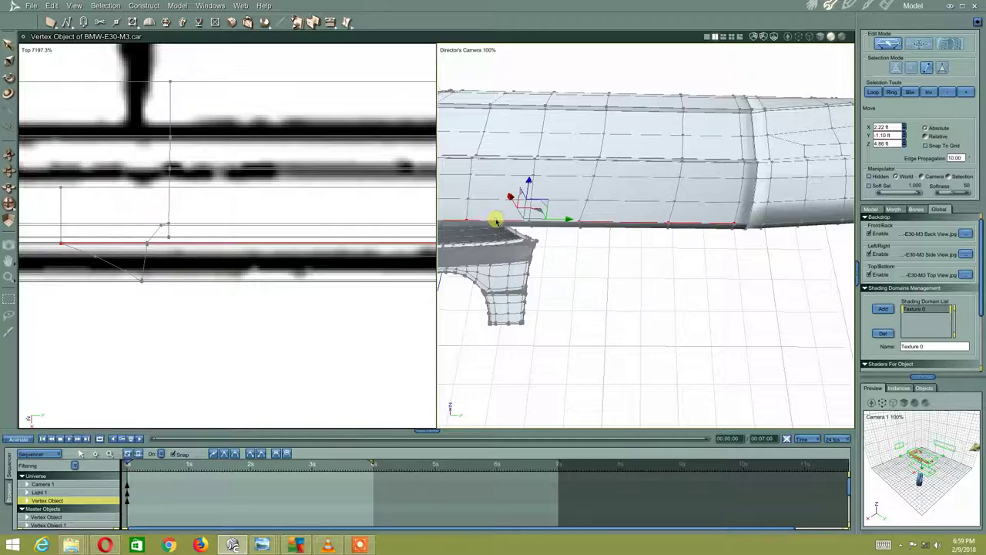
scroll(551, 232, up, 3)
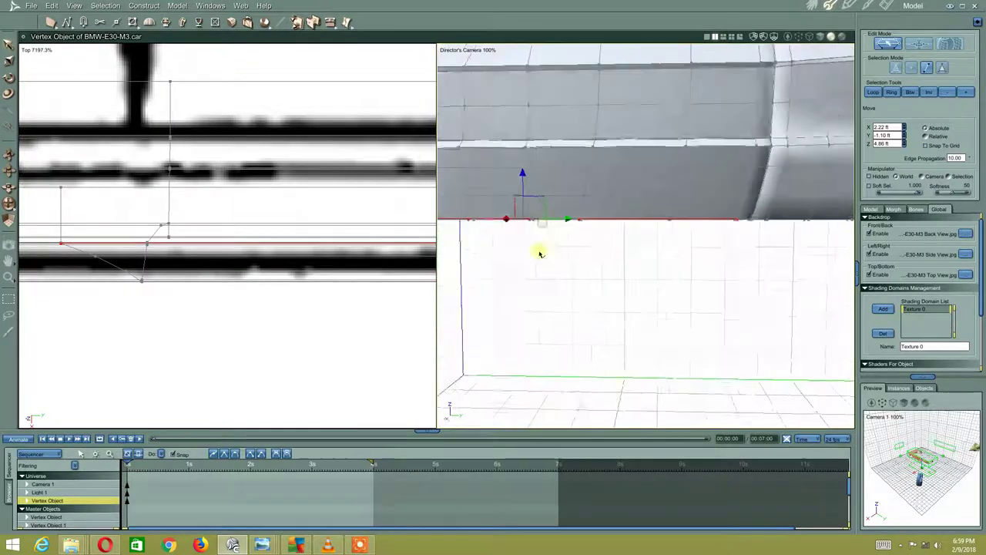
scroll(570, 218, up, 3)
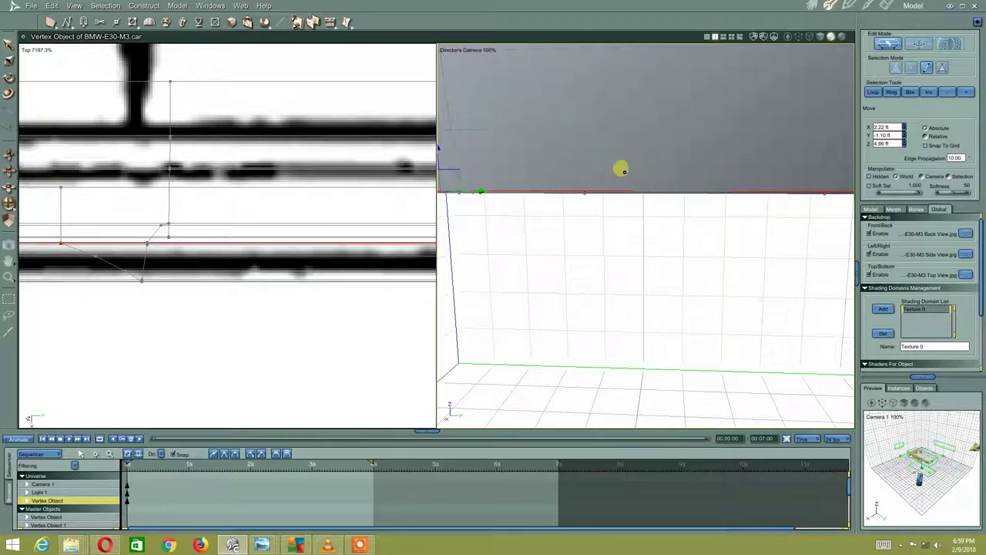
scroll(621, 169, down, 2)
scroll(622, 182, down, 2)
scroll(601, 200, down, 1)
scroll(582, 227, up, 3)
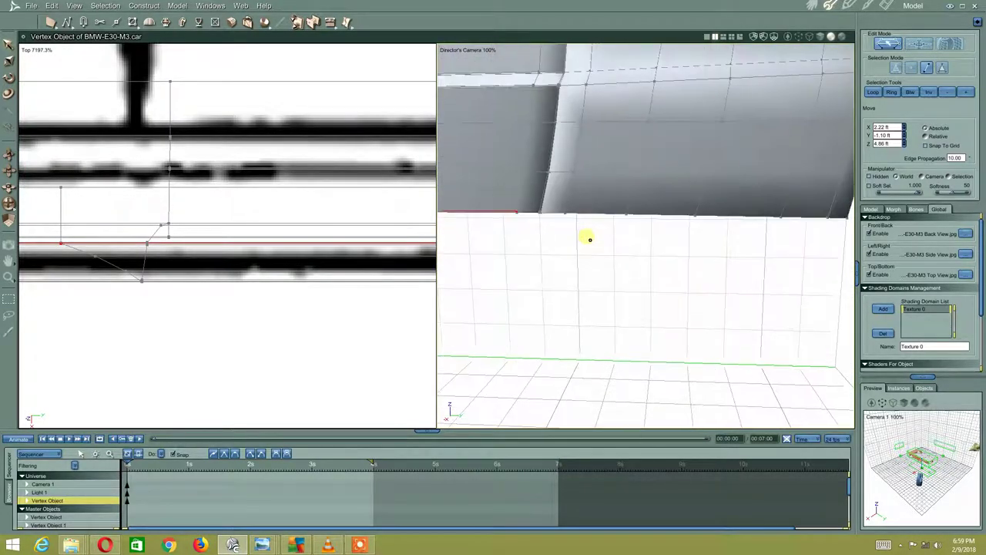
middle_drag(588, 206, 568, 260)
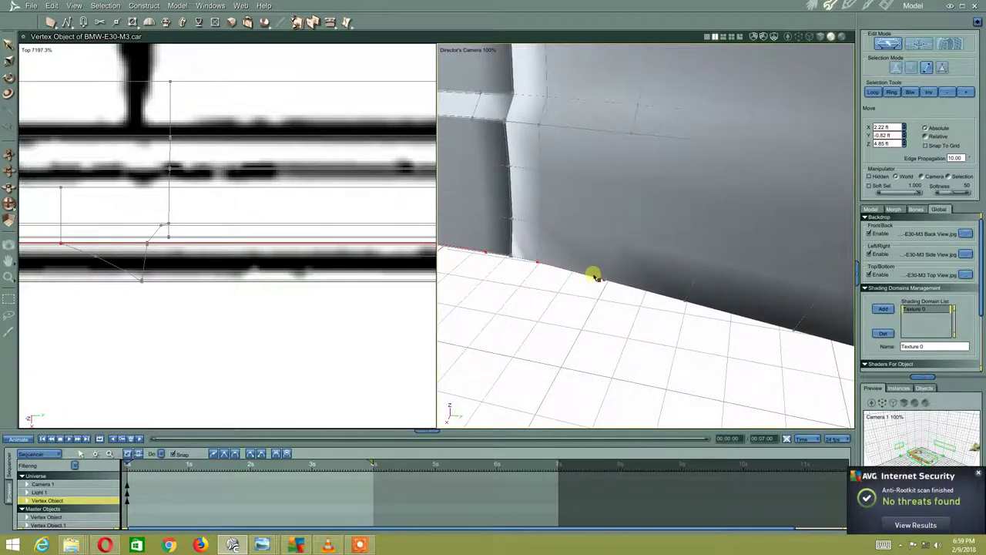
mouse_move(593, 276)
middle_down()
mouse_move(662, 264)
mouse_move(571, 260)
middle_up()
- Select the four vertices along the panel's bottom edge
click(565, 263)
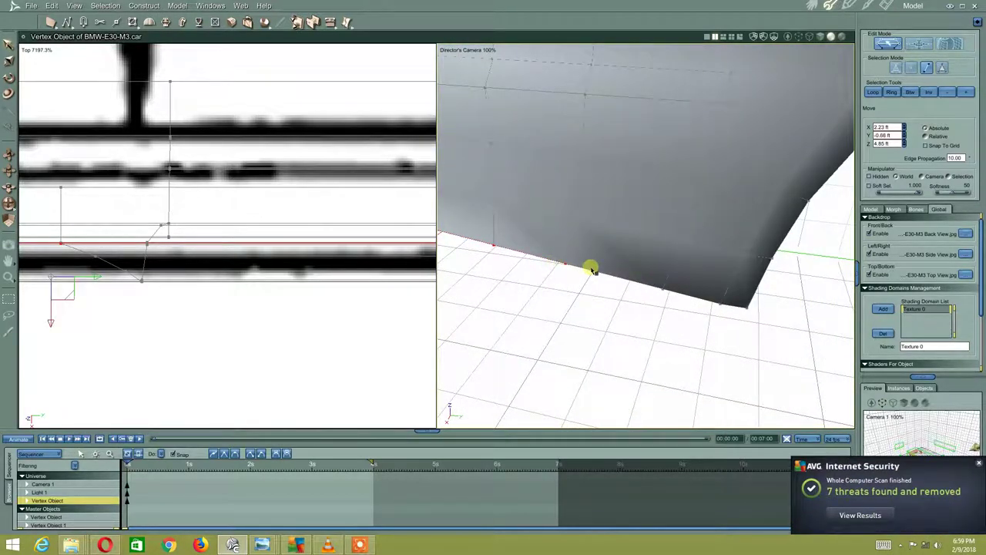
click(672, 286)
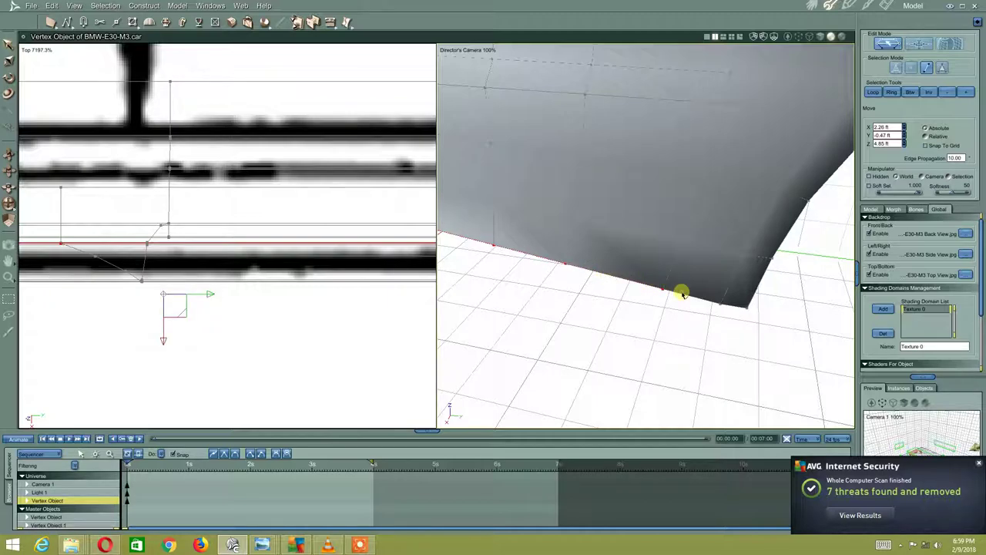
click(728, 304)
click(732, 305)
scroll(568, 218, down, 2)
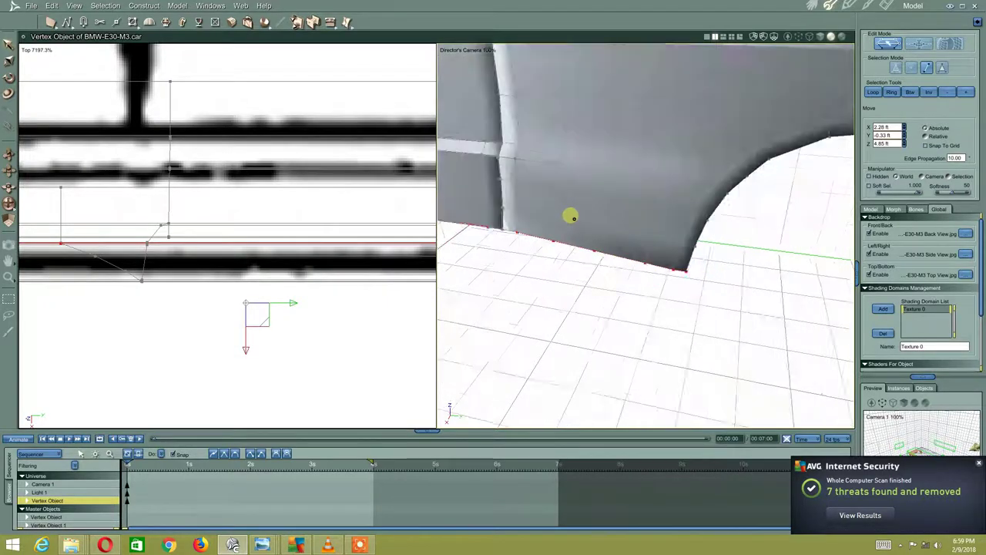
scroll(550, 246, down, 2)
scroll(562, 217, down, 2)
scroll(563, 218, up, 3)
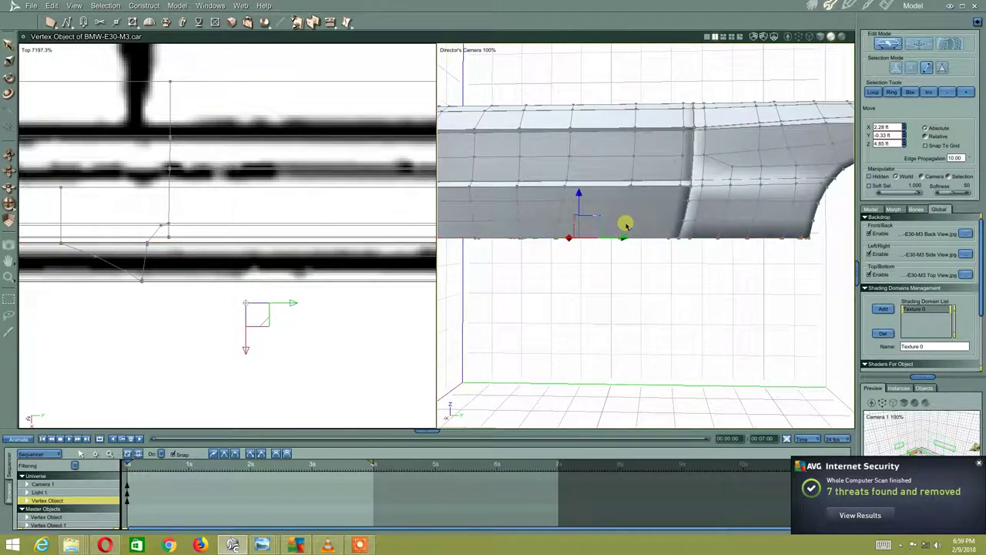
- Duplicate the bottom-edge vertices and flatten them to 0 Z scale in the Left view
key(ctrl+d)
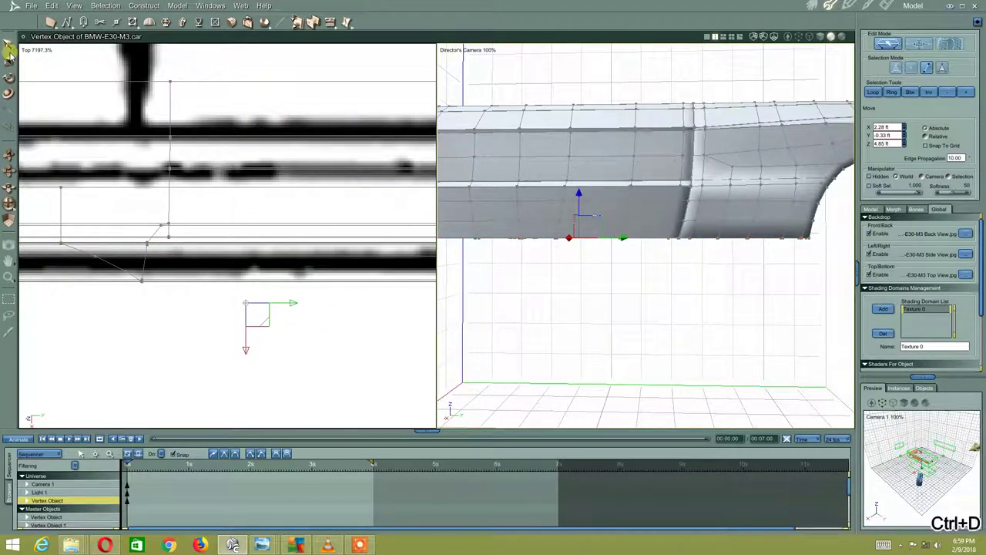
click(27, 48)
click(34, 68)
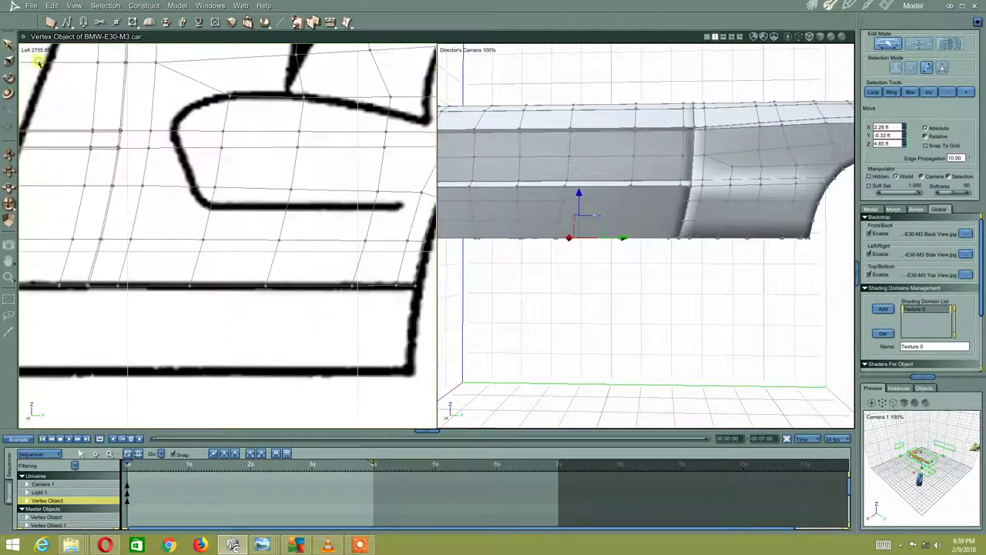
middle_drag(246, 185, 363, 165)
middle_drag(99, 202, 322, 208)
right_click(229, 189)
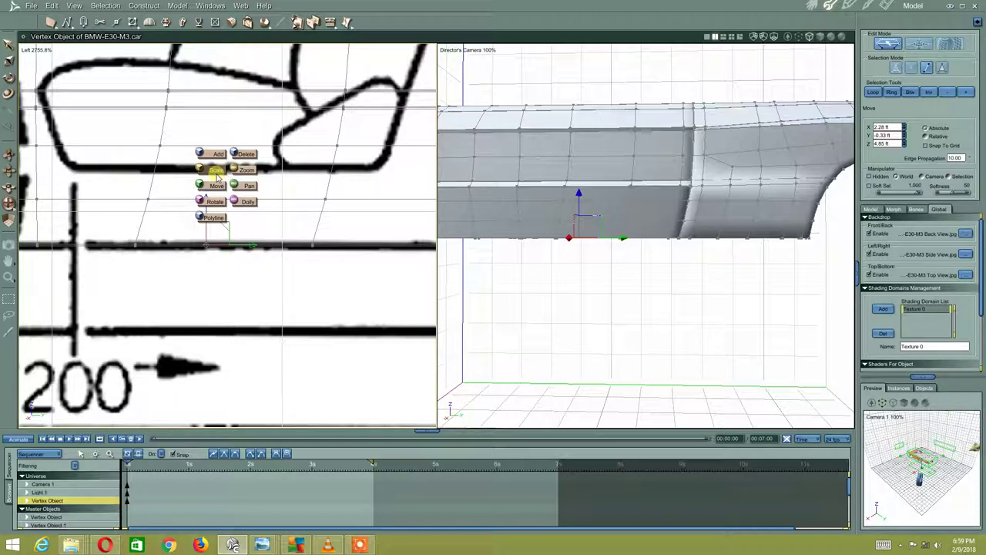
click(214, 171)
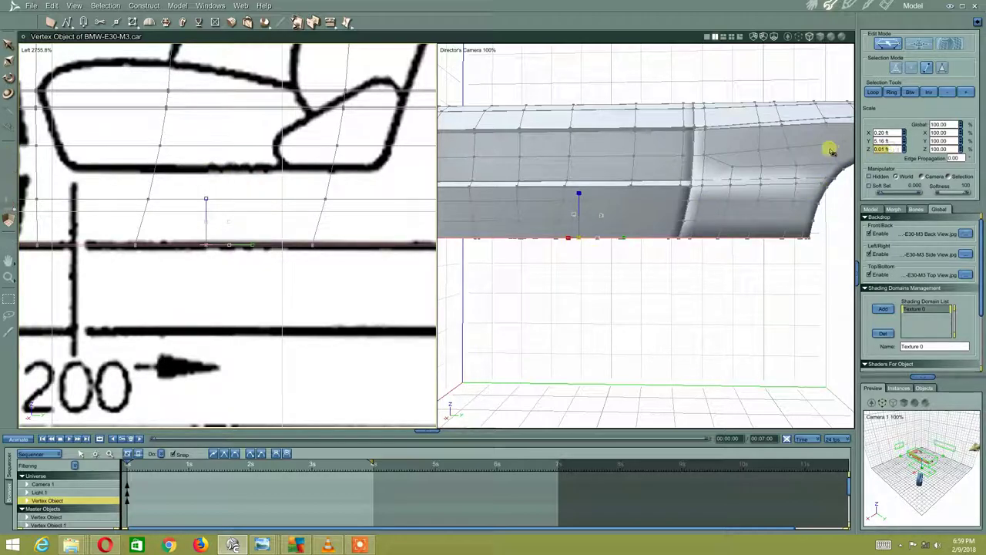
text(0)
key(Return)
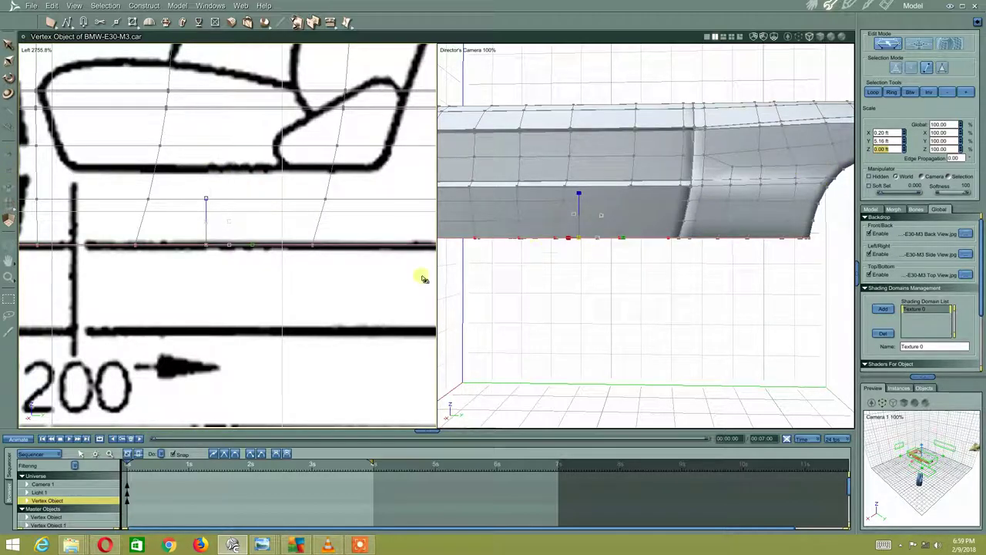
scroll(242, 239, up, 3)
scroll(241, 239, up, 2)
- Lower the flattened edge vertices slightly to Z 4.85 ft
right_click(225, 226)
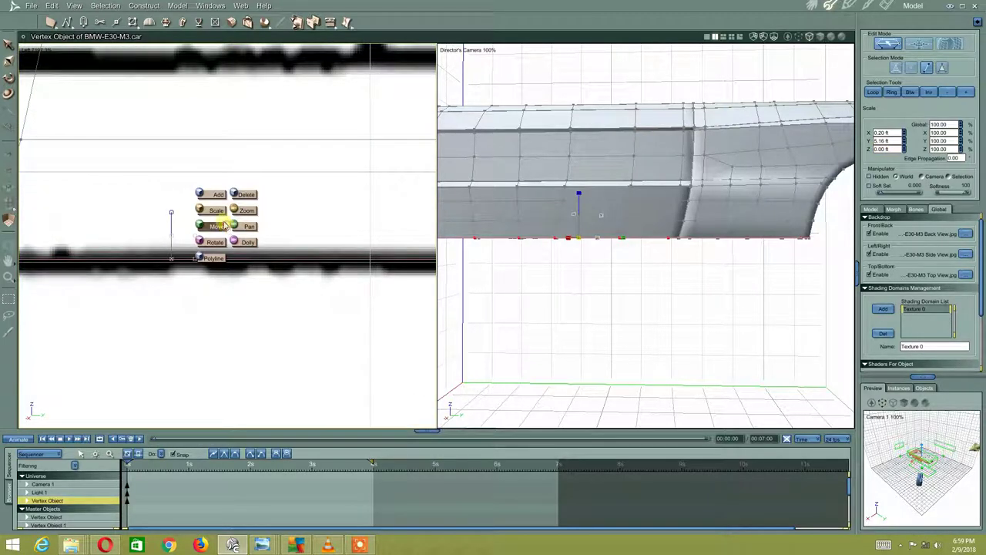
click(221, 226)
scroll(259, 246, up, 2)
scroll(150, 219, up, 2)
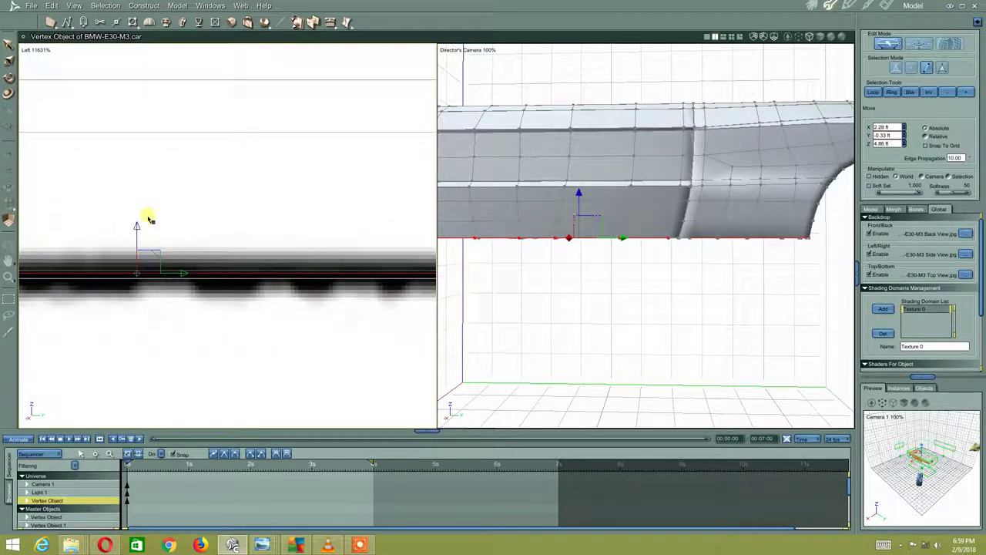
drag(146, 230, 136, 241)
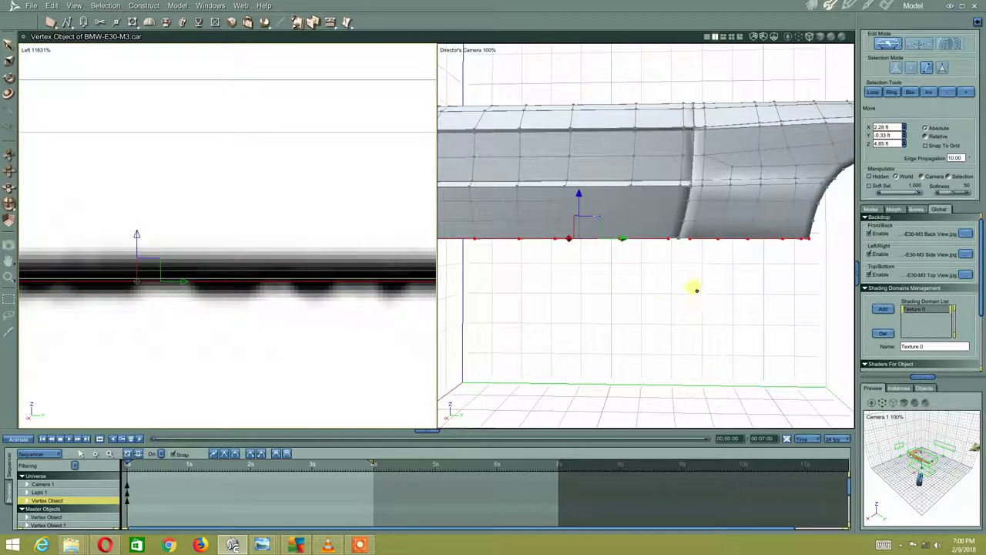
mouse_move(693, 286)
middle_down()
mouse_move(659, 296)
mouse_move(691, 283)
mouse_move(704, 300)
middle_up()
scroll(659, 296, up, 3)
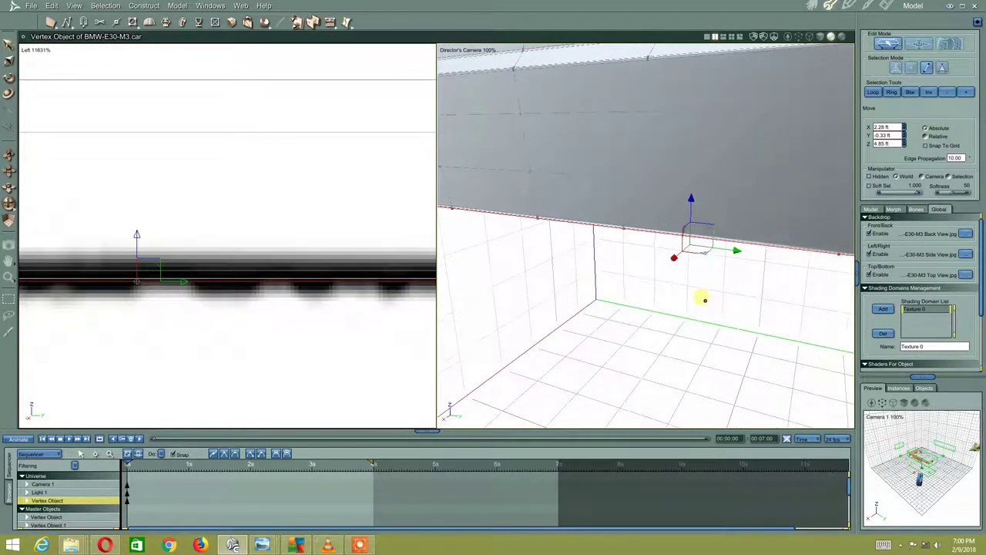
click(165, 23)
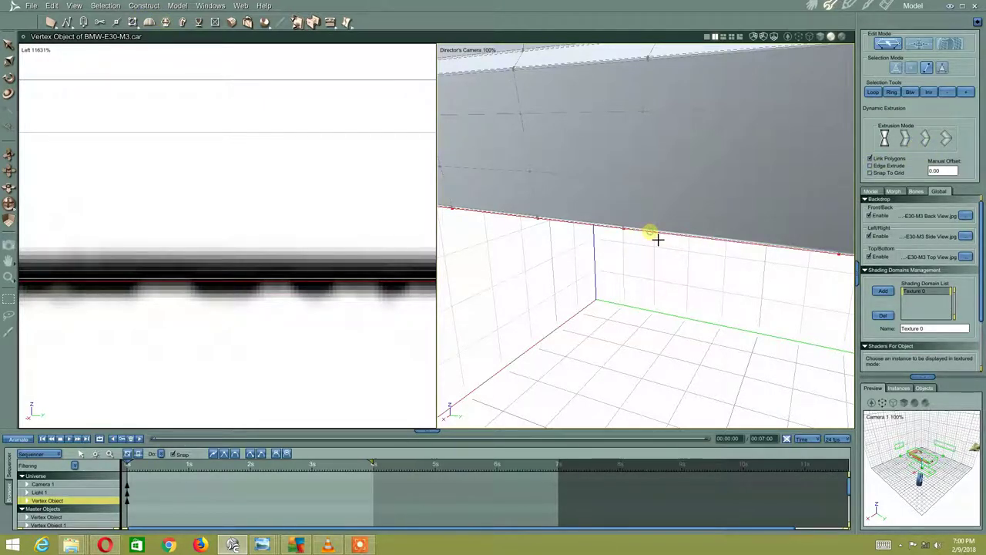
- Undo a failed Dynamic Extrusion, then extrude the sill's bottom edge into new faces
drag(657, 238, 647, 279)
key(ctrl+z)
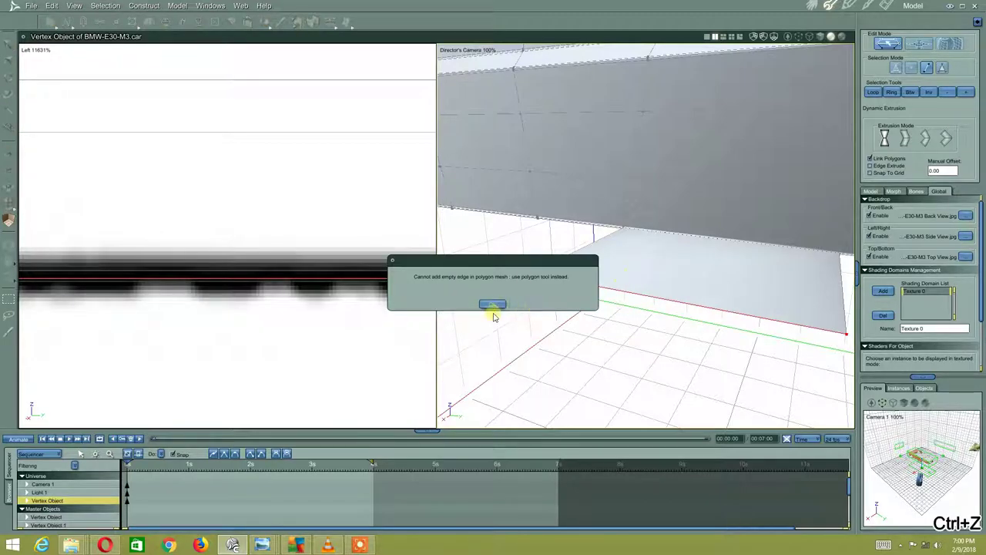
click(493, 306)
key(ctrl+z)
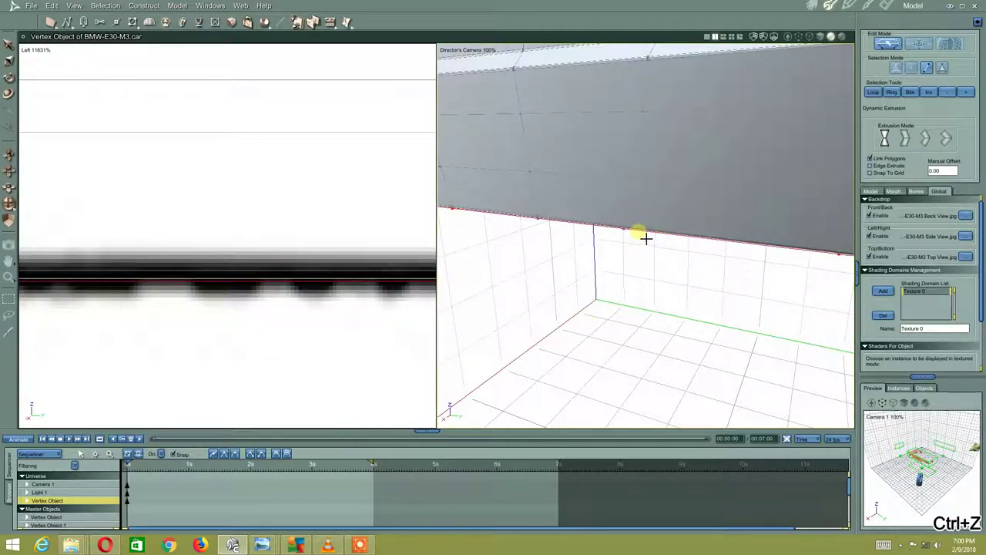
mouse_move(646, 239)
middle_down()
mouse_move(610, 267)
mouse_move(539, 223)
mouse_move(488, 258)
mouse_move(614, 235)
middle_up()
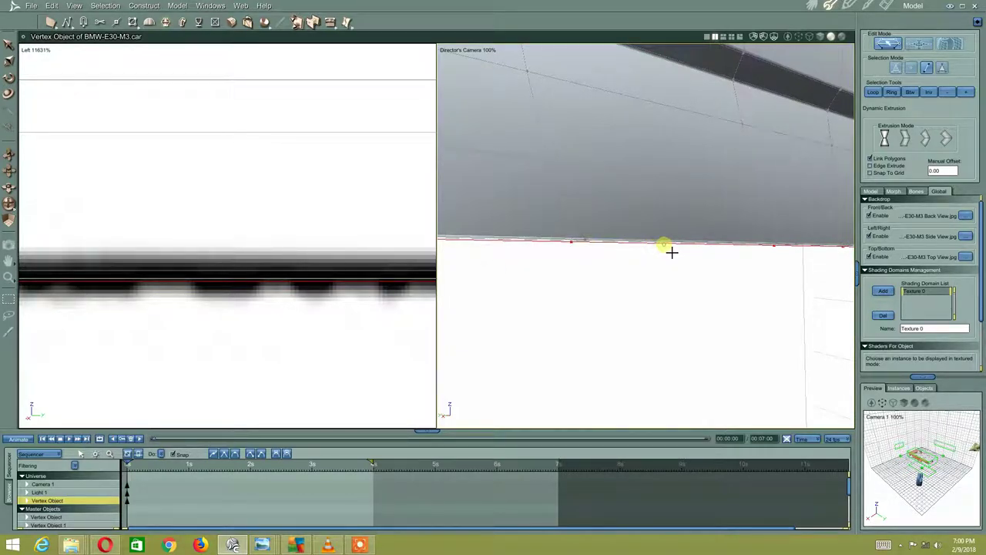
click(672, 252)
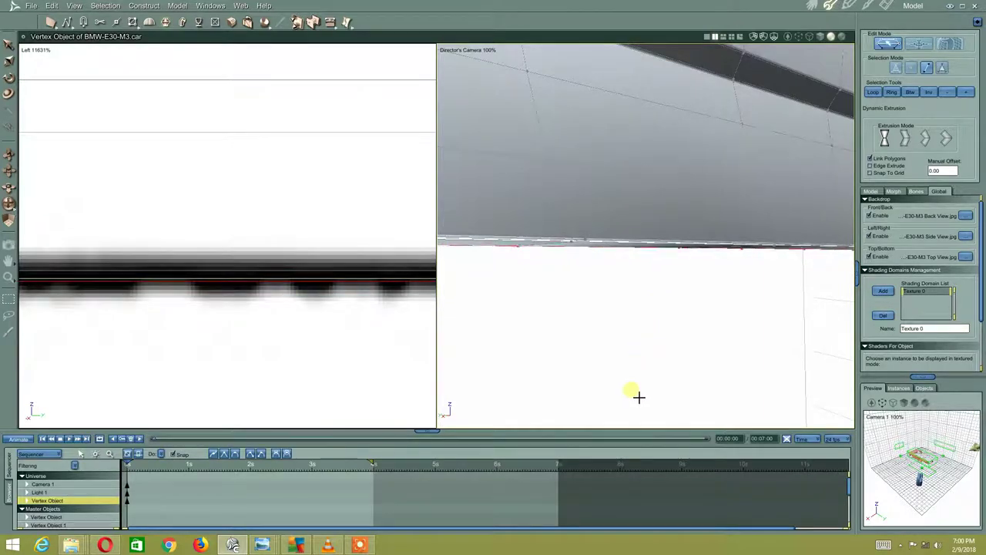
mouse_move(539, 295)
middle_down()
mouse_move(583, 291)
mouse_move(621, 305)
mouse_move(654, 278)
mouse_move(652, 267)
mouse_move(689, 270)
mouse_move(691, 238)
mouse_move(722, 260)
middle_up()
- Loop-select the new bottom strip's edge and pull it down to flare the sill
right_click(626, 253)
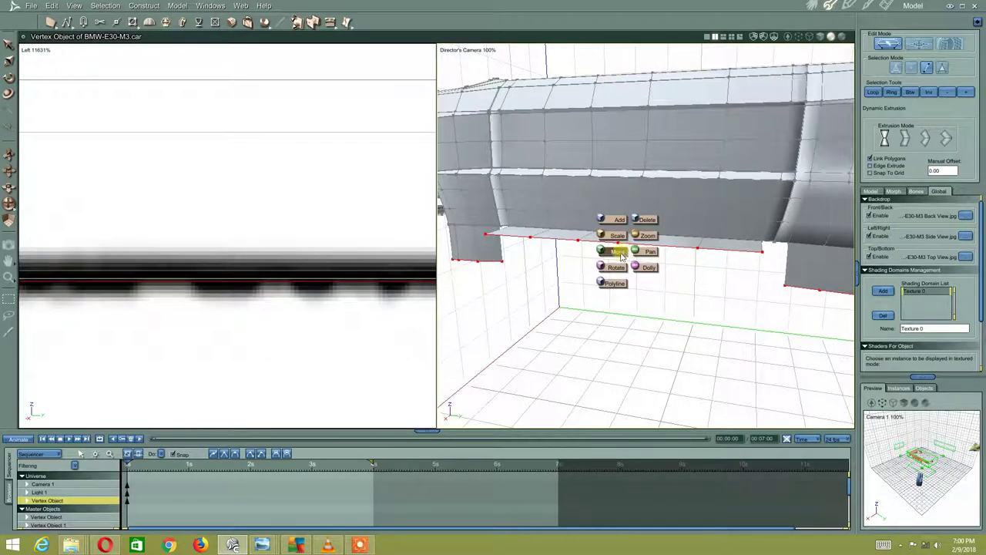
click(617, 251)
mouse_move(590, 264)
middle_down()
mouse_move(612, 282)
mouse_move(608, 263)
middle_up()
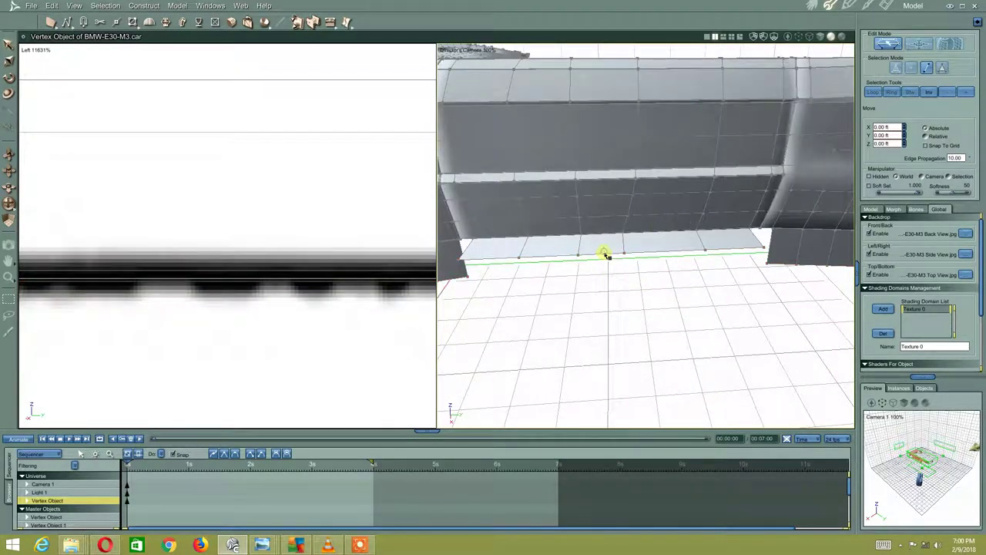
click(608, 255)
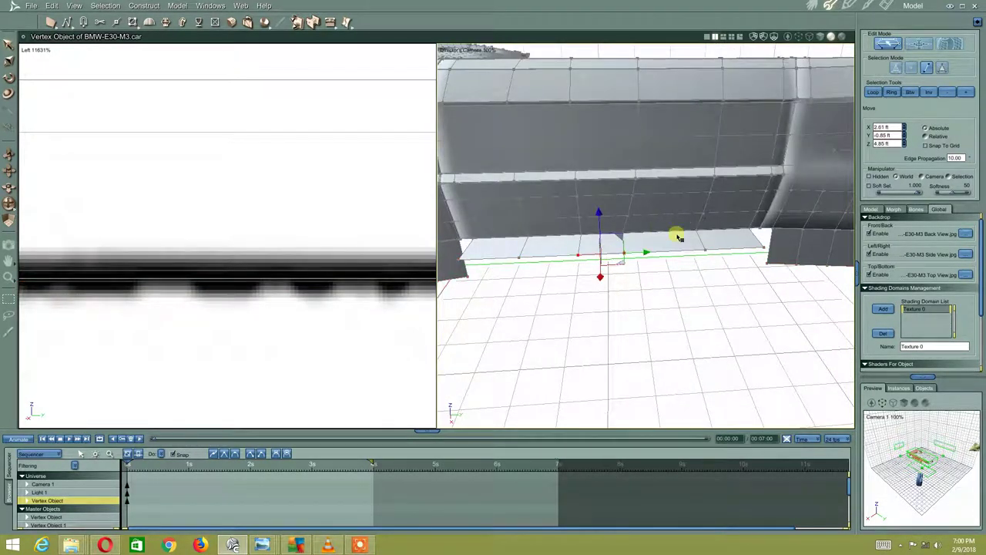
click(873, 94)
scroll(229, 234, down, 2)
scroll(226, 229, down, 2)
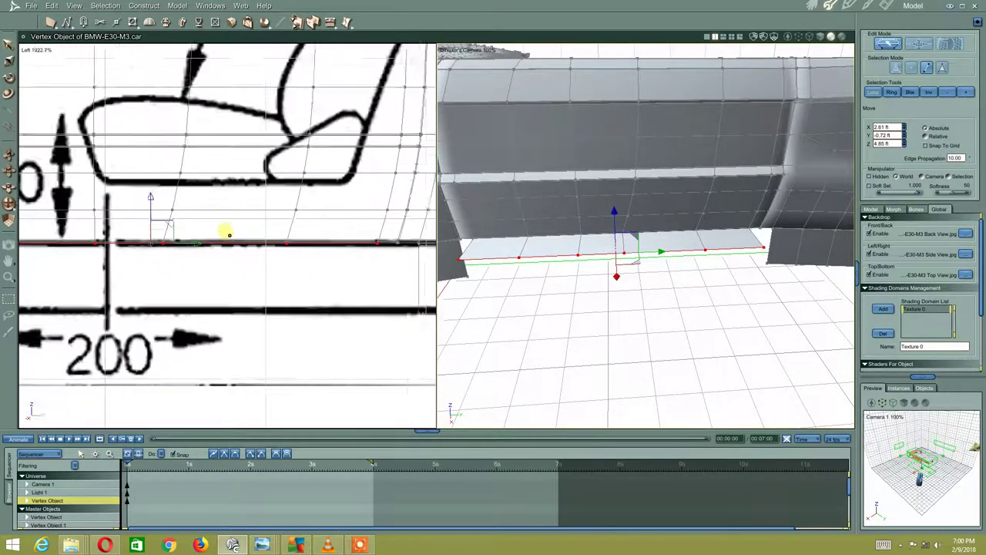
scroll(227, 229, down, 2)
scroll(175, 227, down, 1)
scroll(176, 228, down, 1)
scroll(221, 208, down, 1)
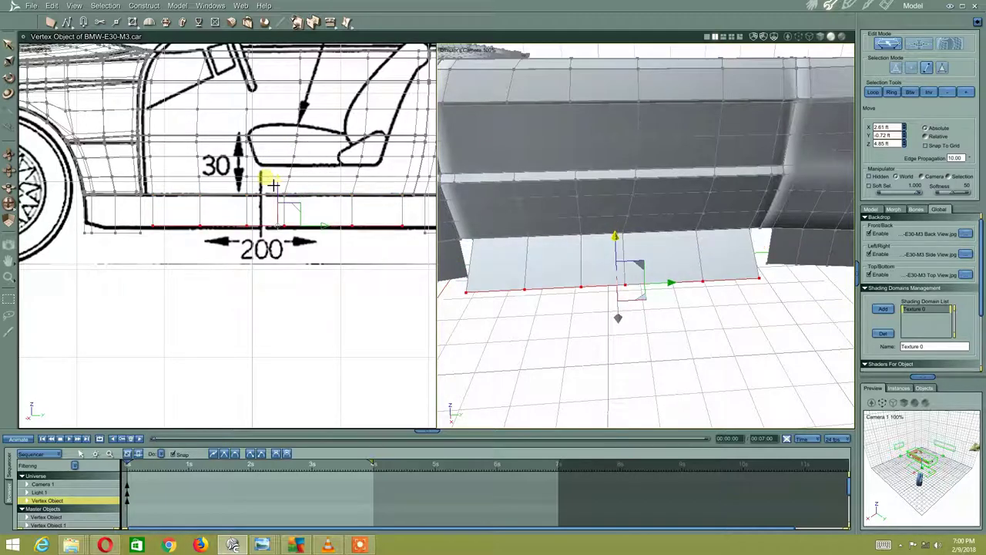
drag(283, 166, 266, 193)
- Rubber-band select the whole bottom row of sill vertices in the side view
scroll(329, 180, down, 2)
middle_drag(326, 167, 246, 181)
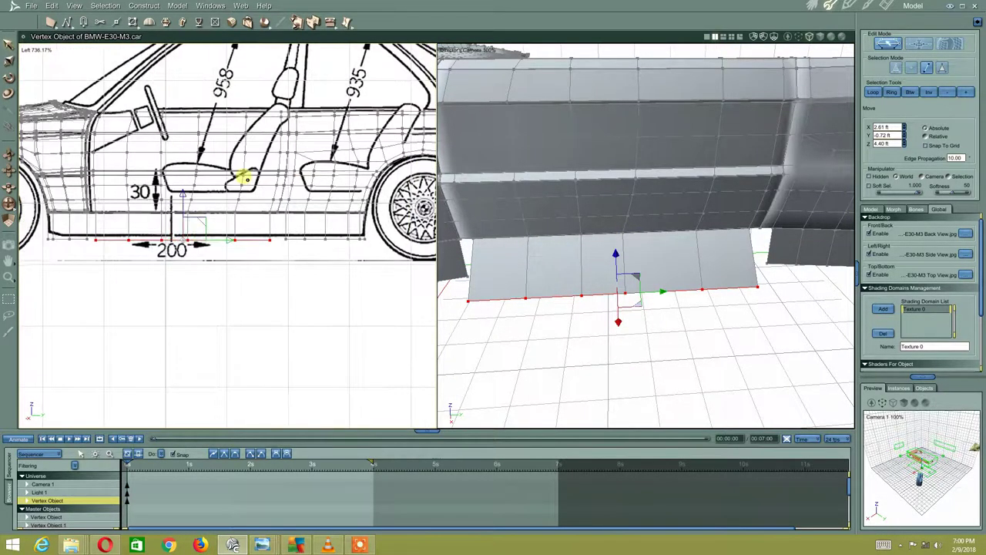
drag(385, 278, 48, 228)
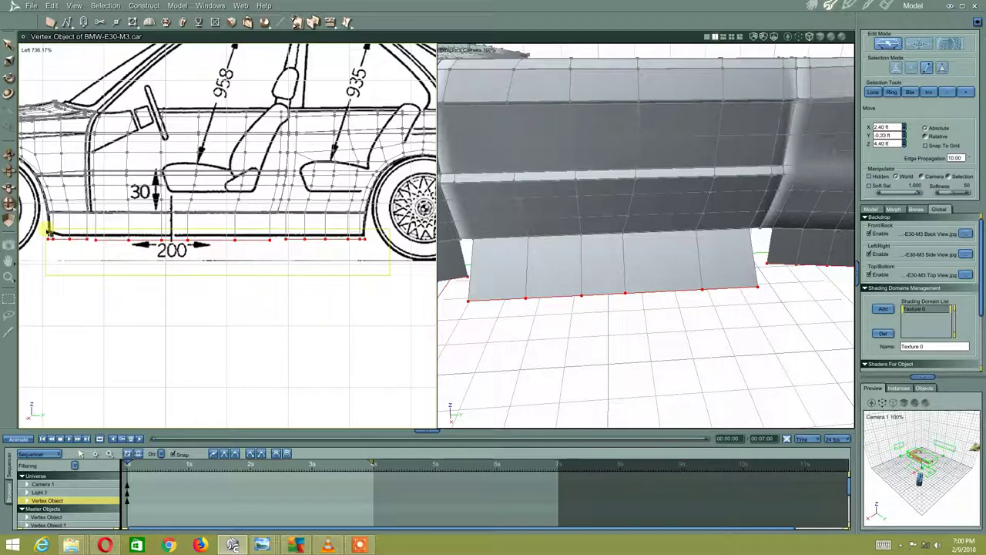
scroll(221, 236, up, 3)
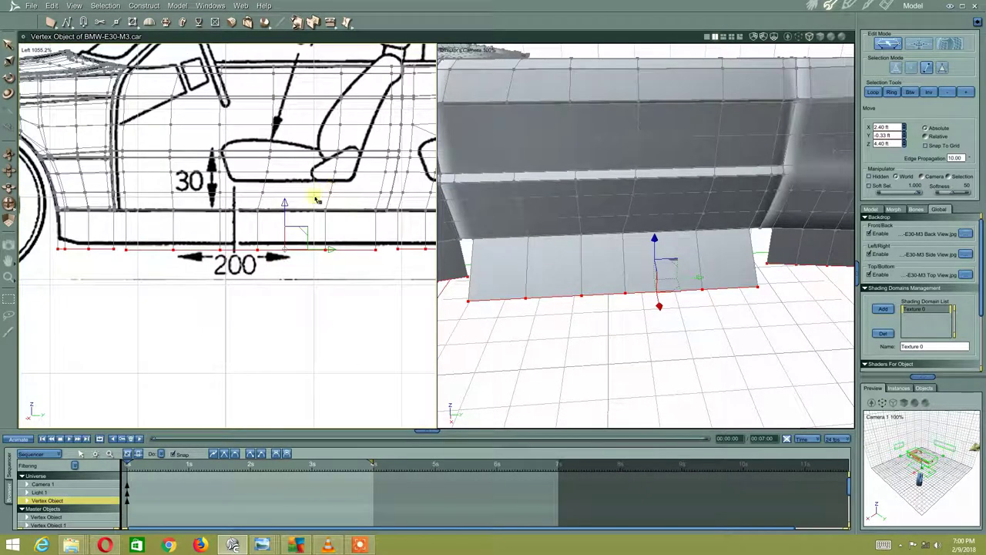
- Scale the selected bottom vertices to Z 0 so they form a level line
right_click(200, 189)
click(188, 174)
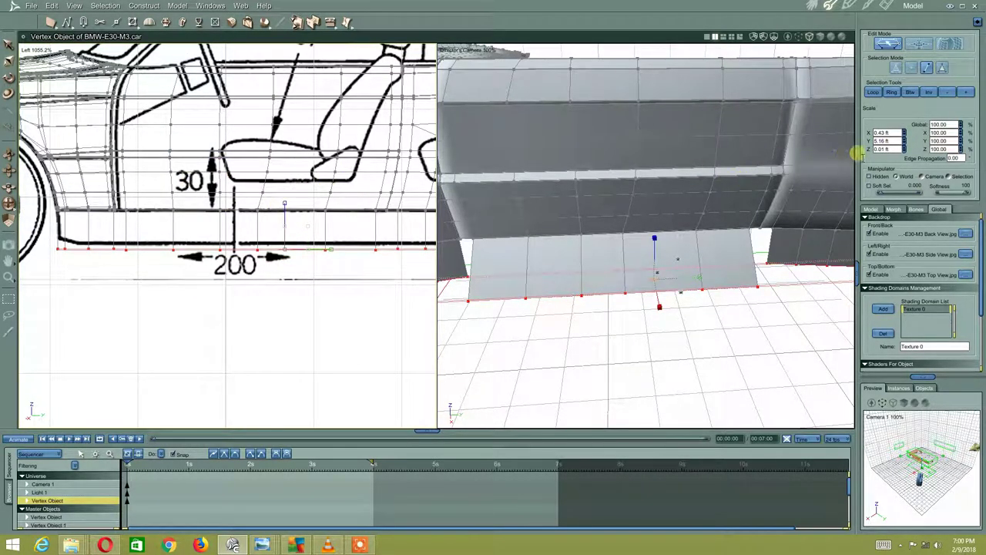
click(893, 149)
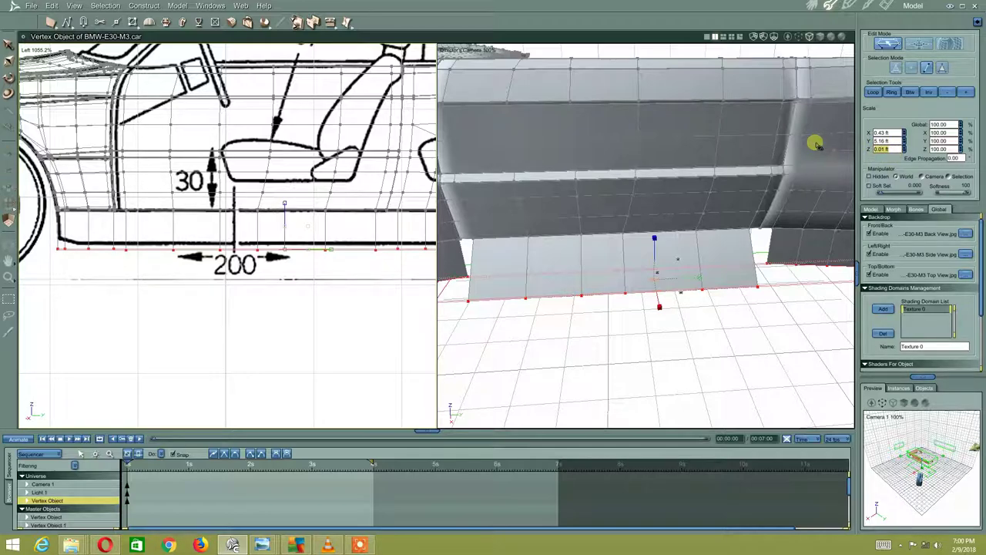
text(0)
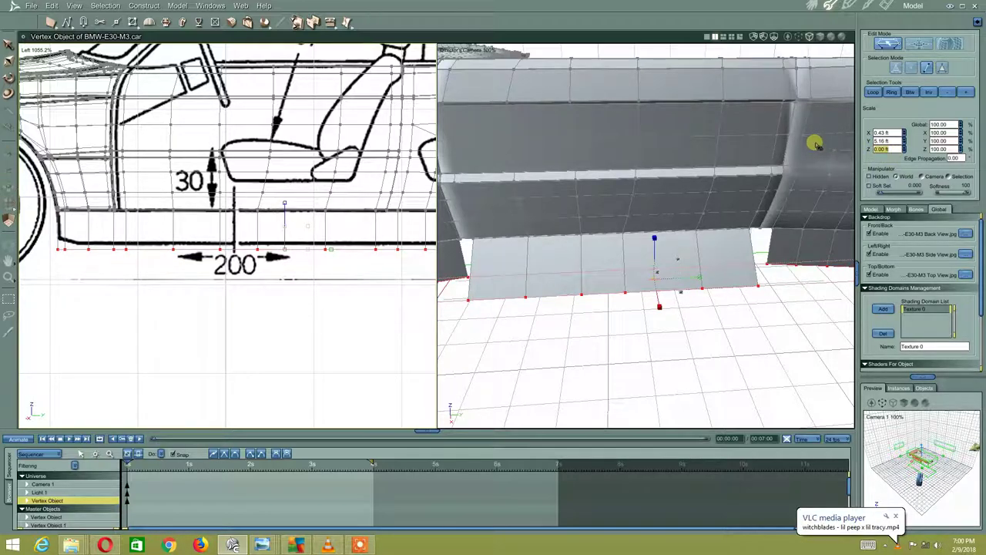
scroll(260, 240, up, 2)
scroll(264, 249, up, 2)
scroll(185, 257, up, 2)
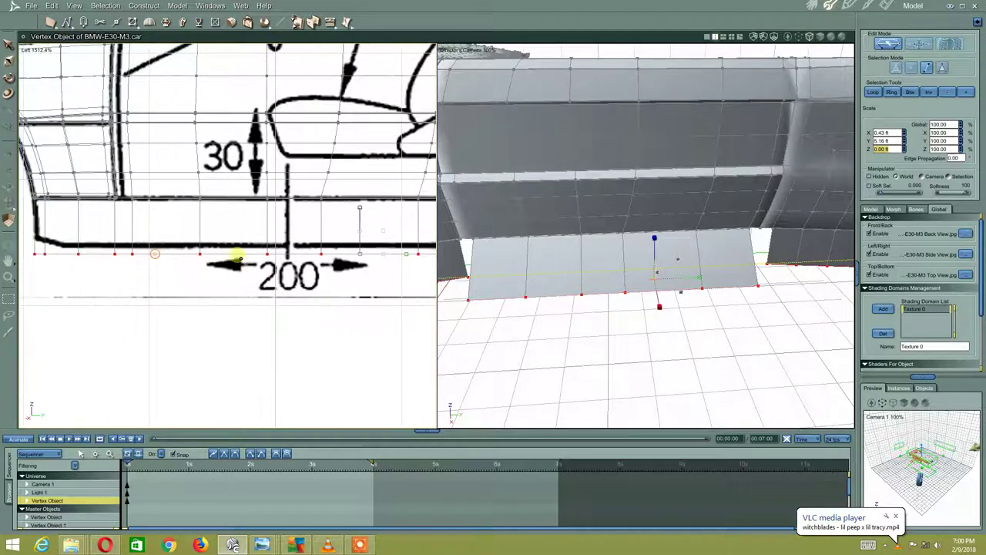
scroll(231, 262, up, 2)
- Move the flattened bottom edge up slightly to Z 4.46 ft, matching the blueprint sill
right_click(257, 274)
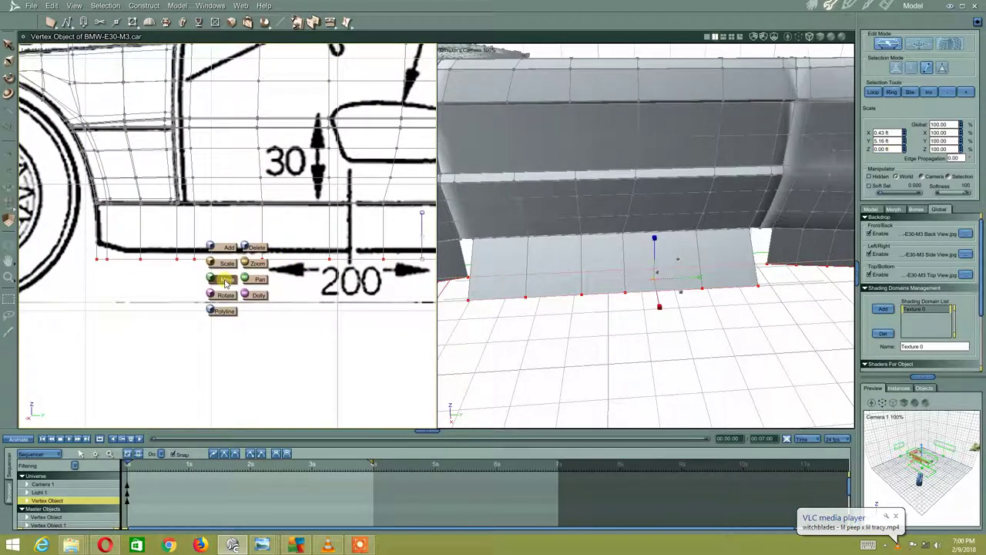
click(223, 279)
middle_drag(430, 228, 347, 236)
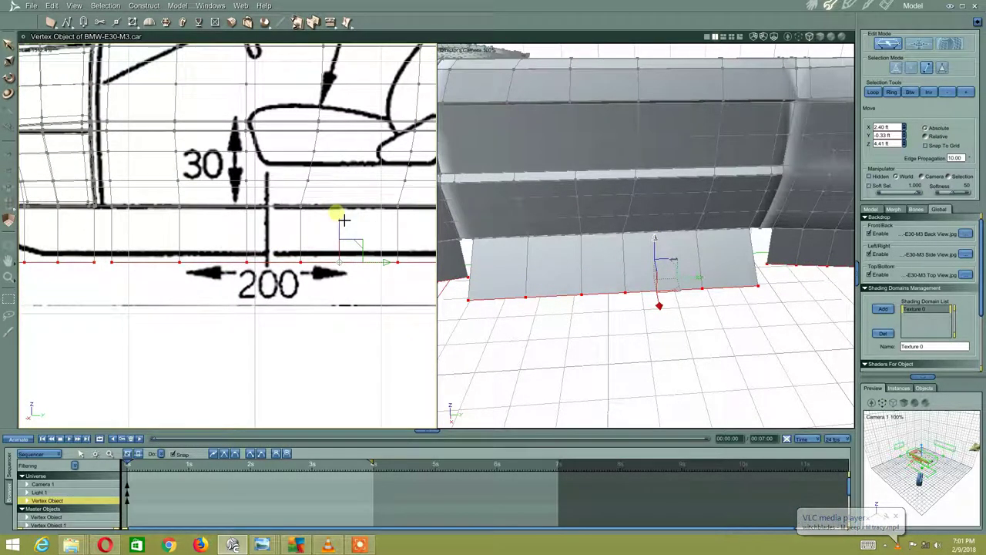
drag(346, 218, 342, 213)
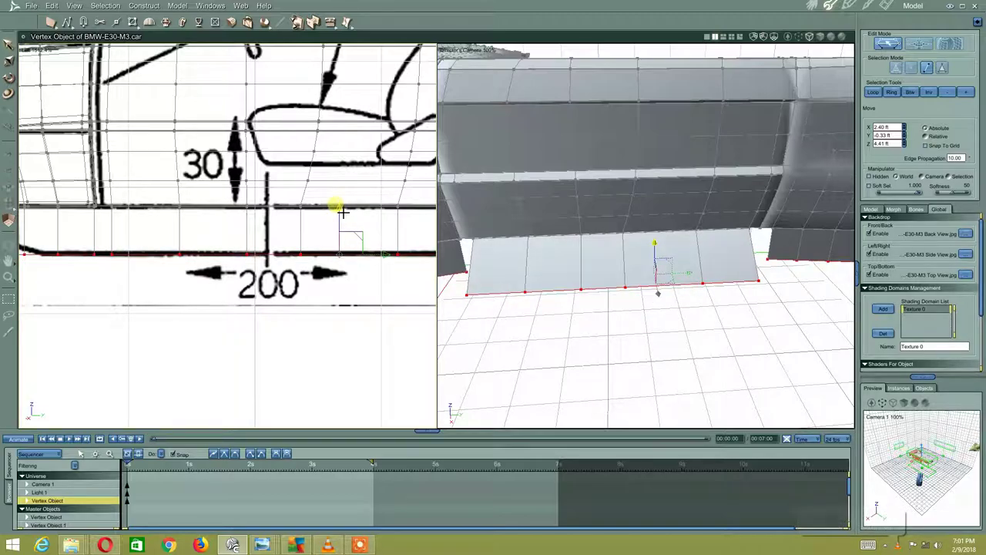
middle_drag(187, 242, 482, 235)
scroll(326, 236, up, 3)
scroll(308, 234, up, 2)
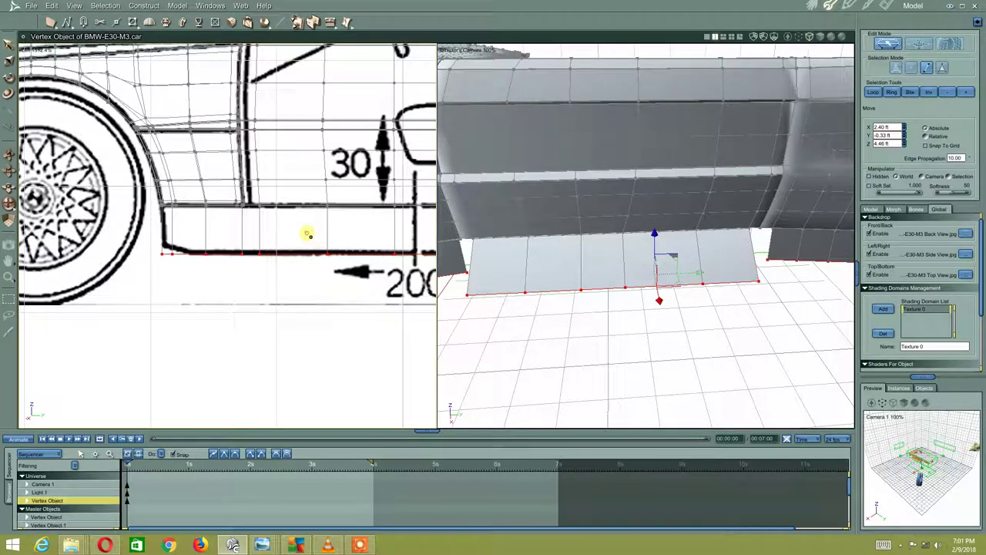
scroll(278, 241, up, 2)
scroll(215, 247, up, 2)
scroll(205, 303, up, 2)
- Target-weld the sill panel's front vertical edge onto its neighbour, joining it to the body
click(205, 304)
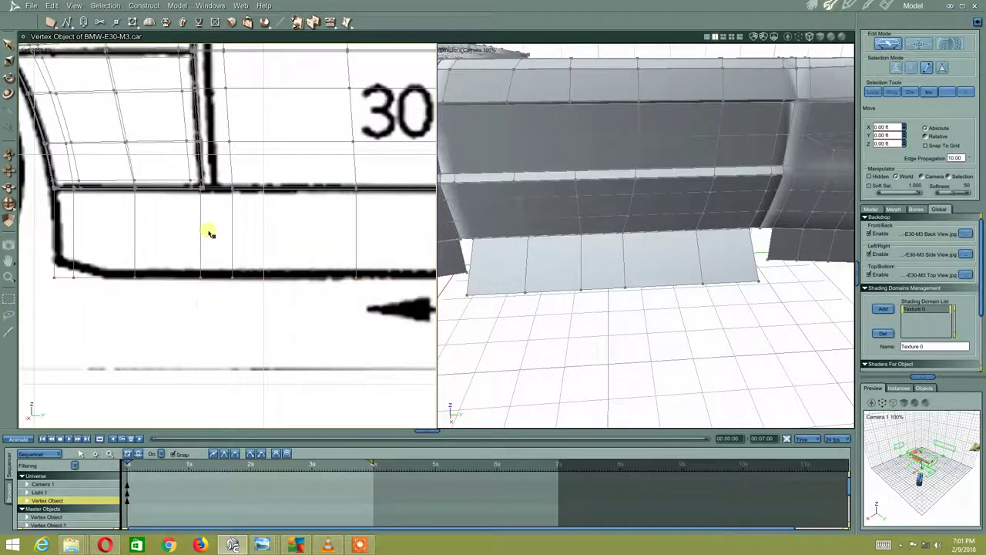
right_click(204, 236)
click(191, 233)
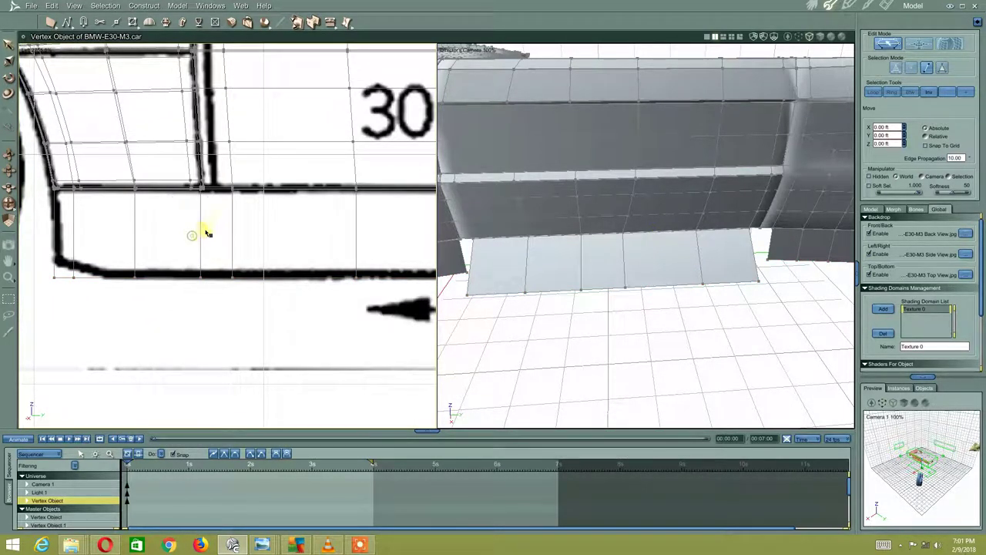
click(201, 235)
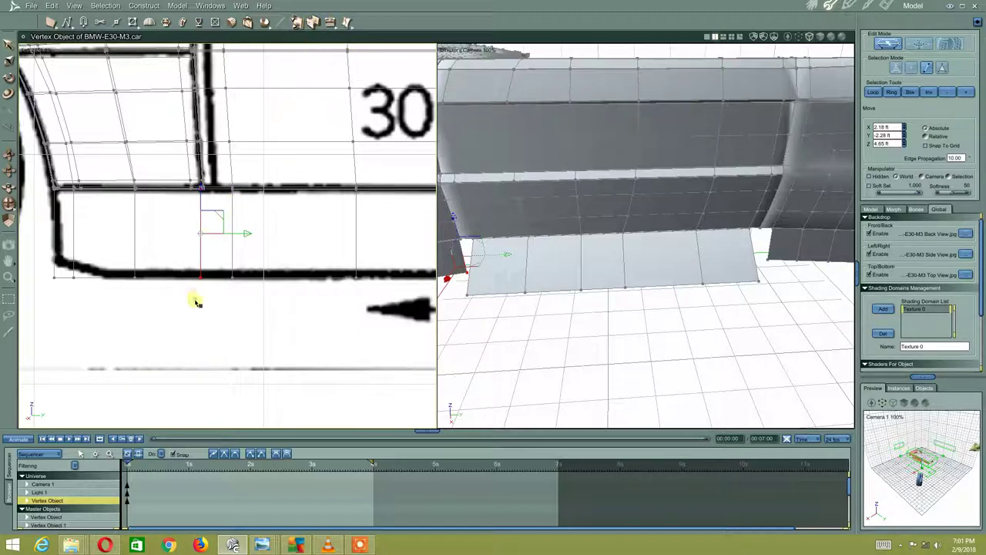
click(197, 258)
click(199, 254)
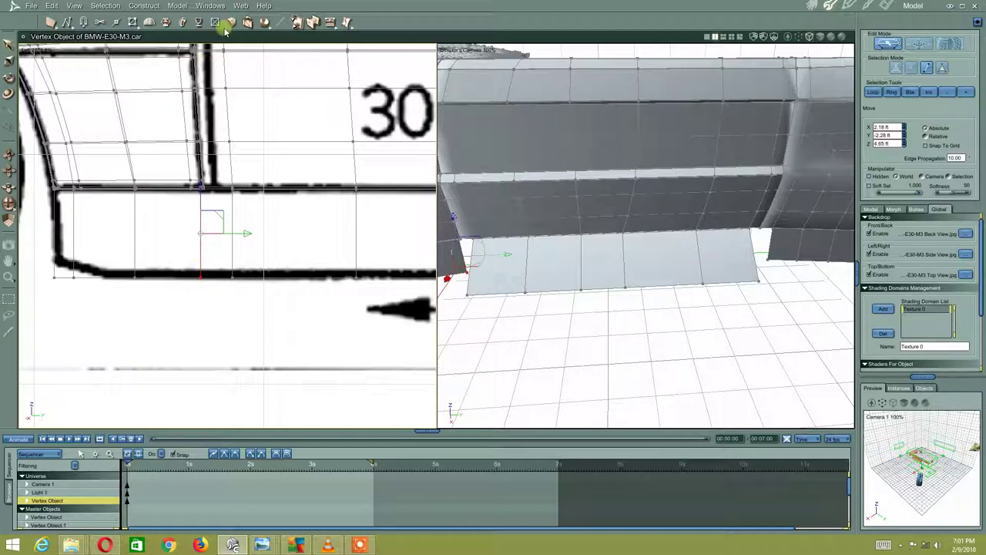
click(247, 23)
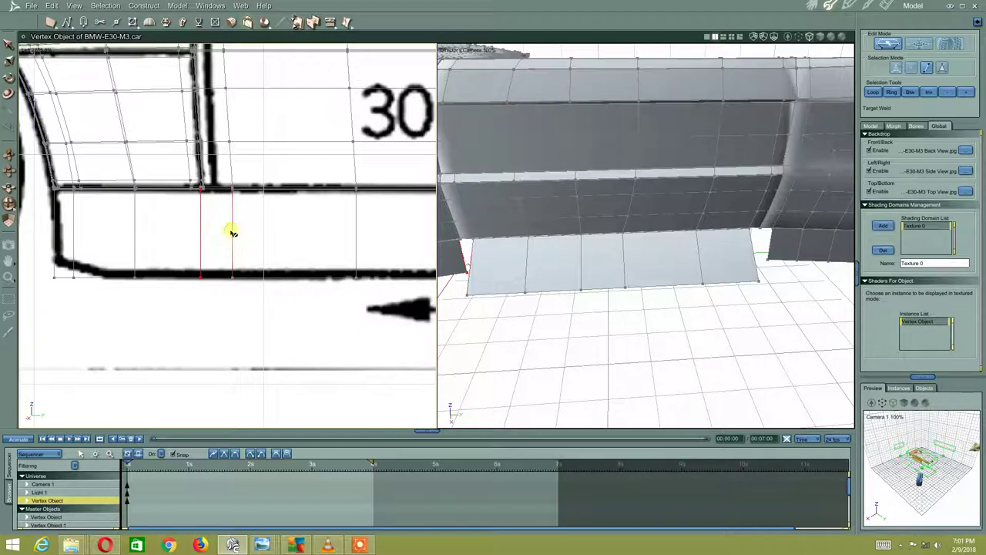
click(231, 231)
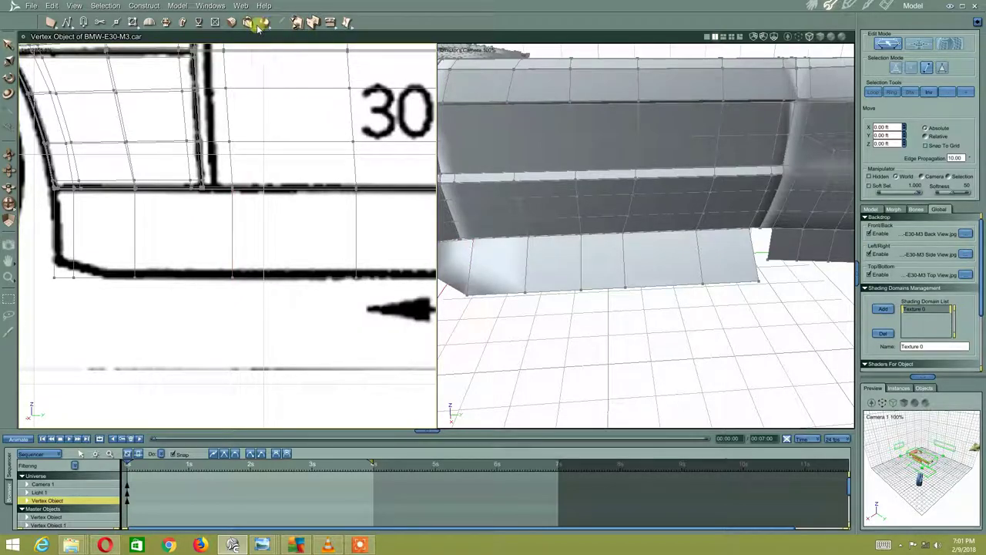
- Zoom onto the sill's end and select its last vertical edge
scroll(319, 192, down, 3)
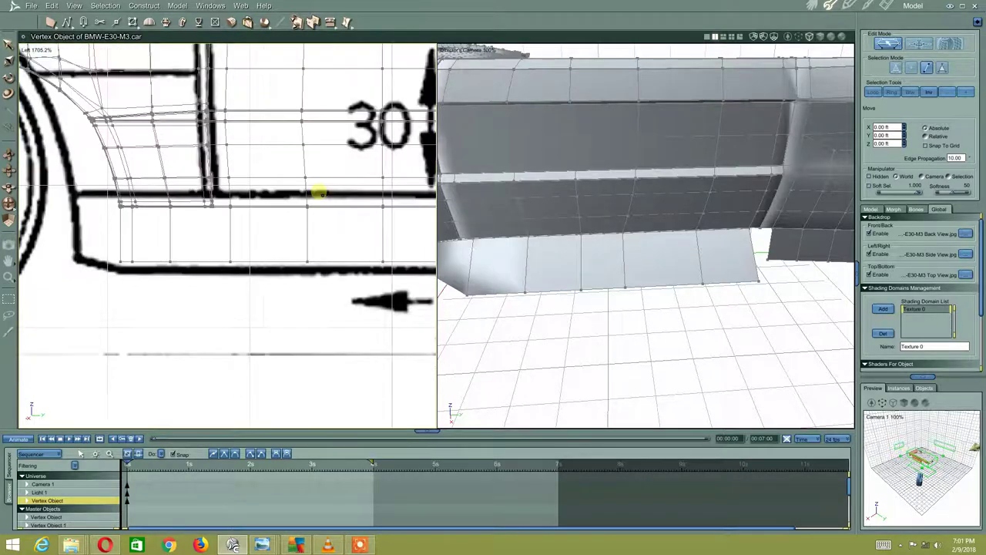
scroll(343, 202, down, 3)
middle_drag(409, 246, 167, 220)
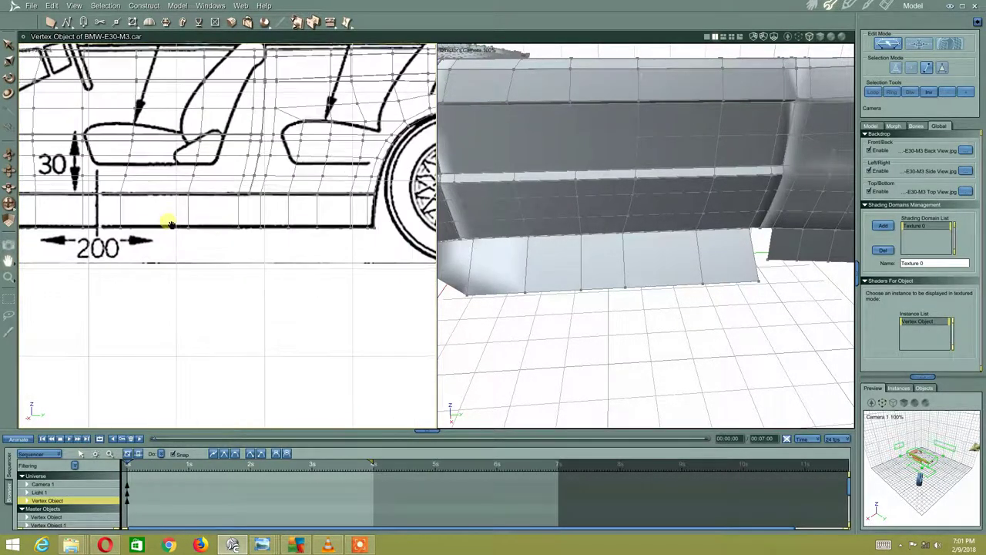
scroll(223, 195, up, 1)
scroll(331, 173, up, 3)
scroll(308, 181, up, 2)
scroll(240, 194, up, 1)
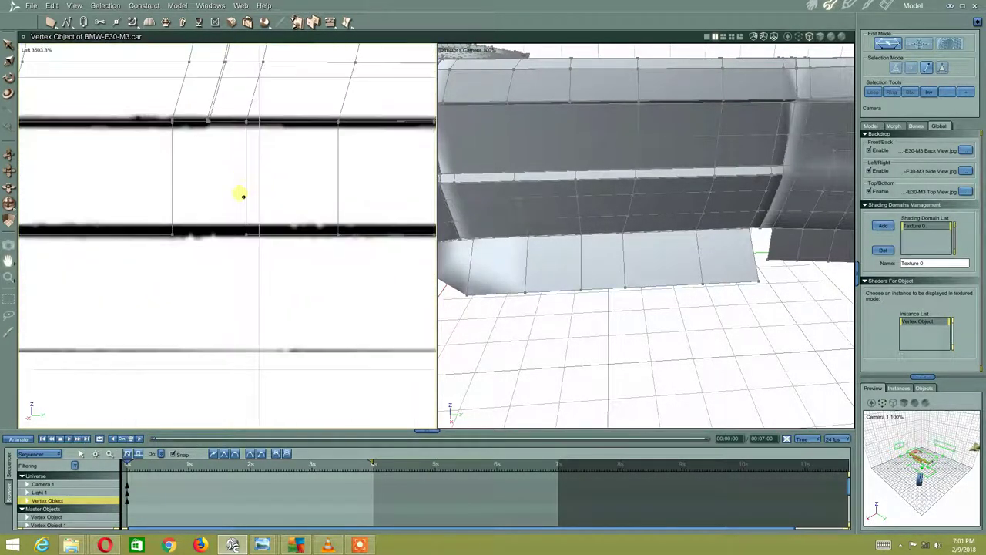
click(172, 190)
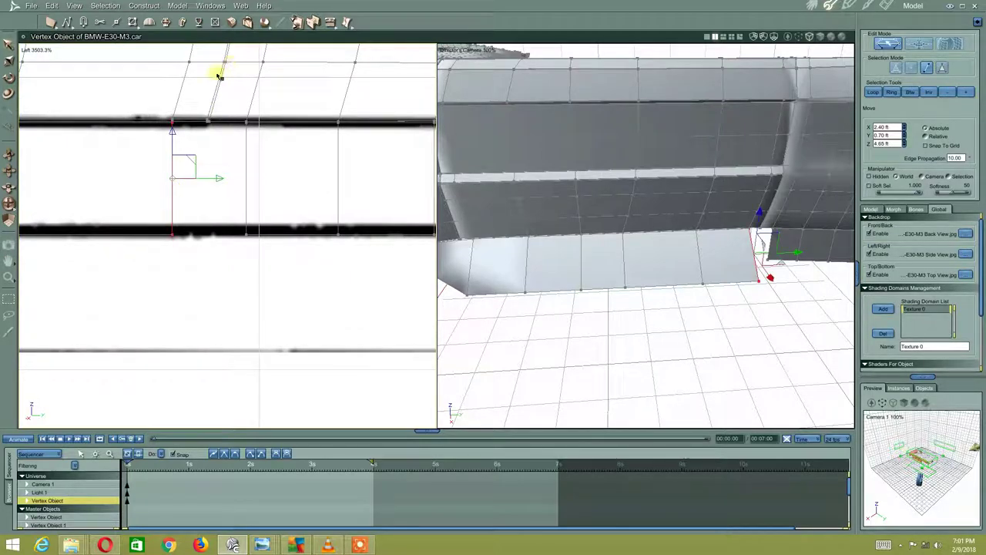
click(198, 175)
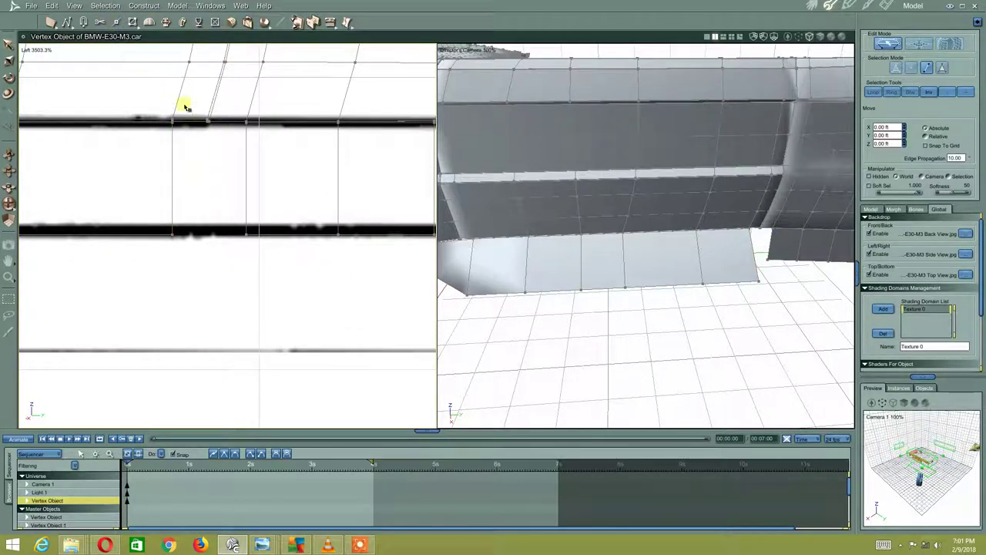
click(172, 160)
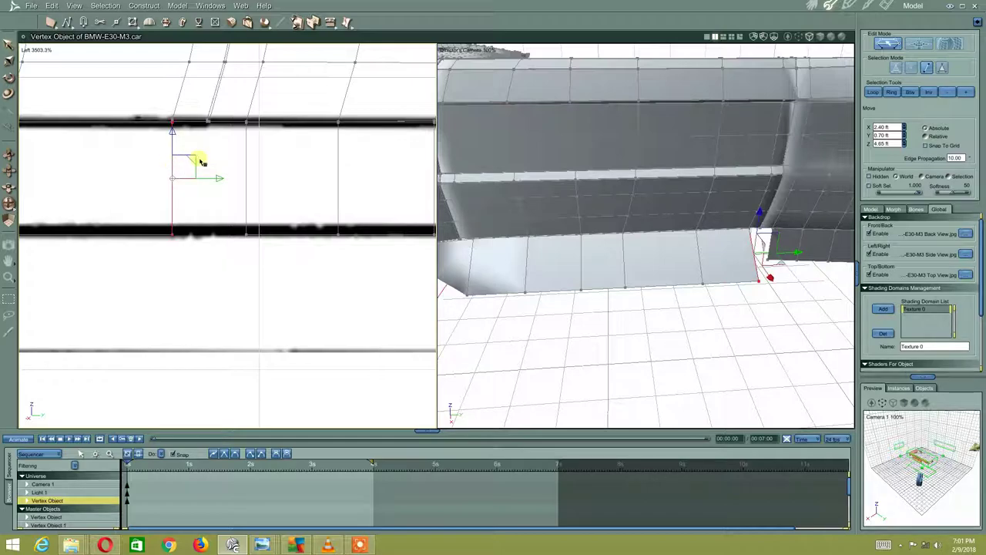
- Target-weld the end edge onto the adjacent edge so the panel slopes into the body
click(241, 29)
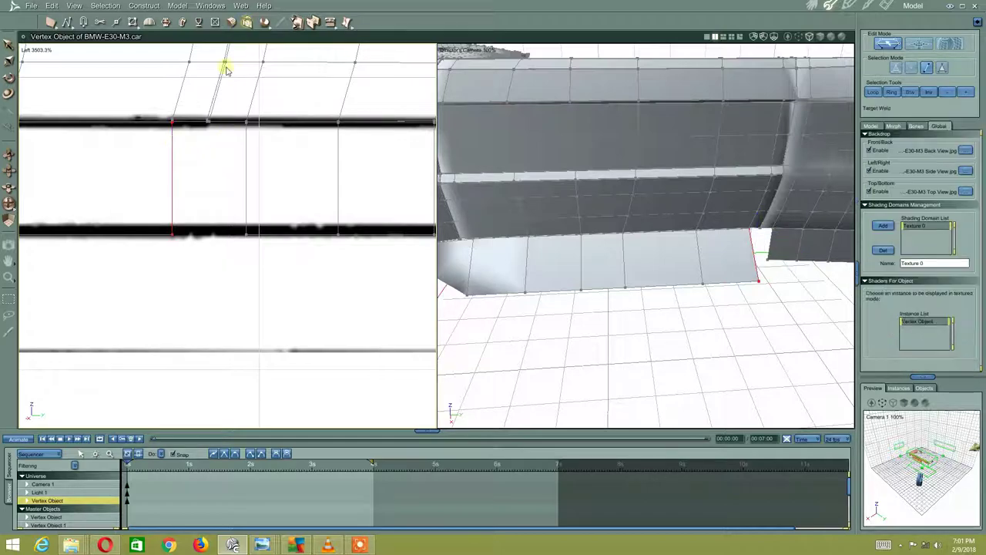
click(173, 173)
click(245, 182)
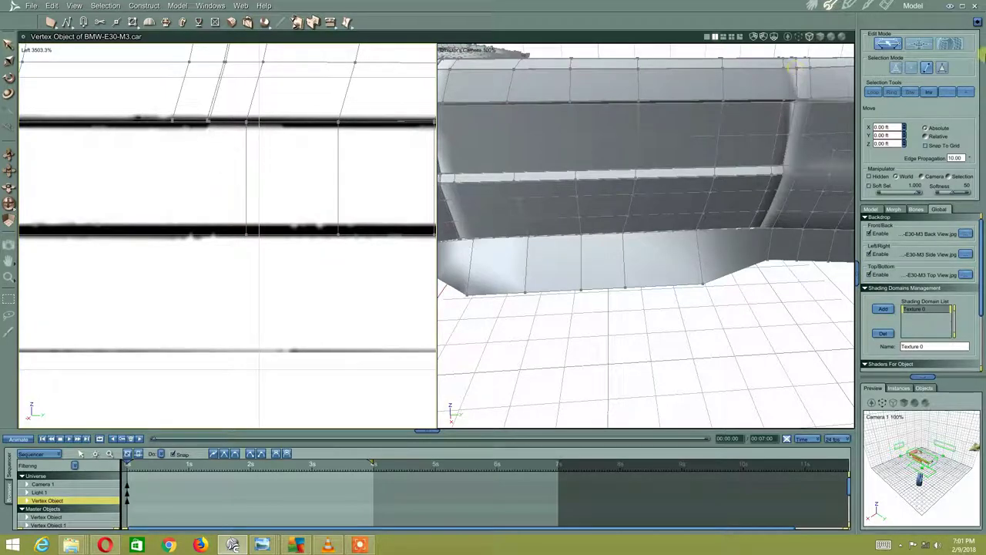
click(918, 67)
- Select the sill's end edge, shift it along the sill, then pick the next edge
right_click(258, 198)
click(247, 198)
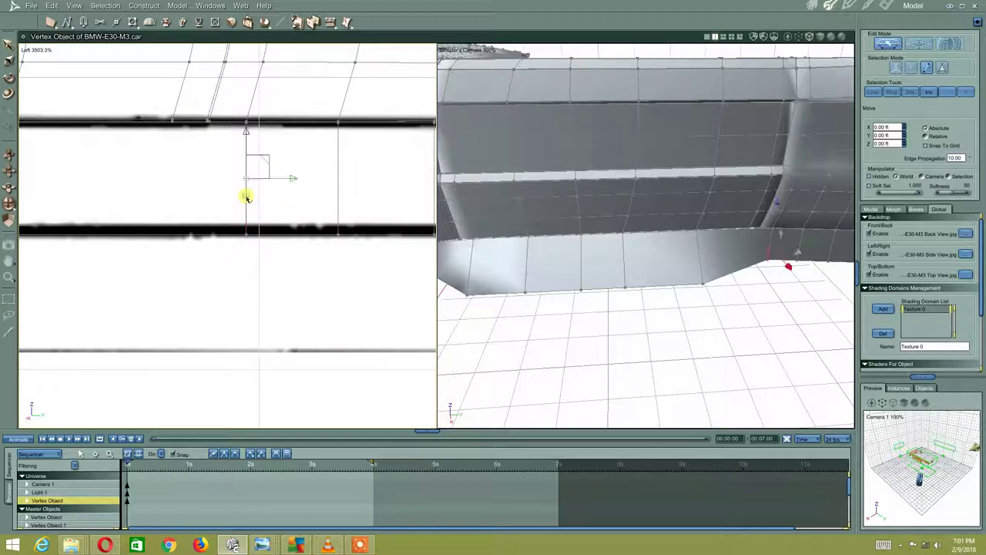
mouse_move(678, 214)
middle_down()
mouse_move(678, 227)
mouse_move(740, 222)
mouse_move(708, 224)
middle_up()
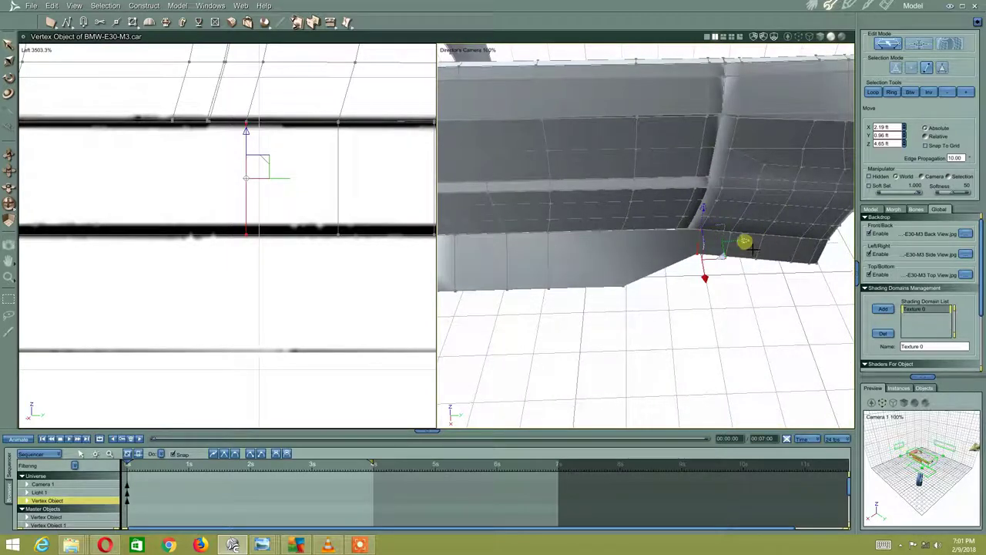
drag(751, 245, 738, 245)
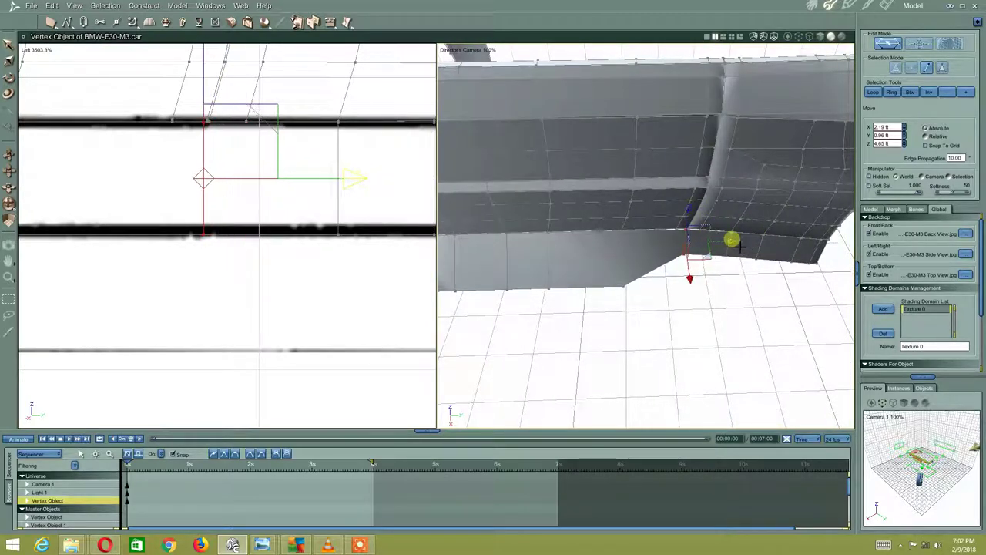
mouse_move(732, 238)
middle_down()
mouse_move(624, 229)
mouse_move(771, 267)
middle_up()
scroll(709, 262, up, 2)
scroll(708, 257, up, 2)
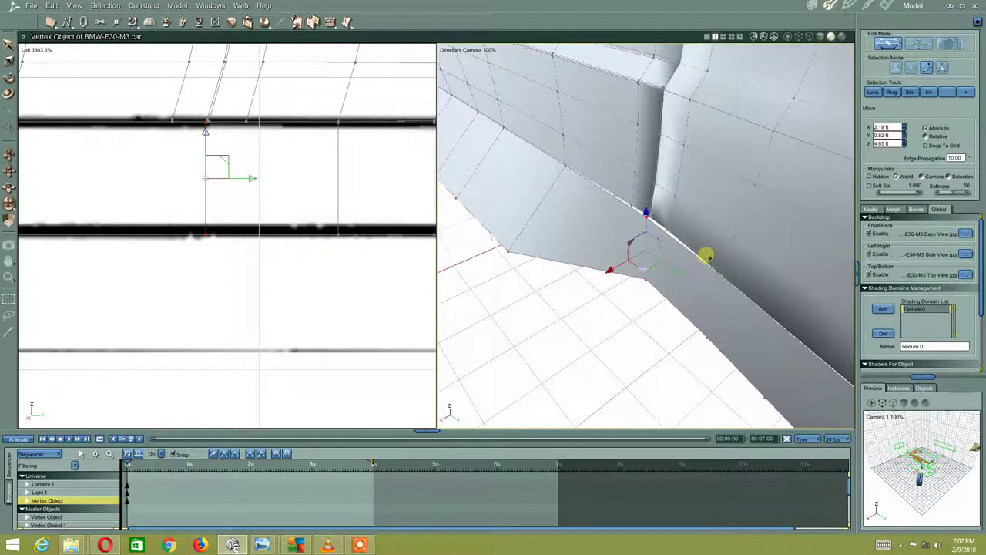
middle_drag(708, 258, 632, 263)
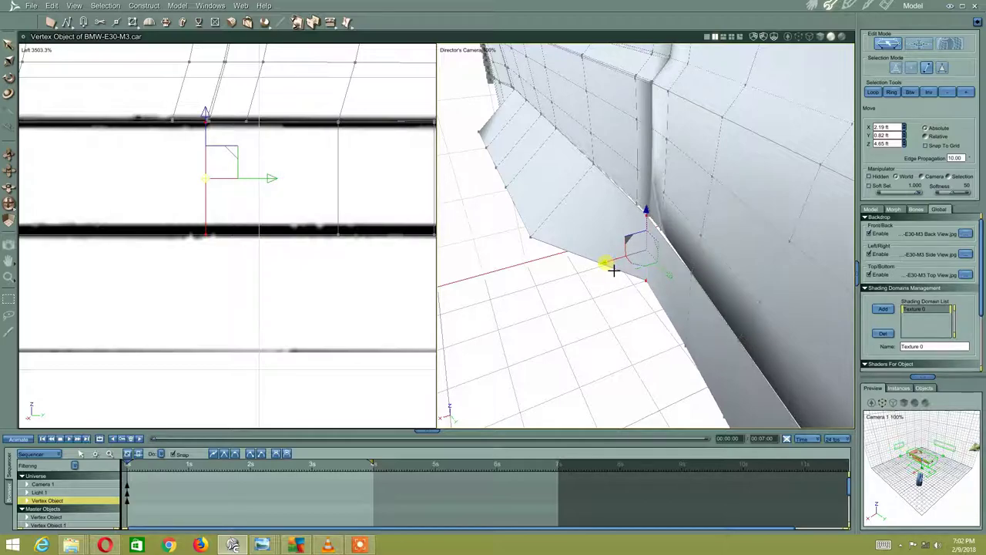
mouse_move(560, 288)
middle_down()
mouse_move(537, 284)
mouse_move(537, 262)
mouse_move(555, 270)
middle_up()
click(548, 253)
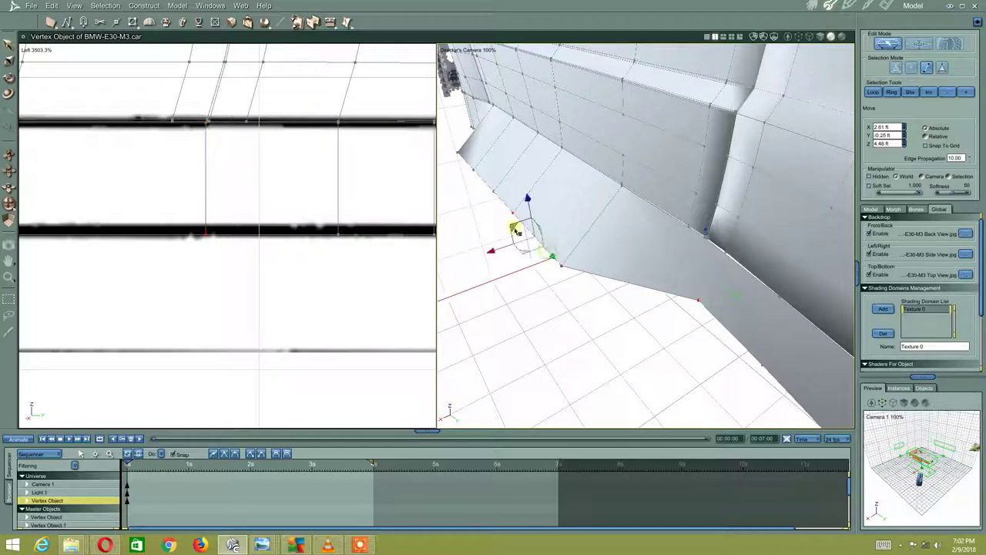
click(462, 160)
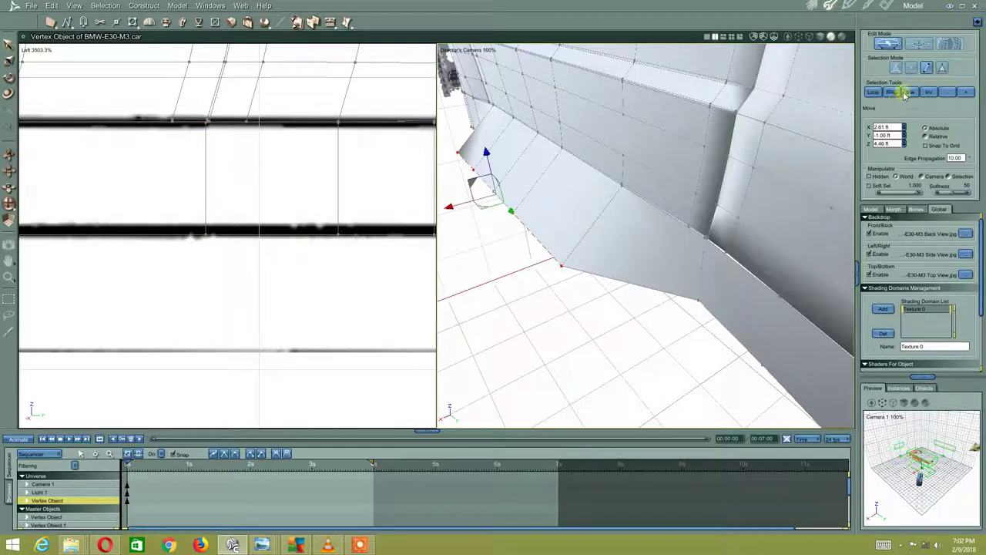
- Drag the selected edge along X to flatten the protruding flap against the body
mouse_move(722, 216)
middle_down()
mouse_move(654, 205)
mouse_move(662, 185)
mouse_move(698, 234)
mouse_move(656, 193)
mouse_move(583, 192)
mouse_move(621, 193)
middle_up()
scroll(654, 205, down, 3)
scroll(663, 187, up, 5)
scroll(706, 222, up, 1)
scroll(646, 187, down, 4)
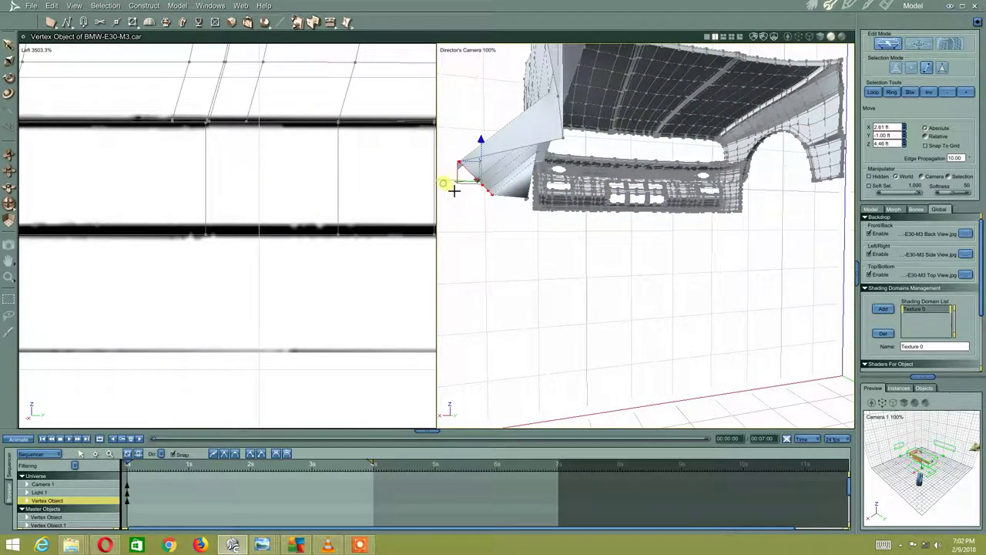
drag(455, 190, 515, 182)
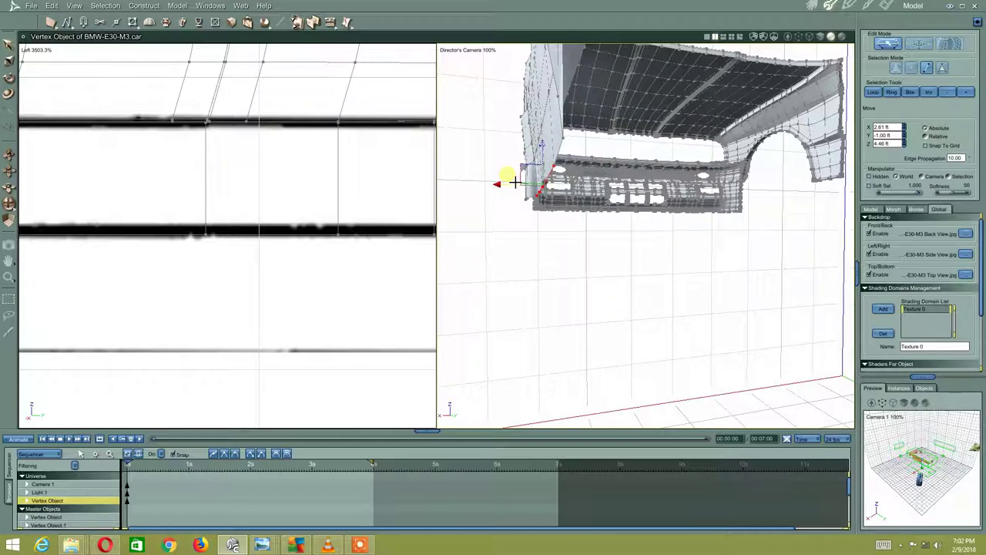
- Slide the sill corner vertex left to line up the edge, then loop-select the bottom edge
scroll(478, 201, up, 5)
mouse_move(540, 229)
middle_down()
mouse_move(501, 247)
mouse_move(529, 213)
mouse_move(621, 167)
mouse_move(619, 92)
mouse_move(589, 71)
mouse_move(577, 95)
mouse_move(590, 101)
mouse_move(575, 95)
mouse_move(584, 103)
middle_up()
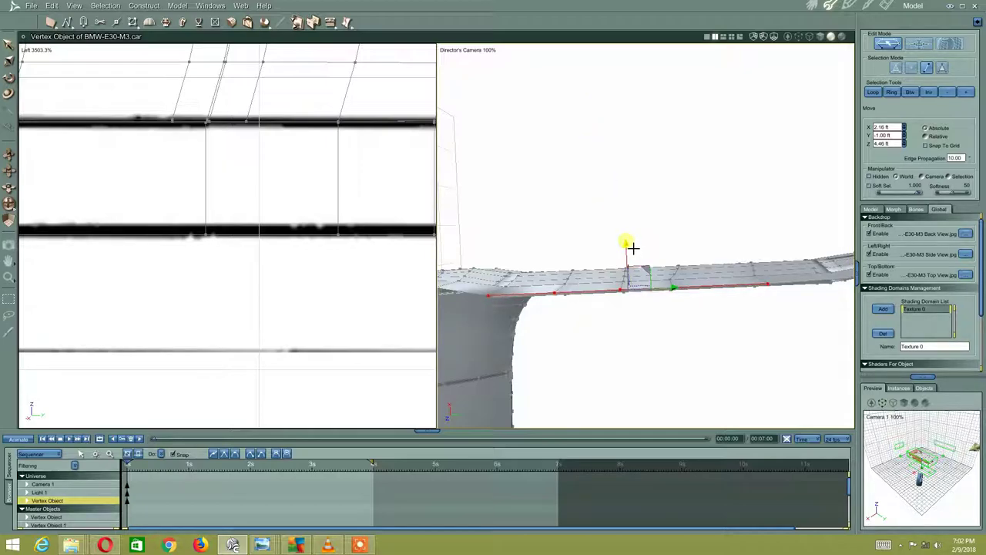
mouse_move(630, 242)
middle_down()
mouse_move(627, 323)
mouse_move(601, 285)
mouse_move(594, 321)
middle_up()
click(594, 322)
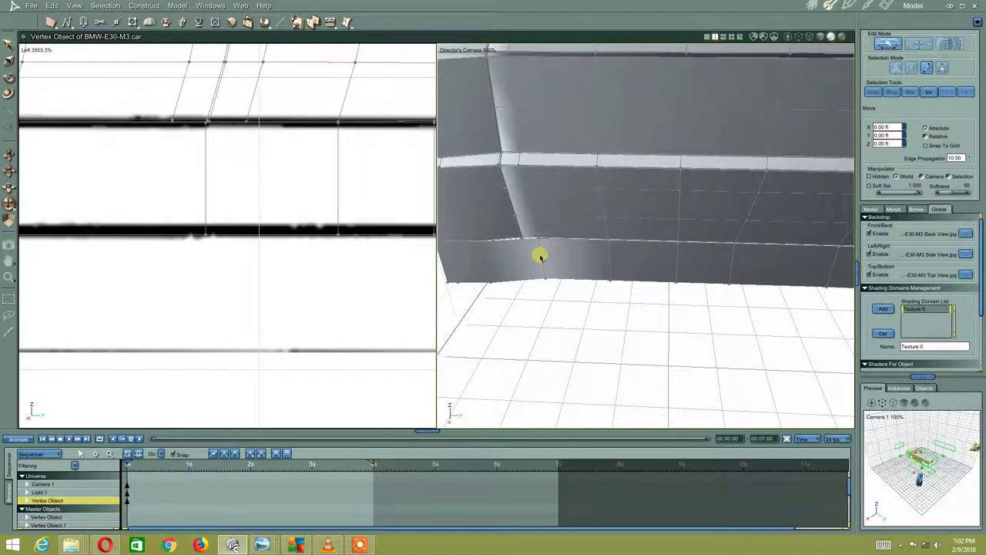
middle_drag(526, 270, 554, 286)
drag(595, 262, 578, 261)
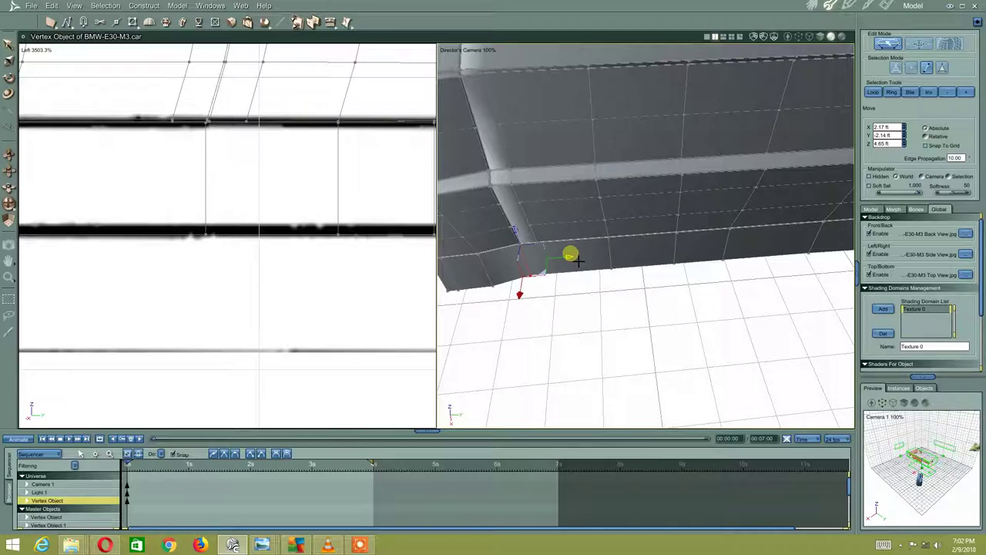
mouse_move(514, 275)
middle_down()
mouse_move(502, 174)
mouse_move(514, 273)
mouse_move(705, 220)
mouse_move(634, 221)
mouse_move(670, 278)
middle_up()
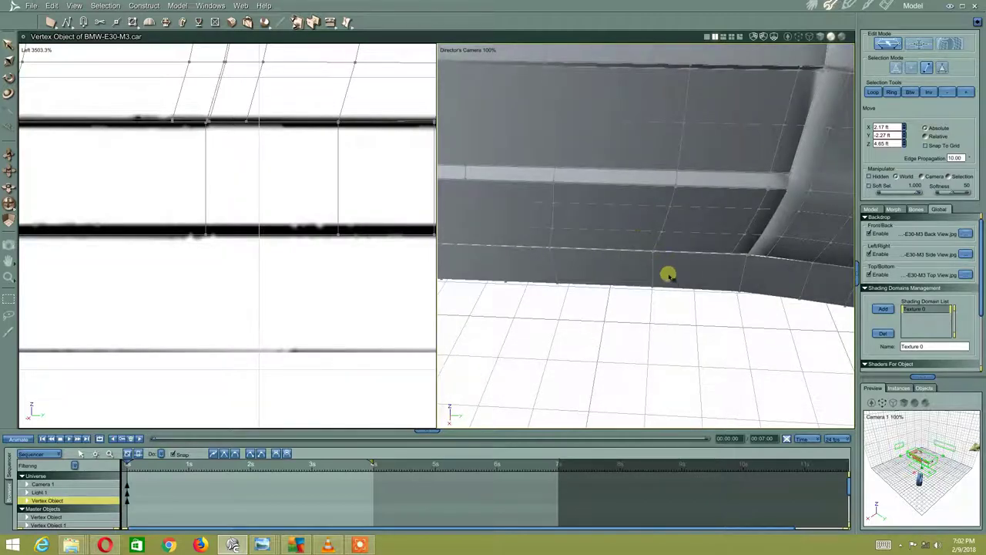
click(873, 92)
mouse_move(654, 233)
middle_down()
mouse_move(651, 220)
mouse_move(627, 225)
mouse_move(691, 195)
mouse_move(718, 206)
mouse_move(645, 213)
mouse_move(663, 212)
middle_up()
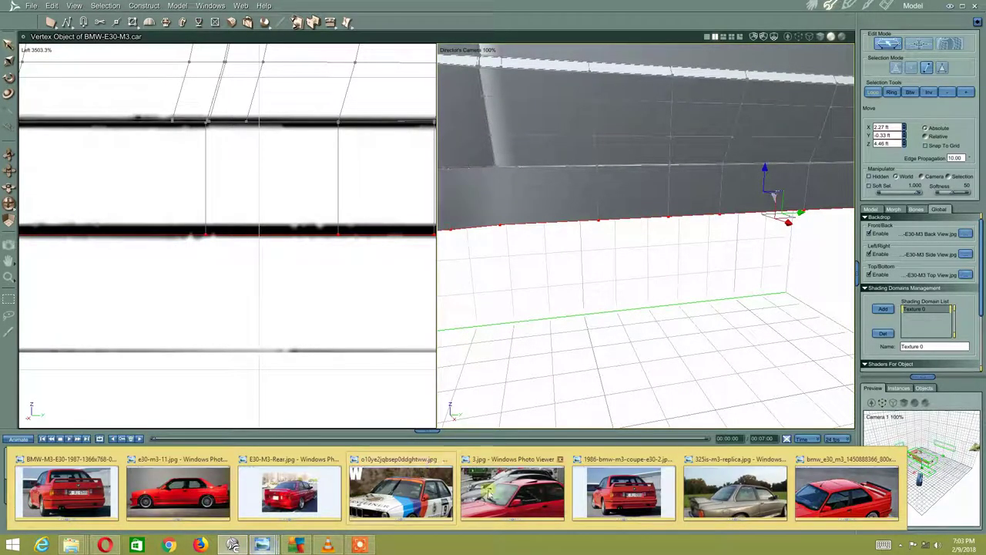
mouse_move(262, 545)
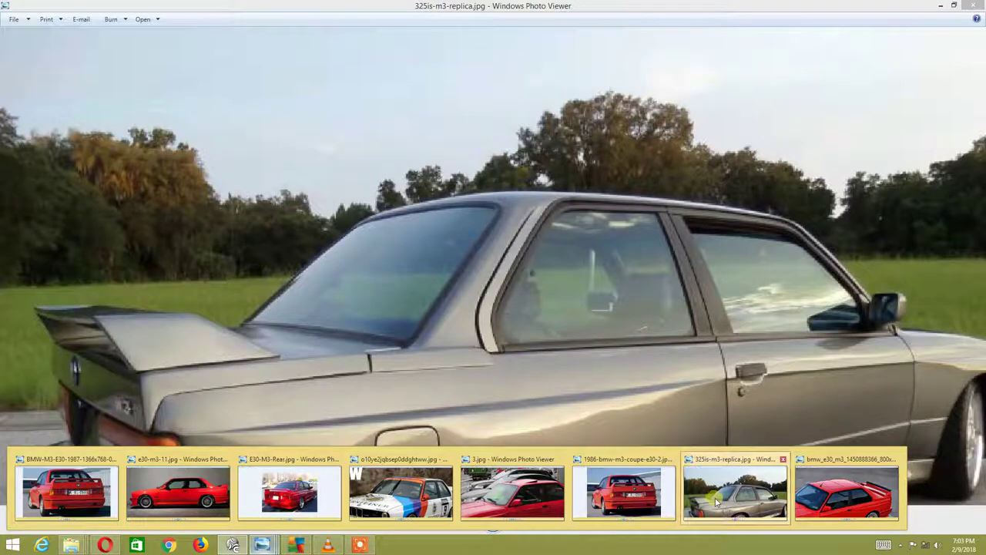
- View the 325is-m3-replica photo, then the red E30 M3 side profile e30-m3-11.jpg
click(715, 498)
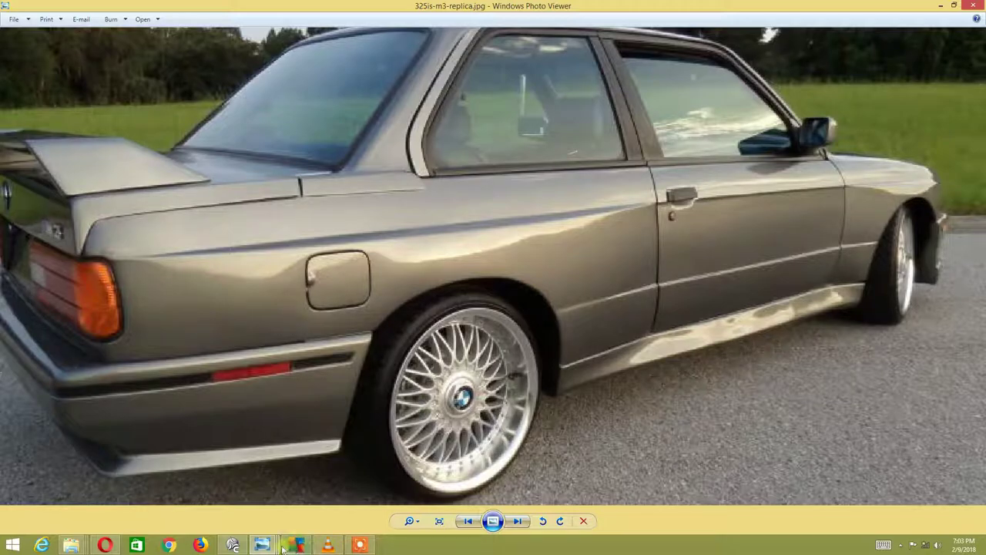
click(177, 487)
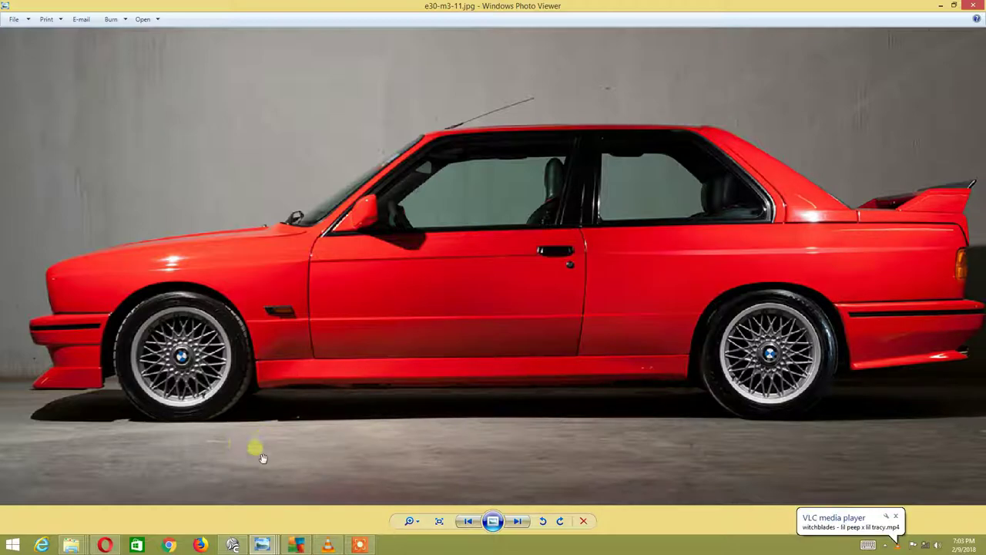
click(232, 545)
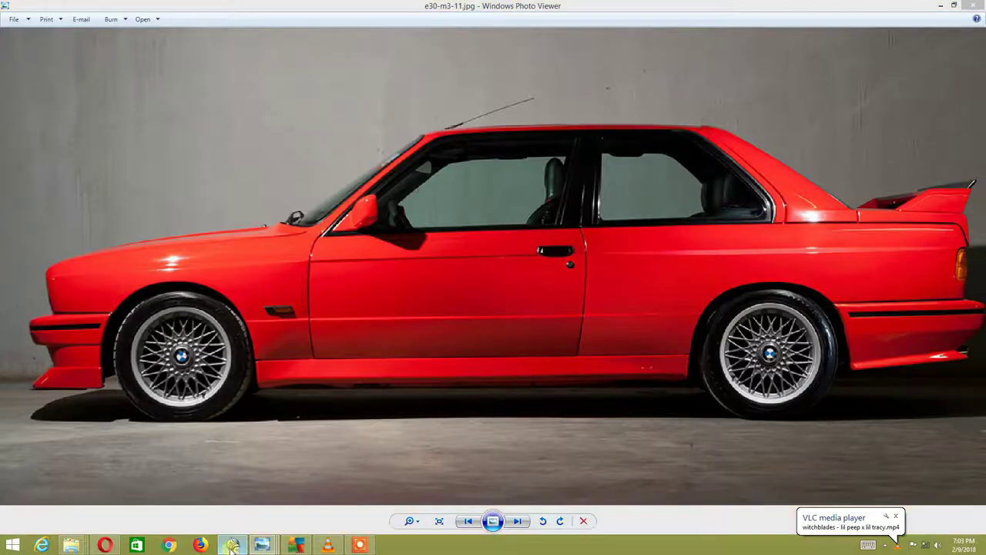
- Use Extract Along to extrude a new edge row from the sill's bottom edge
mouse_move(540, 244)
middle_down()
mouse_move(606, 172)
mouse_move(586, 205)
mouse_move(590, 227)
middle_up()
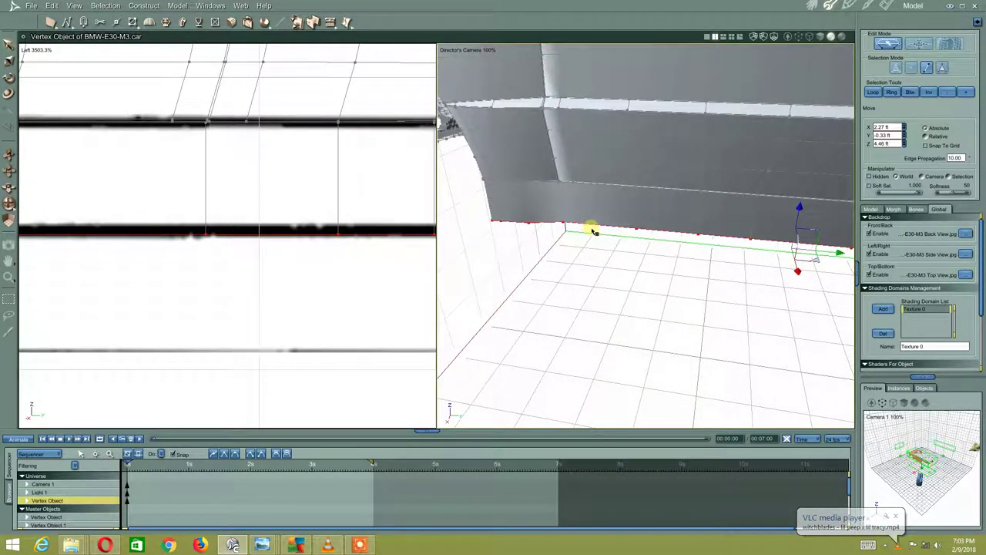
click(332, 22)
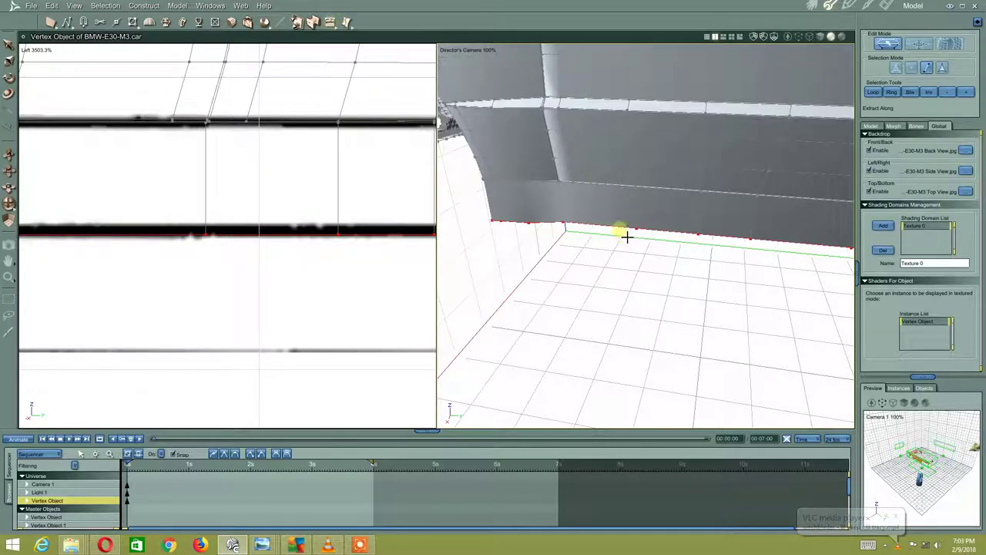
drag(612, 231, 601, 306)
mouse_move(594, 258)
middle_down()
mouse_move(599, 236)
mouse_move(625, 213)
mouse_move(593, 211)
mouse_move(645, 209)
mouse_move(588, 223)
mouse_move(590, 259)
middle_up()
- Select two lower-row edges and move them with the gizmo to flare the sill
click(544, 174)
click(579, 154)
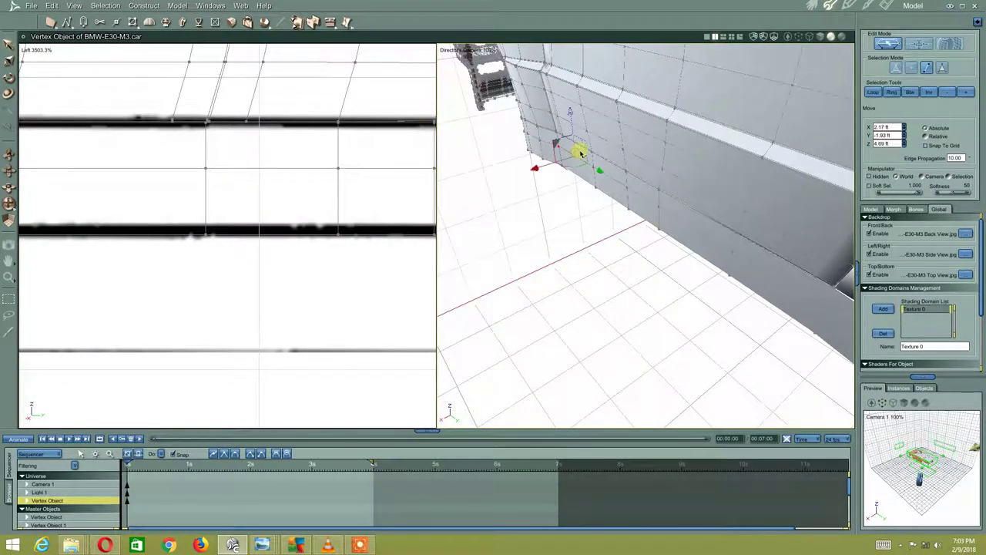
mouse_move(730, 219)
middle_down()
mouse_move(686, 260)
mouse_move(770, 229)
mouse_move(727, 199)
mouse_move(684, 203)
middle_up()
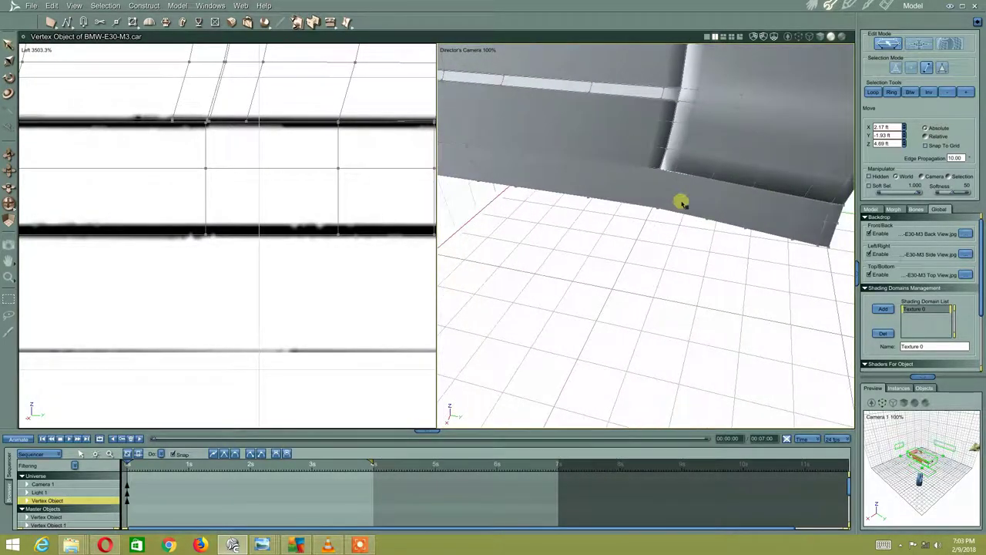
click(632, 181)
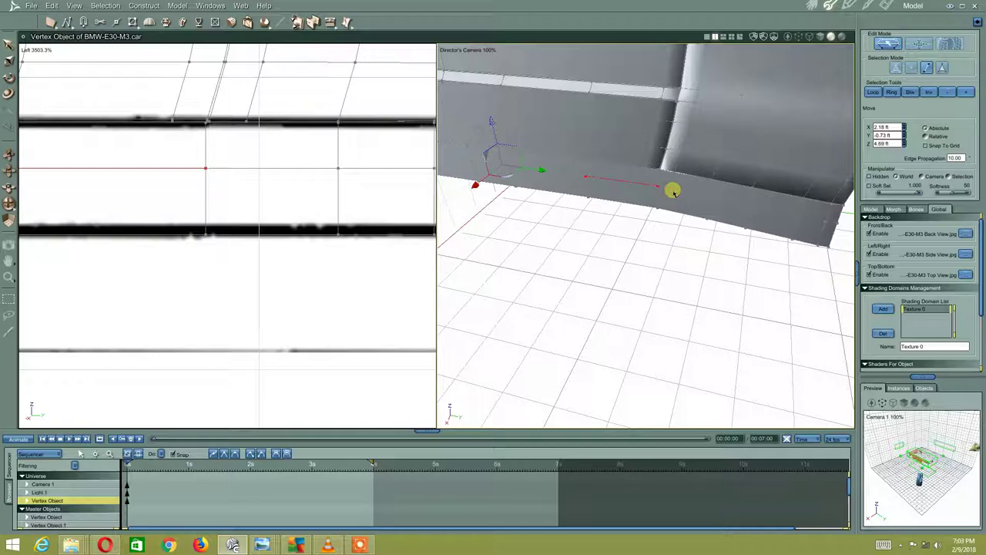
shift+click(673, 191)
mouse_move(641, 200)
middle_down()
mouse_move(581, 193)
mouse_move(600, 202)
middle_up()
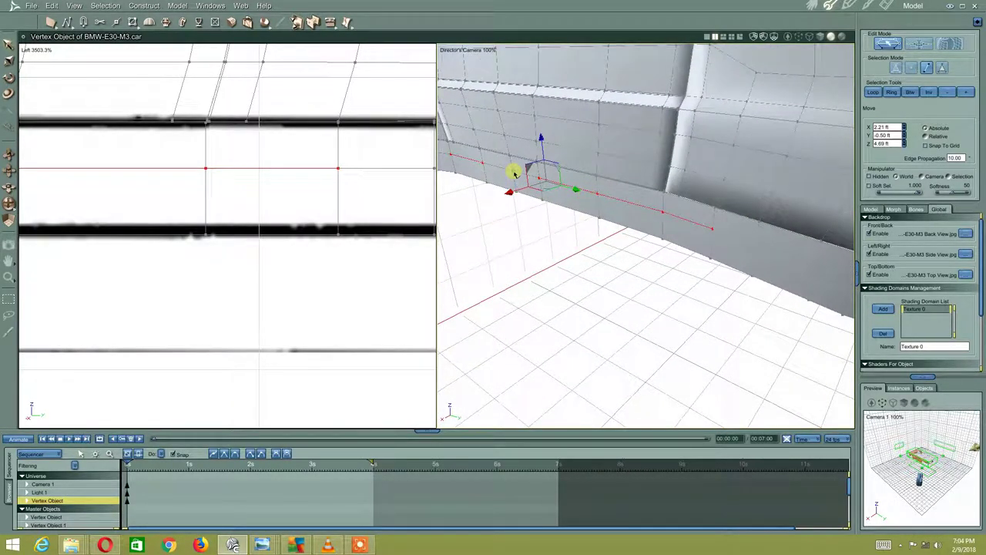
mouse_move(618, 146)
middle_down()
mouse_move(583, 161)
mouse_move(579, 148)
middle_up()
drag(543, 185, 550, 182)
mouse_move(523, 217)
middle_down()
mouse_move(519, 172)
mouse_move(511, 176)
mouse_move(562, 194)
mouse_move(704, 154)
mouse_move(629, 162)
mouse_move(611, 179)
middle_up()
- Select the sill panel's end vertex and move it up to meet the car body
click(586, 305)
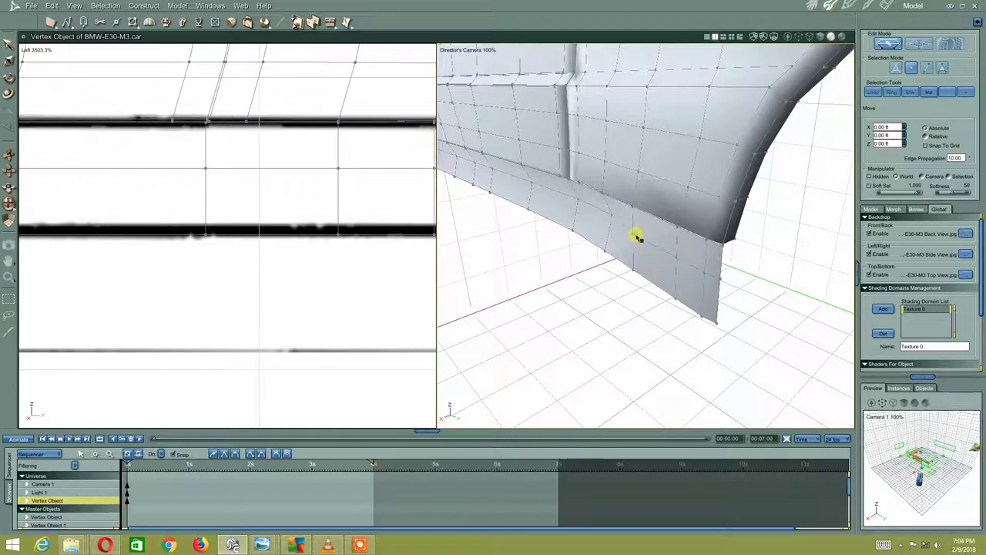
click(632, 235)
middle_drag(689, 198, 677, 207)
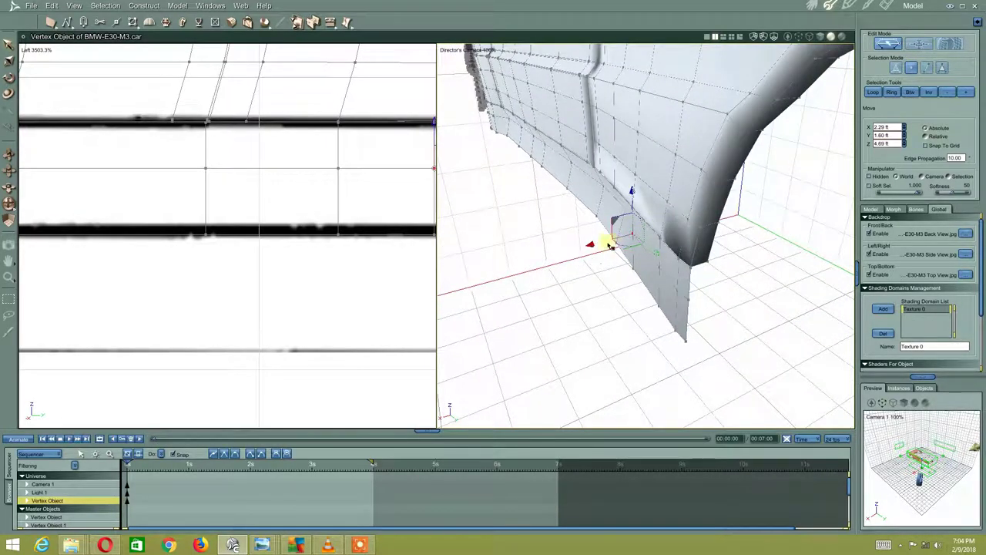
mouse_move(609, 245)
middle_down()
mouse_move(597, 253)
mouse_move(607, 257)
middle_up()
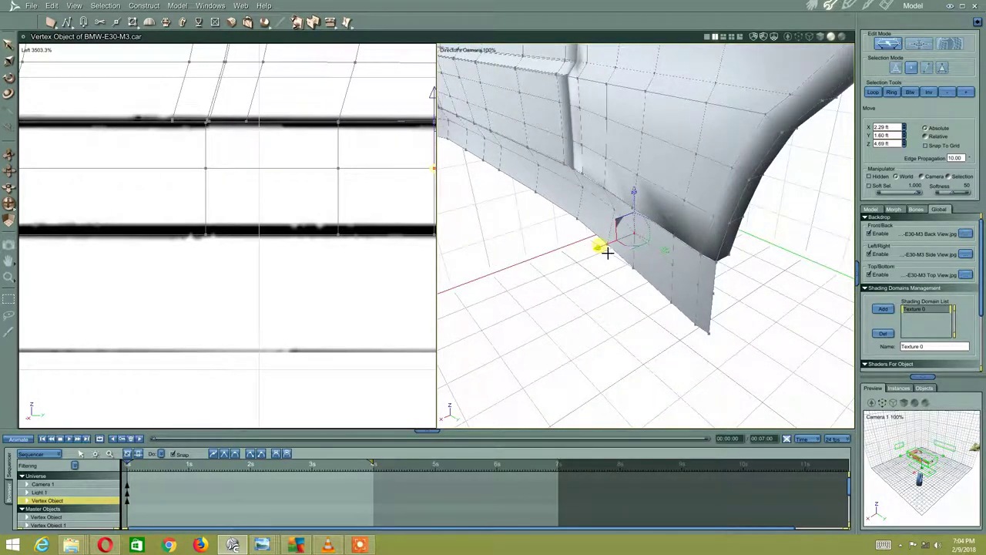
click(609, 213)
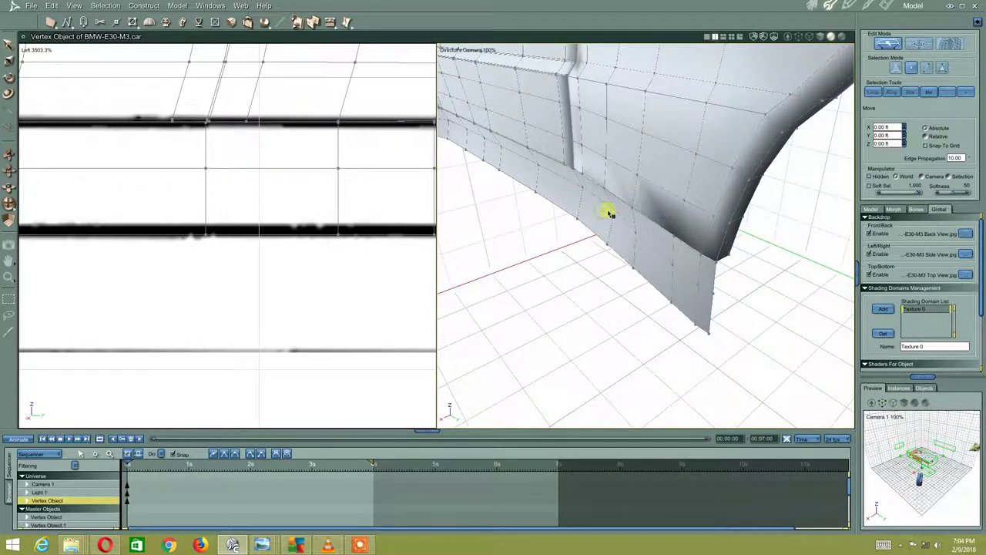
click(612, 214)
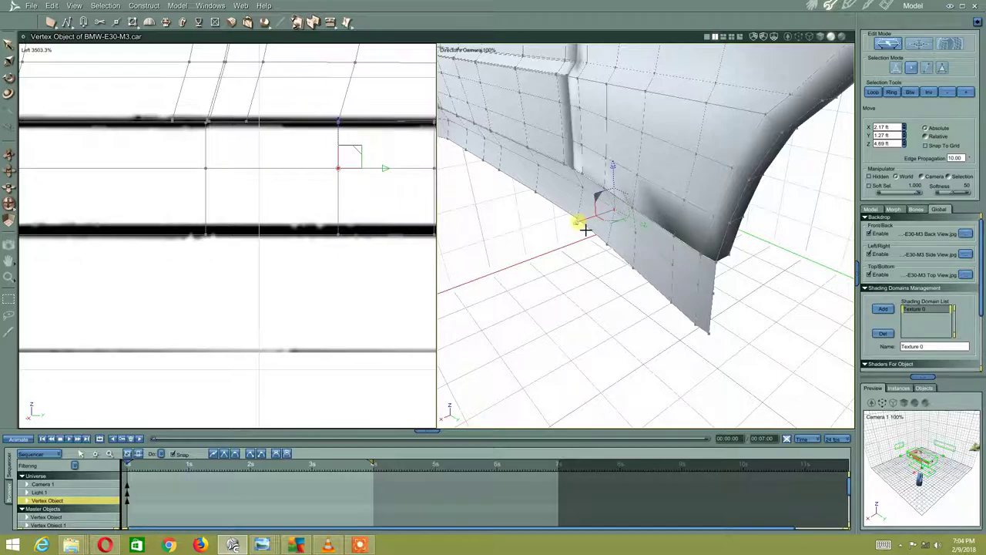
mouse_move(617, 246)
middle_down()
mouse_move(661, 156)
mouse_move(650, 167)
mouse_move(676, 174)
mouse_move(663, 167)
mouse_move(594, 202)
mouse_move(583, 283)
mouse_move(573, 269)
mouse_move(513, 277)
mouse_move(517, 296)
middle_up()
click(583, 326)
click(586, 289)
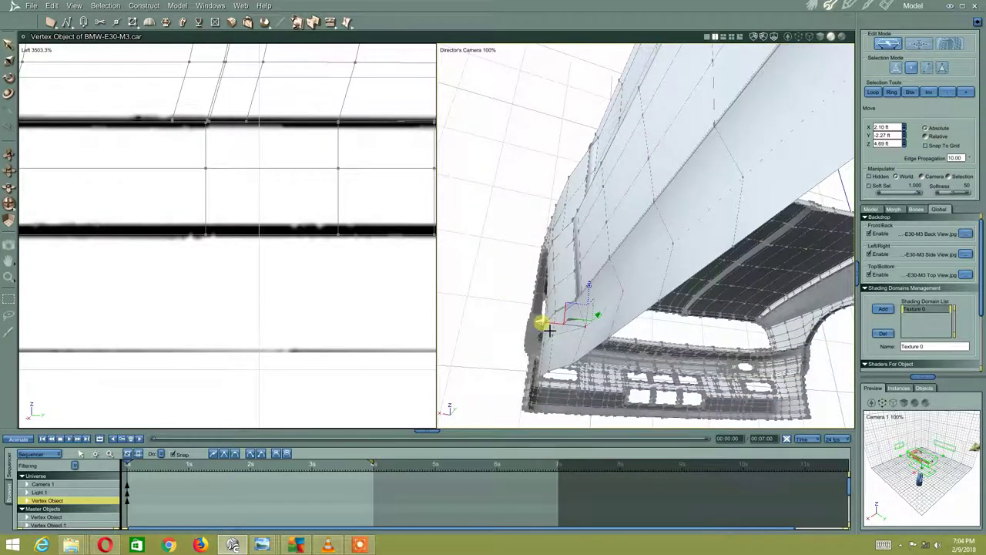
drag(549, 329, 543, 325)
mouse_move(544, 310)
middle_down()
mouse_move(617, 319)
mouse_move(634, 357)
middle_up()
mouse_move(793, 282)
middle_down()
mouse_move(671, 286)
mouse_move(672, 249)
mouse_move(611, 210)
mouse_move(651, 214)
mouse_move(673, 246)
middle_up()
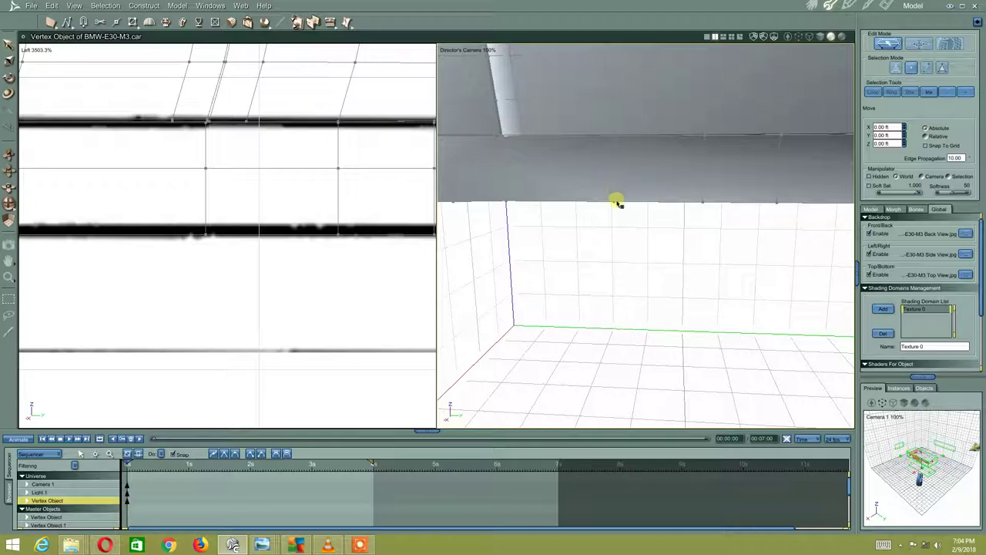
- Switch back to Move and loop-select the lower edge row along the body
right_click(655, 195)
click(647, 196)
click(693, 207)
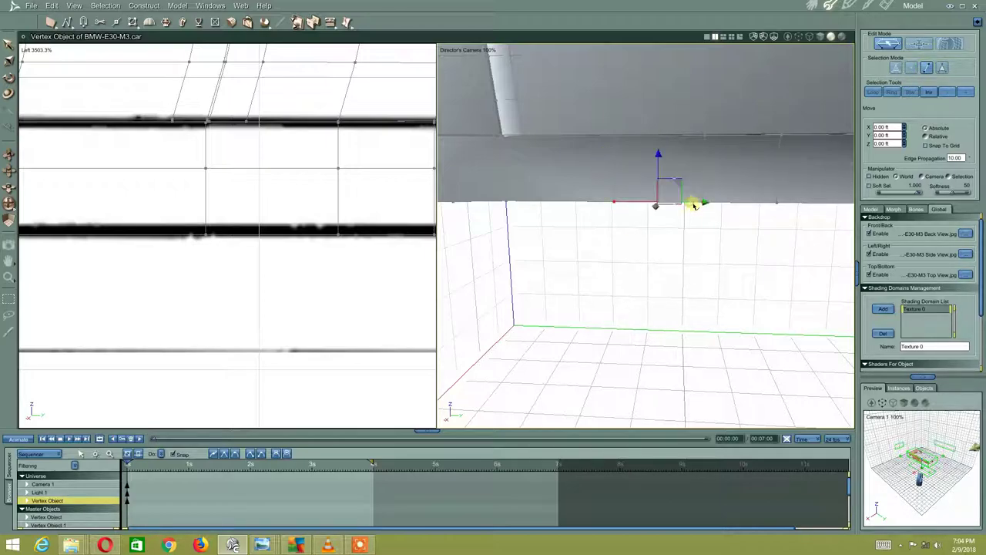
mouse_move(843, 158)
middle_down()
mouse_move(758, 192)
mouse_move(682, 192)
mouse_move(720, 174)
mouse_move(699, 183)
mouse_move(757, 185)
middle_up()
click(874, 91)
- Extract the lower edge loop downward twice with Extract Along
click(329, 22)
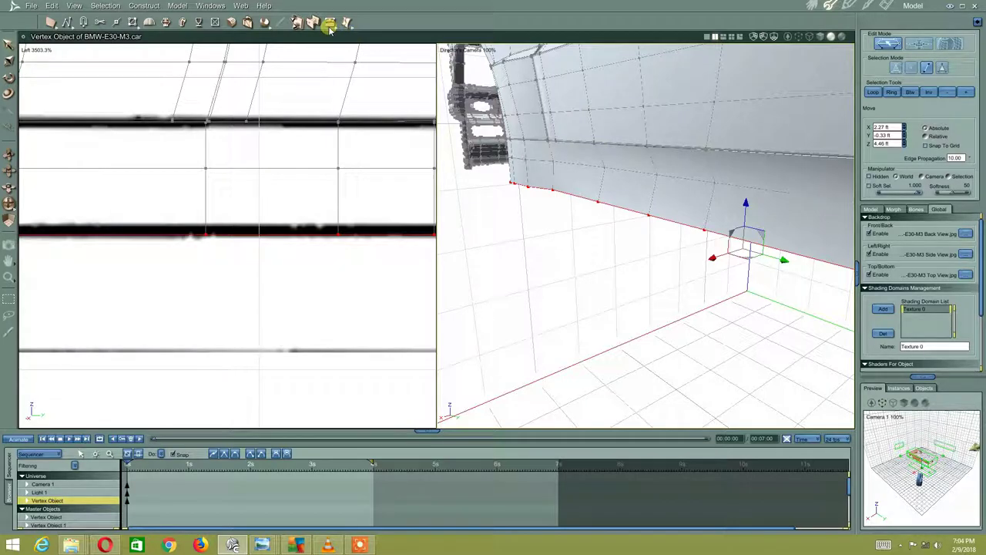
click(620, 209)
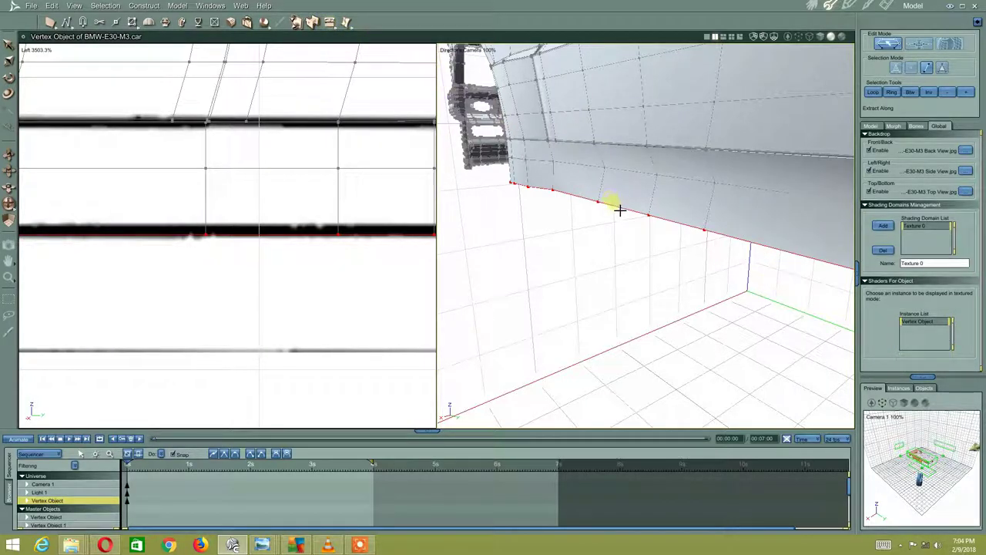
drag(605, 203, 583, 255)
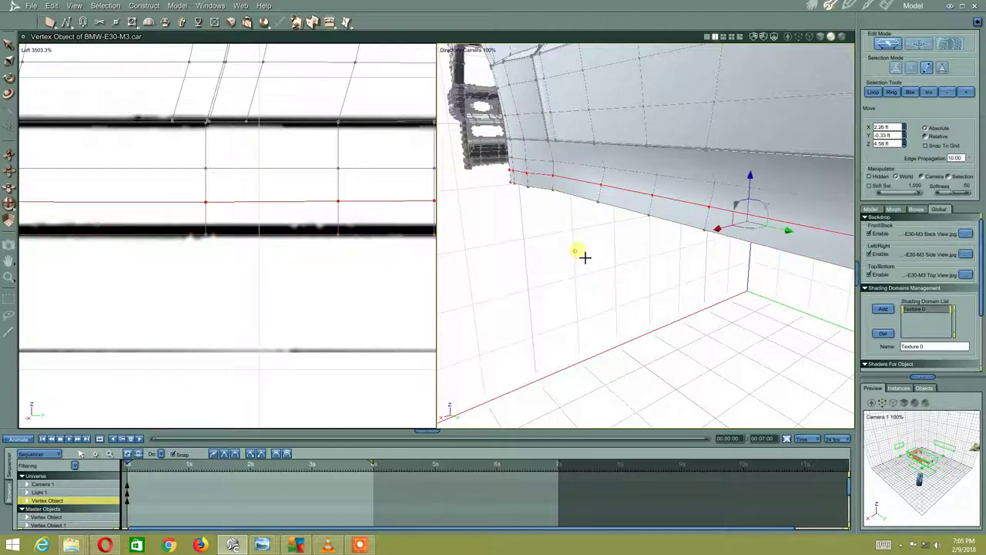
middle_drag(583, 255, 588, 250)
click(330, 19)
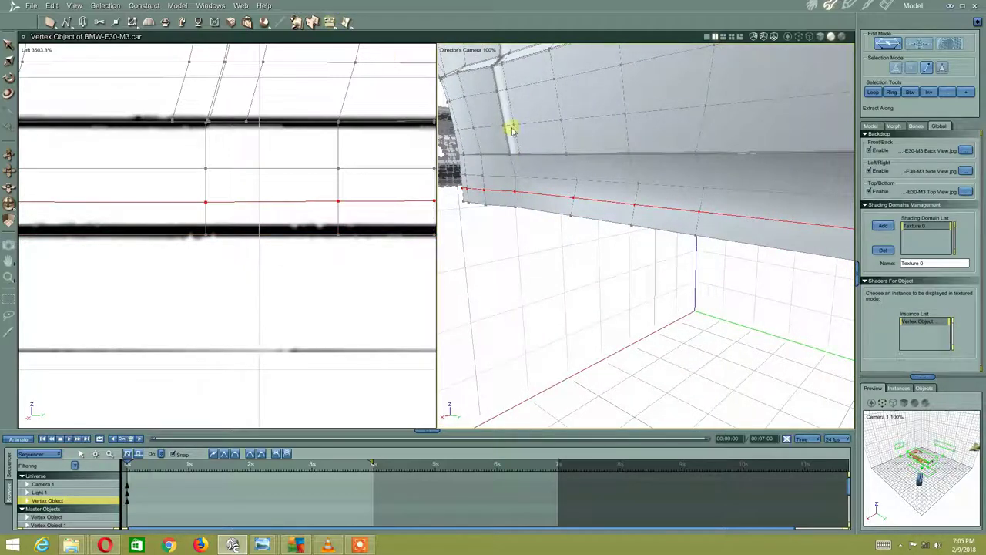
drag(617, 208, 584, 229)
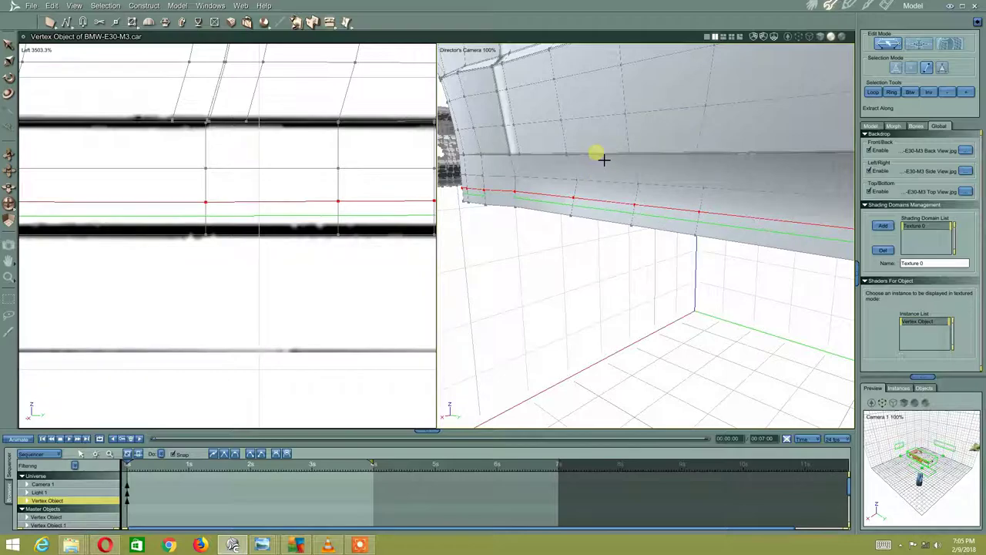
- Loop-select the sill panel's new bottom edge
right_click(556, 240)
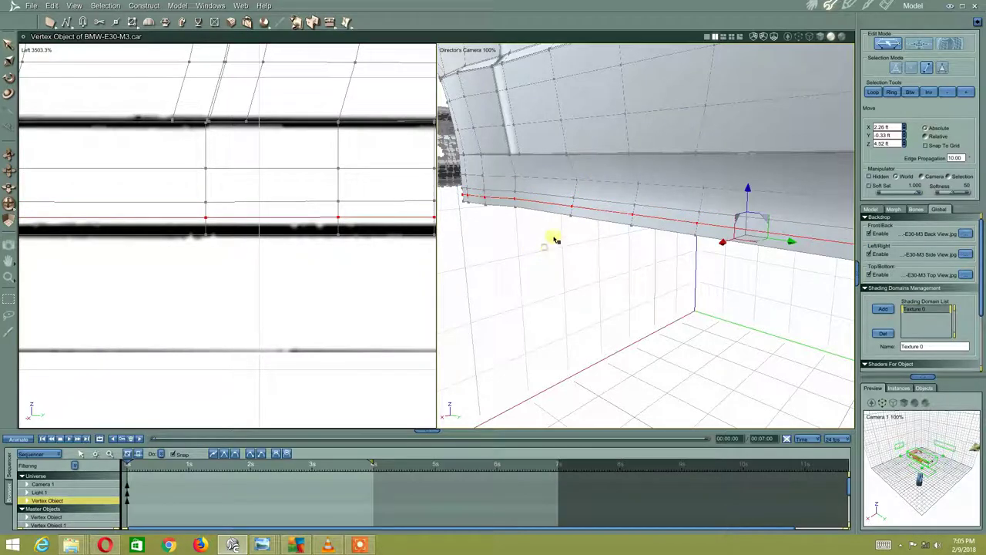
click(578, 214)
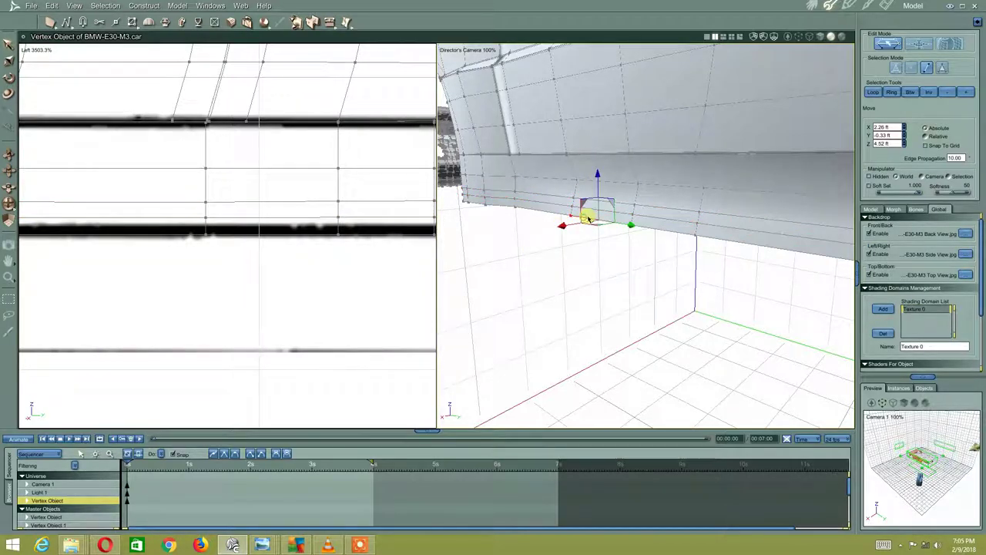
click(873, 92)
mouse_move(546, 218)
middle_down()
mouse_move(649, 202)
mouse_move(743, 247)
middle_up()
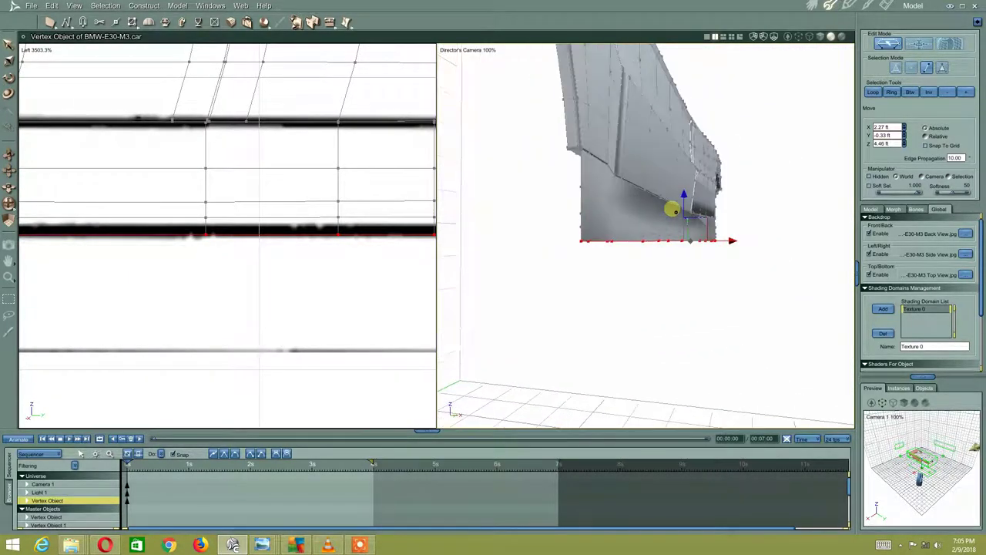
- Loop-select the sill's bottom edge and drag it outward and down into a flare
drag(742, 249, 721, 247)
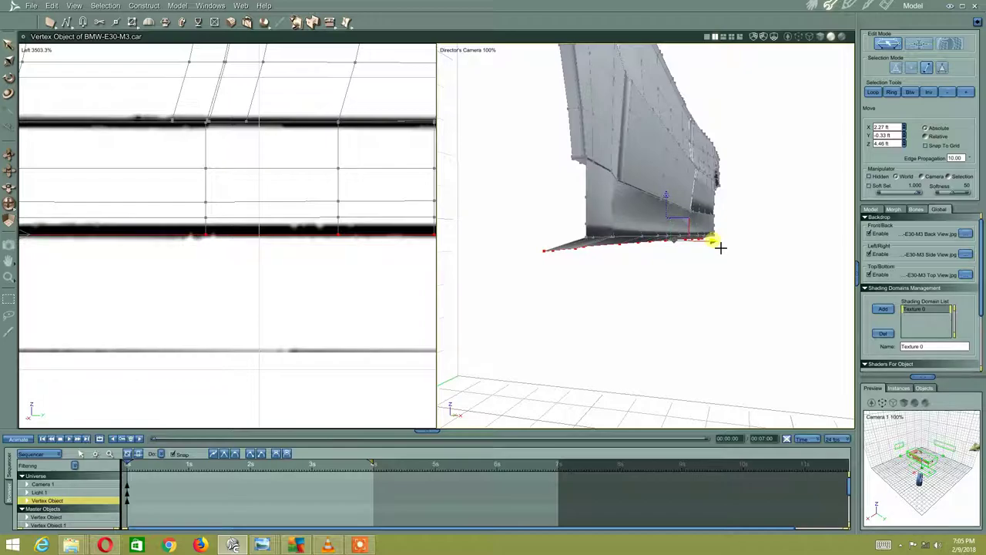
middle_drag(721, 247, 624, 282)
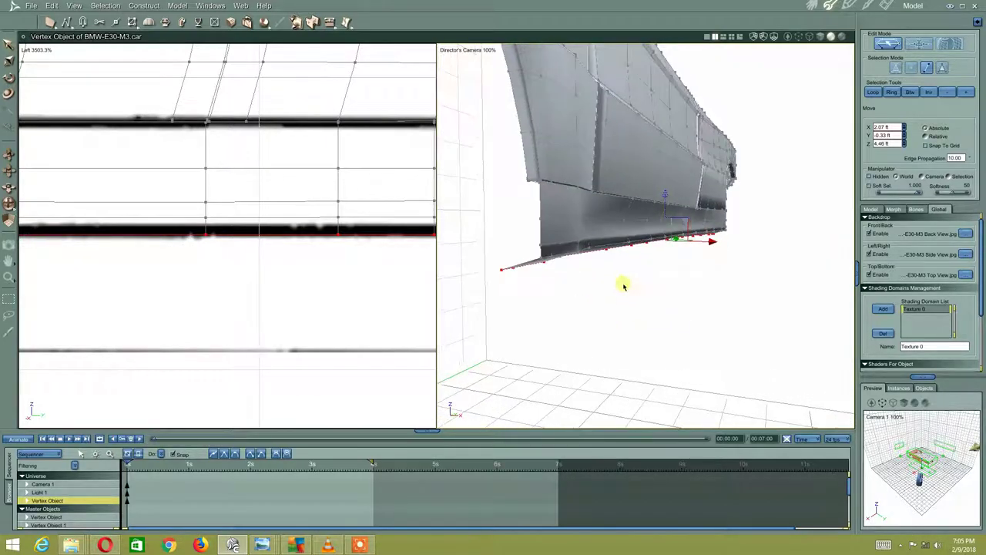
click(585, 289)
click(546, 258)
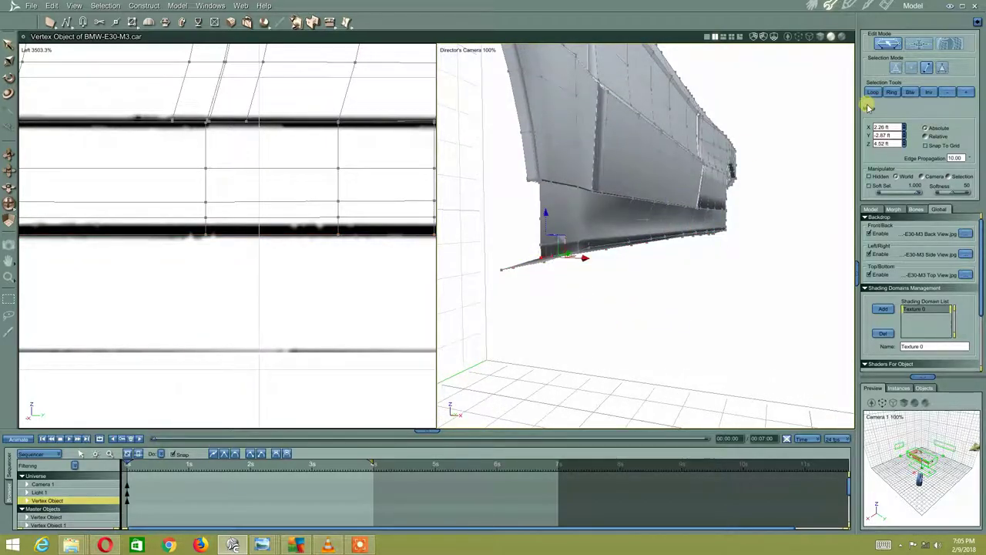
click(873, 93)
mouse_move(727, 165)
middle_down()
mouse_move(585, 220)
mouse_move(756, 240)
middle_up()
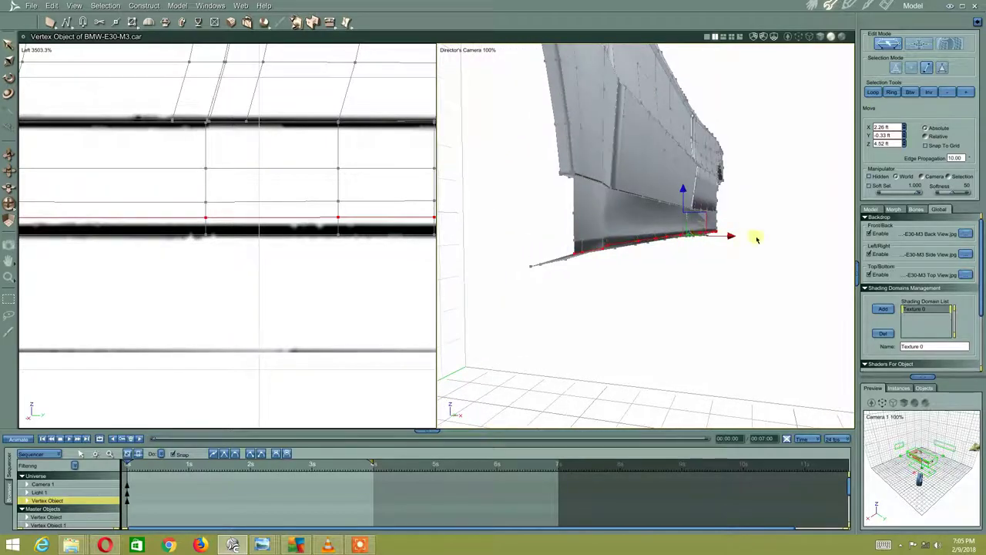
drag(738, 245, 729, 248)
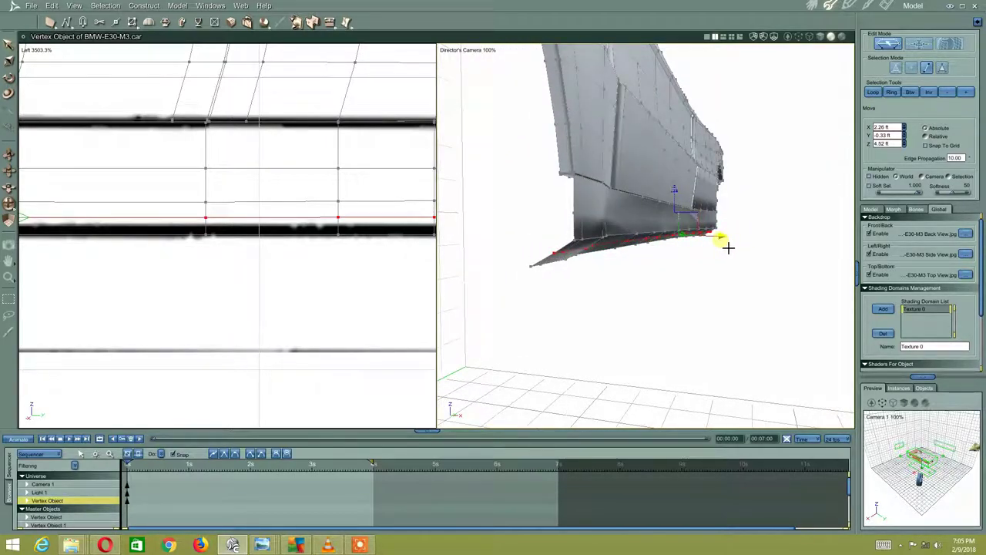
middle_drag(668, 262, 672, 245)
drag(681, 194, 678, 197)
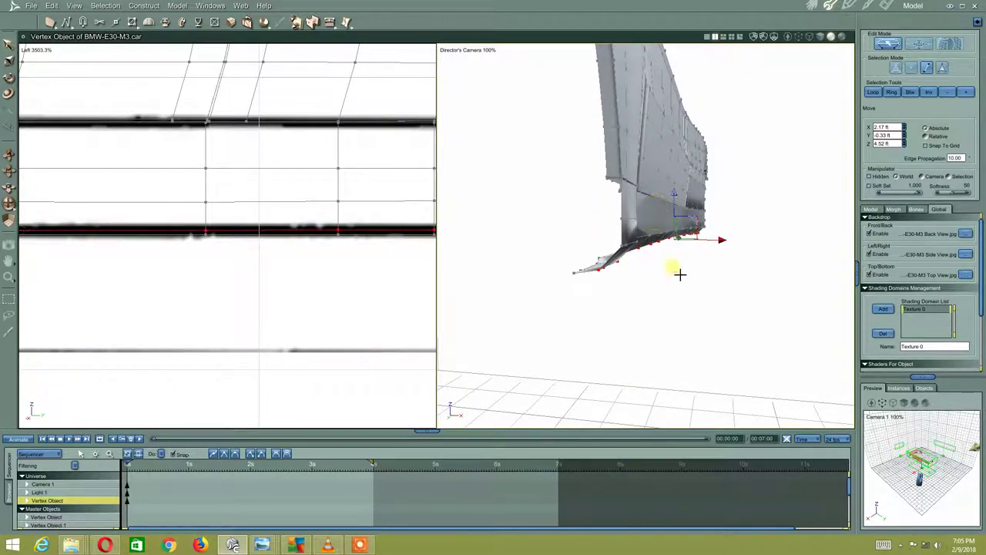
mouse_move(680, 275)
middle_down()
mouse_move(611, 253)
mouse_move(489, 256)
mouse_move(669, 259)
middle_up()
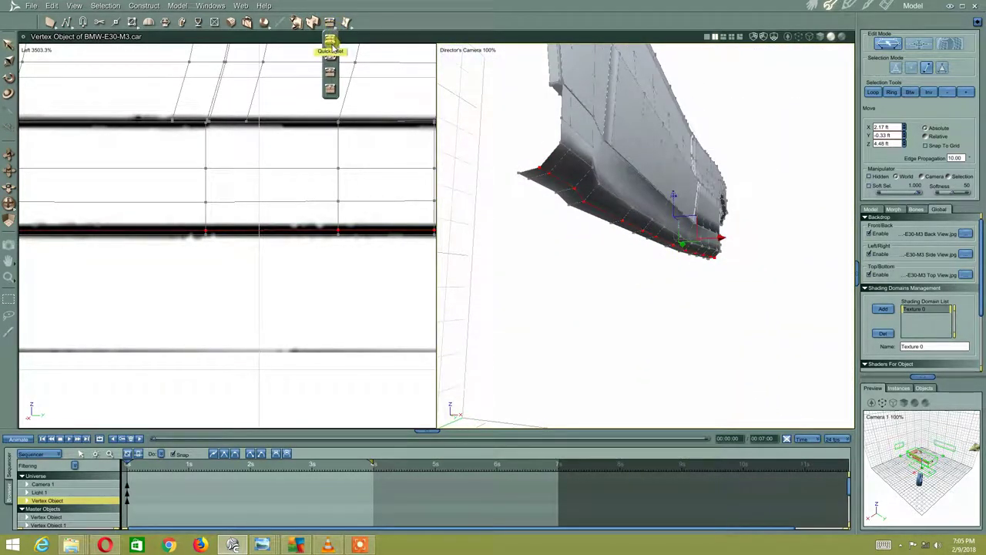
- Quick Fillet the flared bend so the lowest edge sits at X 2.19, Y -0.33, Z 4.49 ft
drag(333, 25, 331, 47)
drag(595, 204, 578, 247)
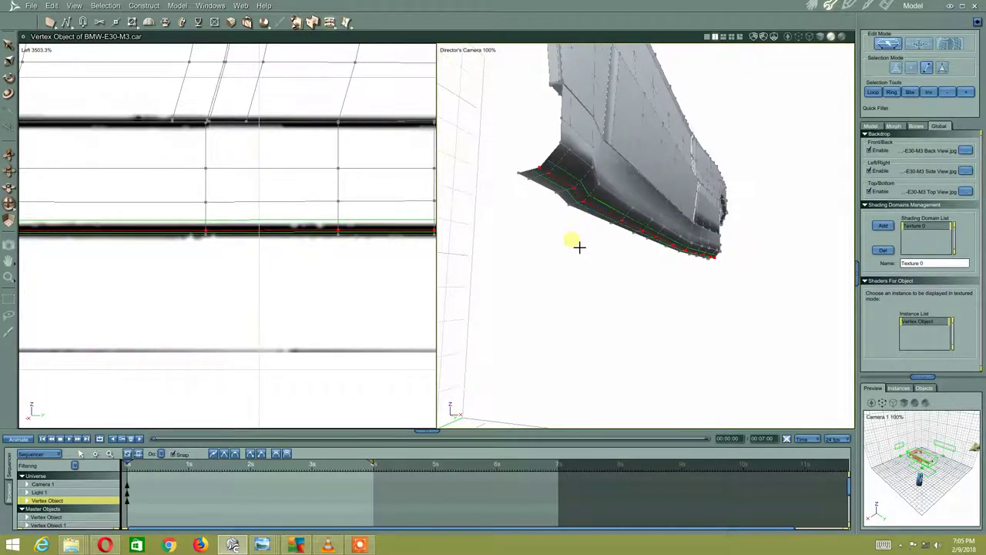
mouse_move(579, 246)
middle_down()
mouse_move(608, 200)
mouse_move(572, 193)
mouse_move(583, 204)
mouse_move(573, 205)
mouse_move(720, 226)
middle_up()
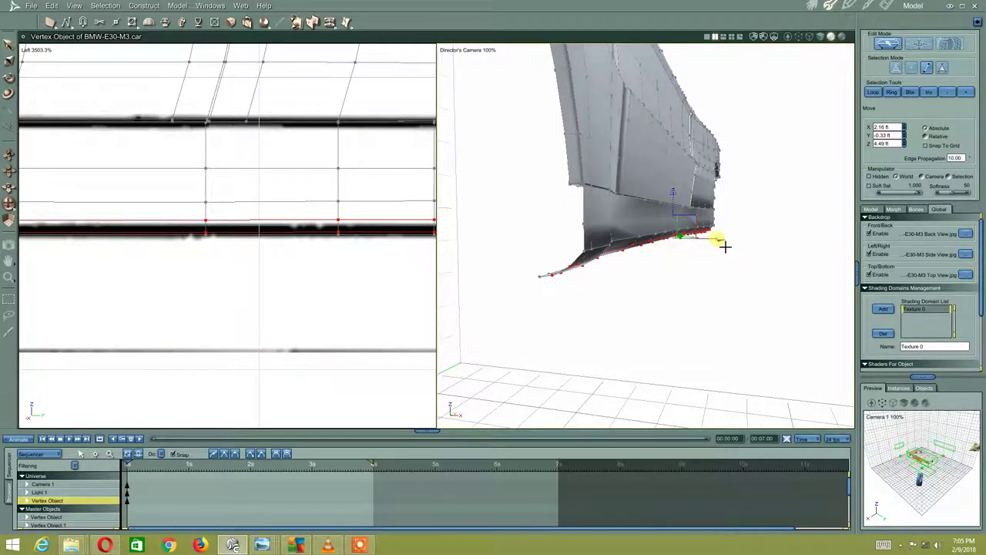
drag(724, 246, 727, 246)
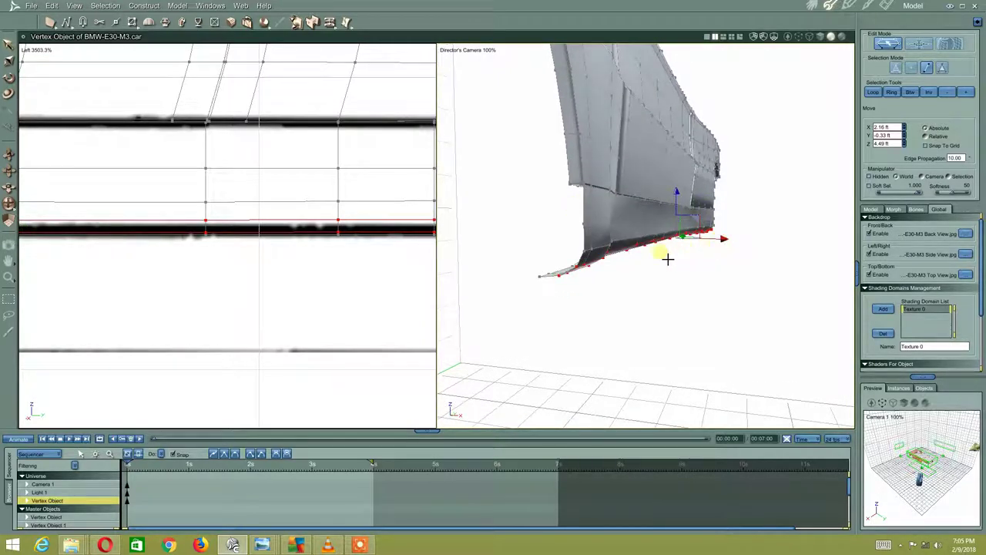
mouse_move(667, 259)
middle_down()
mouse_move(661, 243)
mouse_move(608, 237)
mouse_move(531, 236)
mouse_move(491, 253)
mouse_move(655, 249)
mouse_move(659, 260)
middle_up()
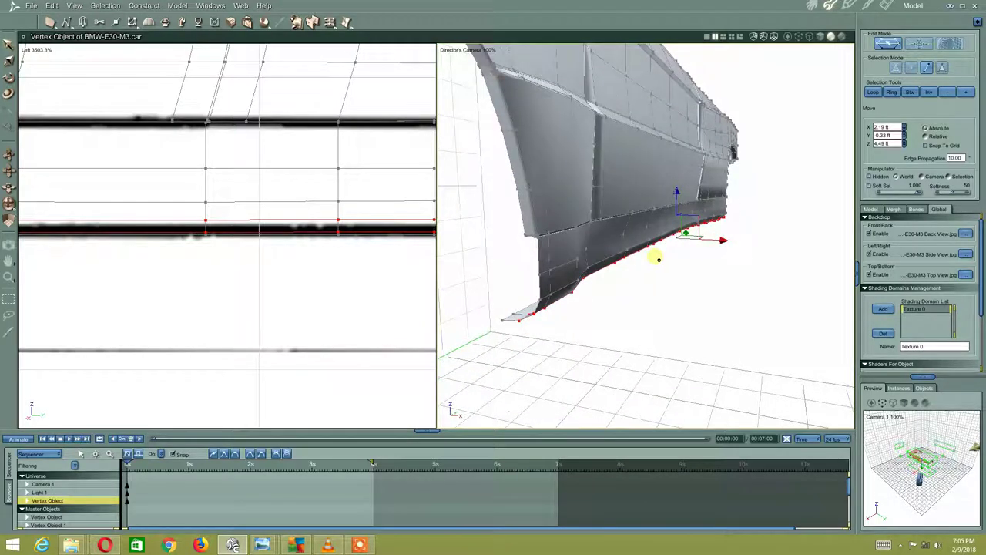
click(625, 341)
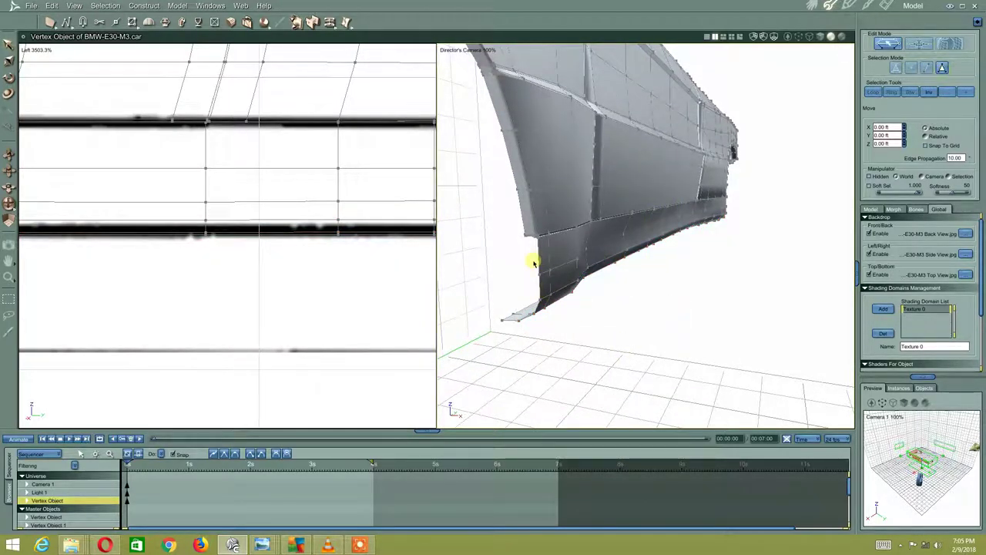
click(547, 279)
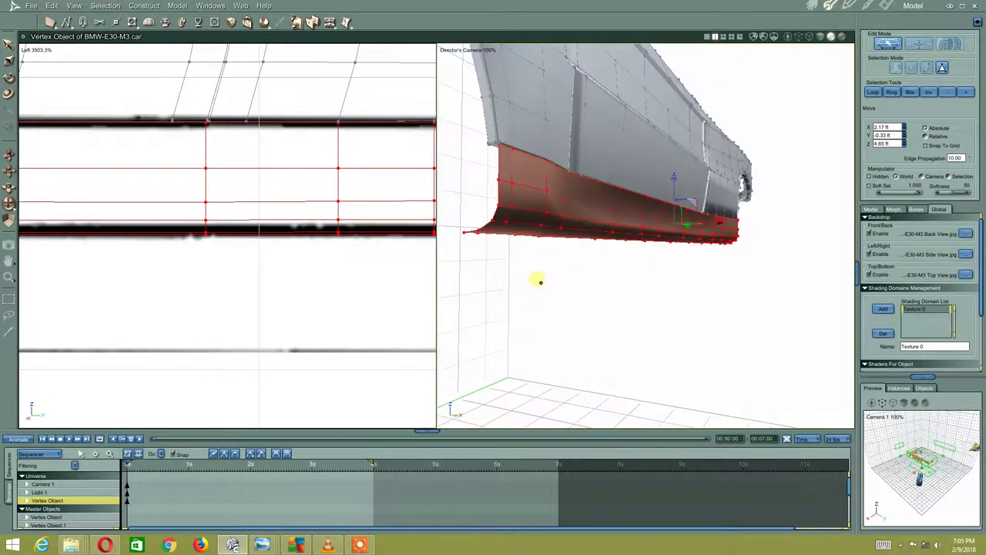
mouse_move(545, 281)
middle_down()
mouse_move(434, 273)
mouse_move(544, 273)
mouse_move(544, 288)
mouse_move(550, 280)
mouse_move(537, 282)
mouse_move(577, 295)
mouse_move(529, 290)
mouse_move(544, 313)
middle_up()
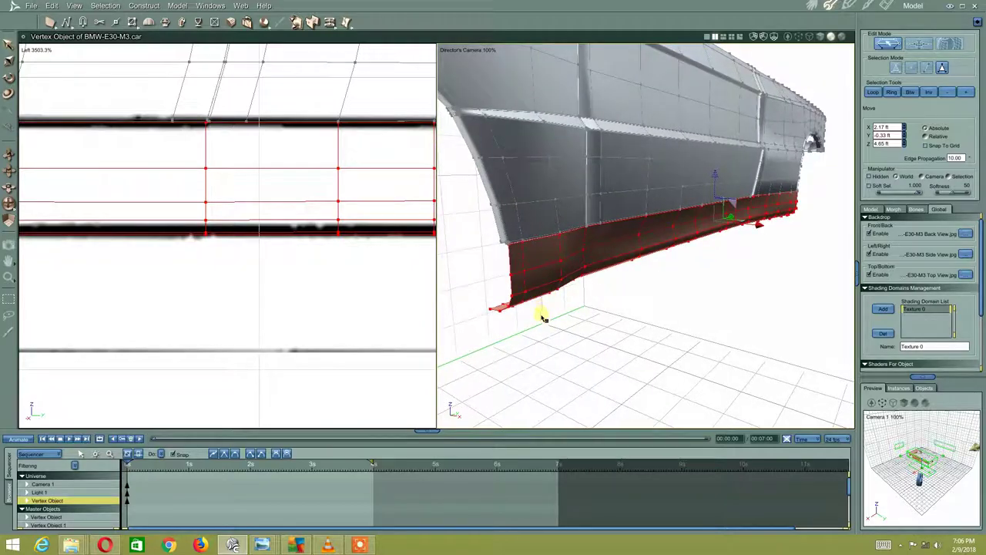
click(540, 314)
click(926, 68)
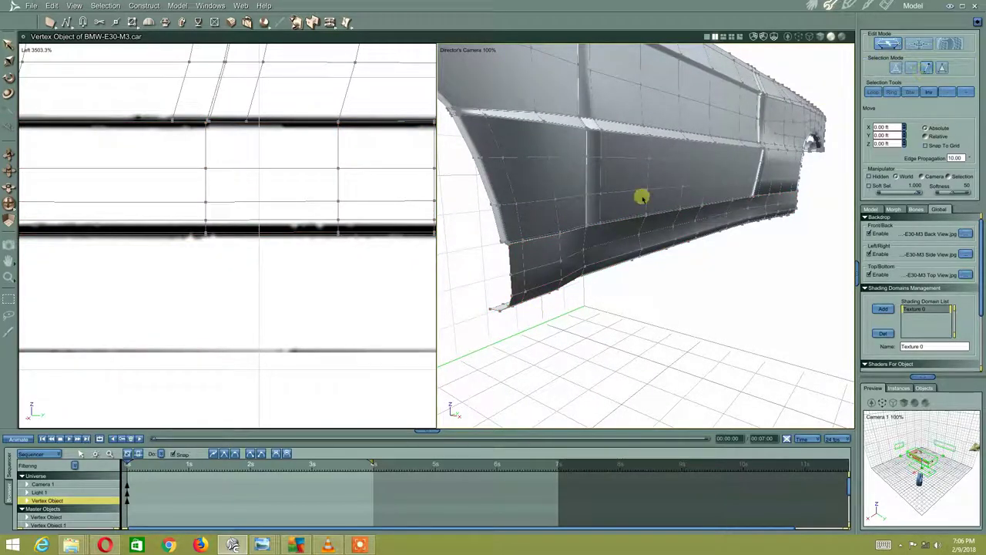
click(512, 269)
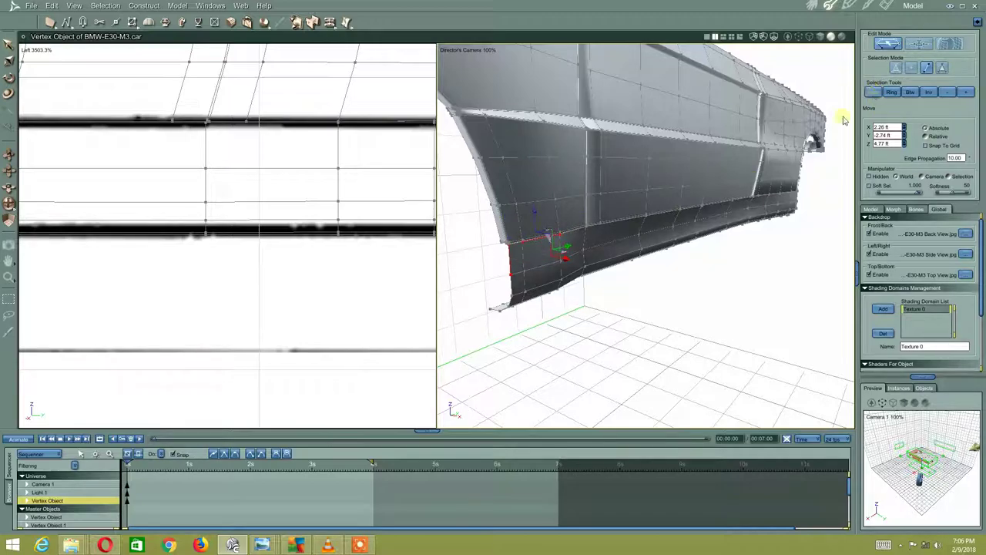
- Box-select the vertices along the sill panel's open end edge by the wheel arch
mouse_move(726, 191)
middle_down()
mouse_move(656, 260)
mouse_move(720, 222)
mouse_move(618, 201)
mouse_move(615, 238)
middle_up()
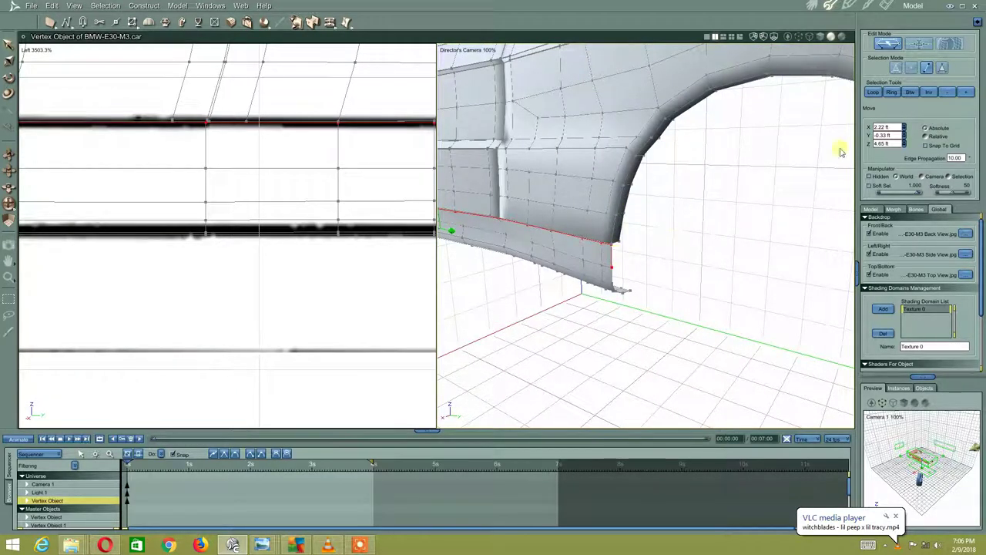
mouse_move(663, 213)
middle_down()
mouse_move(614, 213)
mouse_move(631, 207)
mouse_move(600, 241)
middle_up()
drag(661, 269, 625, 306)
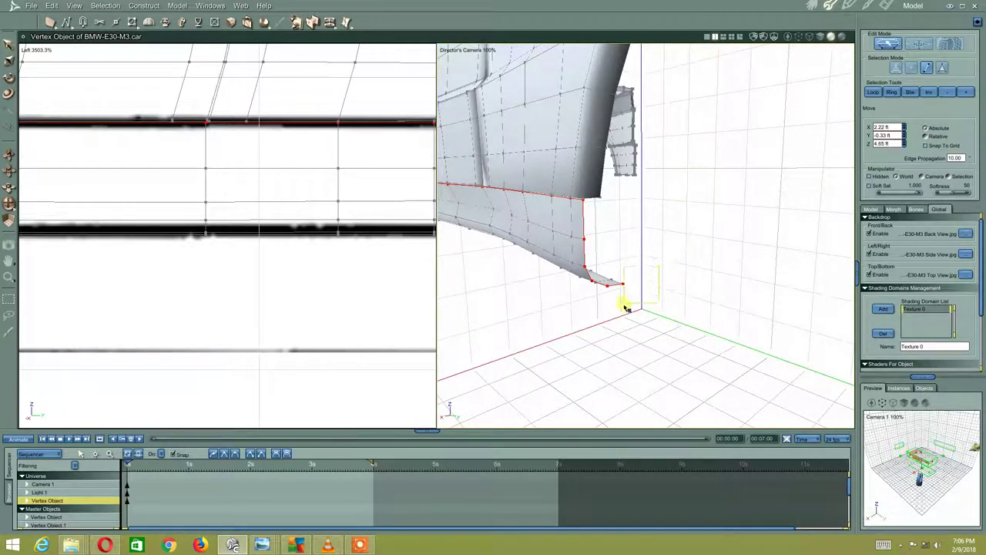
mouse_move(627, 271)
middle_down()
mouse_move(570, 284)
mouse_move(729, 280)
mouse_move(698, 288)
mouse_move(570, 273)
middle_up()
drag(565, 223, 615, 269)
mouse_move(799, 220)
middle_down()
mouse_move(667, 236)
mouse_move(595, 208)
middle_up()
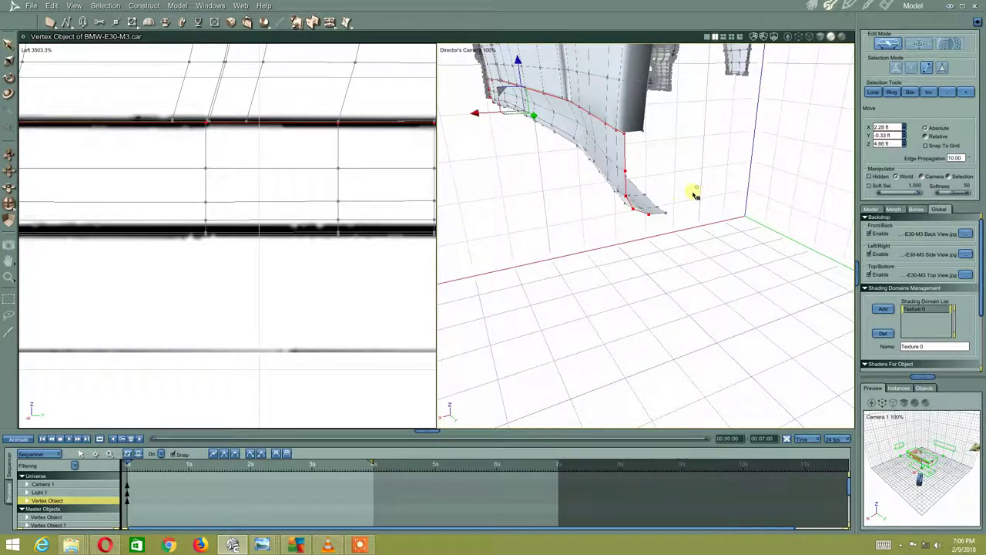
mouse_move(689, 187)
middle_down()
mouse_move(658, 223)
mouse_move(658, 214)
mouse_move(658, 228)
middle_up()
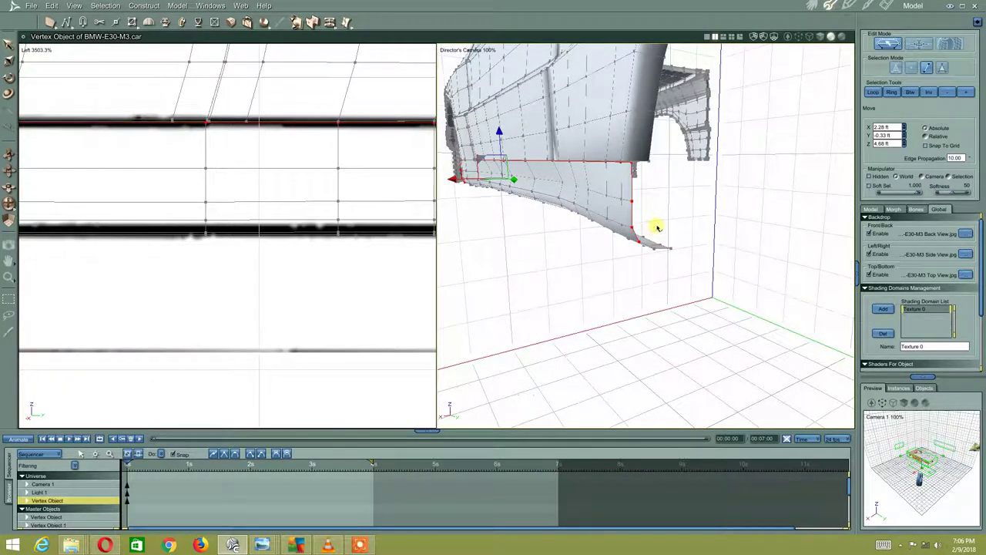
- Dynamically extrude the end edge into new geometry at X 2.28, Y -0.33, Z 4.68 ft
click(162, 23)
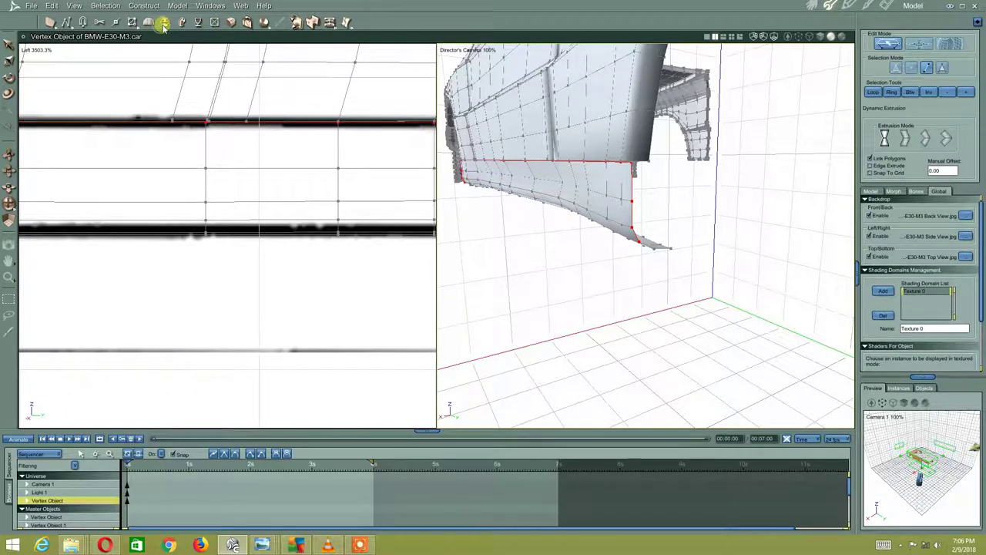
click(639, 191)
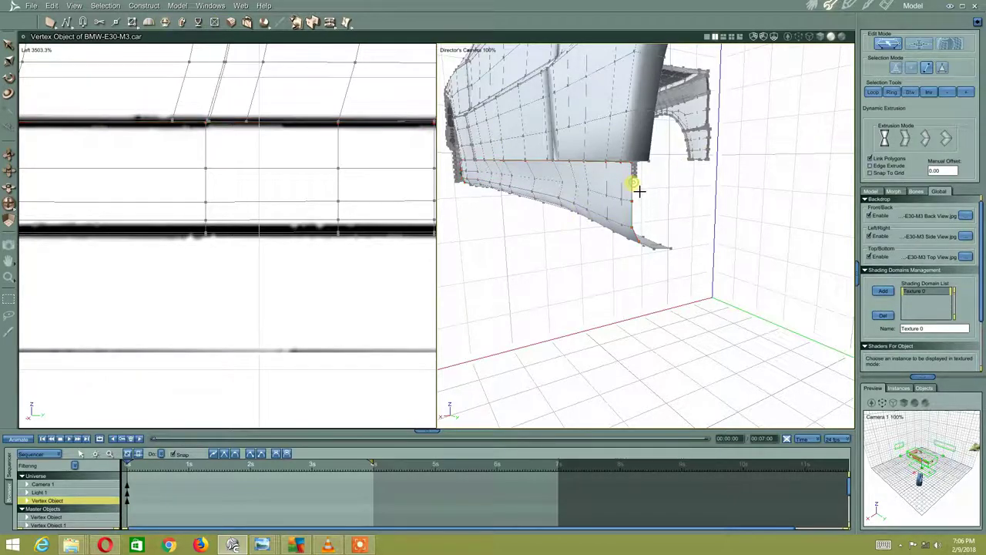
key(ctrl+z)
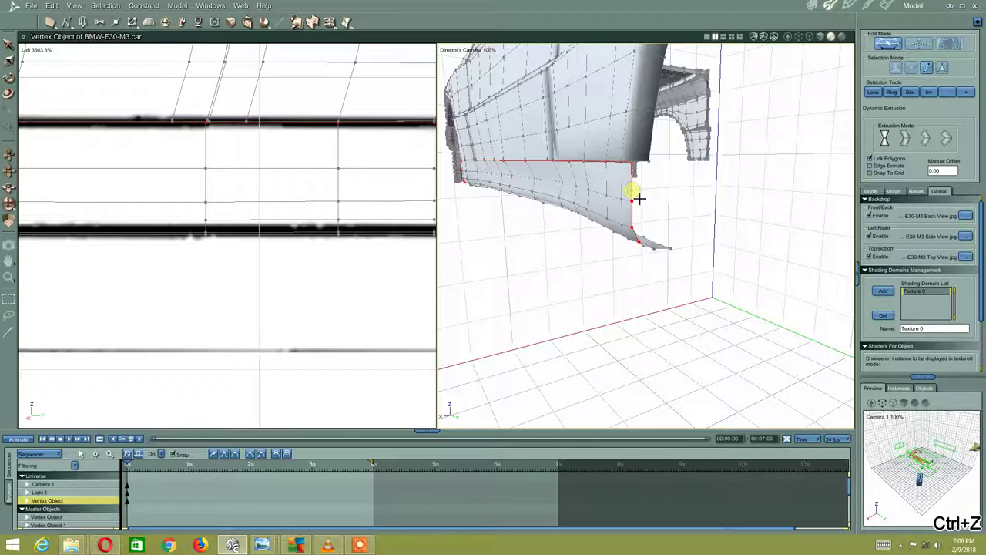
drag(639, 199, 612, 97)
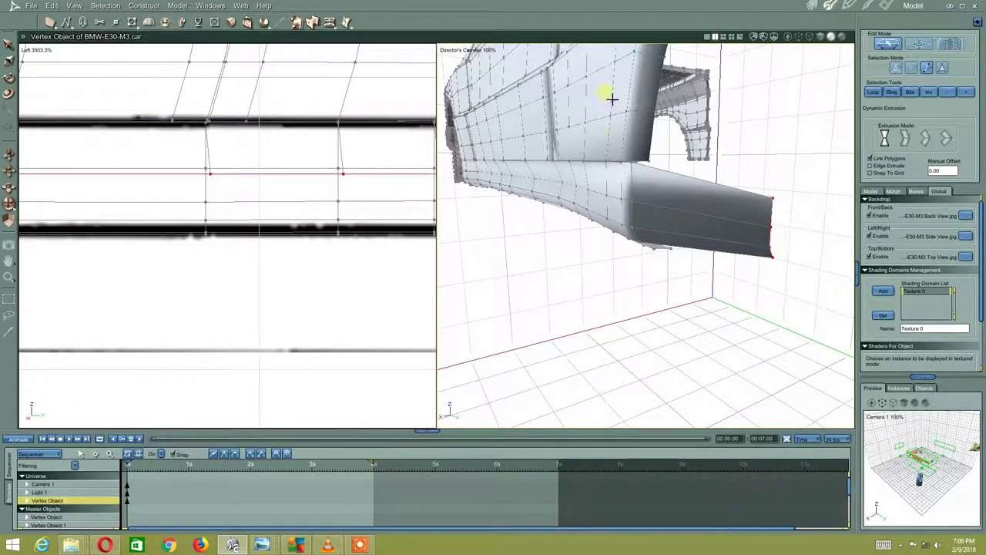
drag(612, 98, 633, 170)
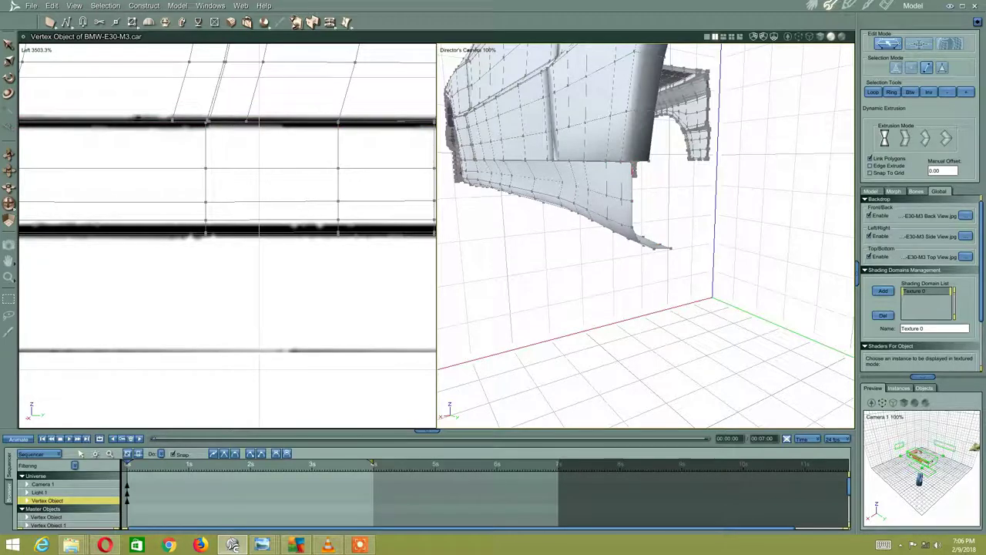
right_click(534, 104)
click(583, 156)
- Pull the extruded end vertices in to X 2.20 ft, keeping Y -0.33 and Z 4.68 ft
mouse_move(583, 156)
right_down()
mouse_move(580, 168)
mouse_move(519, 186)
mouse_move(513, 174)
right_up()
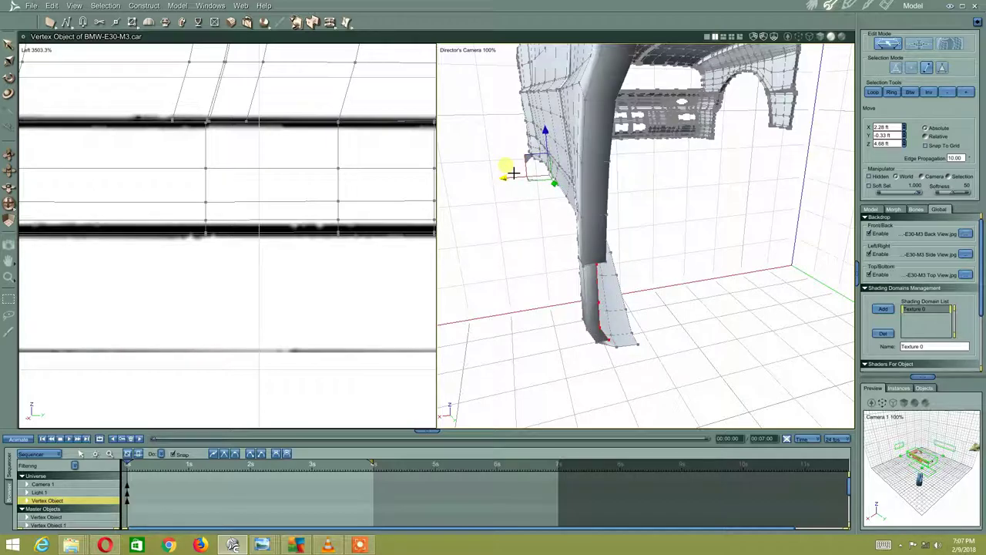
drag(513, 174, 517, 171)
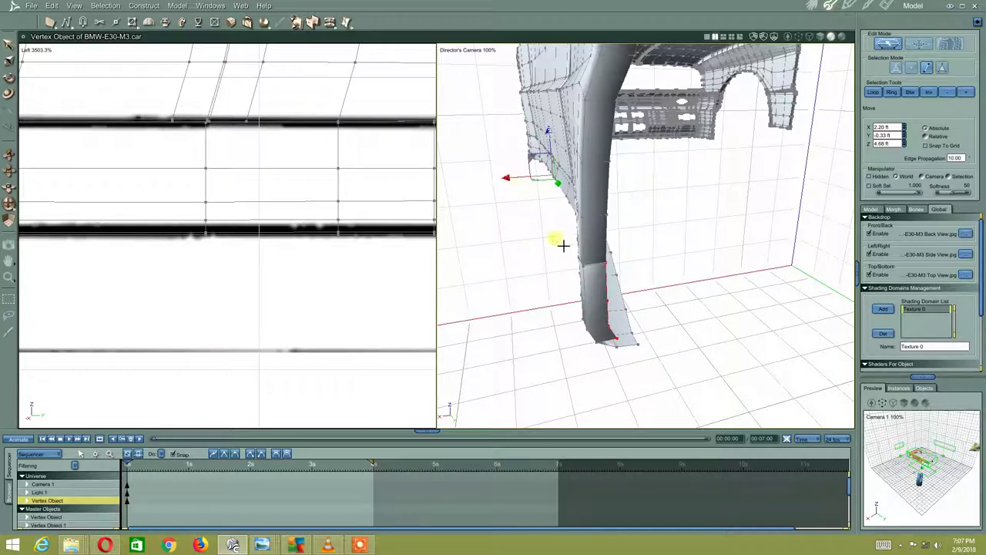
right_drag(517, 171, 556, 229)
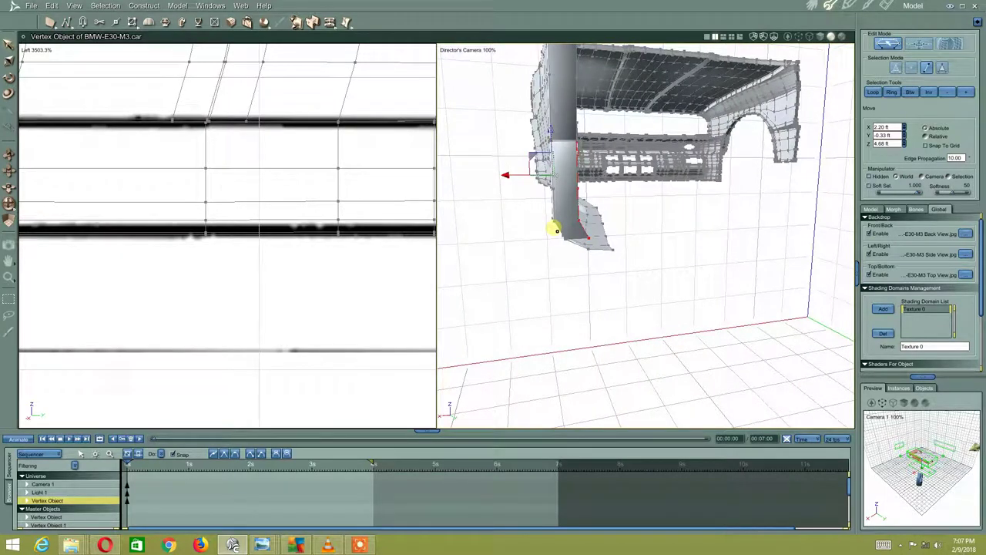
right_click(540, 300)
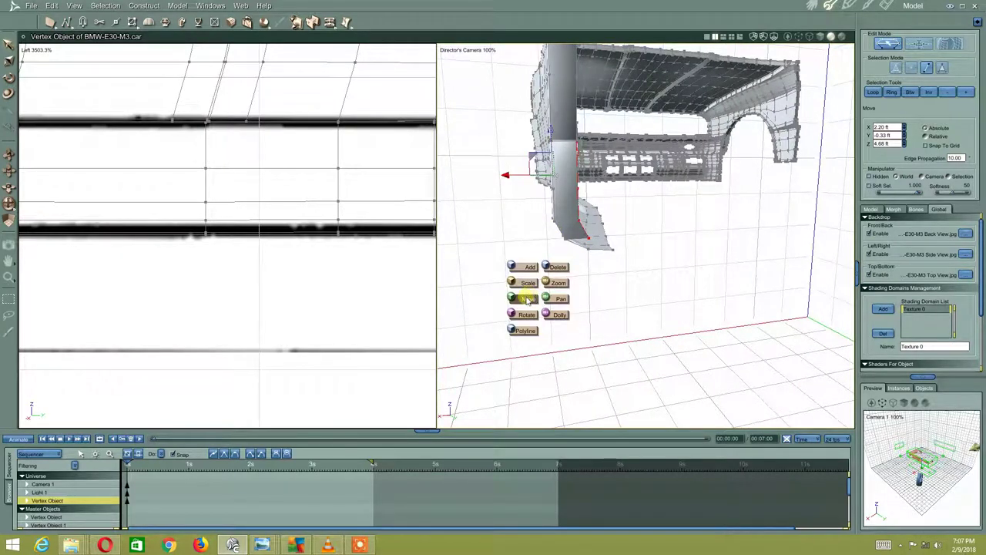
click(526, 300)
- Select a sill vertex and zoom in close to the sill's lower front end
click(594, 308)
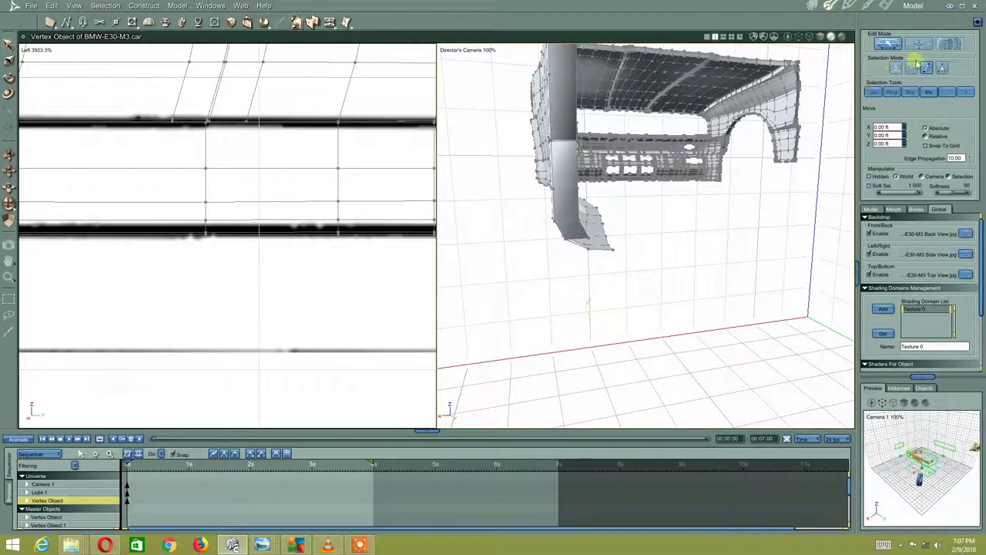
click(588, 242)
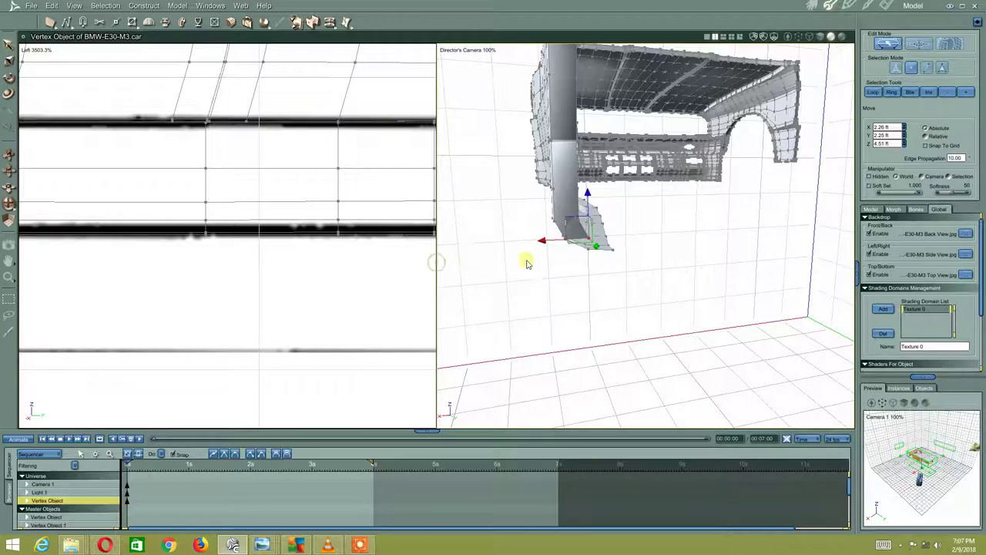
mouse_move(517, 277)
mouse_down()
mouse_move(732, 285)
mouse_move(601, 253)
mouse_move(524, 286)
mouse_move(618, 269)
mouse_move(604, 254)
mouse_move(687, 259)
mouse_move(657, 275)
mouse_up()
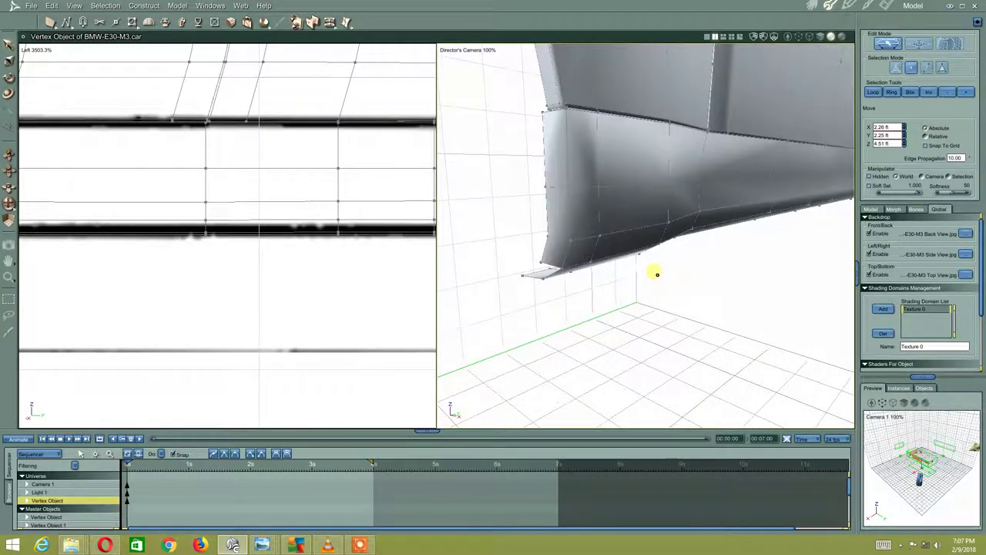
- Raise and push out the sill's front-tip vertices to reshape the flared corner
click(541, 264)
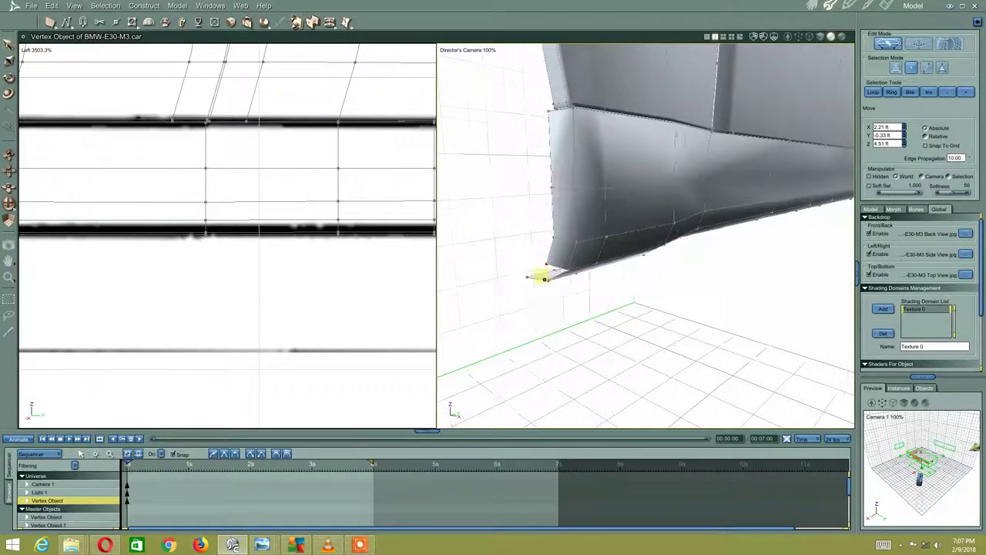
mouse_move(542, 275)
mouse_down()
mouse_move(665, 229)
mouse_move(657, 240)
mouse_up()
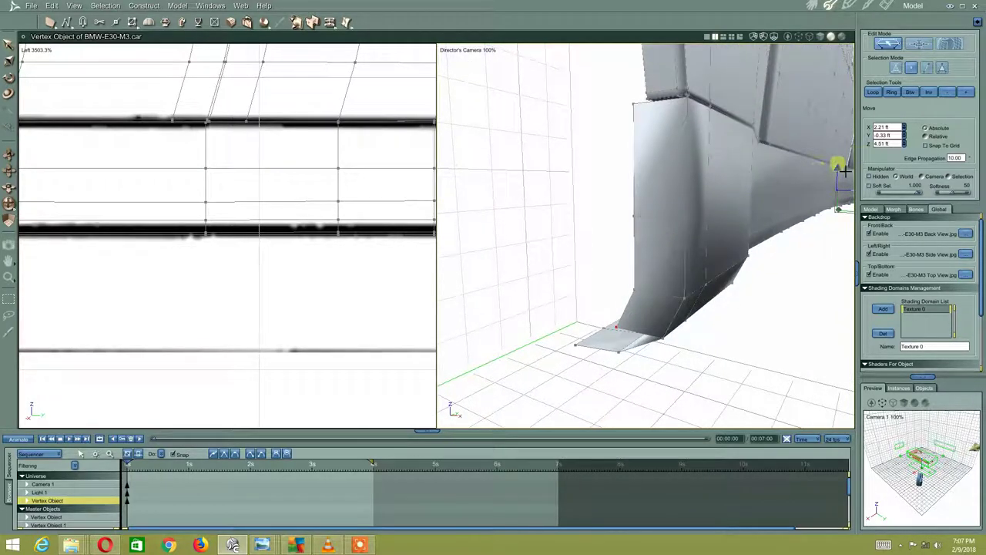
mouse_move(845, 172)
mouse_down()
mouse_move(843, 190)
mouse_move(729, 238)
mouse_move(740, 227)
mouse_up()
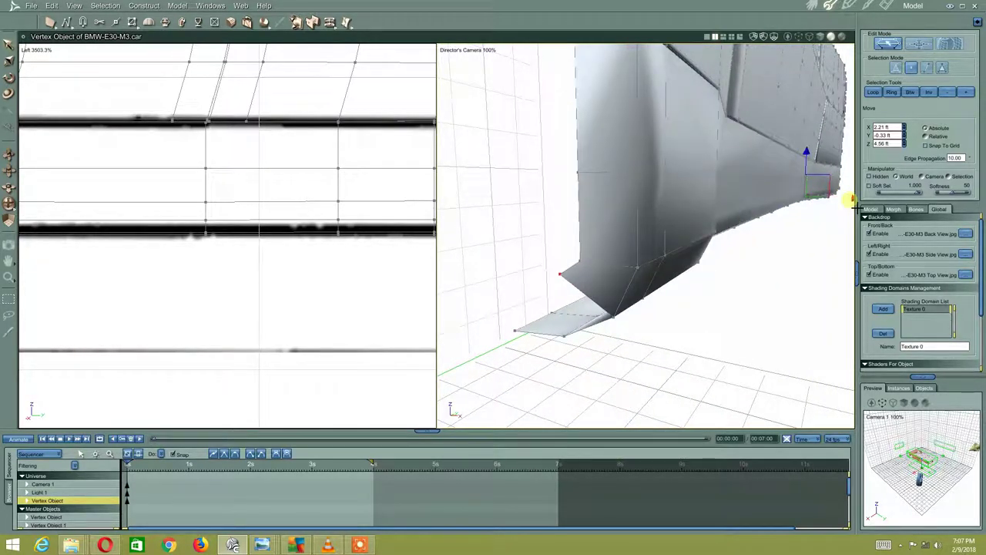
drag(851, 200, 852, 200)
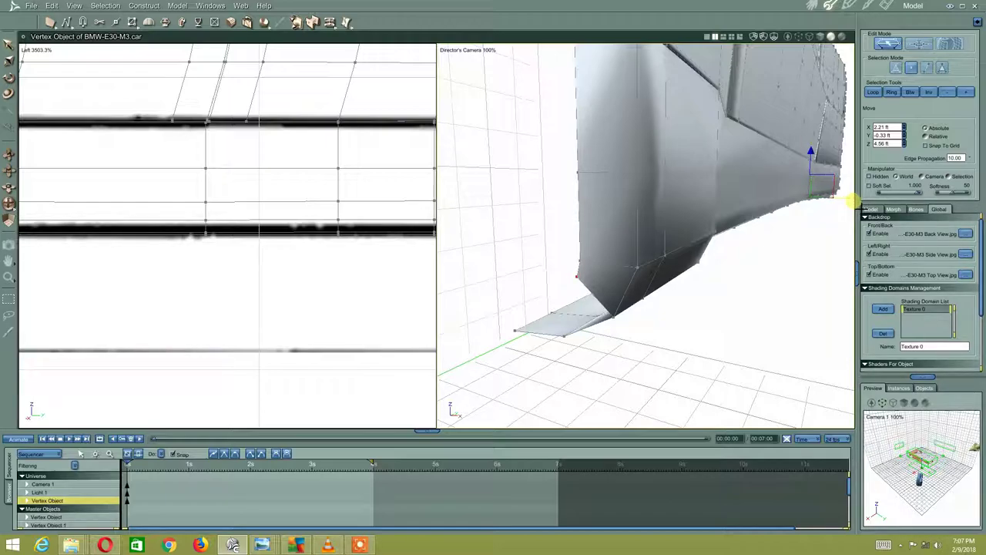
scroll(656, 263, up, 2)
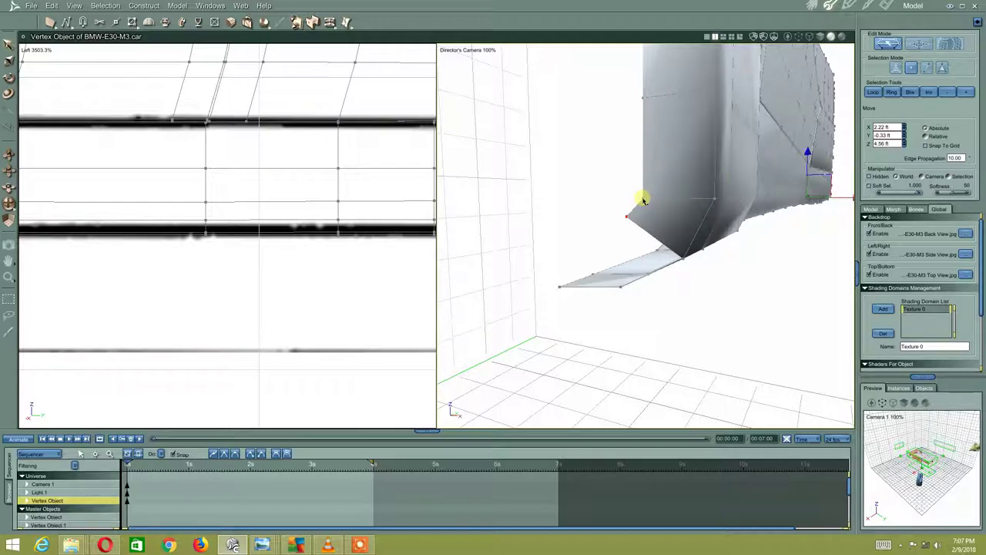
mouse_move(749, 182)
middle_down()
mouse_move(744, 193)
mouse_move(585, 205)
mouse_move(617, 186)
mouse_move(667, 245)
middle_up()
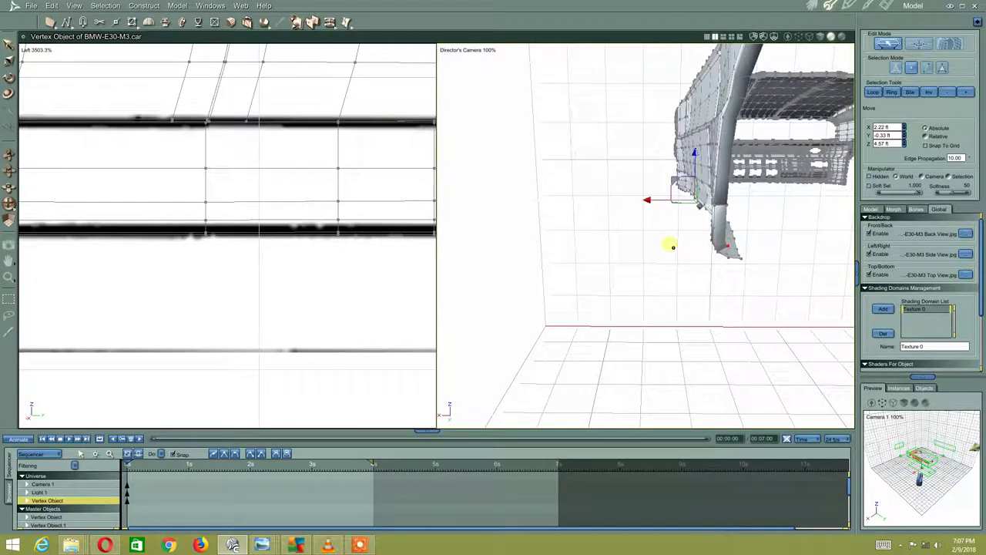
scroll(667, 244, up, 2)
scroll(668, 240, up, 2)
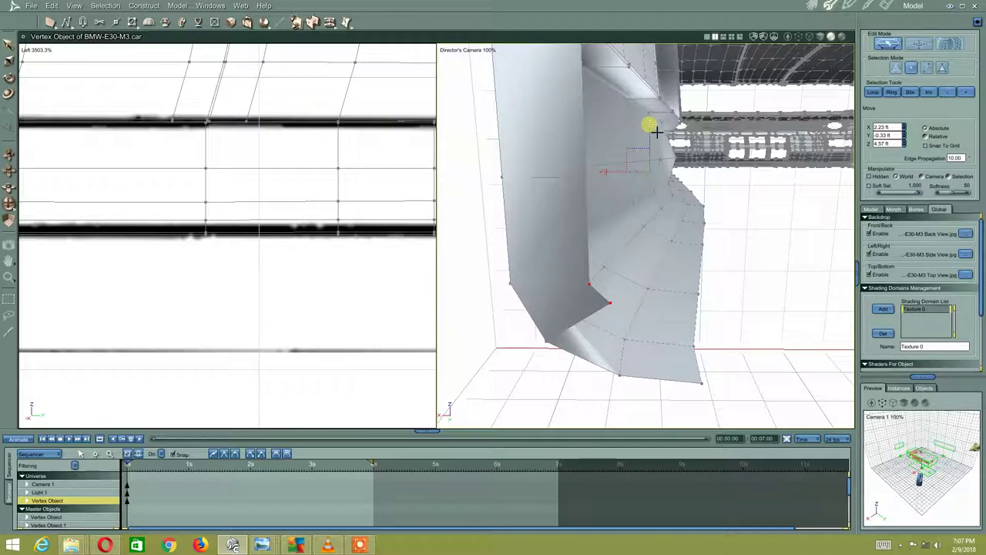
mouse_move(656, 133)
mouse_down()
mouse_move(652, 116)
mouse_move(657, 128)
mouse_up()
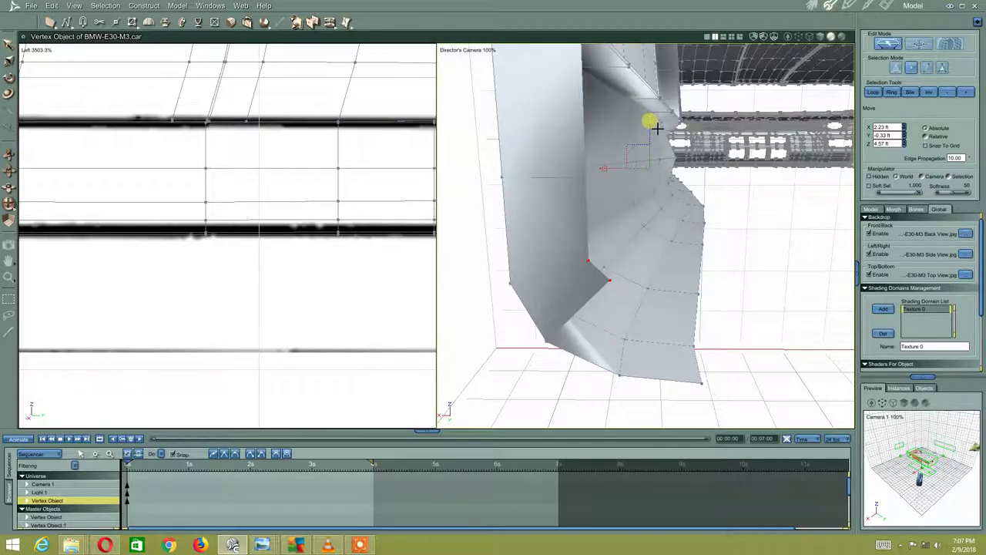
- Loop-select the sill's outer lower edge, sitting at X 2.11, Y -0.33, Z 4.47 ft
click(749, 308)
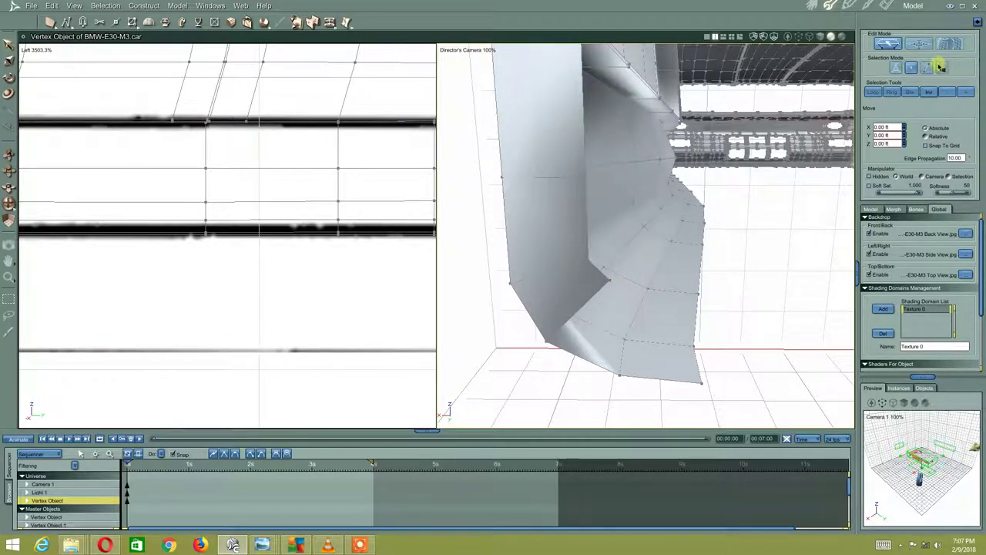
click(696, 359)
click(874, 92)
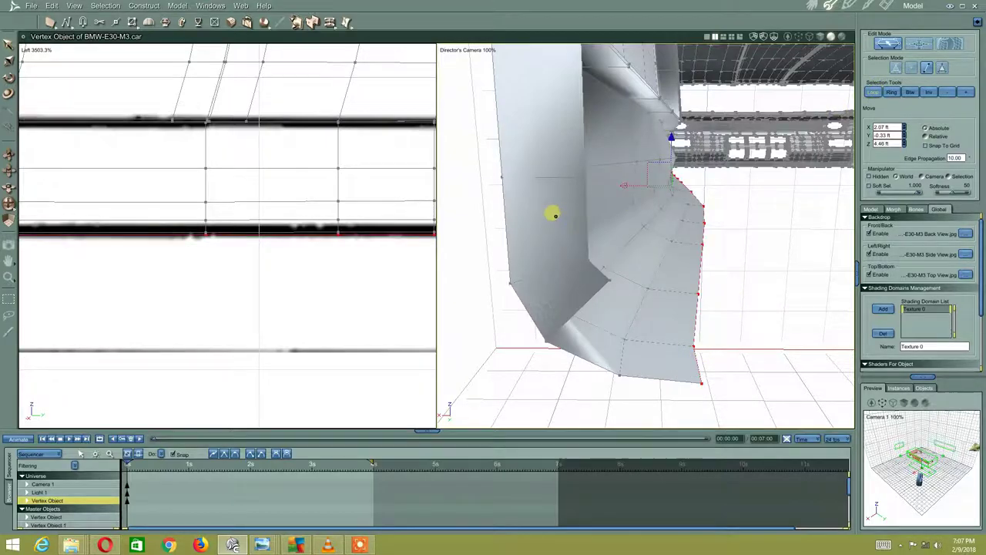
scroll(554, 214, down, 2)
scroll(539, 237, down, 2)
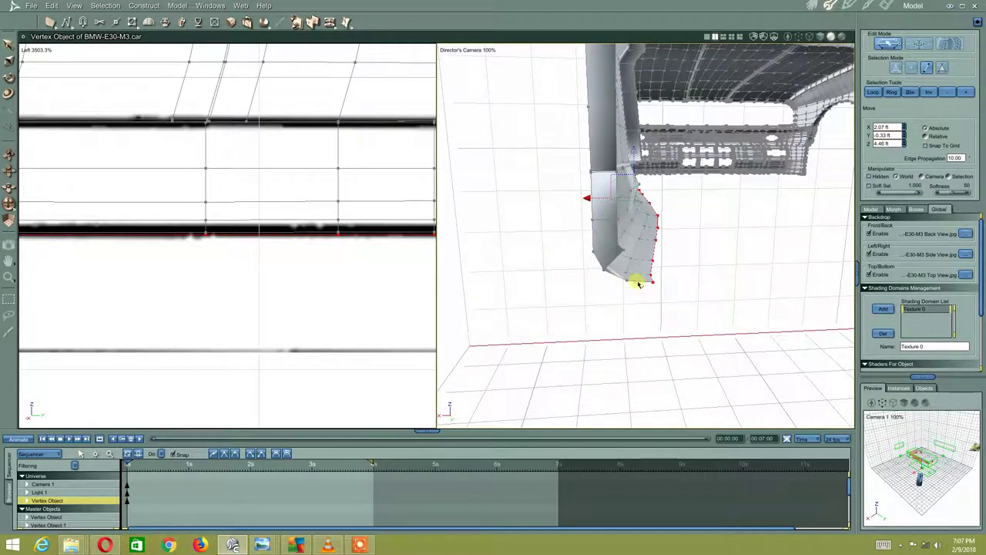
middle_drag(493, 286, 634, 290)
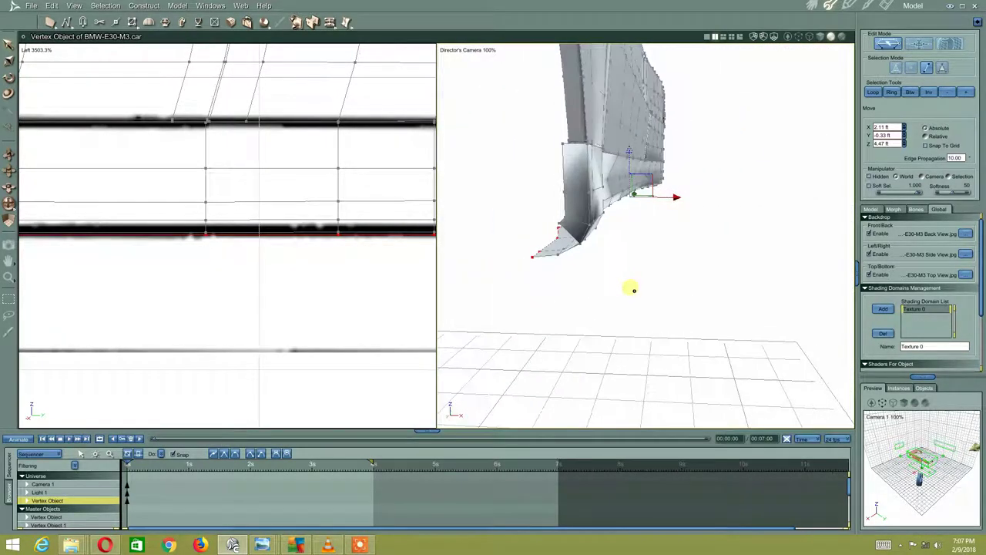
middle_drag(574, 238, 591, 208)
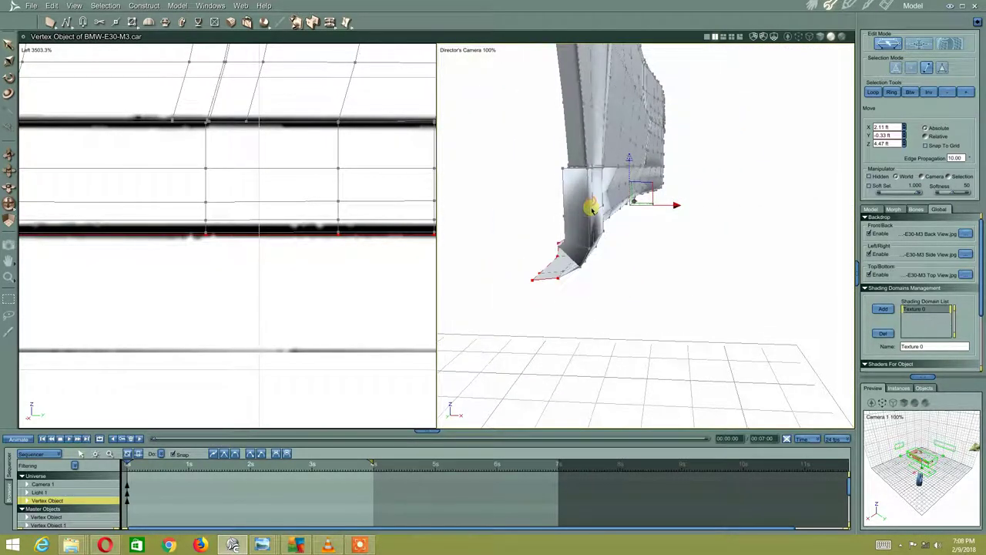
- Extrude a new face from the restored edge selection and raise it to Z 4.58 ft
click(243, 21)
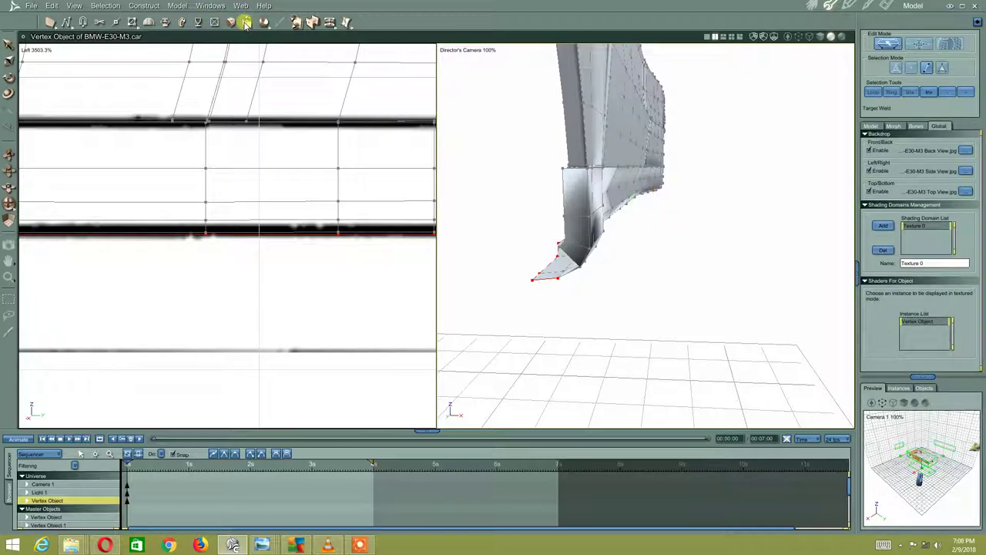
click(164, 22)
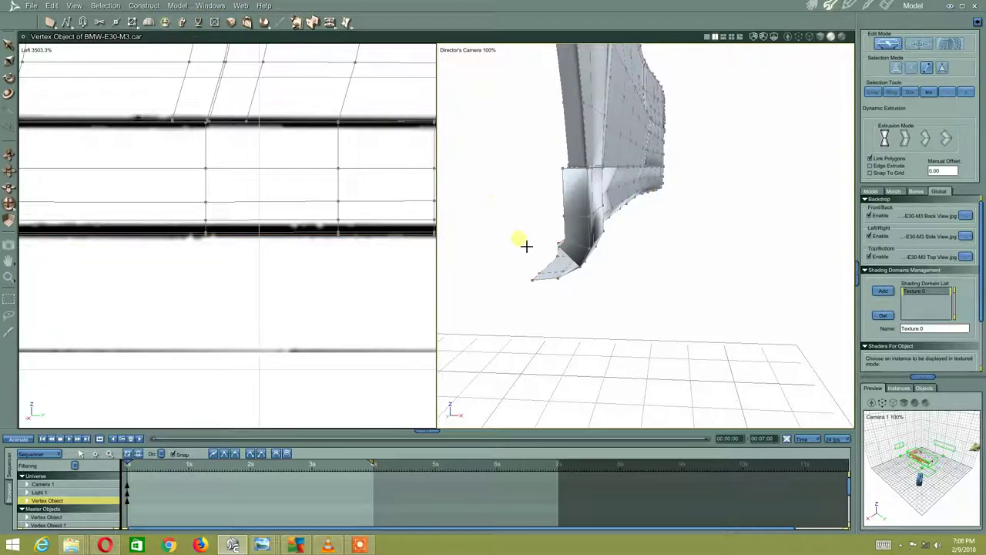
key(ctrl+z)
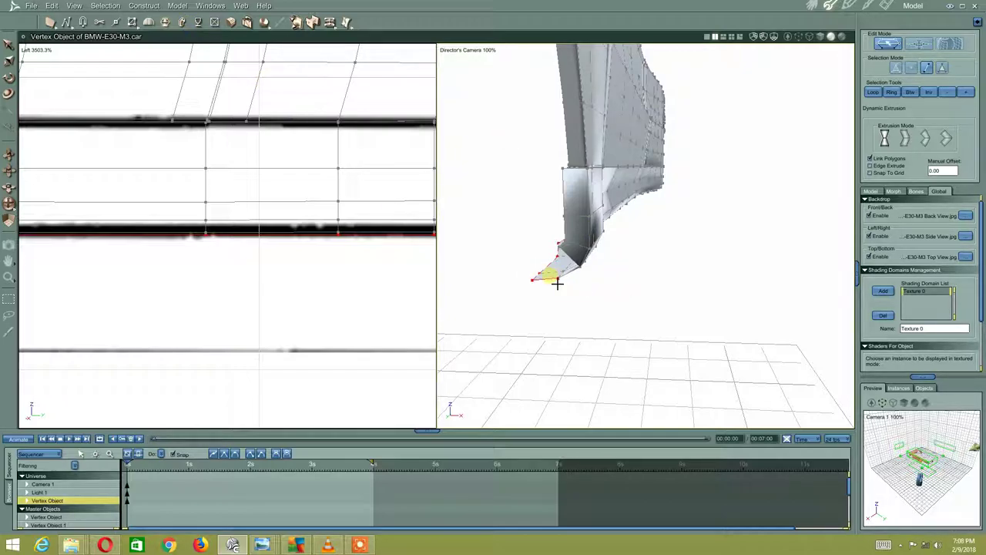
mouse_move(556, 285)
mouse_down()
mouse_move(533, 173)
mouse_move(540, 191)
mouse_move(579, 215)
mouse_up()
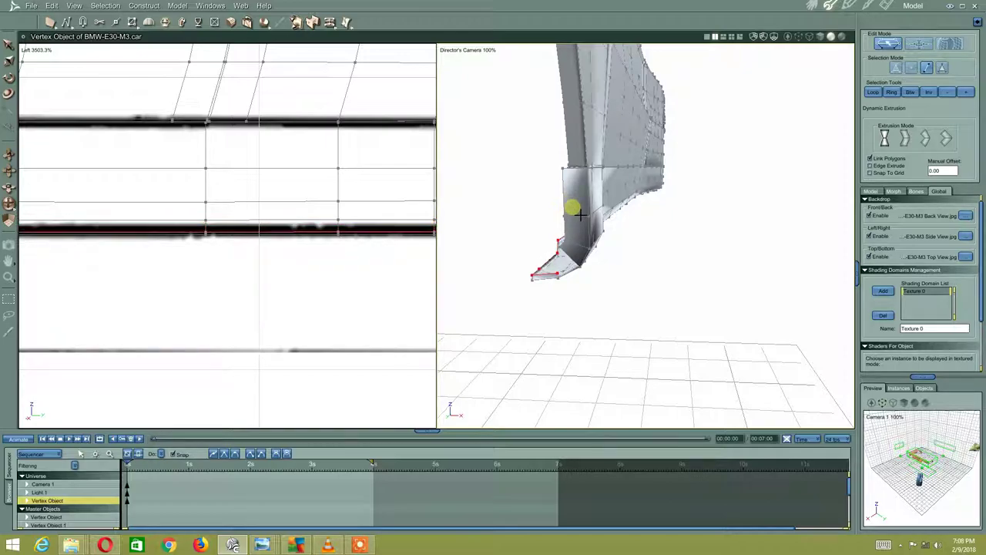
right_click(580, 215)
click(561, 209)
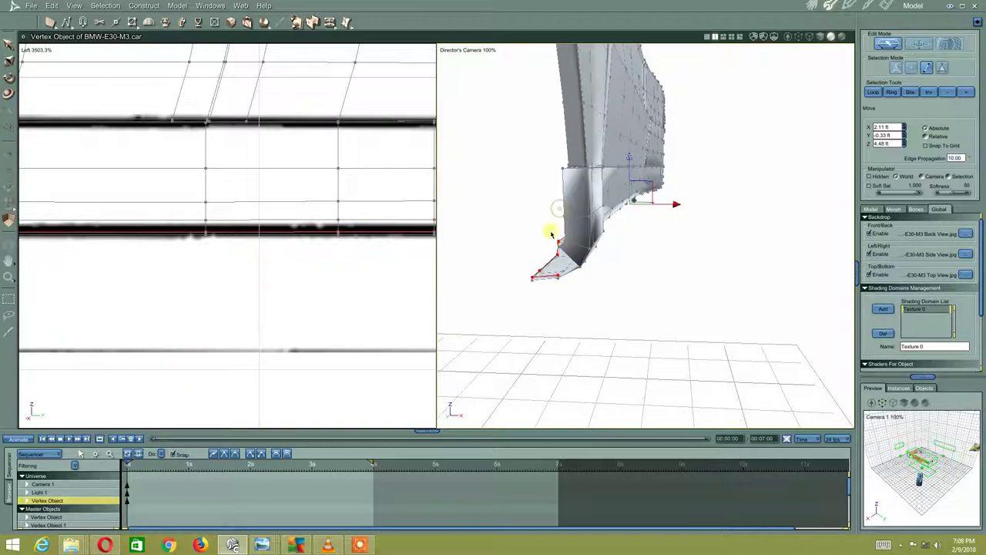
drag(634, 162, 634, 153)
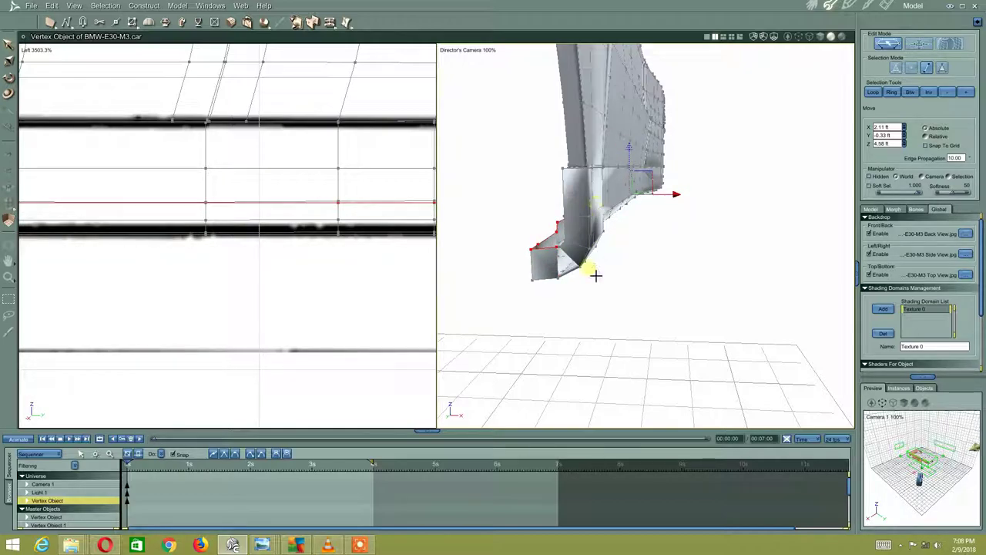
middle_drag(540, 279, 537, 282)
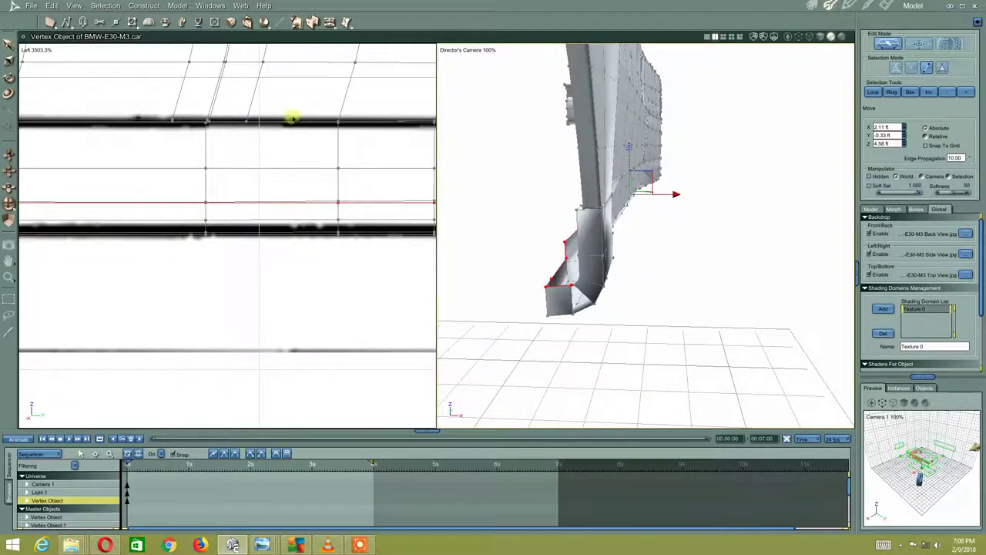
right_click(562, 149)
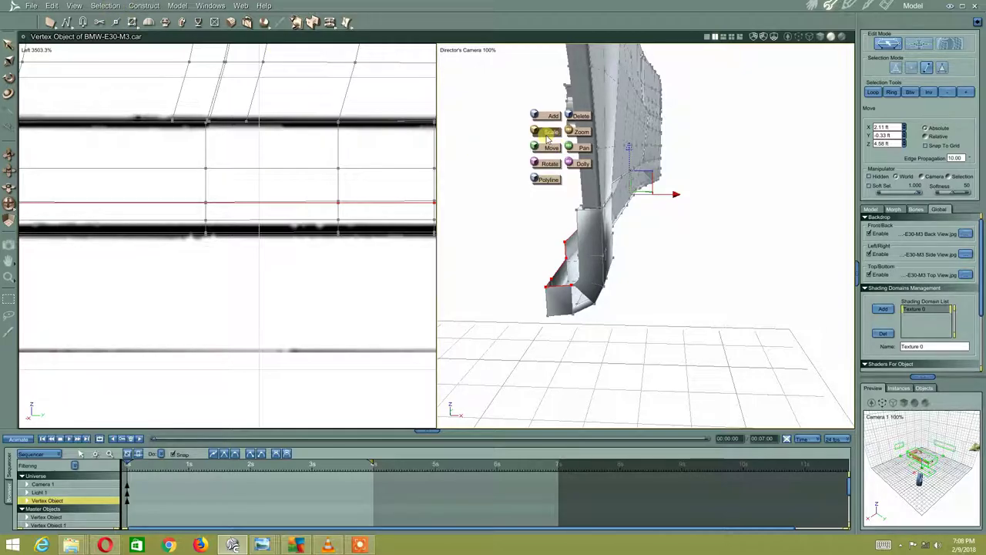
- Scale the lower edge loop at the sill's front end
click(548, 136)
middle_drag(581, 203, 668, 208)
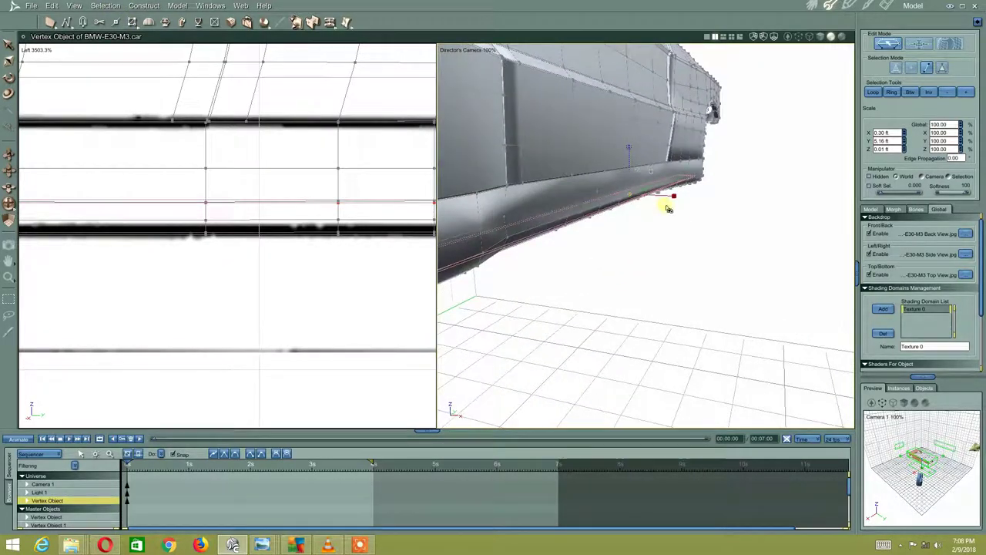
click(626, 208)
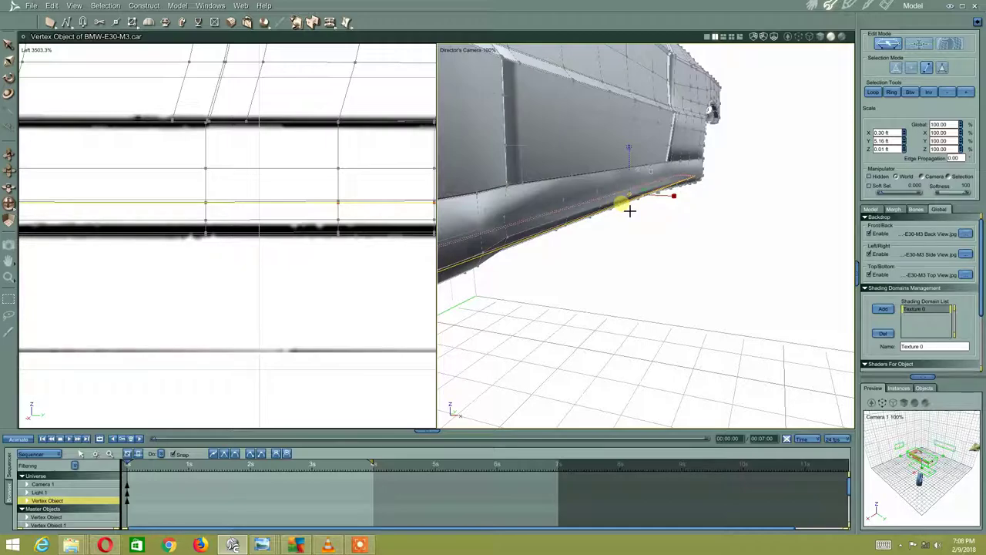
scroll(645, 198, up, 2)
mouse_move(590, 180)
middle_down()
mouse_move(567, 154)
mouse_move(563, 160)
middle_up()
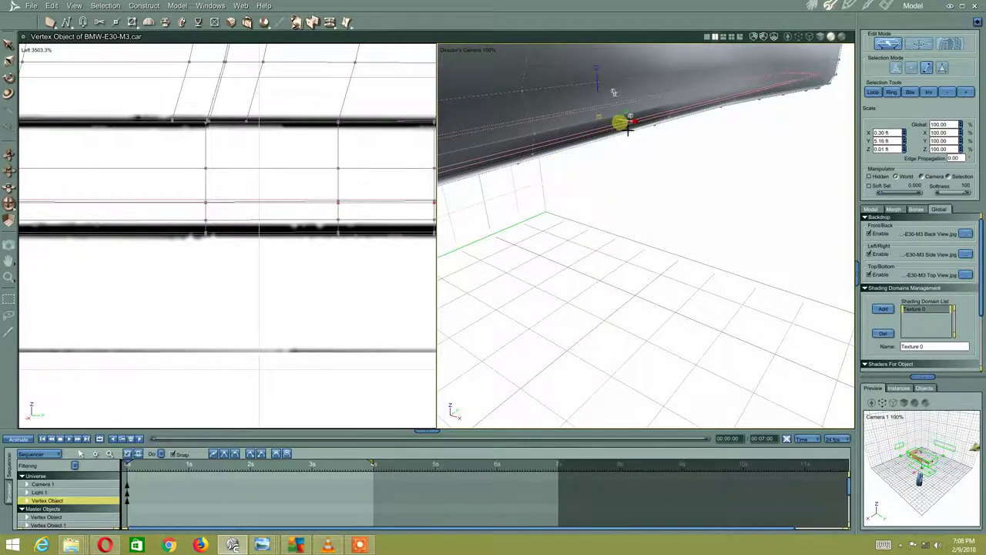
drag(627, 131, 642, 129)
mouse_move(640, 130)
middle_down()
mouse_move(628, 122)
mouse_move(574, 179)
mouse_move(609, 154)
mouse_move(611, 164)
mouse_move(584, 176)
mouse_move(567, 154)
mouse_move(581, 161)
middle_up()
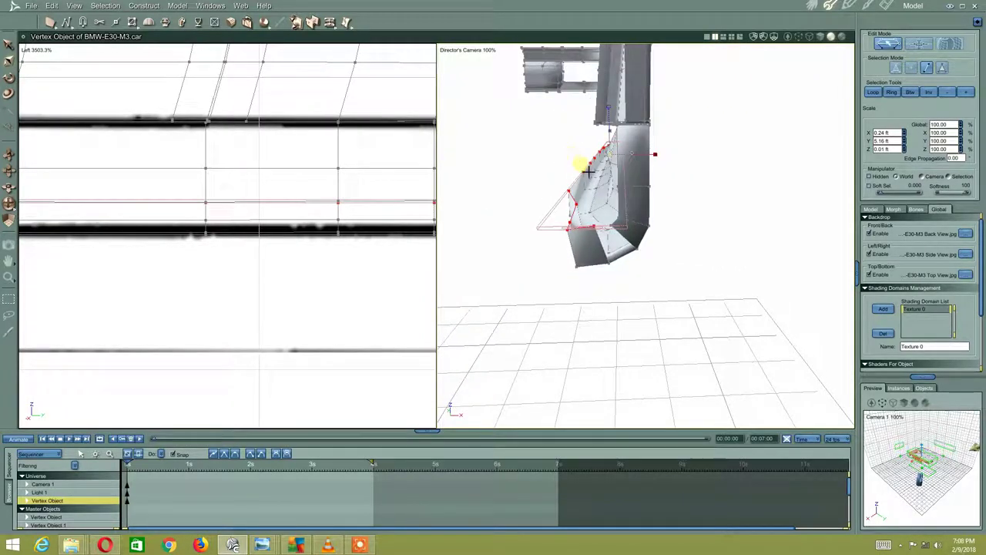
- Move the end vertices out to X 2.17 ft and select the open end edge for bridging
right_click(581, 161)
click(592, 195)
click(610, 295)
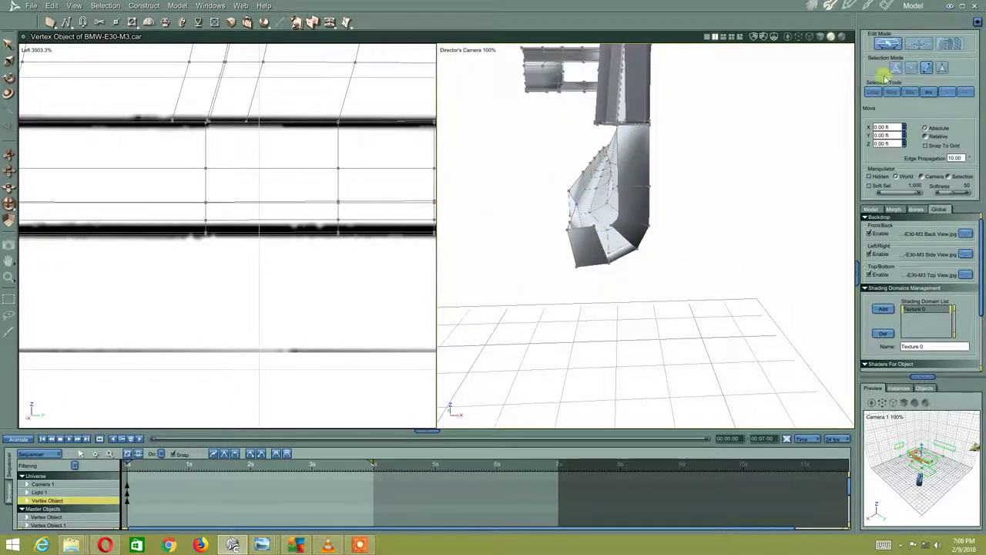
click(600, 246)
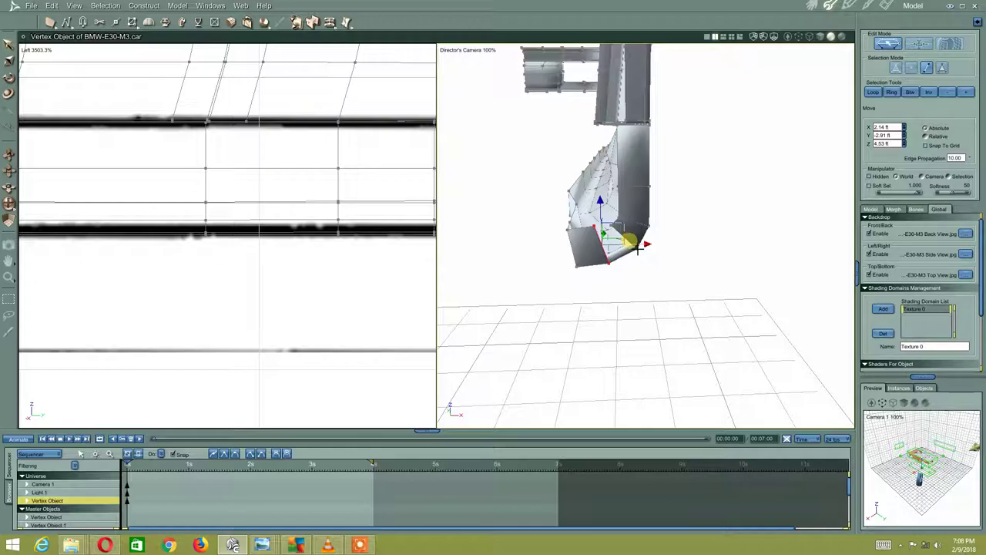
mouse_move(628, 241)
middle_down()
mouse_move(591, 254)
mouse_move(647, 260)
mouse_move(617, 233)
mouse_move(580, 230)
mouse_move(583, 243)
middle_up()
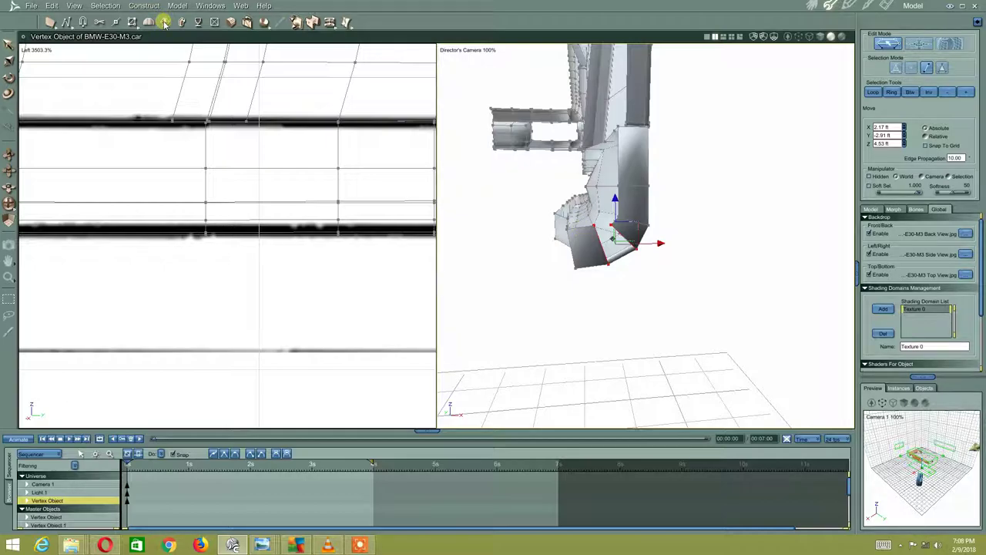
click(311, 21)
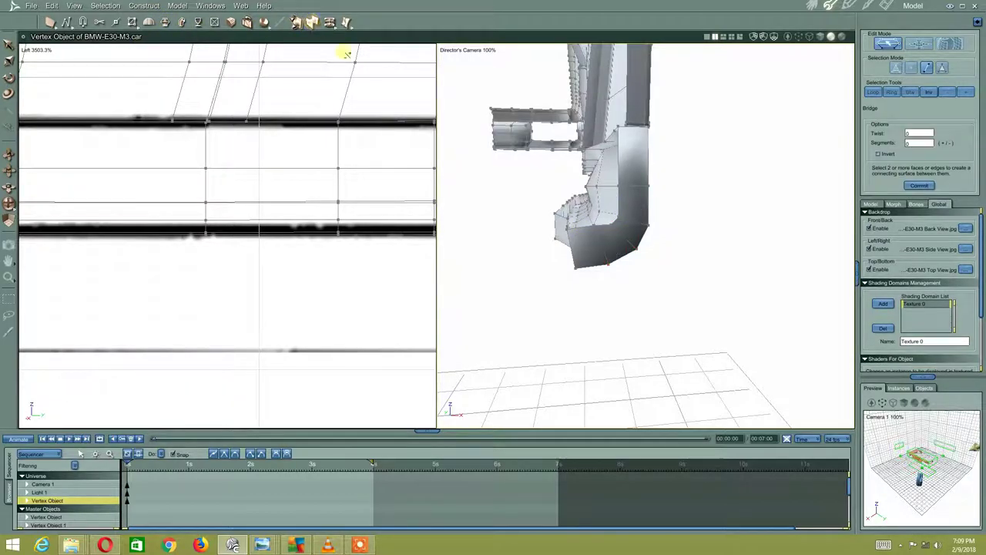
right_click(580, 212)
click(568, 219)
mouse_move(568, 227)
middle_down()
mouse_move(501, 240)
mouse_move(609, 232)
middle_up()
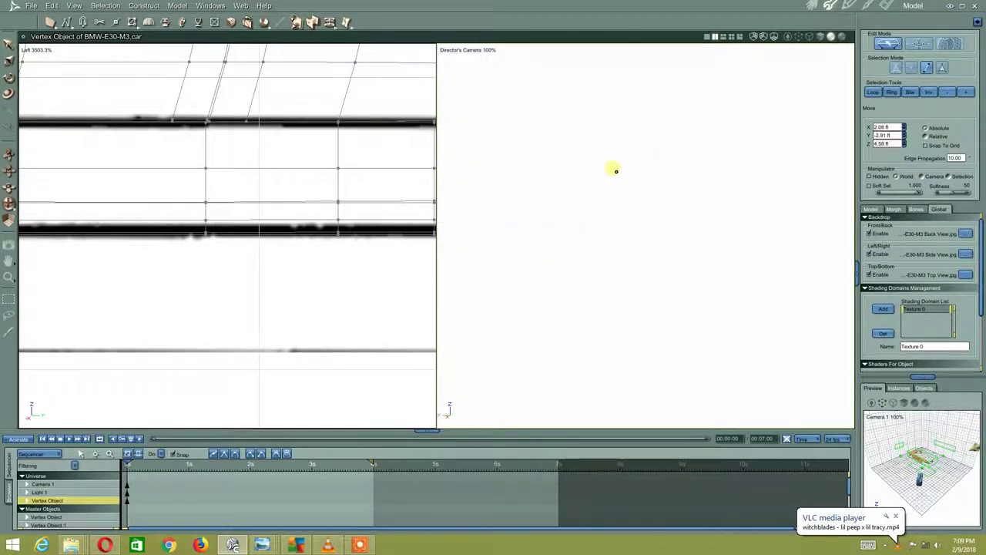
mouse_move(614, 170)
middle_down()
mouse_move(588, 238)
mouse_move(535, 259)
mouse_move(508, 221)
mouse_move(484, 224)
mouse_move(572, 228)
mouse_move(812, 145)
mouse_move(745, 207)
mouse_move(661, 255)
middle_up()
scroll(661, 255, up, 3)
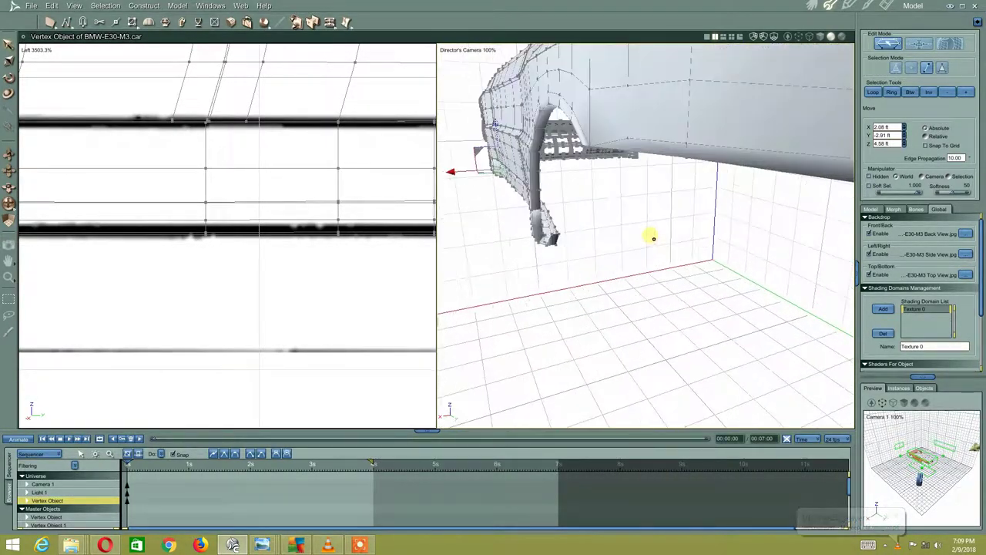
scroll(652, 236, up, 3)
scroll(652, 229, up, 2)
scroll(654, 226, up, 2)
scroll(657, 228, down, 2)
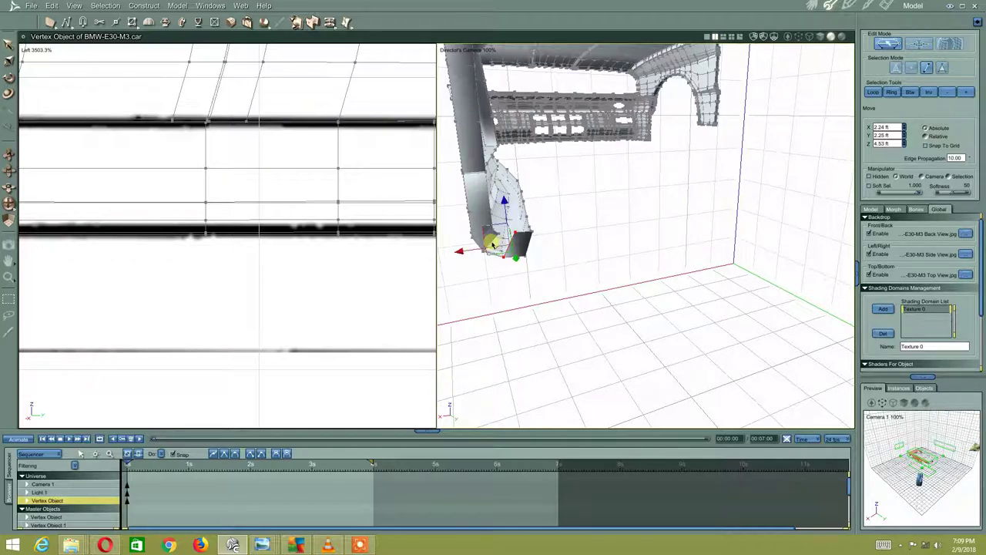
click(308, 23)
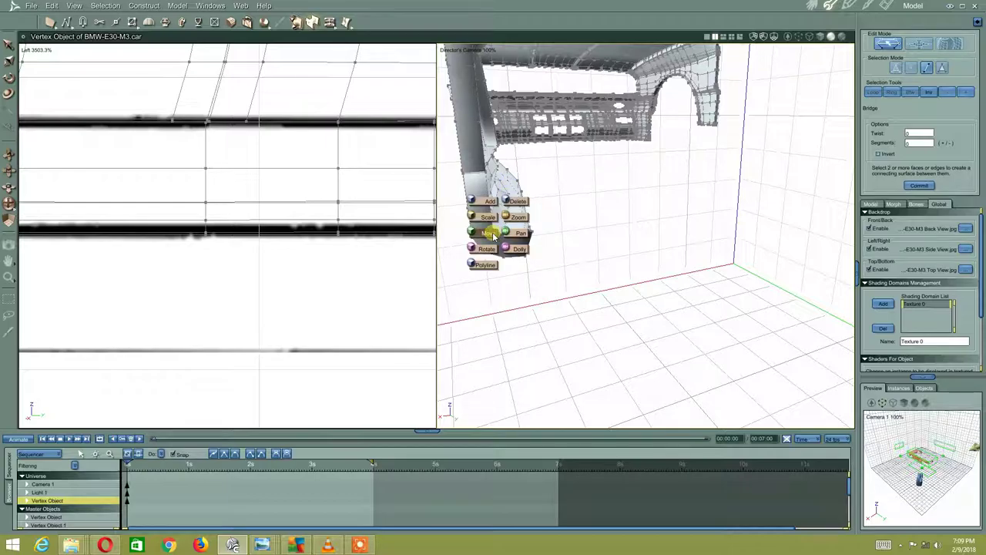
click(493, 235)
scroll(483, 166, down, 3)
- Orbit around the fitted sill panel from low, front and above, then deselect all vertices
scroll(539, 189, up, 3)
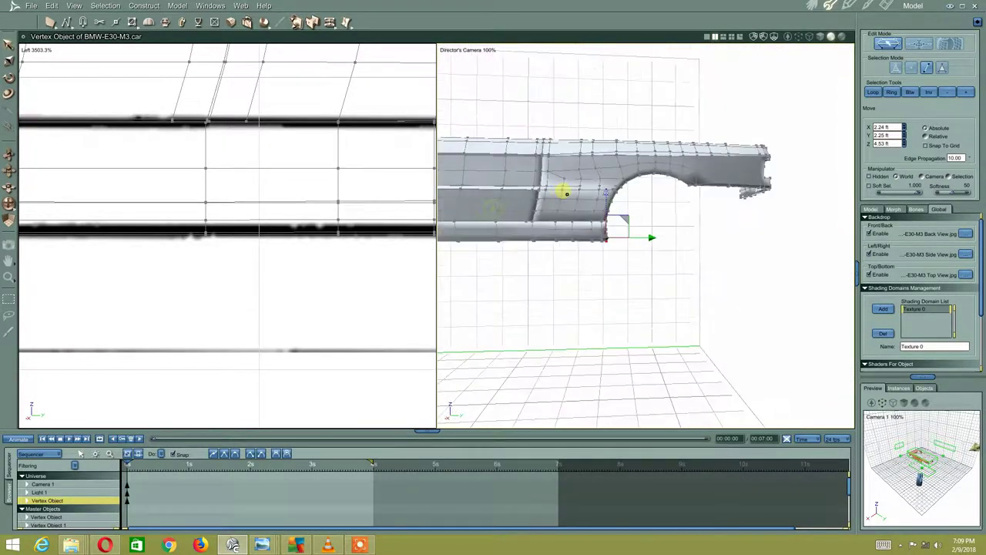
mouse_move(567, 193)
middle_down()
mouse_move(581, 249)
mouse_move(531, 266)
mouse_move(557, 226)
mouse_move(646, 208)
mouse_move(650, 221)
mouse_move(601, 247)
mouse_move(650, 238)
mouse_move(717, 205)
mouse_move(698, 223)
mouse_move(765, 204)
mouse_move(669, 253)
mouse_move(675, 218)
mouse_move(685, 218)
mouse_move(614, 286)
middle_up()
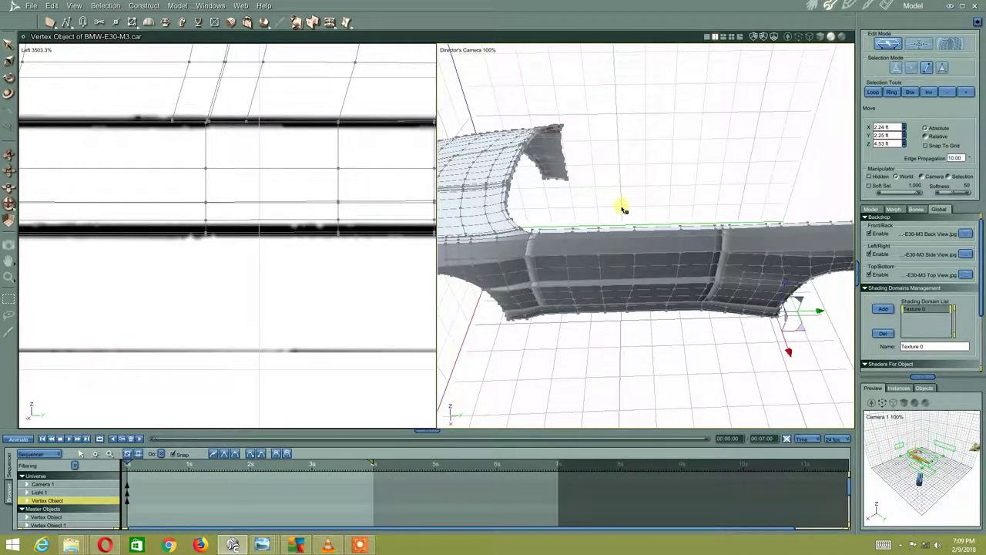
middle_drag(622, 208, 620, 207)
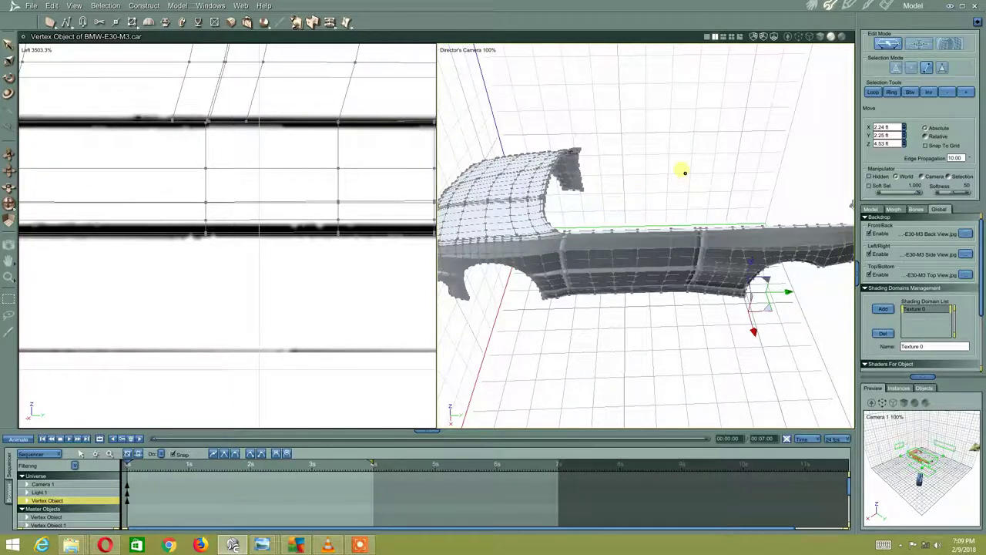
mouse_move(684, 172)
middle_down()
mouse_move(585, 242)
mouse_move(619, 247)
mouse_move(563, 279)
mouse_move(639, 289)
mouse_move(636, 258)
mouse_move(585, 274)
middle_up()
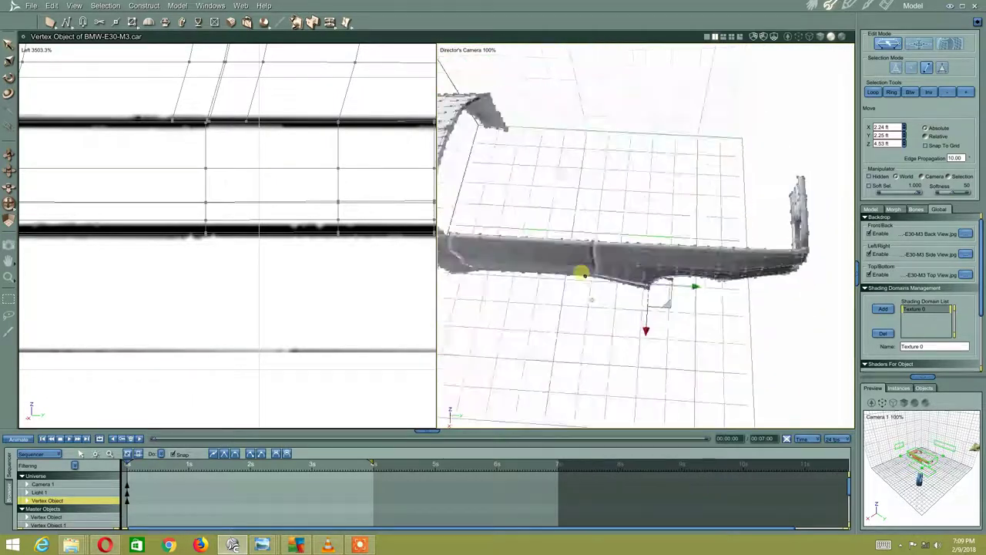
mouse_move(622, 222)
middle_down()
mouse_move(608, 238)
mouse_move(688, 252)
middle_up()
mouse_move(642, 177)
middle_down()
mouse_move(554, 167)
mouse_move(594, 172)
mouse_move(577, 227)
mouse_move(544, 233)
mouse_move(647, 226)
middle_up()
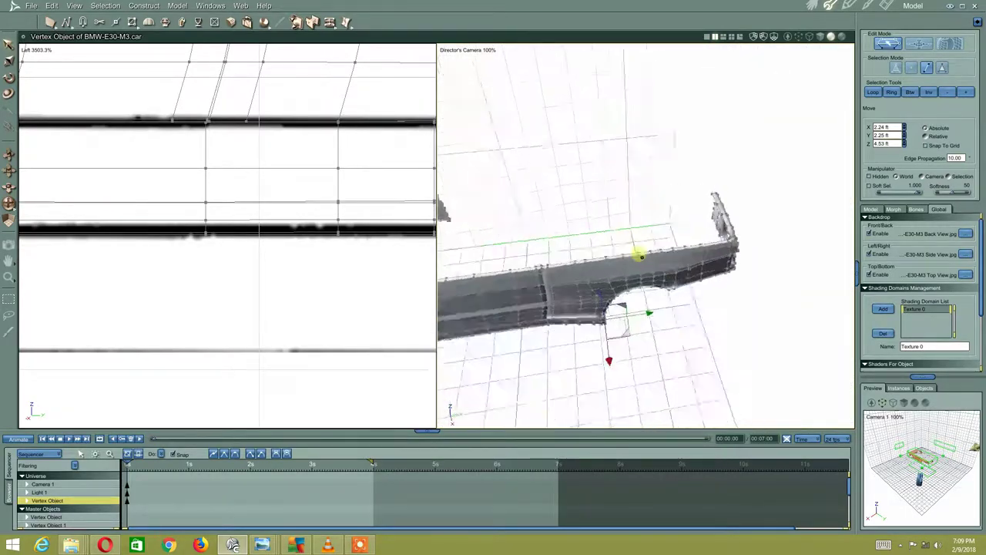
mouse_move(630, 262)
middle_down()
mouse_move(631, 282)
mouse_move(618, 278)
mouse_move(621, 237)
middle_up()
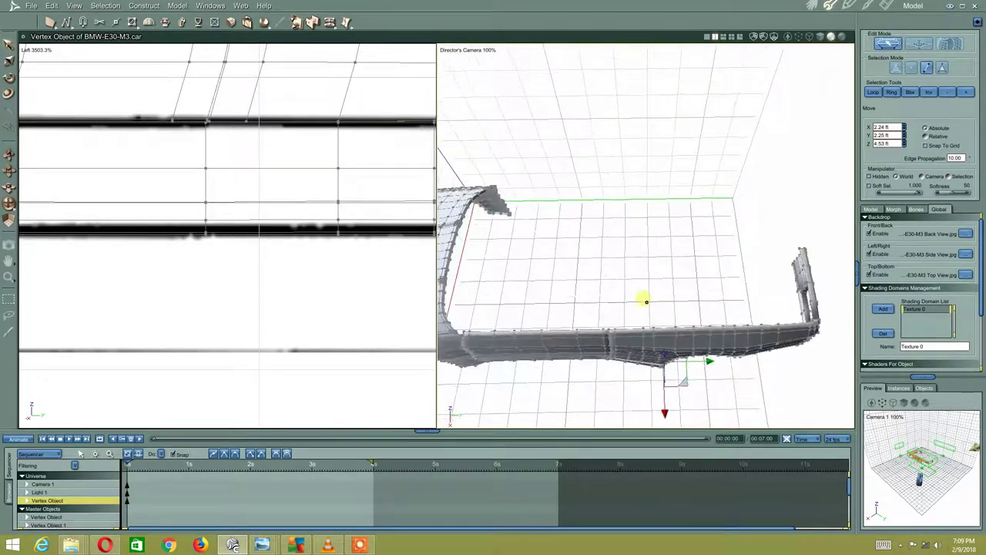
mouse_move(633, 257)
middle_down()
mouse_move(628, 224)
mouse_move(629, 323)
mouse_move(665, 293)
mouse_move(665, 260)
mouse_move(700, 245)
mouse_move(665, 249)
mouse_move(603, 221)
mouse_move(591, 211)
mouse_move(610, 184)
mouse_move(676, 223)
mouse_move(608, 297)
mouse_move(661, 275)
mouse_move(653, 286)
mouse_move(678, 291)
mouse_move(544, 234)
mouse_move(662, 288)
middle_up()
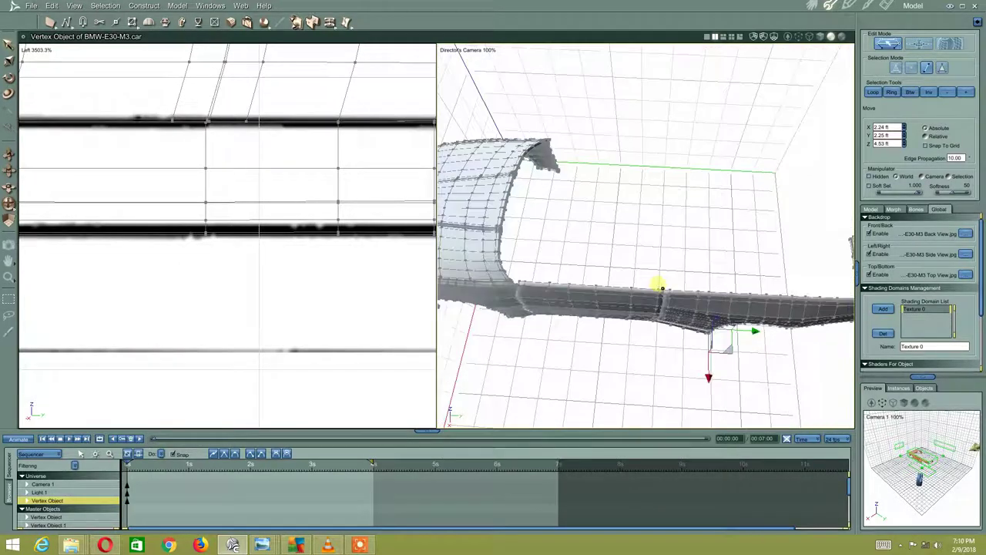
click(626, 386)
- Zoom and pan the Top view onto the cabin and seats blueprint
scroll(47, 69, down, 3)
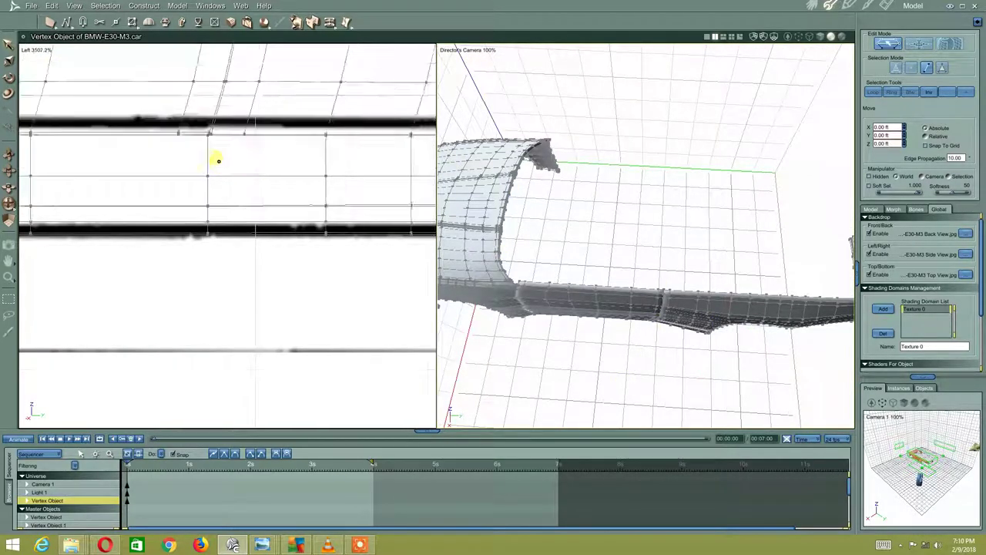
scroll(62, 77, down, 5)
scroll(78, 90, down, 3)
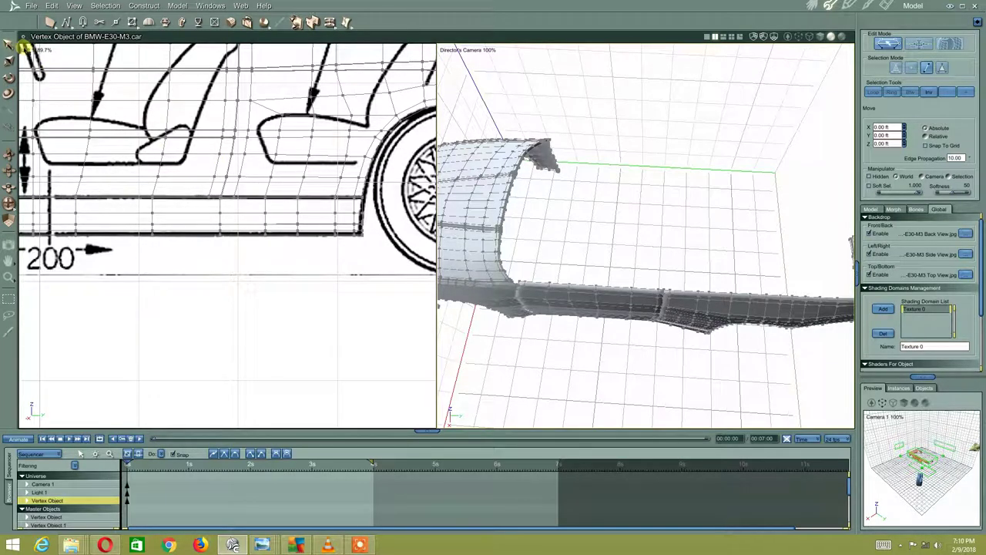
scroll(176, 97, up, 5)
scroll(238, 192, up, 5)
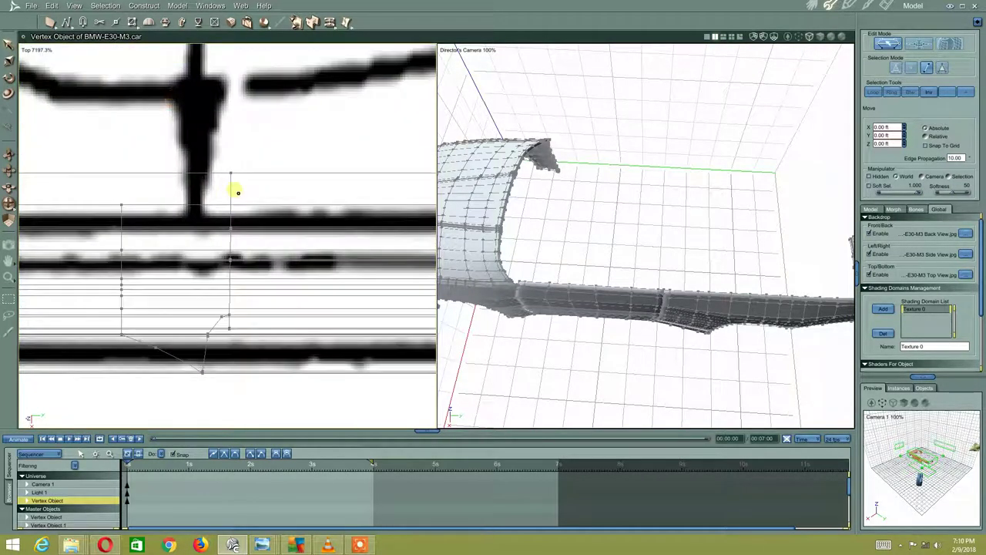
scroll(234, 193, down, 2)
scroll(232, 194, down, 2)
scroll(243, 194, down, 2)
scroll(255, 212, down, 1)
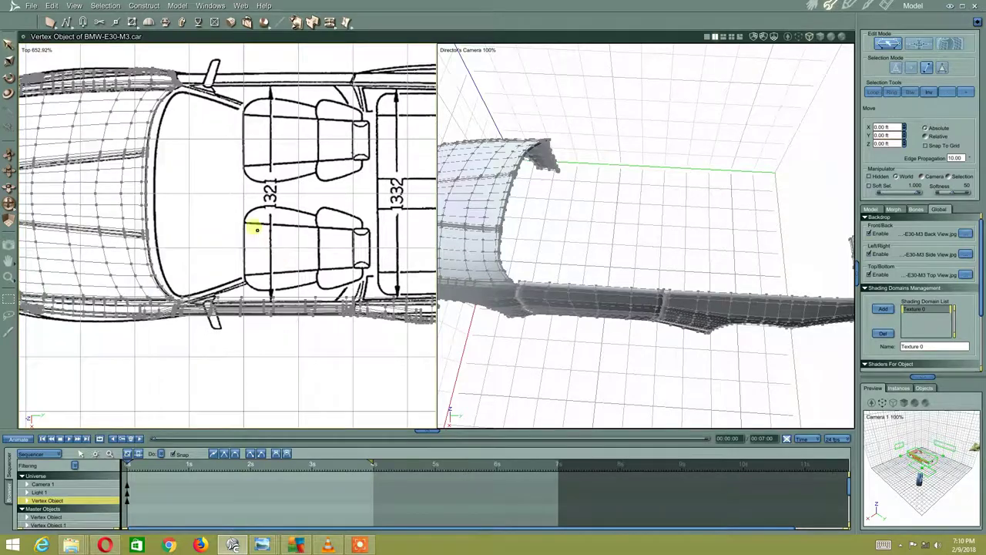
scroll(257, 229, up, 1)
scroll(277, 194, up, 1)
scroll(220, 253, up, 1)
scroll(193, 223, up, 1)
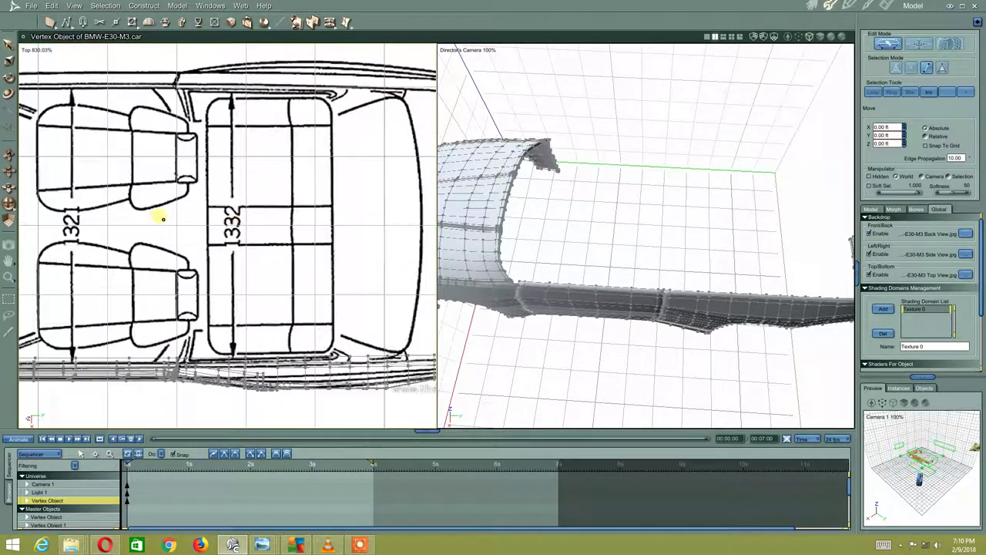
scroll(255, 211, down, 1)
scroll(260, 209, down, 1)
scroll(262, 211, down, 1)
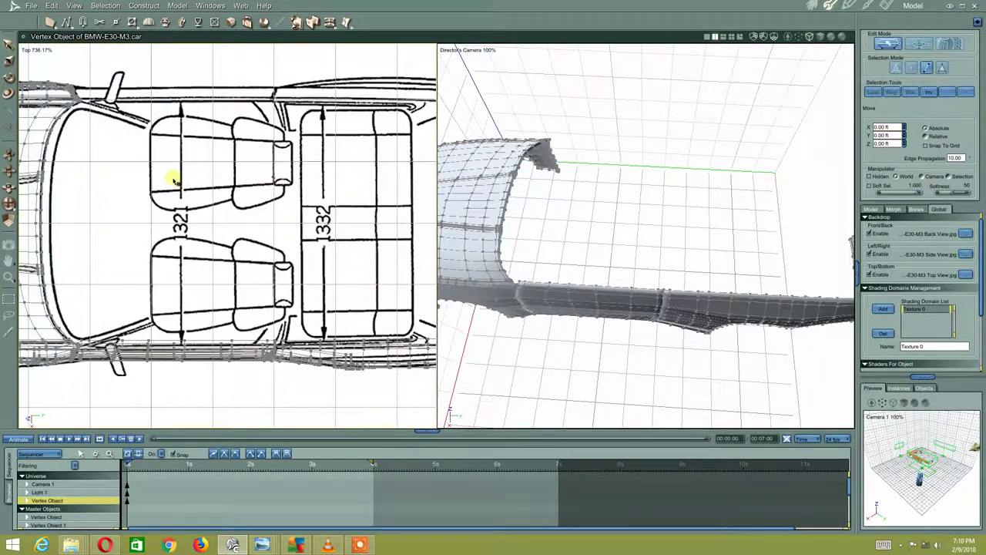
middle_drag(174, 182, 204, 193)
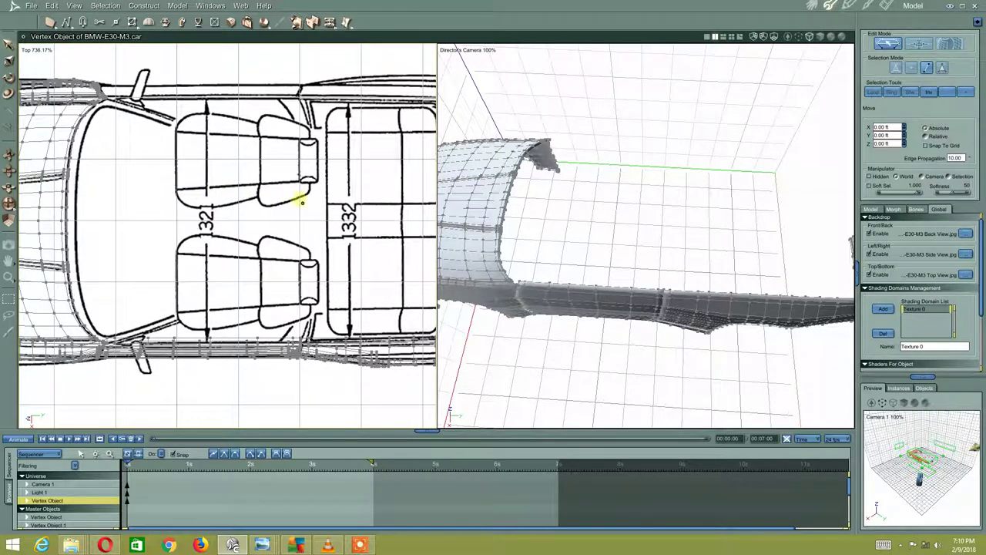
middle_drag(302, 202, 249, 198)
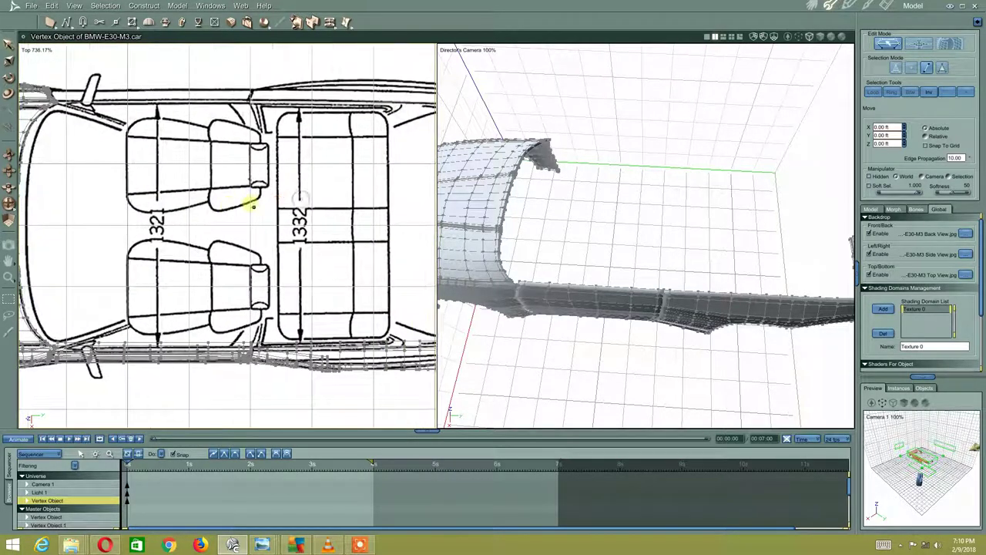
- Open the Construct menu's Insert 3D list of primitives
click(141, 6)
mouse_move(142, 16)
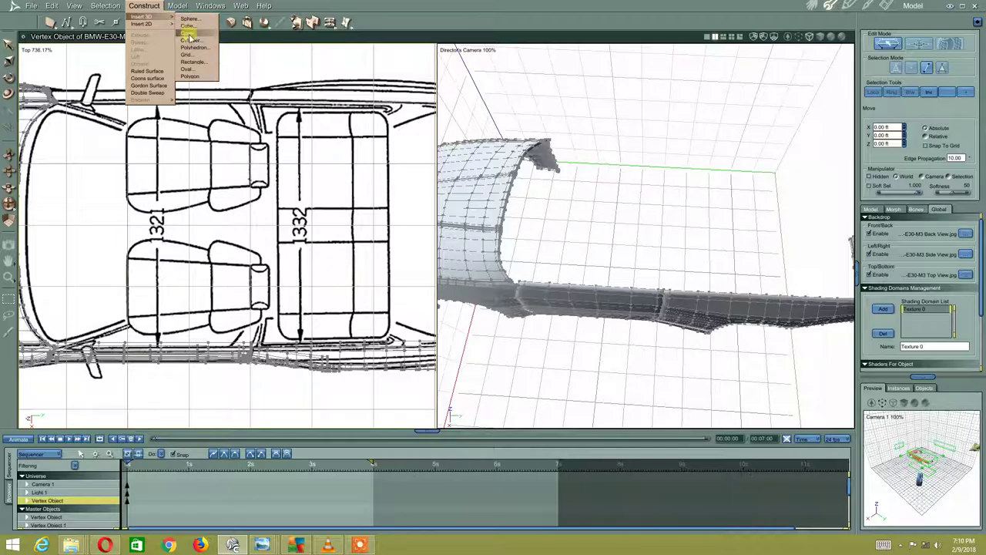
click(192, 77)
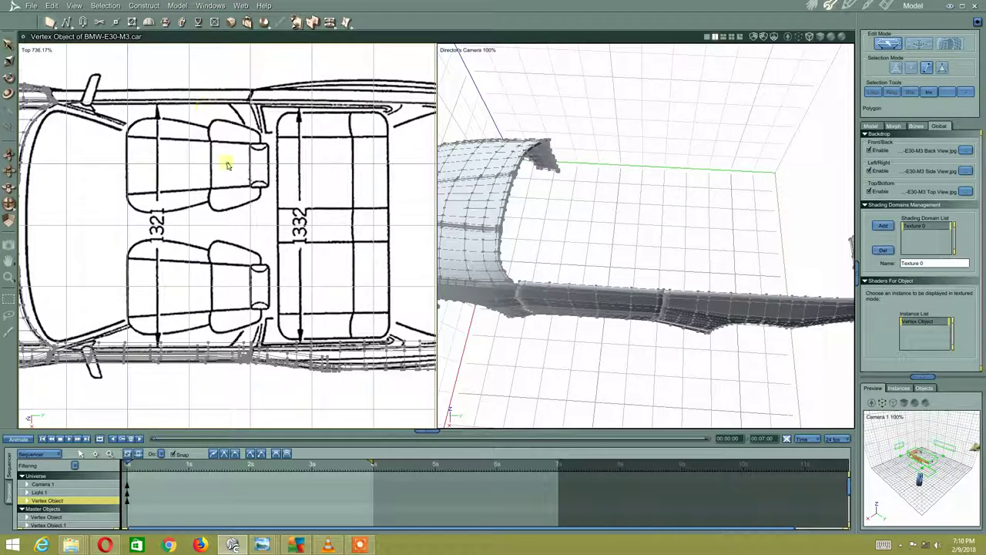
scroll(323, 179, down, 3)
scroll(249, 188, down, 3)
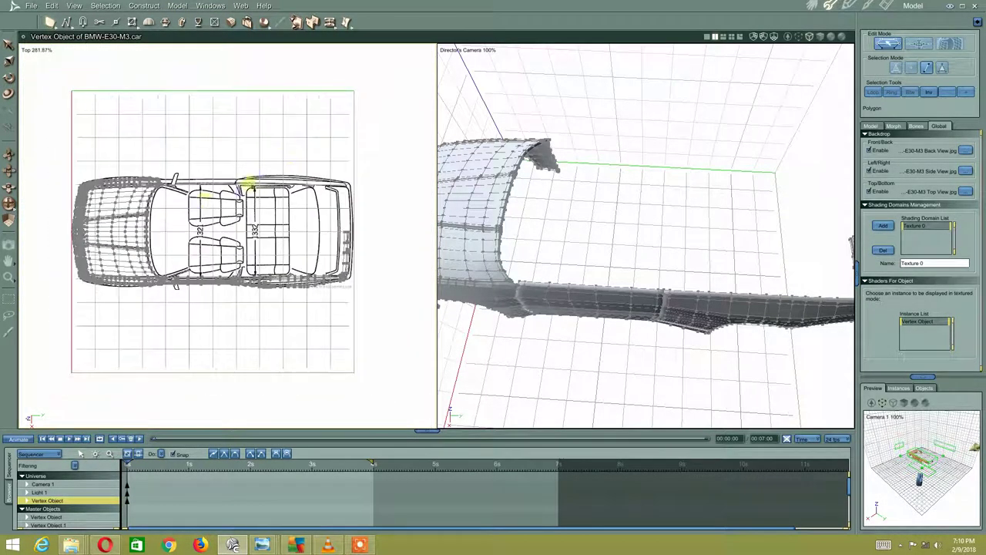
scroll(203, 202, down, 2)
scroll(206, 204, up, 3)
scroll(205, 204, up, 4)
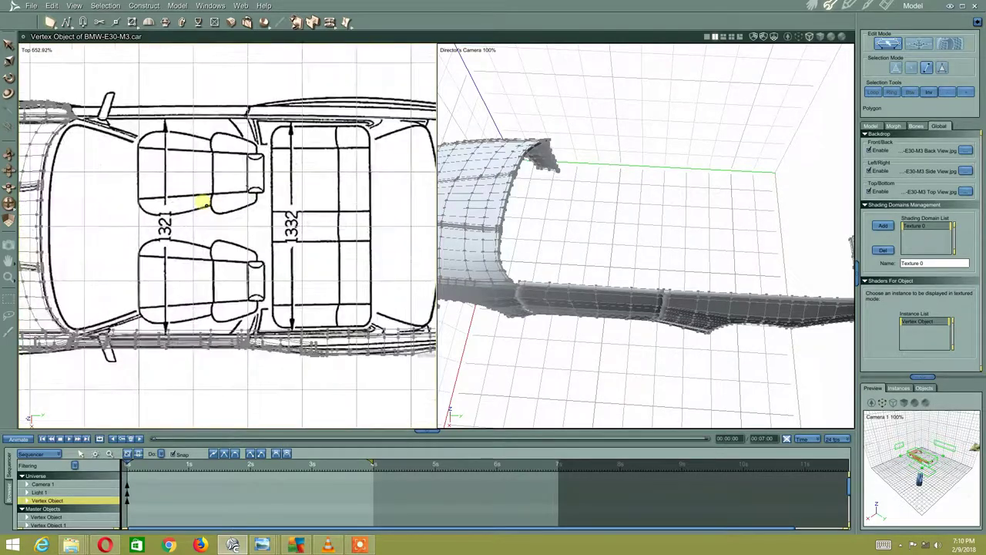
click(132, 6)
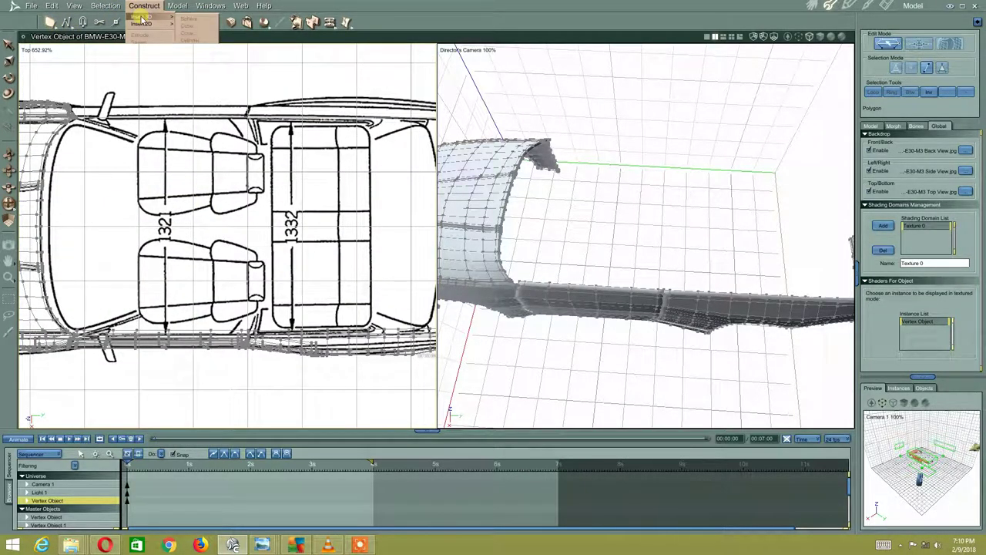
click(9, 42)
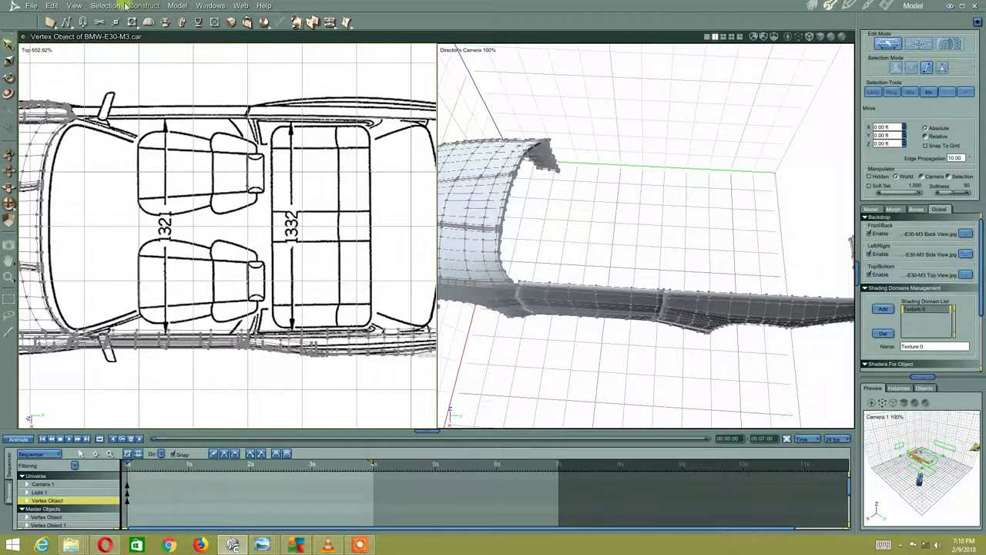
click(142, 6)
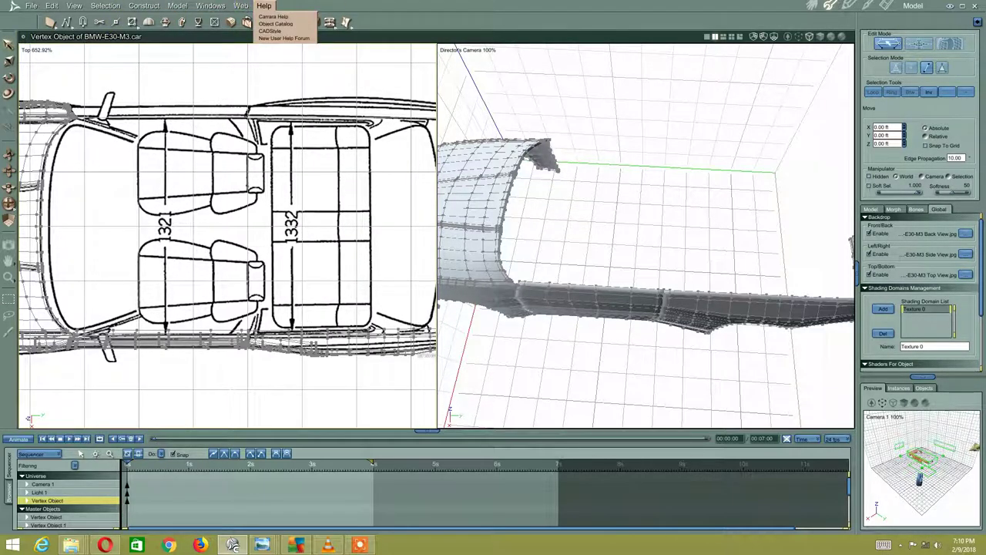
middle_drag(192, 222, 227, 264)
click(153, 6)
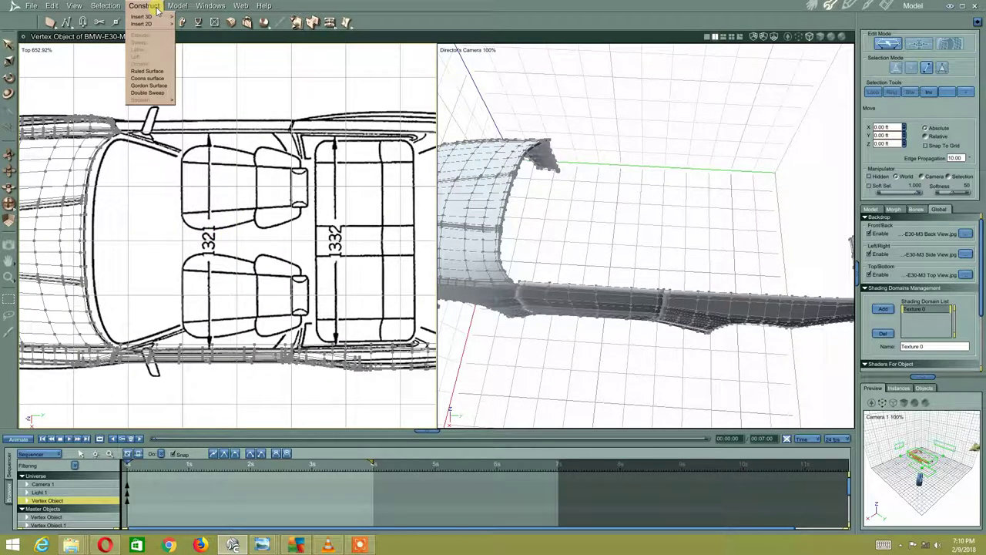
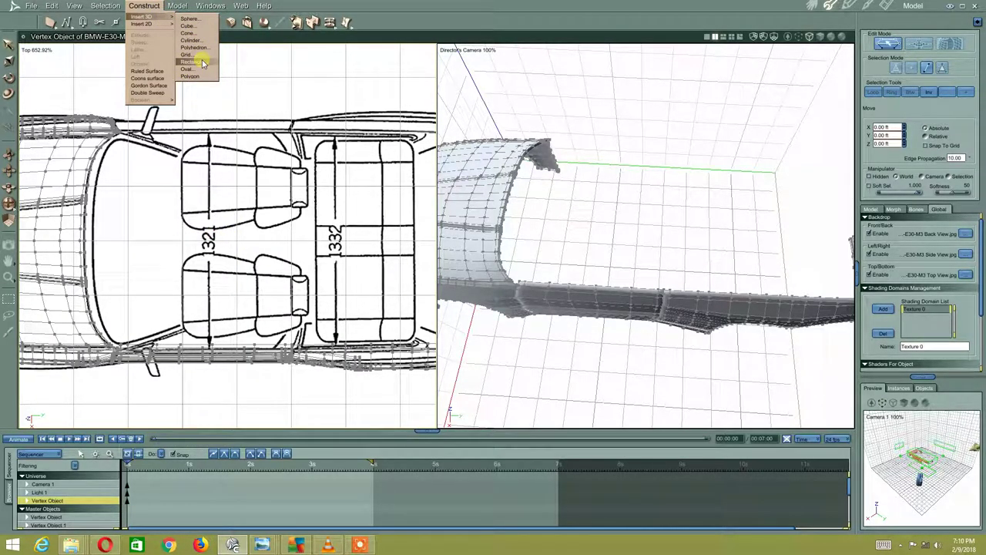
- Insert a 10 ft rectangle polygon into the car model and scale it down to a small square
click(202, 63)
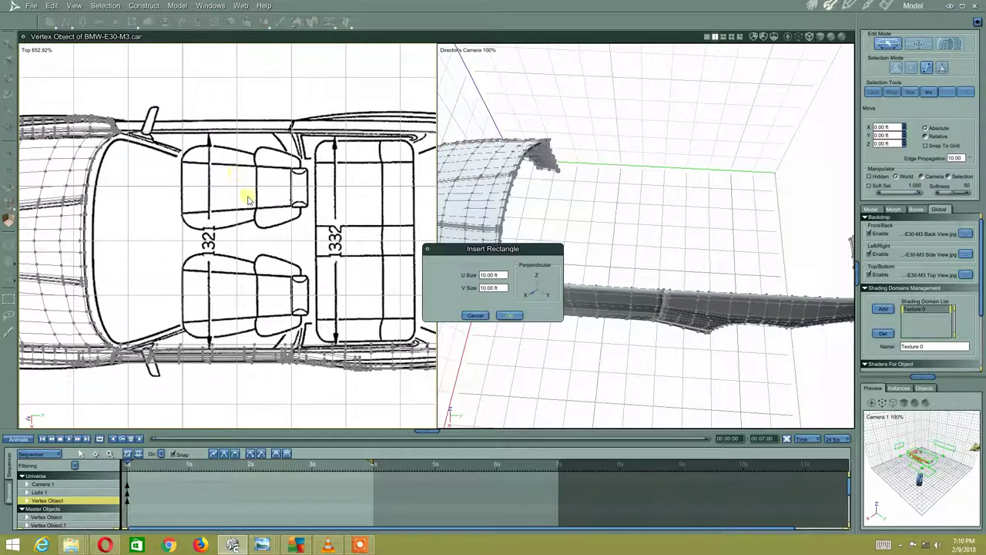
click(512, 315)
scroll(639, 143, down, 3)
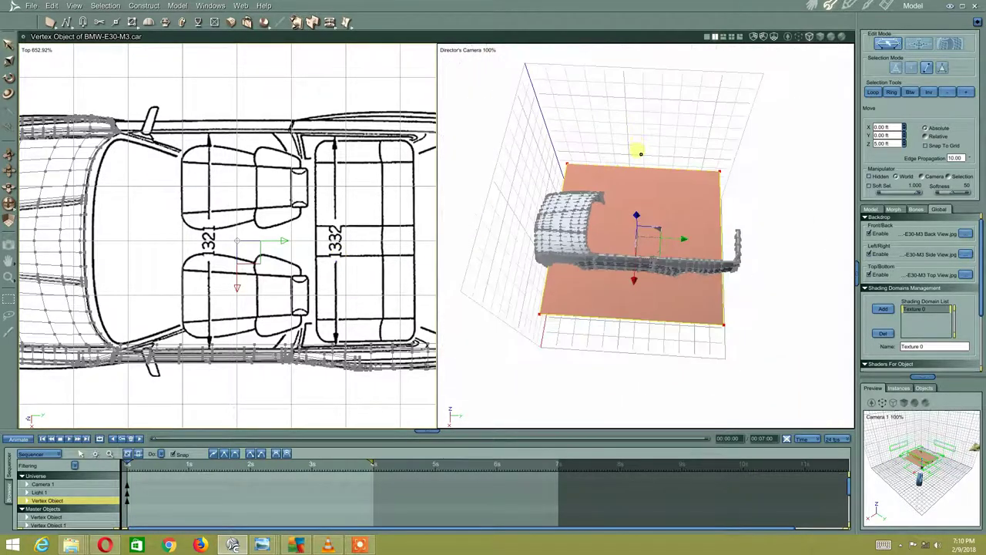
middle_drag(545, 216, 598, 239)
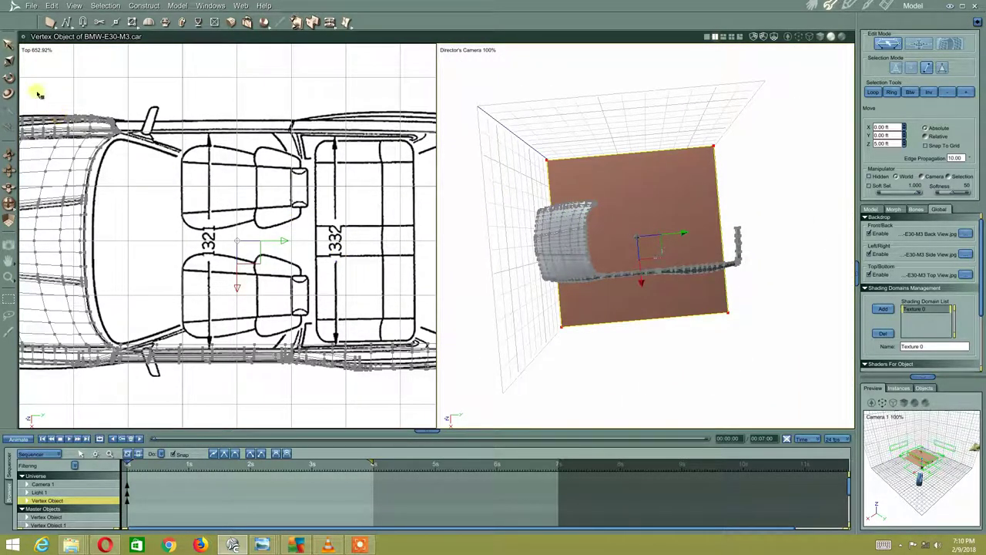
click(8, 61)
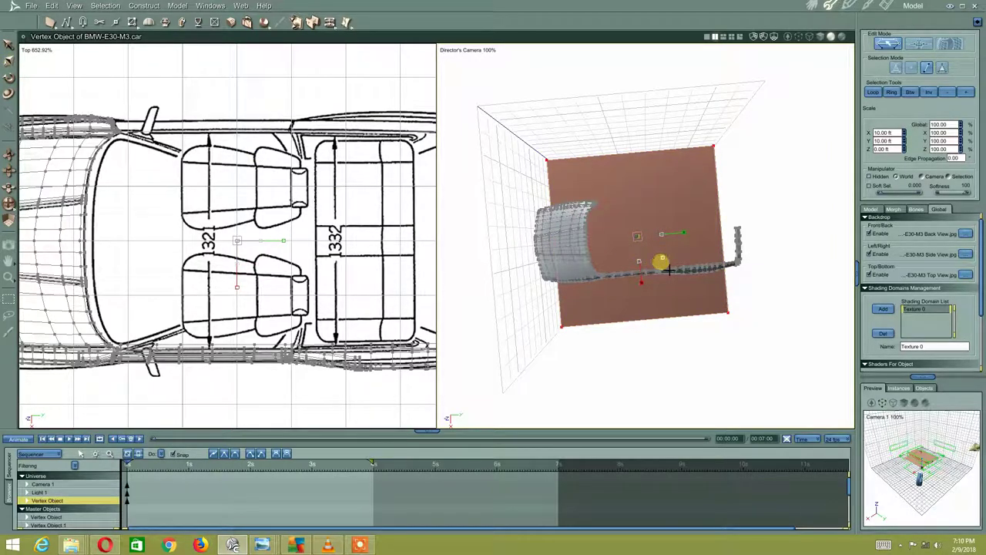
drag(672, 269, 648, 245)
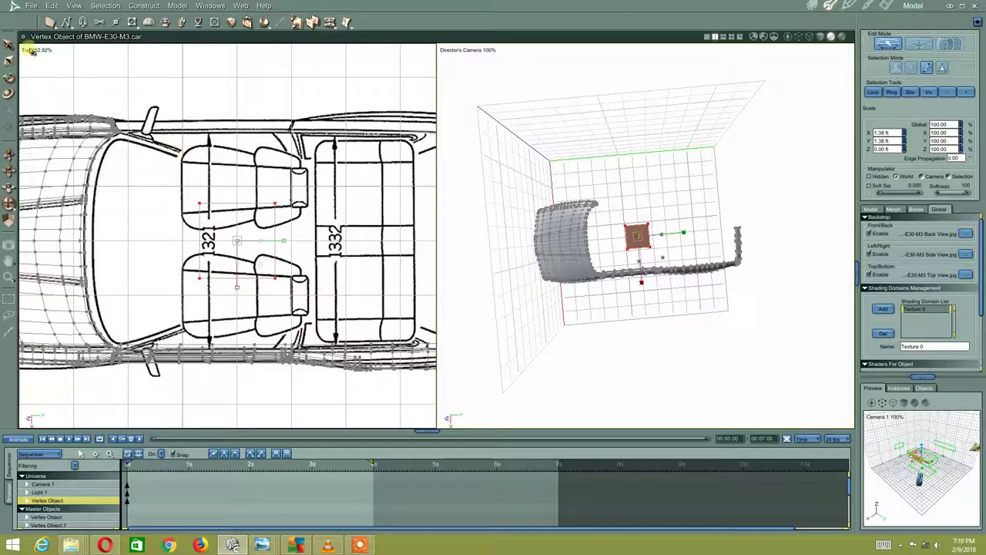
key(ctrl+z)
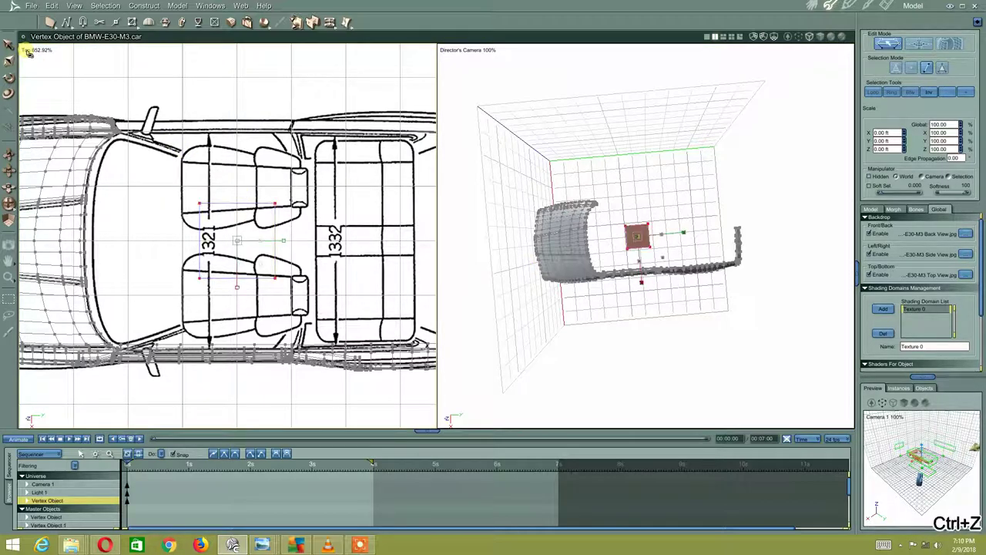
- Switch the 2D viewport to Left view to show the car's side blueprint
click(32, 53)
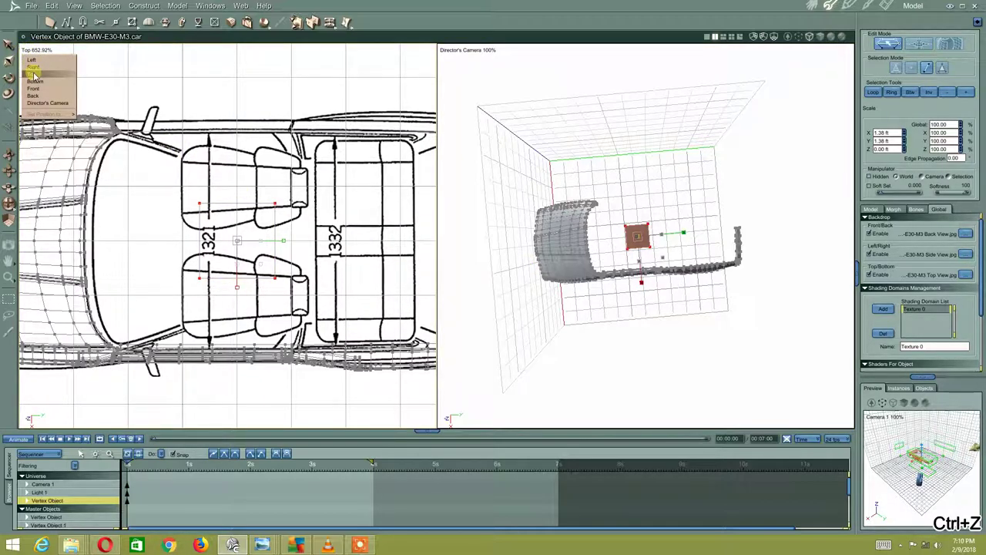
click(74, 98)
click(34, 51)
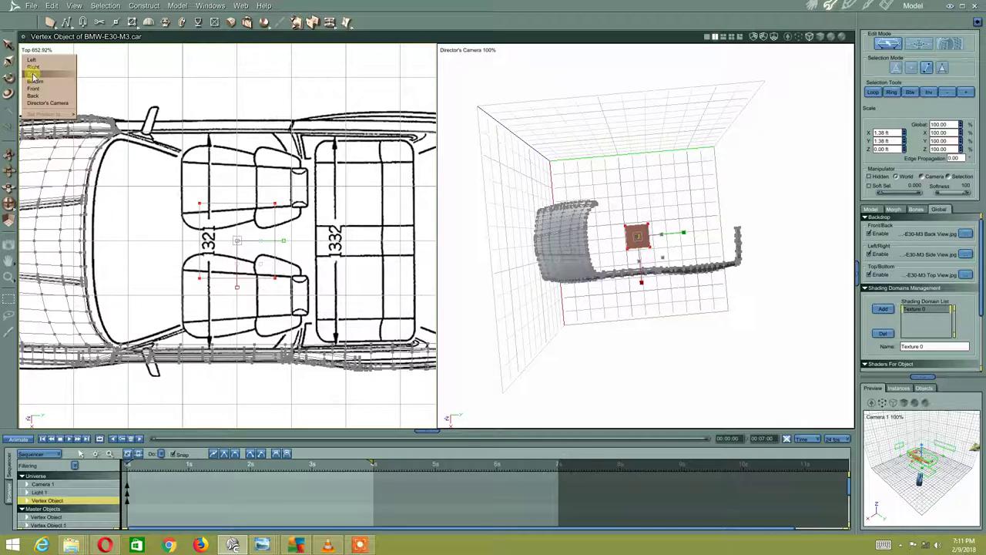
click(34, 66)
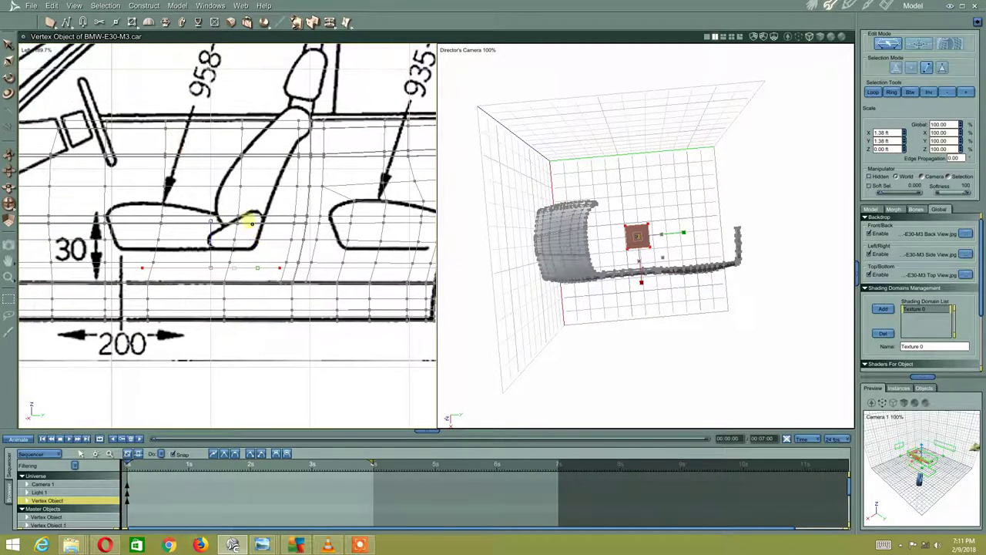
- Move the square up to the blueprint roofline and tessellate it with Mid-Edge to Center
right_drag(237, 219, 256, 218)
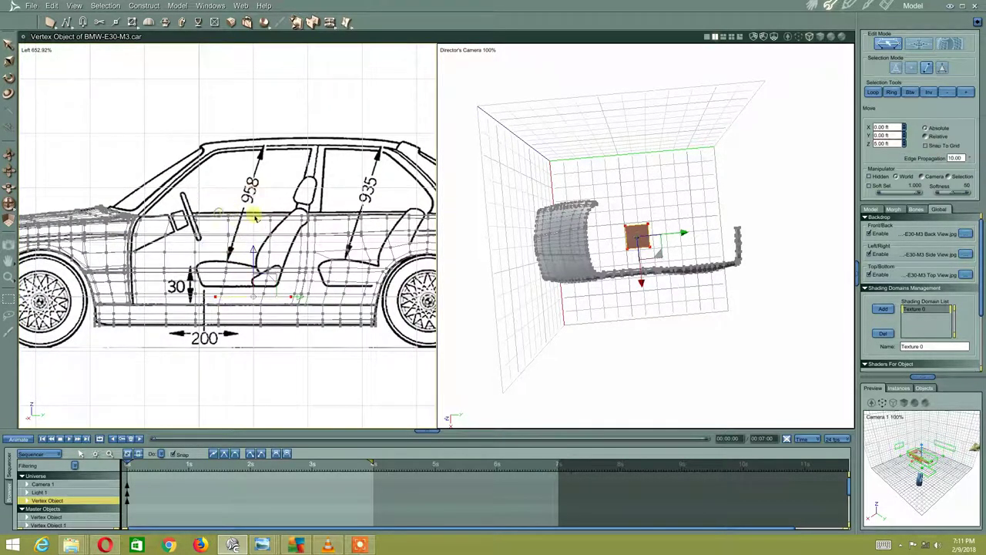
mouse_move(255, 219)
mouse_down()
mouse_move(242, 147)
mouse_move(251, 107)
mouse_up()
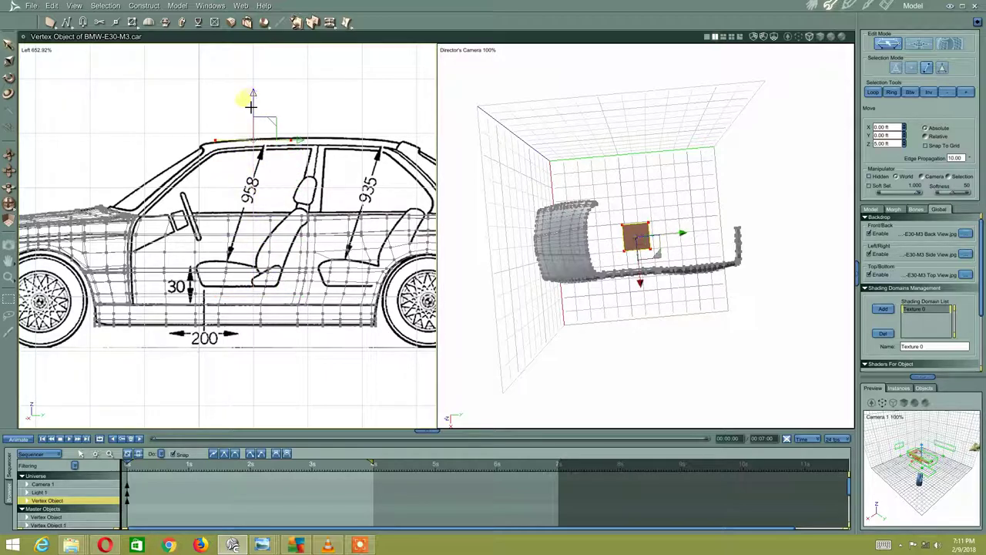
click(178, 6)
mouse_move(200, 57)
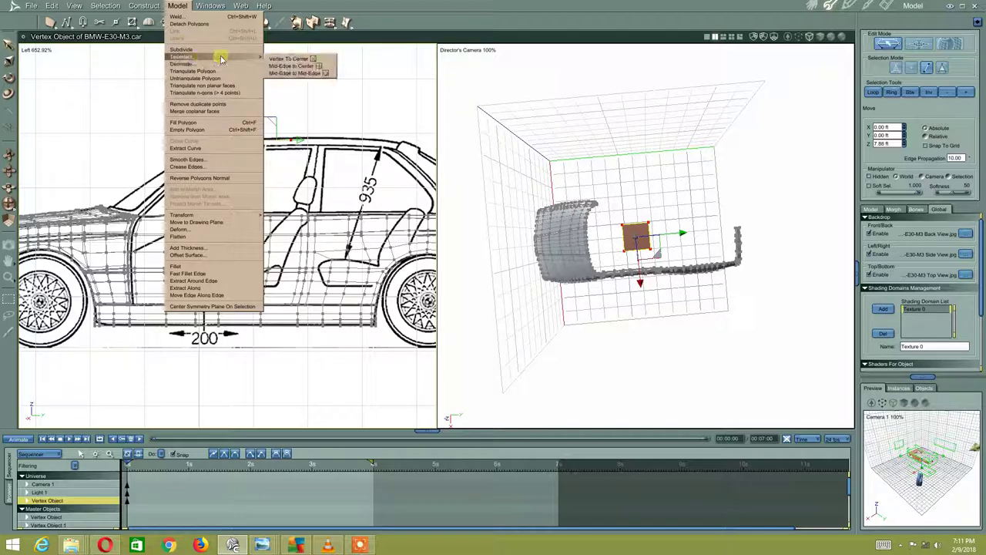
click(302, 68)
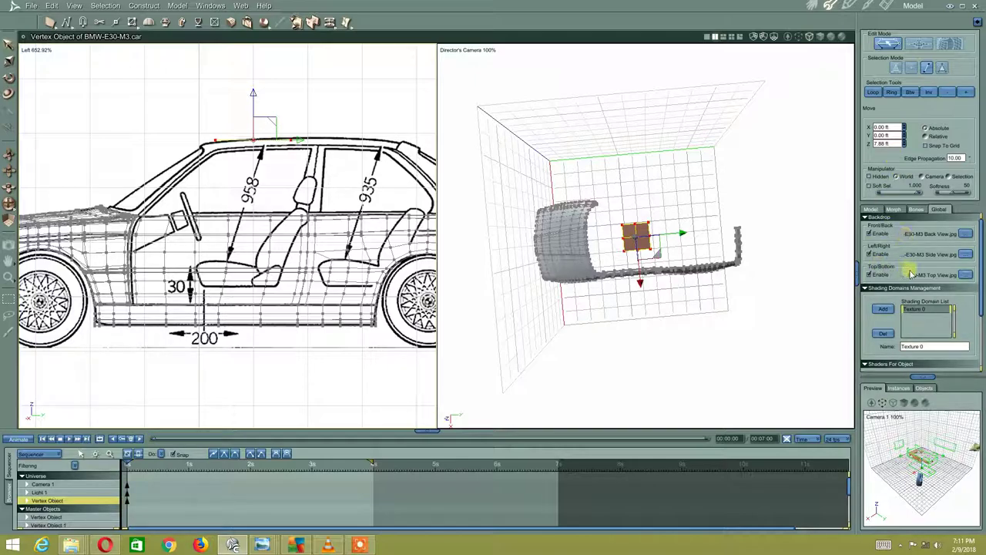
- Turn on Symmetry in the object's Model settings
click(873, 210)
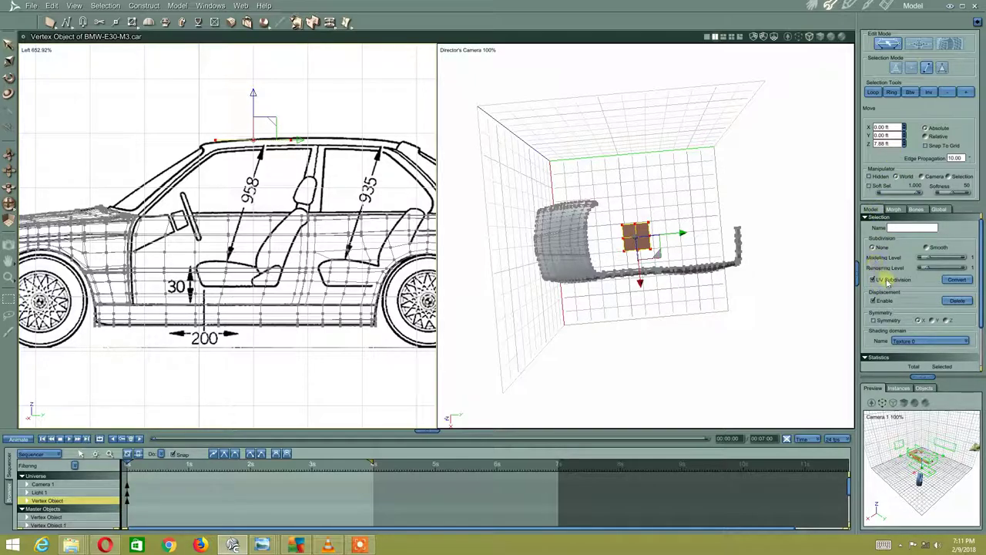
click(873, 320)
mouse_move(585, 328)
right_down()
mouse_move(531, 284)
mouse_move(493, 286)
mouse_move(579, 248)
mouse_move(565, 257)
right_up()
- Zoom in and slide the front and rear roof vertices along the side-blueprint roofline
scroll(269, 143, up, 2)
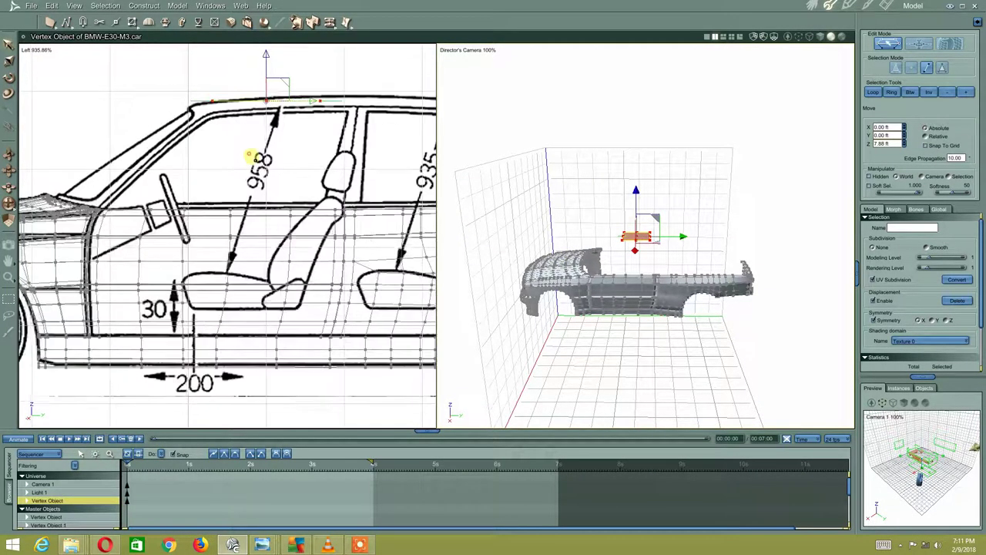
scroll(249, 154, up, 2)
scroll(308, 226, up, 2)
scroll(264, 233, up, 1)
click(263, 245)
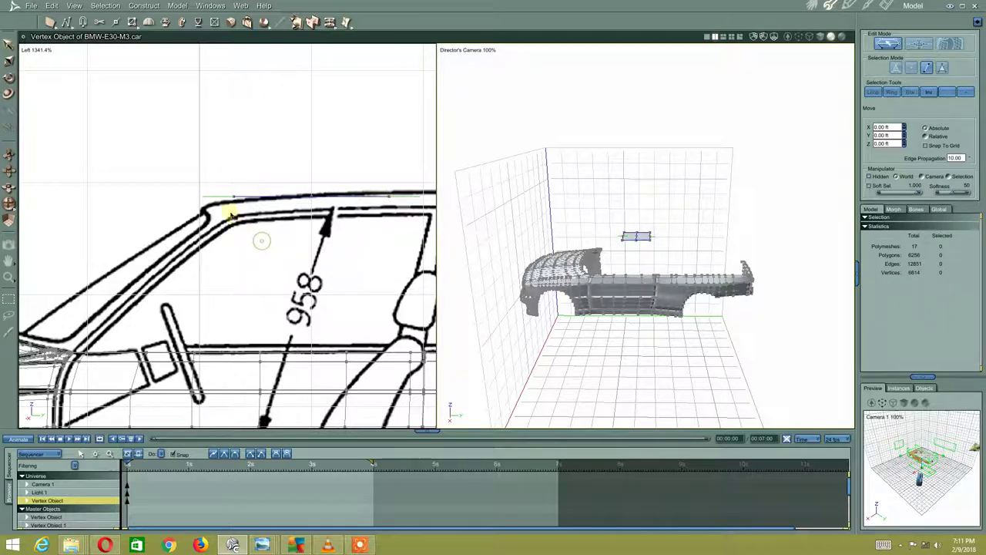
mouse_move(205, 158)
mouse_down()
mouse_move(239, 188)
mouse_move(223, 190)
mouse_up()
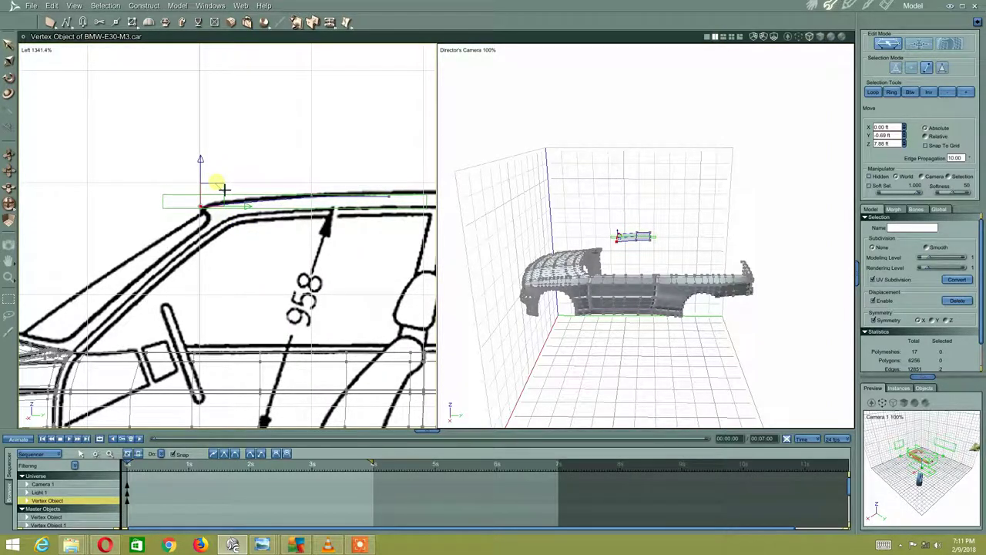
scroll(287, 185, right, 3)
drag(314, 165, 330, 204)
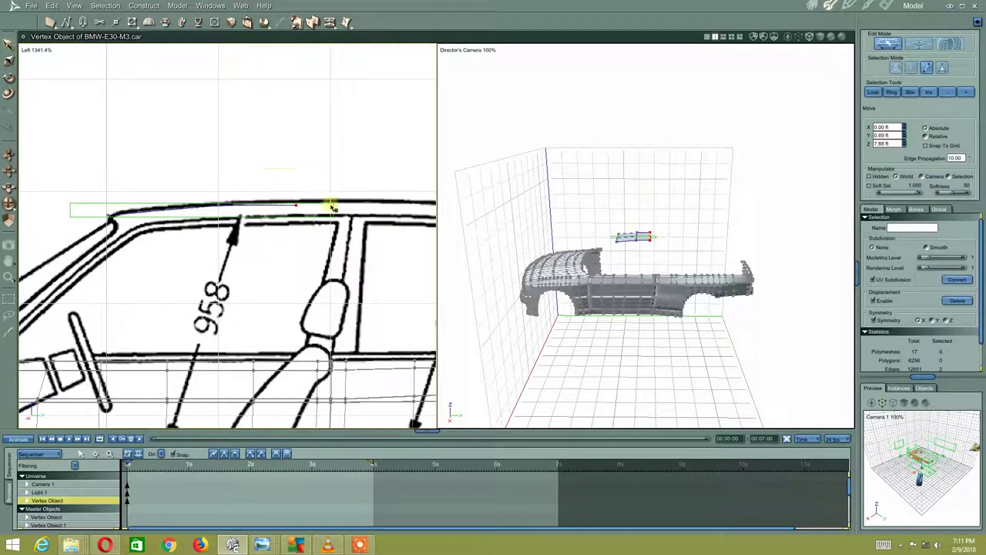
scroll(335, 201, down, 3)
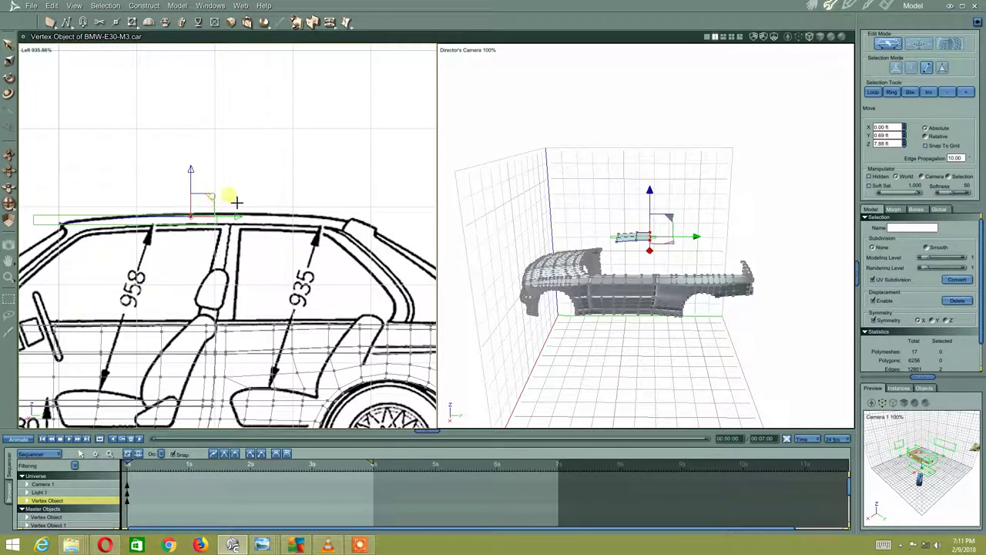
drag(236, 202, 375, 210)
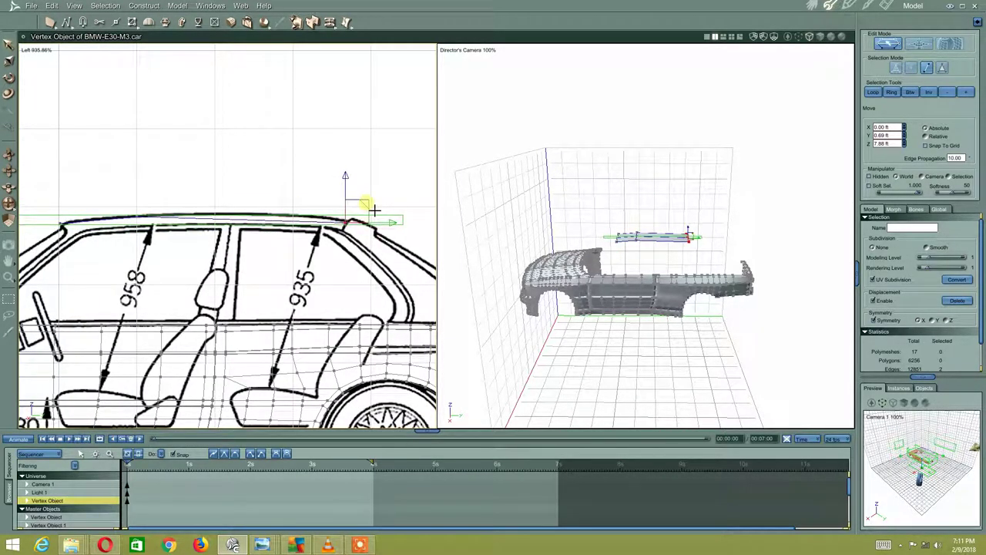
scroll(300, 200, right, 2)
drag(305, 204, 333, 209)
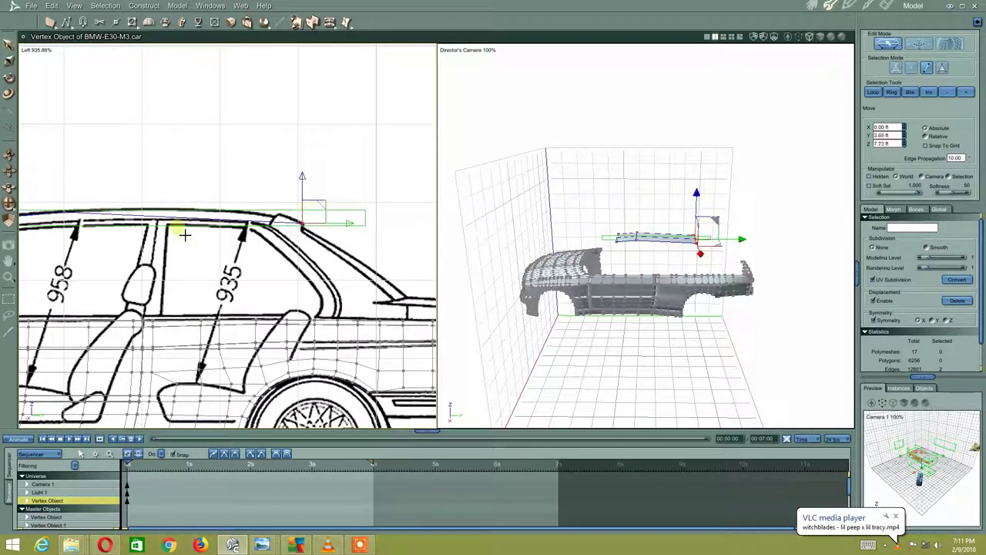
- Reposition the front roof vertex along the roofline, then show the top-view blueprint
middle_drag(182, 229, 259, 224)
drag(224, 160, 124, 225)
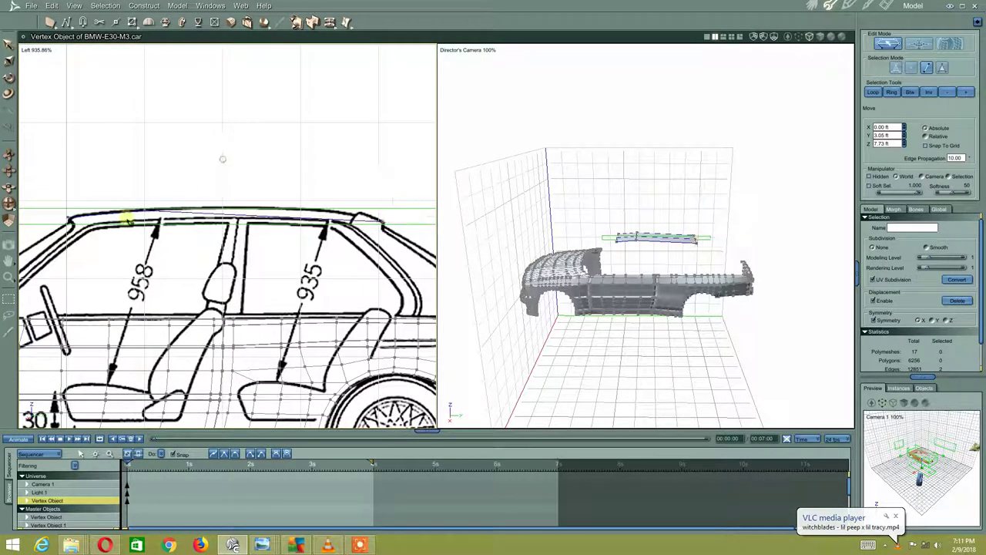
click(171, 194)
click(137, 219)
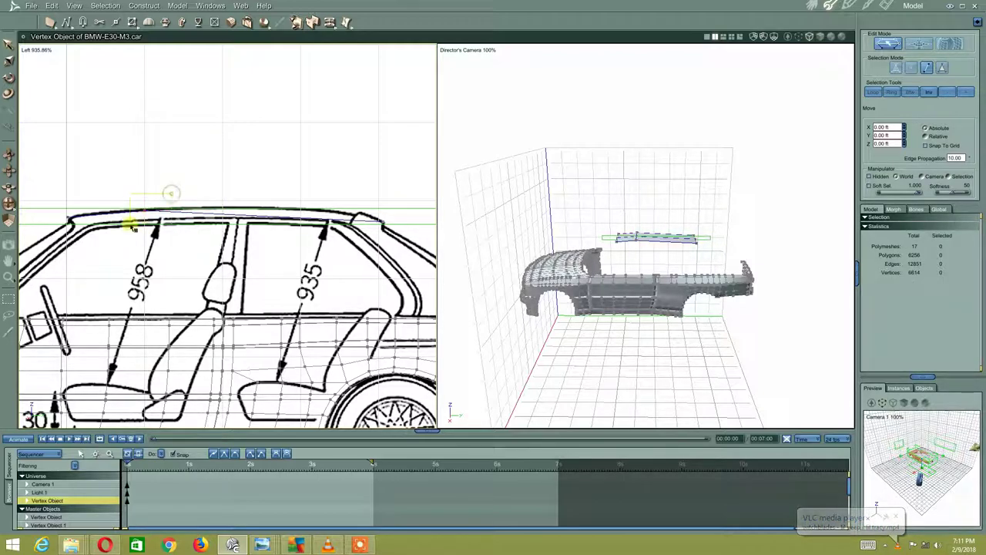
drag(175, 197, 249, 189)
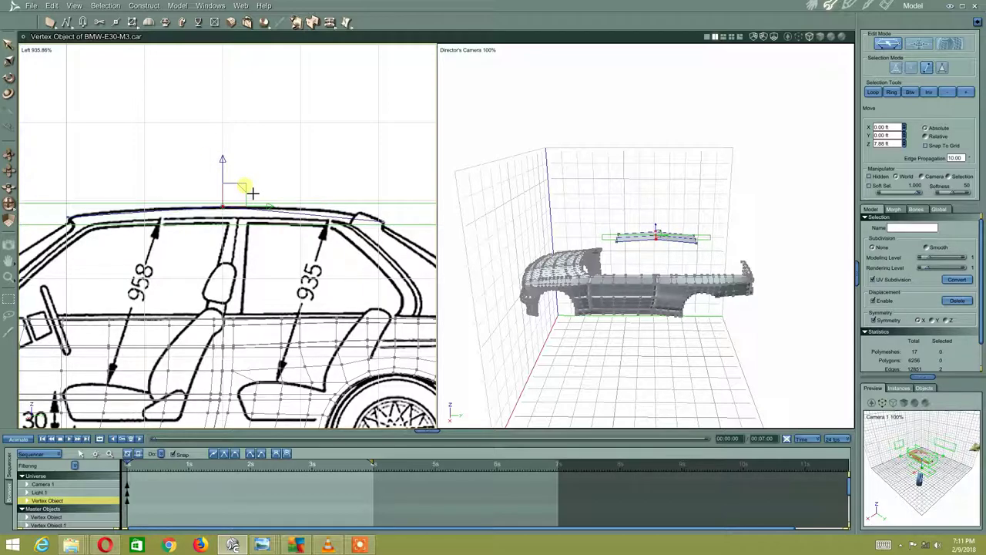
click(36, 51)
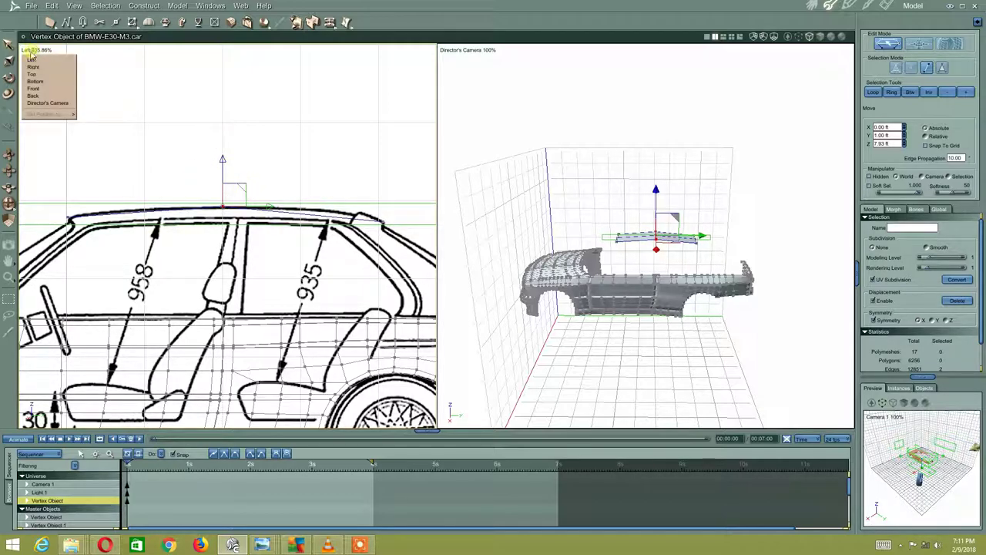
click(31, 69)
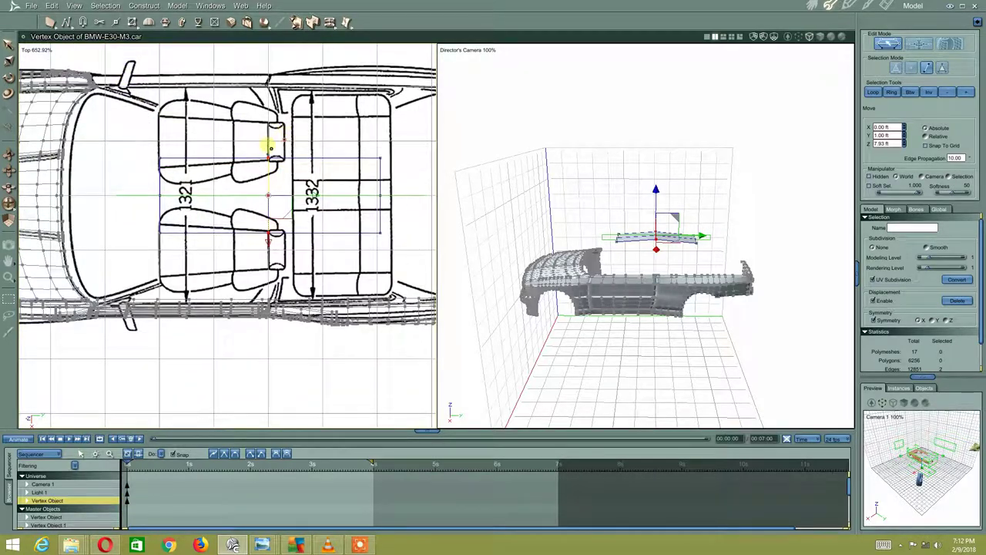
- Widen the roof patch symmetrically in top view to 1.51 ft, then deselect everything
click(336, 241)
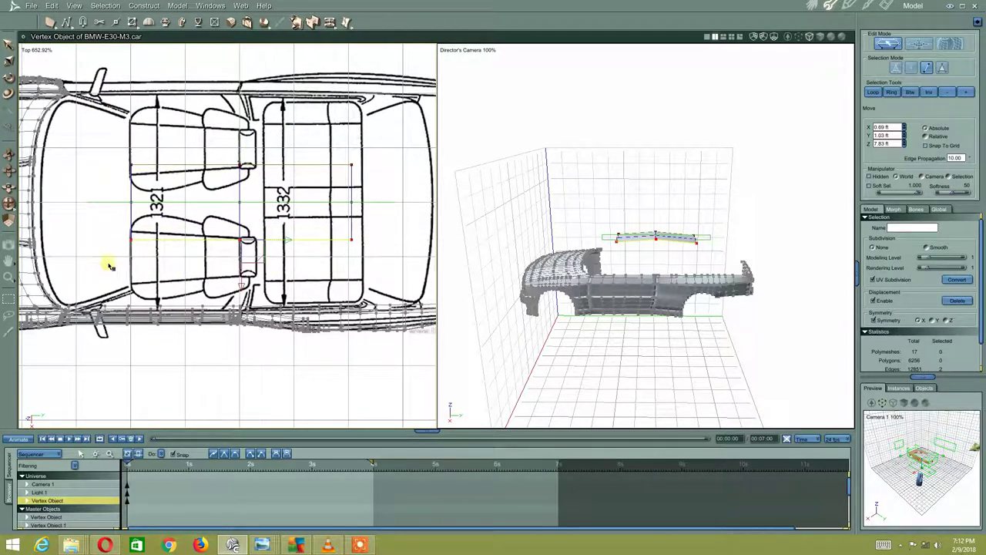
drag(239, 285, 228, 330)
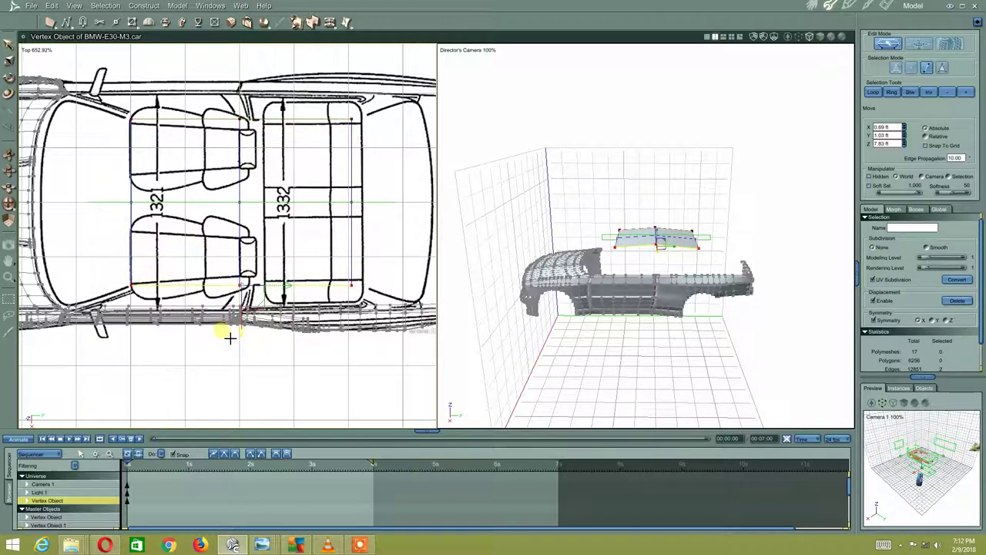
mouse_move(228, 330)
mouse_down()
mouse_move(239, 332)
mouse_move(225, 337)
mouse_up()
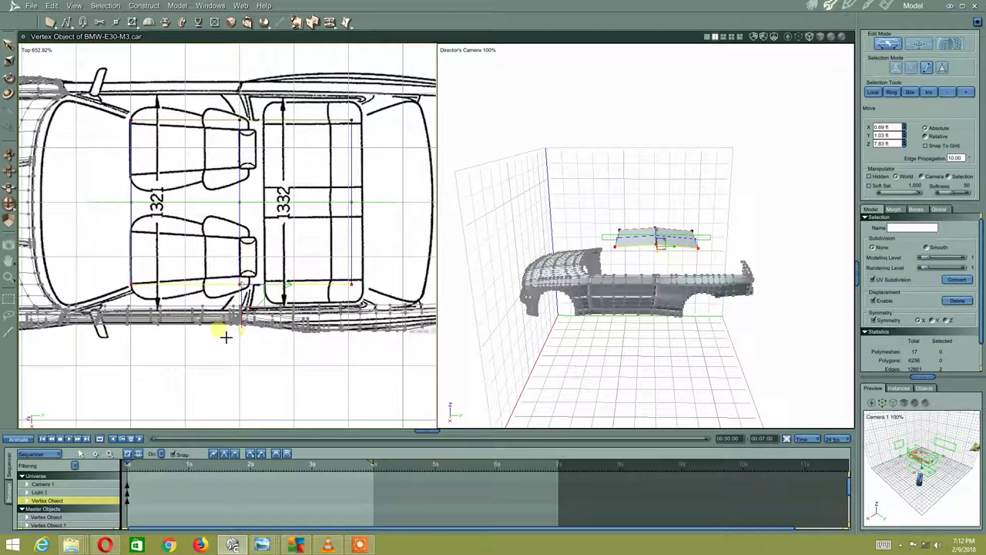
middle_drag(326, 262, 317, 266)
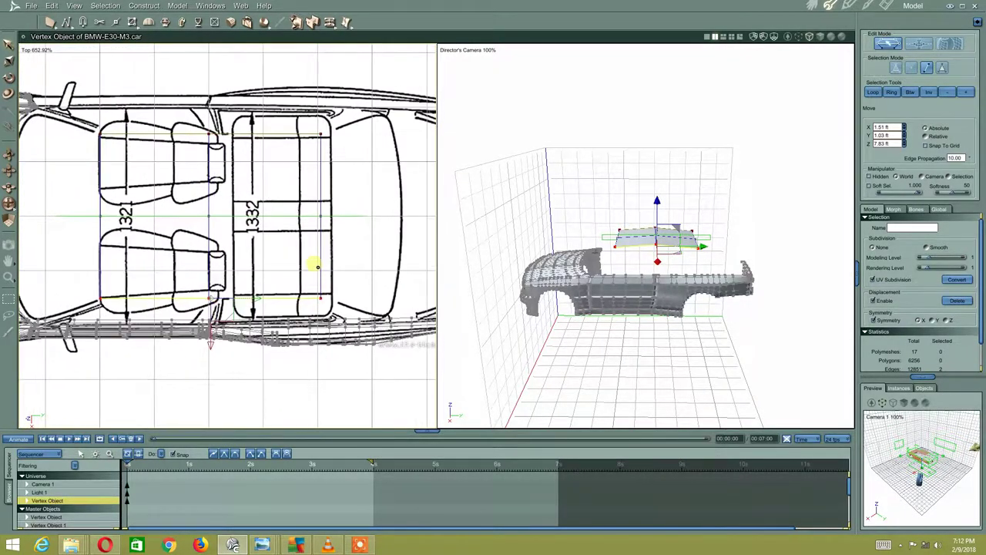
middle_drag(342, 233, 161, 221)
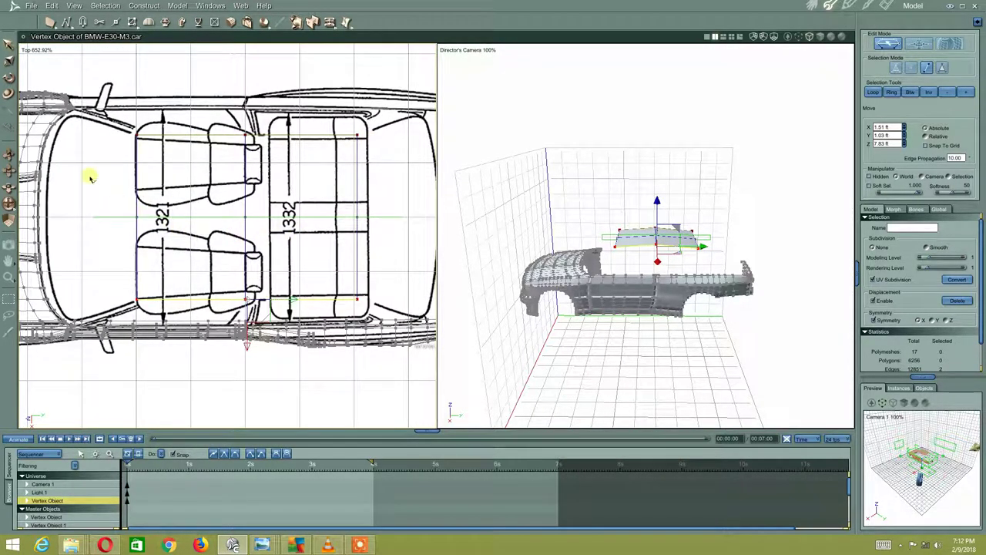
click(106, 198)
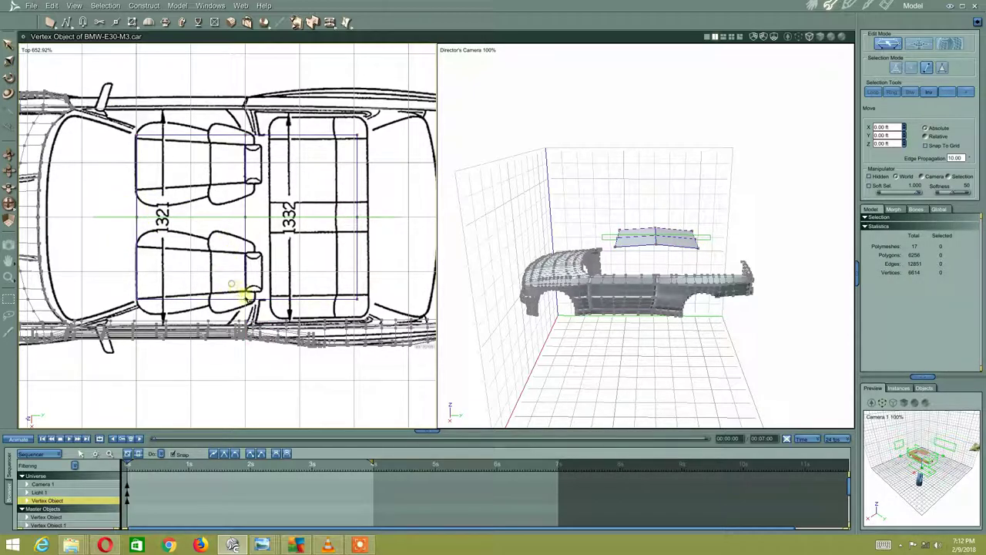
- With the Move tool, drag the first windshield base vertices onto the top-view outline
right_click(280, 264)
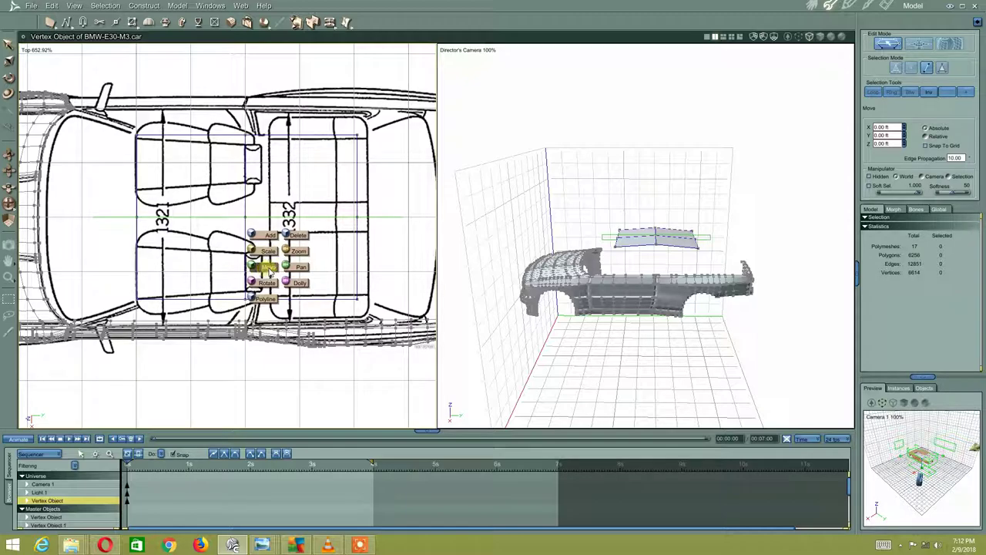
click(267, 267)
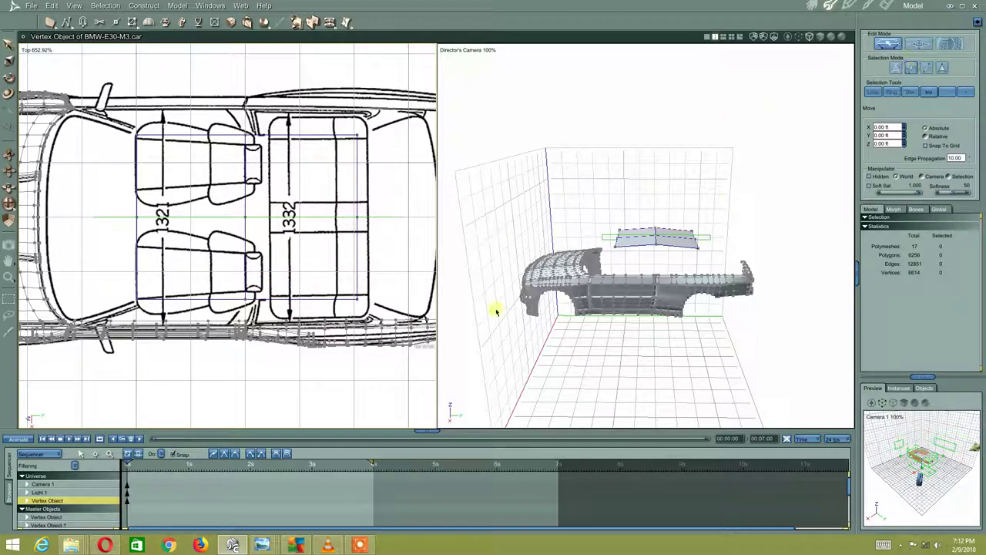
click(250, 295)
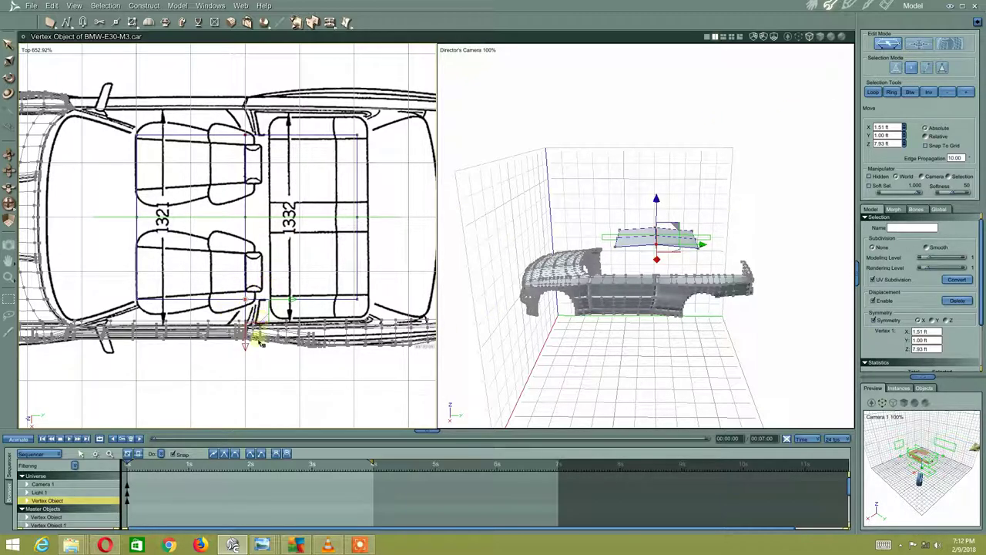
drag(252, 349, 251, 348)
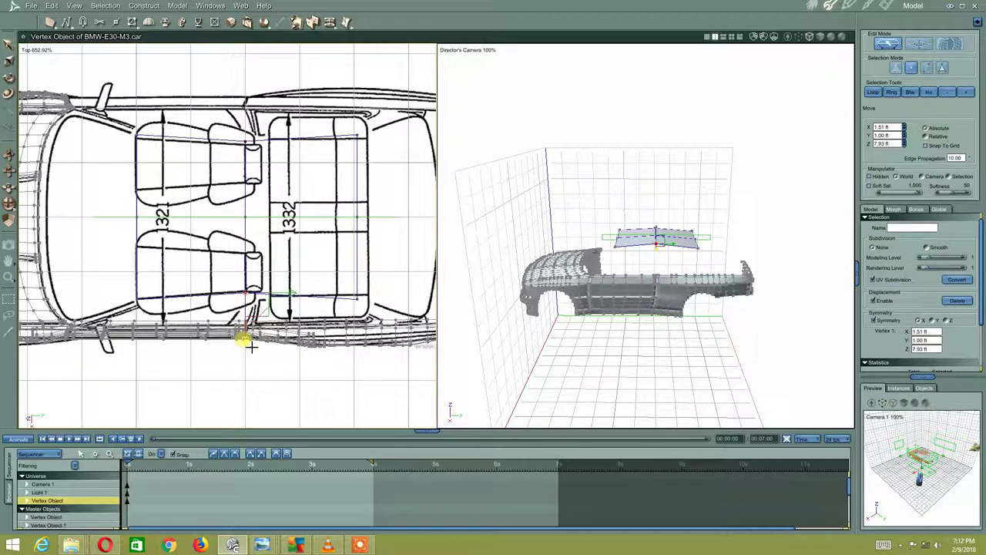
middle_drag(253, 282, 282, 275)
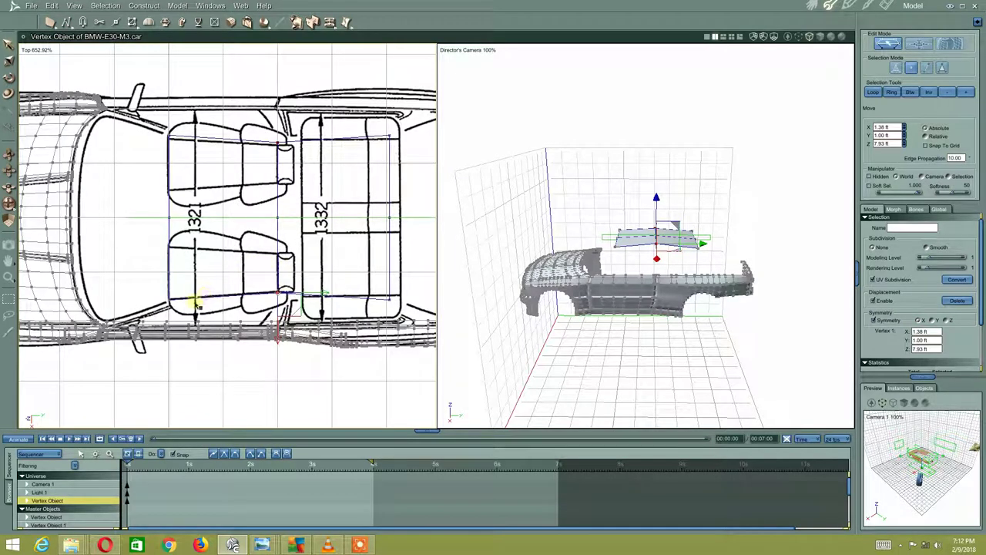
click(174, 330)
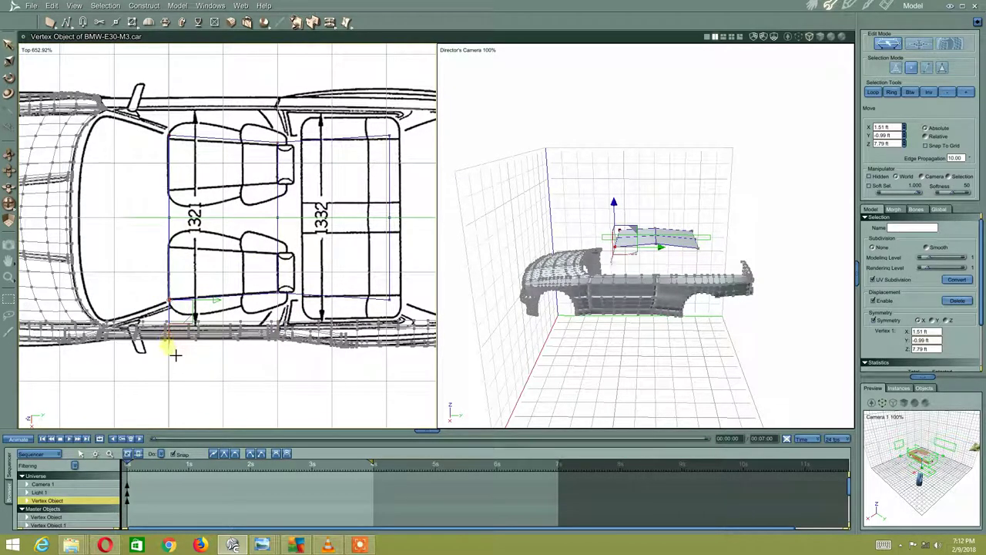
drag(174, 357, 164, 363)
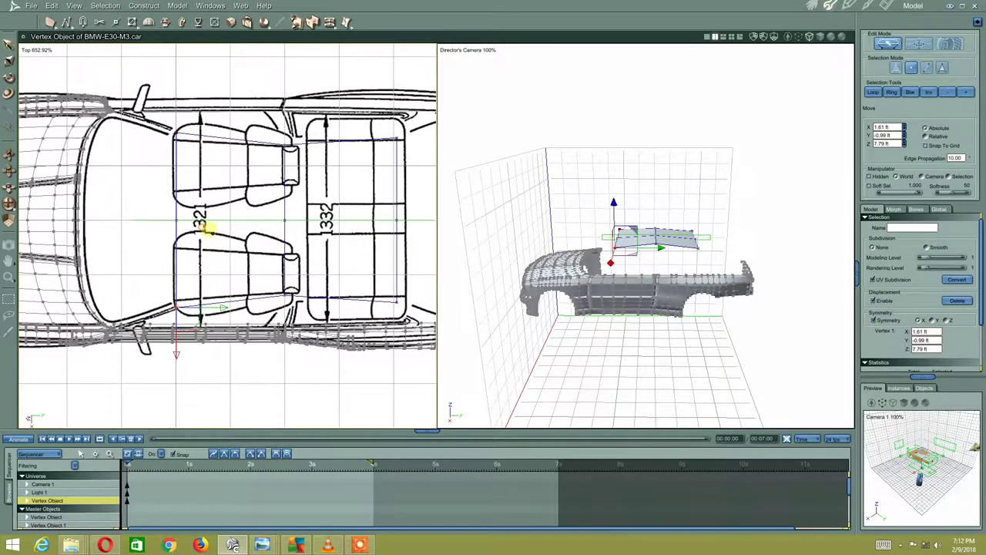
- Slide another base vertex along the outline and onto the car's centre line
middle_drag(203, 221, 222, 231)
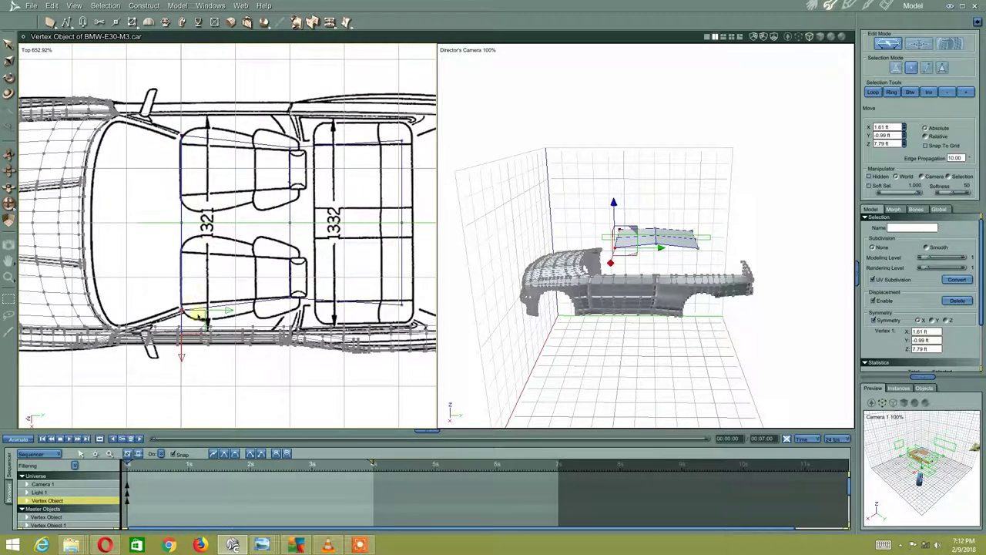
drag(209, 340, 219, 339)
mouse_move(346, 226)
middle_down()
mouse_move(242, 229)
mouse_move(305, 229)
middle_up()
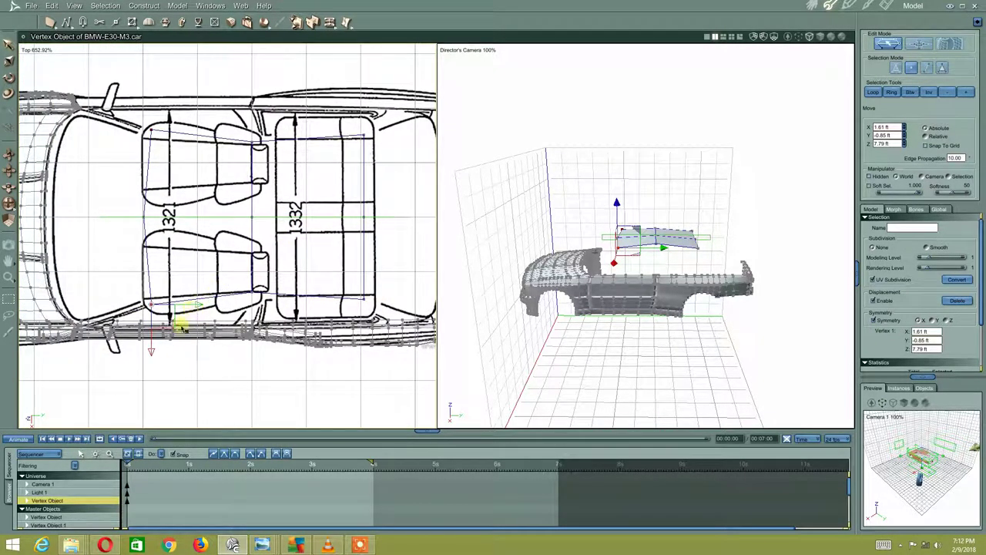
mouse_move(179, 336)
mouse_down()
mouse_move(187, 333)
mouse_move(176, 328)
mouse_up()
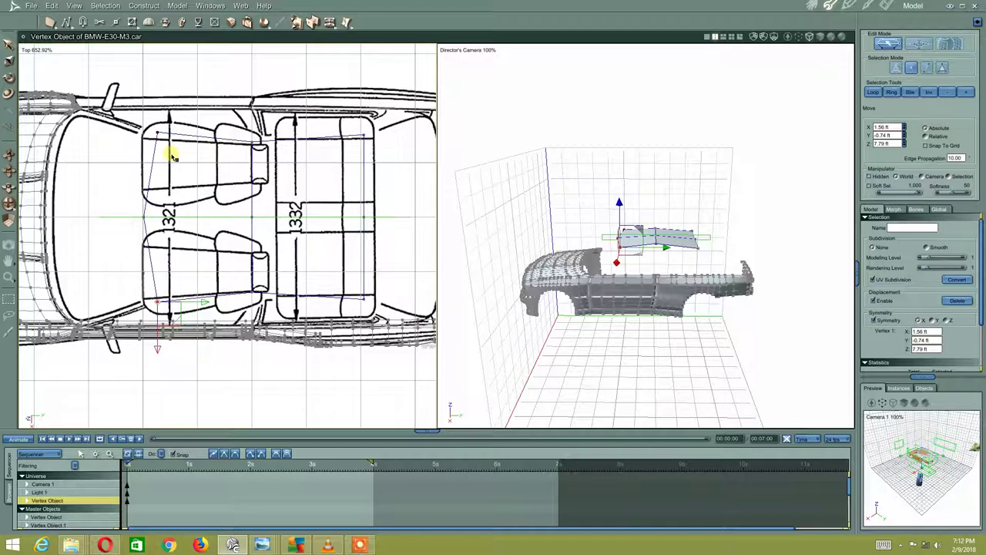
drag(145, 191, 150, 221)
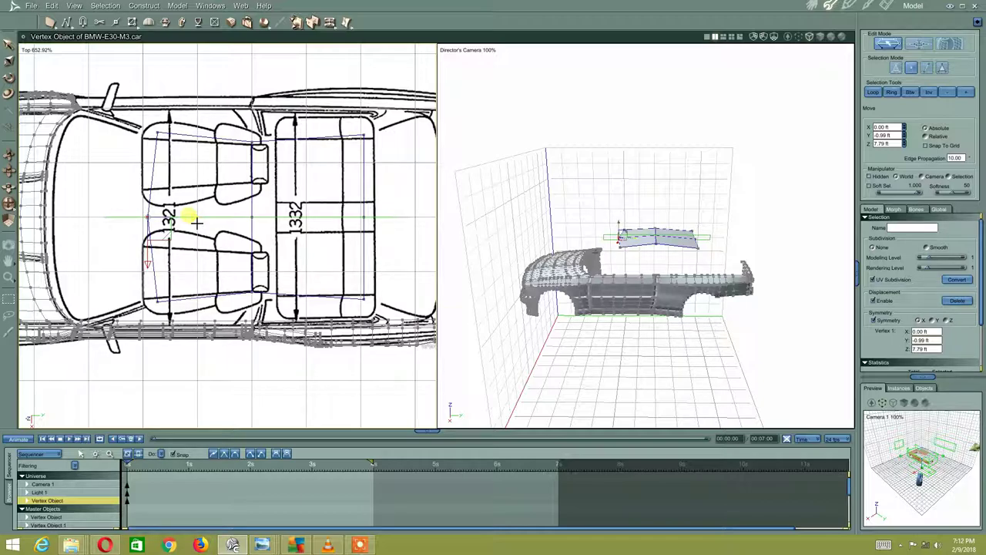
middle_drag(275, 183, 242, 190)
click(353, 205)
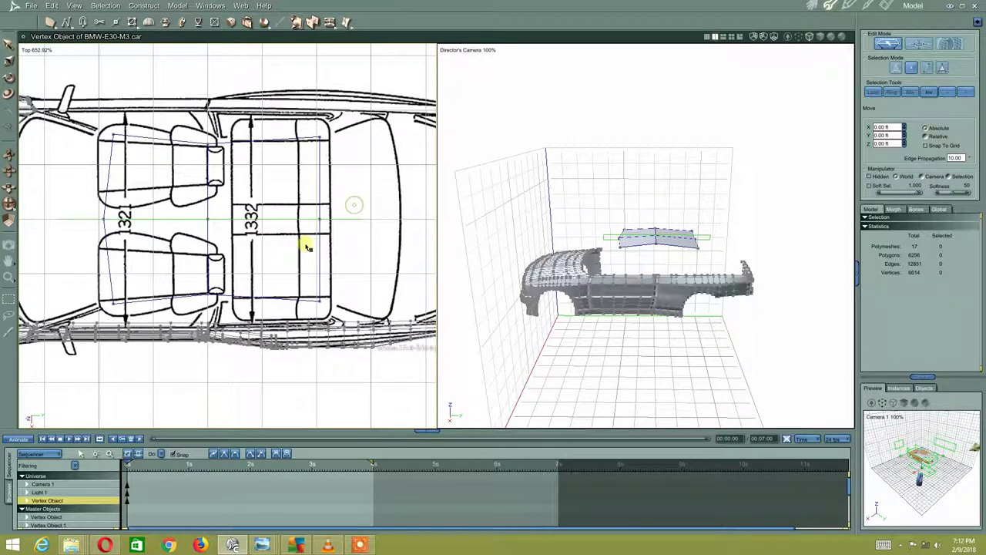
- Align the frame's side corner and centre-line vertices with the outline, one at 2.90 ft Y
click(319, 220)
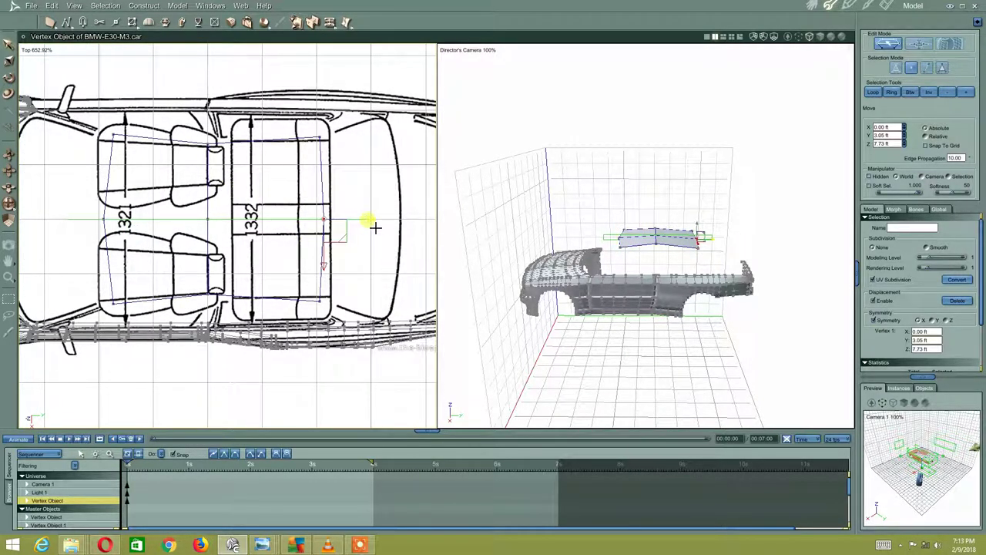
click(329, 304)
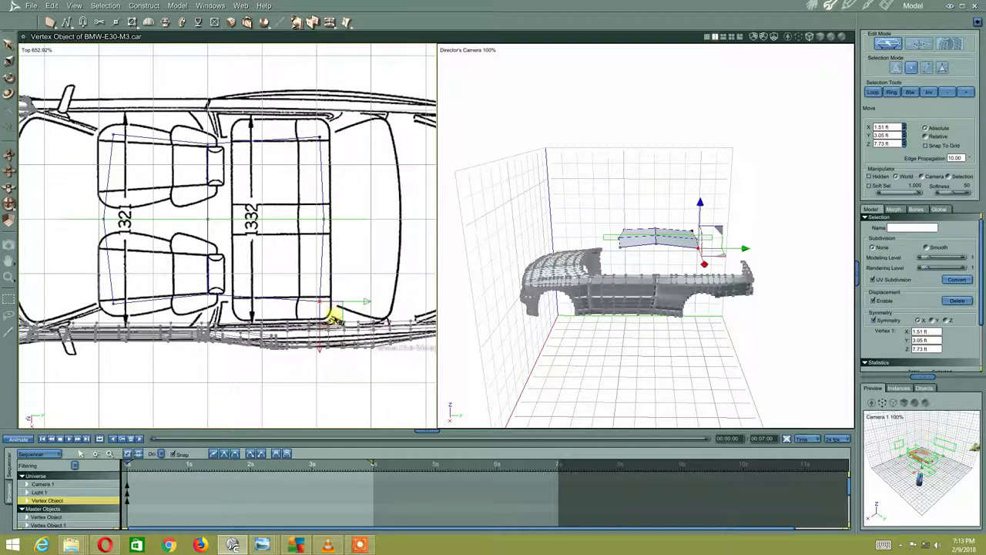
mouse_move(336, 319)
mouse_down()
mouse_move(329, 315)
mouse_move(329, 326)
mouse_up()
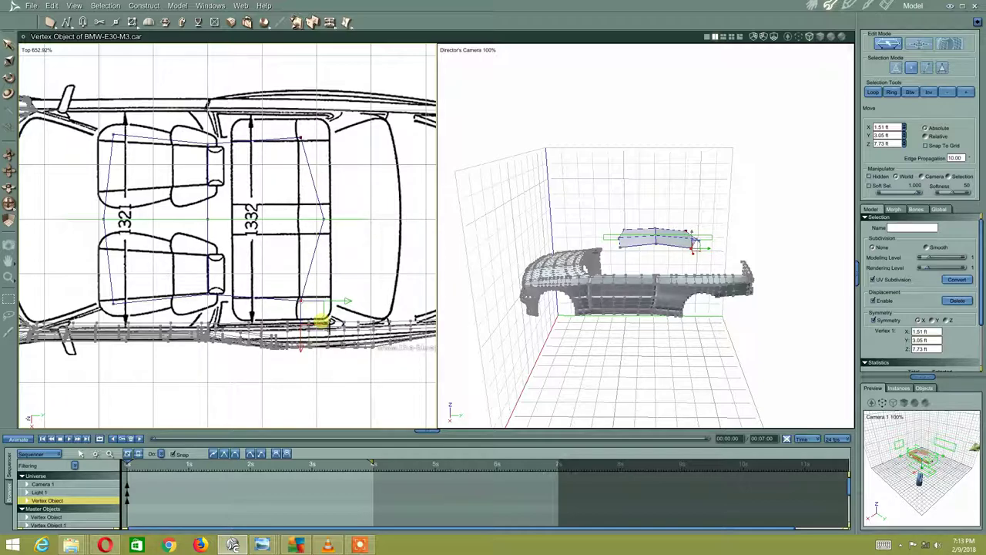
click(368, 203)
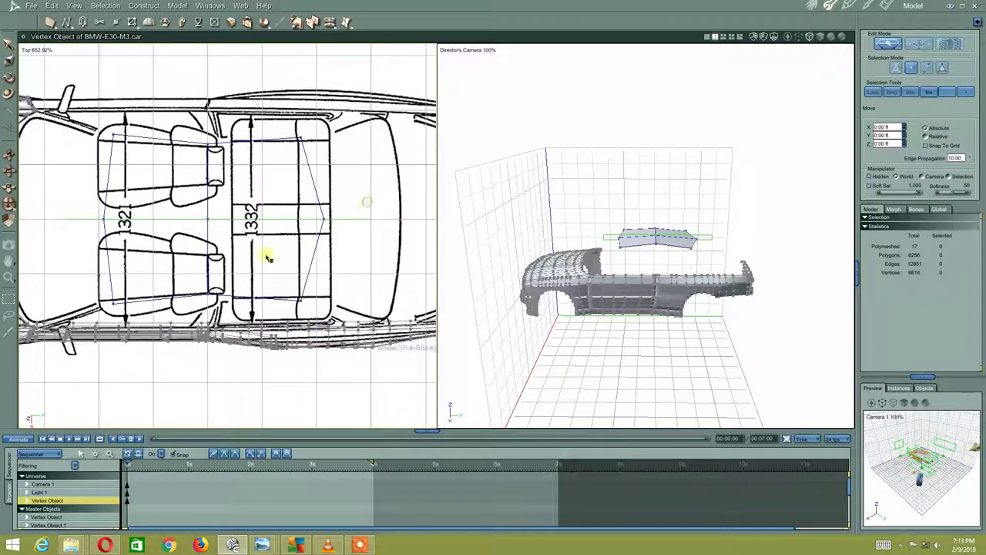
click(323, 221)
drag(377, 226, 368, 231)
middle_drag(378, 180, 390, 187)
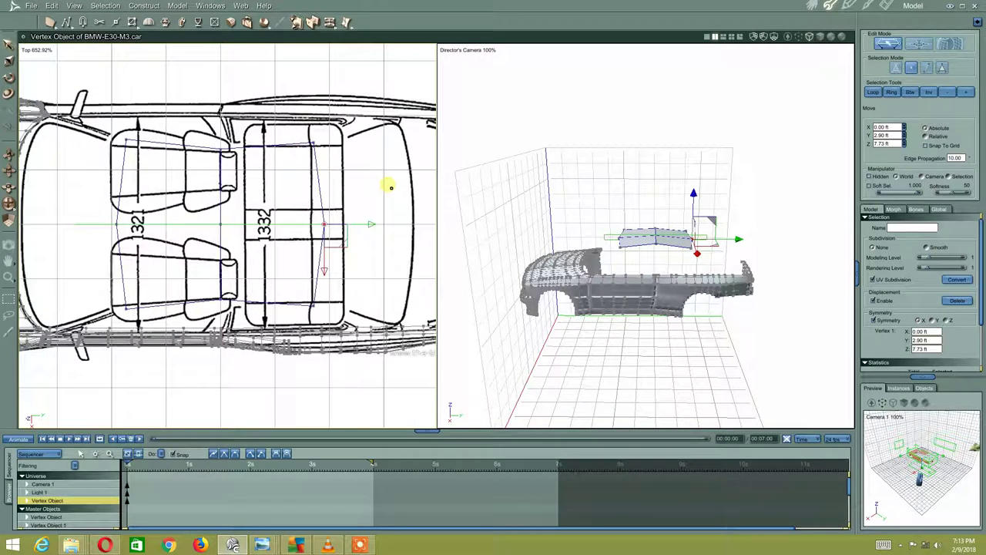
- Return the viewport to Left view and raise a roof vertex onto the blueprint roofline
click(35, 50)
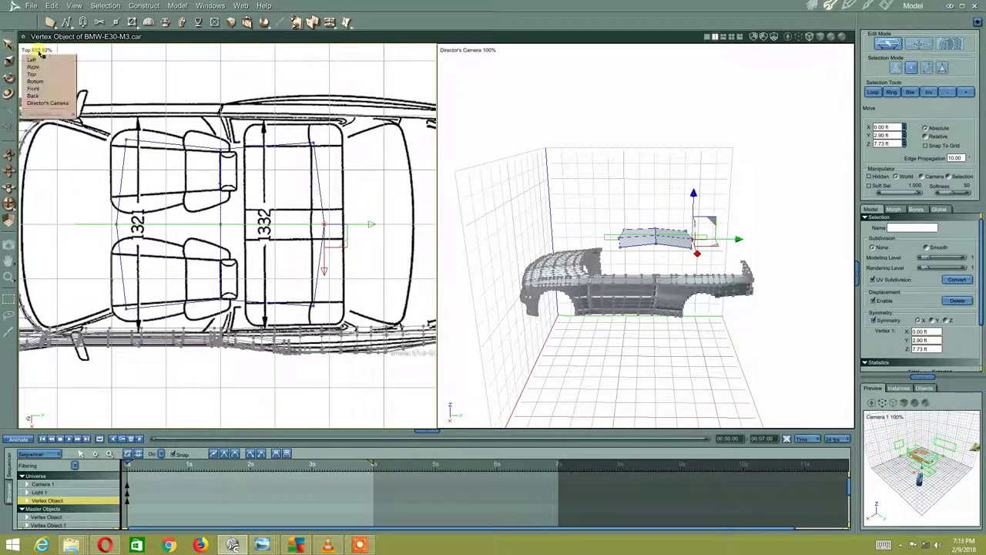
click(38, 66)
middle_drag(253, 137, 154, 127)
click(282, 219)
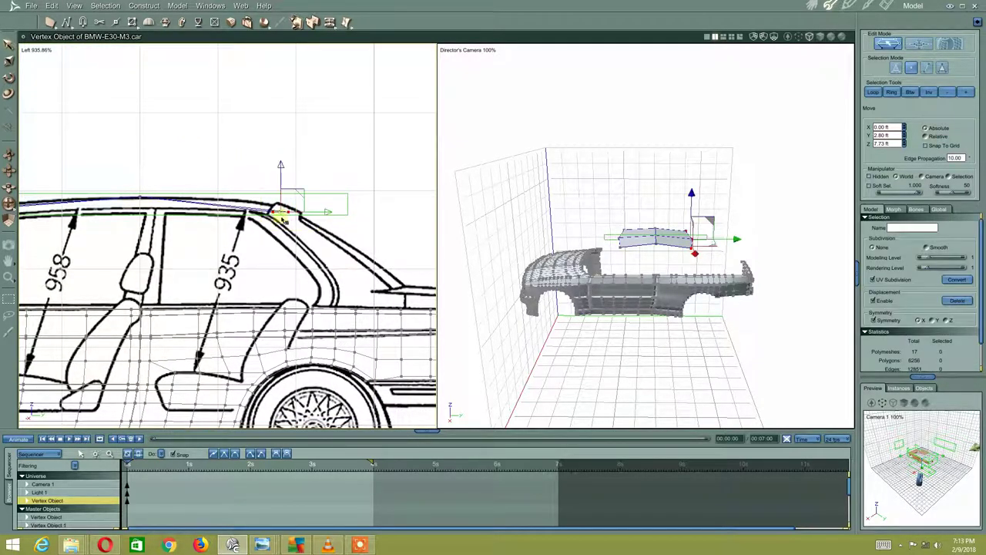
drag(311, 201, 318, 197)
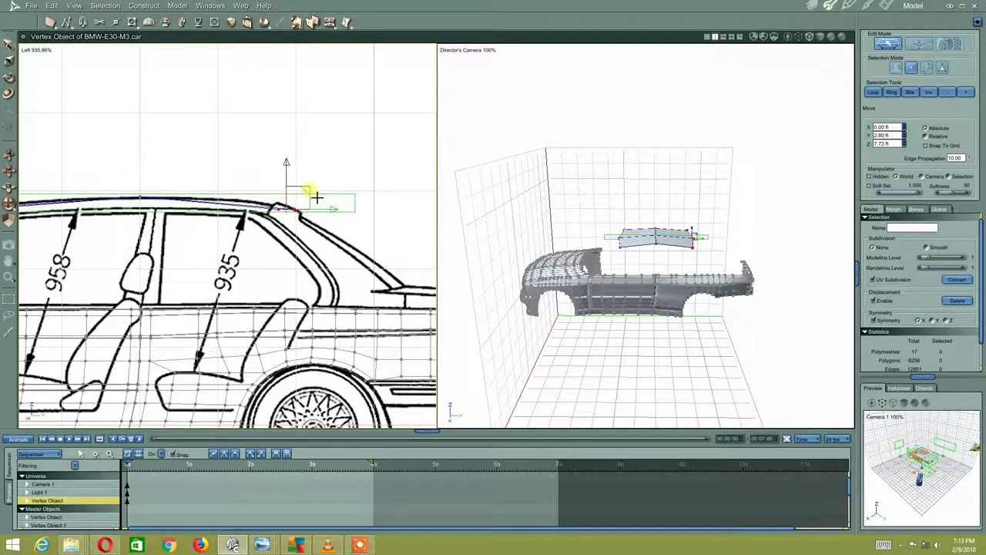
- Place the windshield-edge roof vertex on the roofline at -0.86 ft Y, 7.79 ft Z
middle_drag(193, 220, 371, 202)
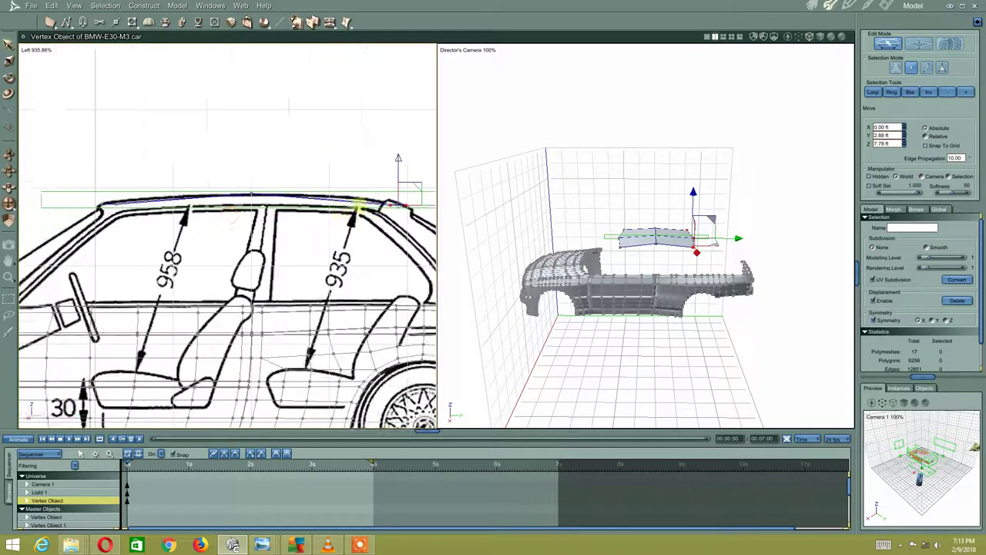
click(130, 164)
click(180, 215)
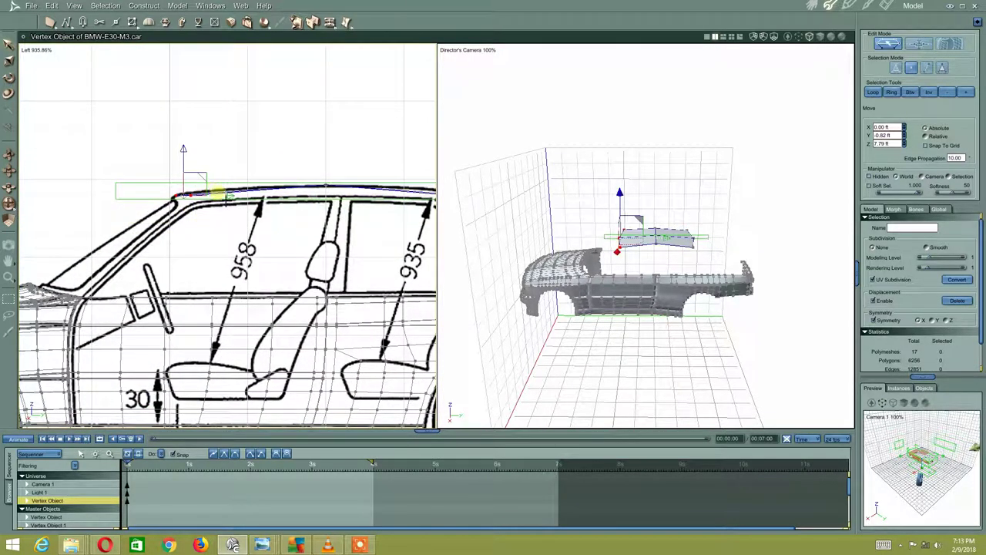
drag(231, 201, 230, 202)
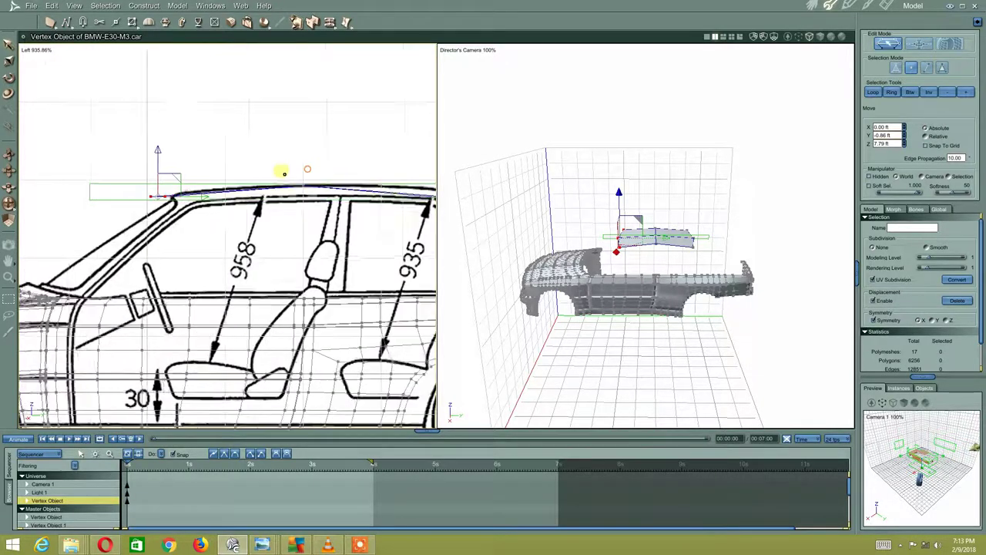
middle_drag(316, 171, 256, 179)
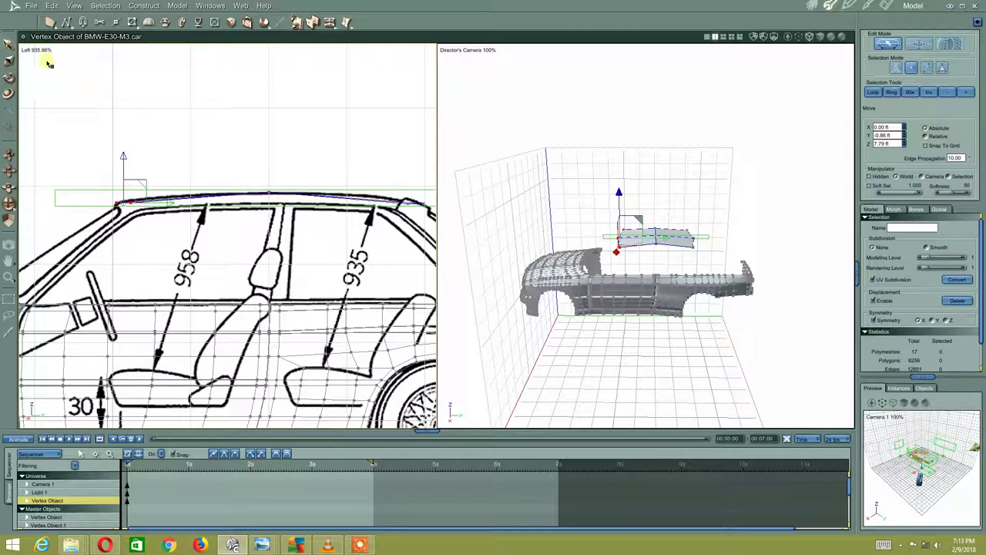
mouse_move(566, 277)
middle_down()
mouse_move(599, 279)
mouse_move(654, 249)
mouse_move(627, 279)
mouse_move(639, 268)
mouse_move(616, 278)
middle_up()
scroll(638, 257, up, 2)
scroll(633, 265, up, 2)
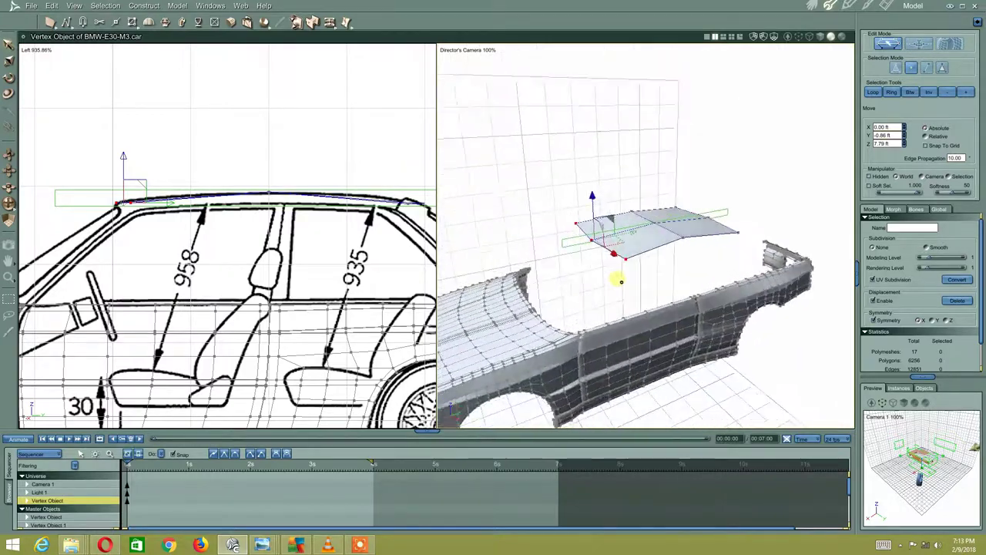
- Lower two roof-corner vertices toward the side-blueprint roof line
click(693, 229)
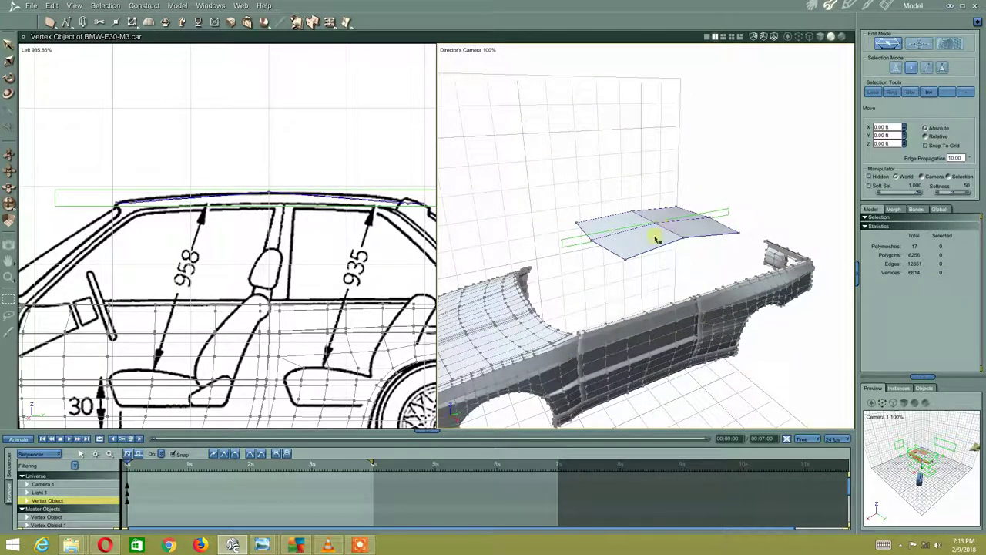
click(626, 258)
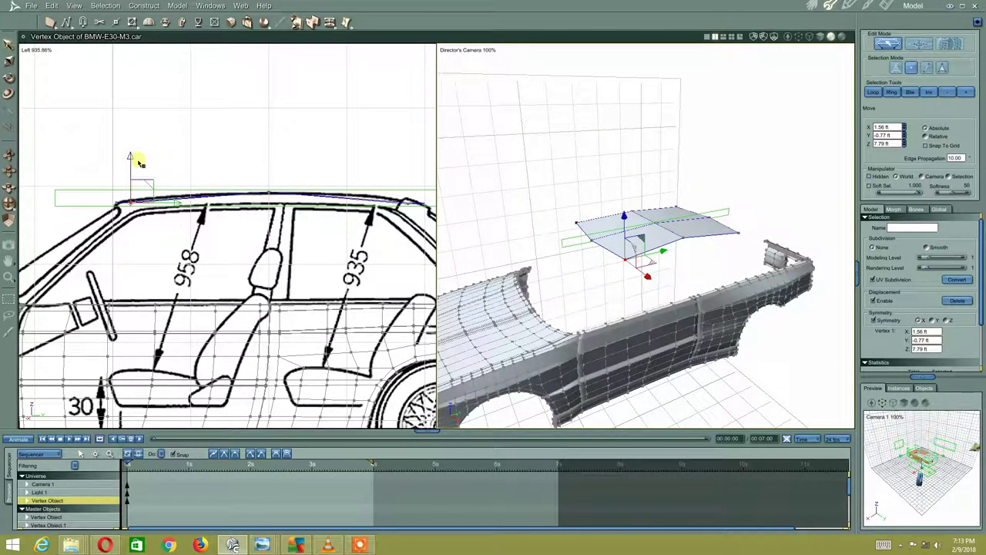
drag(140, 163, 132, 167)
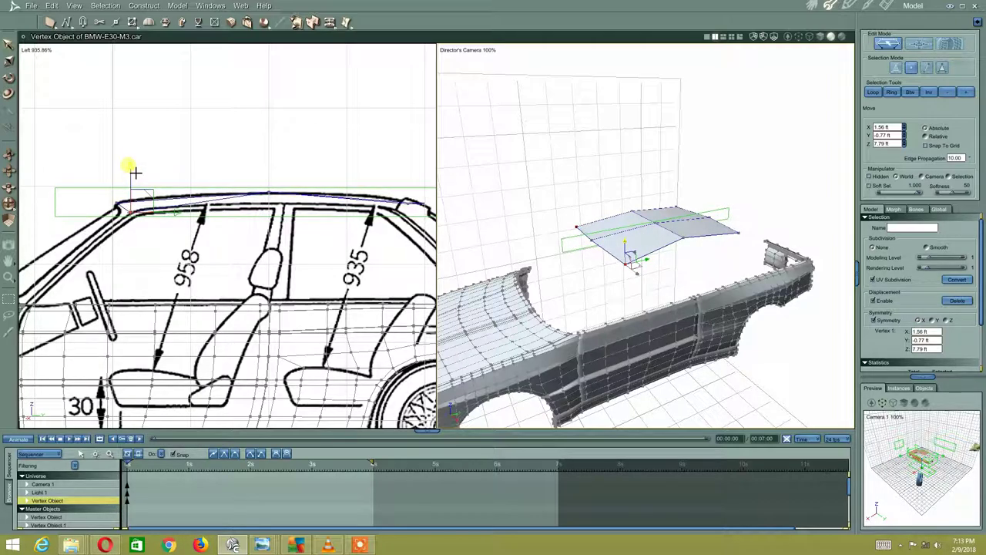
drag(352, 214, 256, 211)
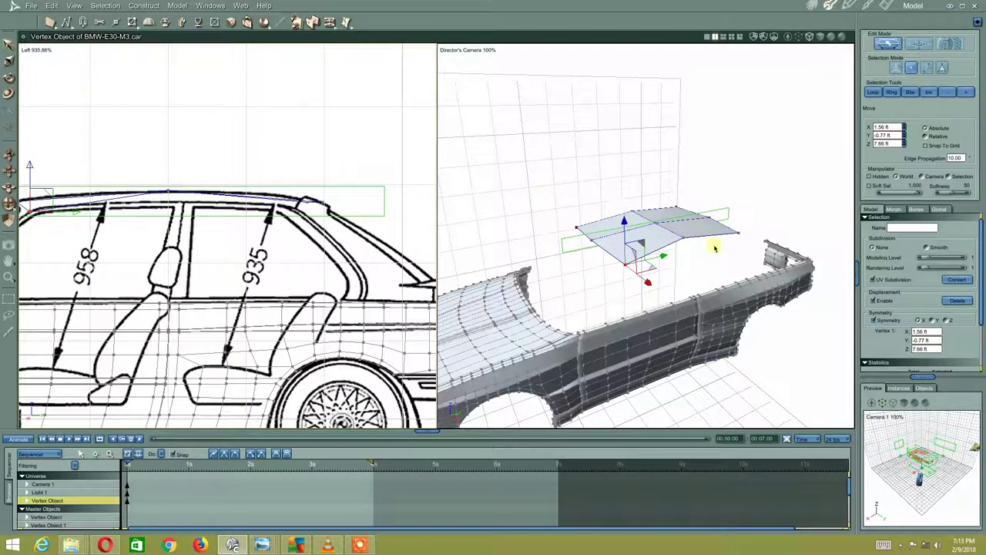
click(737, 234)
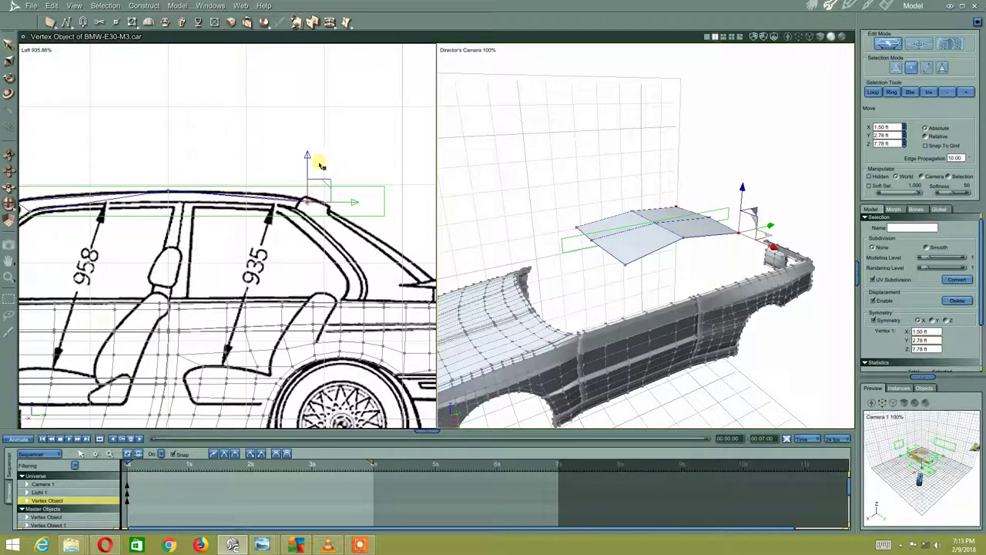
drag(315, 161, 301, 169)
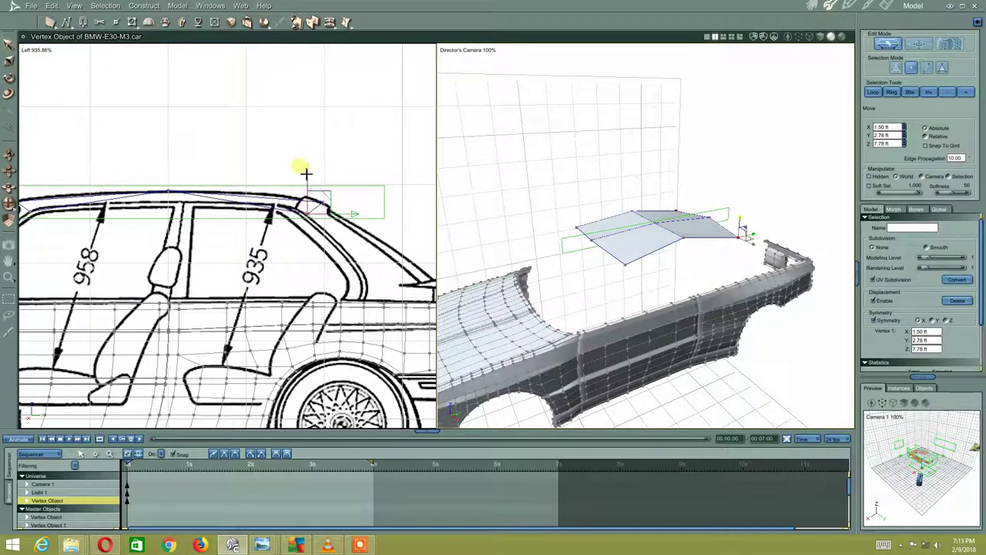
- Settle the remaining centre-line roof vertices on the roof line, the last at 1.19 ft Y, 7.86 ft Z
click(683, 237)
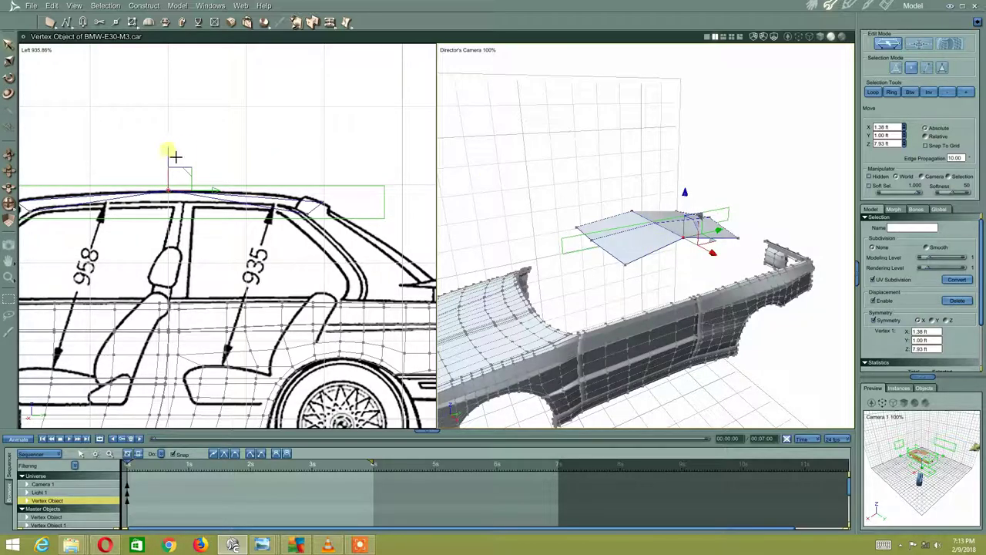
drag(176, 157, 167, 161)
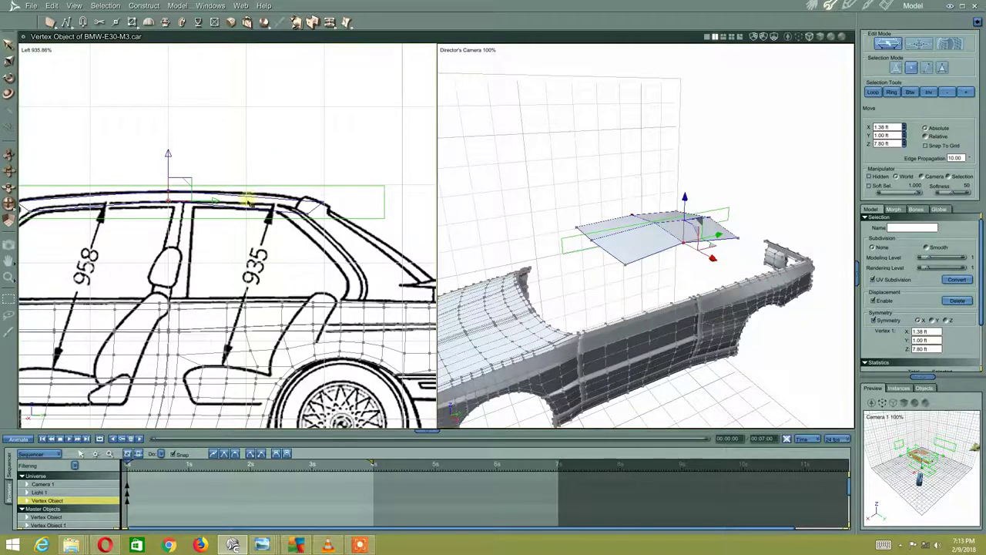
drag(228, 208, 242, 210)
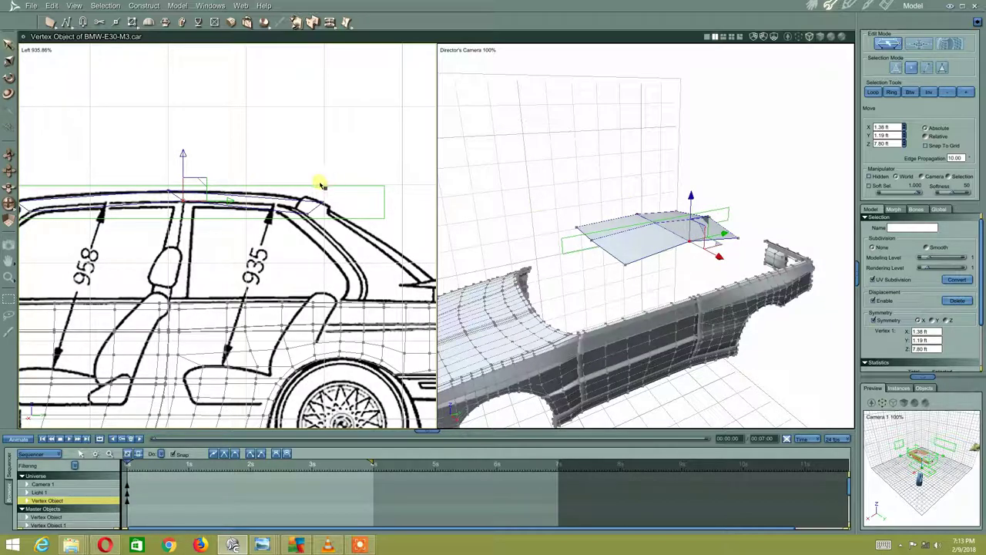
mouse_move(194, 145)
mouse_down()
mouse_move(152, 196)
mouse_move(231, 199)
mouse_up()
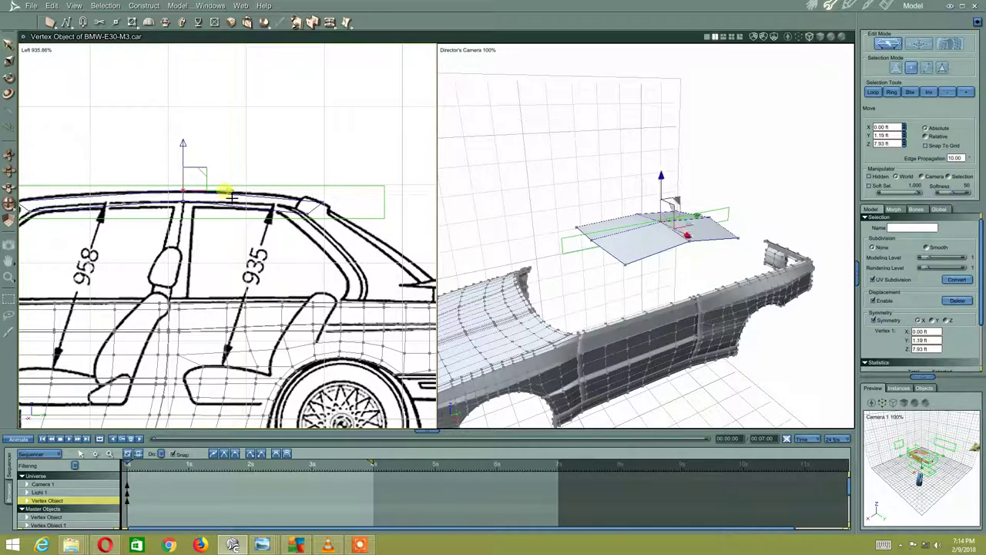
drag(231, 199, 291, 205)
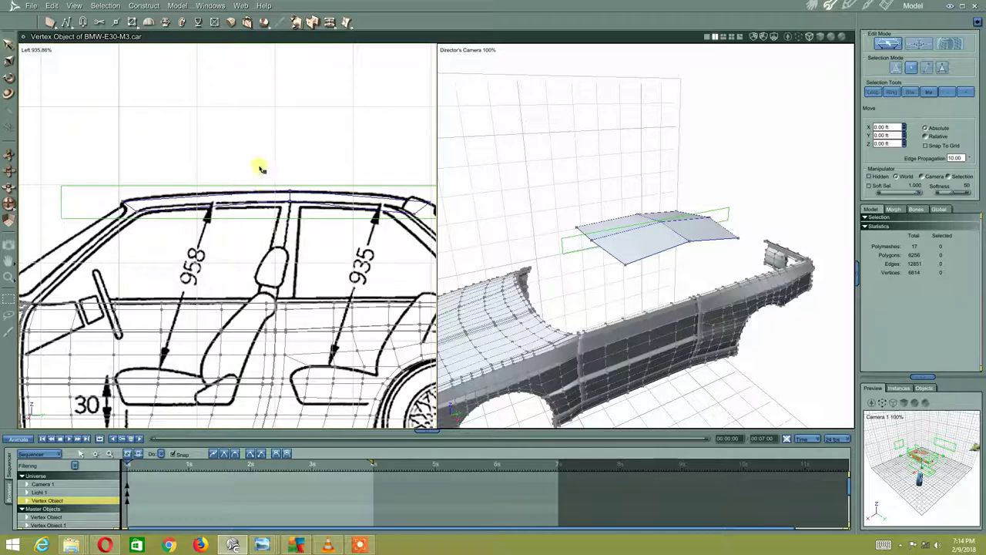
drag(260, 165, 297, 221)
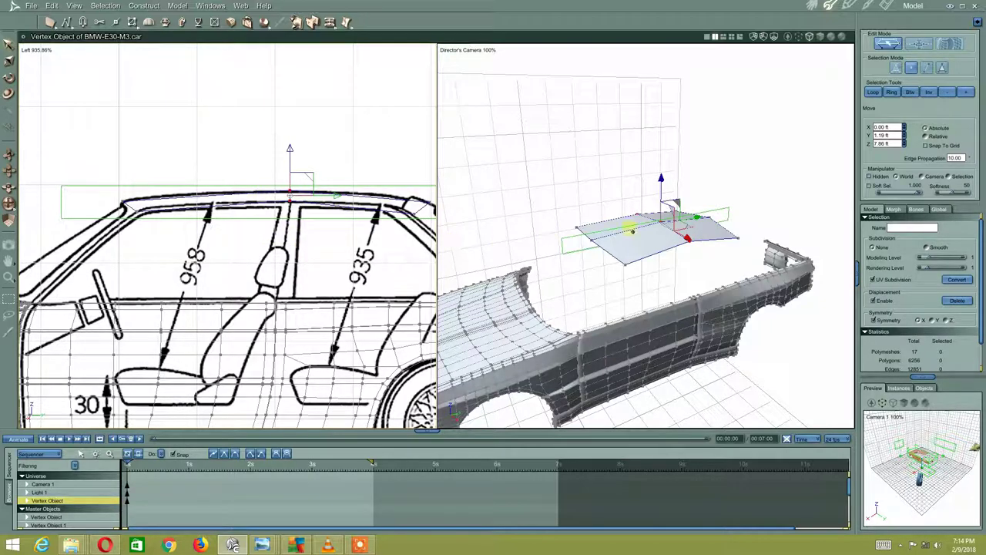
mouse_move(632, 229)
middle_down()
mouse_move(704, 260)
mouse_move(674, 284)
mouse_move(694, 265)
mouse_move(643, 257)
mouse_move(621, 277)
mouse_move(612, 182)
middle_up()
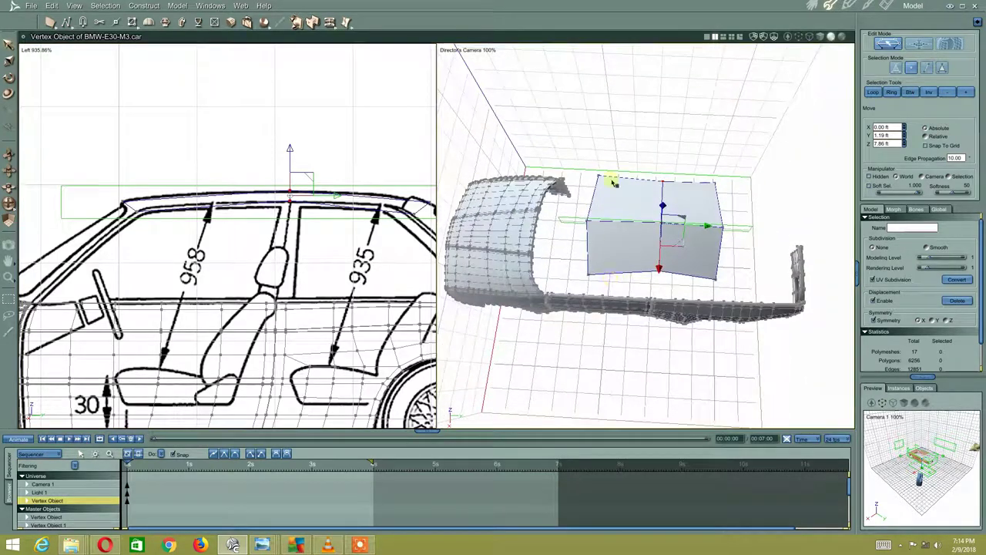
- Add auto-linked vertices along the roof patch edges, cutting it into a grid (6629 vertices)
click(623, 116)
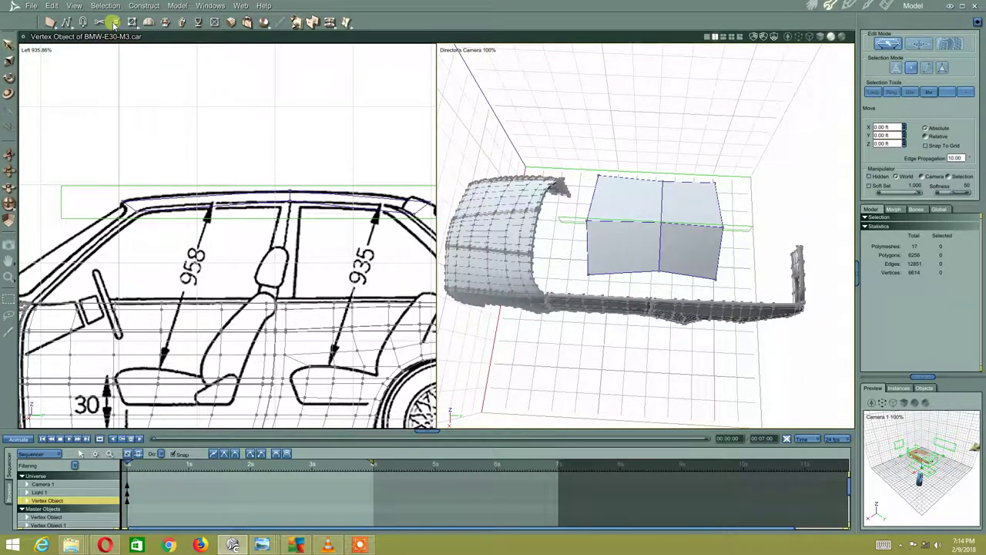
click(114, 23)
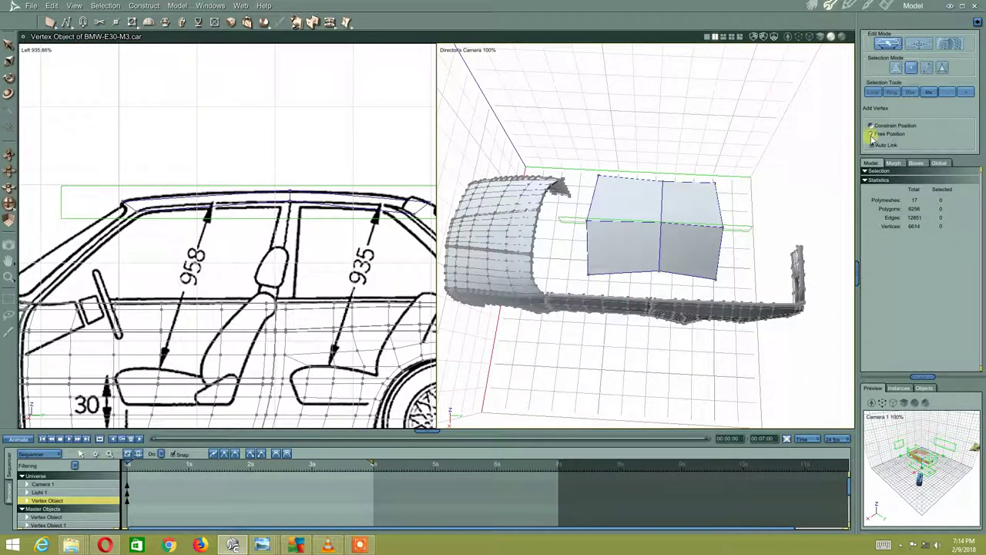
click(587, 250)
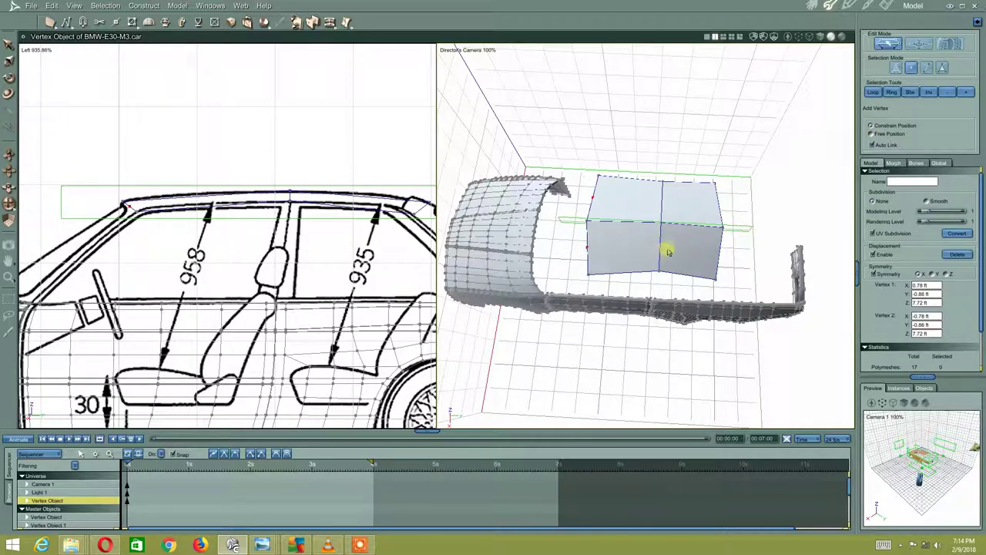
click(661, 249)
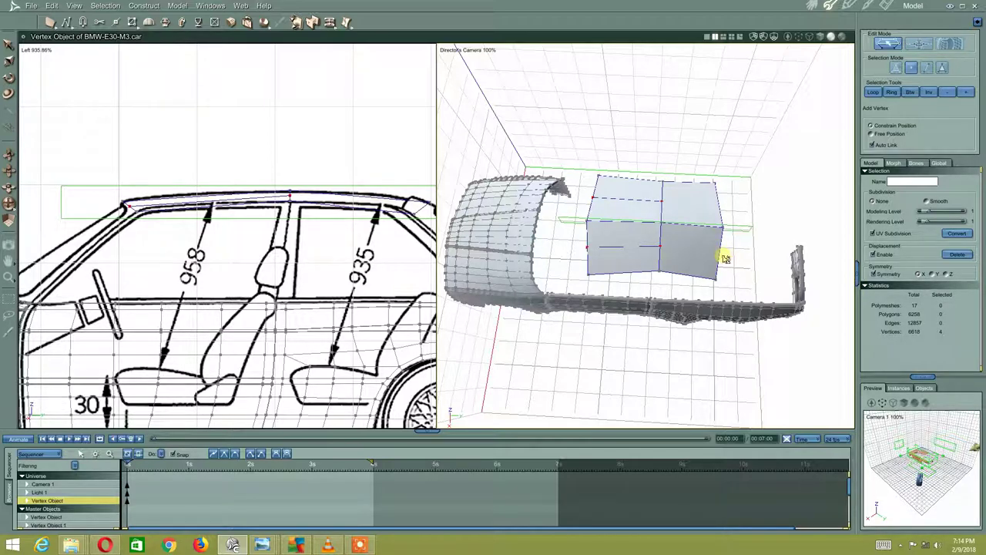
click(720, 253)
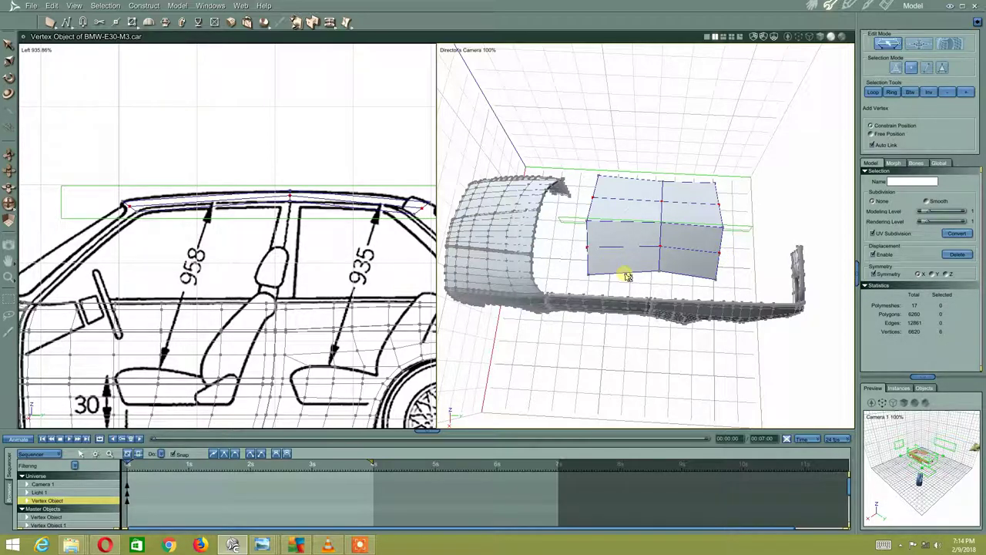
click(625, 222)
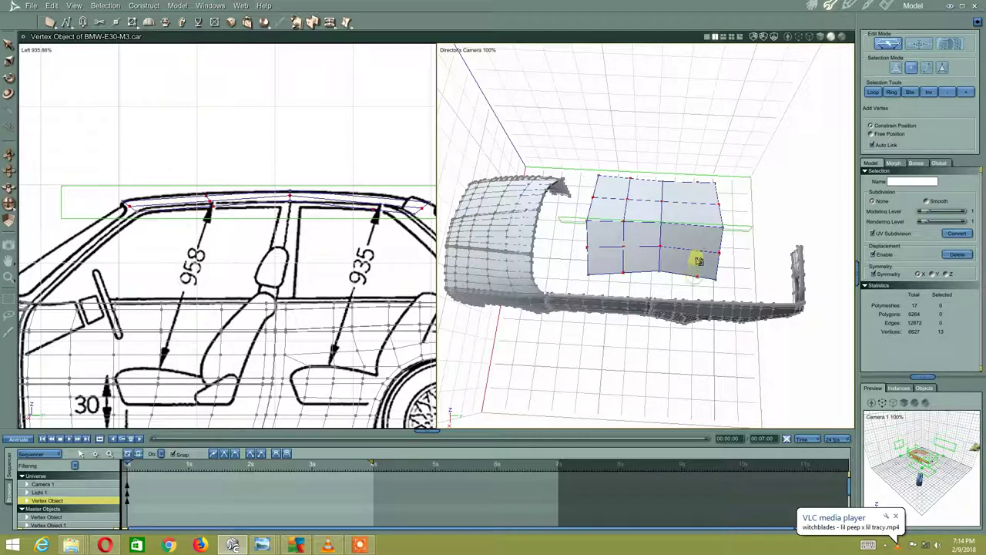
key(ctrl+z)
click(689, 276)
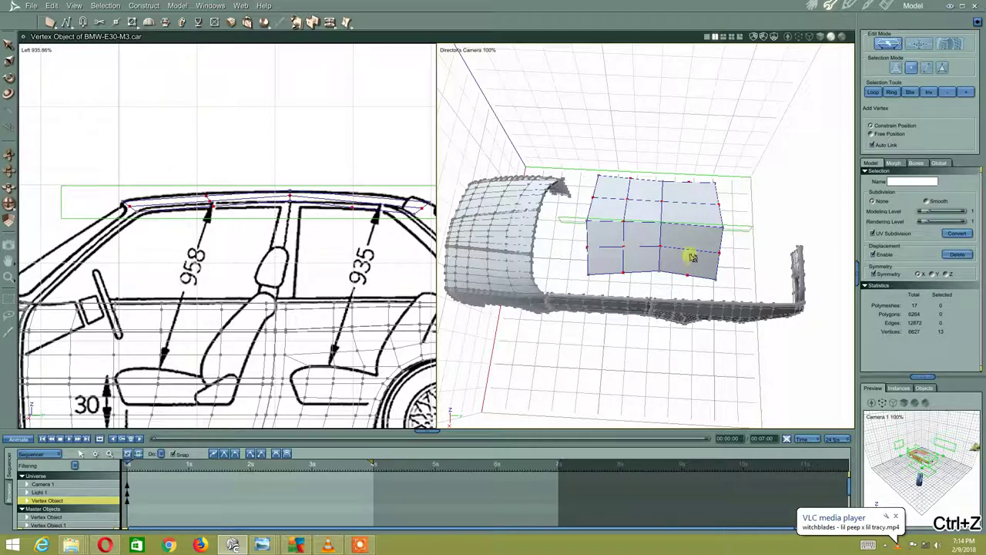
click(690, 252)
click(689, 226)
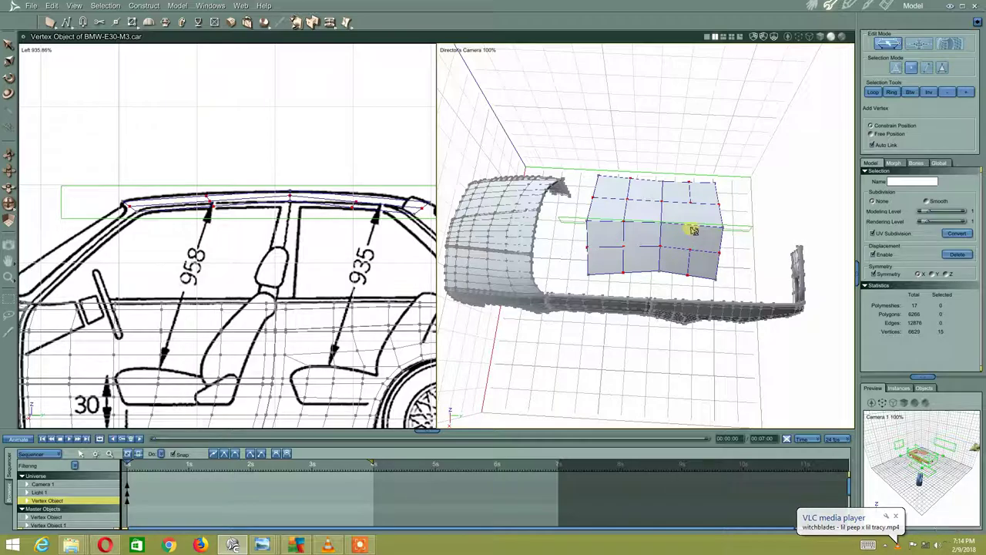
- Move the new vertices sideways and up to curve the patch, to 0.73, 1.01, 7.82 ft
right_click(304, 220)
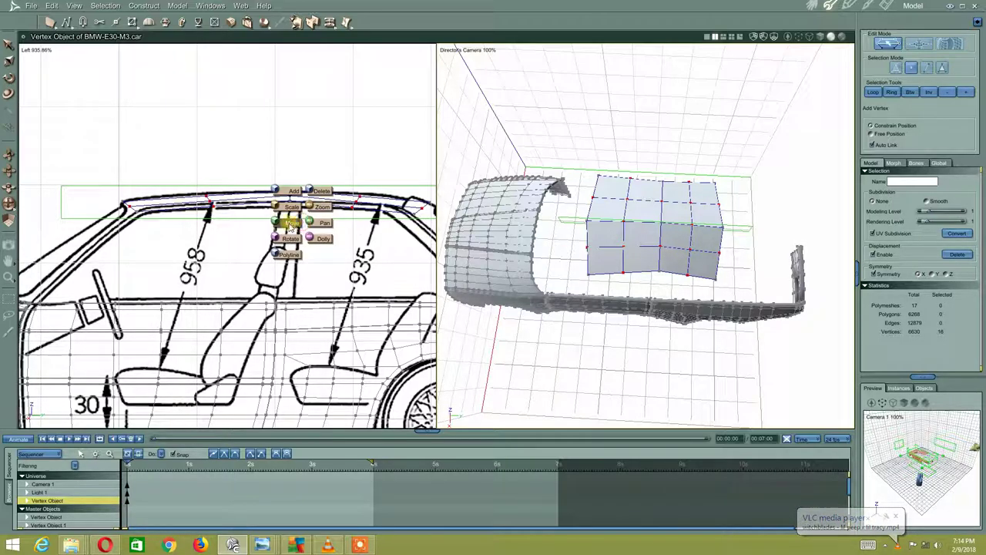
click(297, 222)
mouse_move(610, 244)
middle_down()
mouse_move(654, 209)
mouse_move(685, 223)
mouse_move(665, 247)
mouse_move(673, 227)
middle_up()
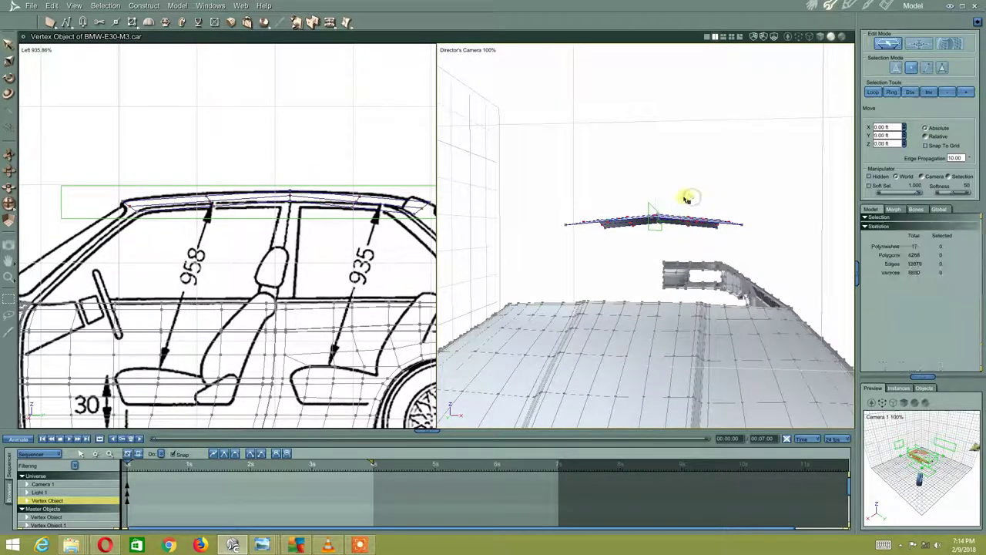
mouse_move(687, 194)
mouse_down()
mouse_move(689, 216)
mouse_move(707, 231)
mouse_up()
middle_drag(708, 231, 683, 187)
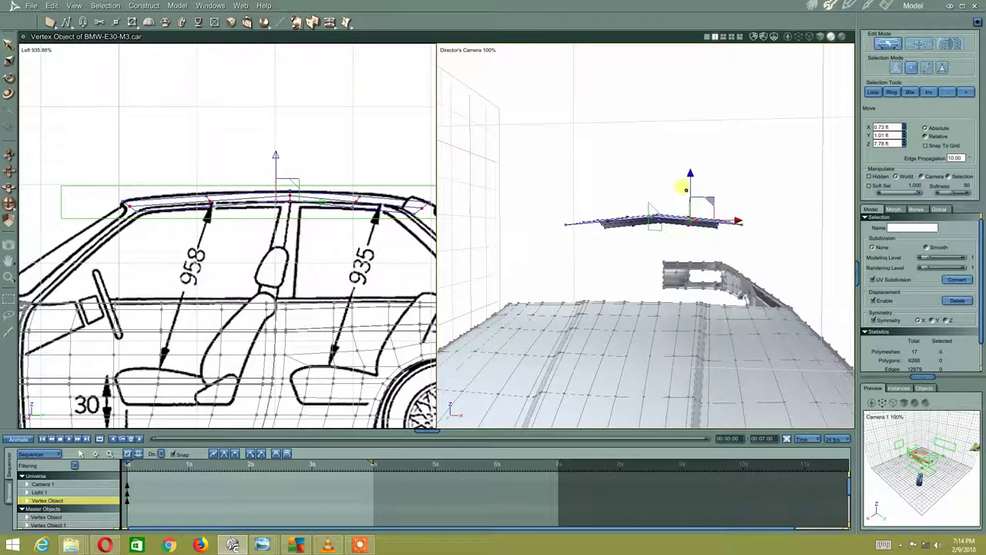
mouse_move(701, 186)
mouse_down()
mouse_move(686, 176)
mouse_move(691, 185)
mouse_up()
mouse_move(758, 273)
middle_down()
mouse_move(750, 264)
mouse_move(648, 294)
mouse_move(559, 282)
mouse_move(578, 267)
mouse_move(676, 277)
mouse_move(684, 330)
mouse_move(662, 339)
middle_up()
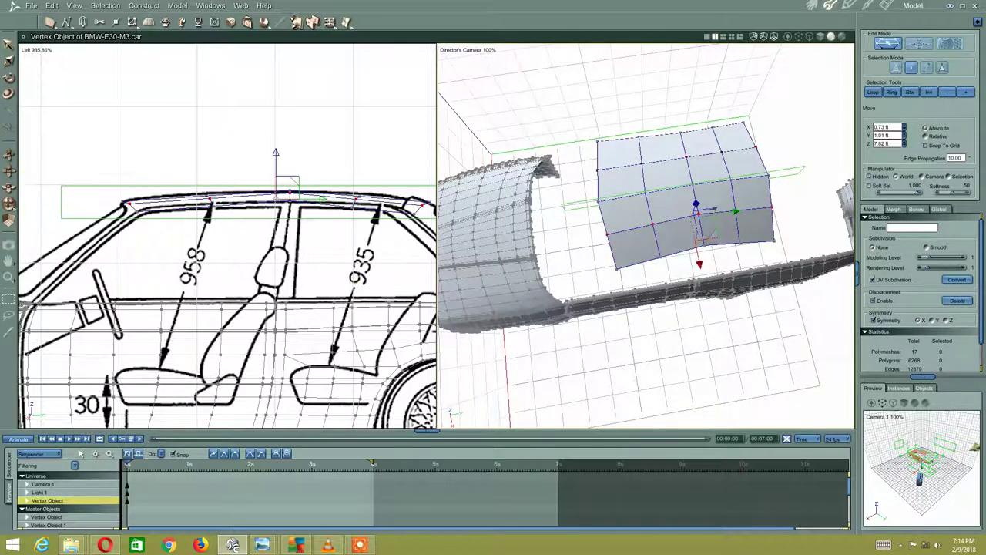
click(44, 53)
- Show the top blueprint and nudge a lower patch vertex to match its outline
click(42, 77)
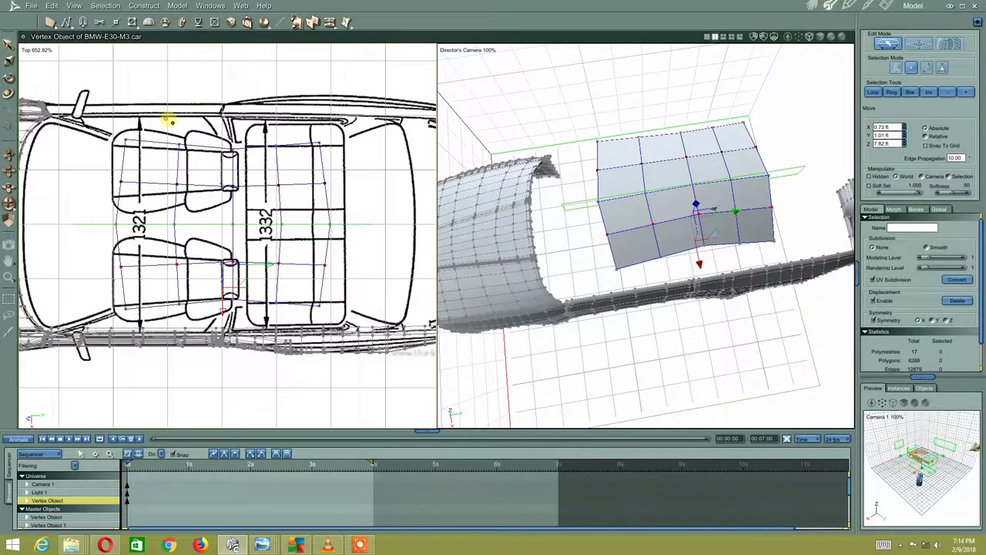
click(199, 287)
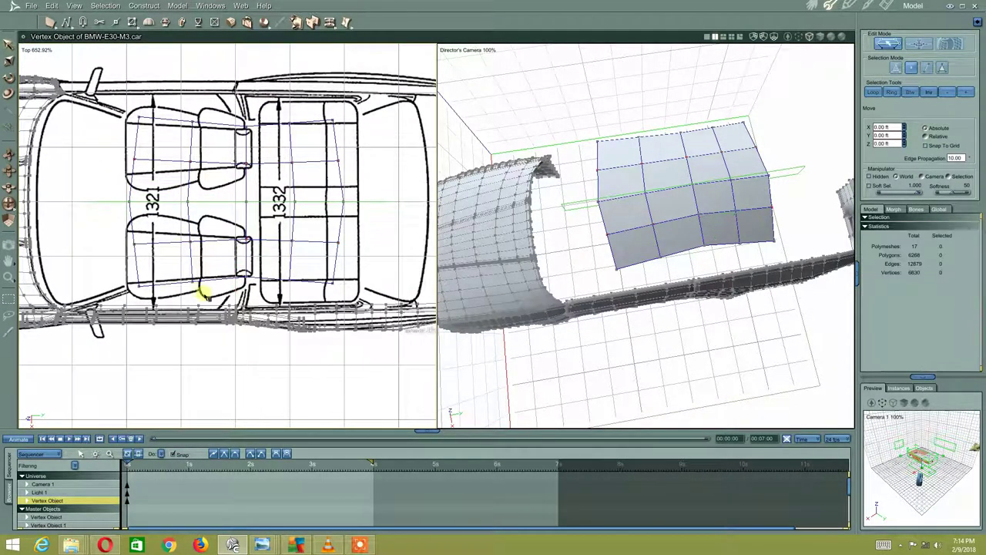
click(191, 282)
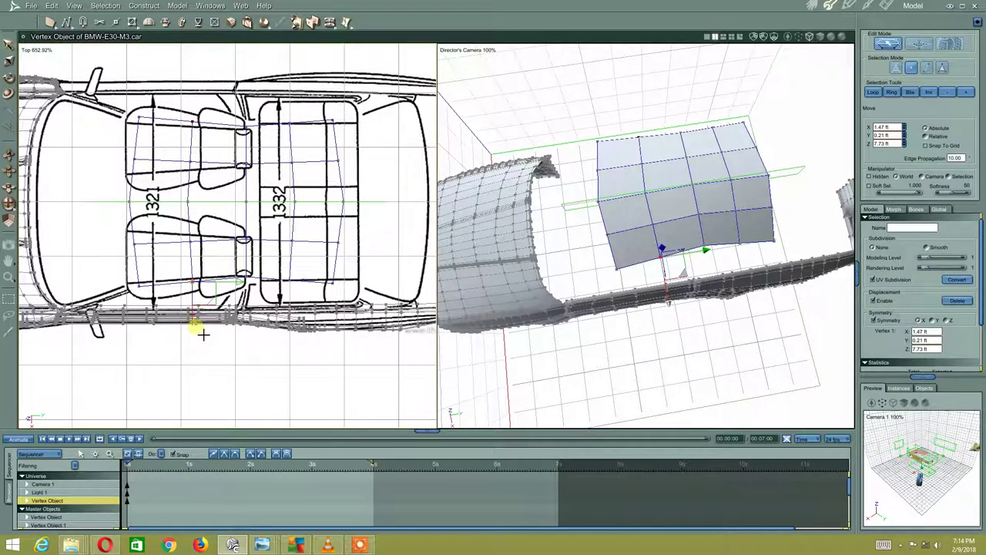
mouse_move(199, 331)
mouse_down()
mouse_move(231, 298)
mouse_move(292, 318)
mouse_up()
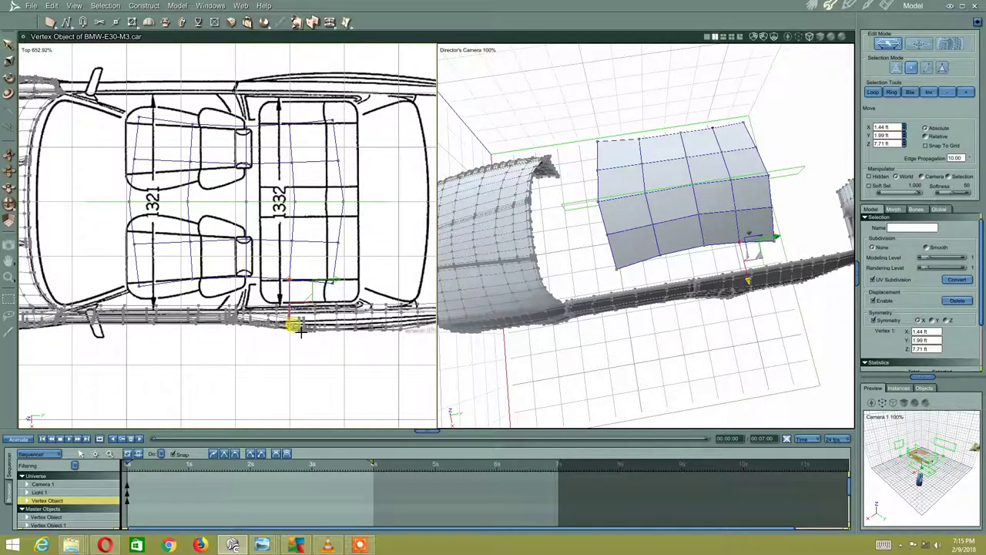
drag(302, 331, 285, 315)
scroll(254, 231, up, 2)
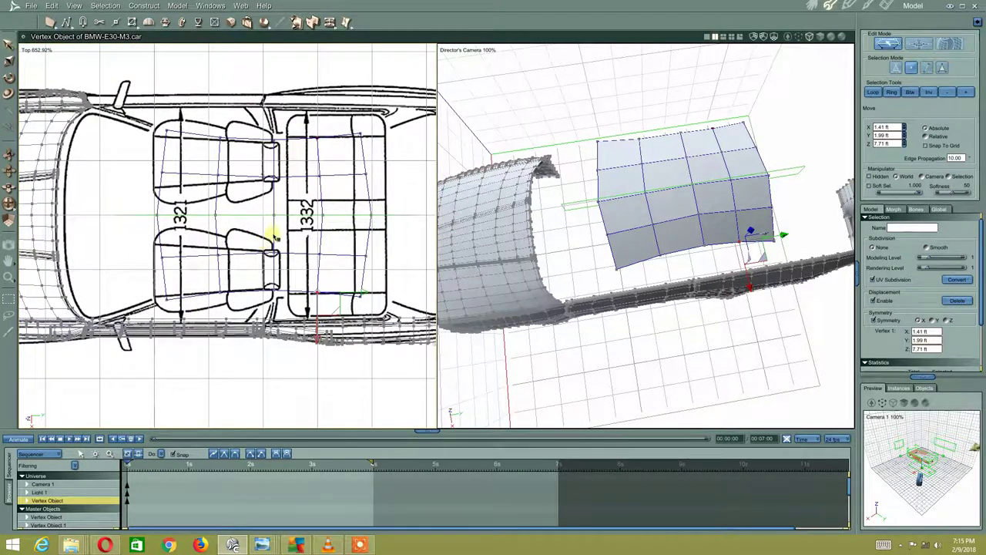
- Align the panel's lower-left edge vertices with the blueprint seat outline
click(164, 257)
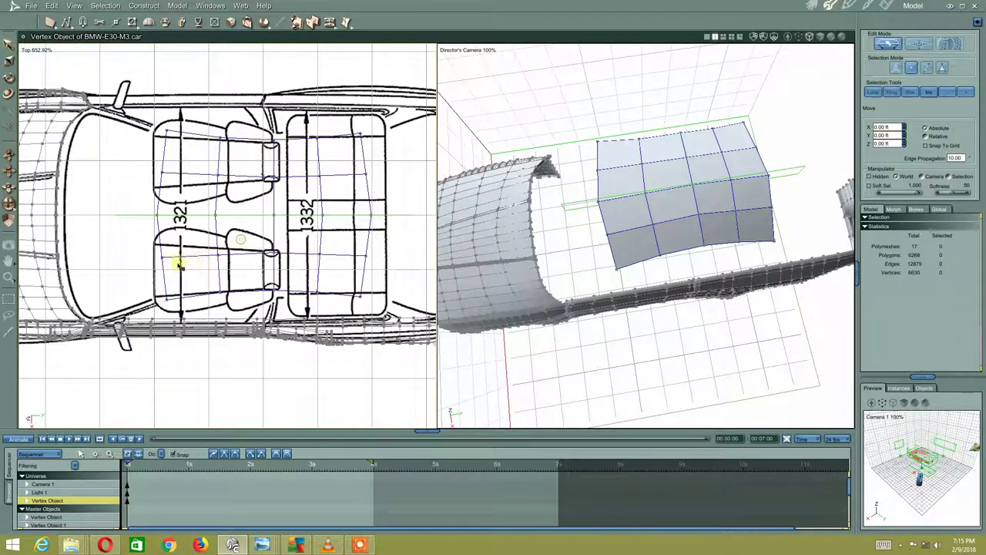
shift+click(160, 259)
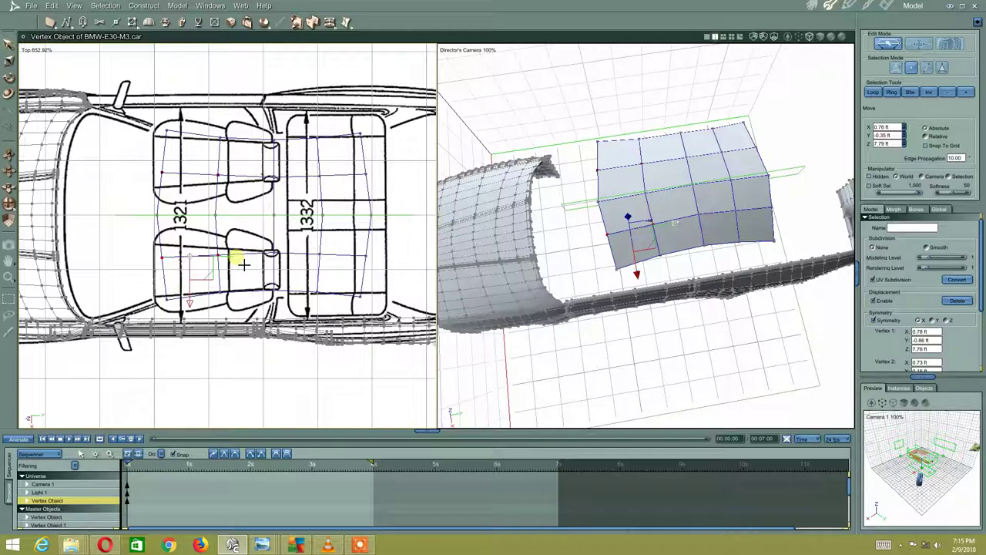
drag(243, 265, 236, 260)
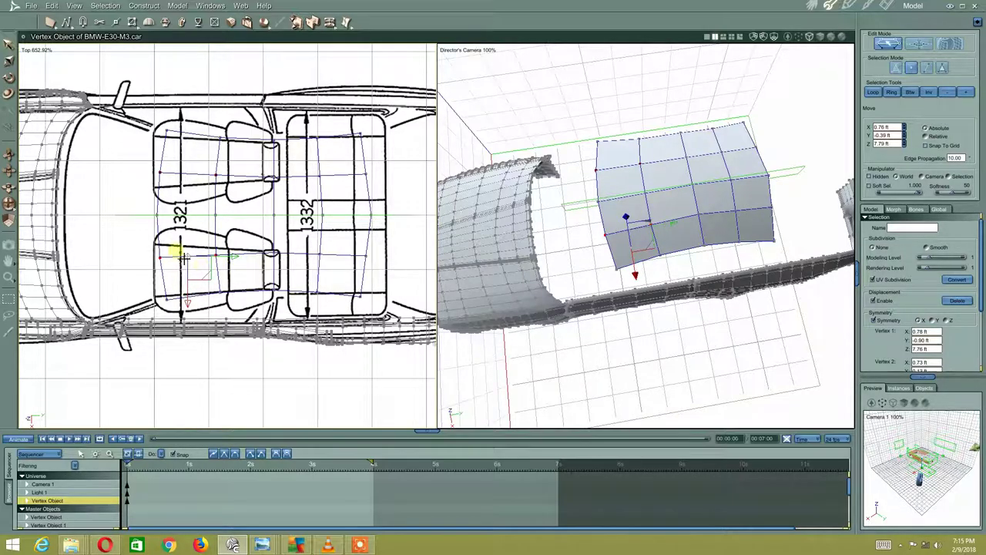
click(161, 265)
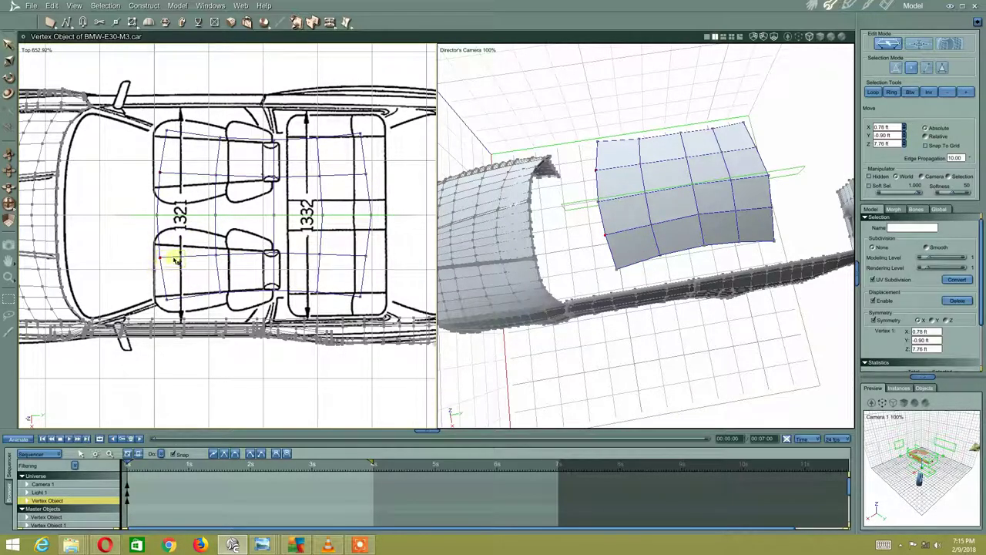
drag(218, 264, 217, 265)
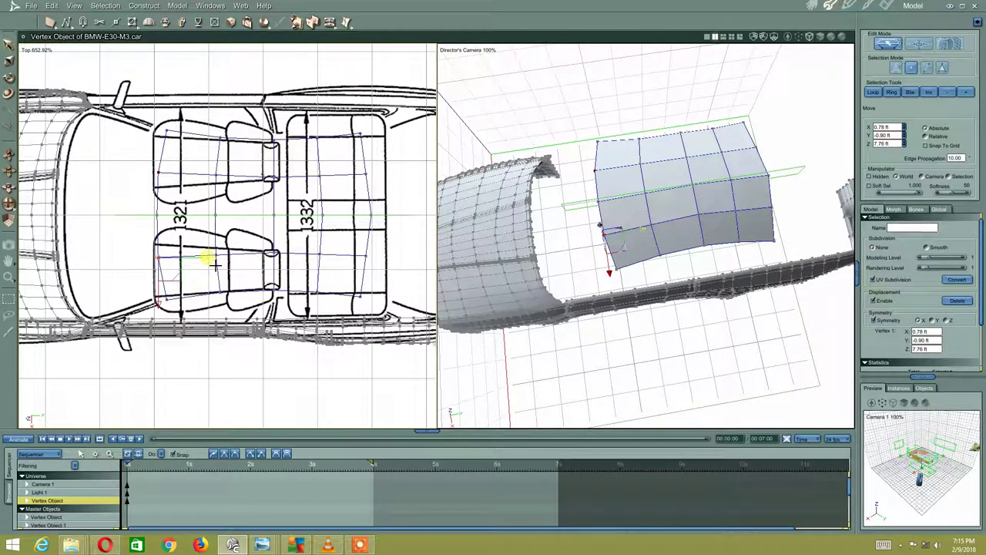
middle_drag(216, 265, 243, 228)
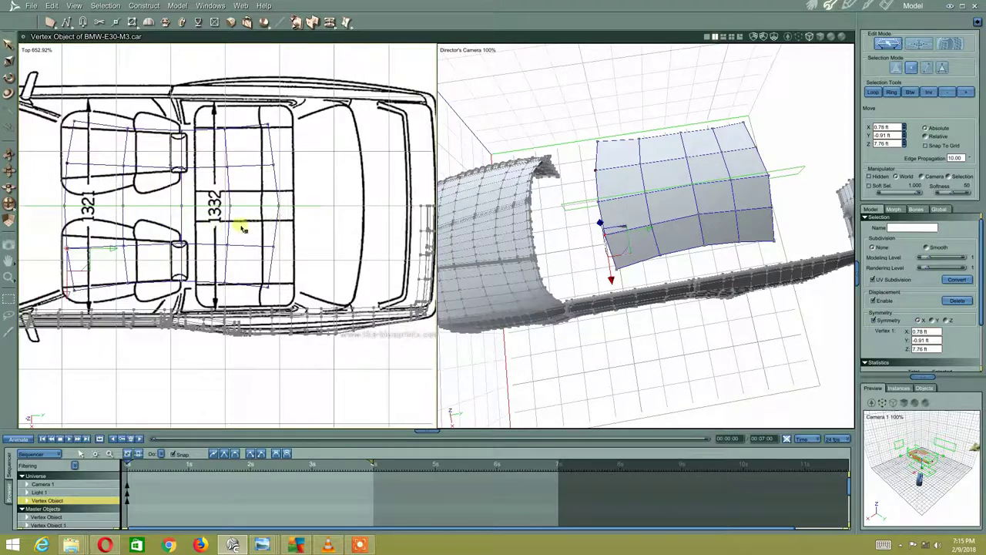
- Adjust an opposite-edge vertex, undoing a bad move, leaving it at 0.75, 2.88, 7.74 ft
drag(265, 241, 221, 259)
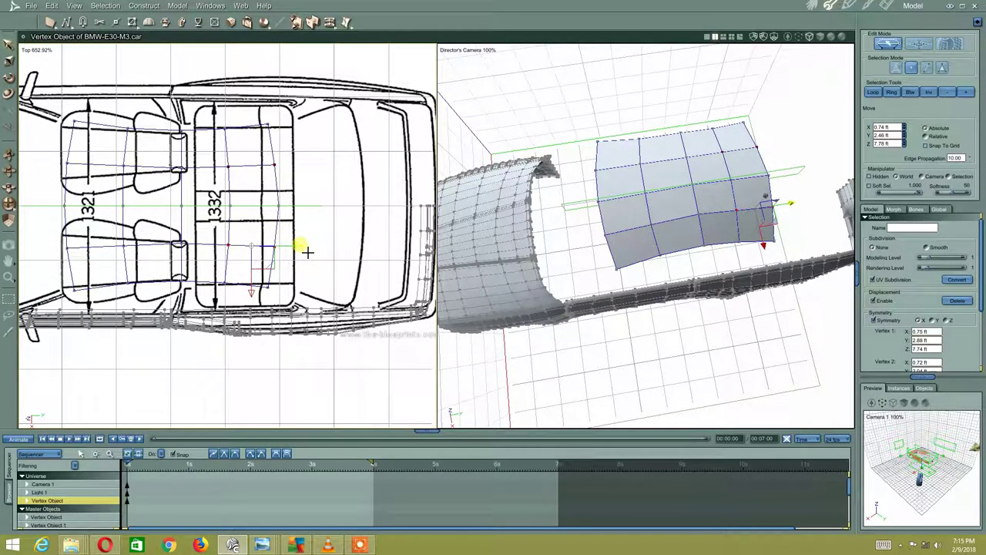
click(274, 248)
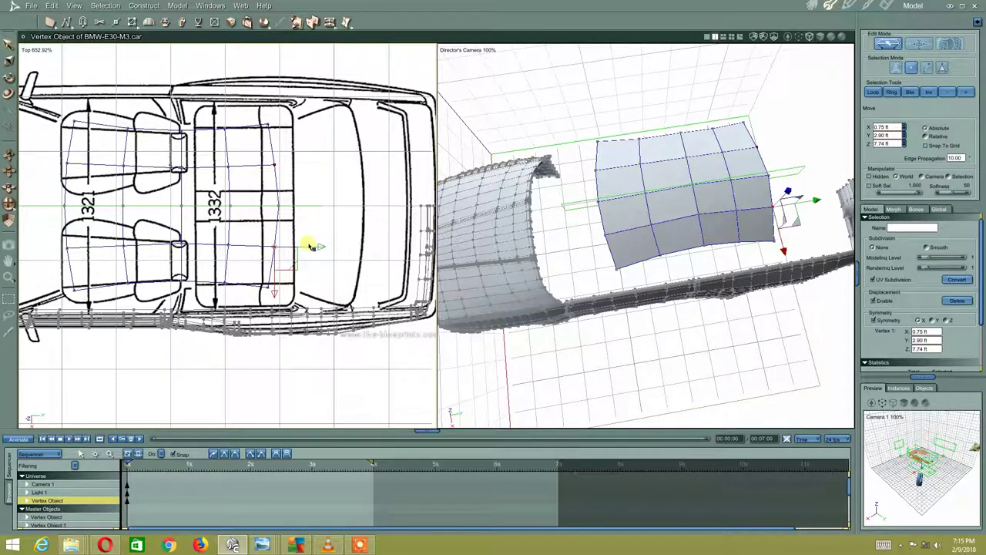
drag(325, 252, 327, 215)
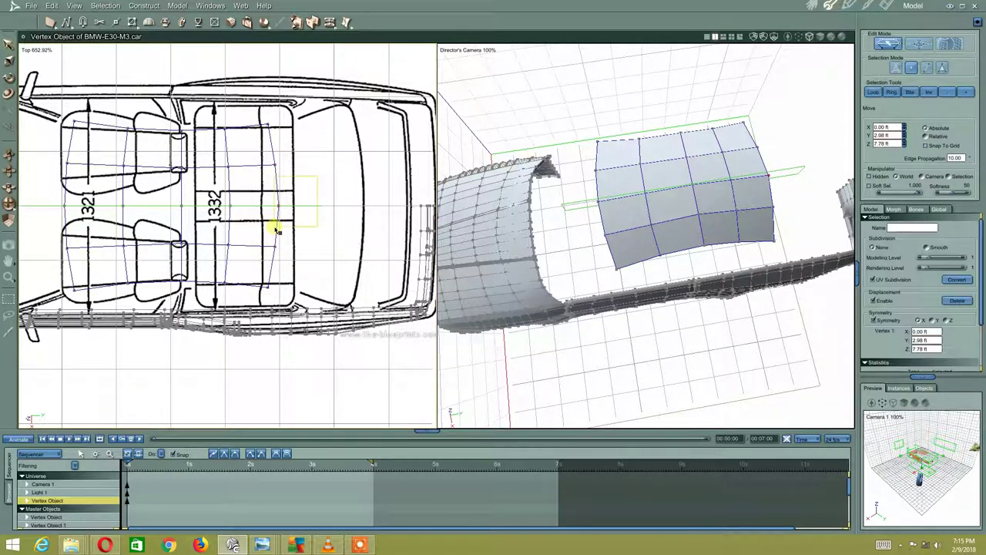
key(ctrl+z)
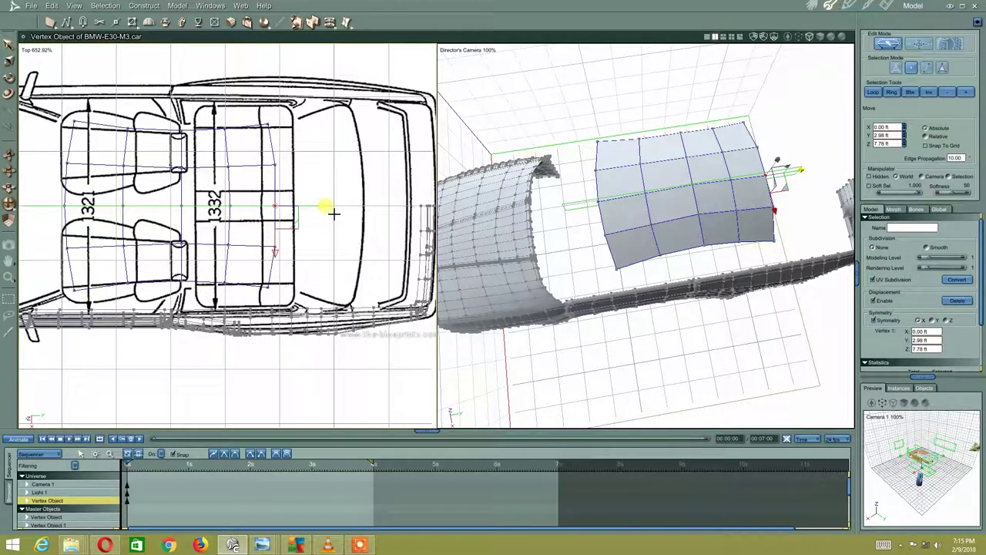
drag(328, 229, 266, 260)
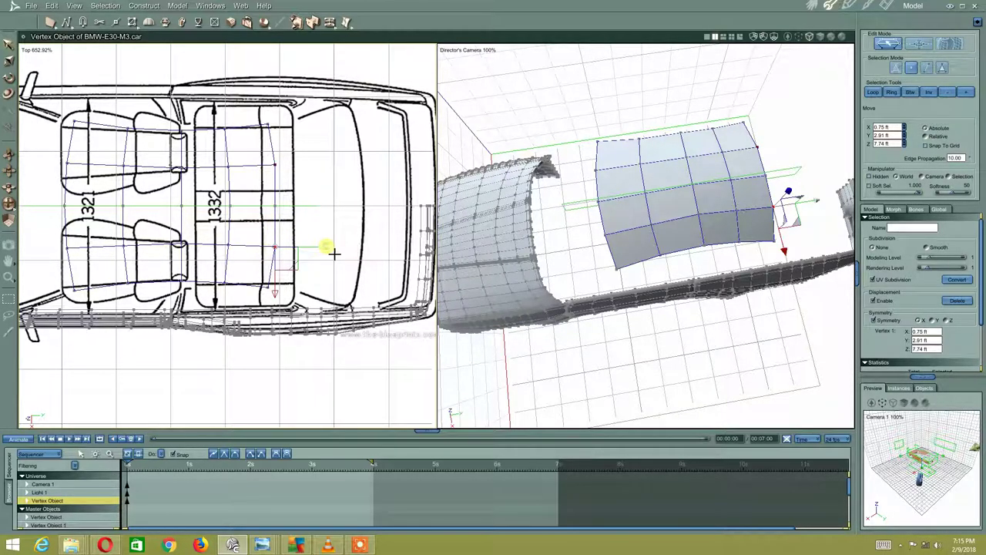
mouse_move(319, 254)
middle_down()
mouse_move(272, 218)
mouse_move(282, 203)
mouse_move(309, 205)
middle_up()
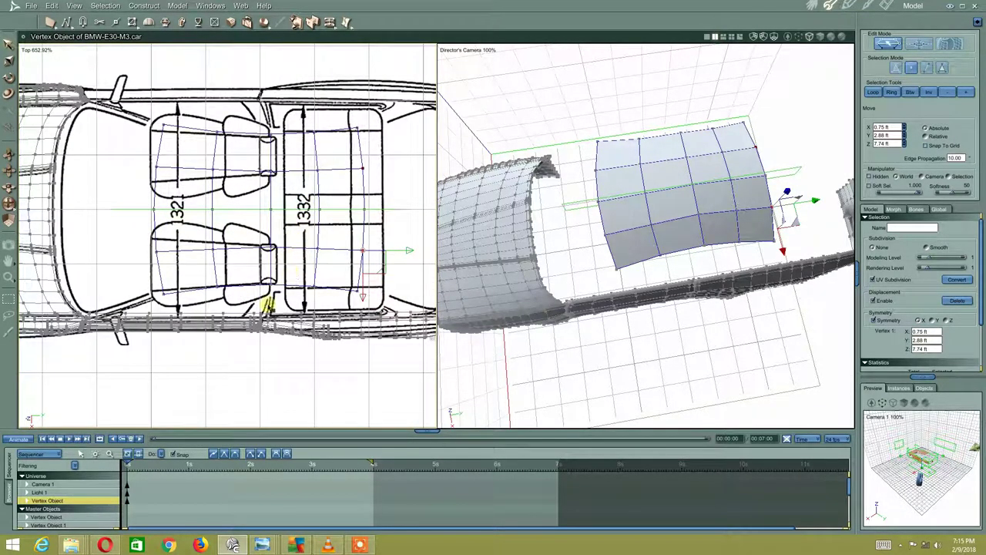
click(221, 305)
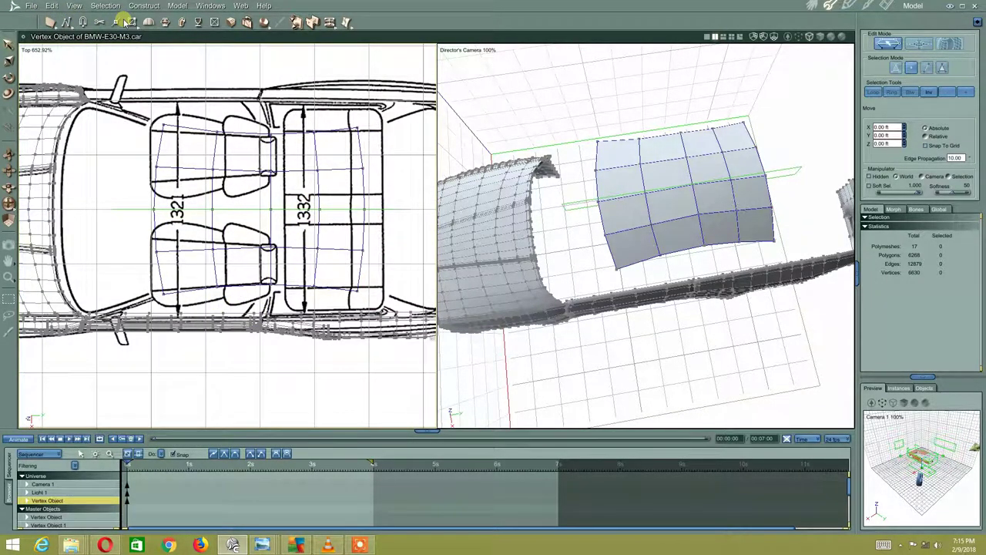
mouse_move(645, 331)
middle_down()
mouse_move(649, 292)
mouse_move(701, 275)
mouse_move(694, 131)
mouse_move(671, 247)
mouse_move(652, 194)
mouse_move(634, 220)
mouse_move(542, 252)
mouse_move(555, 257)
middle_up()
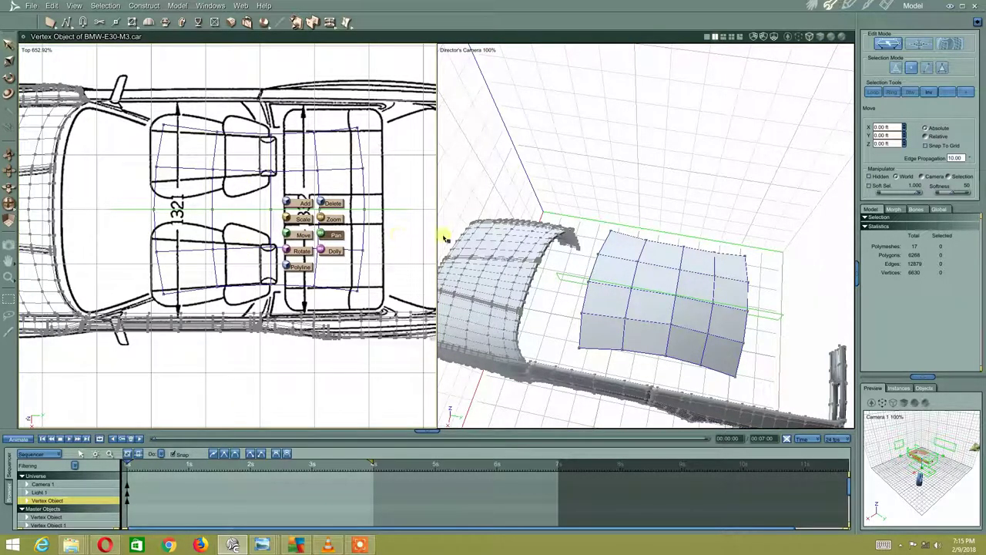
- Select the edge loop across the seats and quick-fillet it into two parallel edge loops
click(927, 67)
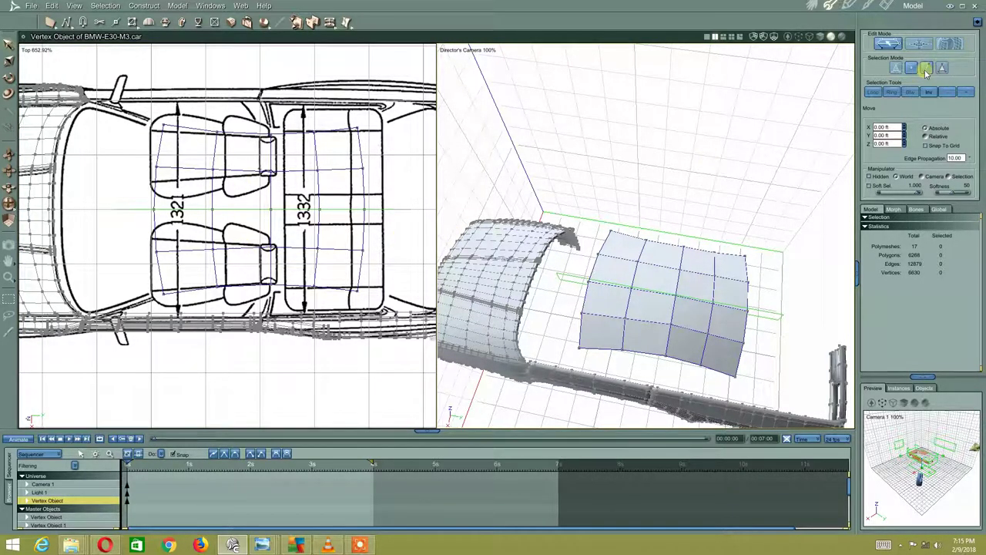
click(339, 250)
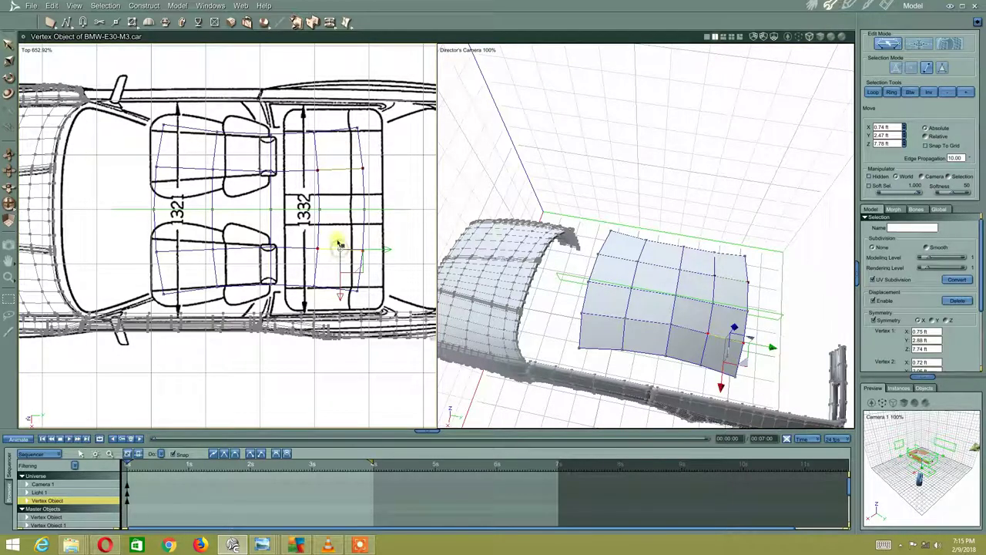
click(333, 170)
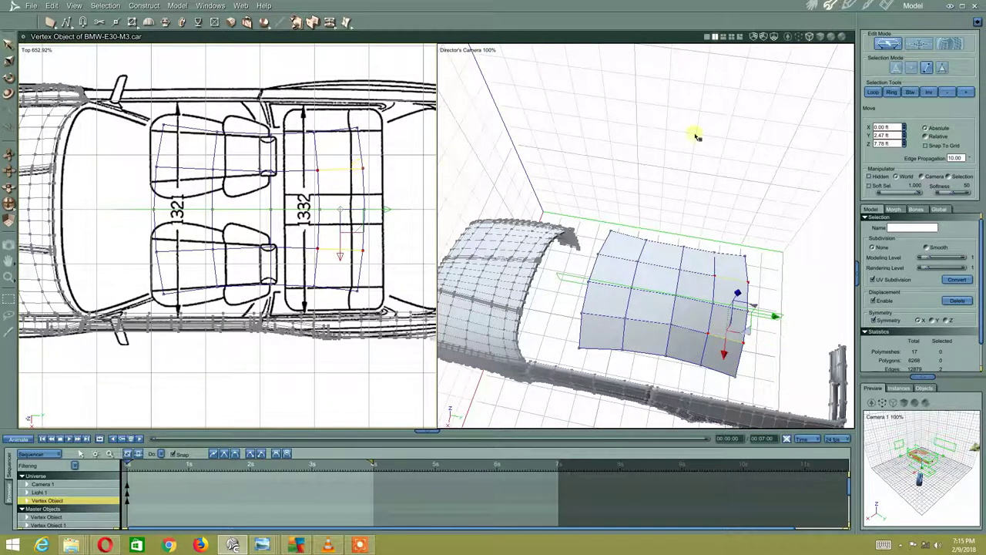
click(877, 93)
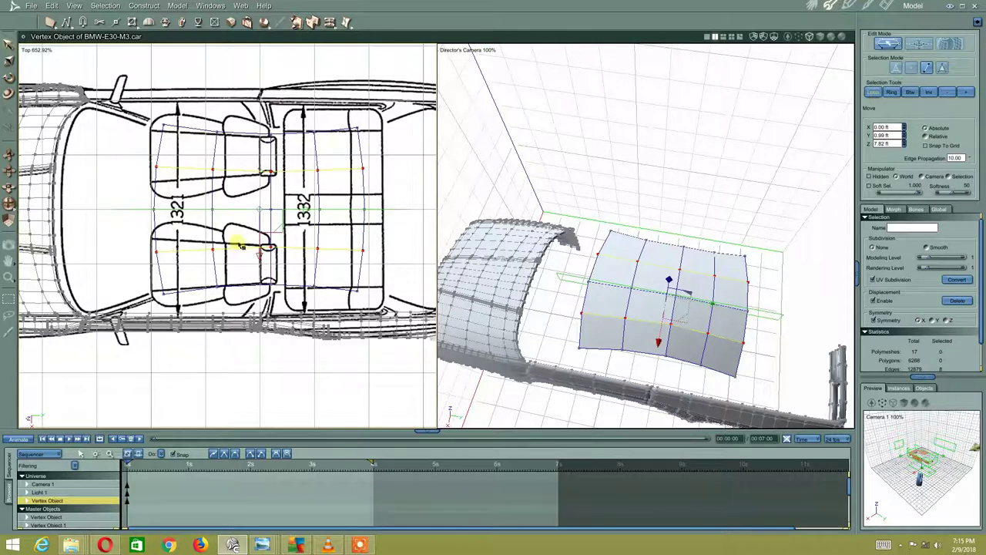
click(331, 23)
drag(307, 178, 320, 218)
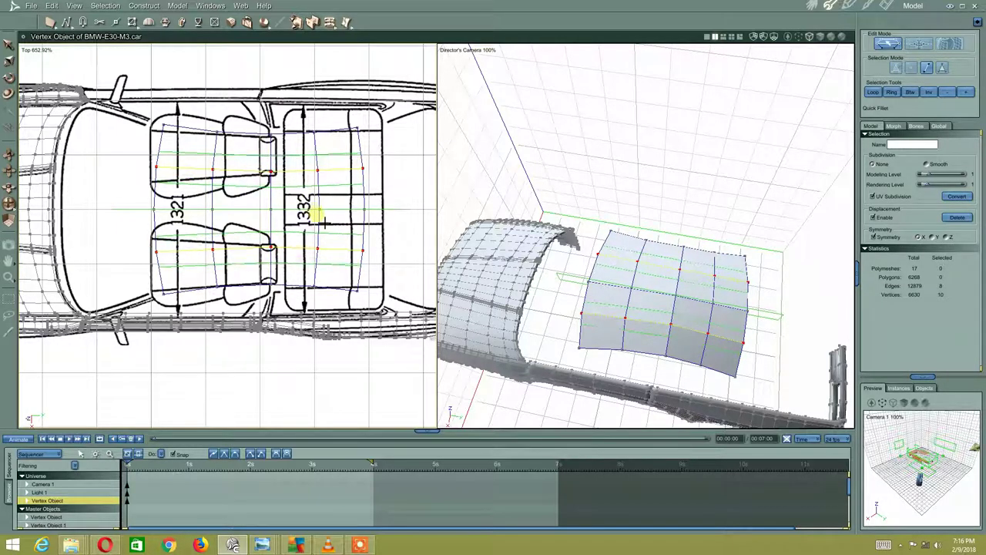
drag(320, 218, 322, 225)
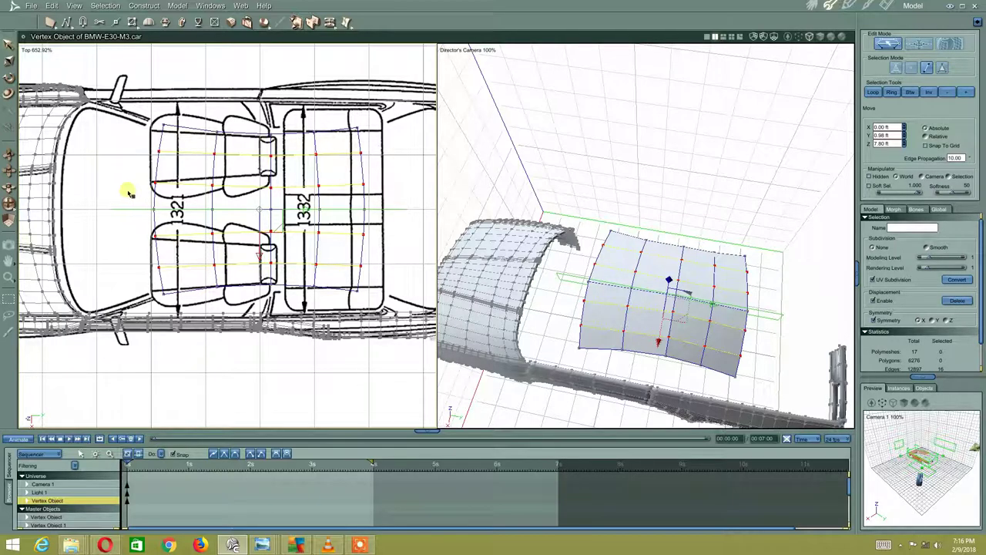
- Nudge the windshield panel's front edges near the A-pillar into position
click(156, 231)
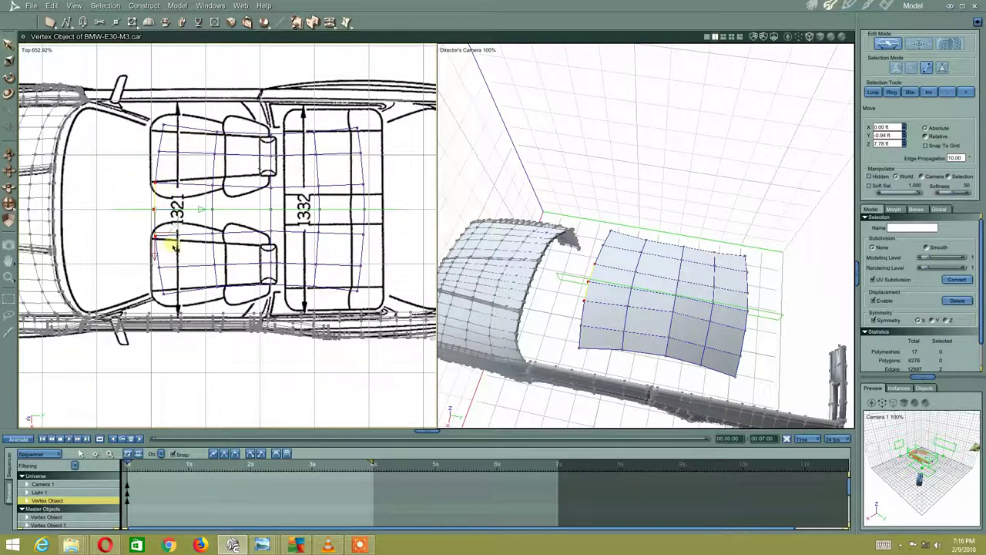
drag(205, 217, 206, 219)
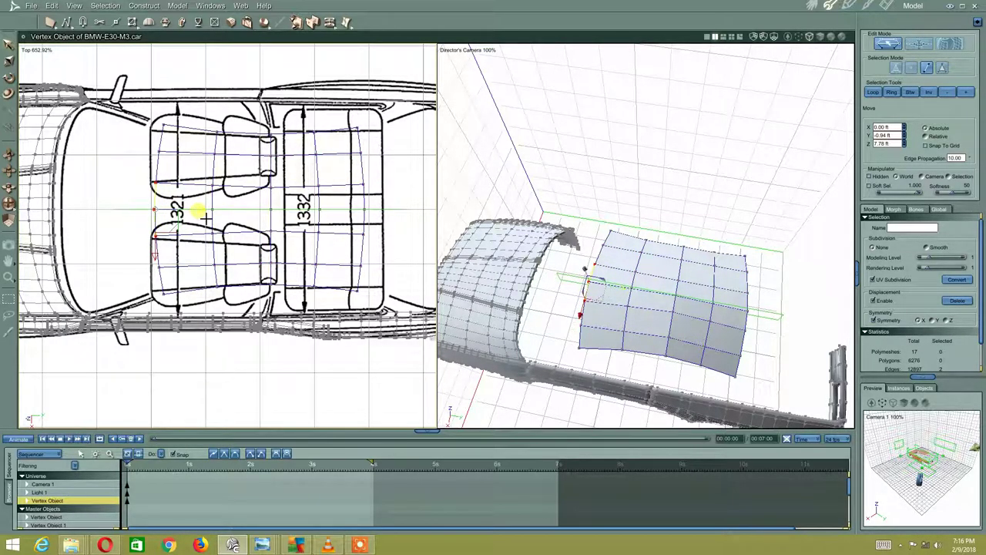
click(121, 226)
middle_drag(319, 205, 308, 205)
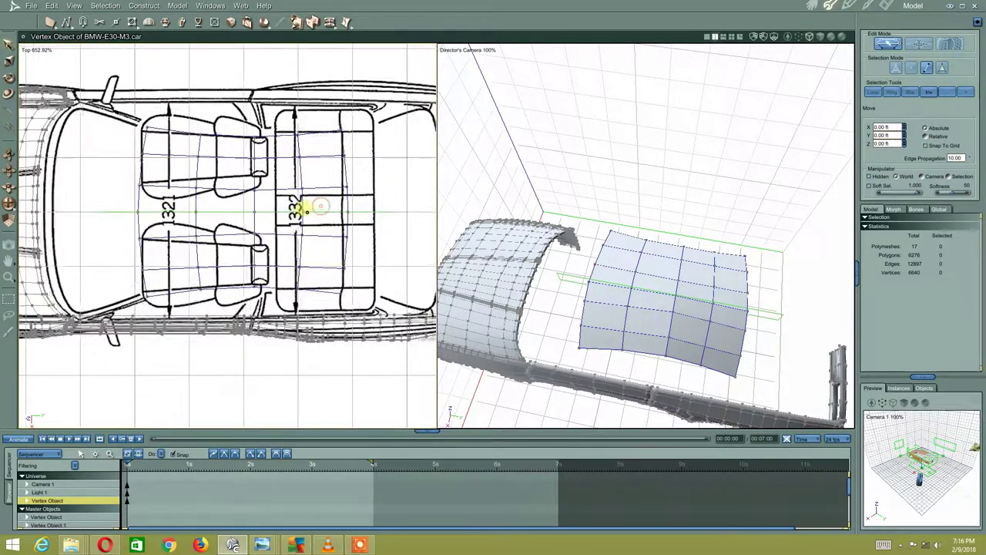
click(141, 224)
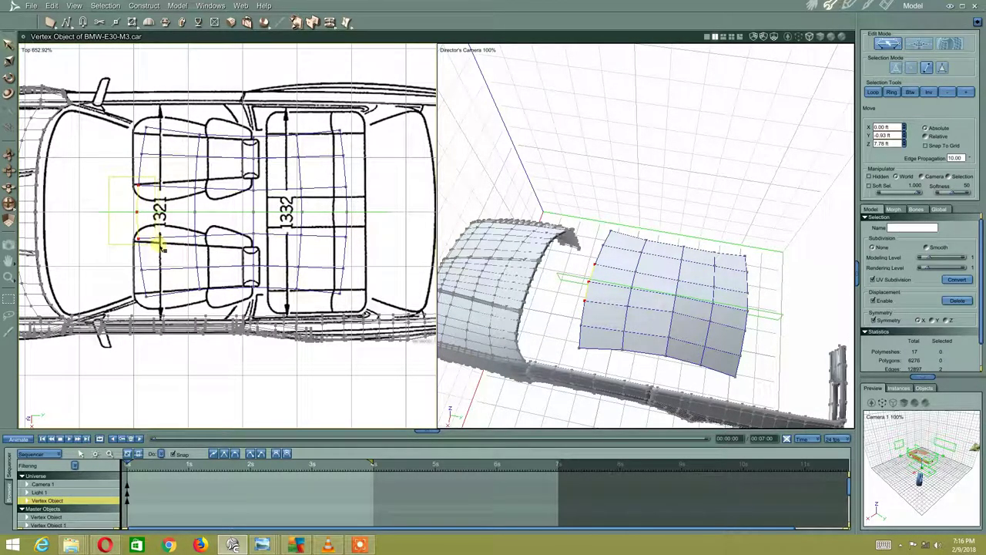
drag(193, 219, 196, 220)
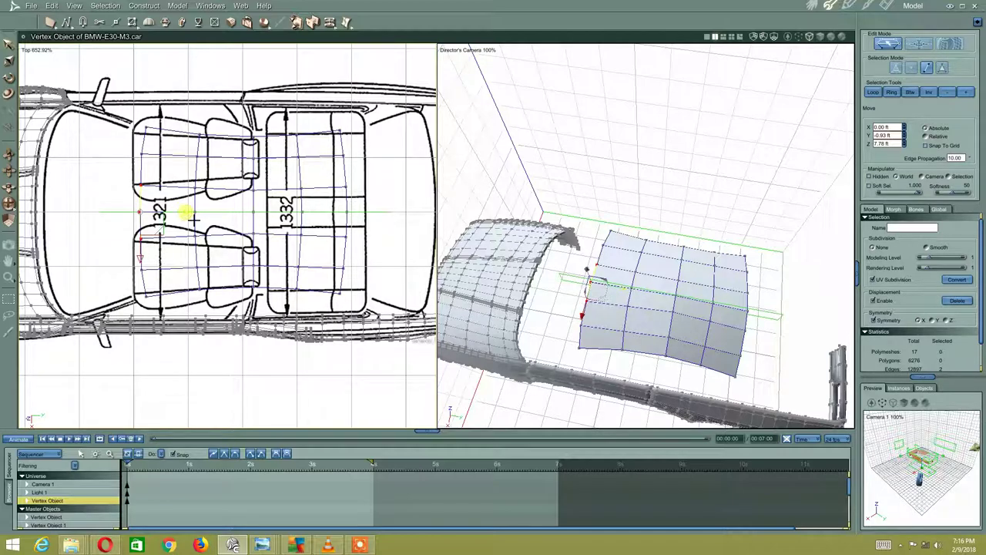
click(120, 226)
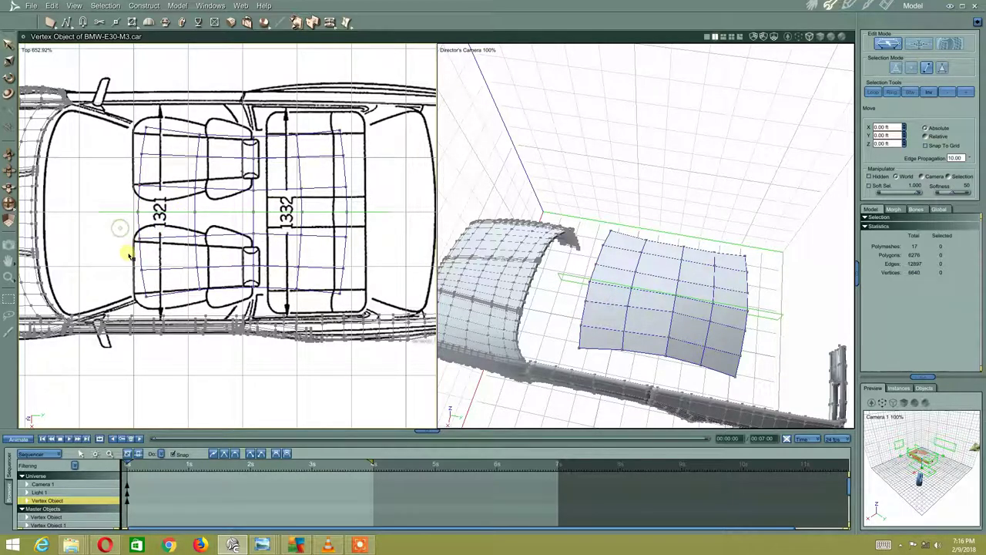
- Move the front vertex beside the 32 label onto the blueprint line
click(912, 68)
click(135, 212)
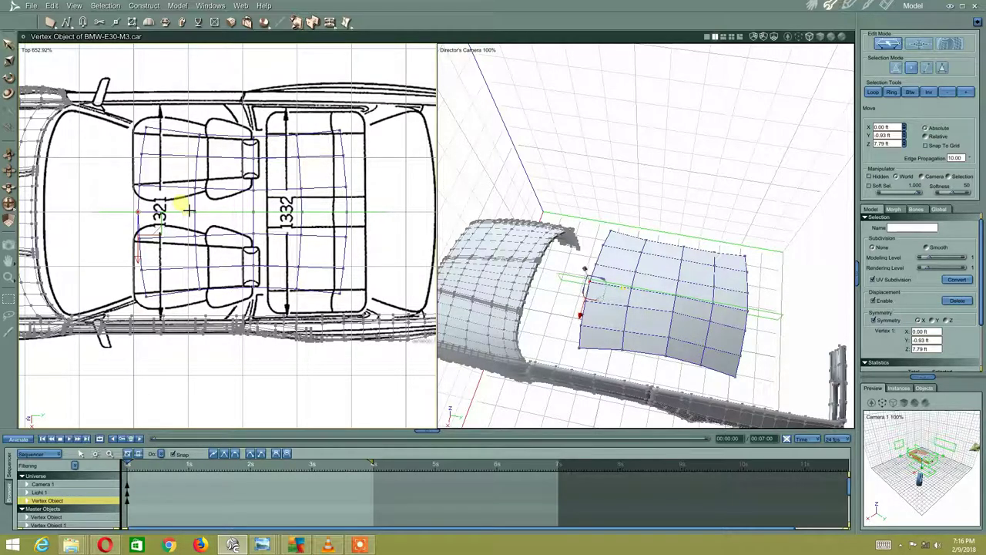
drag(142, 216, 234, 229)
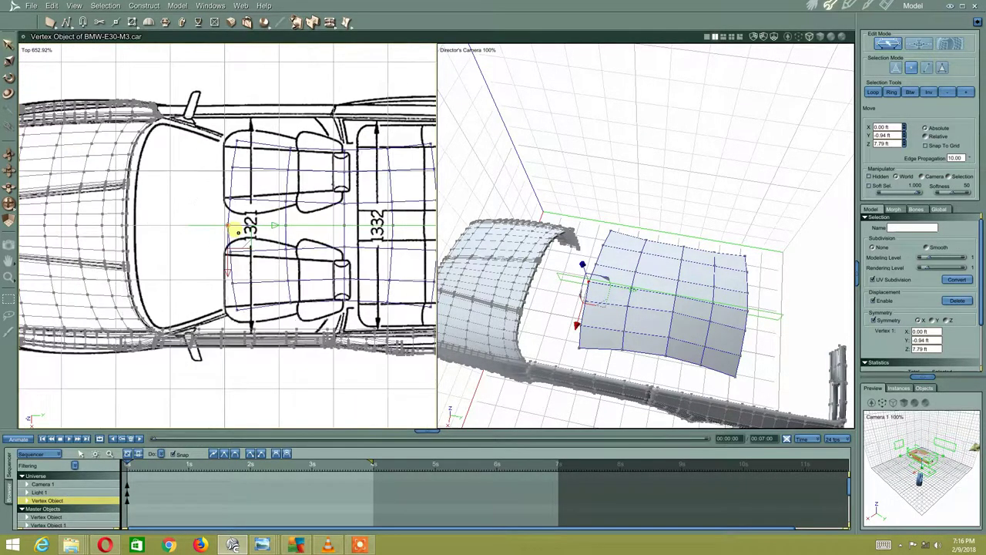
scroll(228, 234, up, 1)
scroll(231, 231, up, 3)
scroll(238, 226, up, 1)
scroll(251, 240, up, 1)
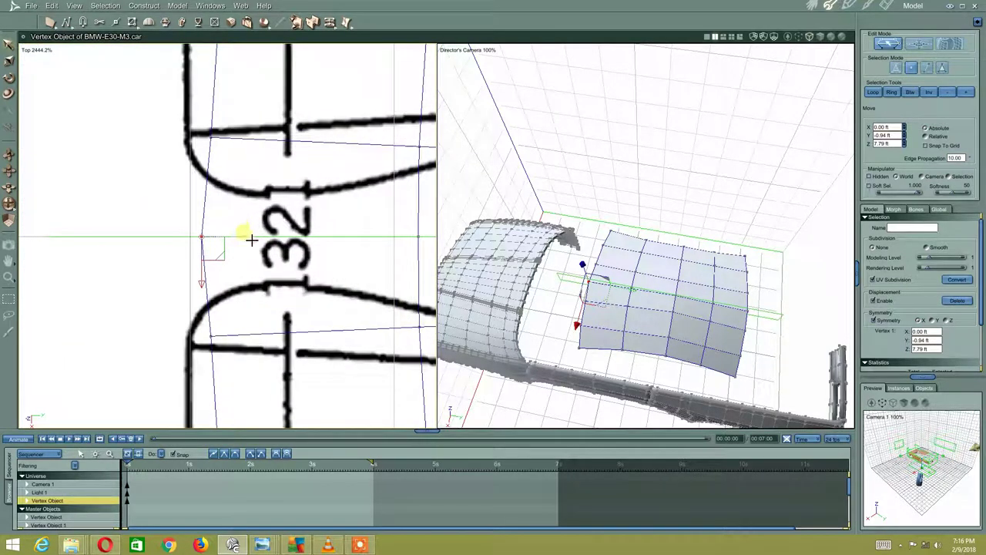
drag(252, 241, 260, 240)
- Shift the whole front vertex column slightly right
scroll(260, 241, down, 1)
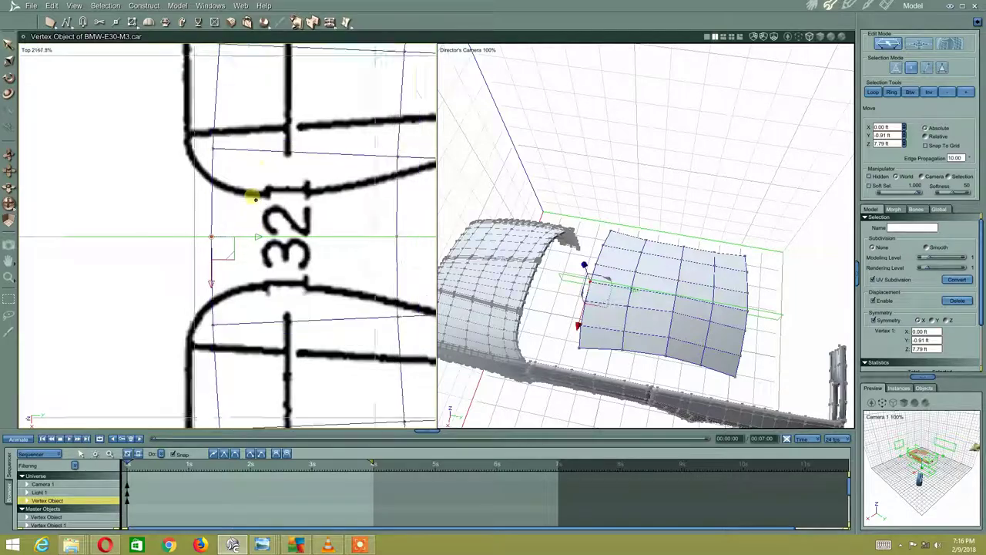
scroll(254, 193, down, 2)
scroll(266, 172, down, 2)
scroll(264, 180, down, 1)
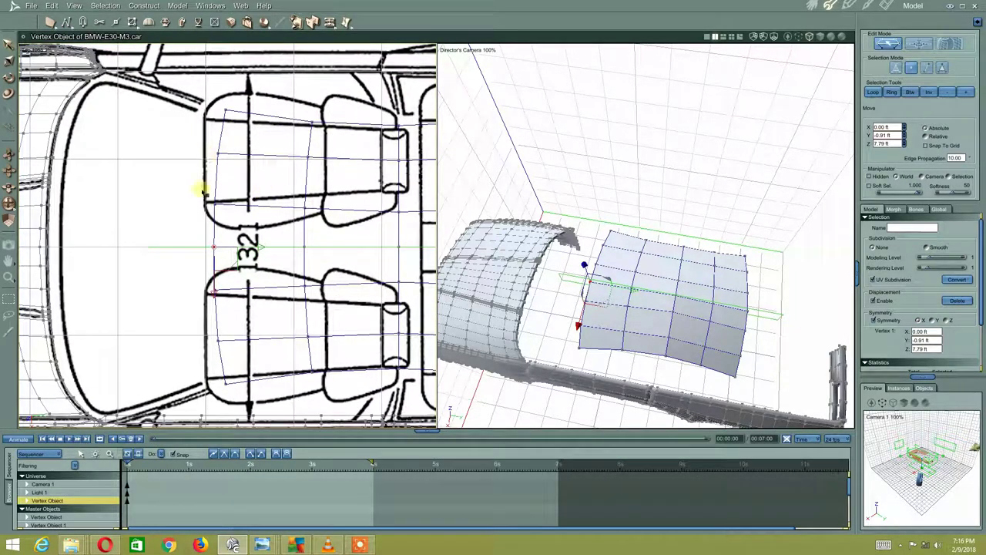
drag(166, 147, 253, 354)
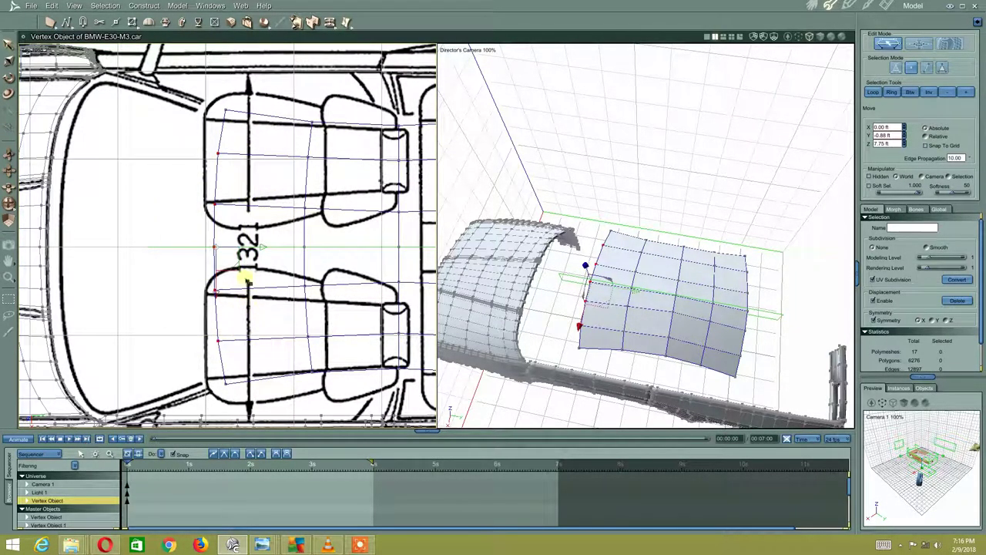
drag(272, 254, 275, 254)
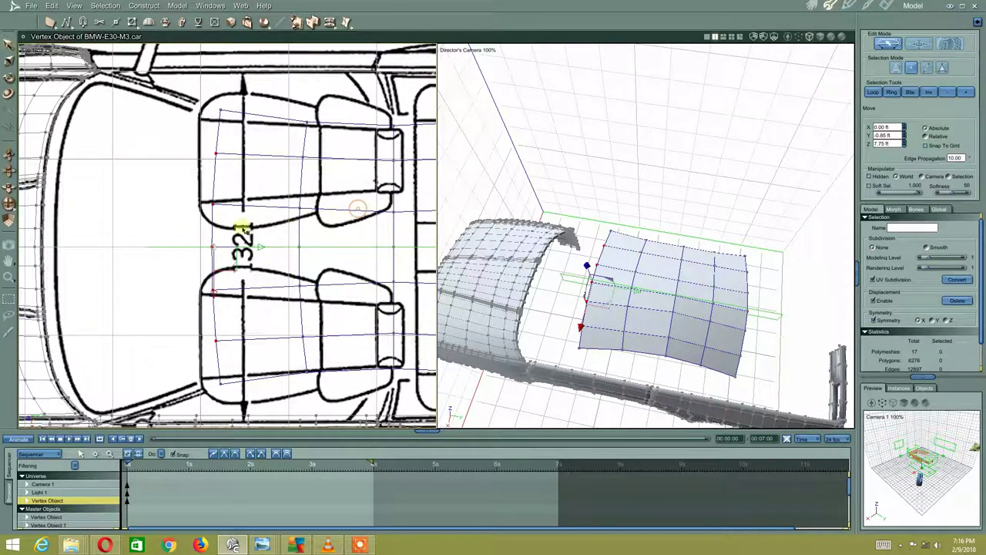
click(193, 236)
- Nudge the front-seat base vertex left to 0.00 ft X, -0.88 ft Y, 7.79 ft Z
scroll(172, 229, up, 5)
click(202, 255)
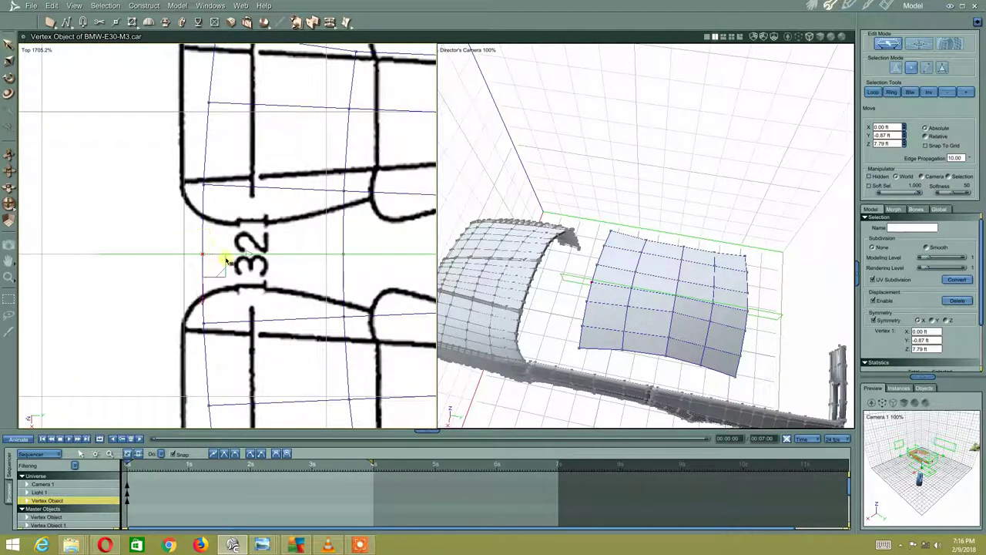
key(Left)
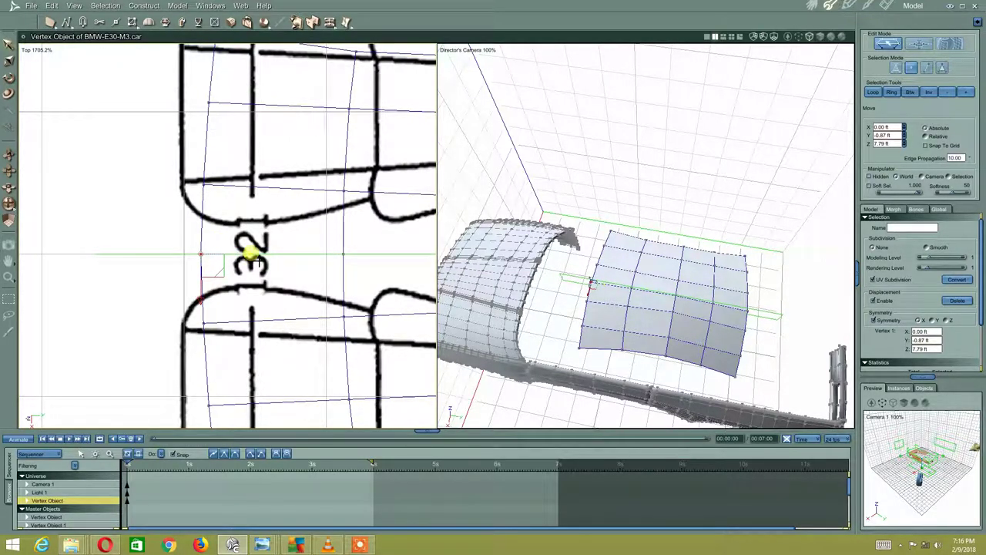
scroll(296, 191, down, 5)
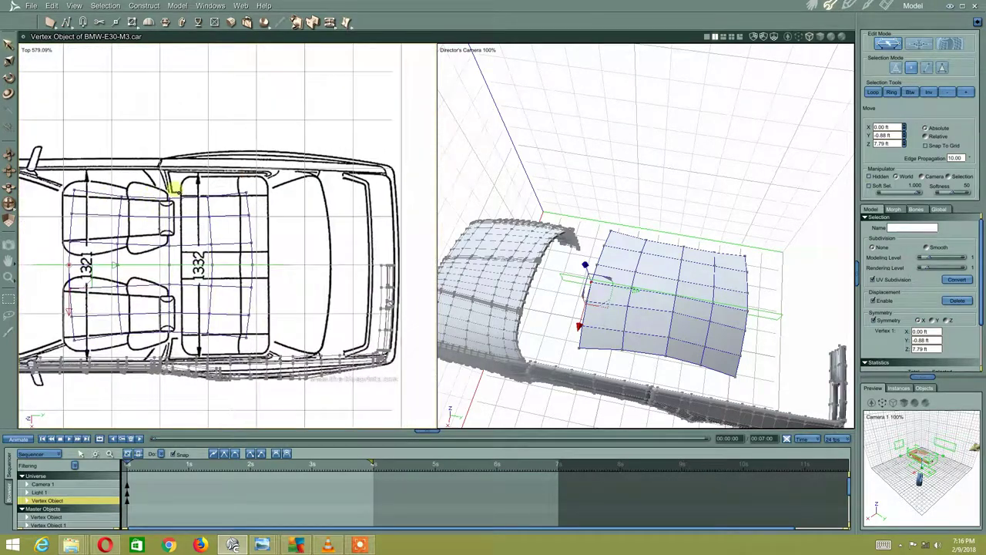
scroll(175, 188, up, 3)
scroll(298, 193, up, 2)
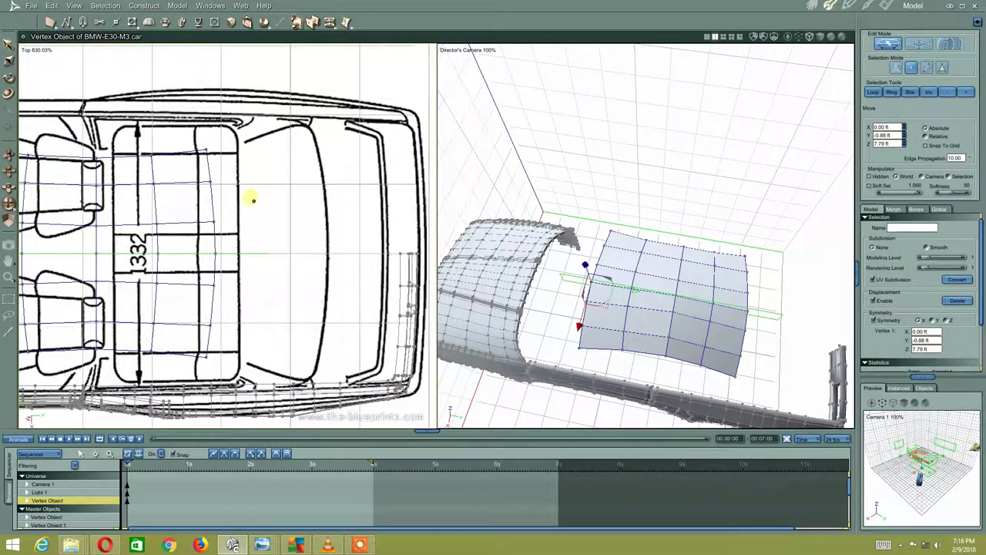
scroll(252, 200, up, 1)
scroll(256, 243, up, 1)
click(224, 340)
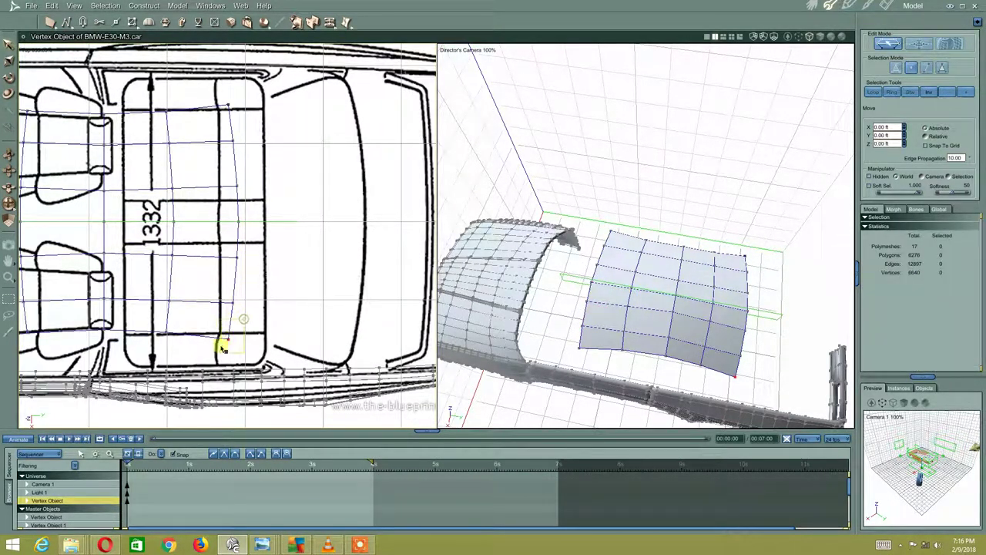
middle_drag(299, 238, 340, 259)
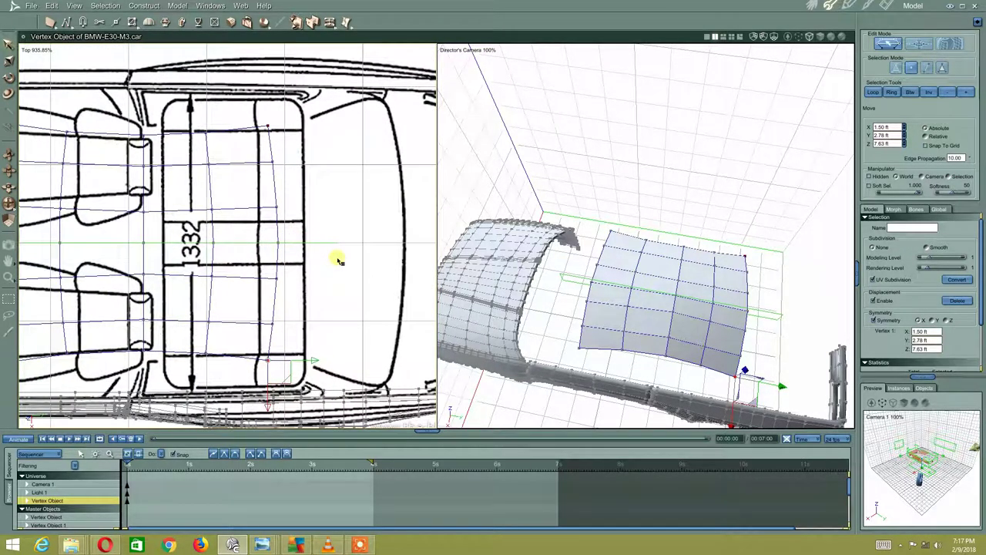
scroll(115, 231, down, 3)
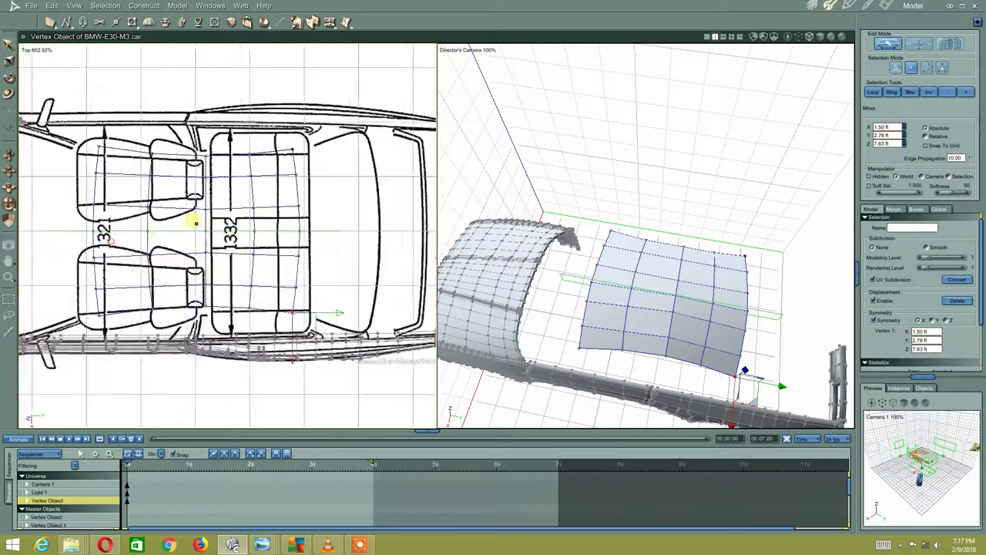
scroll(198, 220, down, 2)
mouse_move(608, 367)
middle_down()
mouse_move(678, 324)
mouse_move(689, 346)
mouse_move(689, 213)
mouse_move(706, 203)
mouse_move(594, 242)
mouse_move(463, 245)
middle_up()
scroll(270, 247, down, 1)
scroll(270, 247, up, 1)
scroll(258, 249, up, 1)
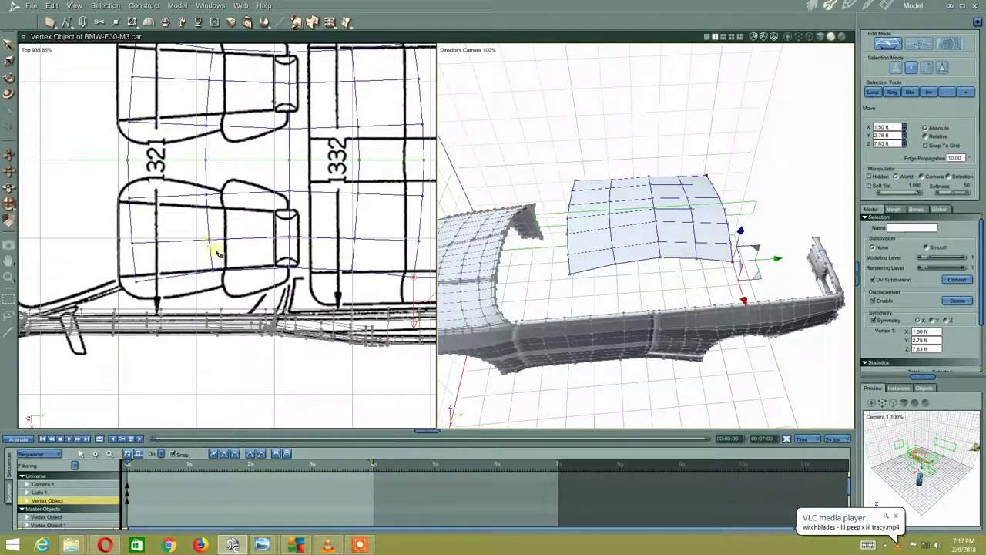
right_click(231, 271)
click(203, 282)
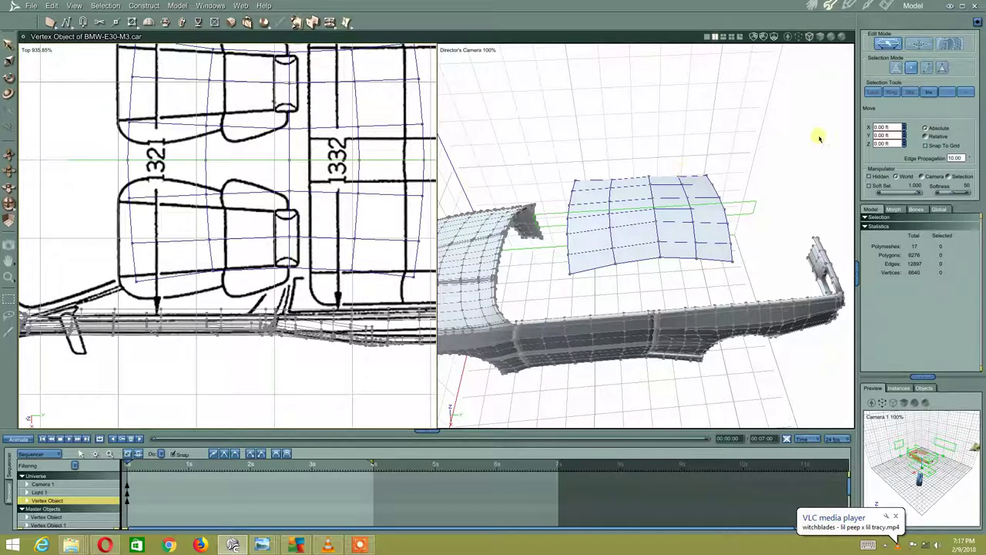
click(928, 68)
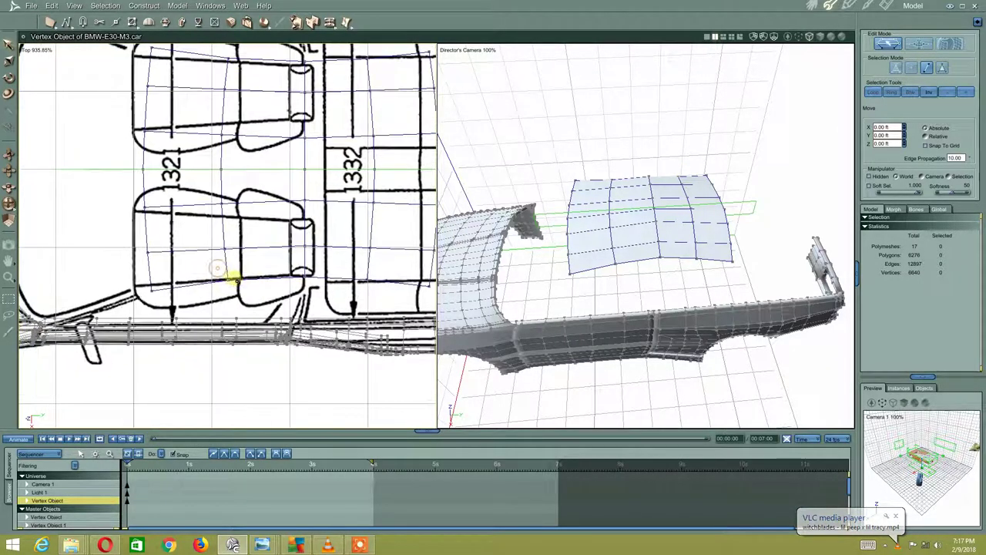
- Add vertex columns across the roof patch along the front and rear seat outlines
click(115, 22)
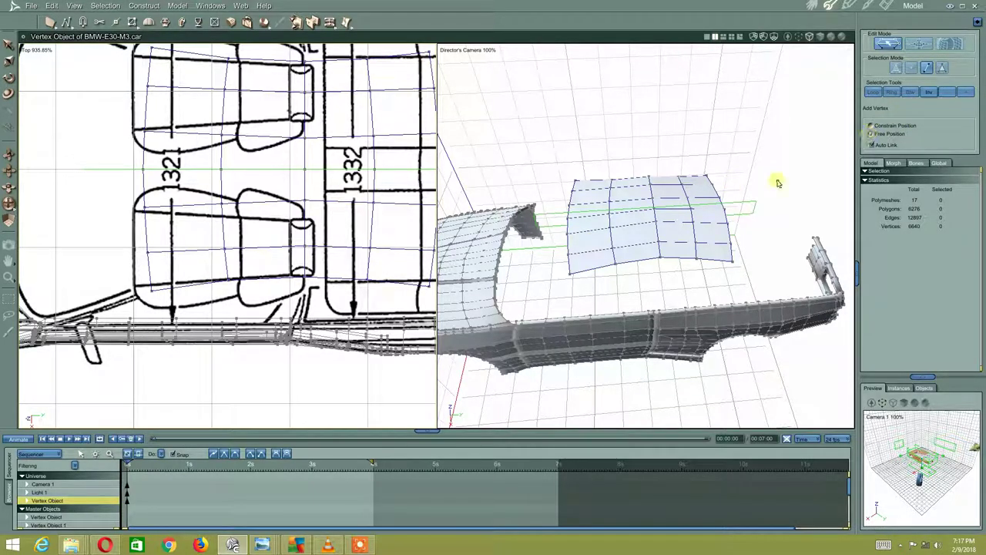
click(151, 284)
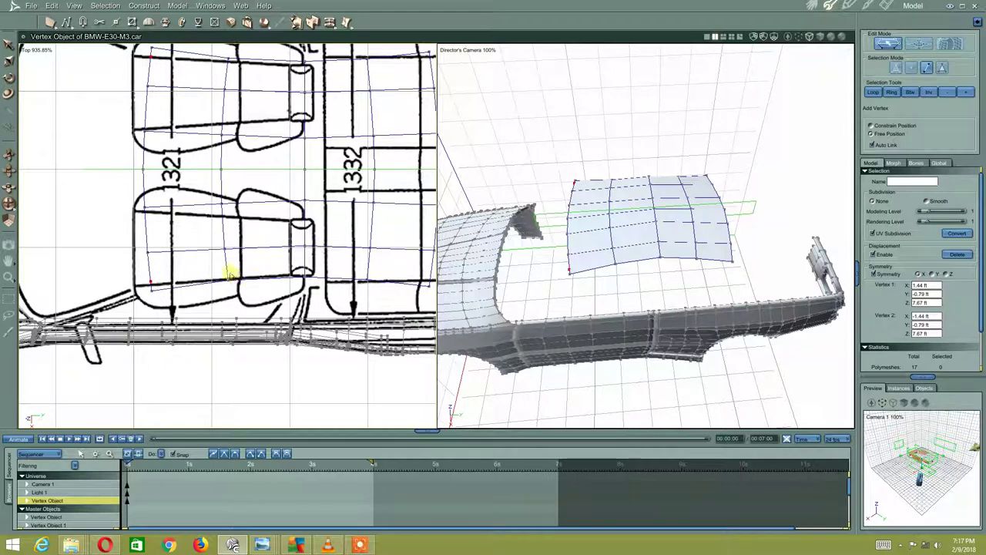
click(228, 272)
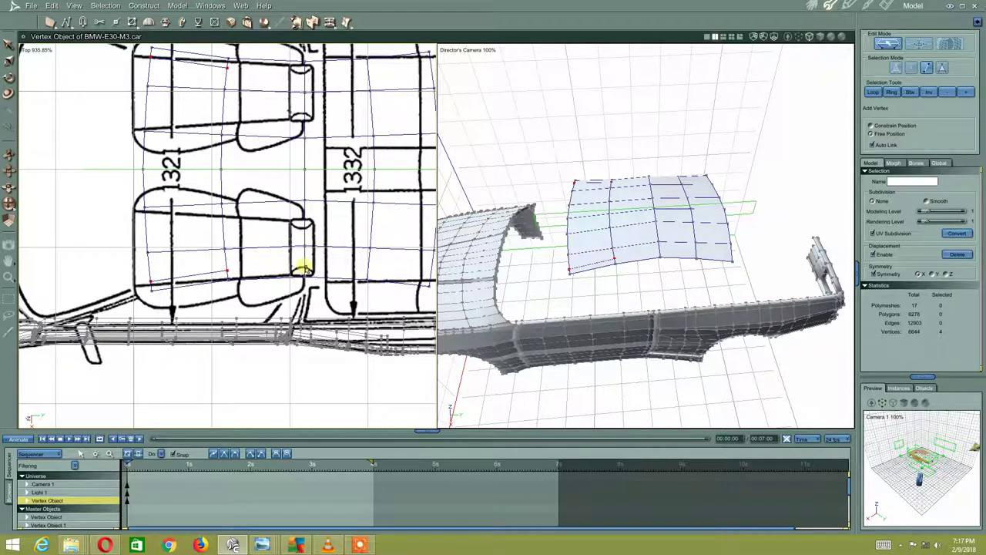
click(305, 266)
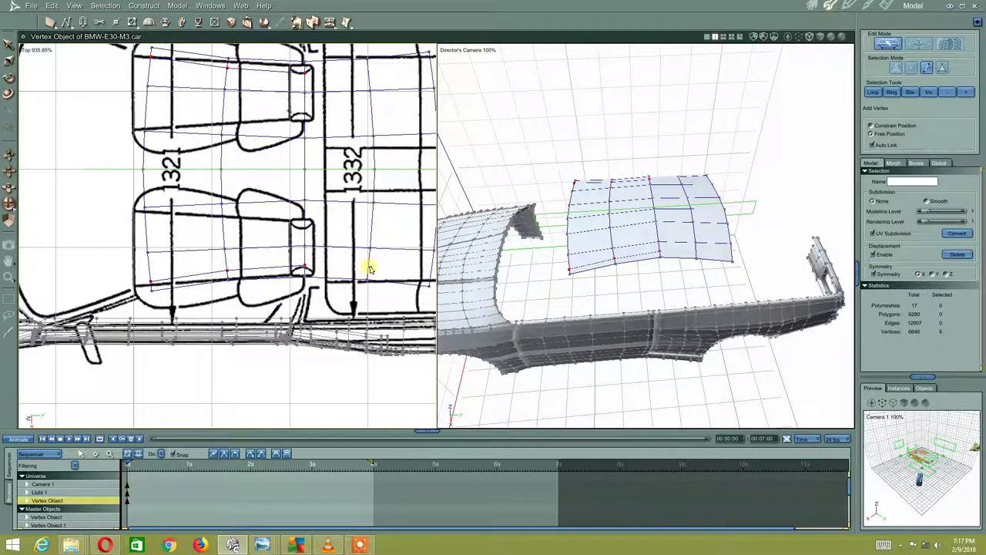
click(368, 269)
middle_drag(400, 285, 264, 280)
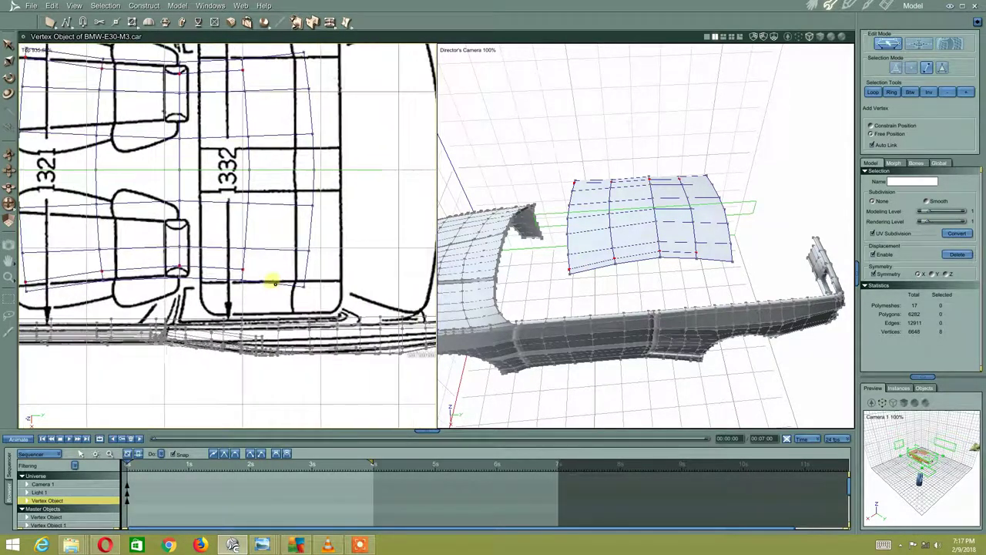
click(283, 274)
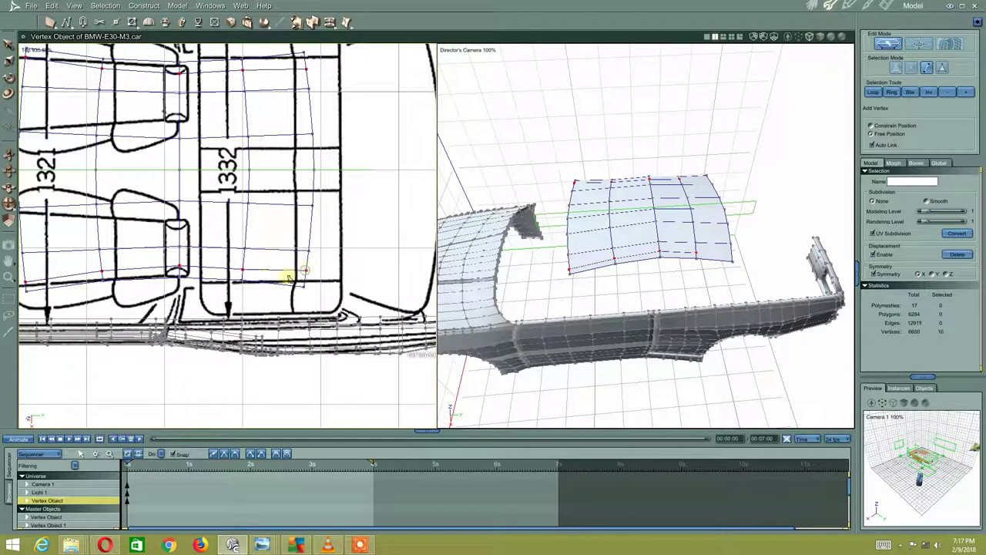
middle_drag(220, 275, 255, 278)
- Undo the last added vertices and re-add them along the rear seat line
click(250, 278)
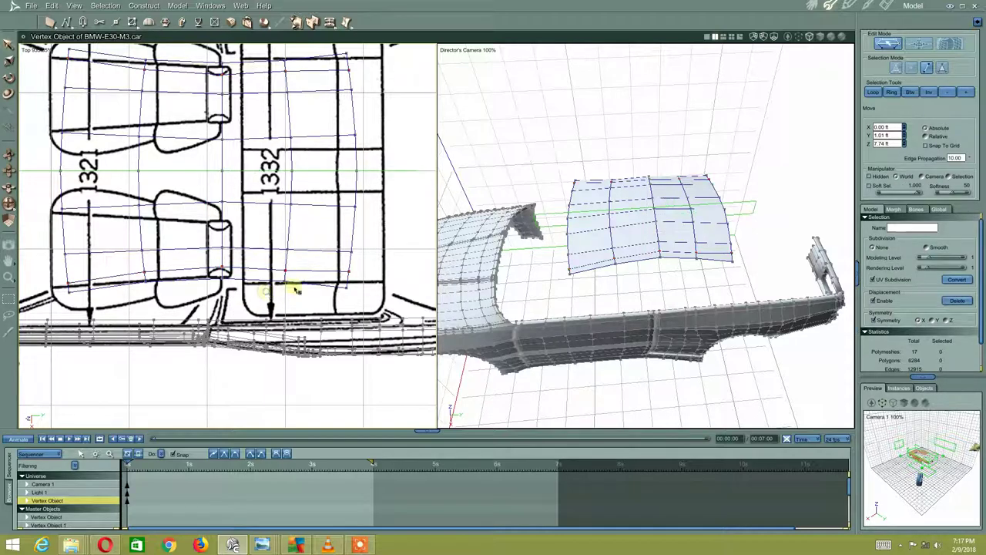
key(ctrl+shift+z)
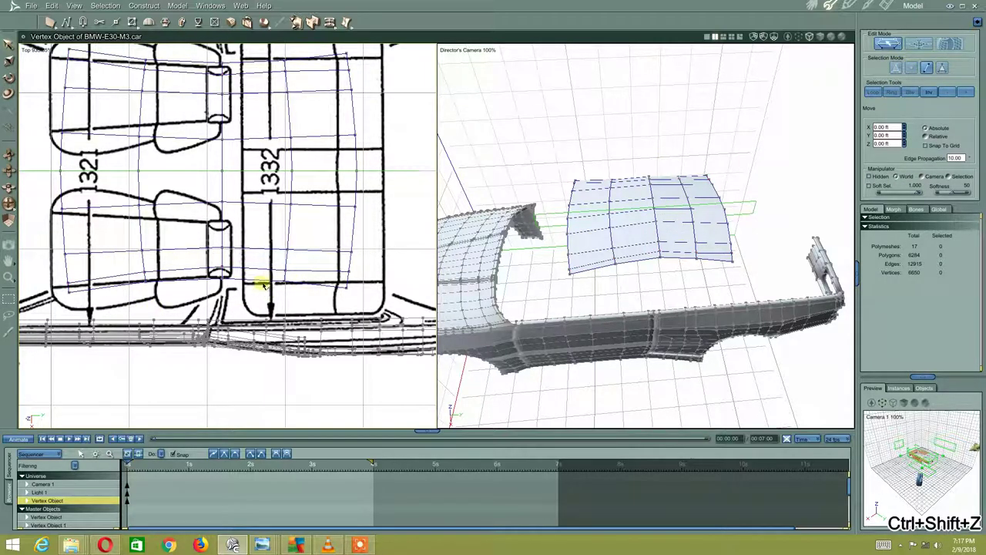
key(ctrl+z)
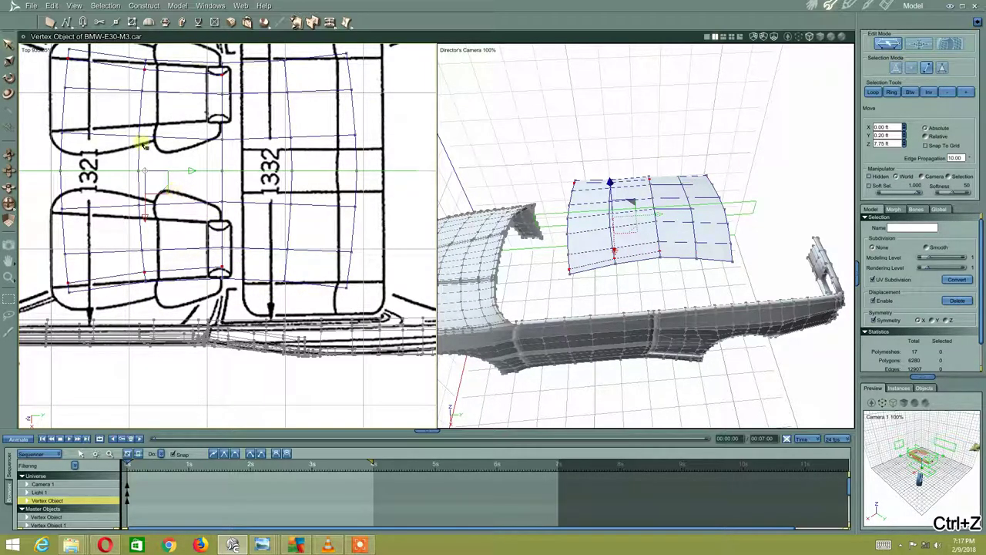
click(116, 22)
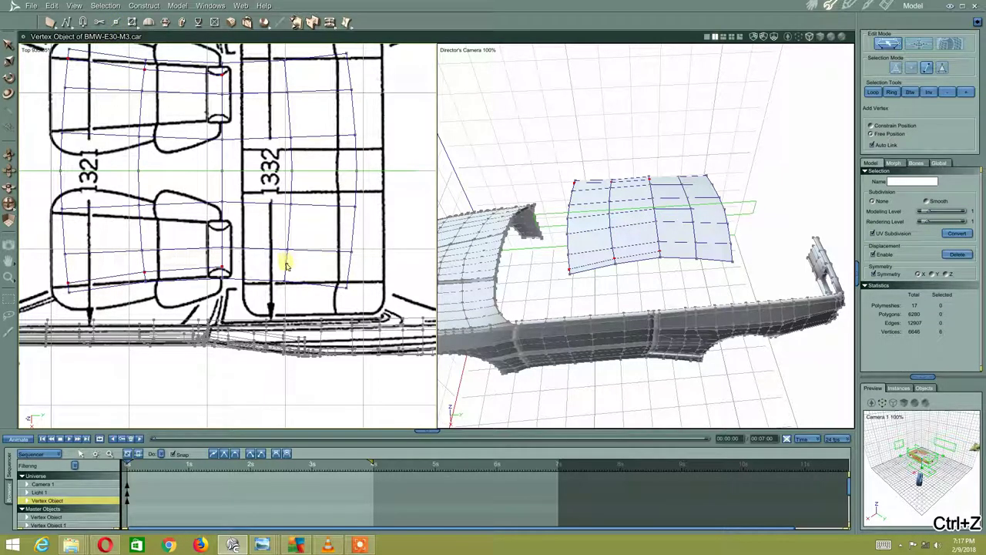
click(285, 265)
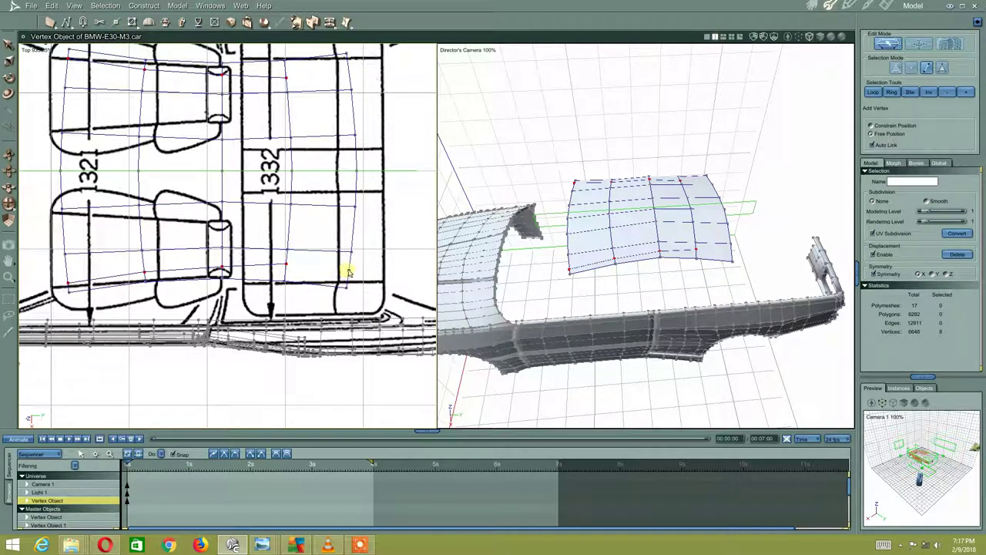
click(347, 271)
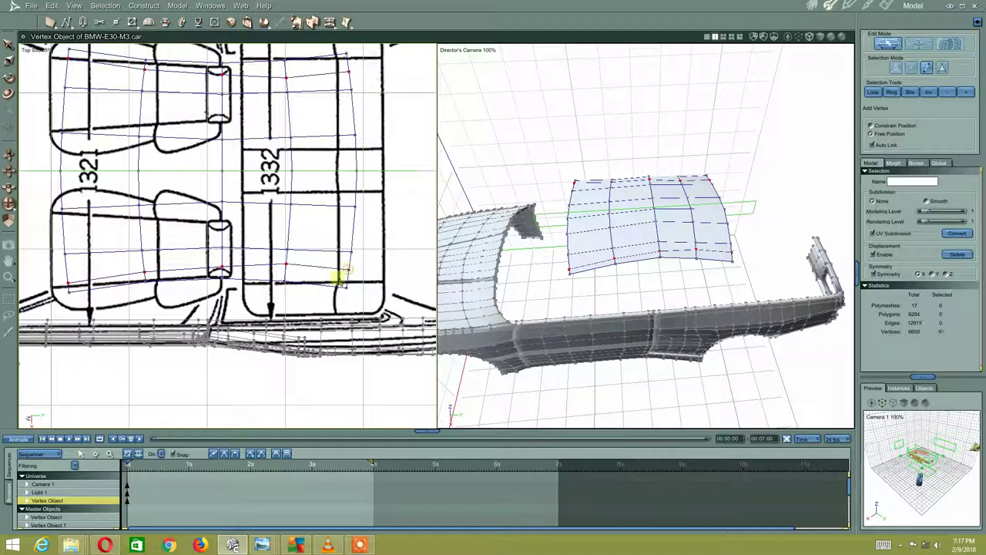
- Return to vertex selection and pick a base vertex of the windshield patch
ctrl+click(251, 253)
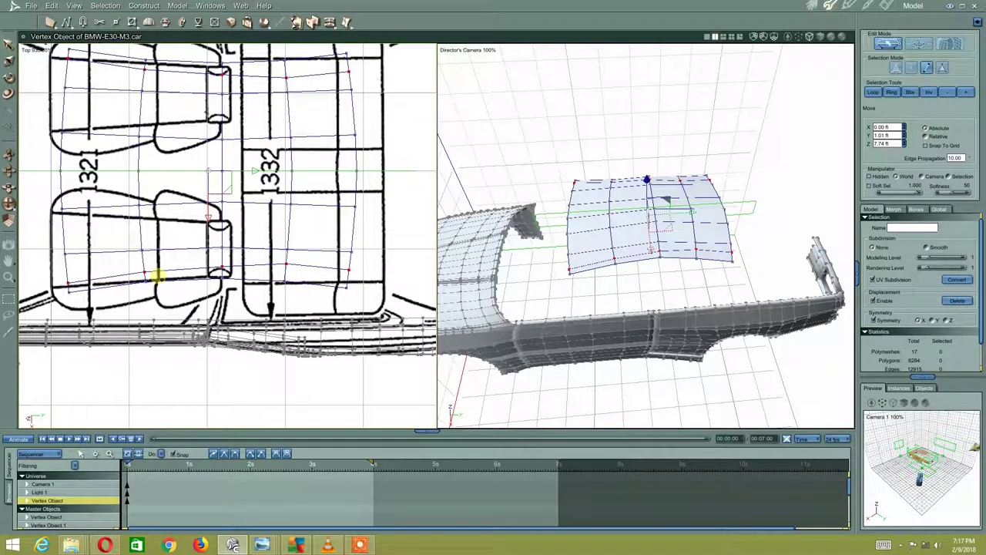
click(198, 297)
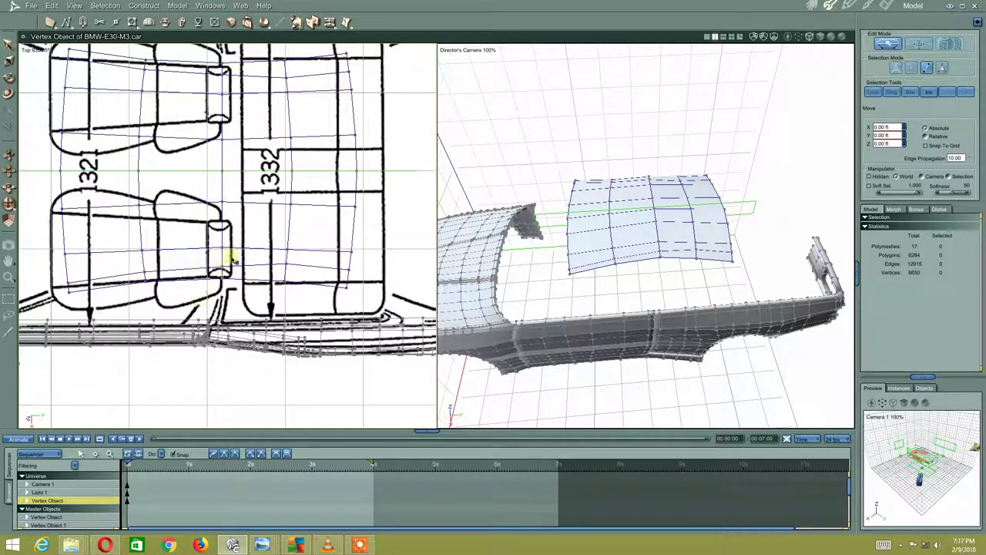
click(911, 68)
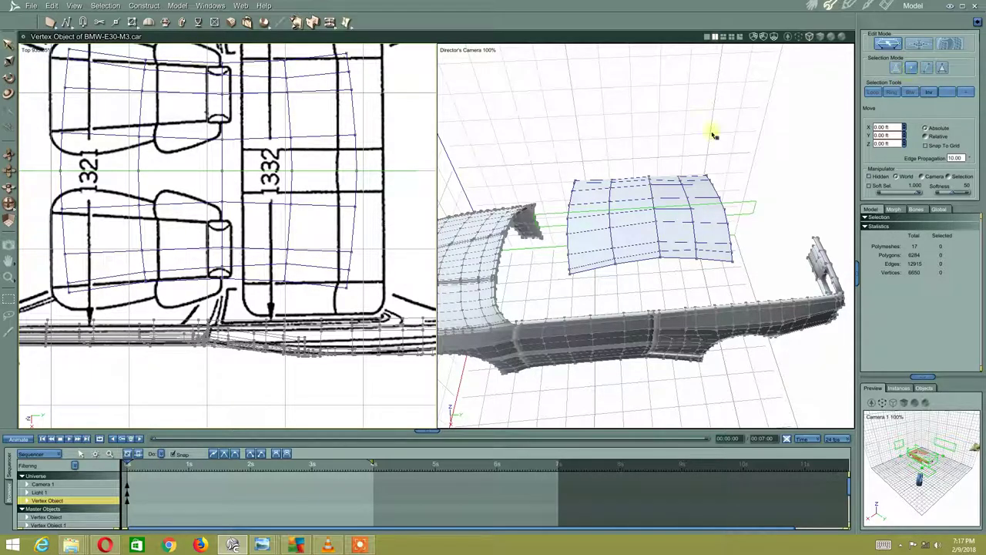
click(222, 262)
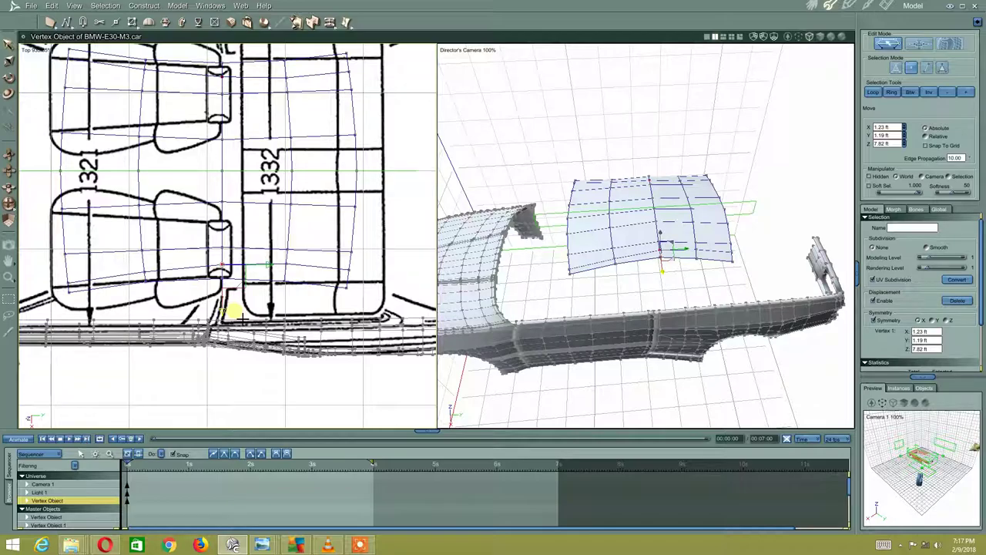
- Loop-select the front-edge vertices at 0.00 ft X, -0.83 ft Y, 7.72 ft Z, then open the viewport-type list
mouse_move(597, 254)
middle_down()
mouse_move(513, 383)
mouse_move(568, 321)
mouse_move(484, 346)
middle_up()
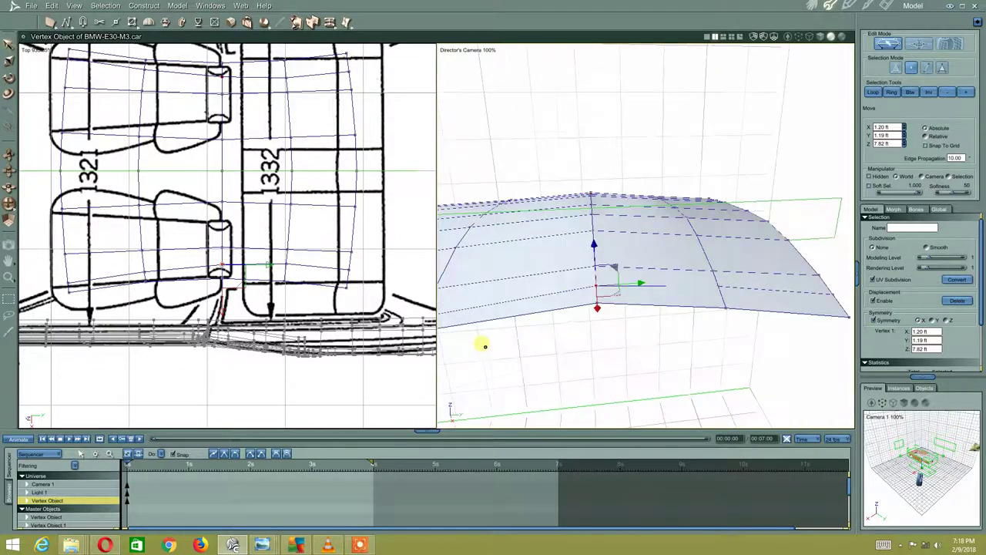
mouse_move(545, 297)
middle_down()
mouse_move(529, 319)
mouse_move(568, 293)
mouse_move(534, 326)
mouse_move(449, 340)
middle_up()
scroll(198, 319, up, 3)
scroll(236, 265, up, 3)
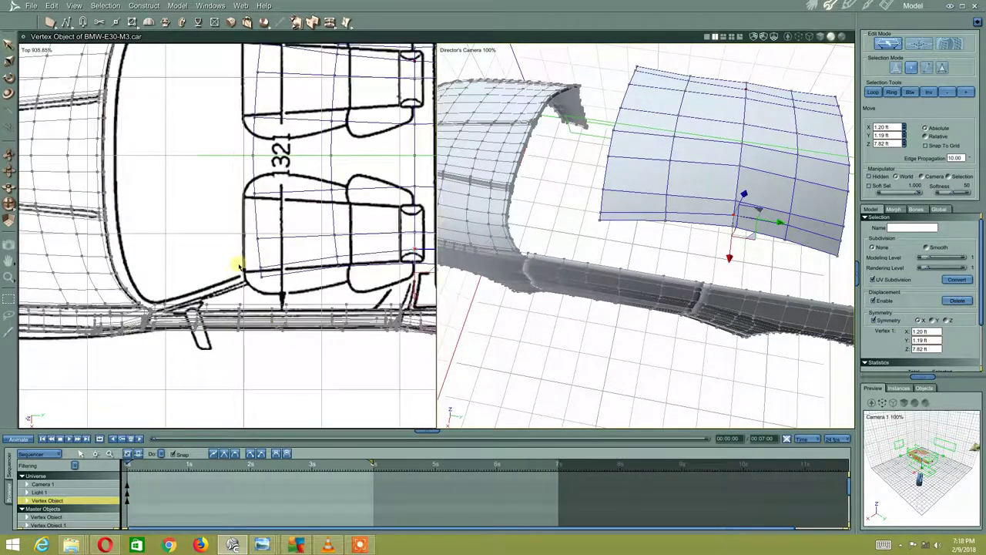
click(779, 79)
click(928, 68)
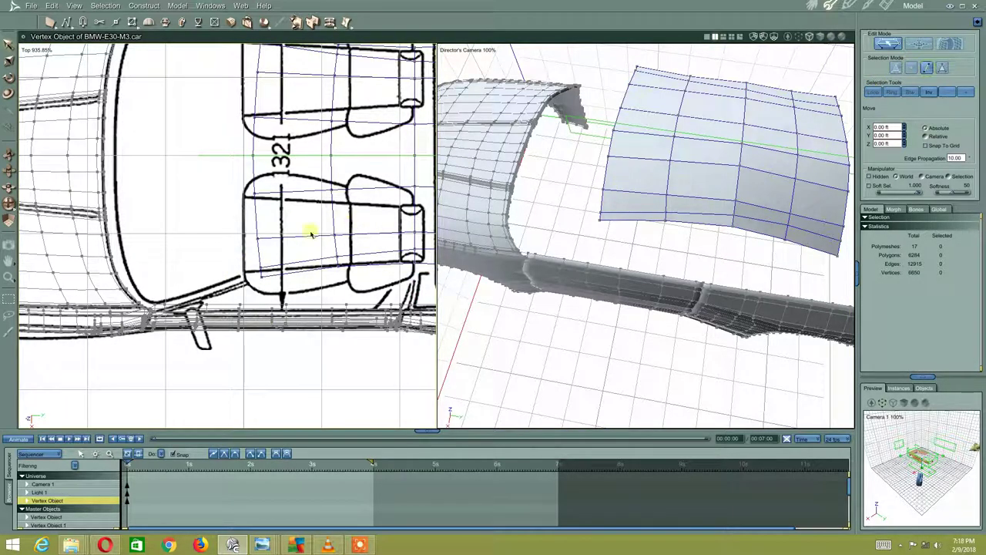
click(262, 273)
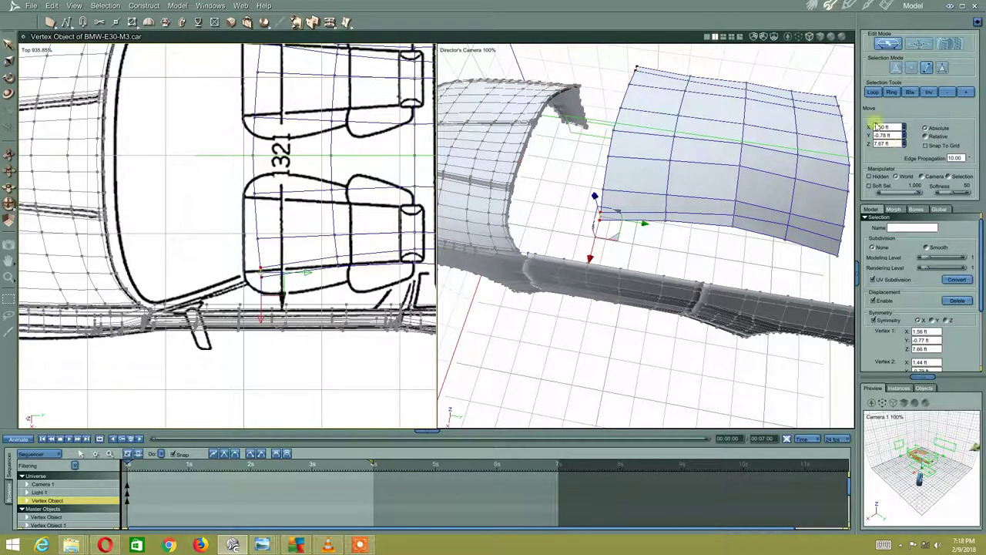
click(873, 92)
scroll(220, 275, down, 2)
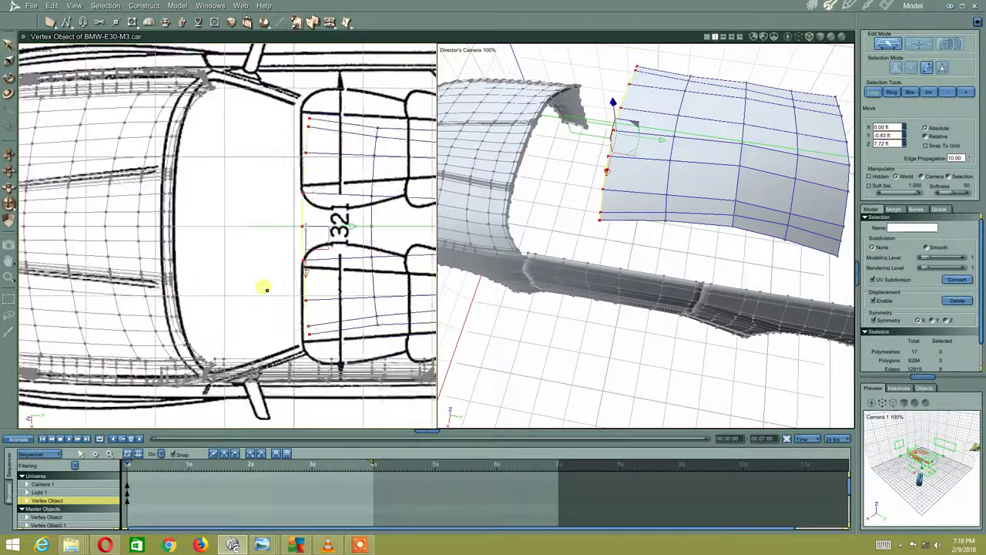
click(31, 50)
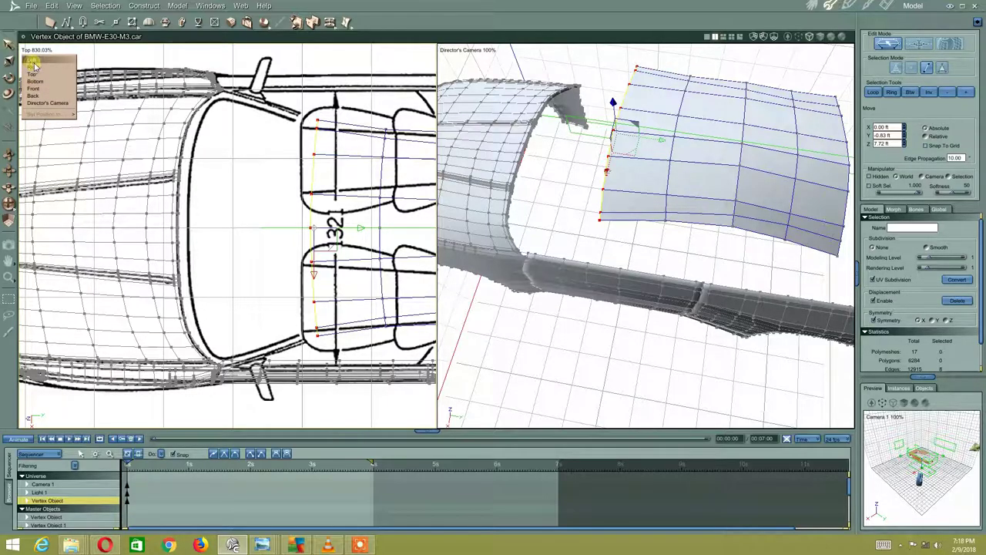
- Switch the left viewport to the side view and fit the first two roof vertex columns to the roofline
click(32, 59)
scroll(223, 202, up, 3)
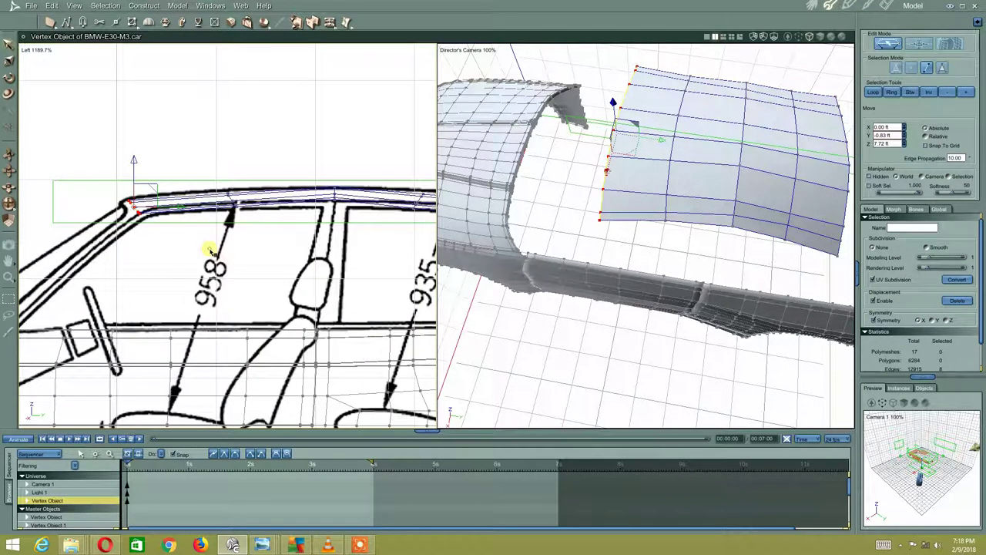
drag(187, 167, 253, 236)
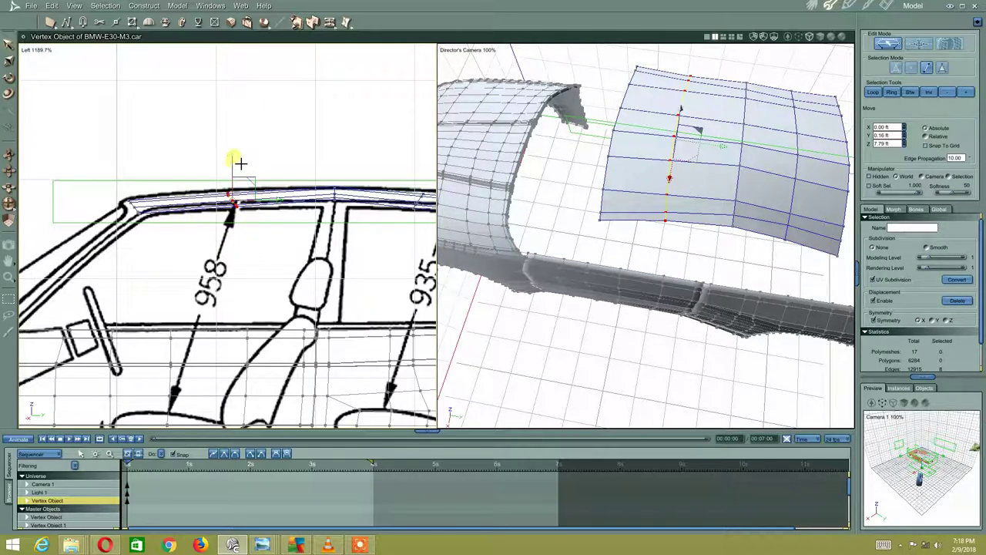
drag(233, 155, 264, 182)
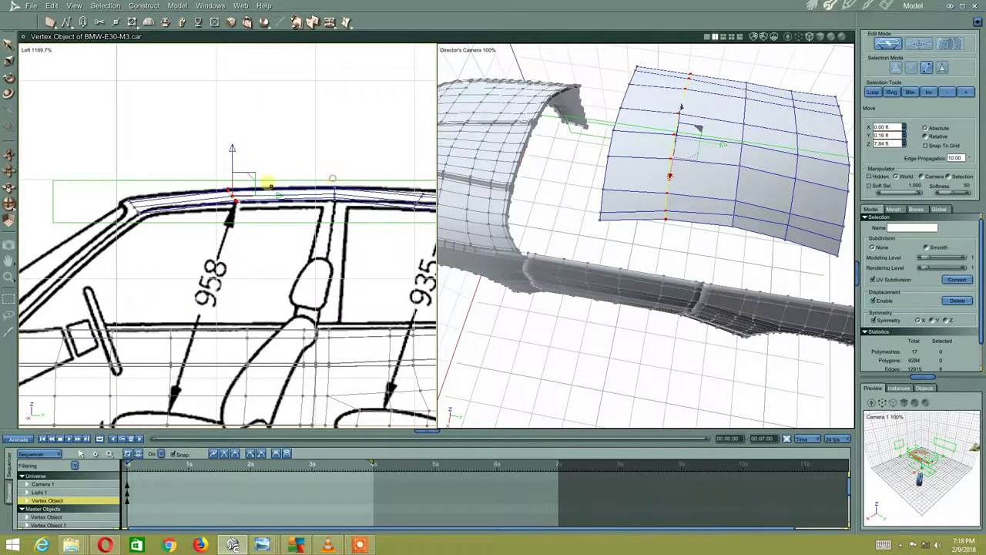
middle_drag(265, 182, 166, 187)
drag(282, 180, 227, 242)
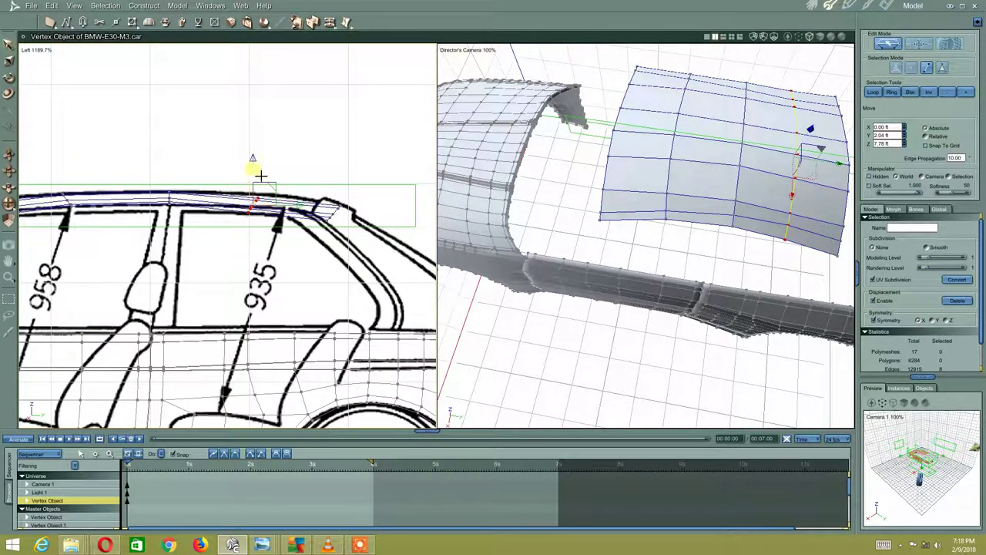
drag(262, 170, 262, 162)
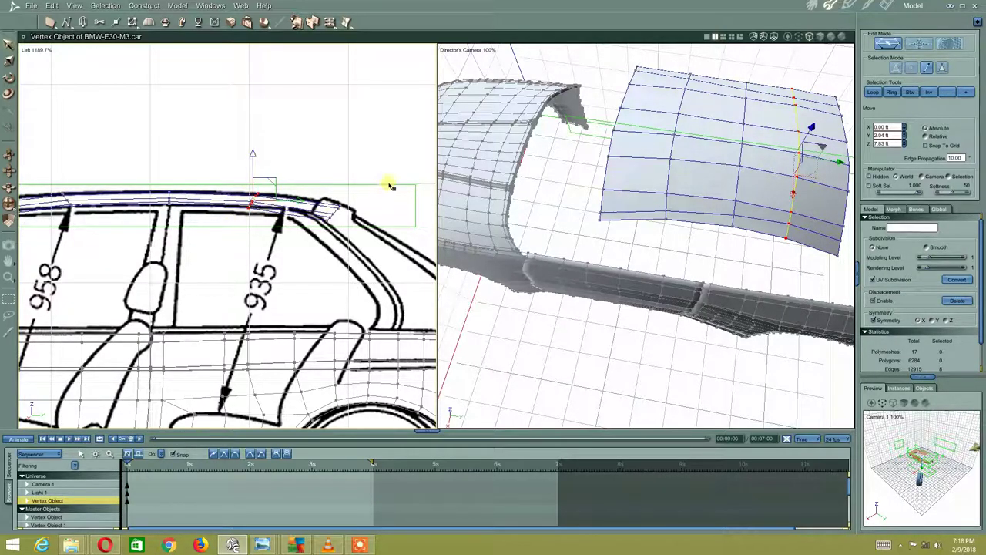
- Move the roof's rear-edge column onto the roofline end at 2.97 ft Y, 7.68 ft Z
drag(391, 186, 312, 235)
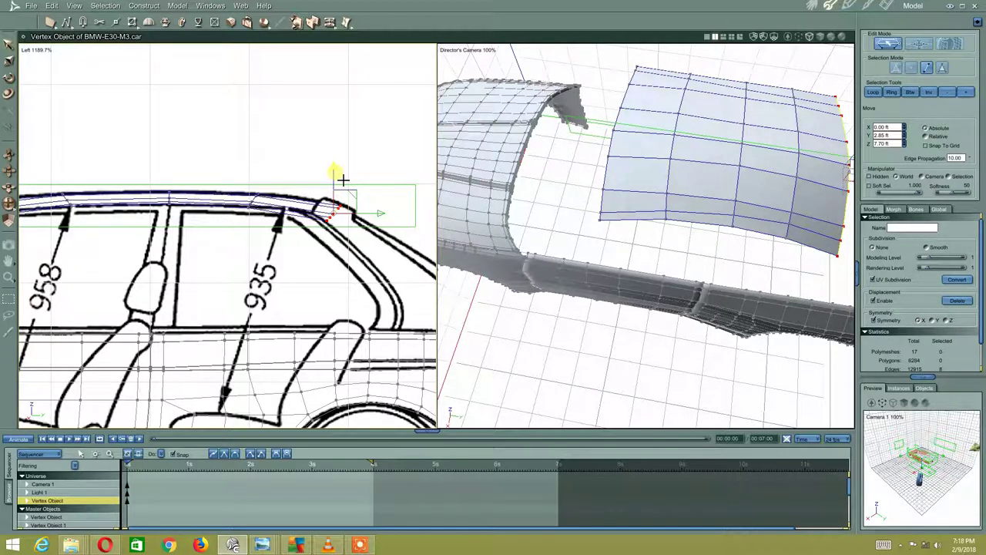
drag(343, 179, 342, 177)
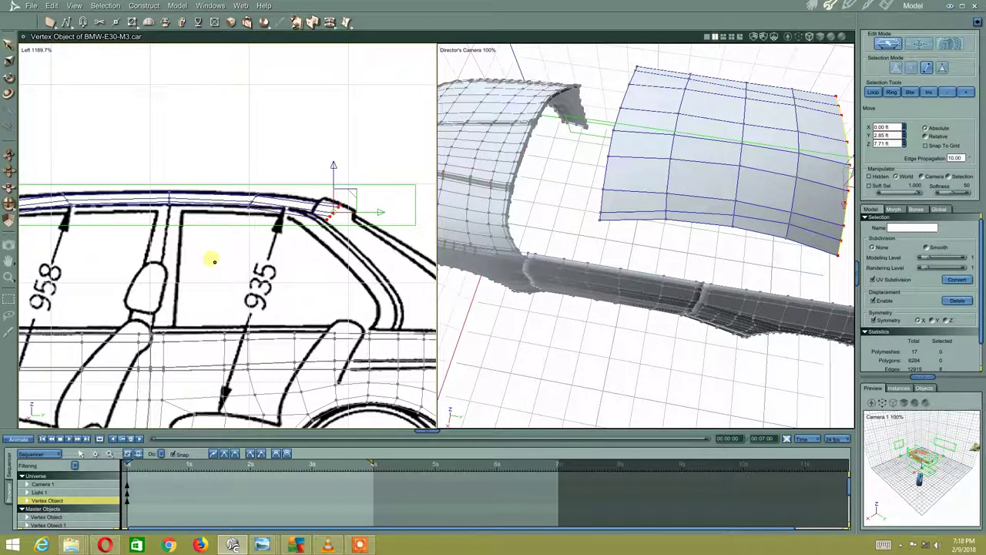
middle_drag(213, 260, 274, 263)
mouse_move(353, 238)
middle_down()
mouse_move(308, 241)
mouse_move(288, 220)
middle_up()
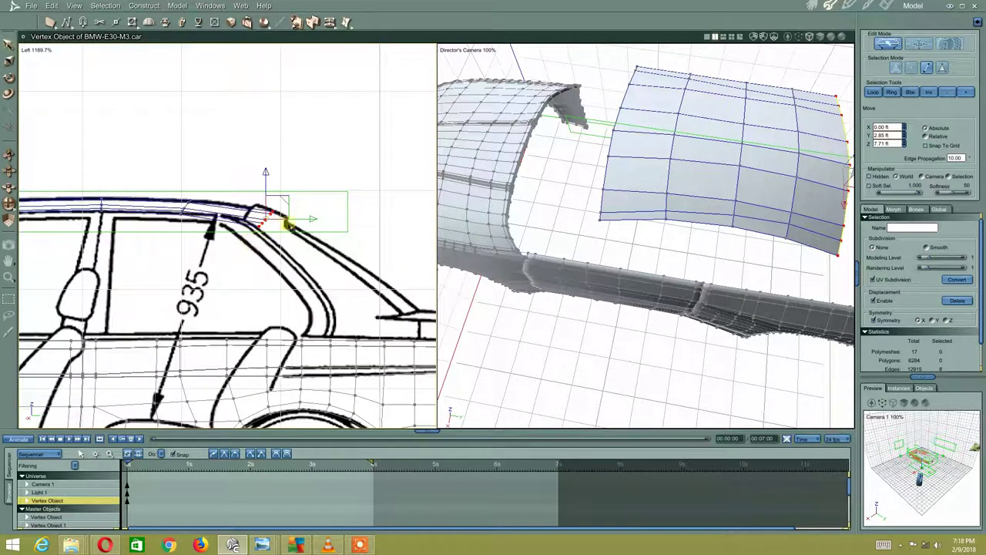
drag(316, 220, 326, 226)
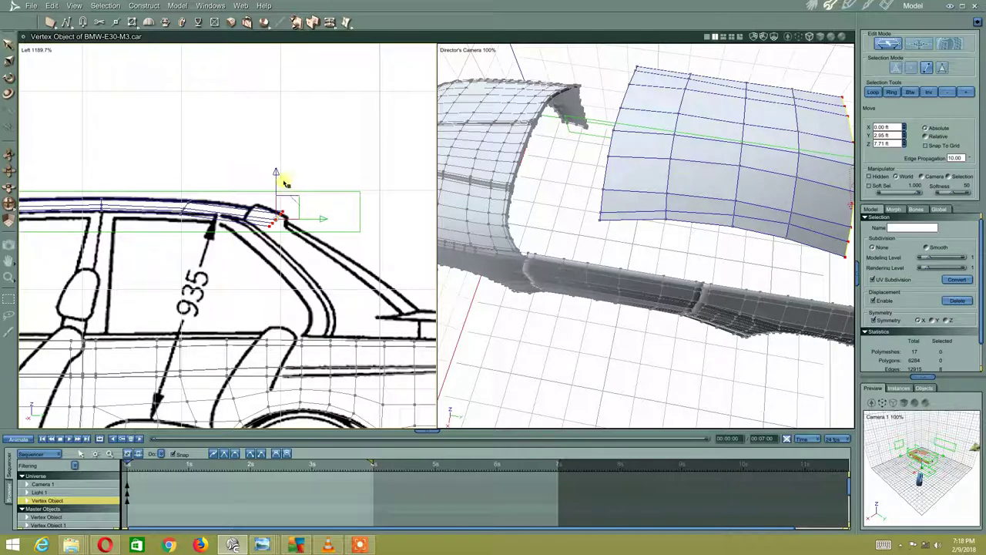
drag(279, 182, 267, 178)
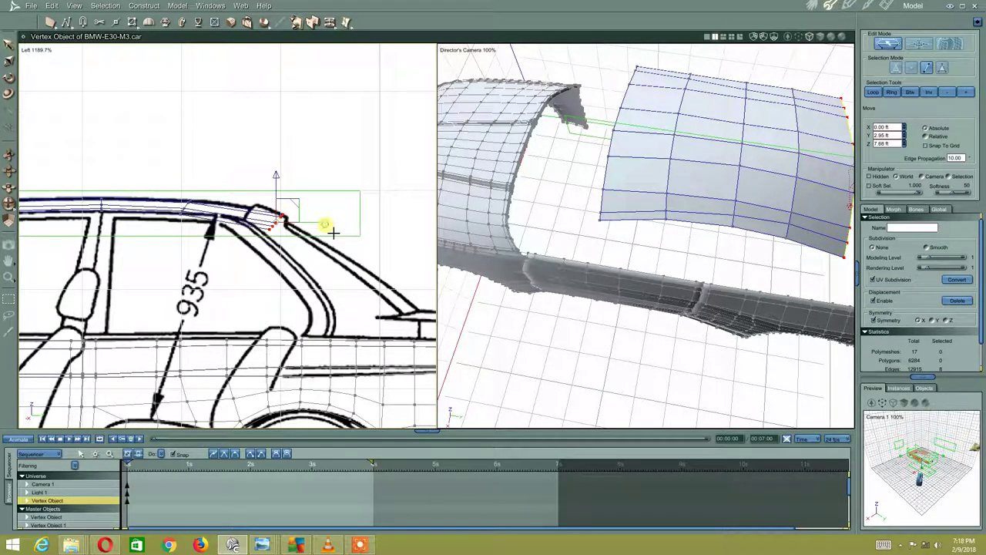
drag(333, 232, 335, 233)
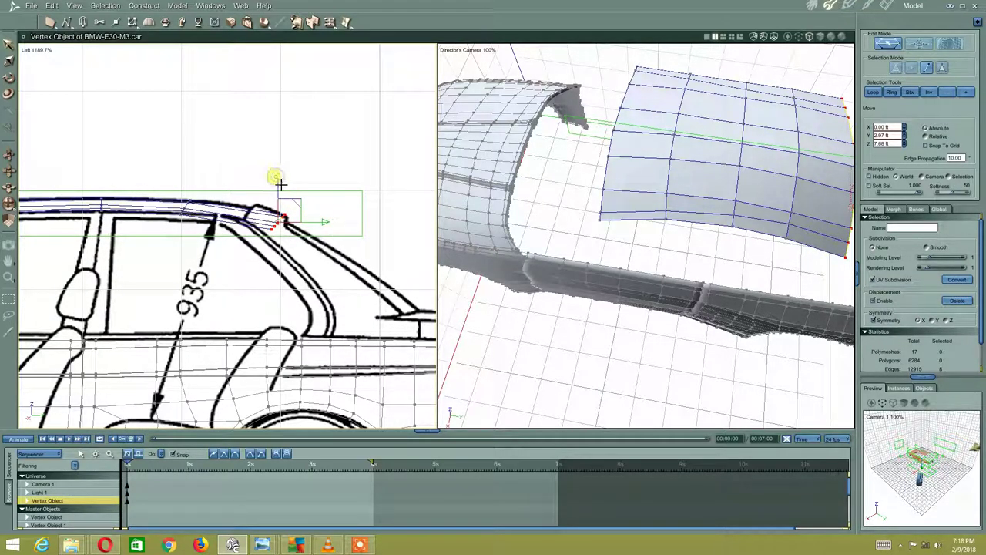
click(249, 209)
middle_drag(249, 209, 301, 235)
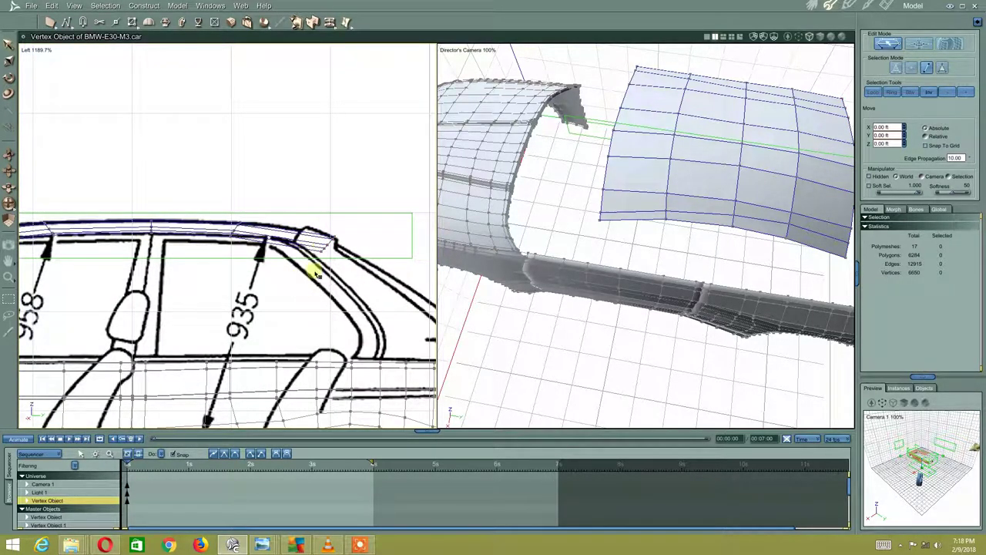
- Extrude the roof's rear edge into a new row of faces with Extract Along
key(ctrl+z)
drag(334, 25, 325, 77)
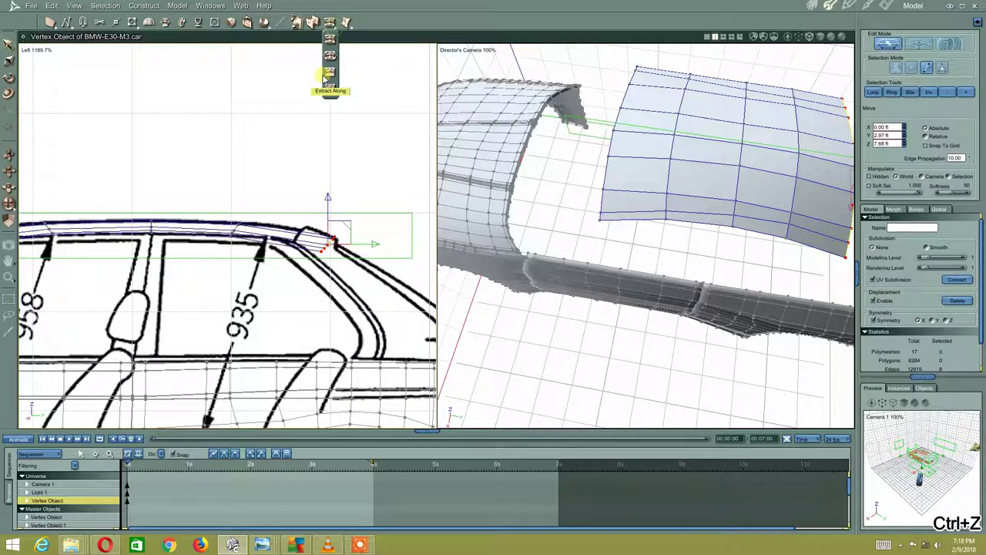
click(329, 75)
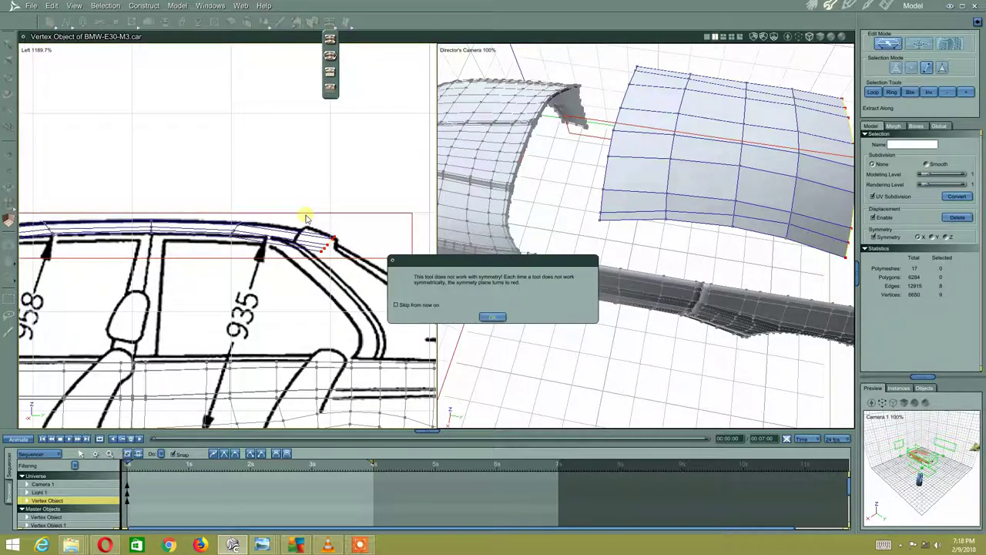
click(486, 320)
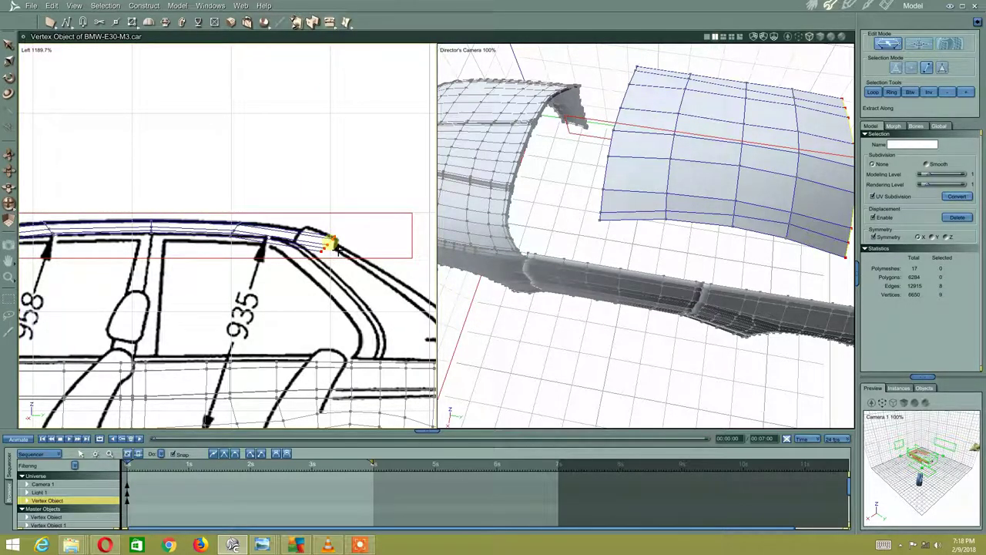
drag(331, 245, 324, 286)
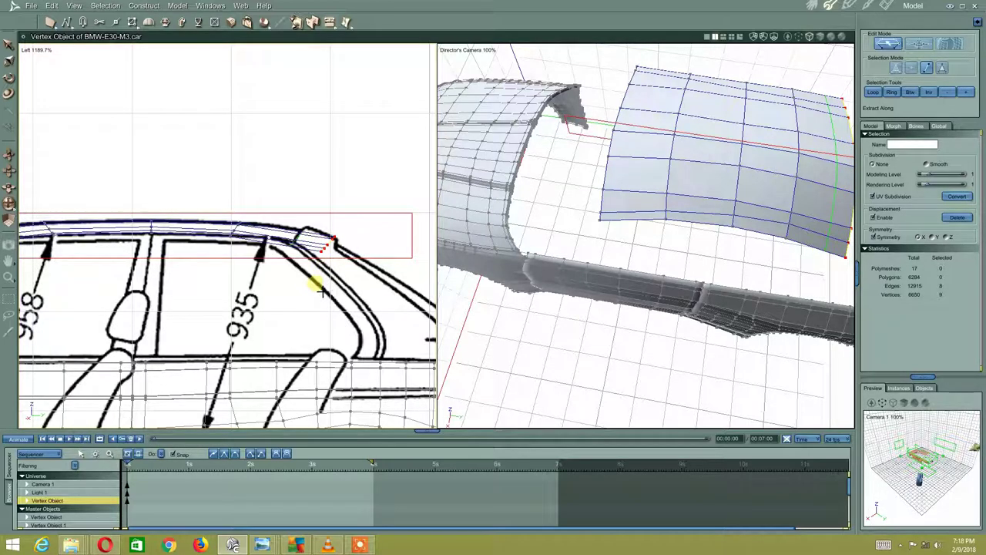
right_click(261, 203)
click(255, 202)
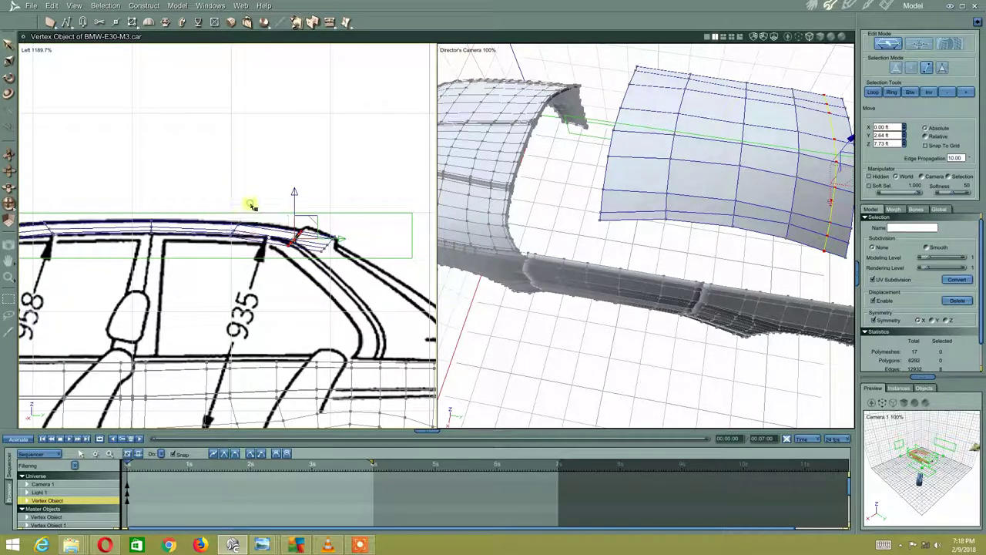
- Rotate the 3D view and select the panel's front edge at the A-pillar top
mouse_move(469, 219)
mouse_down()
mouse_move(677, 183)
mouse_move(533, 237)
mouse_up()
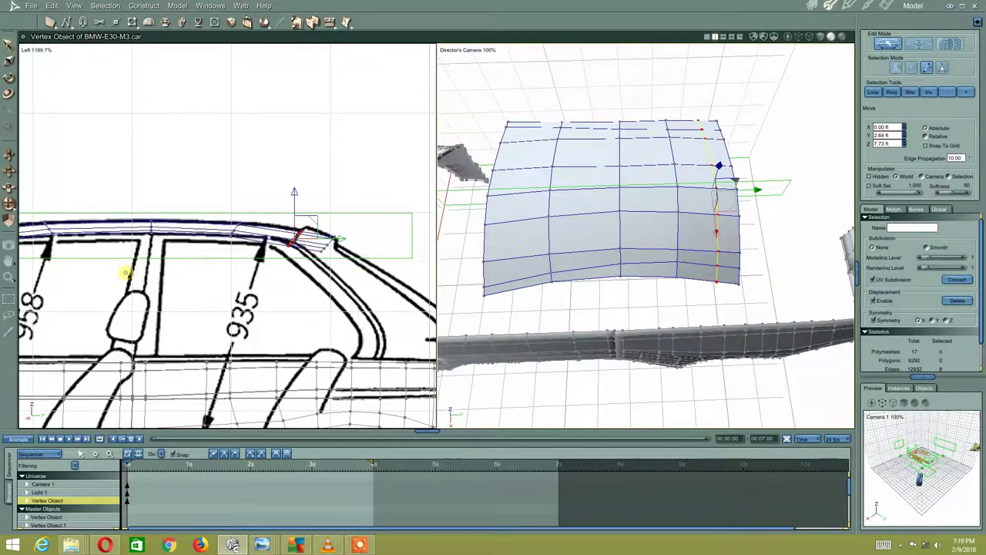
scroll(115, 282, left, 10)
click(325, 221)
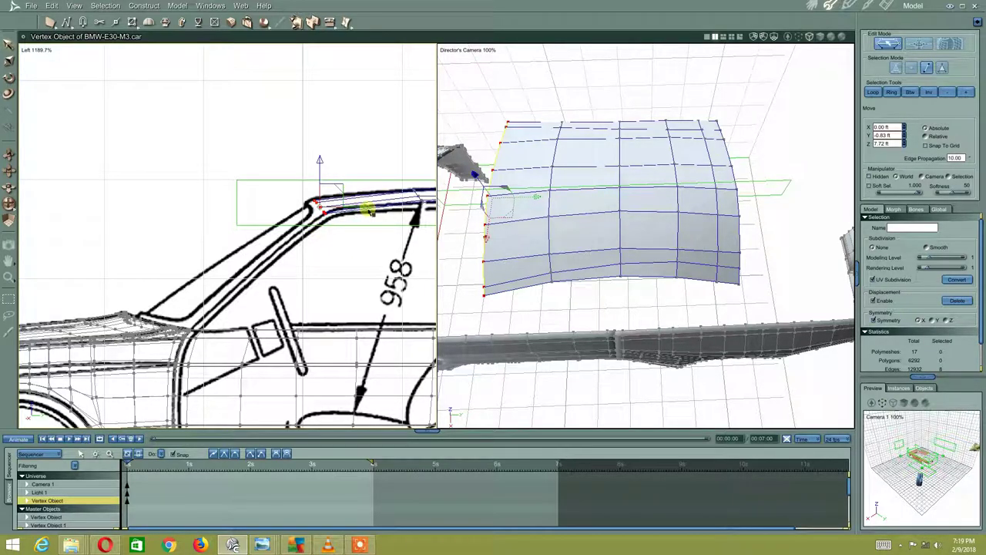
- Move the roof panel's front edge column up to the windshield top
click(366, 210)
key(ctrl+z)
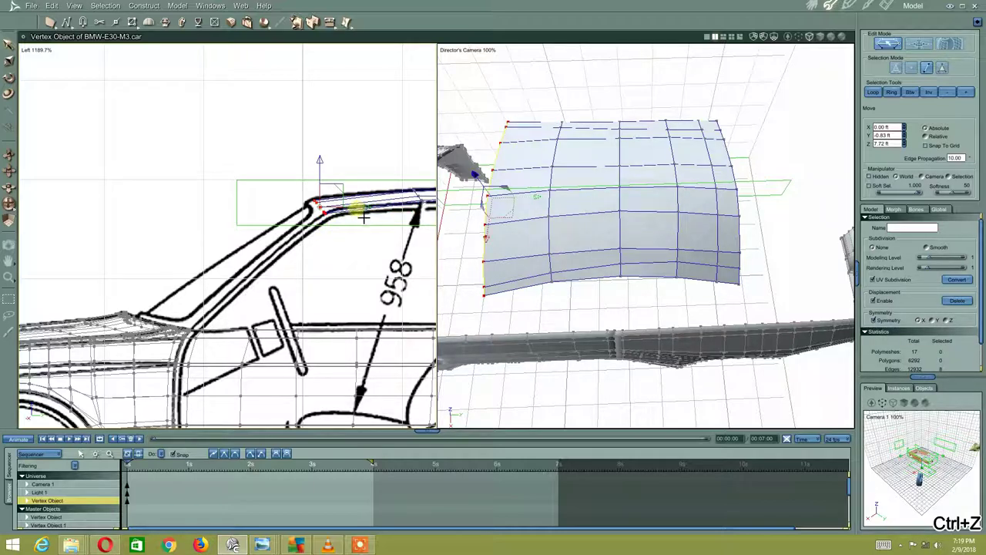
drag(377, 217, 363, 211)
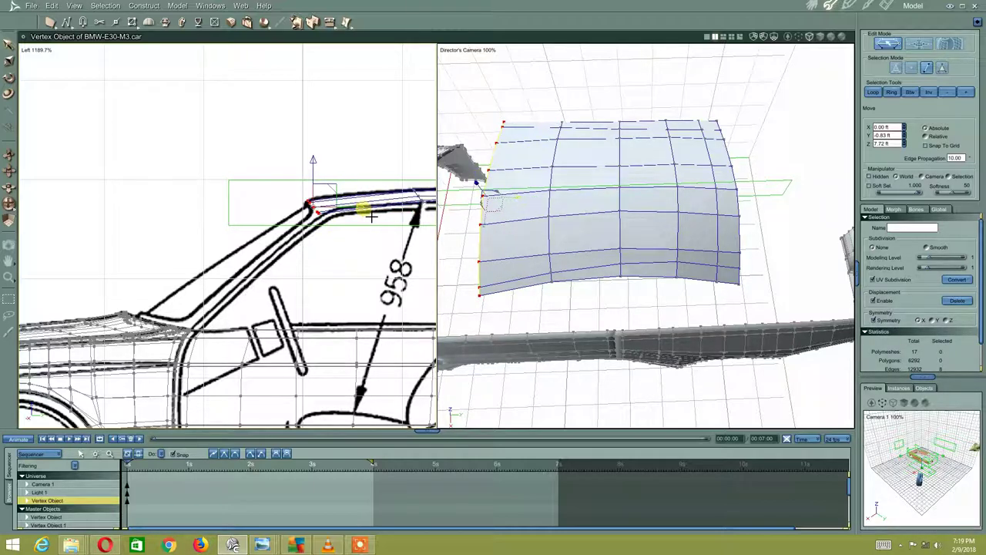
middle_drag(344, 239, 273, 246)
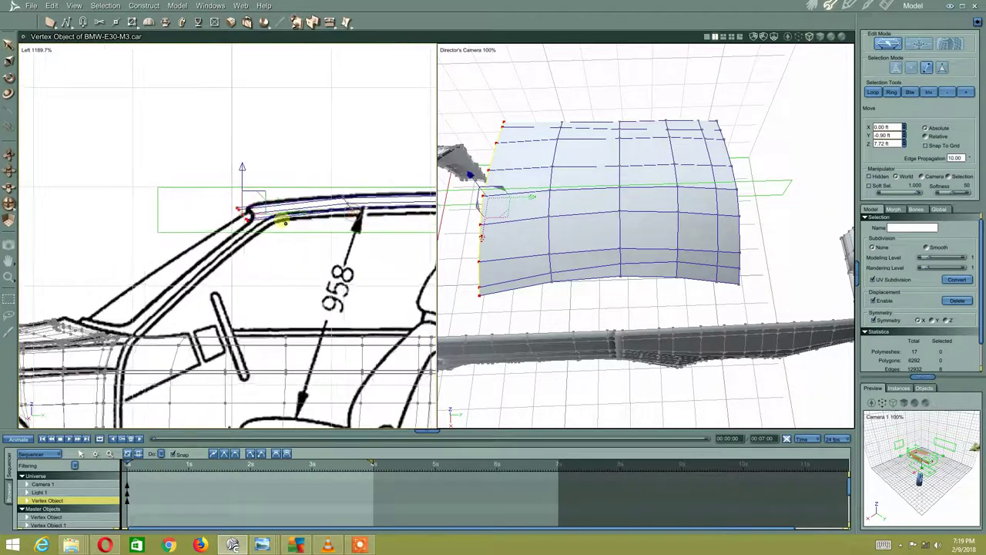
- Extrude the front edge forward into a new row of faces, then select the middle vertex column
click(329, 22)
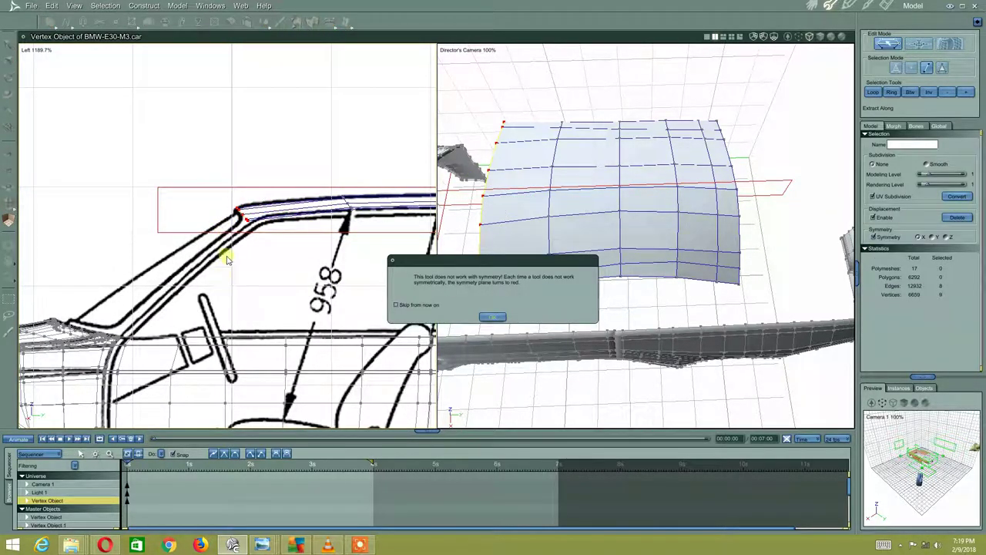
click(486, 317)
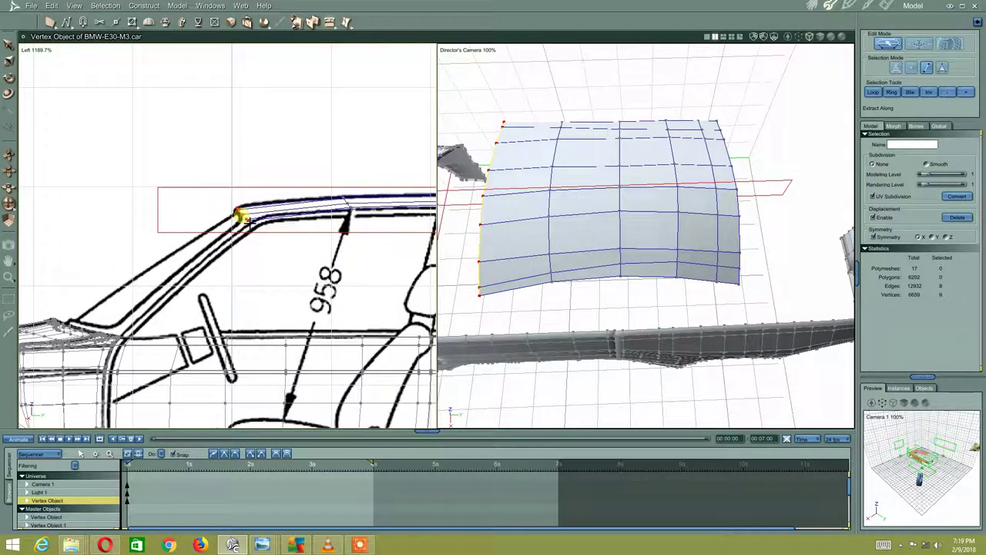
mouse_move(242, 218)
mouse_down()
mouse_move(286, 269)
mouse_move(285, 184)
mouse_up()
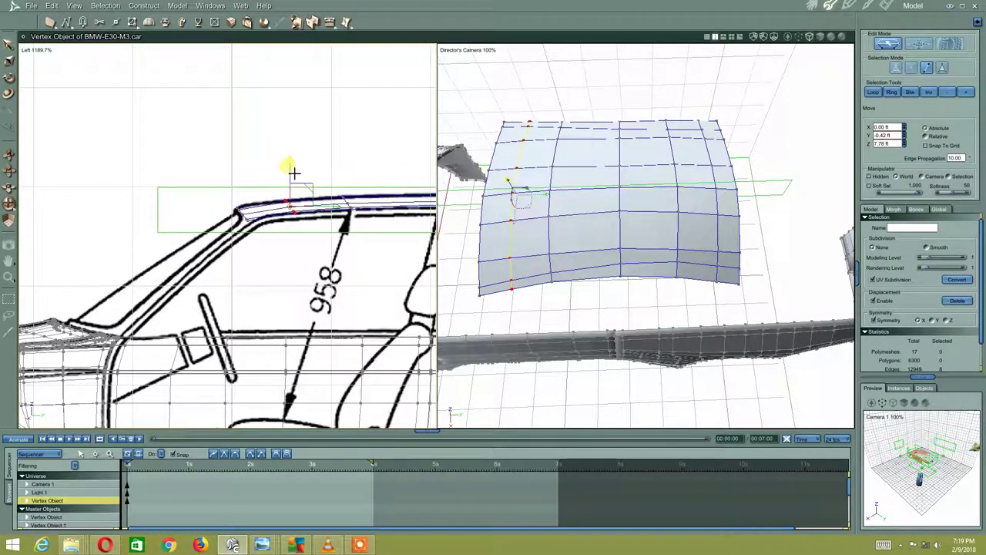
middle_drag(280, 191, 156, 195)
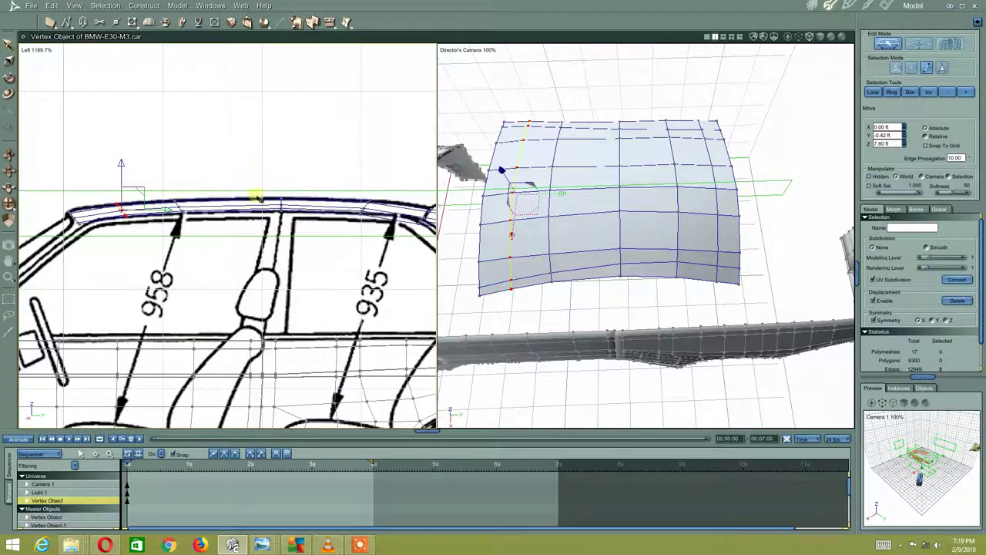
drag(255, 171, 286, 223)
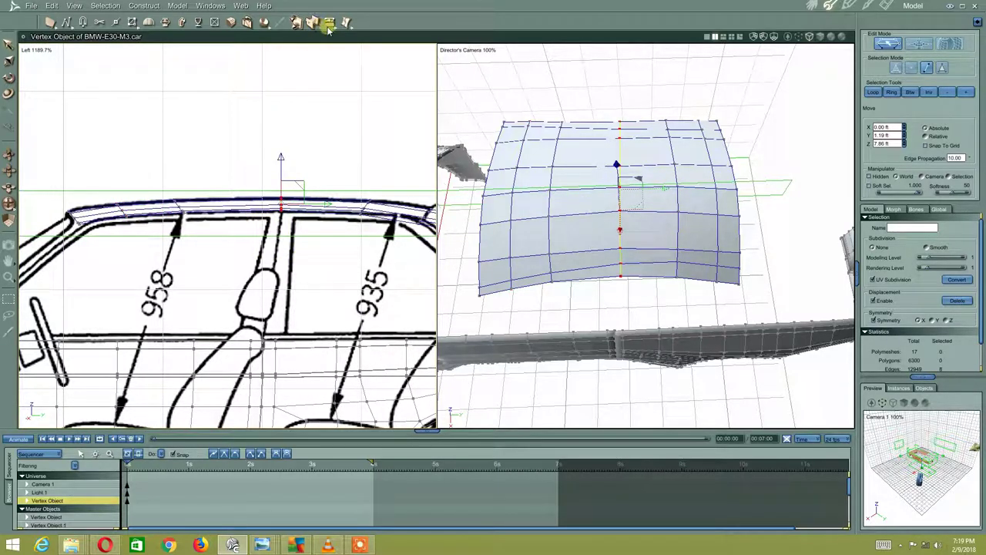
drag(329, 27, 330, 73)
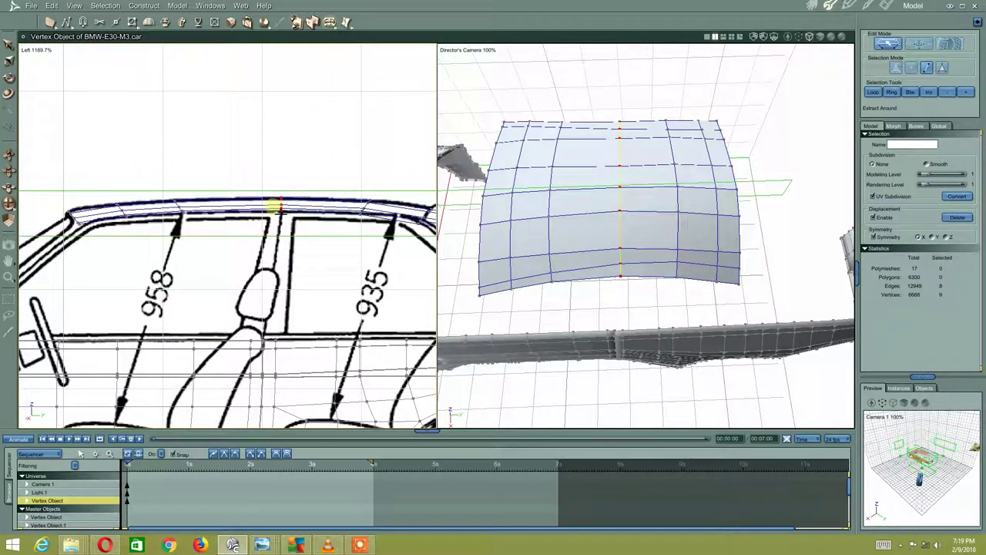
- Add edge loops around the centre roof column with Extract Around and select the rear roof column
drag(281, 204, 268, 239)
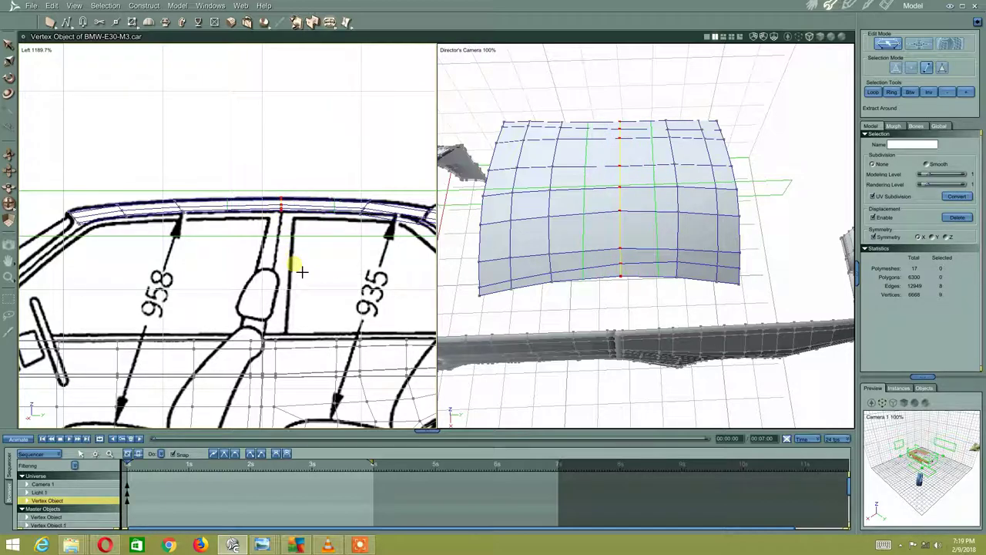
click(216, 263)
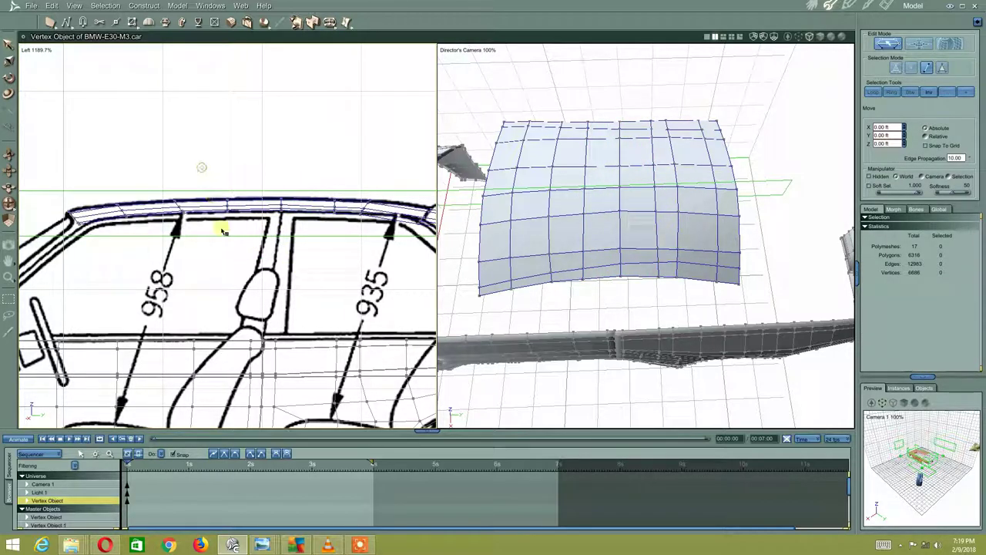
right_click(213, 184)
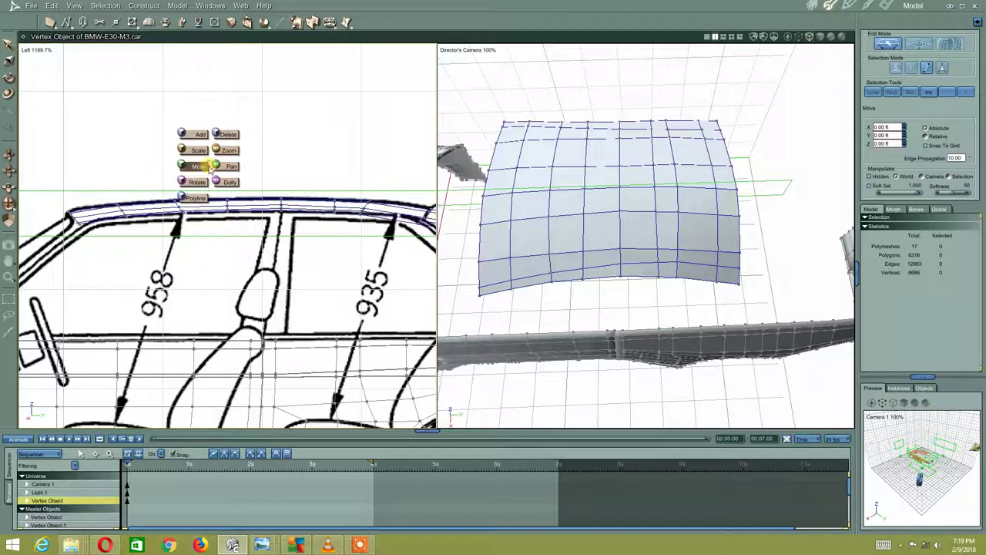
drag(205, 161, 242, 253)
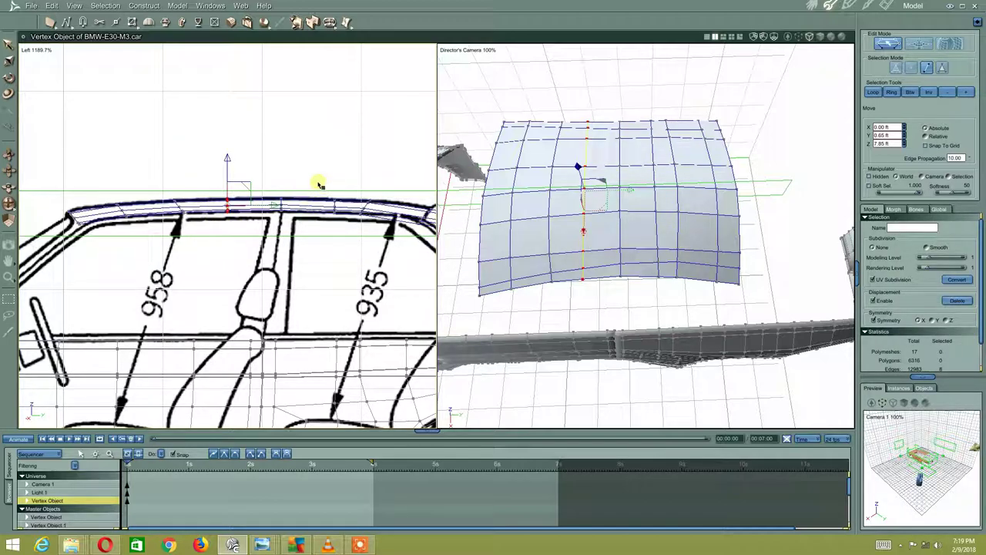
shift+drag(318, 183, 347, 239)
click(306, 220)
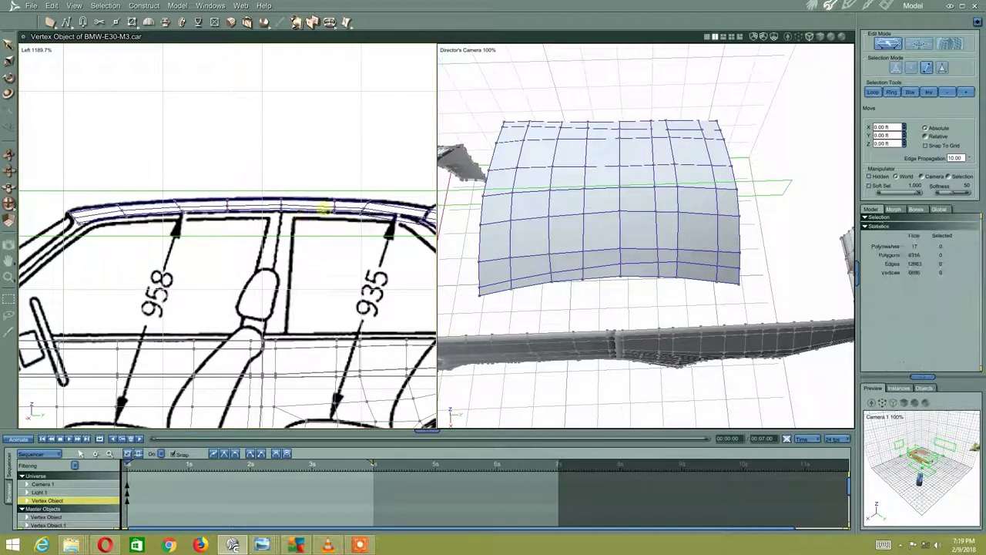
key(ctrl+z)
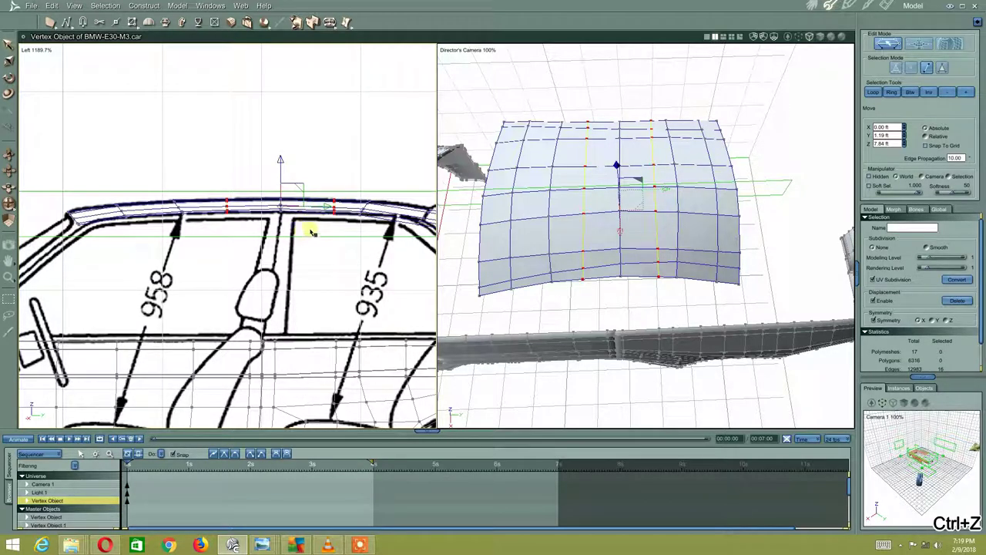
mouse_move(312, 171)
mouse_down()
mouse_move(341, 227)
mouse_move(324, 173)
mouse_up()
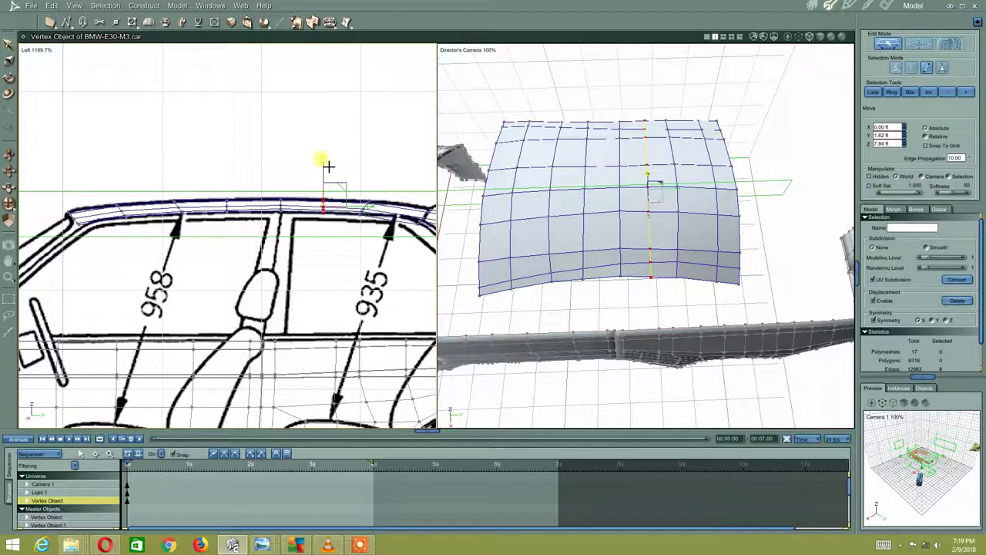
- Nudge the roof column near the rear pillar onto the roofline, around 2.10 ft Y, 7.82 ft Z
mouse_move(329, 165)
middle_down()
mouse_move(368, 203)
mouse_move(235, 211)
mouse_move(291, 212)
middle_up()
click(205, 205)
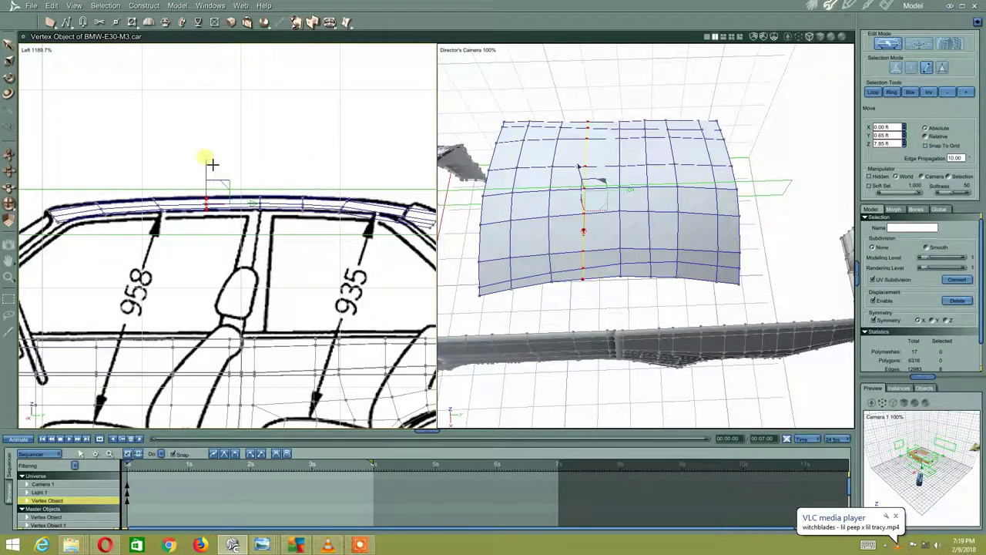
middle_drag(172, 193, 83, 194)
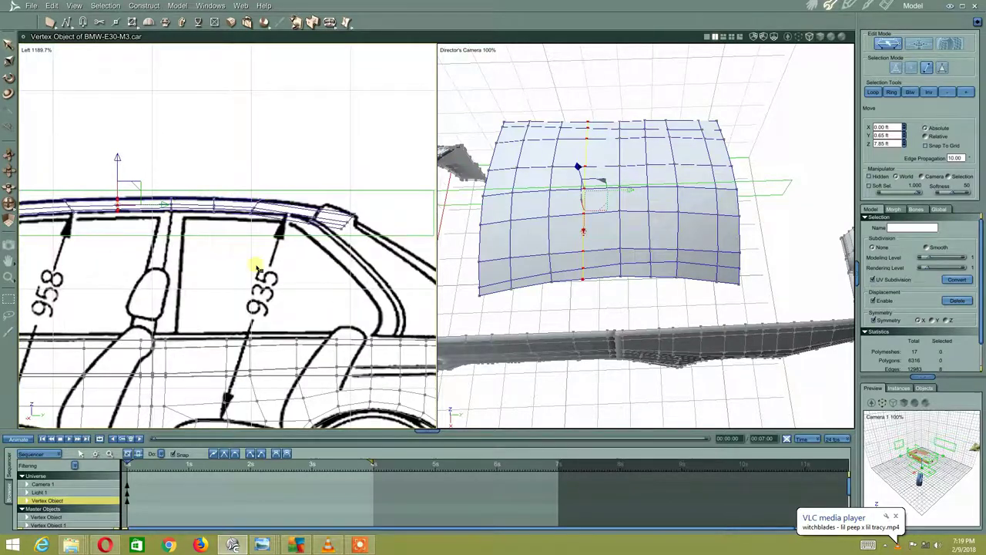
click(236, 192)
click(260, 200)
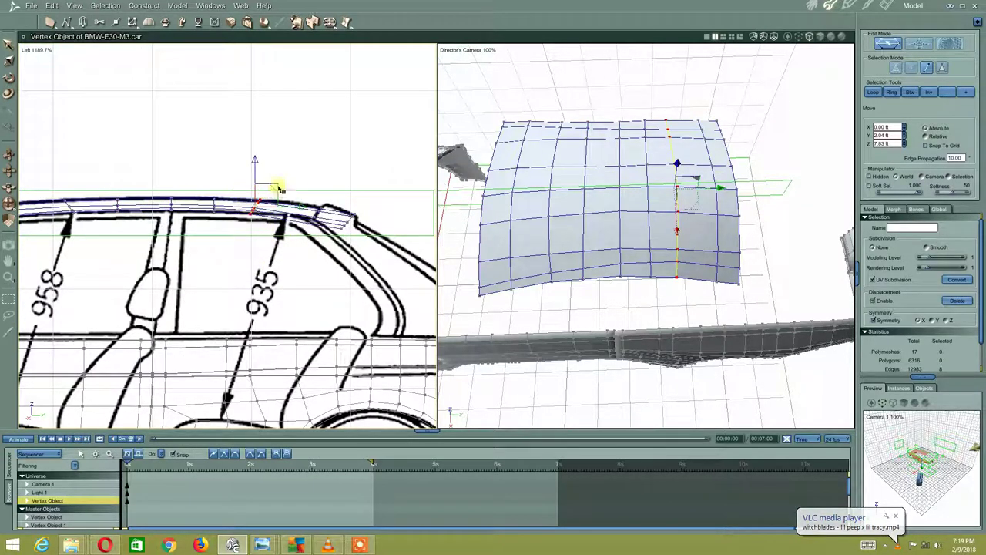
drag(292, 191, 286, 192)
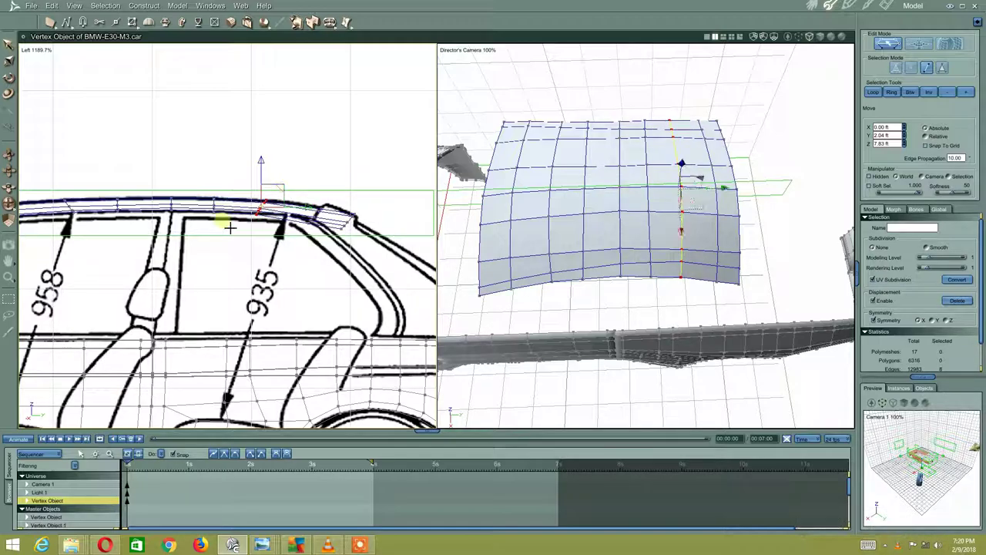
mouse_move(577, 316)
middle_down()
mouse_move(650, 277)
mouse_move(631, 266)
mouse_move(587, 278)
mouse_move(557, 347)
mouse_move(434, 216)
middle_up()
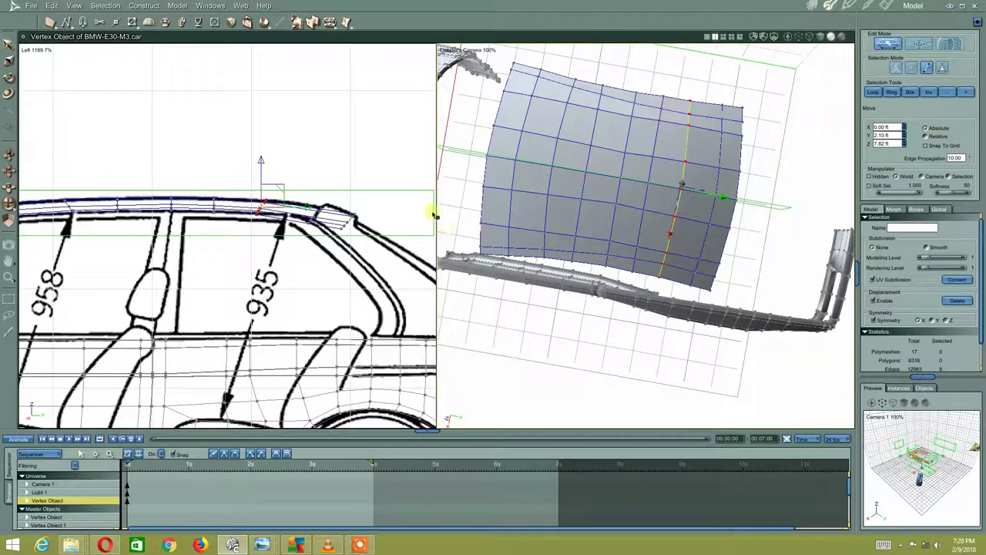
click(28, 50)
- Switch the left viewport to Top and move a lower-edge vertex onto the seat outline
click(46, 81)
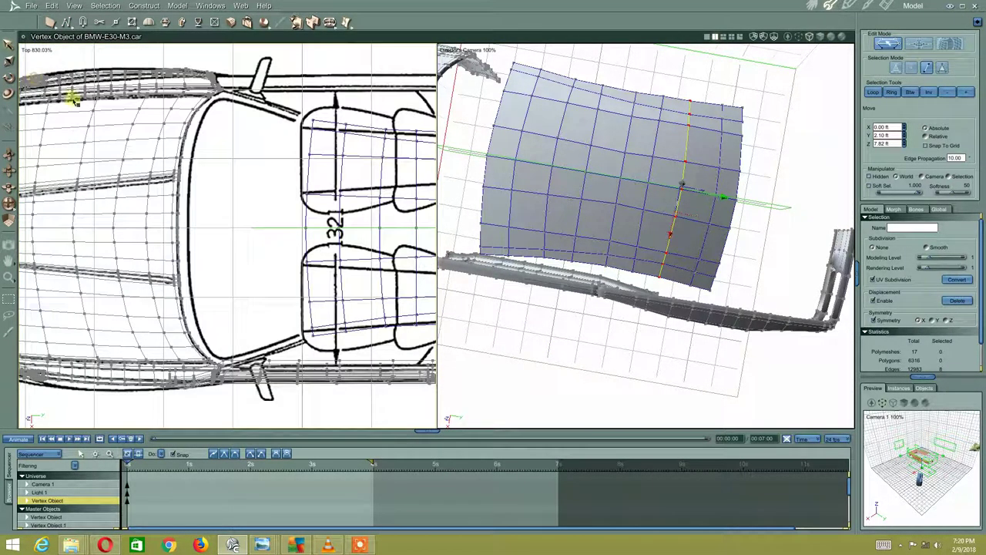
mouse_move(385, 259)
middle_down()
mouse_move(221, 264)
mouse_move(236, 275)
mouse_move(169, 289)
middle_up()
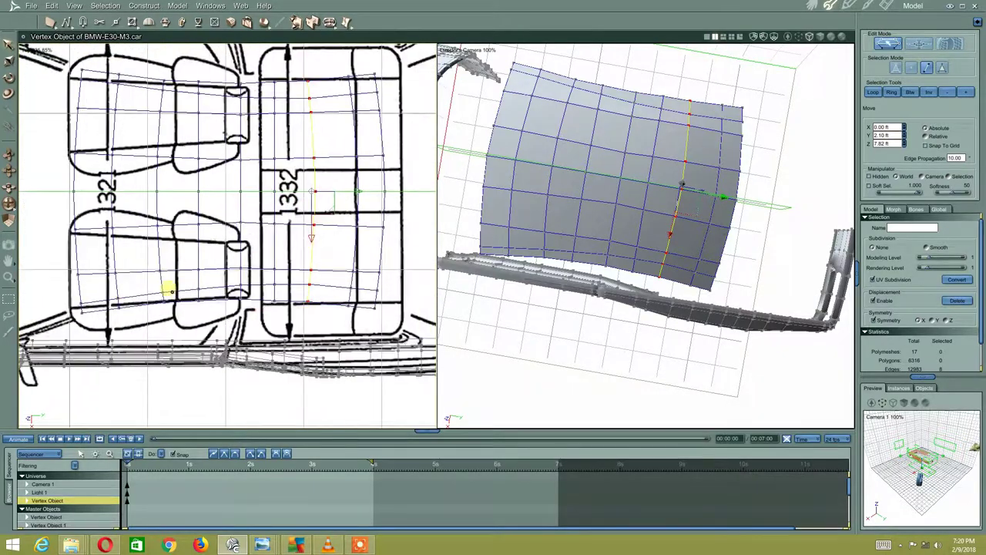
click(245, 336)
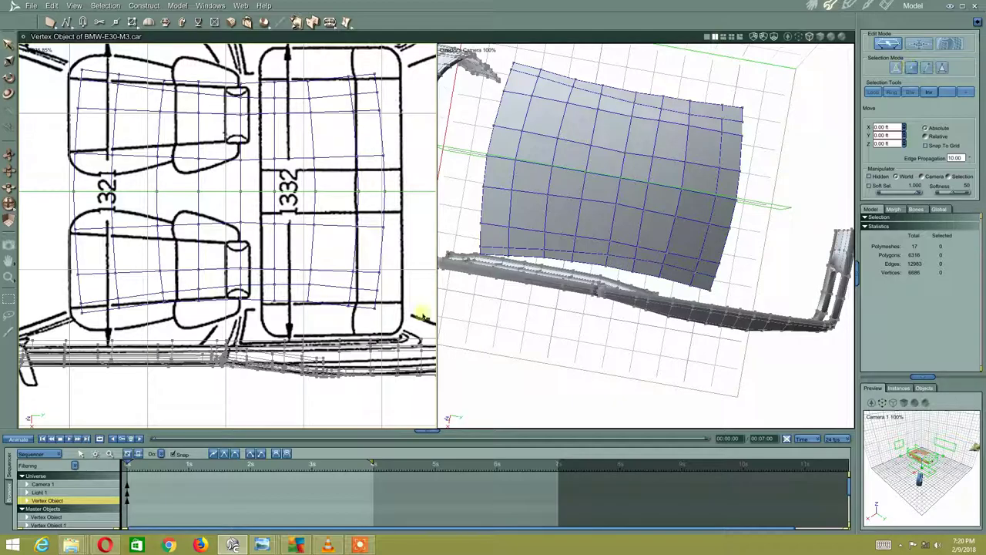
click(275, 301)
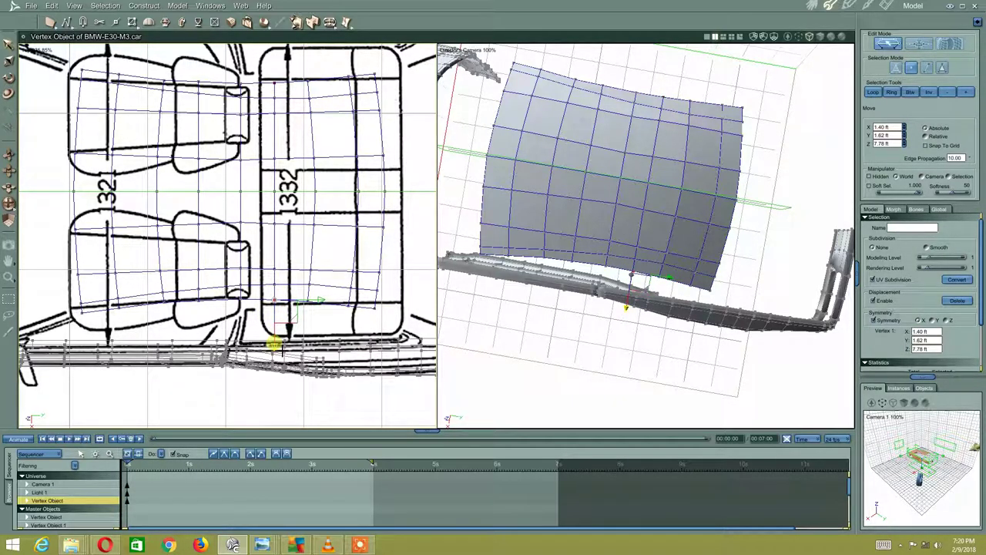
click(240, 324)
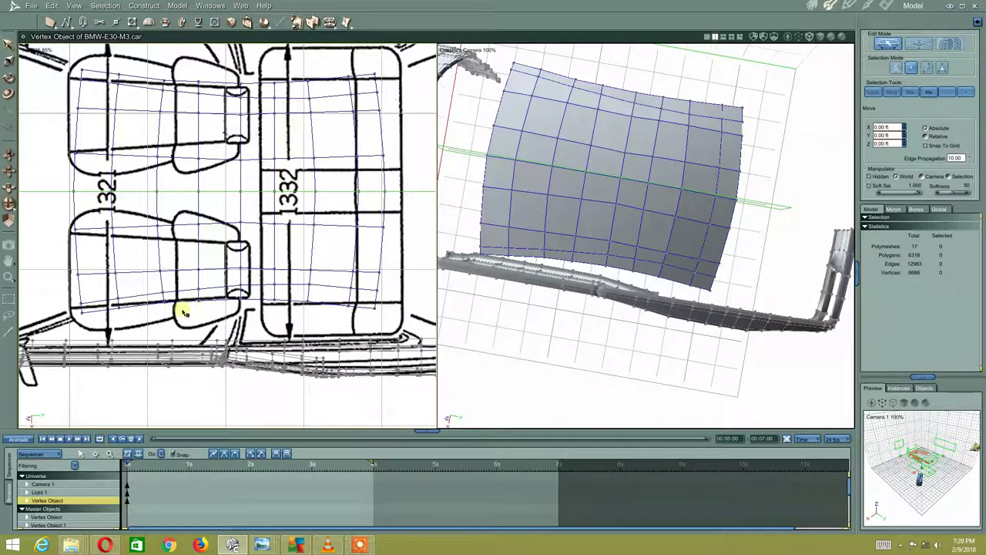
click(236, 284)
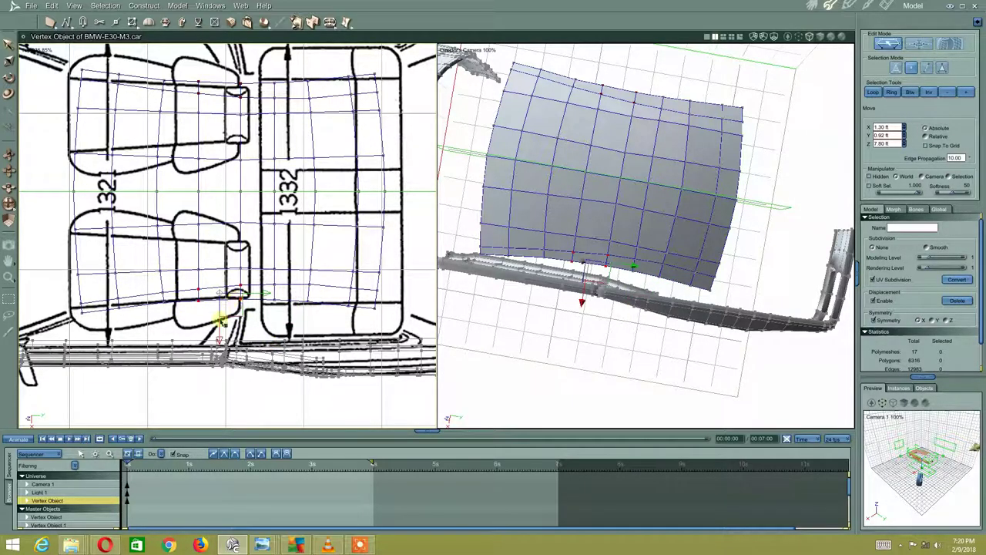
drag(221, 320, 220, 336)
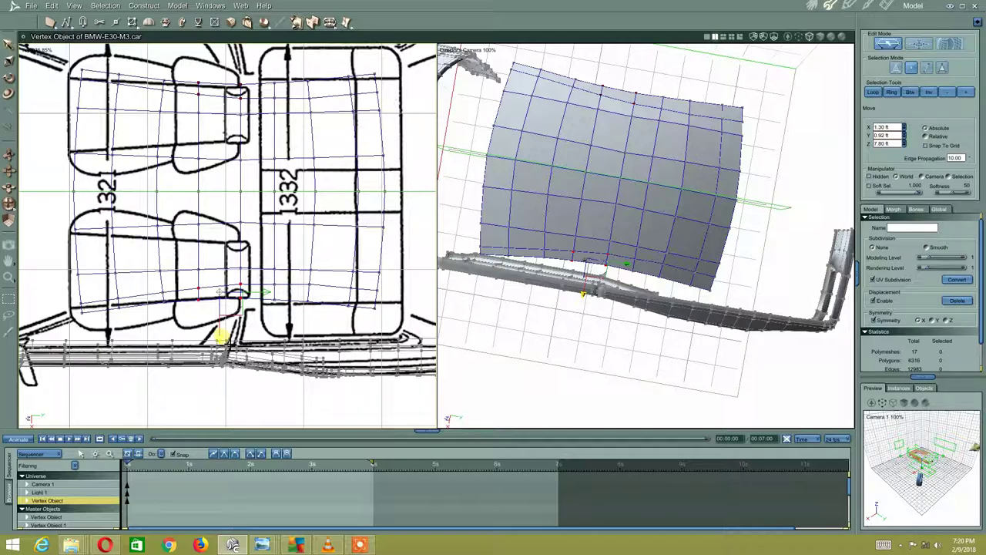
- Select further lower-edge vertices of the patch near the left seat
click(115, 320)
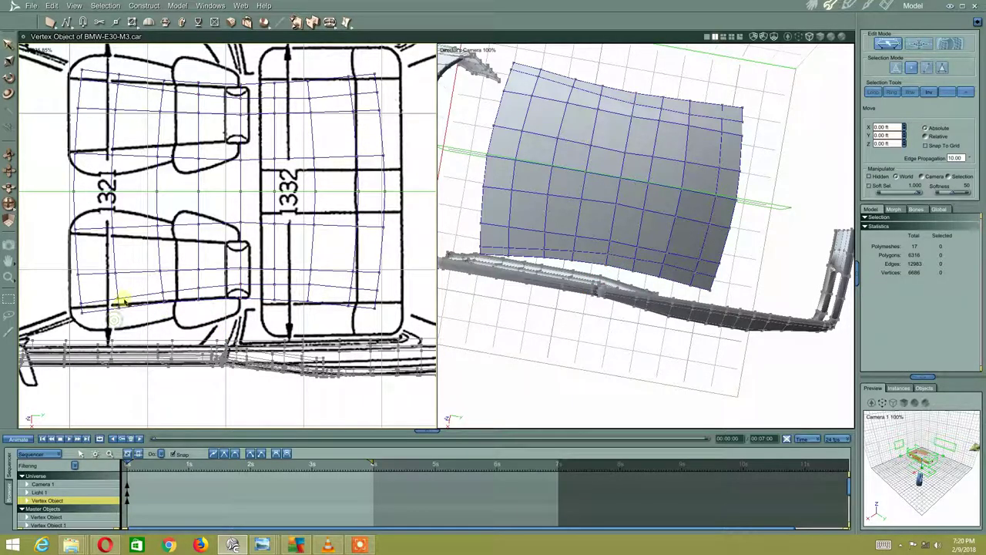
click(129, 296)
click(123, 345)
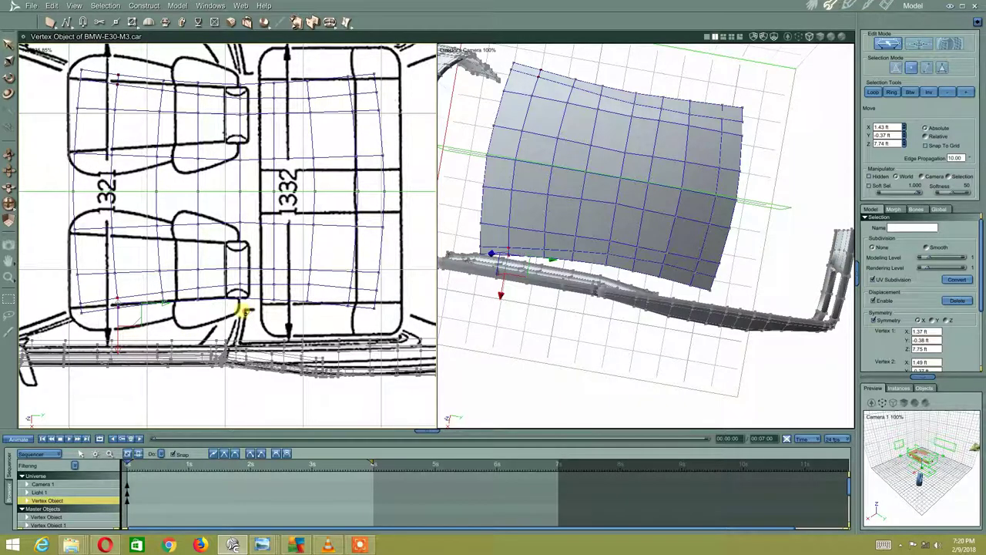
middle_drag(242, 308, 217, 315)
click(207, 312)
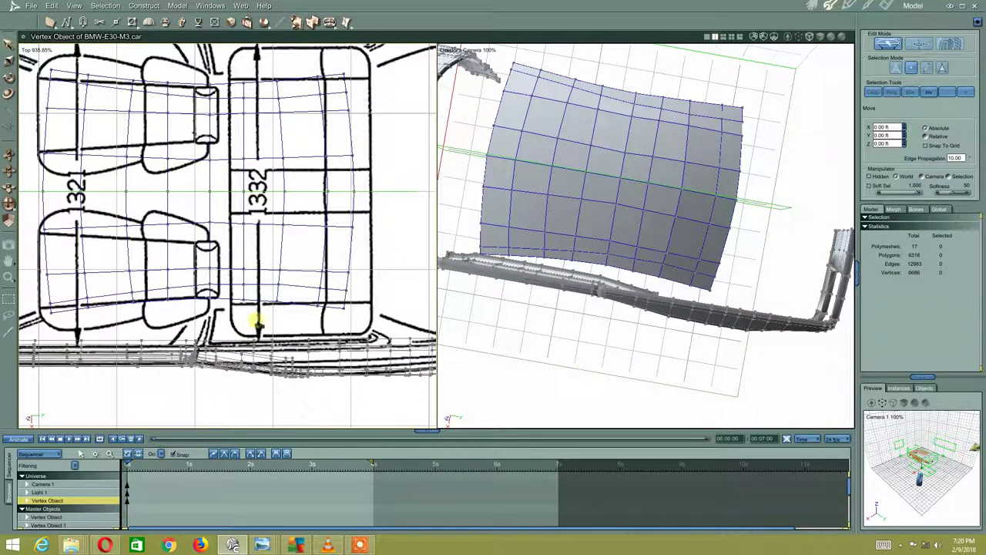
click(211, 288)
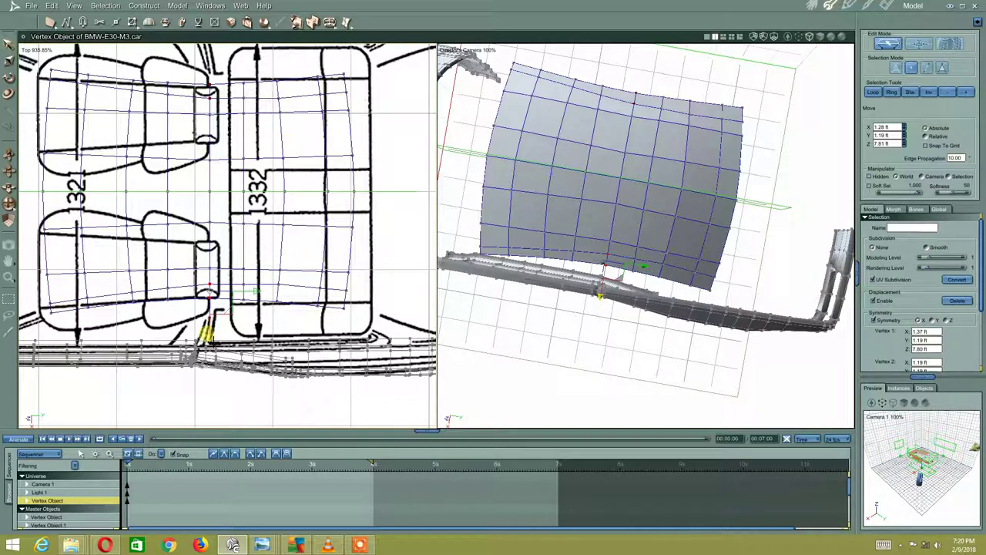
mouse_move(254, 304)
middle_down()
mouse_move(319, 286)
mouse_move(403, 291)
mouse_move(269, 301)
mouse_move(375, 288)
middle_up()
middle_drag(282, 312, 279, 306)
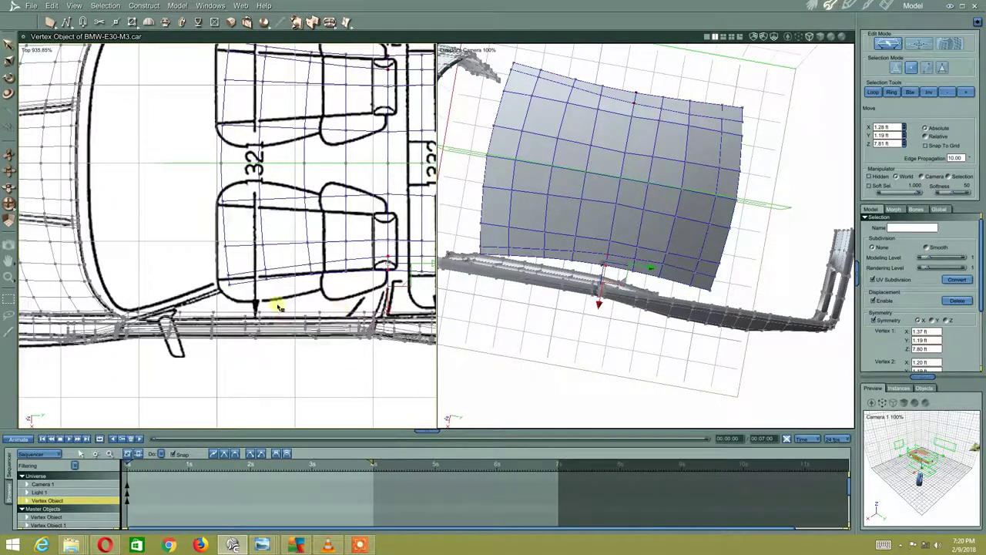
- Loop-select the patch's front edge, sitting at 0.00 ft X, -0.90 ft Y, 7.72 ft Z
click(221, 274)
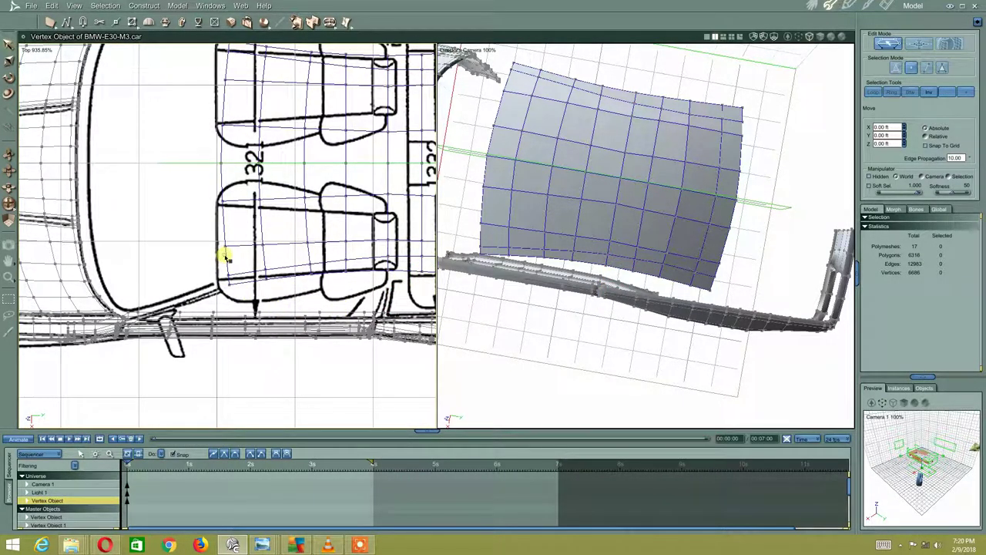
click(926, 68)
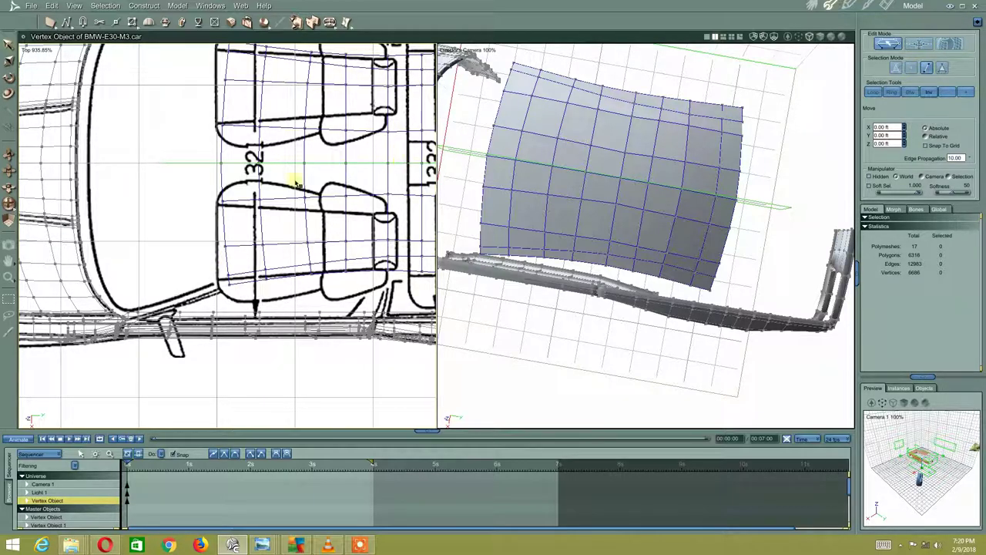
click(229, 262)
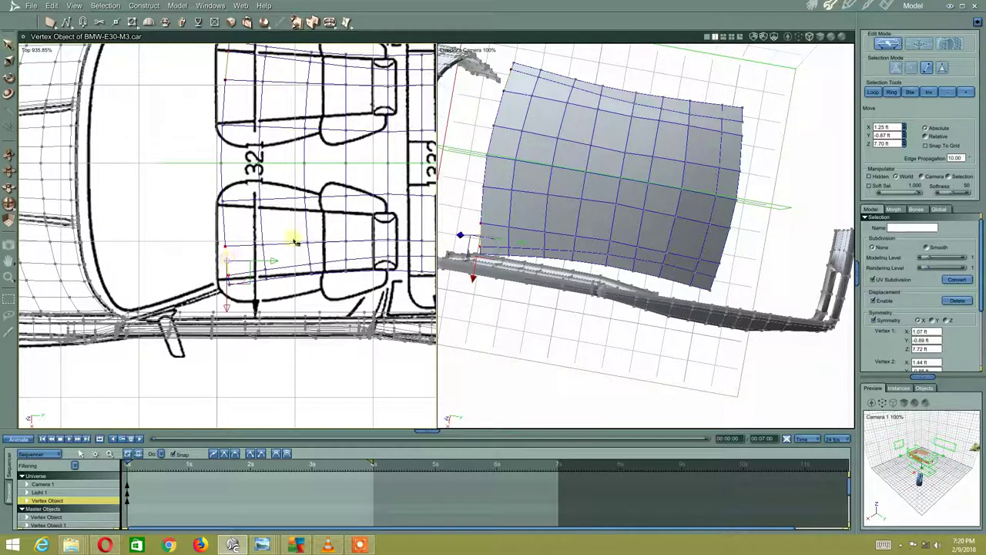
click(893, 92)
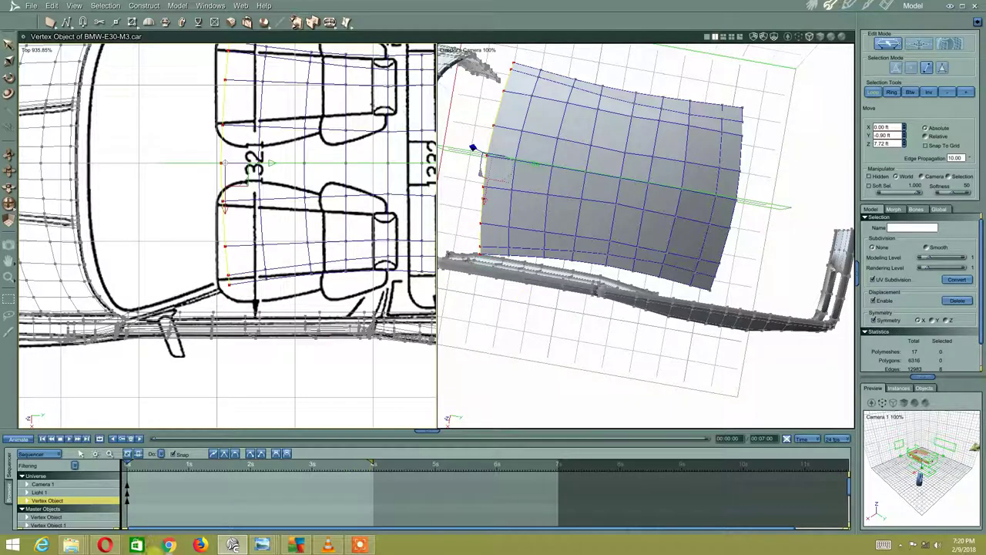
click(359, 546)
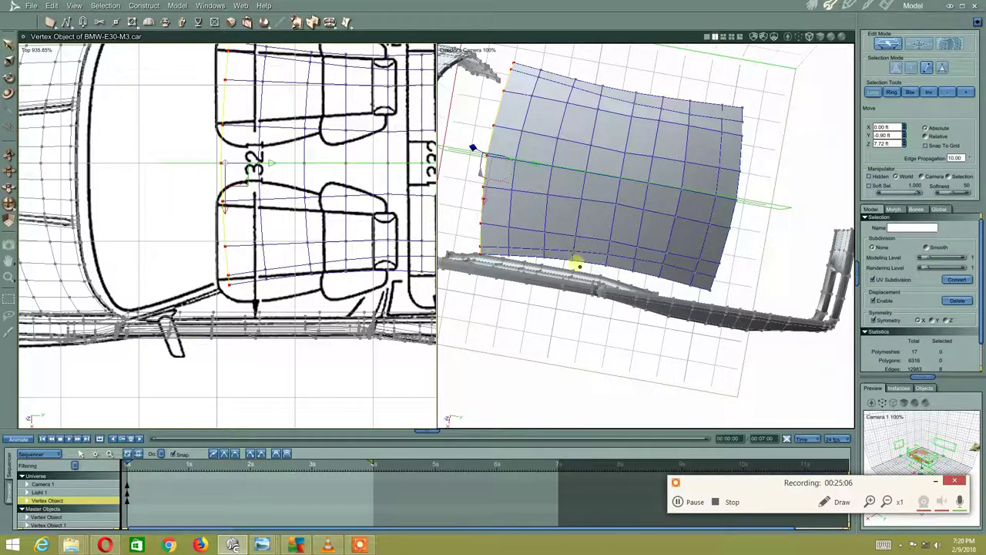
middle_drag(579, 266, 458, 239)
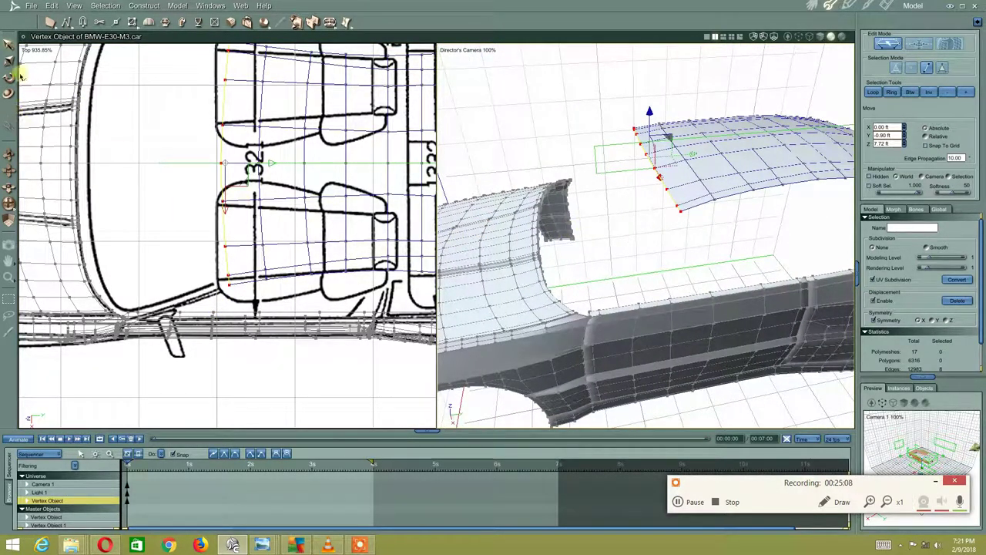
- Switch the left viewport to the Left side view and zoom in on the roof
click(31, 50)
click(32, 68)
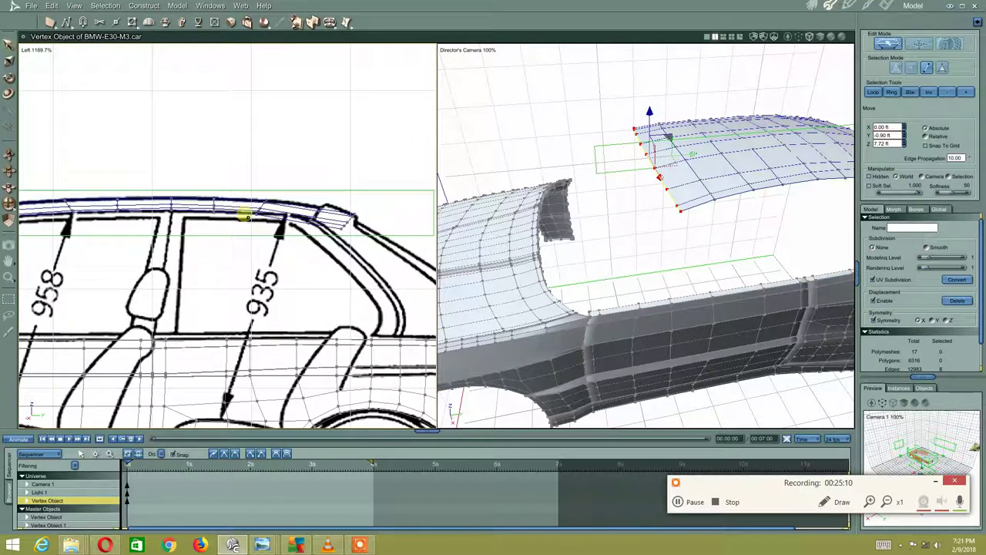
scroll(245, 217, down, 3)
scroll(205, 275, up, 2)
scroll(209, 284, up, 1)
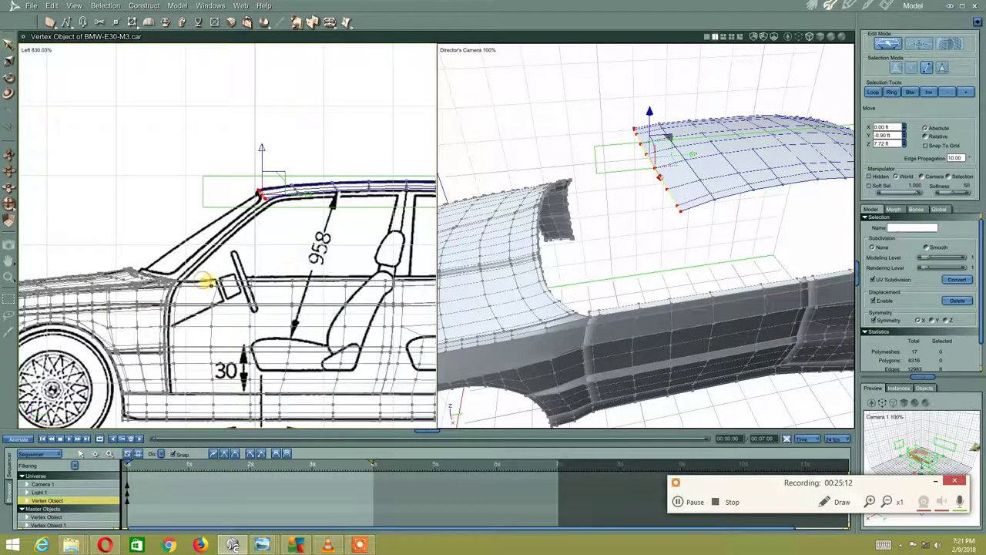
scroll(210, 283, up, 2)
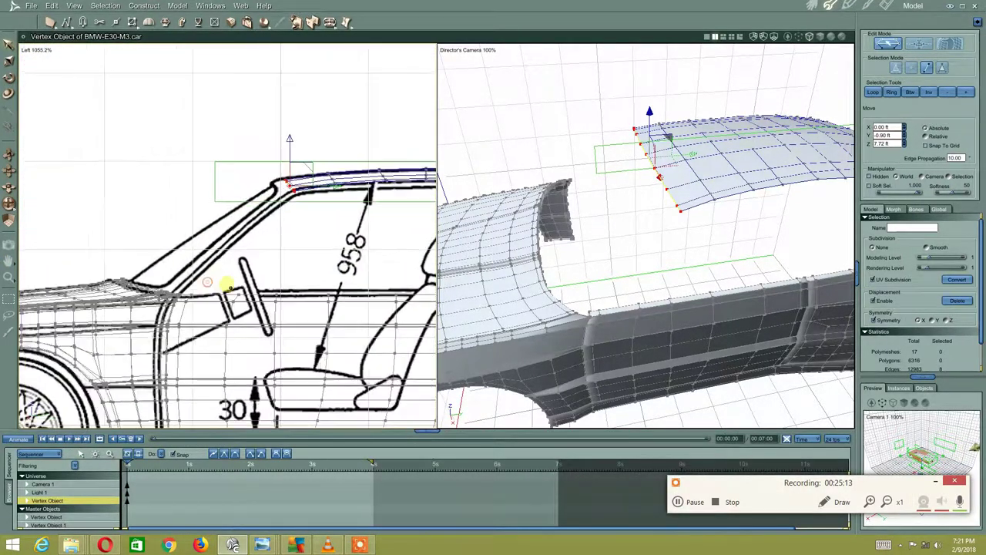
- Dynamically extrude the roof's front edge down toward the hood, nudging the new vertices slightly left
click(164, 22)
mouse_move(634, 154)
middle_down()
mouse_move(768, 180)
mouse_move(608, 227)
mouse_move(621, 215)
mouse_move(625, 228)
mouse_move(643, 213)
mouse_move(619, 222)
mouse_move(651, 237)
mouse_move(668, 224)
middle_up()
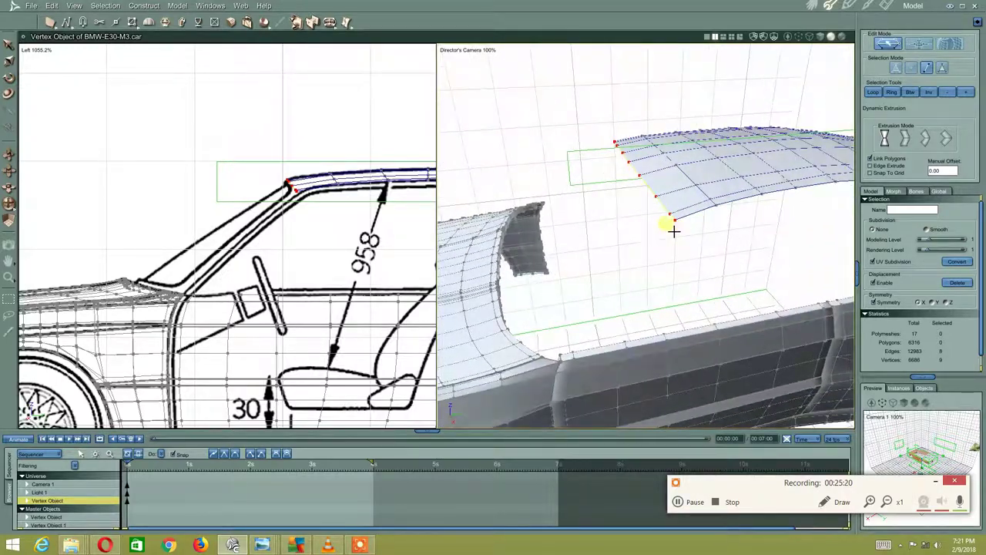
drag(669, 211, 617, 364)
drag(611, 371, 608, 373)
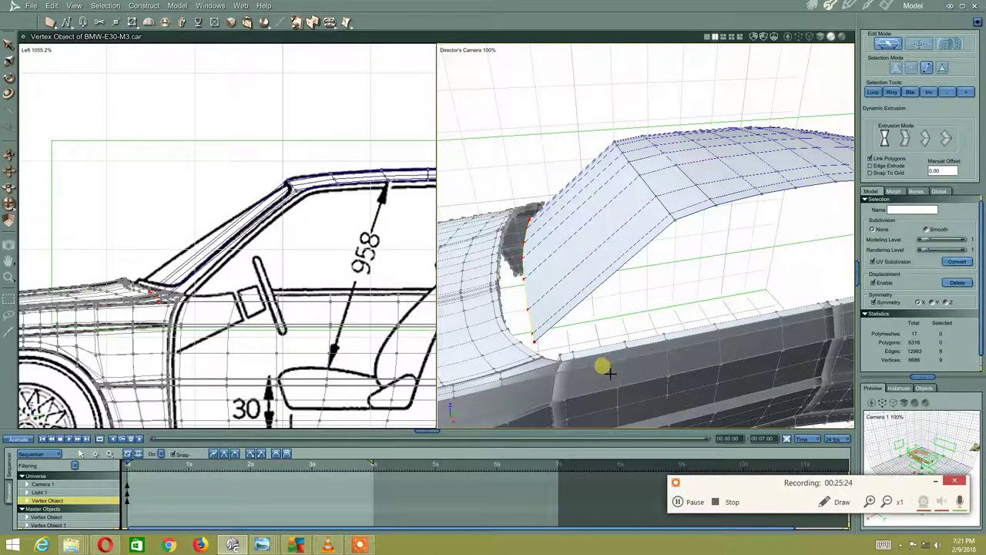
right_drag(99, 203, 99, 180)
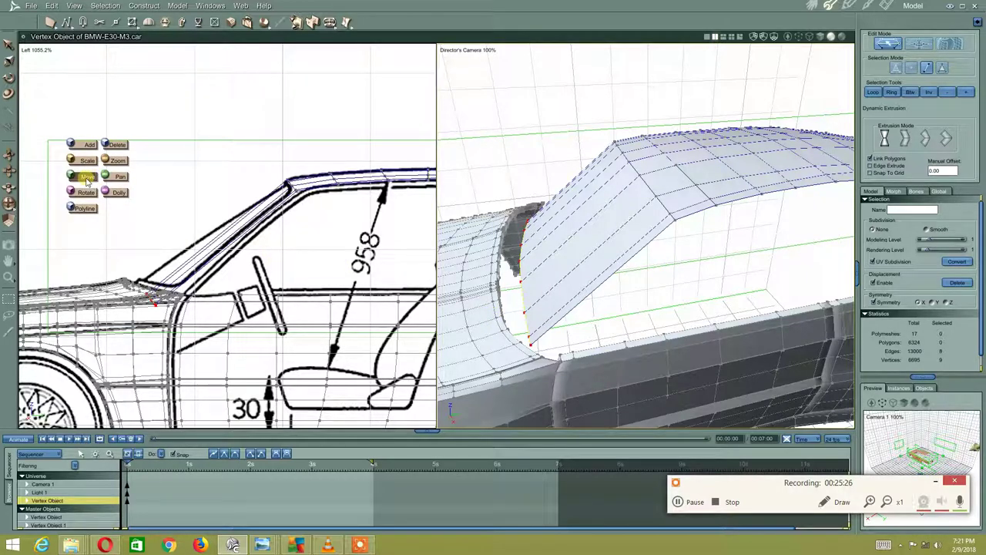
- Move the new edge onto the blueprint's pillar line in the side view, then show the Top view
click(88, 179)
drag(178, 285, 162, 274)
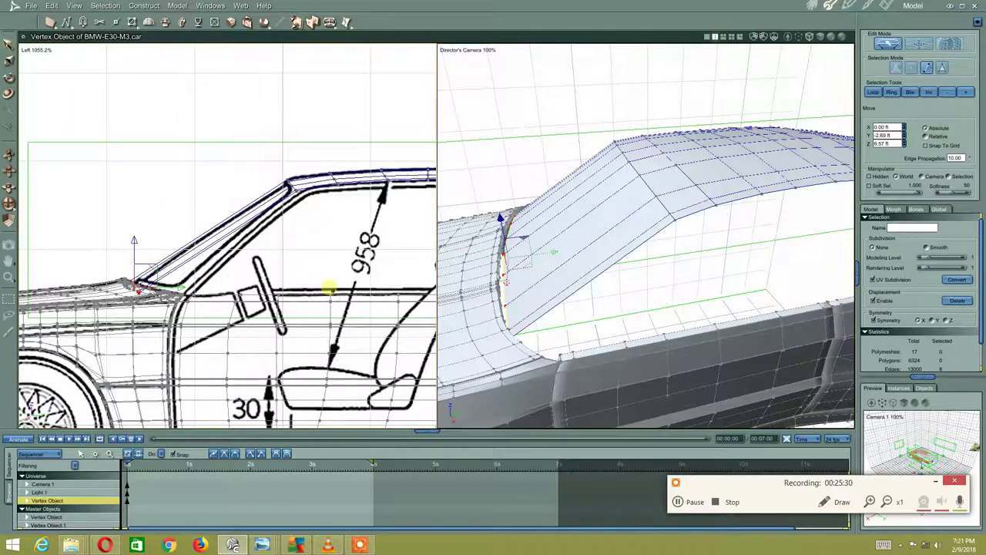
click(34, 39)
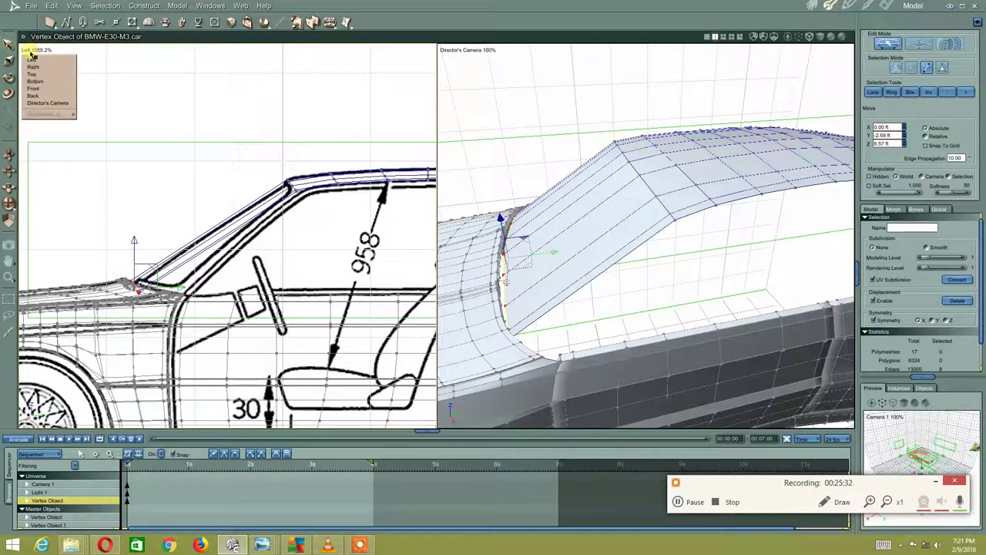
click(35, 73)
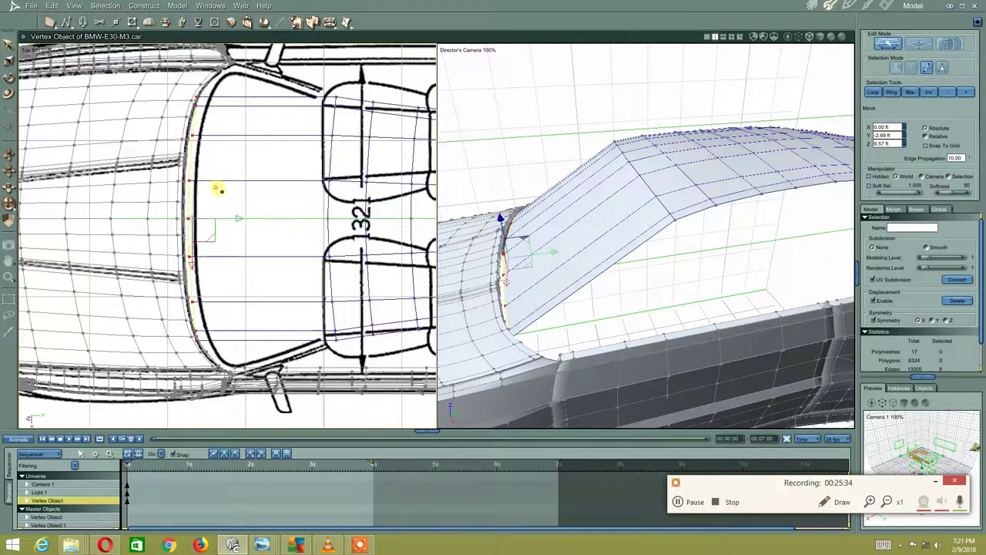
- Scale and move the vertex column onto the top blueprint's curved windshield outline
click(8, 59)
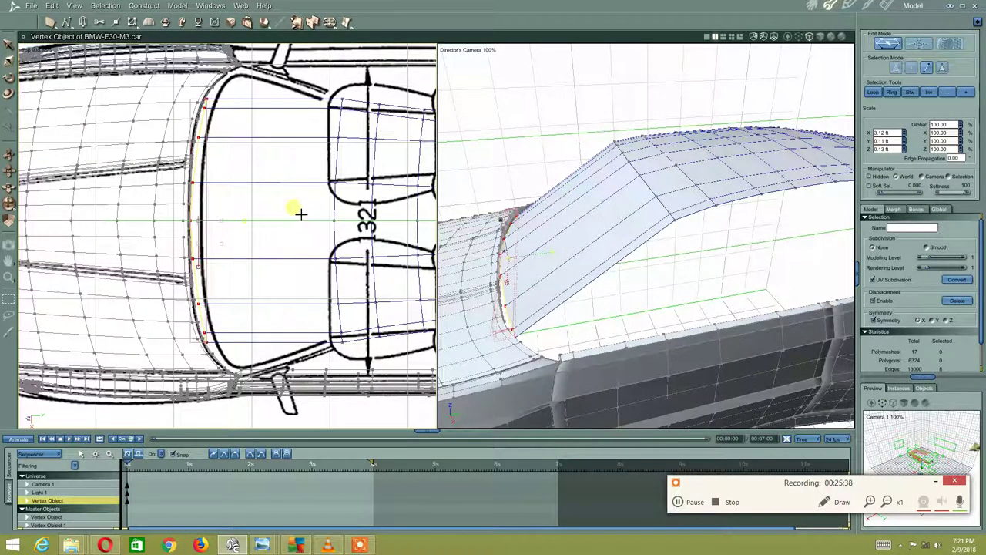
drag(255, 226, 334, 207)
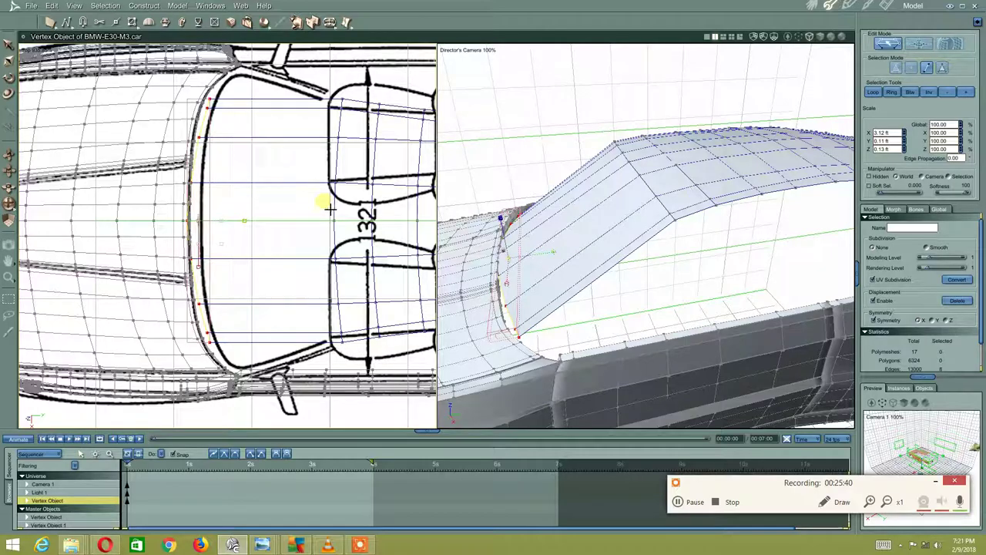
right_drag(235, 160, 233, 163)
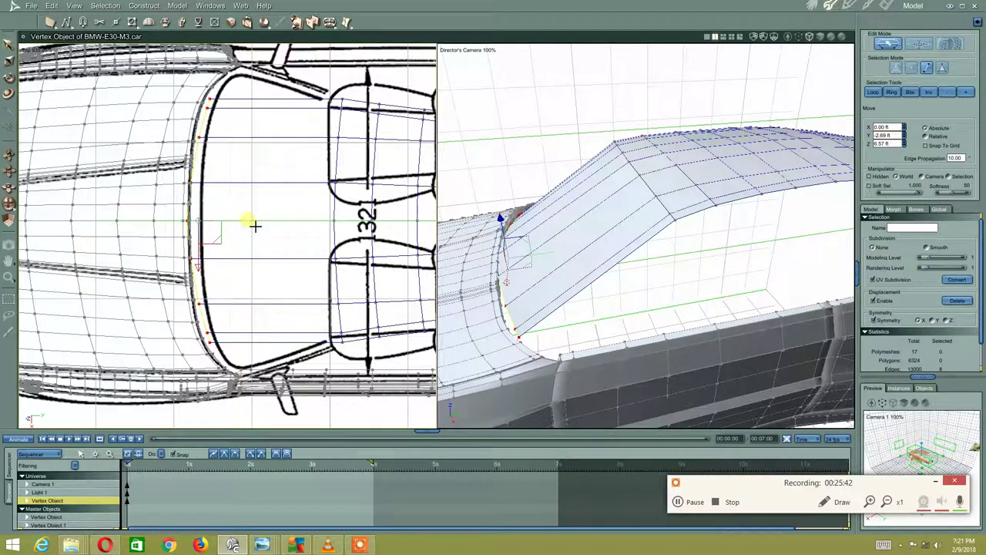
mouse_move(255, 226)
mouse_down()
mouse_move(269, 223)
mouse_move(274, 175)
mouse_up()
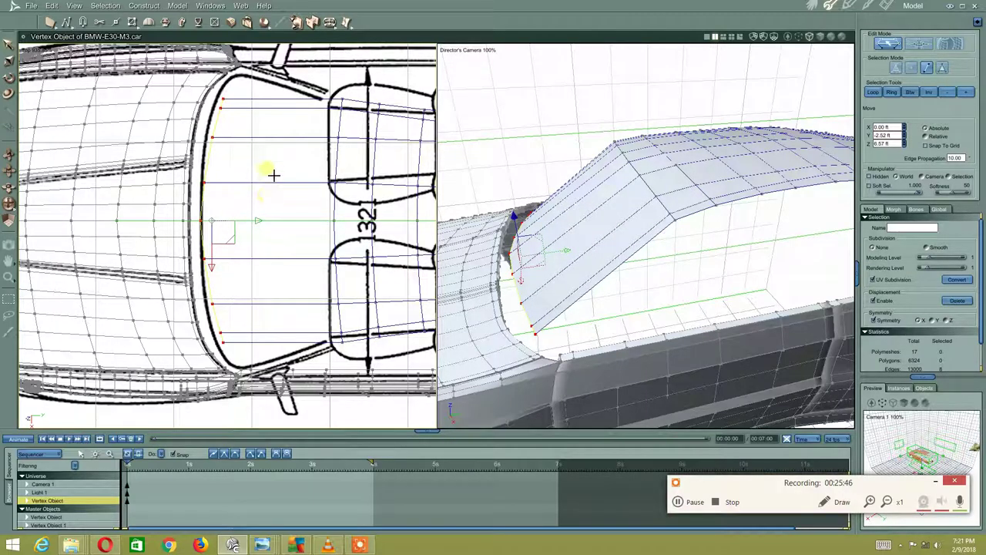
right_drag(273, 175, 259, 163)
click(254, 192)
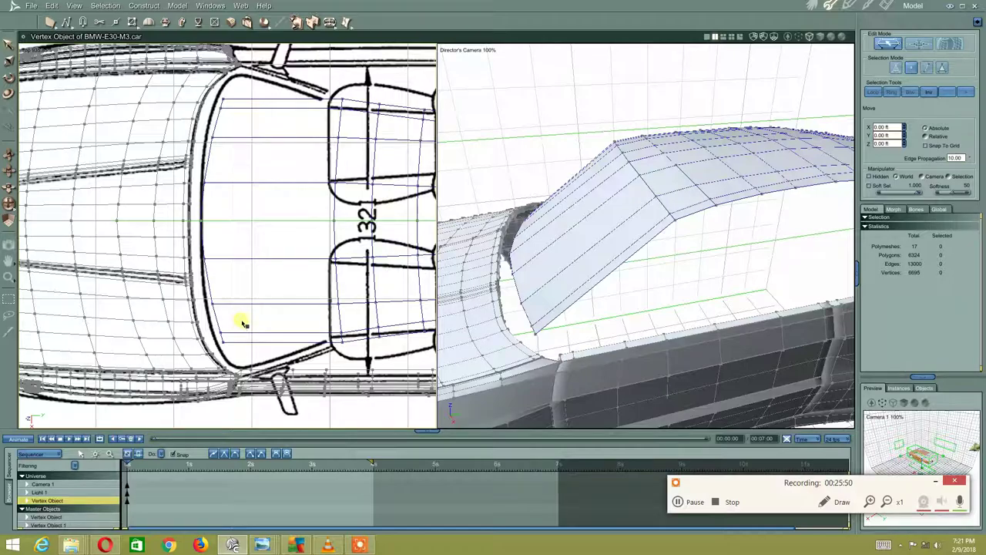
click(222, 339)
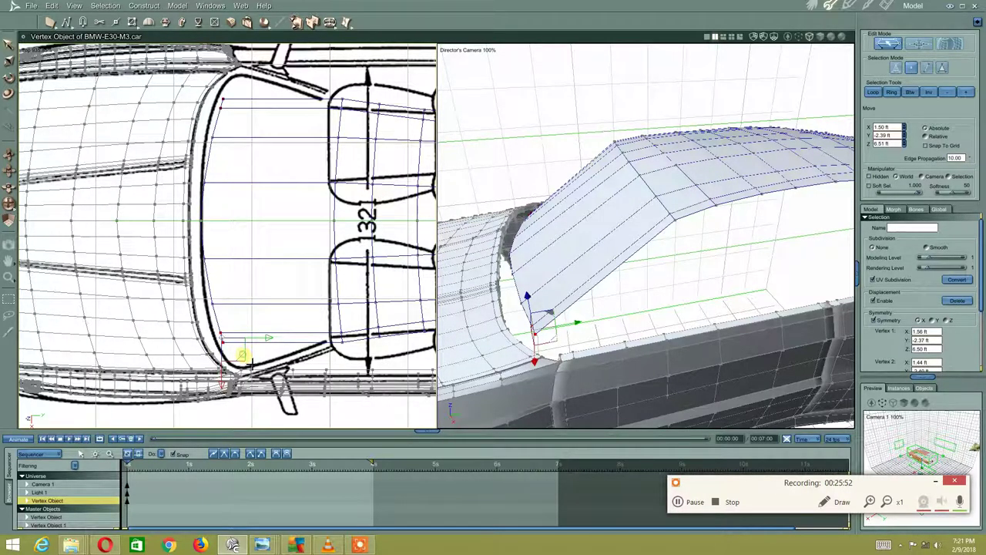
- Move the windshield strip's lower corner vertex down-right onto the top blueprint
mouse_move(248, 361)
mouse_down()
mouse_move(260, 400)
mouse_move(257, 375)
mouse_up()
scroll(271, 334, up, 2)
scroll(270, 331, up, 2)
scroll(283, 330, up, 2)
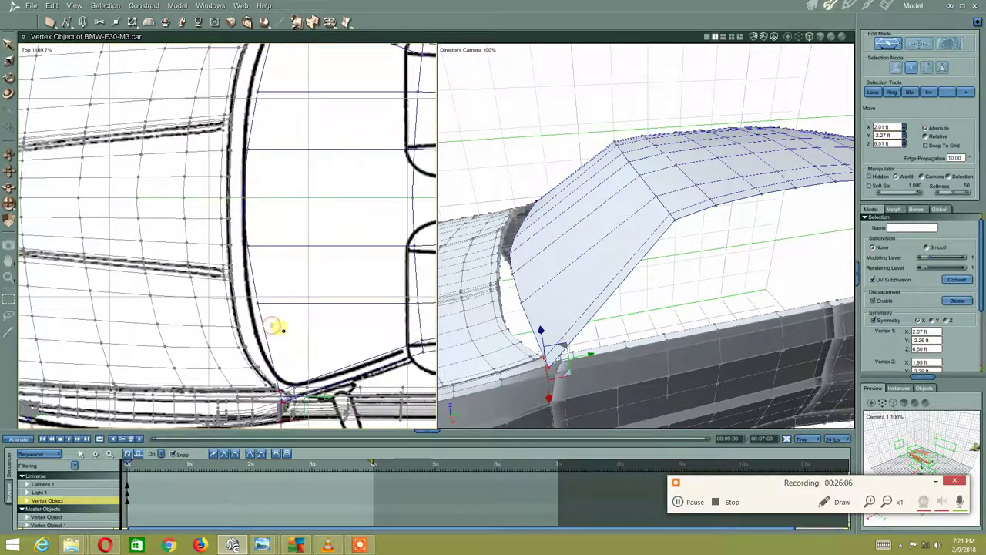
scroll(293, 340, down, 2)
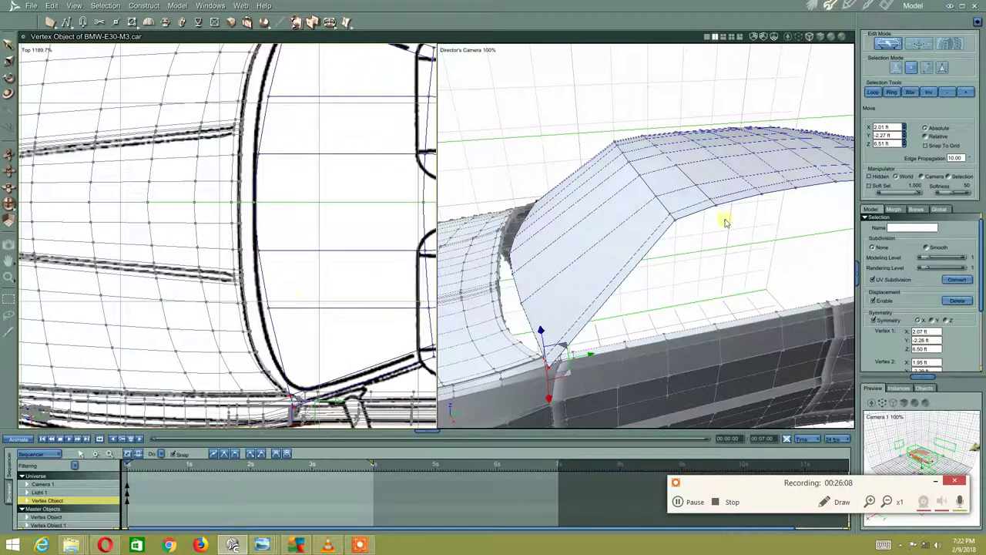
- Shift another frame corner vertex left onto the blueprint line
click(283, 310)
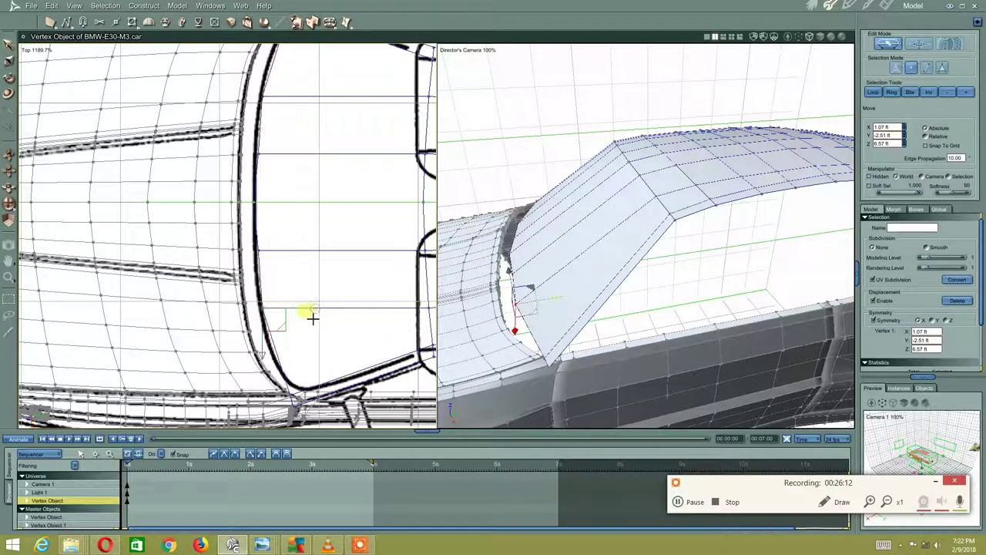
mouse_move(313, 318)
mouse_down()
mouse_move(302, 326)
mouse_move(308, 337)
mouse_up()
scroll(308, 337, up, 2)
scroll(326, 280, up, 2)
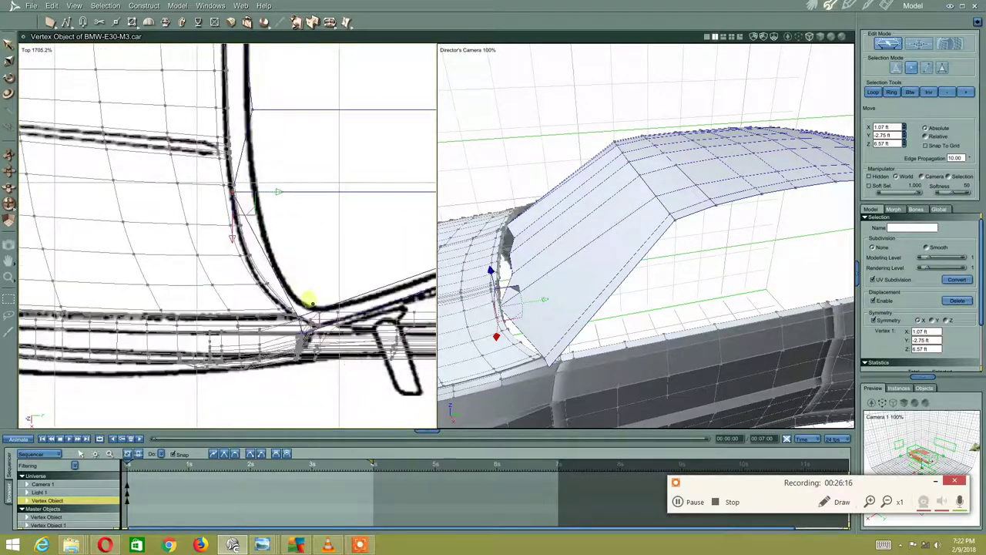
scroll(306, 298, up, 2)
scroll(282, 262, up, 1)
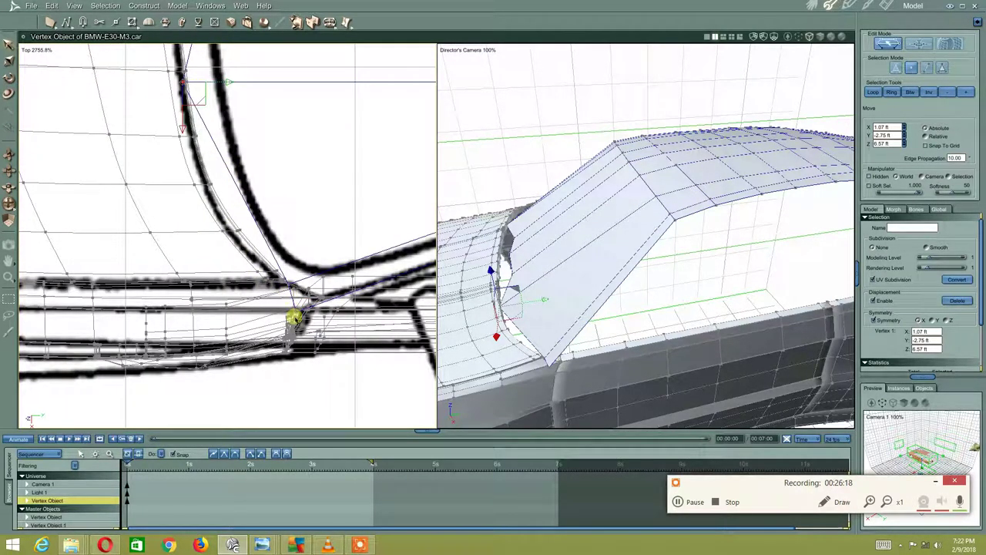
- Match the base vertex at the pillar corner to the blueprint corner
click(299, 314)
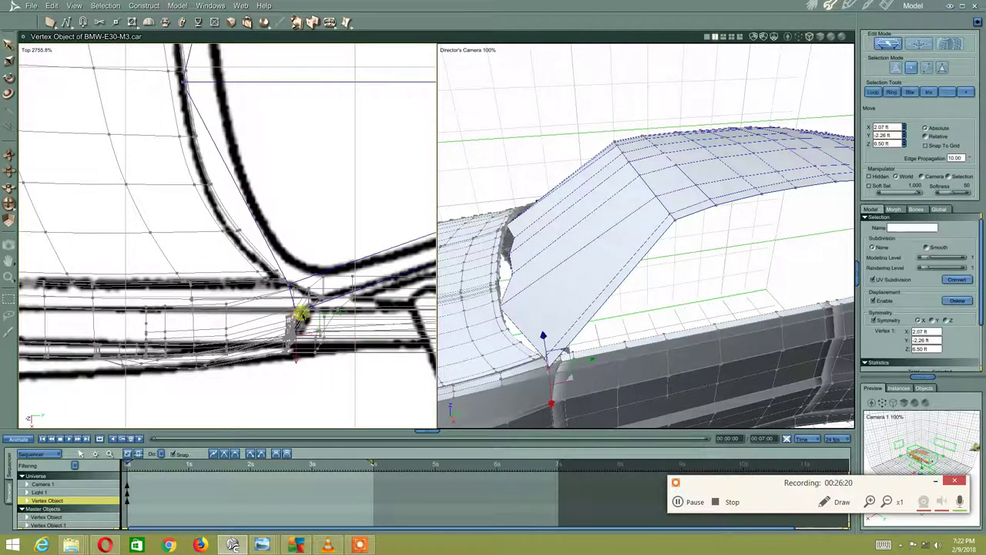
mouse_move(330, 336)
mouse_down()
mouse_move(352, 326)
mouse_move(342, 313)
mouse_up()
scroll(286, 260, down, 2)
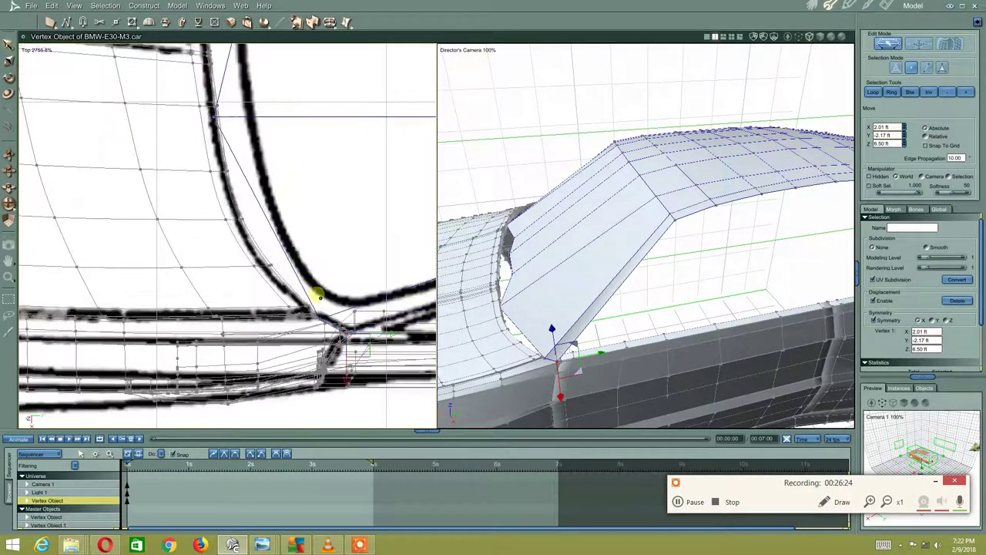
scroll(303, 205, down, 2)
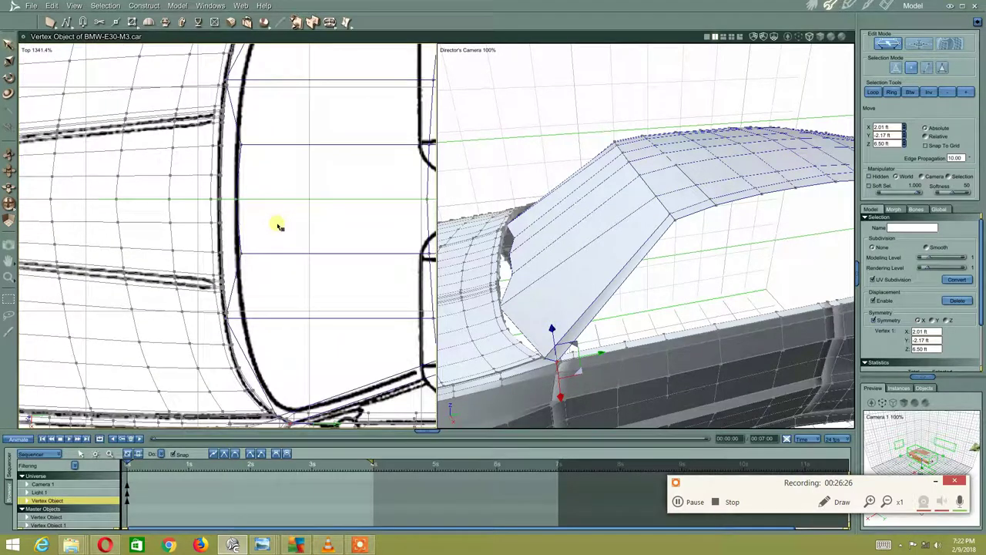
- Move the windshield centre-line vertex down along the blueprint outline
mouse_move(276, 223)
mouse_down()
mouse_move(221, 268)
mouse_move(258, 270)
mouse_move(269, 257)
mouse_up()
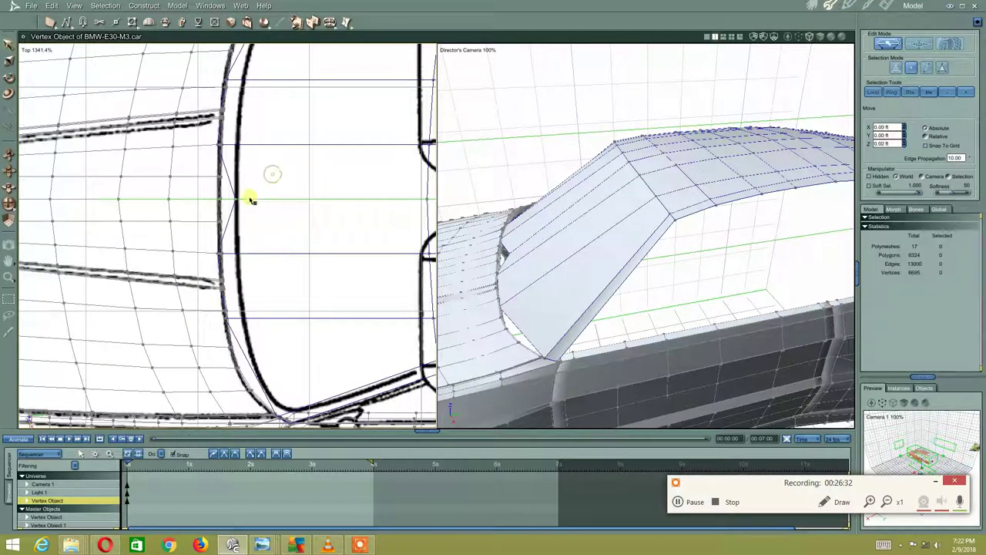
mouse_move(270, 171)
mouse_down()
mouse_move(233, 208)
mouse_move(273, 206)
mouse_up()
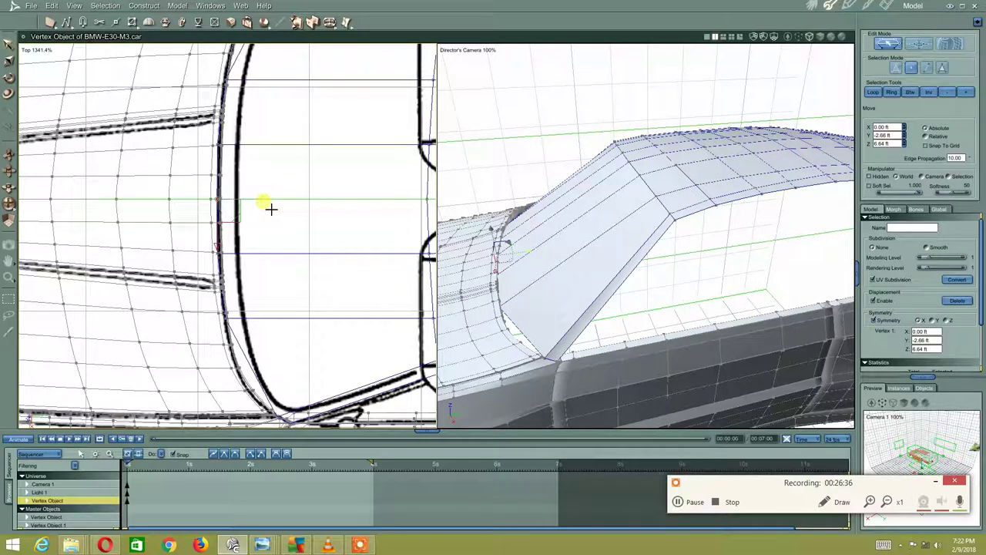
drag(272, 206, 283, 286)
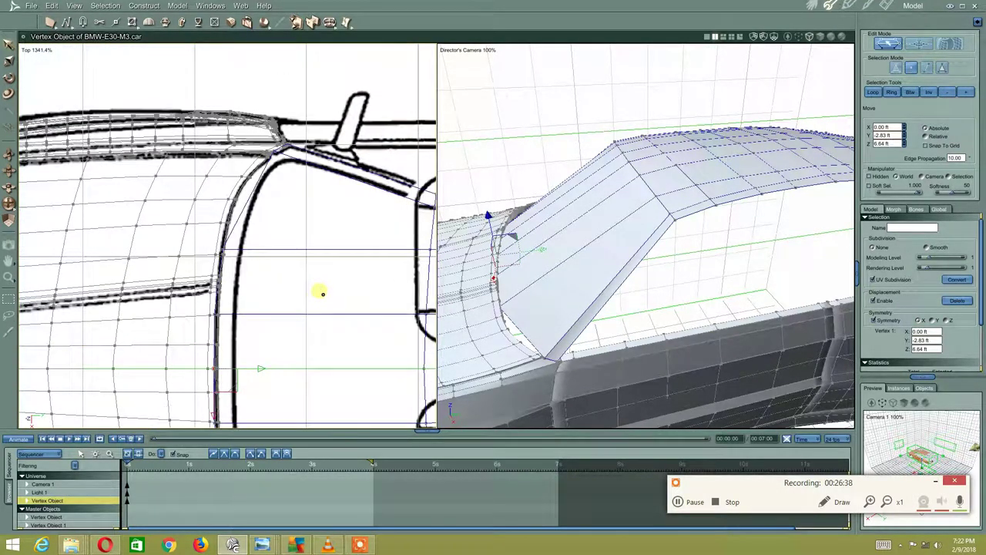
scroll(283, 285, up, 5)
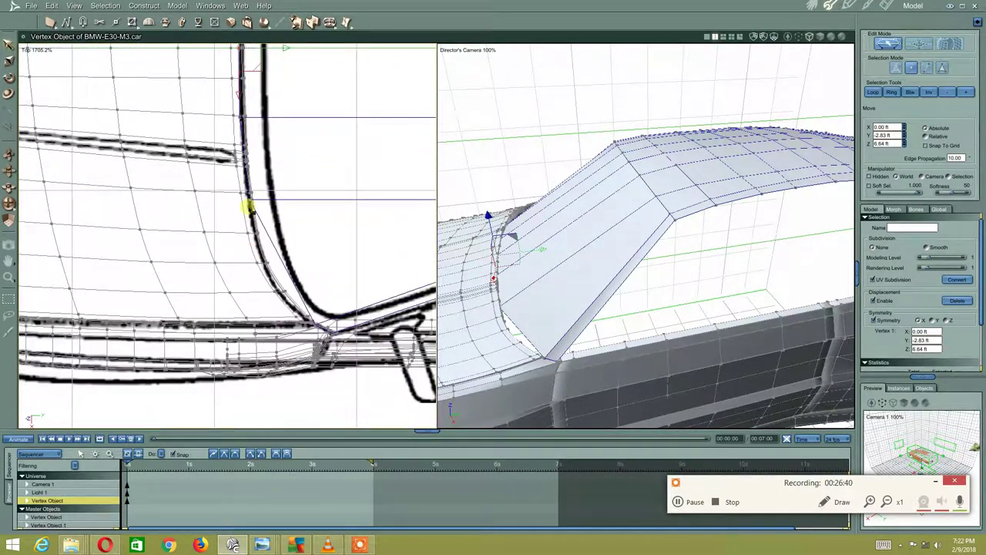
- Place the A-pillar base vertex onto the blueprint line
click(240, 209)
click(262, 205)
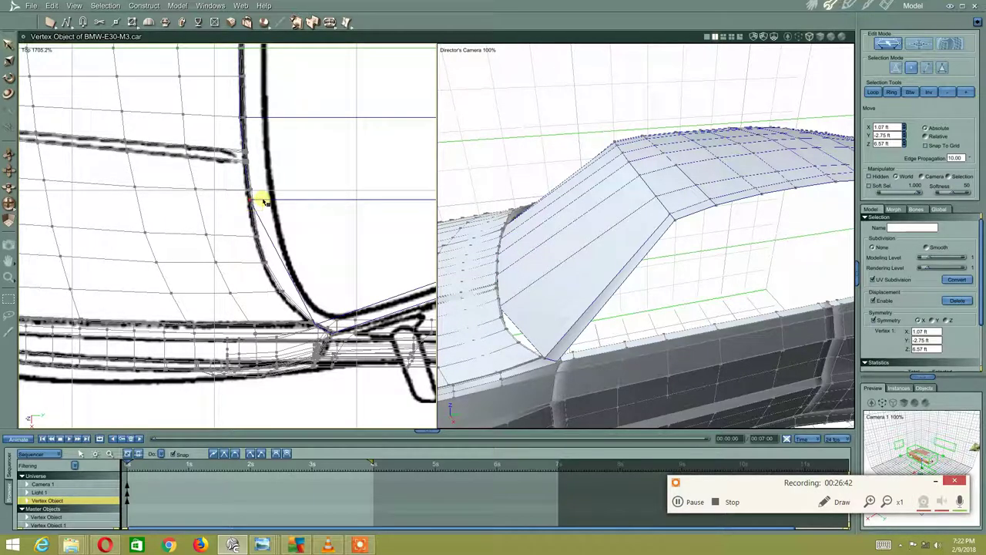
mouse_move(257, 209)
mouse_down()
mouse_move(285, 298)
mouse_move(246, 165)
mouse_up()
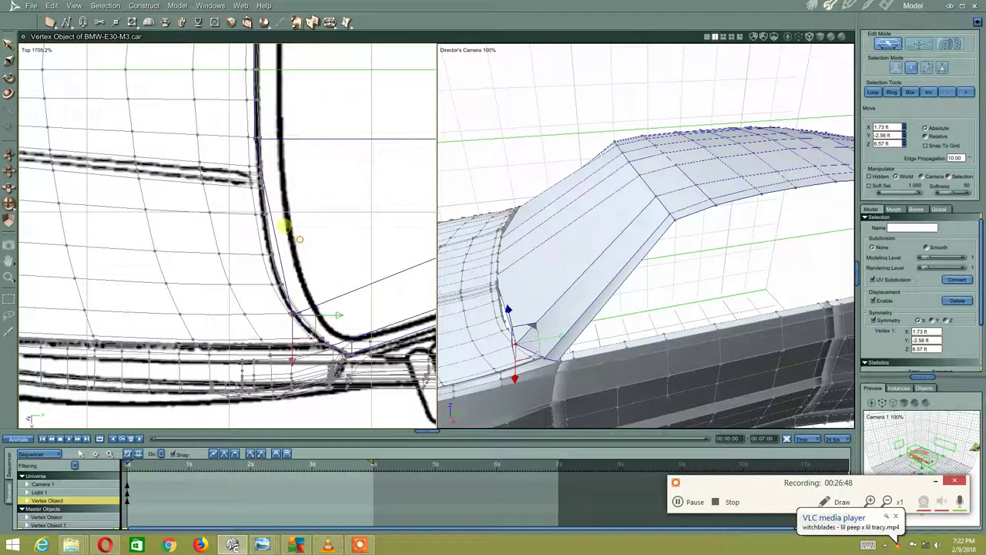
drag(285, 314, 279, 305)
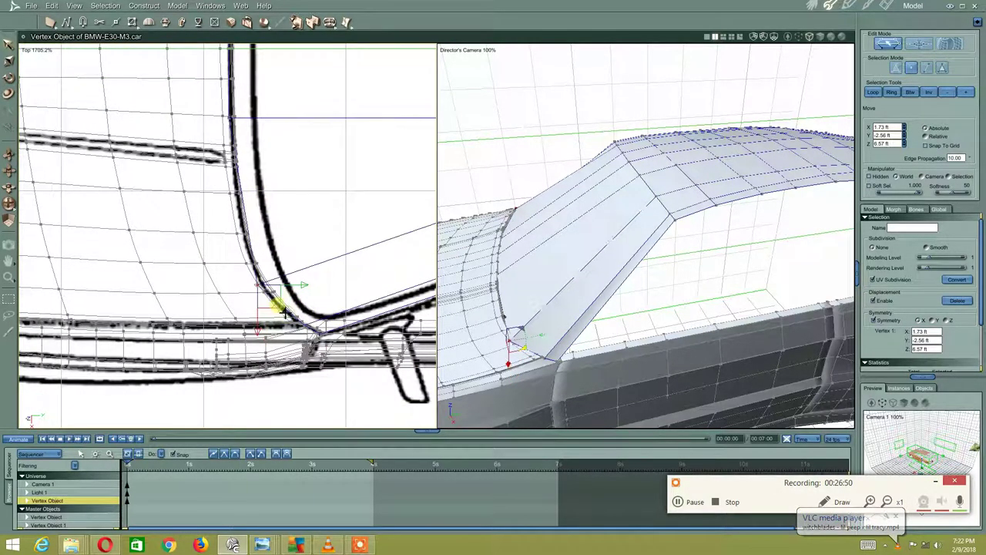
middle_drag(278, 210, 282, 273)
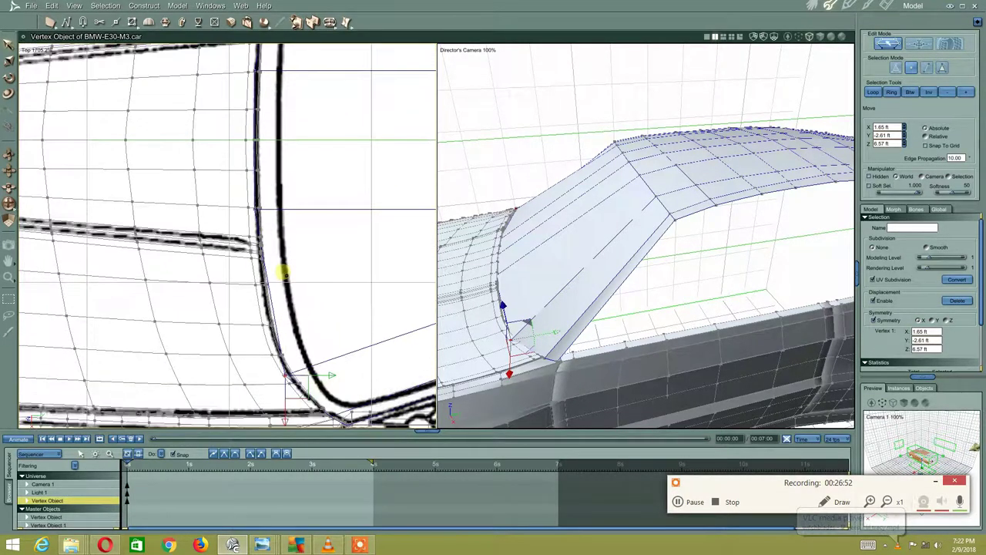
- Slide the next windshield-frame vertex down onto the blueprint outline
click(254, 216)
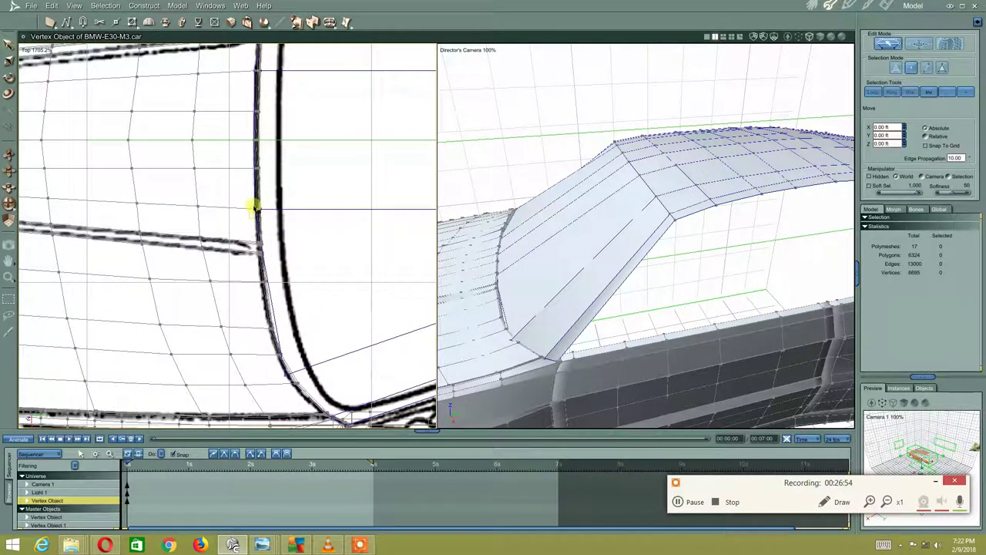
click(254, 206)
drag(284, 234, 286, 285)
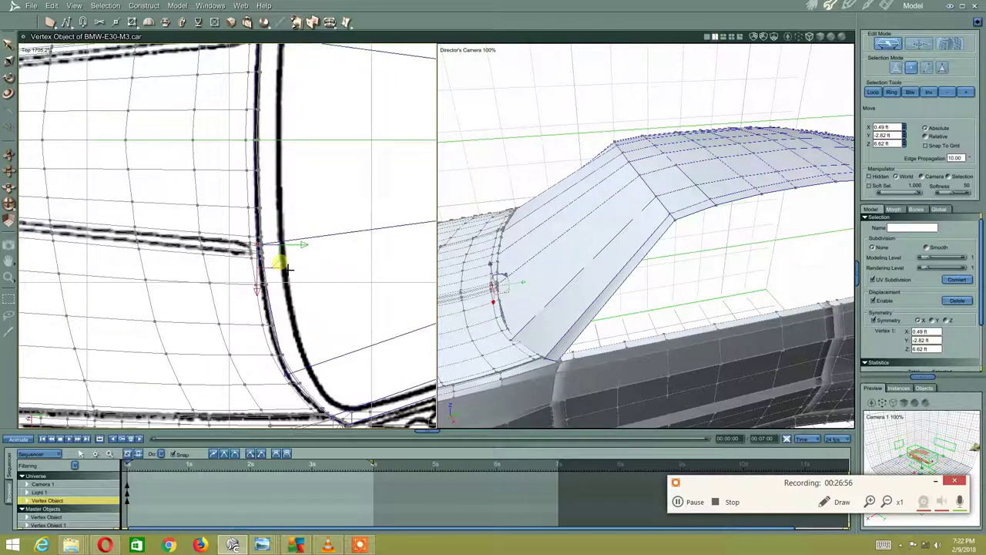
scroll(291, 208, down, 2)
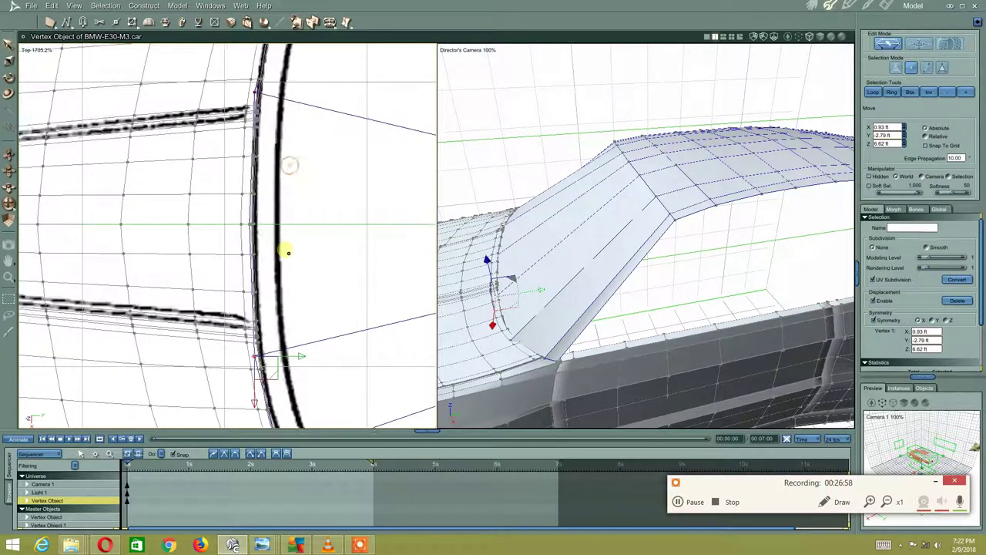
scroll(286, 172, down, 3)
scroll(269, 157, down, 1)
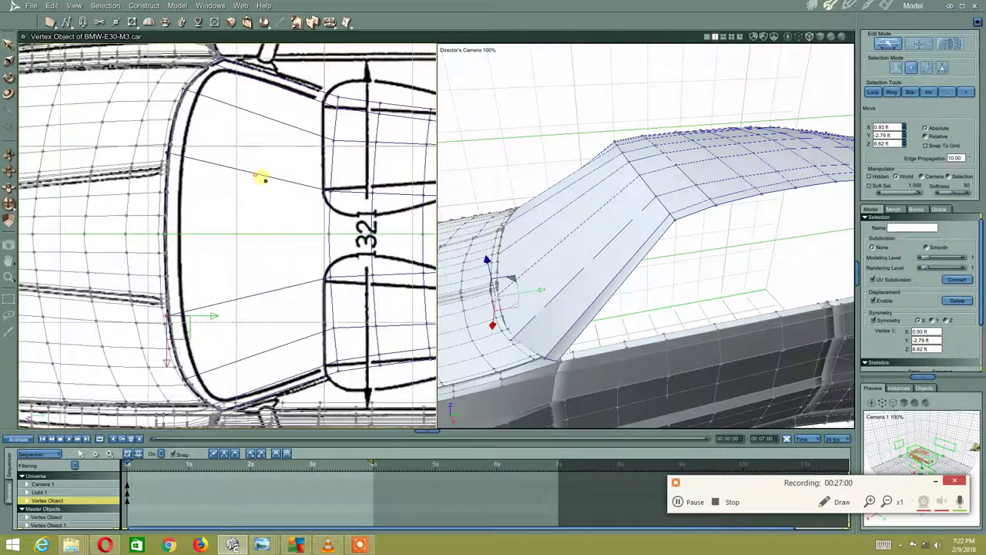
scroll(260, 177, up, 1)
scroll(275, 180, up, 1)
scroll(246, 190, down, 1)
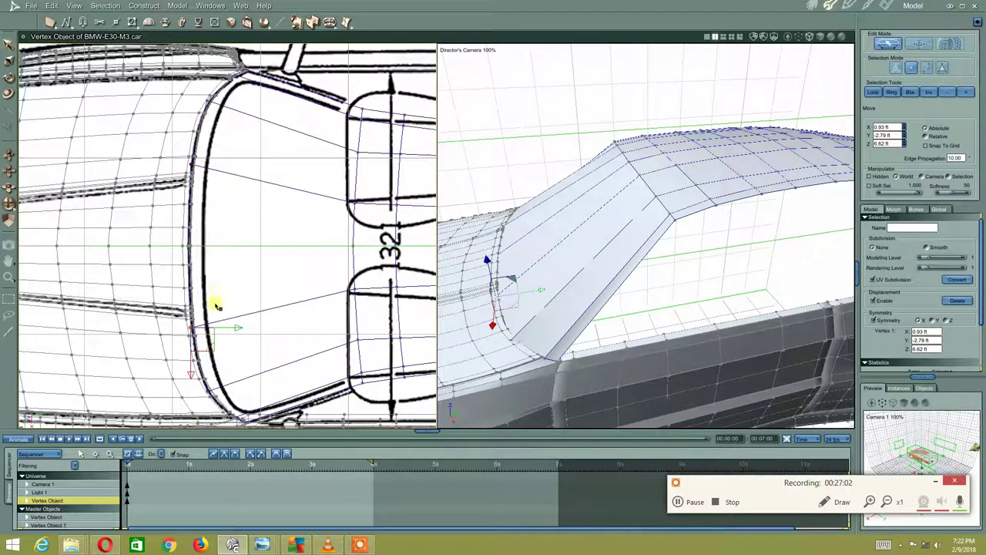
- Nudge the last vertex up onto the outline, check the whole view, and deselect
mouse_move(217, 352)
mouse_down()
mouse_move(206, 344)
mouse_move(219, 336)
mouse_up()
scroll(306, 213, down, 1)
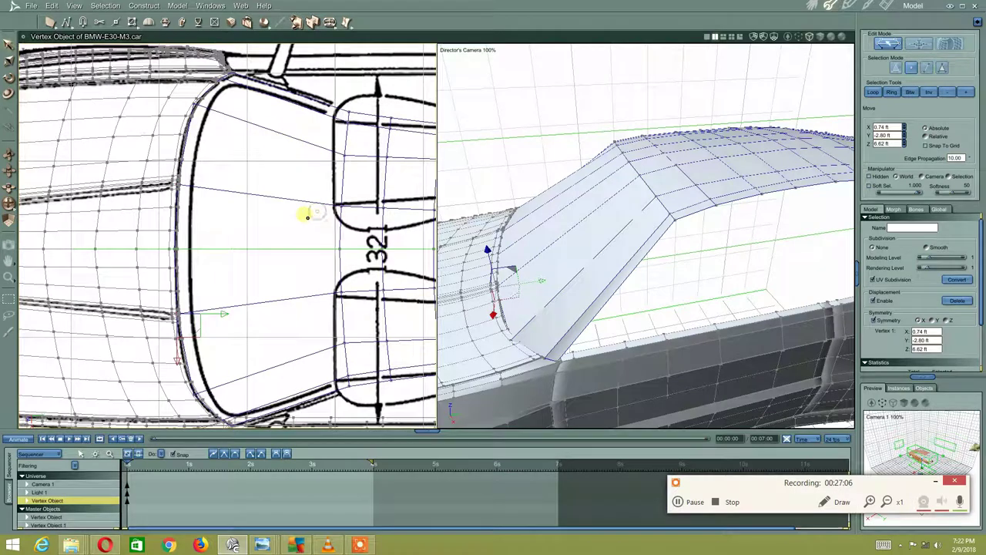
scroll(313, 211, up, 1)
scroll(315, 221, down, 1)
scroll(327, 212, down, 1)
mouse_move(326, 212)
middle_down()
mouse_move(222, 221)
mouse_move(231, 194)
mouse_move(258, 178)
middle_up()
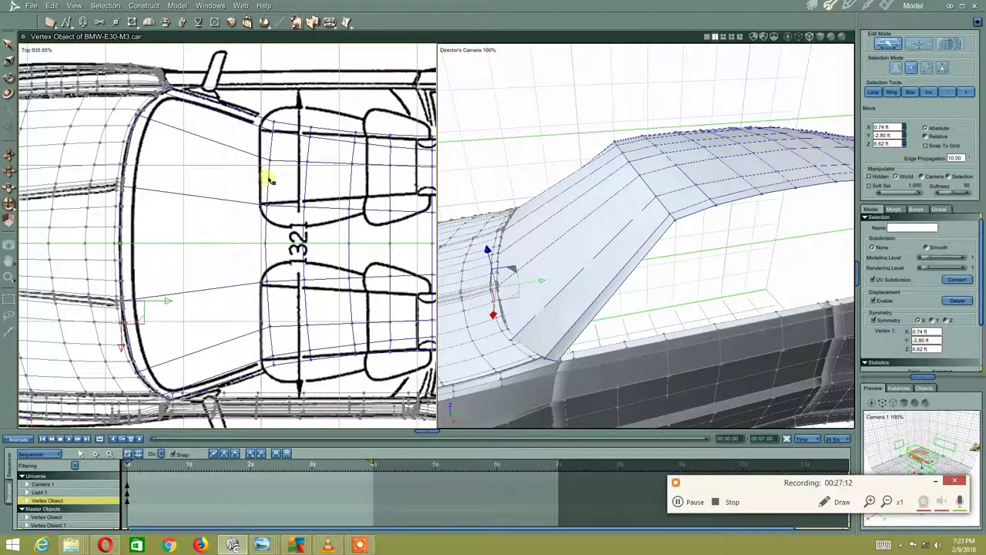
click(269, 178)
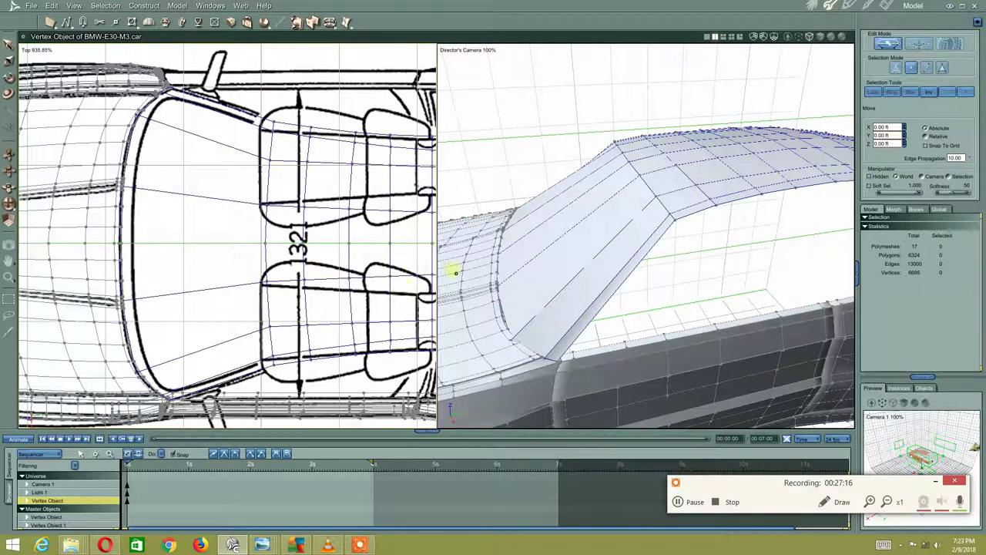
- Select the whole edge loop along the windshield base in edge selection mode
right_click(170, 314)
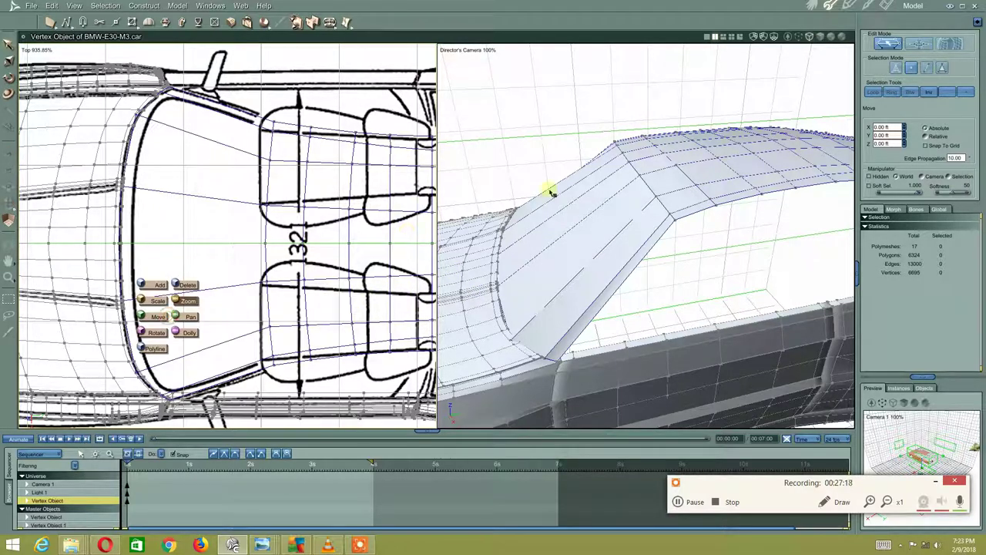
click(927, 67)
click(130, 342)
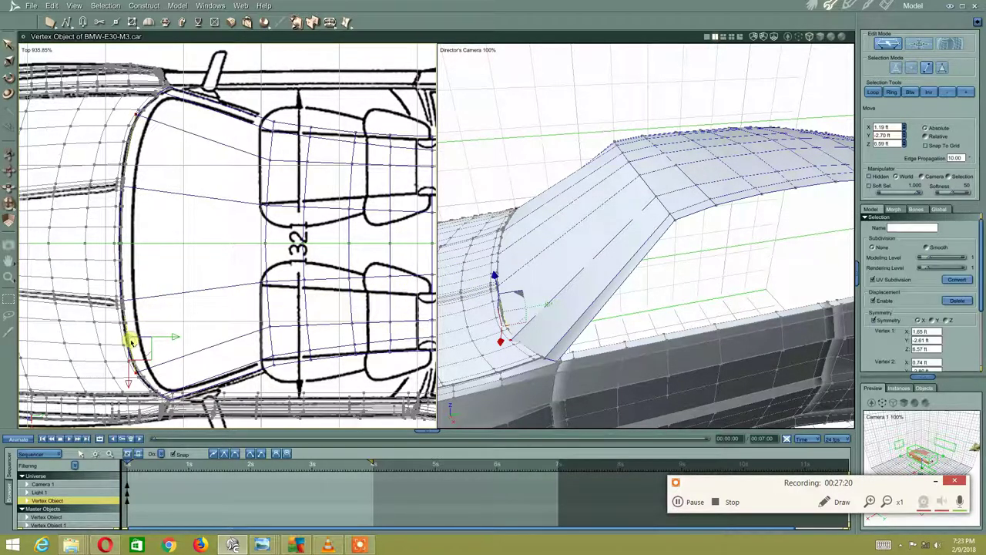
click(871, 92)
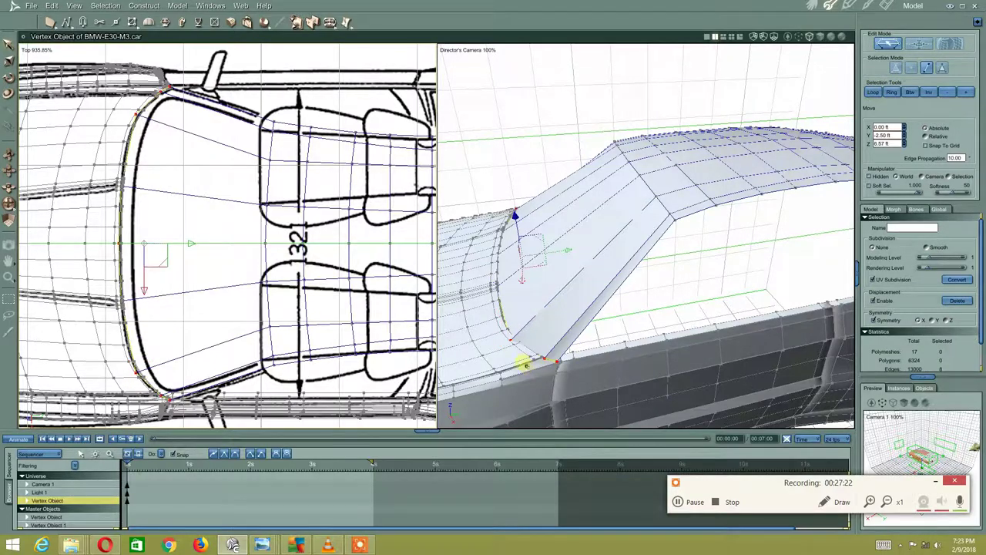
- Lower the windshield-base edge loop slightly and orbit the camera to inspect the fender and hood
mouse_move(524, 359)
middle_down()
mouse_move(505, 263)
mouse_move(423, 308)
mouse_move(439, 335)
mouse_move(546, 282)
mouse_move(534, 288)
mouse_move(601, 268)
mouse_move(594, 246)
mouse_move(629, 232)
middle_up()
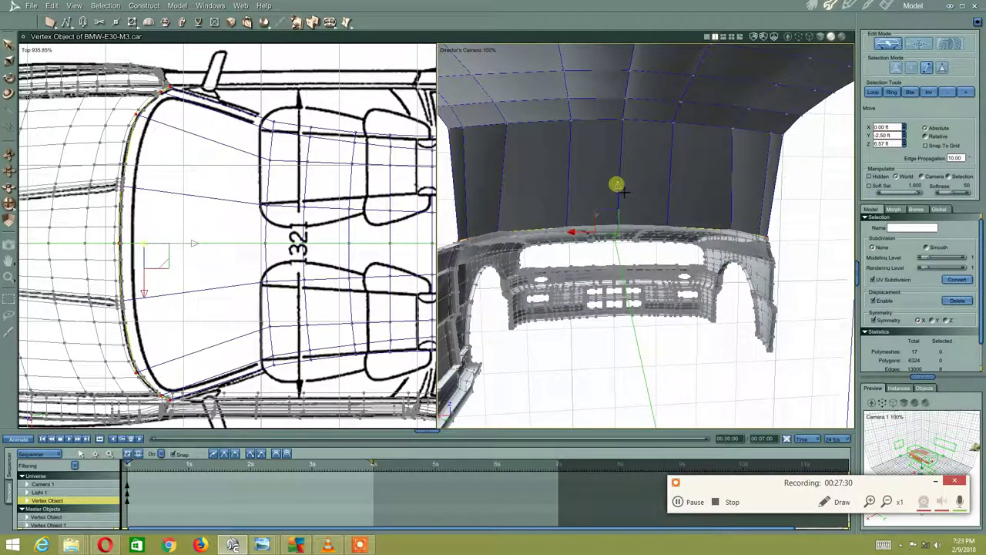
drag(617, 191, 615, 196)
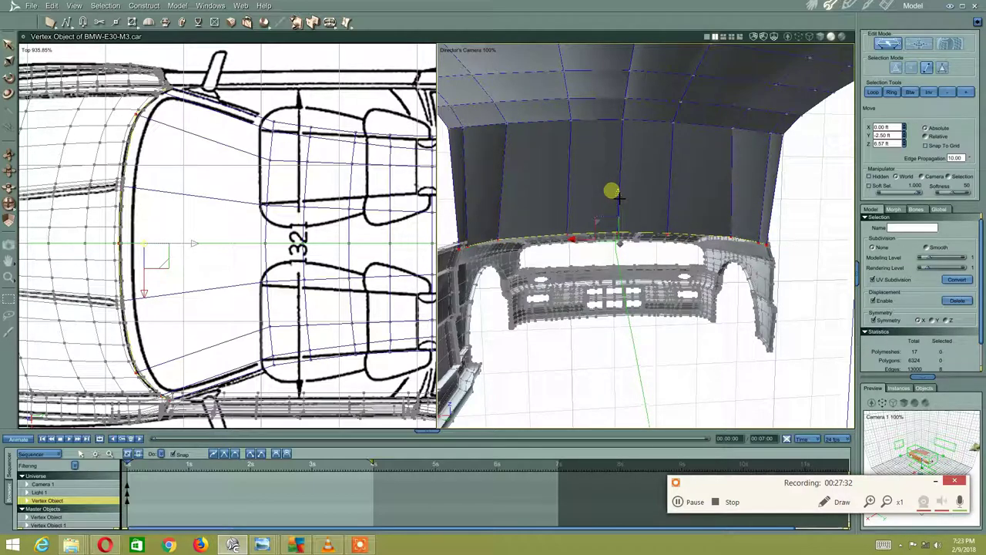
mouse_move(616, 195)
middle_down()
mouse_move(476, 258)
mouse_move(556, 270)
middle_up()
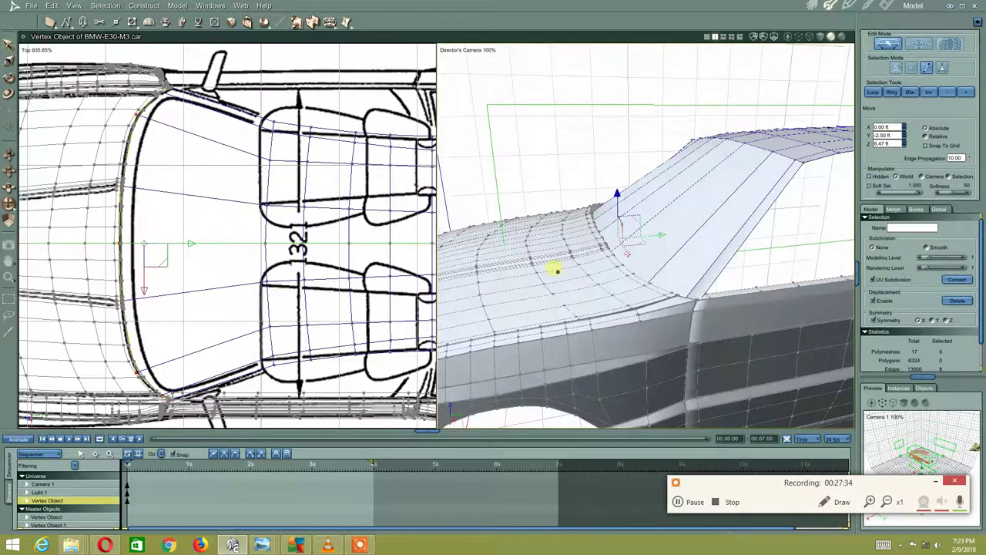
mouse_move(639, 271)
middle_down()
mouse_move(656, 306)
mouse_move(625, 326)
mouse_move(578, 284)
mouse_move(593, 268)
middle_up()
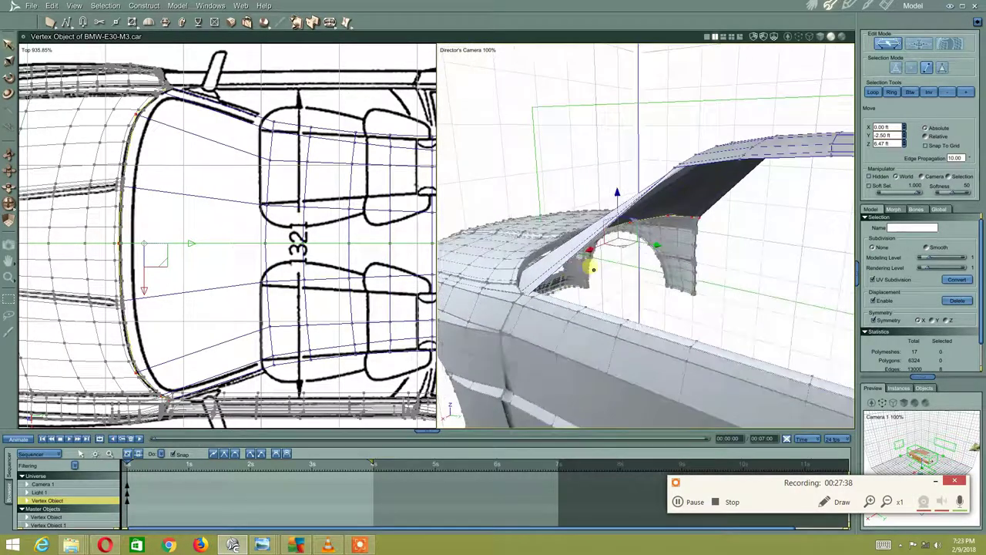
middle_drag(566, 301, 620, 309)
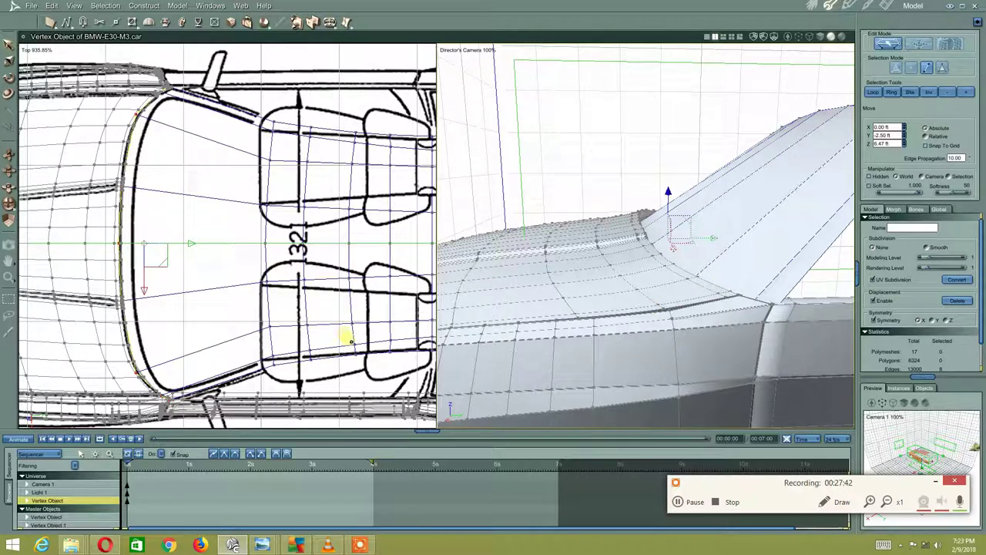
middle_drag(345, 358, 329, 364)
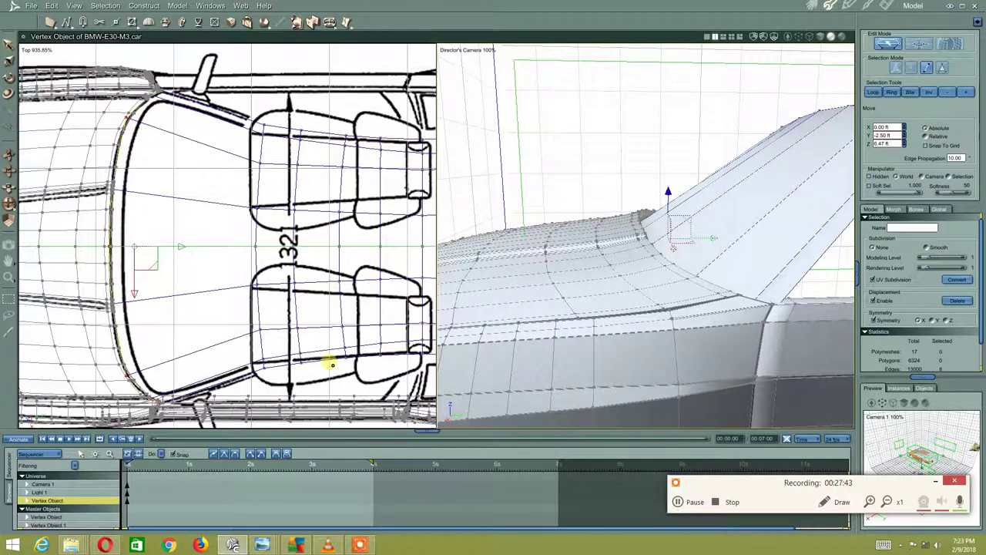
click(34, 49)
- In the side blueprint view, Quick Fillet the roof-pillar corner vertices
click(33, 66)
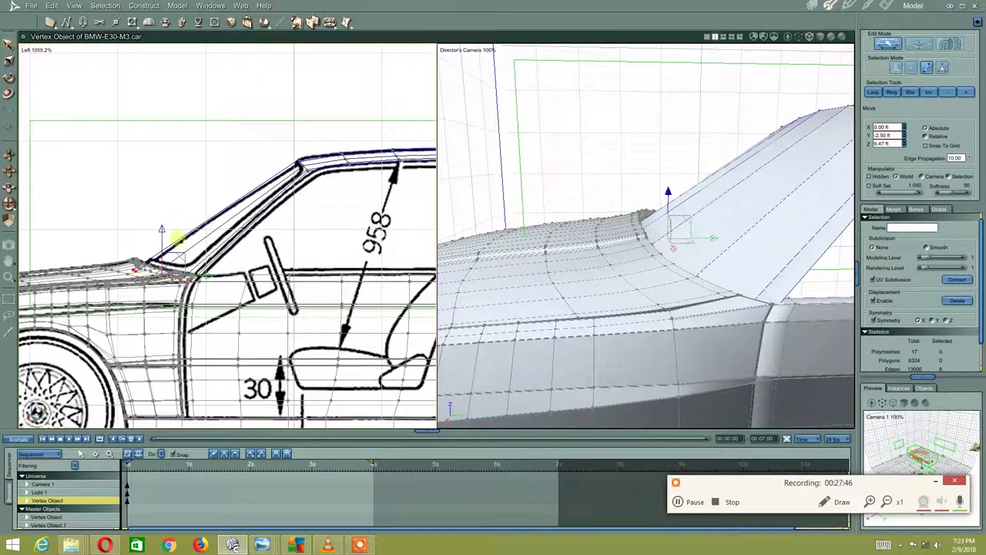
scroll(176, 224, up, 3)
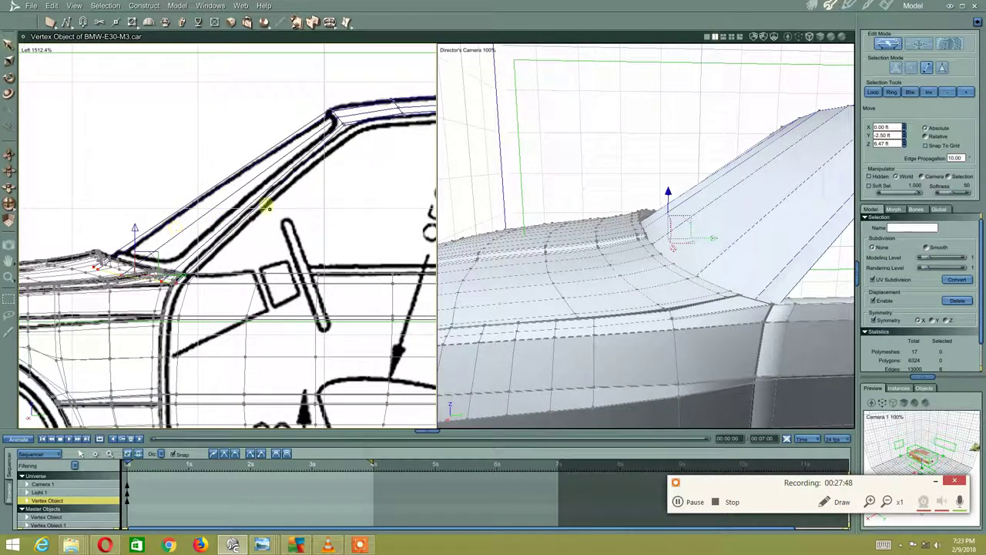
mouse_move(267, 207)
middle_down()
mouse_move(231, 221)
mouse_move(205, 259)
middle_up()
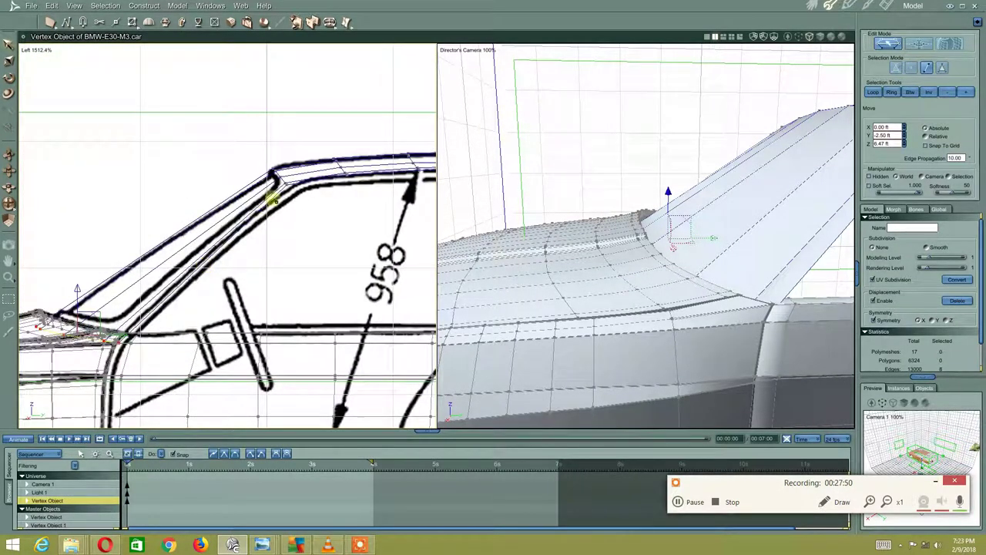
click(268, 171)
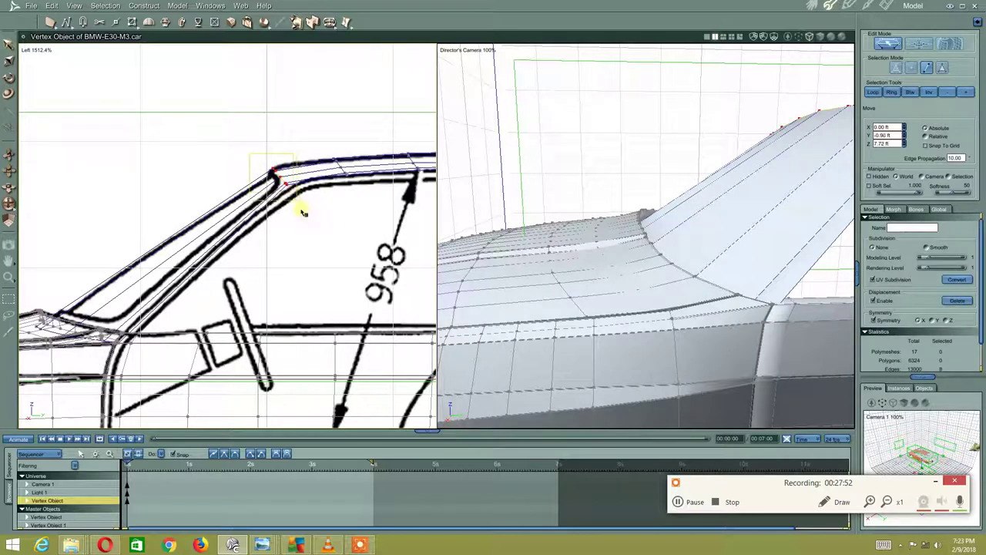
click(333, 31)
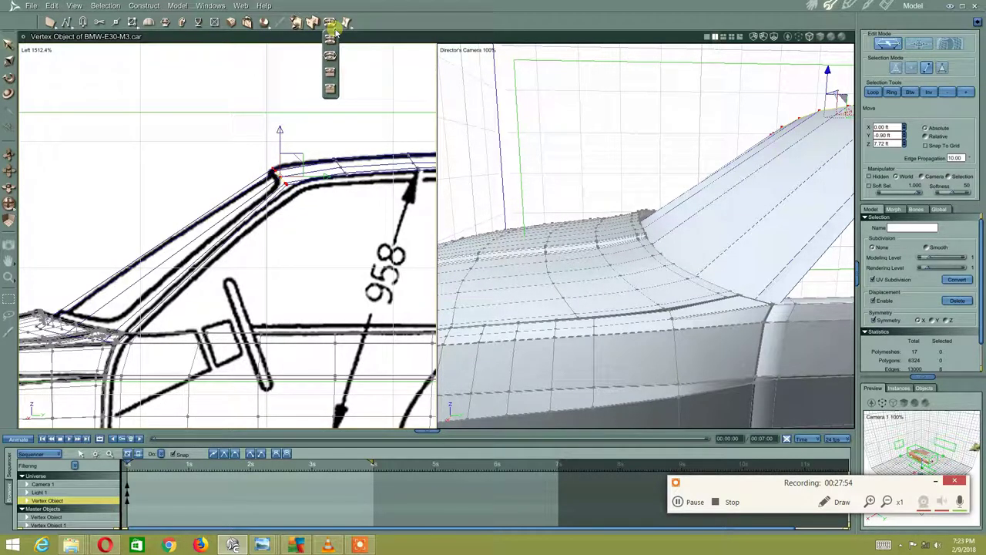
click(329, 56)
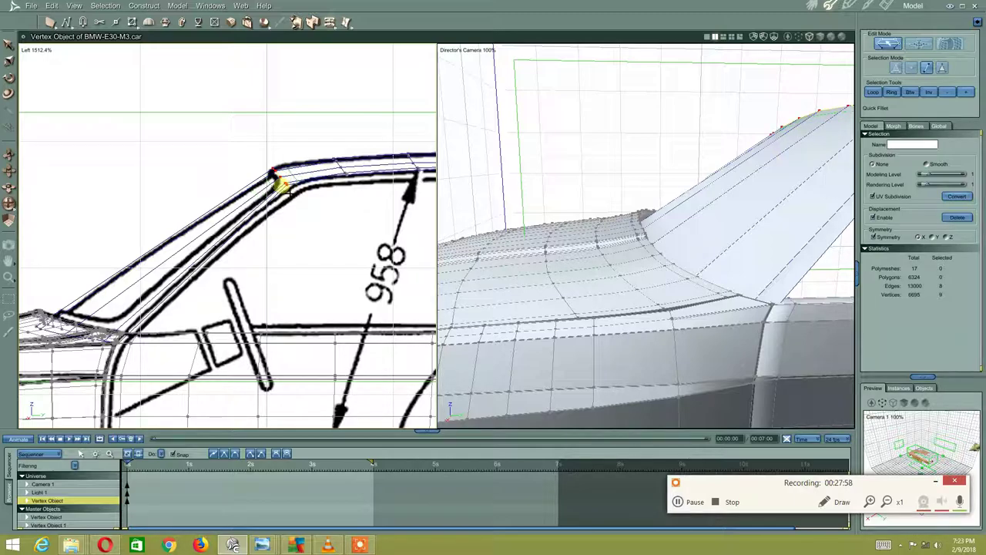
click(274, 179)
- Shift the filleted corner vertices onto the side blueprint's roofline
middle_drag(301, 231, 102, 243)
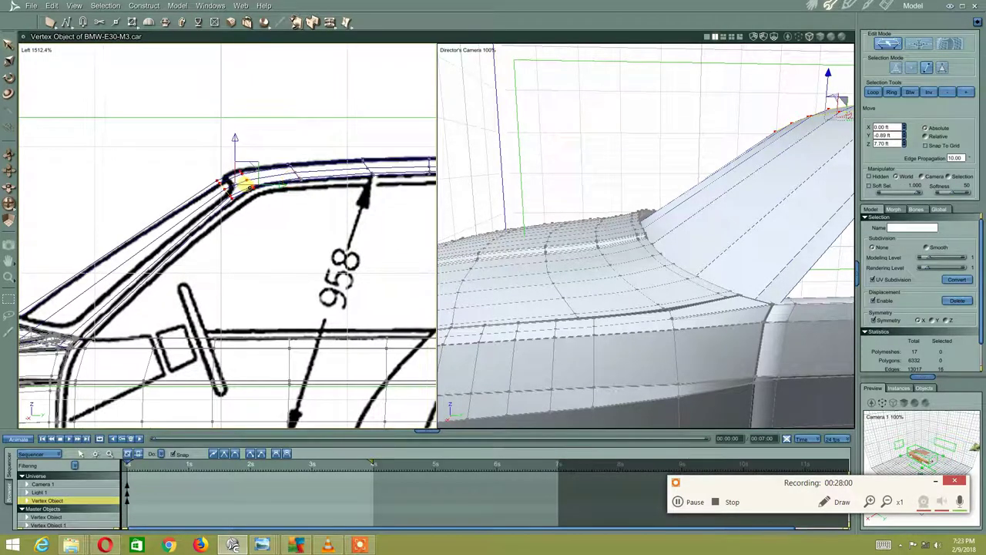
mouse_move(103, 181)
middle_down()
mouse_move(315, 207)
mouse_move(194, 205)
mouse_move(256, 246)
mouse_move(212, 261)
mouse_move(300, 277)
mouse_move(205, 220)
middle_up()
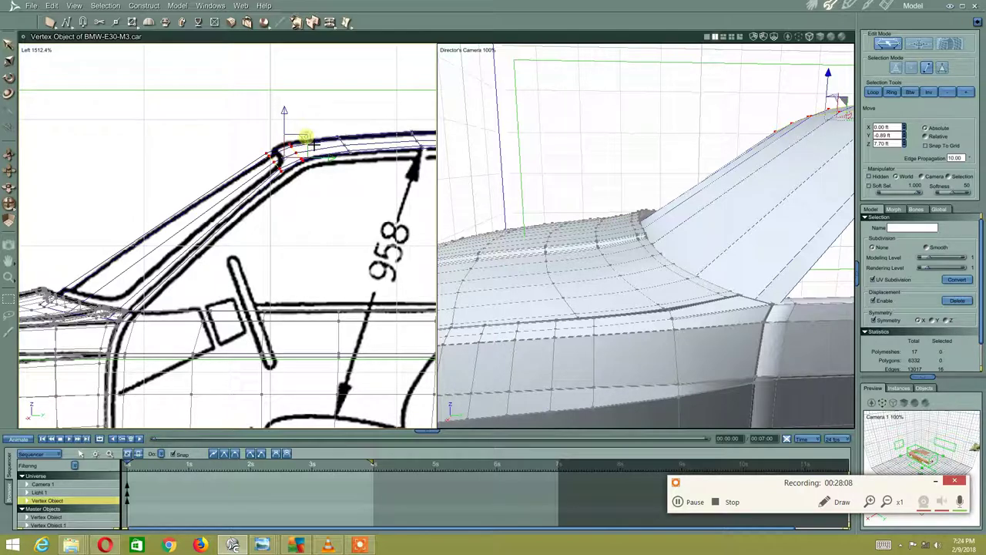
drag(306, 137, 306, 136)
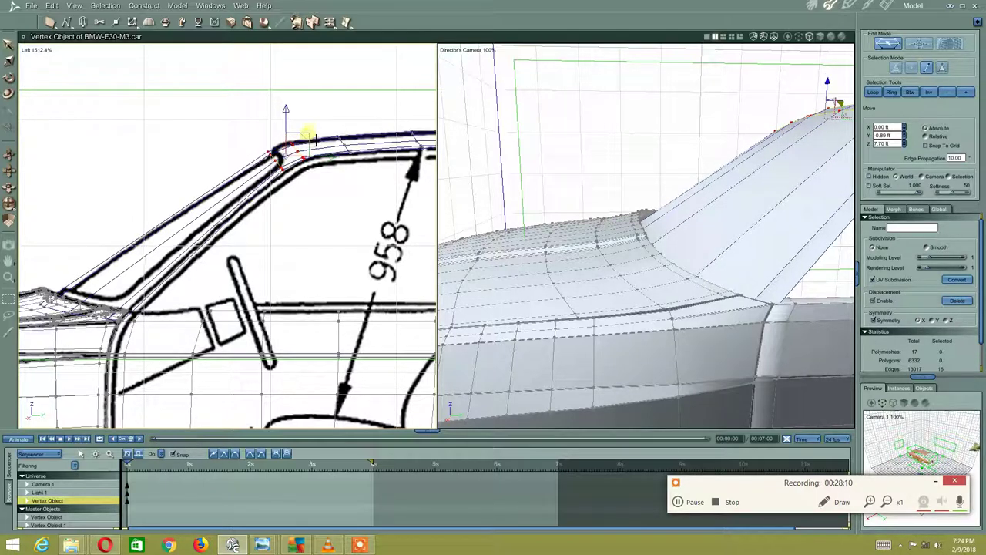
click(301, 198)
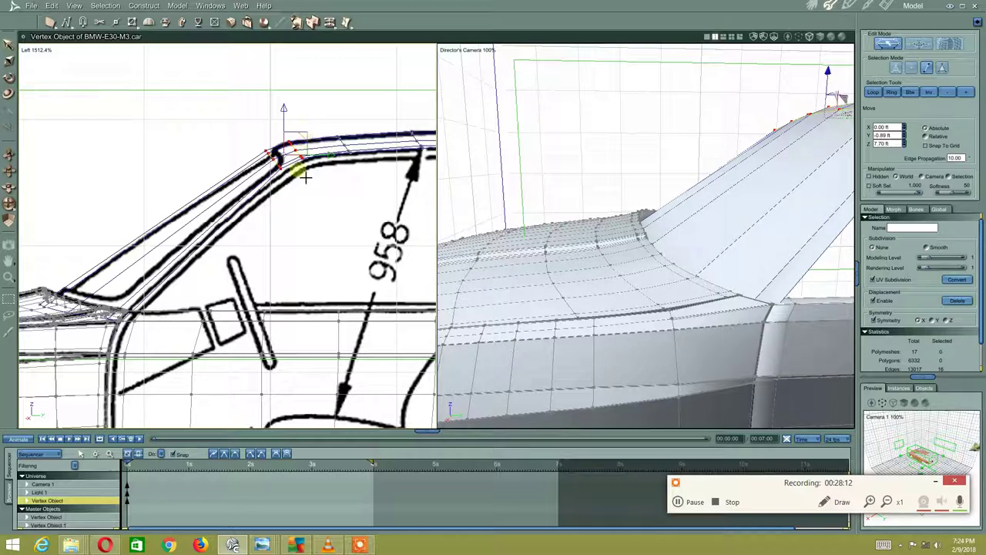
click(299, 158)
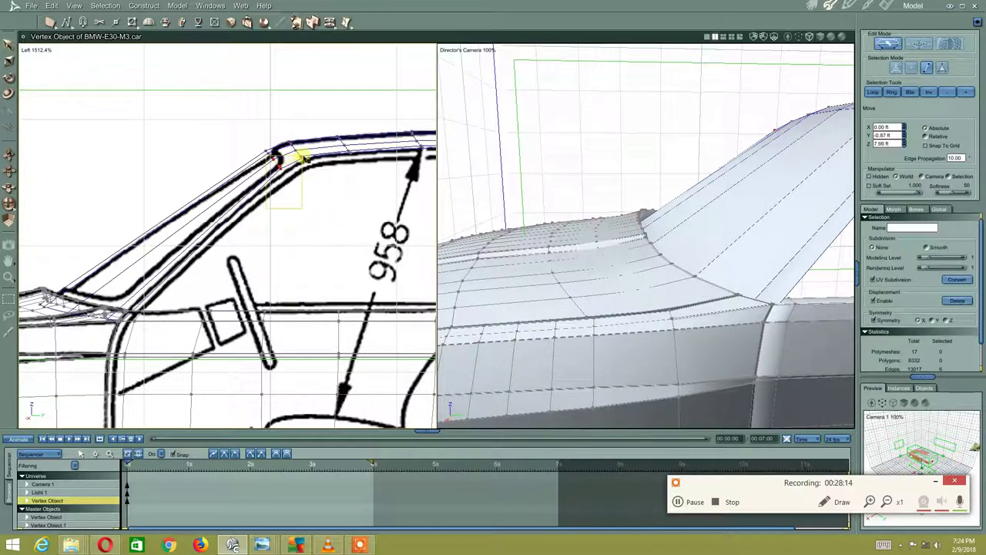
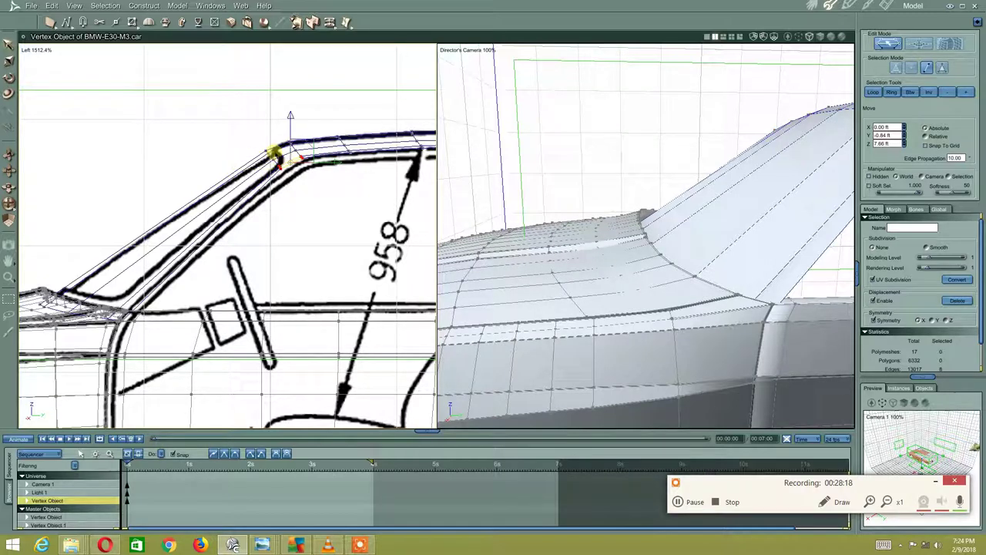
- Move the roof-corner edge above the windscreen onto the blueprint's roof line in the Left view
click(276, 154)
drag(314, 148, 315, 156)
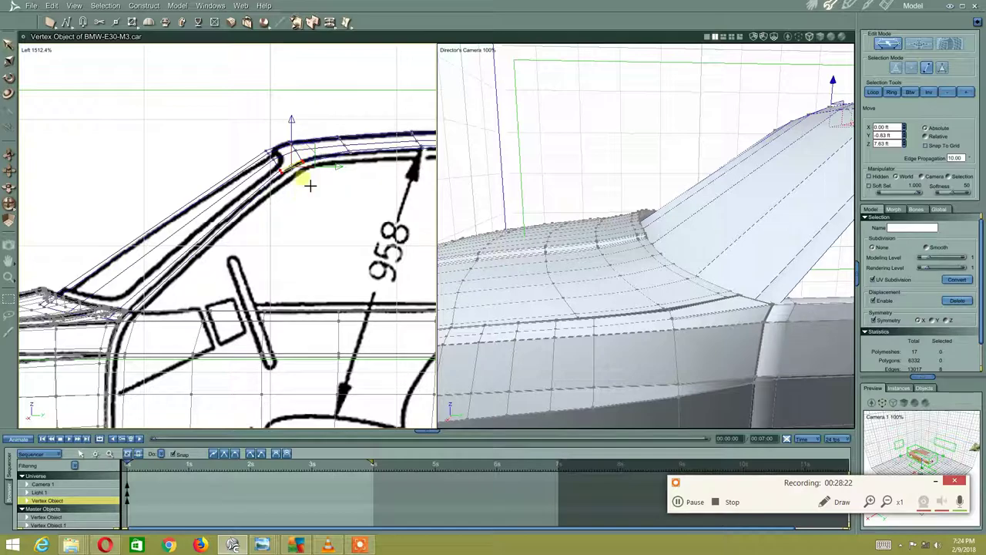
key(ctrl+z)
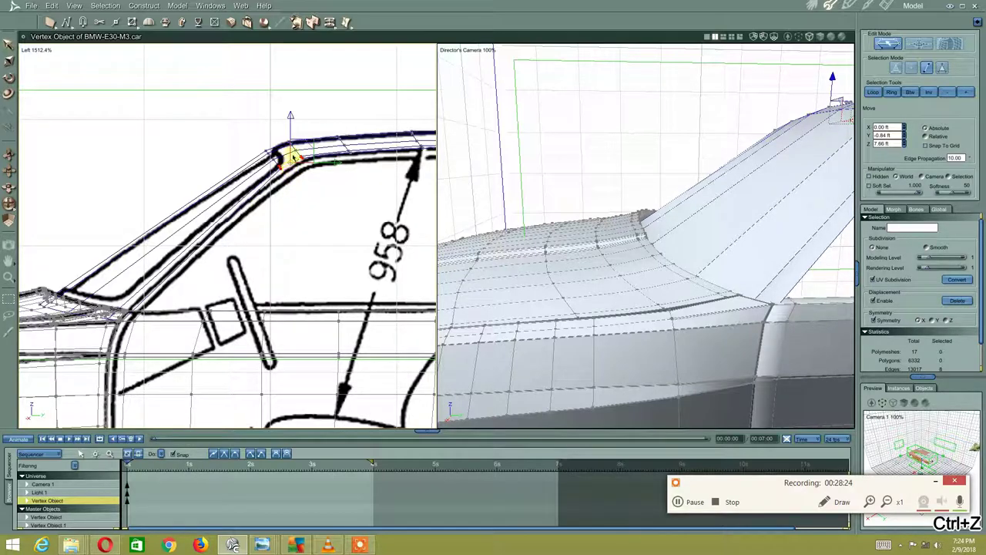
drag(312, 152, 315, 158)
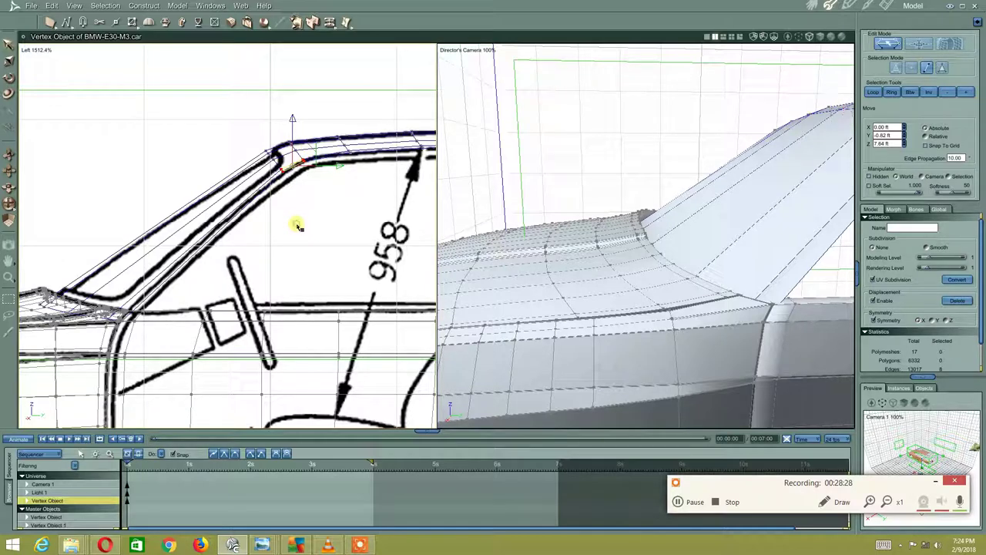
click(298, 225)
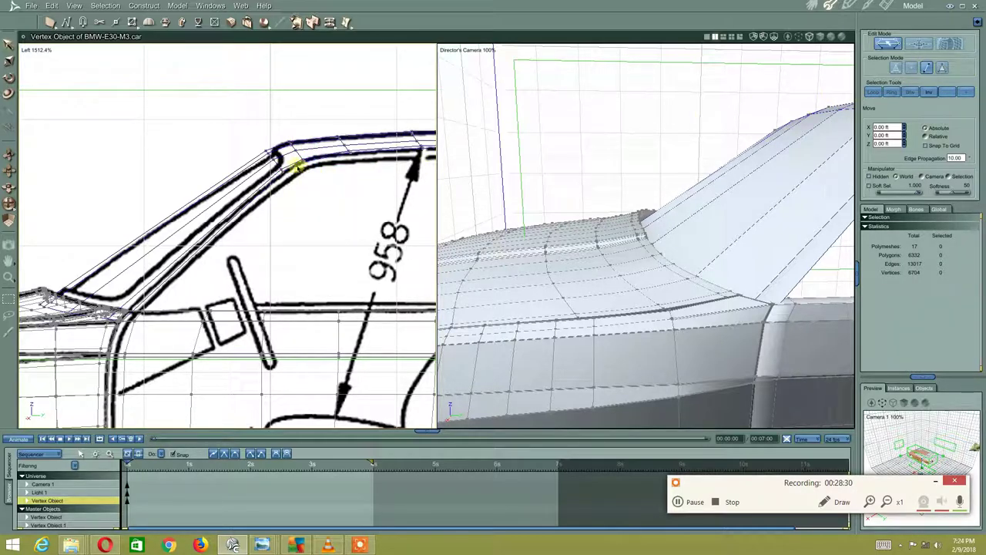
click(313, 149)
drag(321, 151, 319, 150)
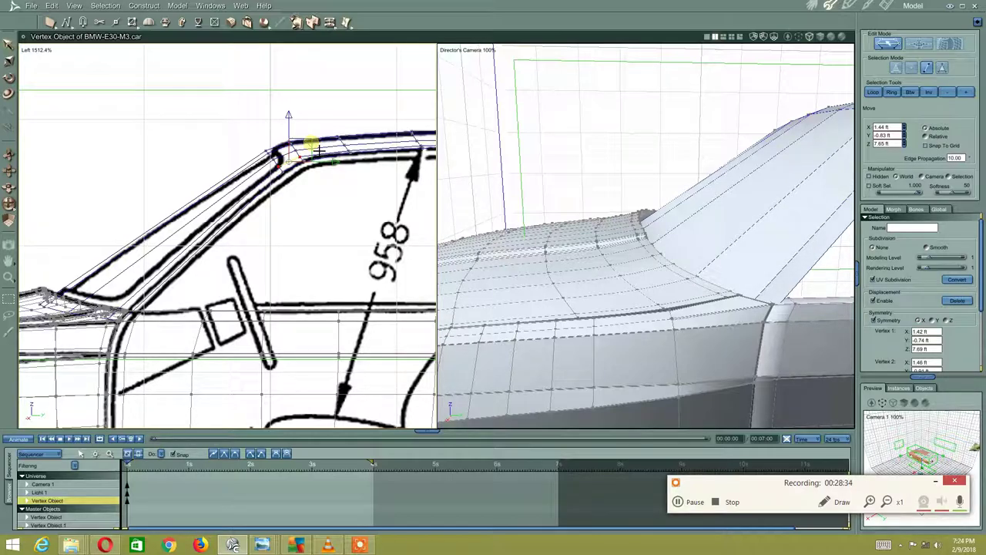
- Orbit and zoom the 3D view out to inspect the whole car body
mouse_move(695, 215)
middle_down()
mouse_move(727, 229)
mouse_move(623, 260)
mouse_move(645, 239)
mouse_move(612, 255)
mouse_move(599, 234)
mouse_move(557, 257)
mouse_move(537, 287)
mouse_move(627, 236)
mouse_move(586, 245)
middle_up()
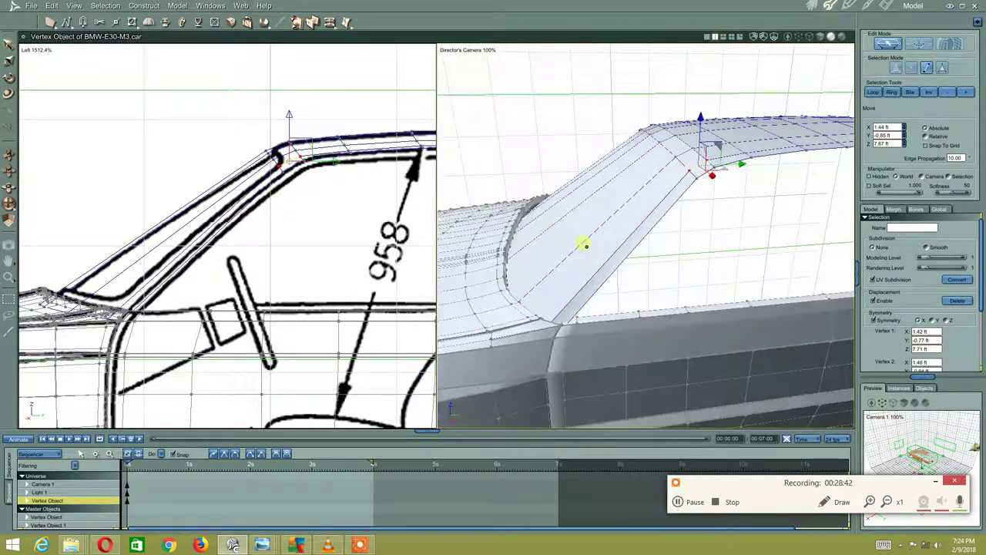
click(675, 271)
scroll(577, 218, up, 3)
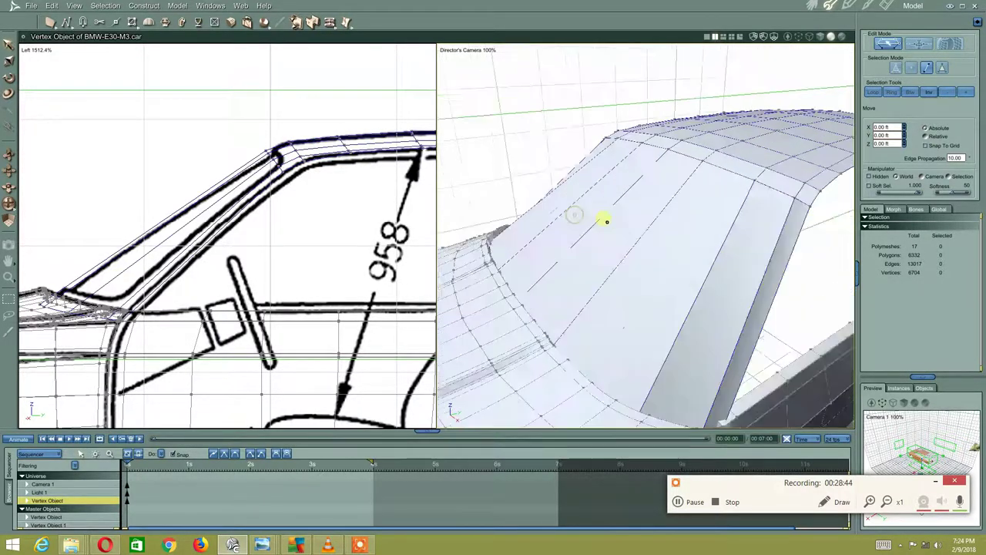
scroll(601, 220, up, 3)
scroll(652, 233, up, 2)
scroll(670, 301, up, 3)
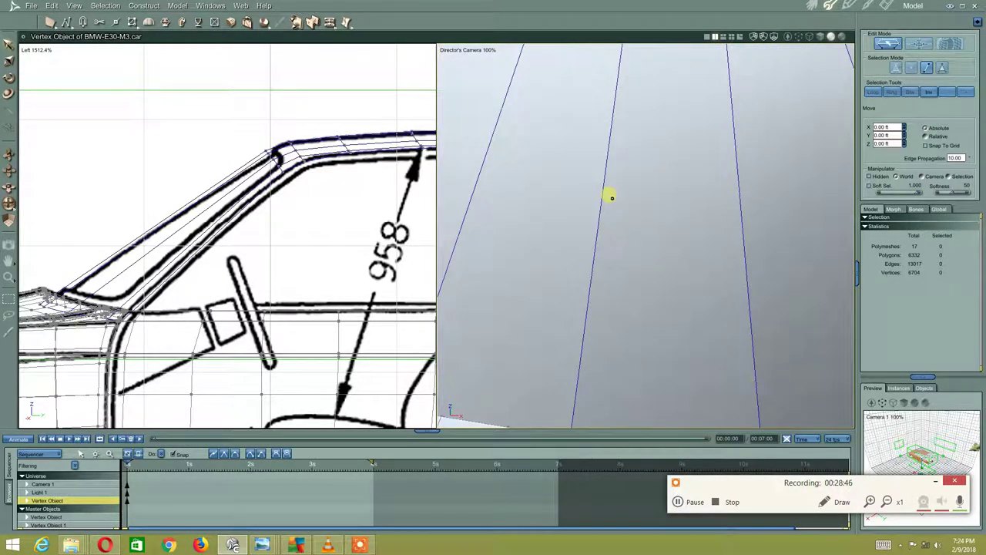
scroll(611, 197, down, 3)
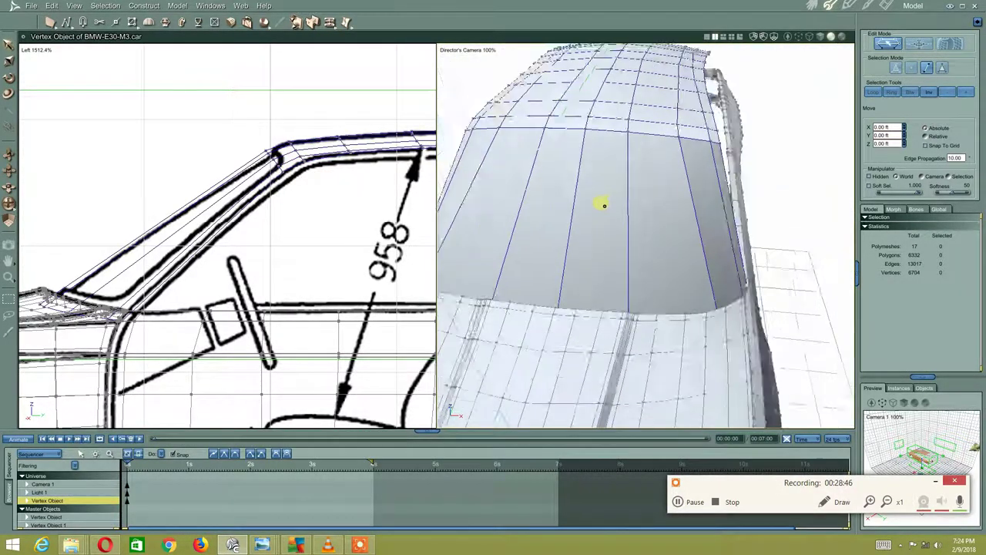
mouse_move(601, 203)
middle_down()
mouse_move(537, 238)
mouse_move(548, 242)
mouse_move(488, 236)
mouse_move(524, 250)
middle_up()
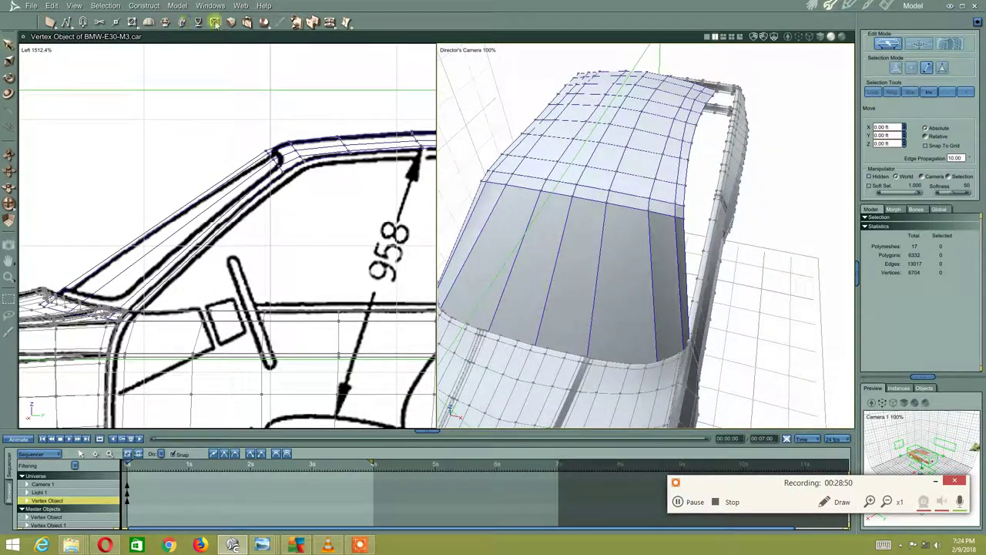
- Add a row of linked vertices across the windscreen panel
click(331, 24)
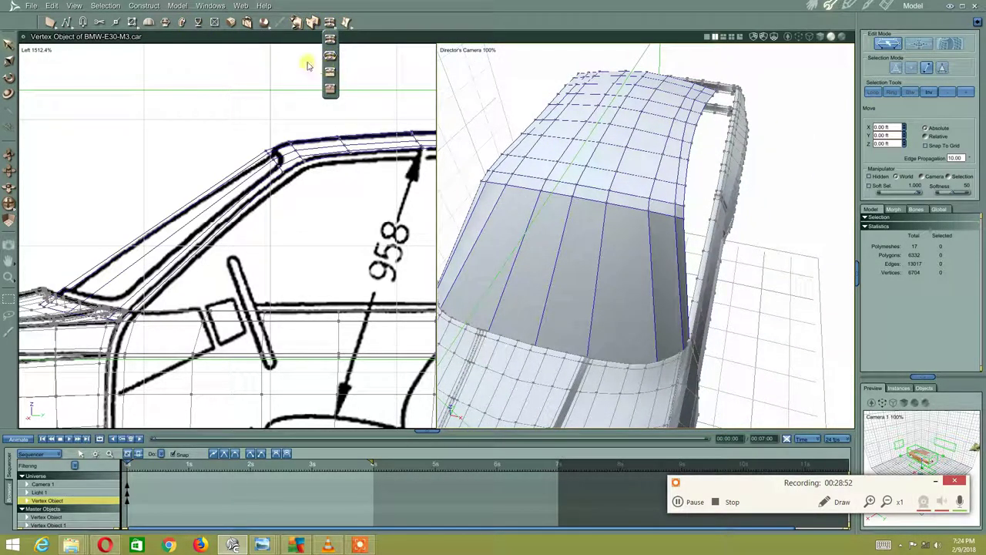
click(123, 23)
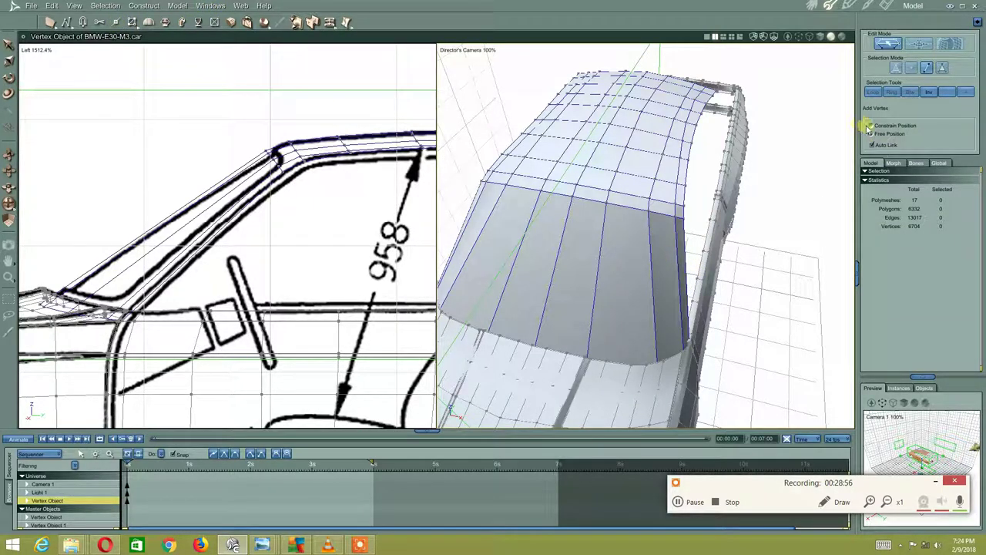
middle_drag(685, 238, 649, 208)
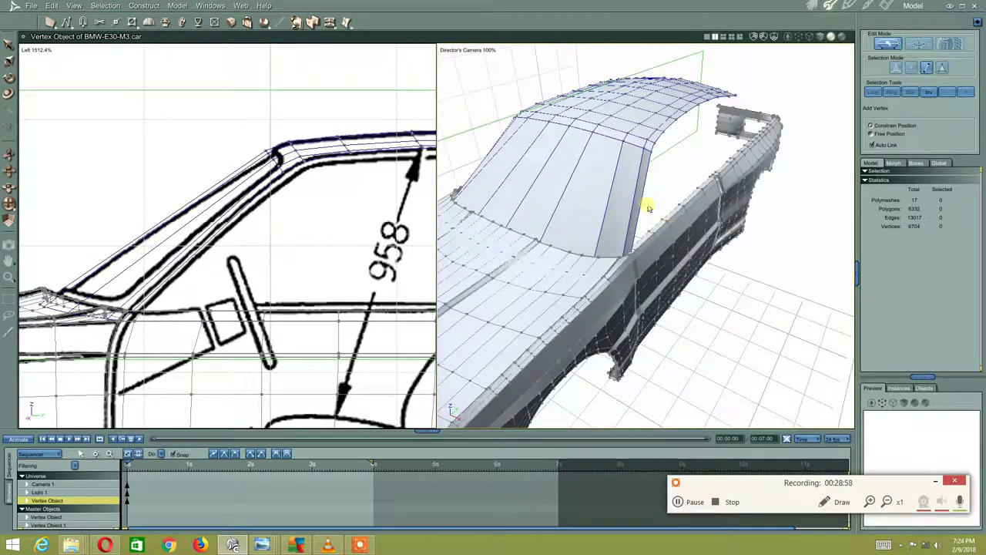
click(641, 210)
middle_drag(583, 229, 585, 231)
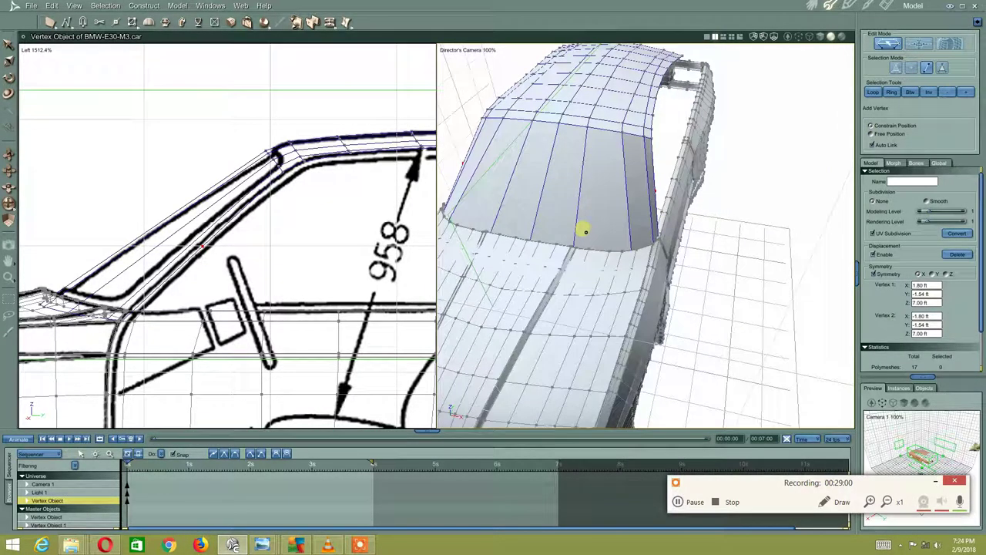
click(651, 193)
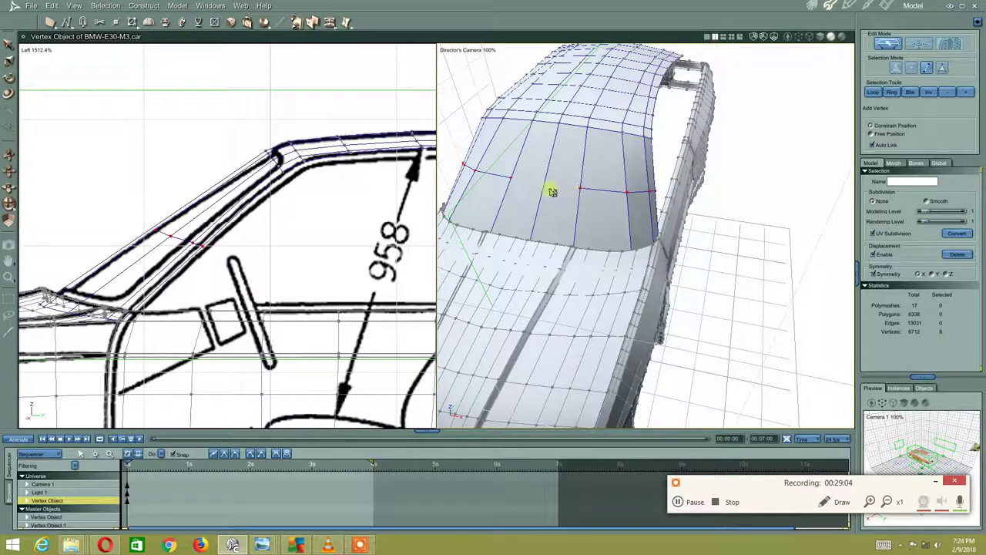
middle_drag(552, 205, 526, 230)
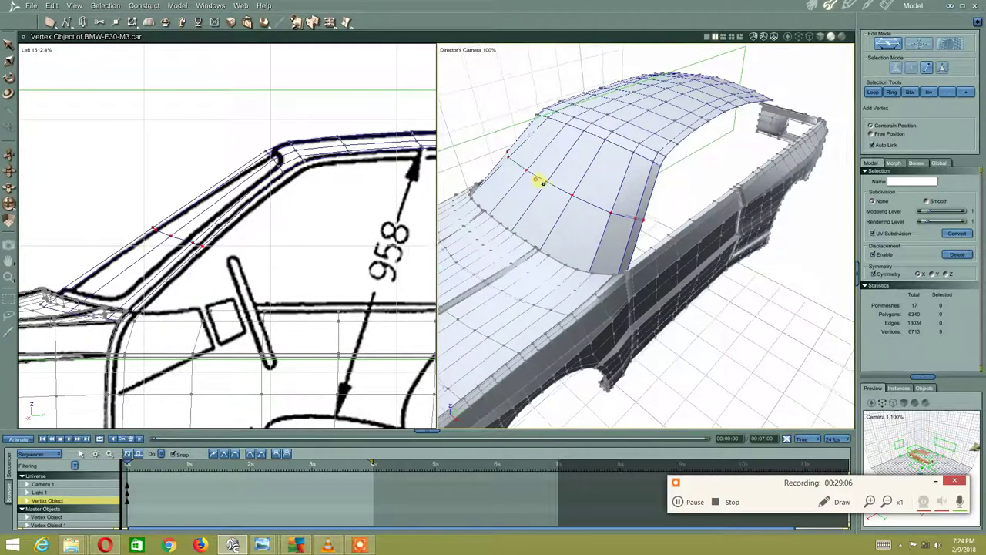
- Select the new crosswise edge loop across the roof with Loop
right_drag(527, 229, 526, 224)
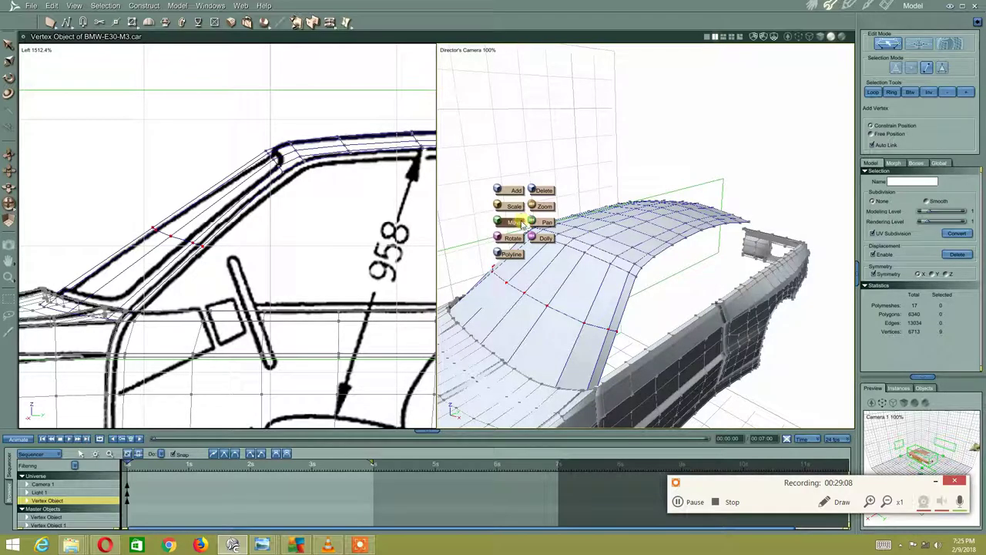
click(514, 222)
click(511, 185)
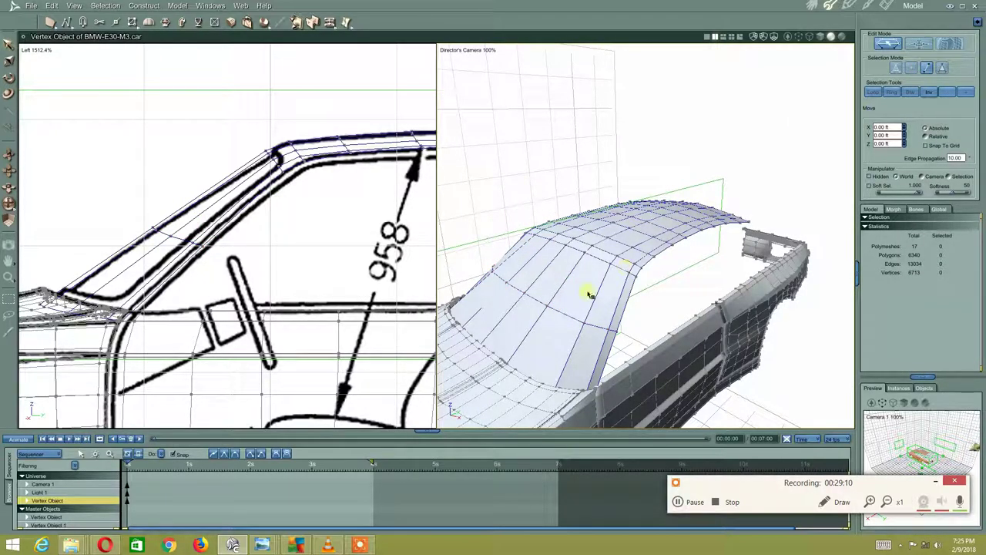
click(574, 317)
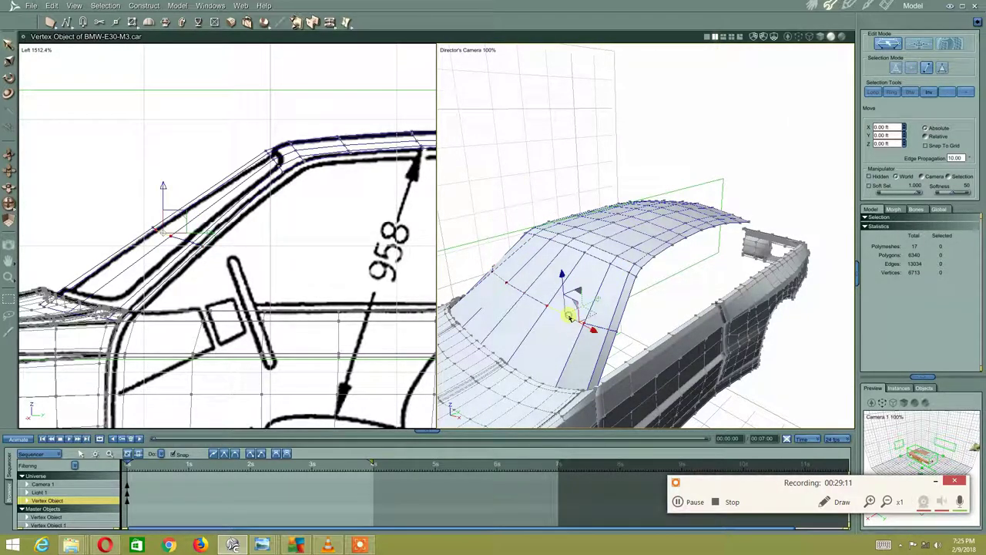
click(874, 91)
mouse_move(505, 289)
middle_down()
mouse_move(506, 275)
mouse_move(547, 249)
mouse_move(570, 262)
middle_up()
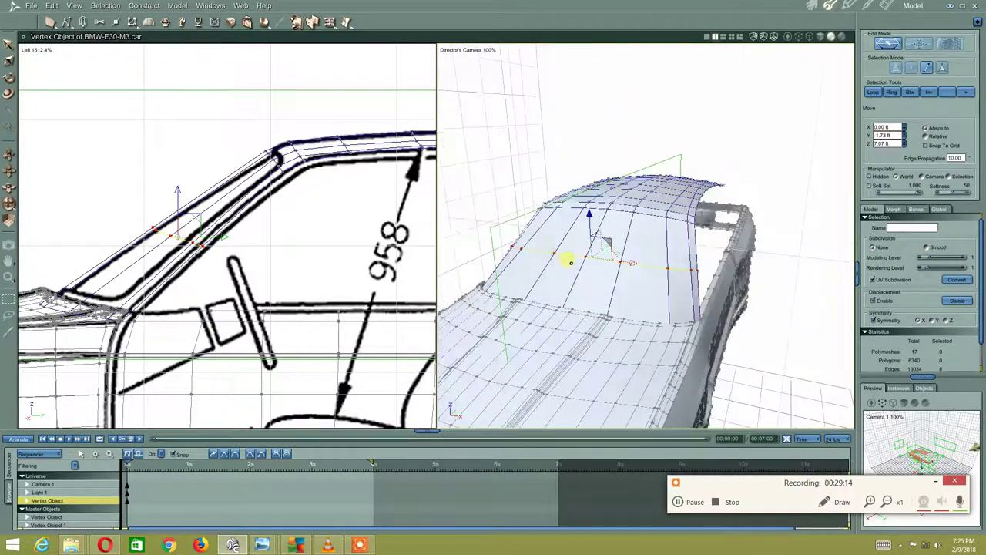
- Quick-fillet the selected loop into two loops, bringing the mesh to 6356 polygons
click(329, 22)
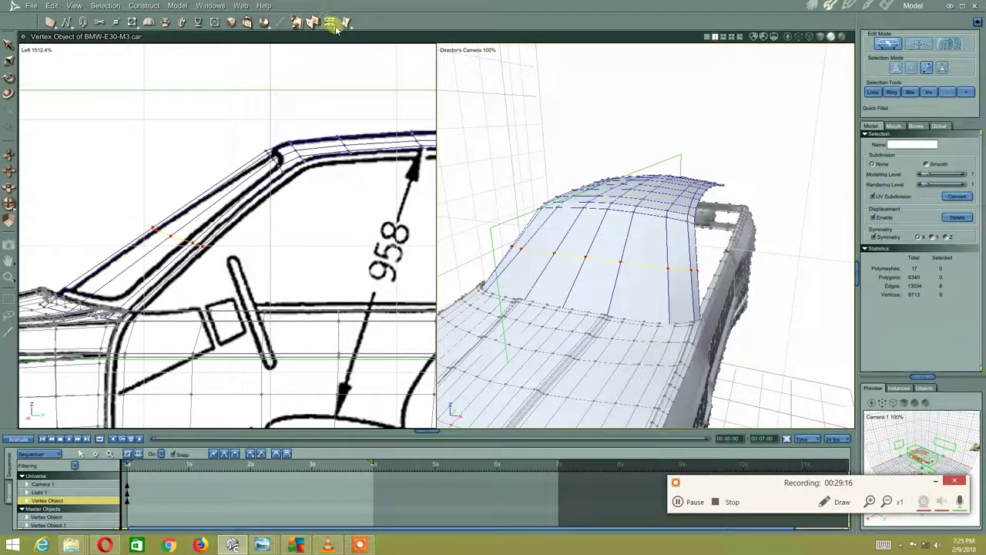
drag(337, 28, 337, 40)
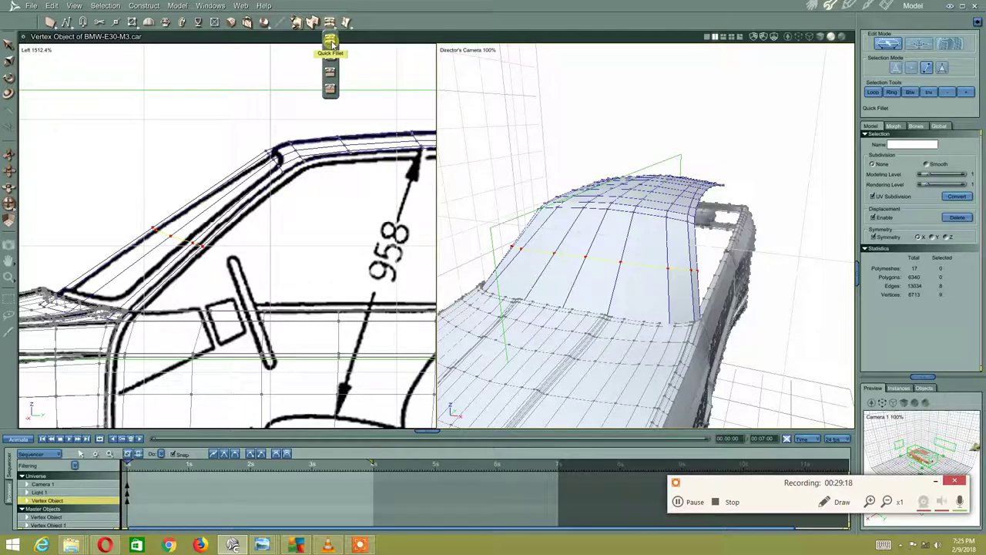
click(330, 52)
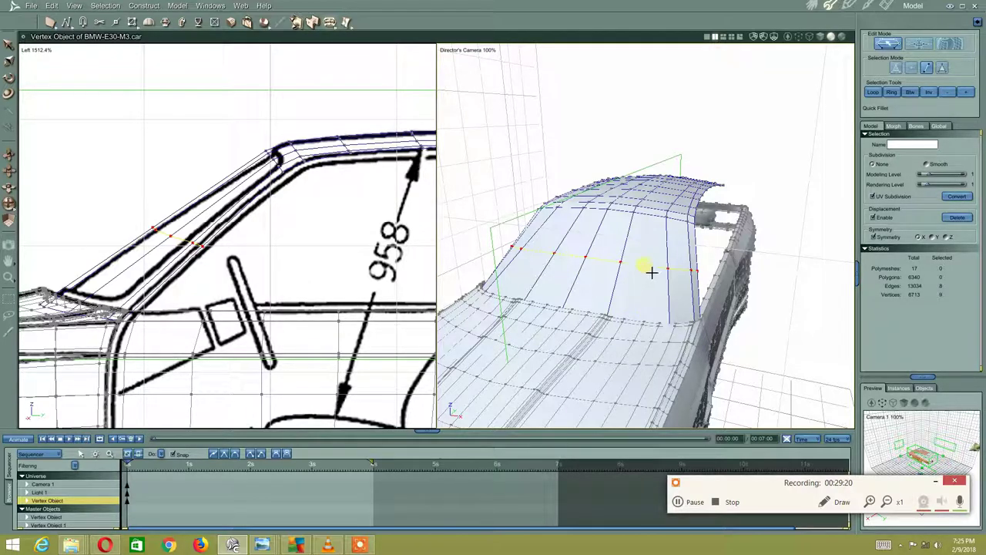
mouse_move(647, 273)
mouse_down()
mouse_move(636, 330)
mouse_move(599, 331)
mouse_up()
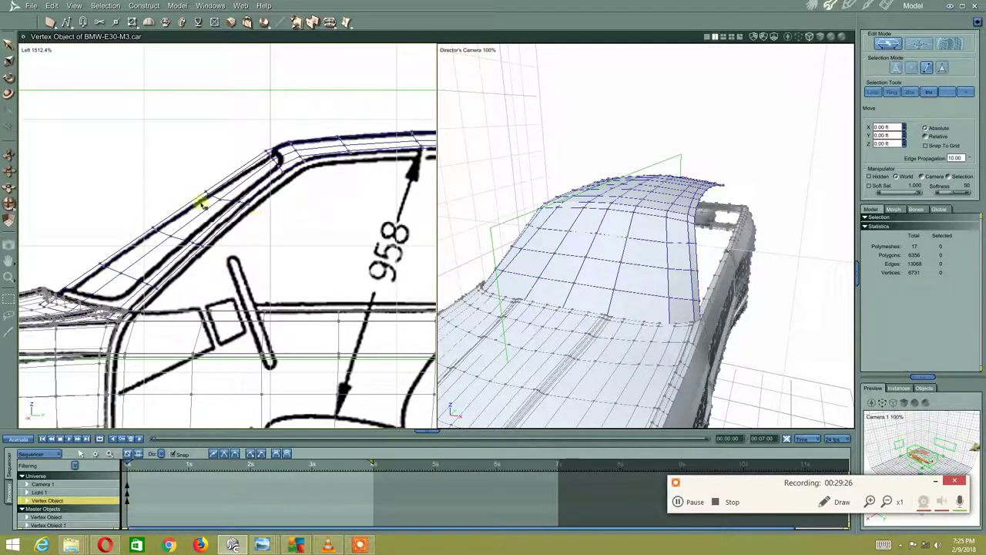
- Shift the new edge loop up along the roof curve, trying and undoing a rescale
drag(209, 185, 248, 212)
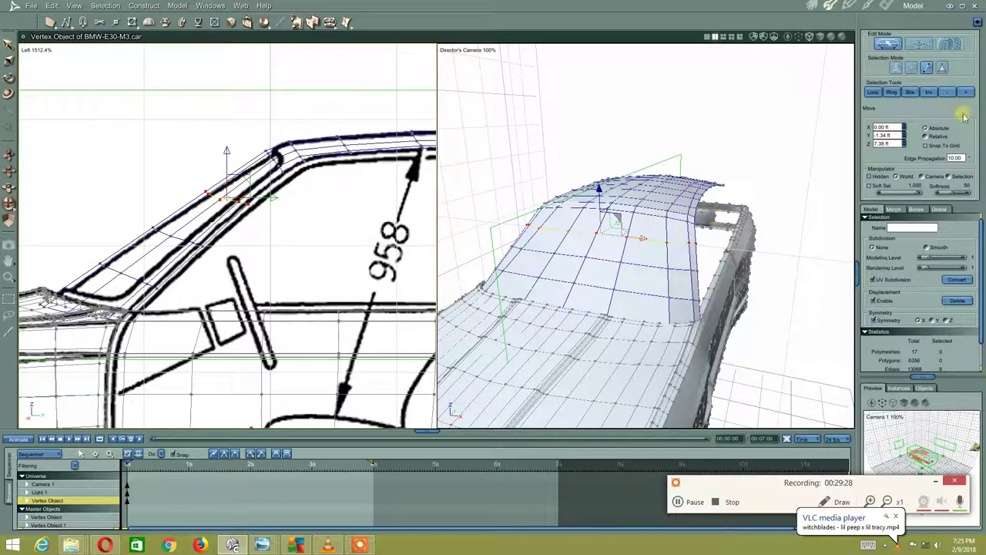
click(949, 176)
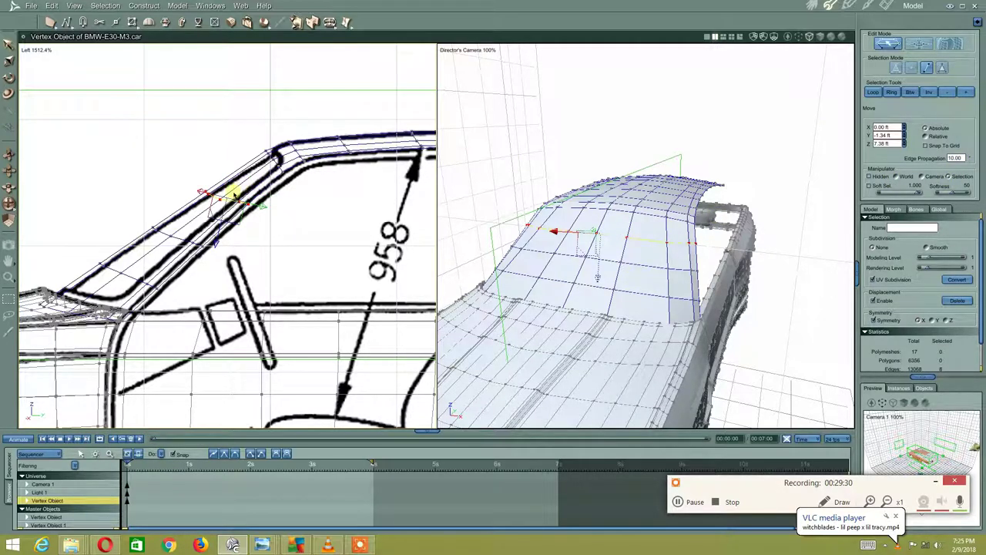
right_click(95, 229)
click(154, 158)
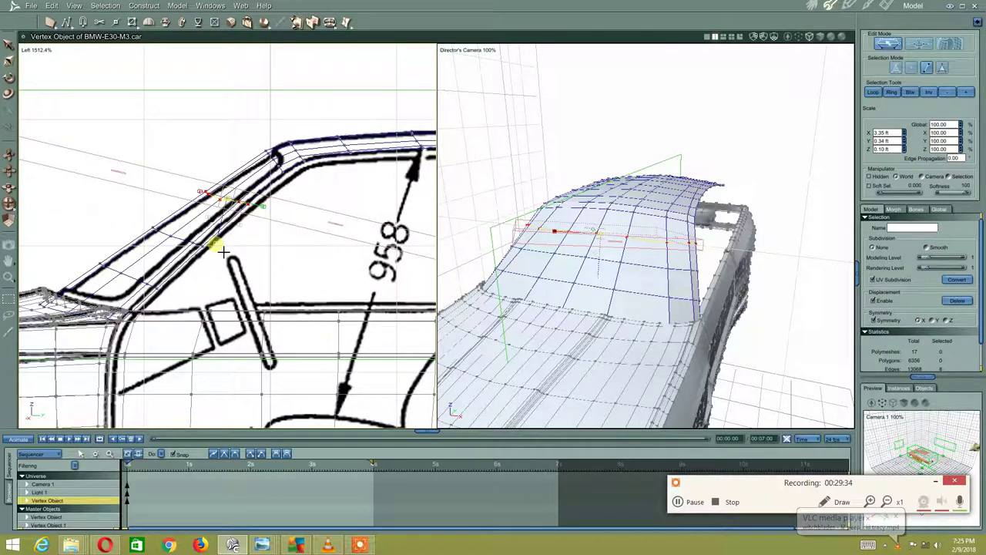
drag(221, 248, 276, 216)
key(ctrl+z)
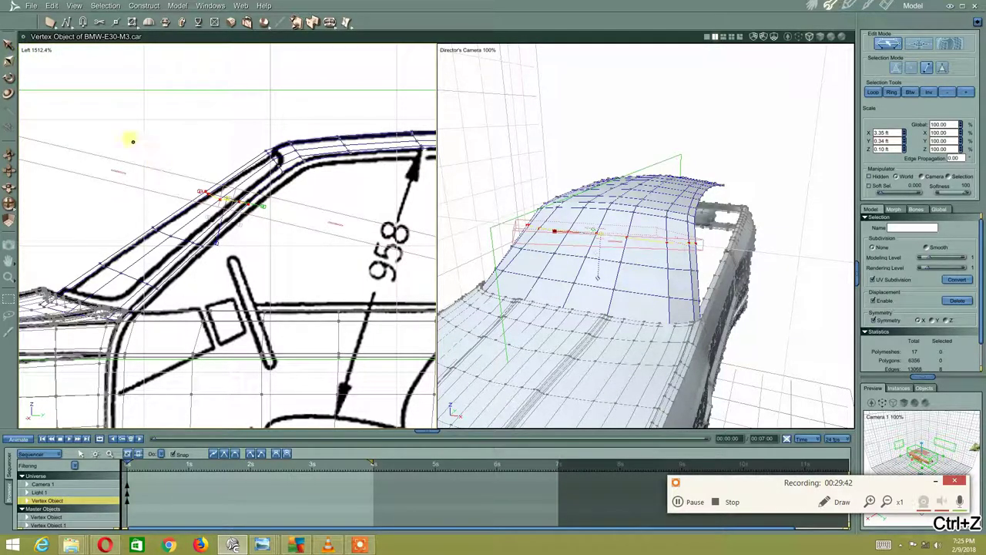
mouse_move(459, 275)
middle_down()
mouse_move(450, 308)
mouse_move(433, 283)
mouse_move(360, 352)
mouse_move(348, 348)
mouse_move(367, 363)
mouse_move(404, 275)
mouse_move(440, 260)
mouse_move(473, 269)
mouse_move(425, 306)
mouse_move(464, 303)
mouse_move(554, 272)
middle_up()
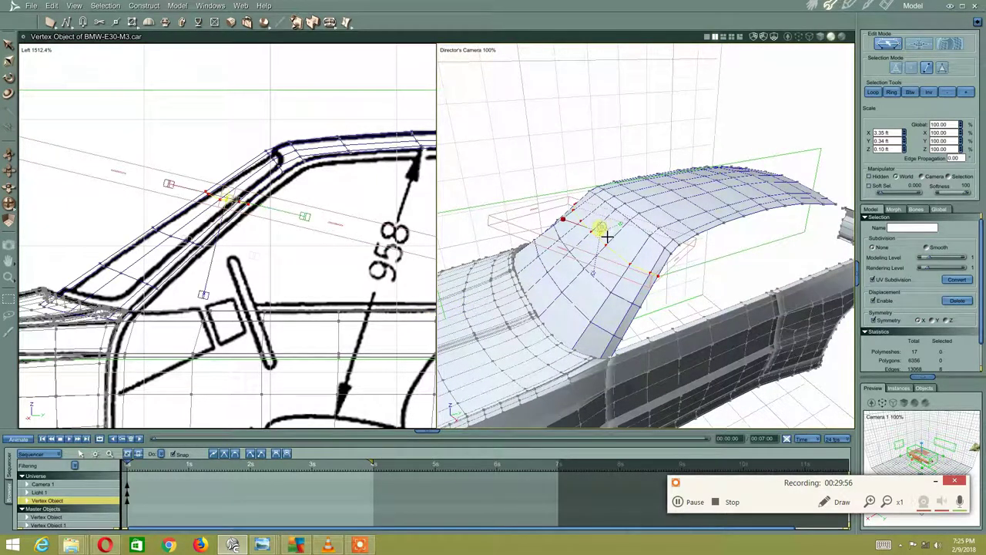
key(ctrl+z)
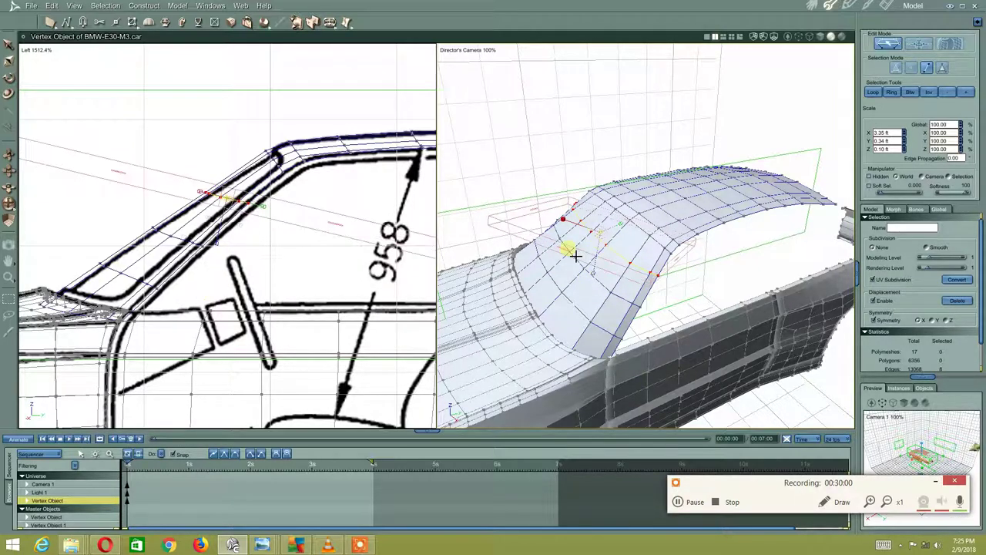
mouse_move(568, 249)
middle_down()
mouse_move(537, 258)
mouse_move(584, 251)
mouse_move(577, 286)
mouse_move(577, 236)
mouse_move(674, 226)
mouse_move(616, 229)
mouse_move(624, 246)
middle_up()
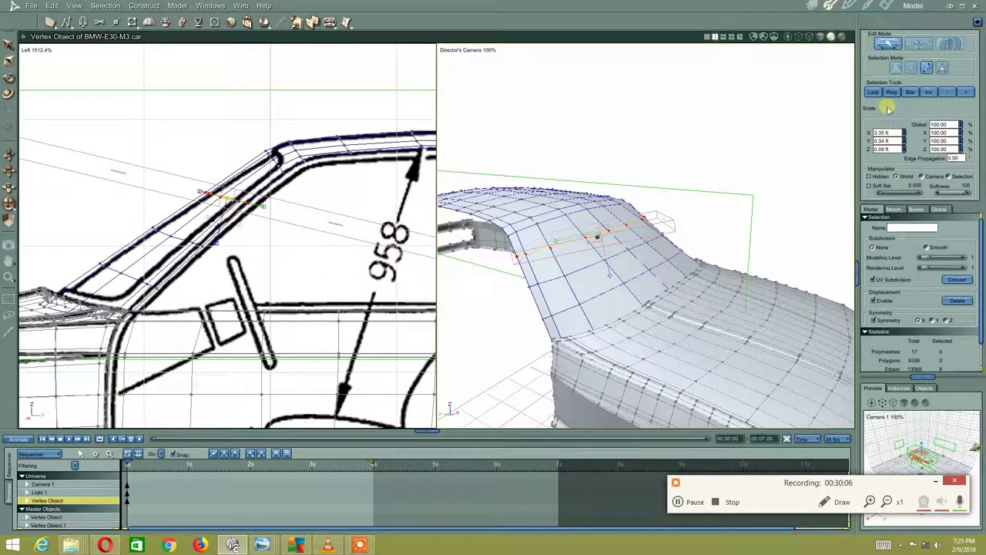
- Return to Move with the manipulator oriented to World axes
right_click(214, 219)
click(242, 206)
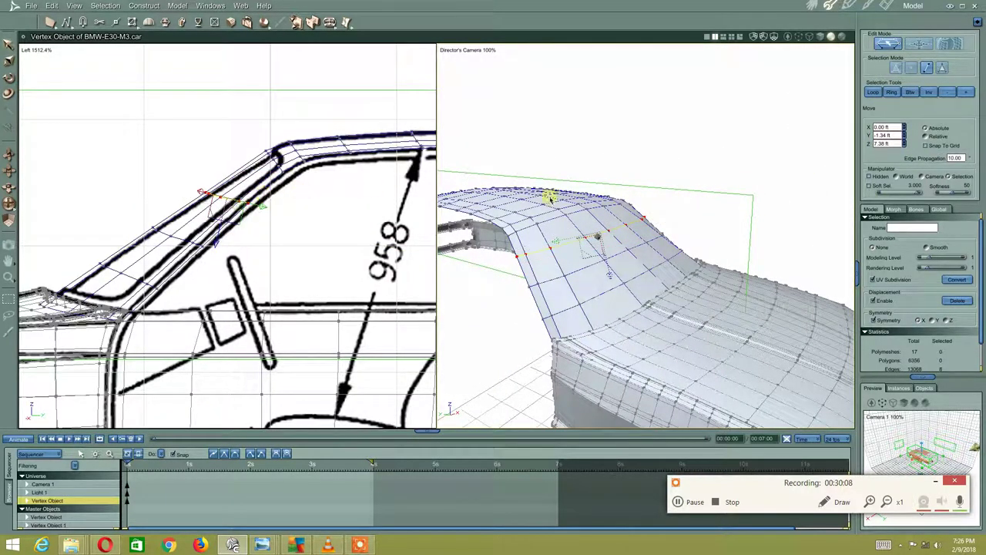
click(897, 178)
mouse_move(632, 253)
middle_down()
mouse_move(535, 270)
mouse_move(531, 312)
middle_up()
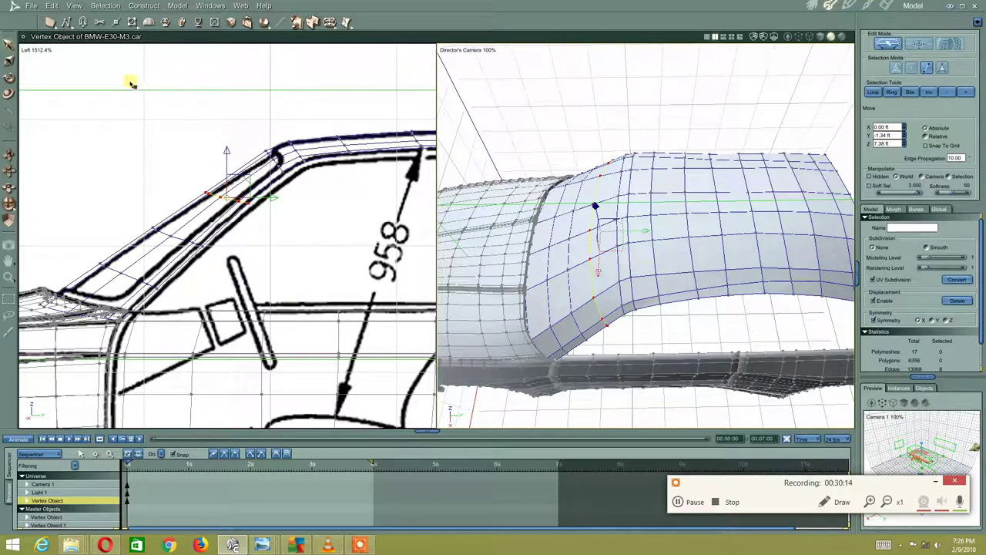
- In the Top view, select the edge loop at the roof panel's rear end
click(26, 51)
click(35, 73)
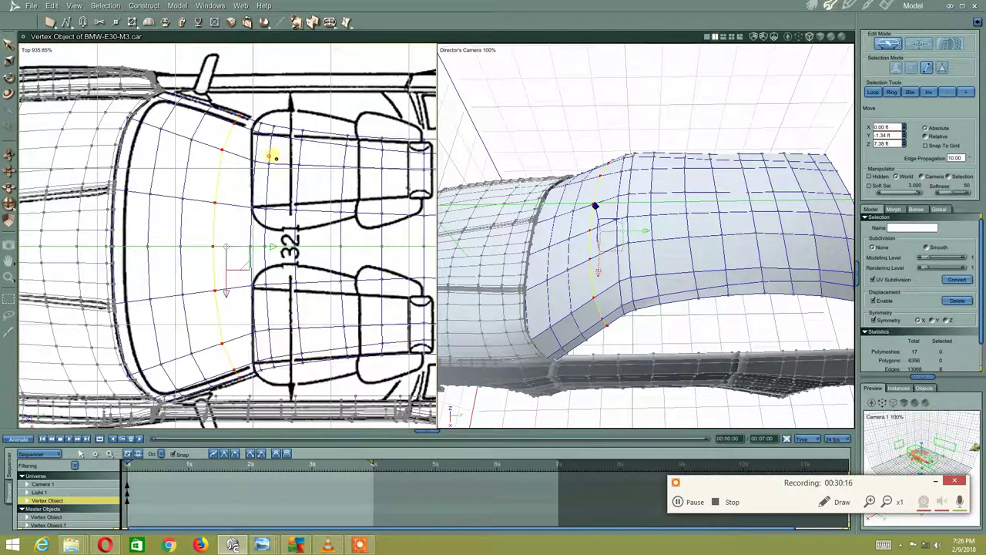
scroll(262, 160, up, 2)
middle_drag(262, 160, 287, 152)
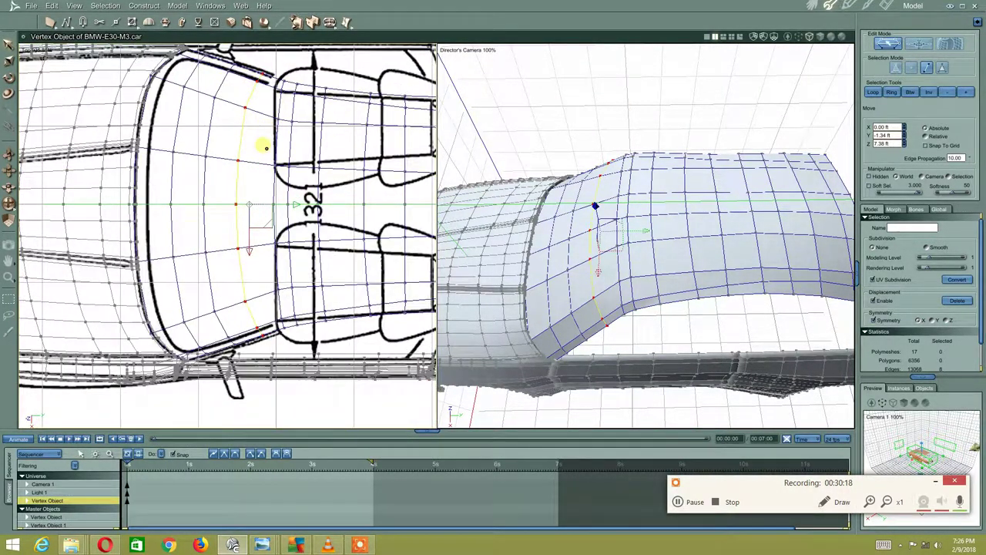
scroll(284, 207, up, 1)
scroll(276, 213, down, 1)
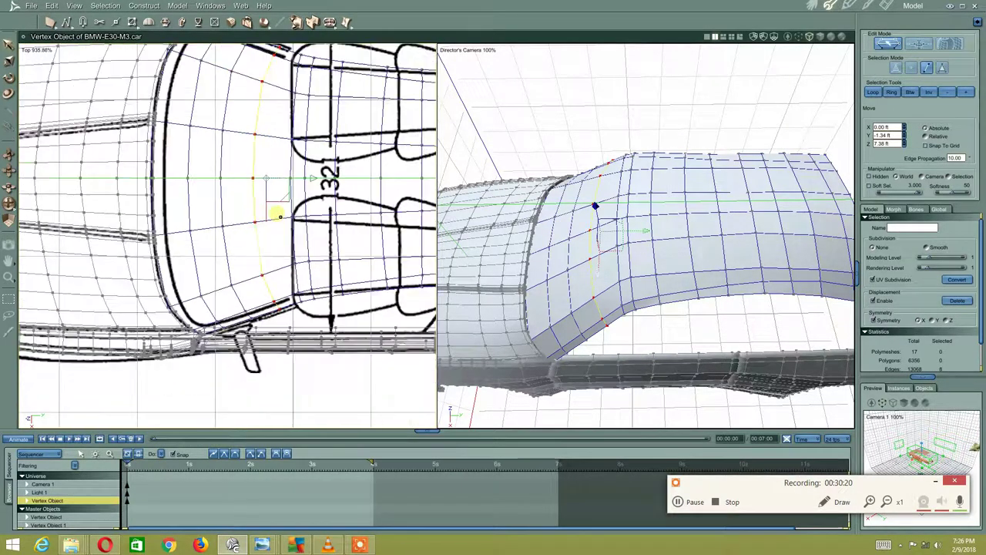
scroll(276, 213, down, 1)
scroll(285, 207, down, 1)
scroll(308, 197, down, 1)
middle_drag(308, 196, 222, 196)
click(217, 199)
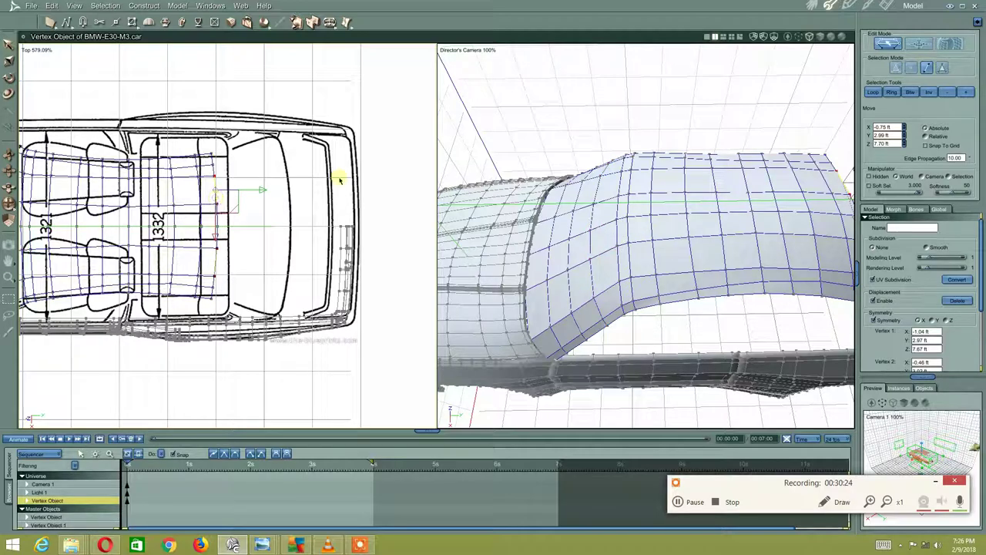
click(873, 91)
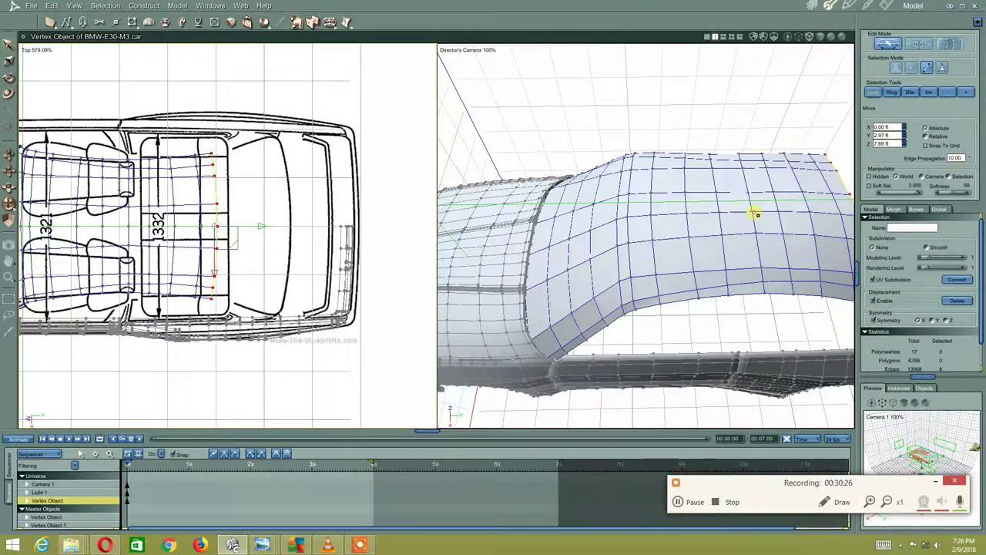
mouse_move(753, 214)
middle_down()
mouse_move(625, 229)
mouse_move(633, 183)
middle_up()
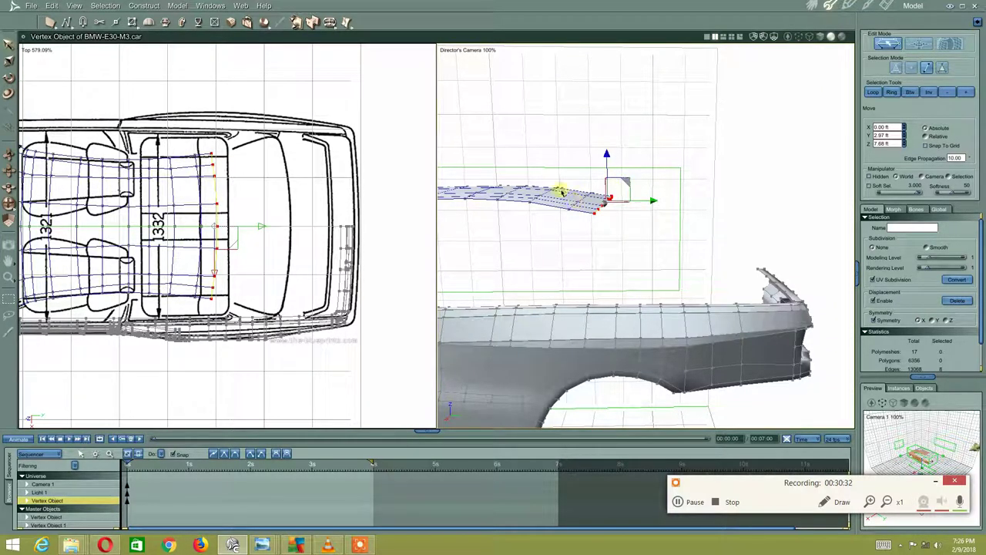
- In the Left view, move the roof panel's two rear tip vertices onto the blueprint roof line
click(44, 52)
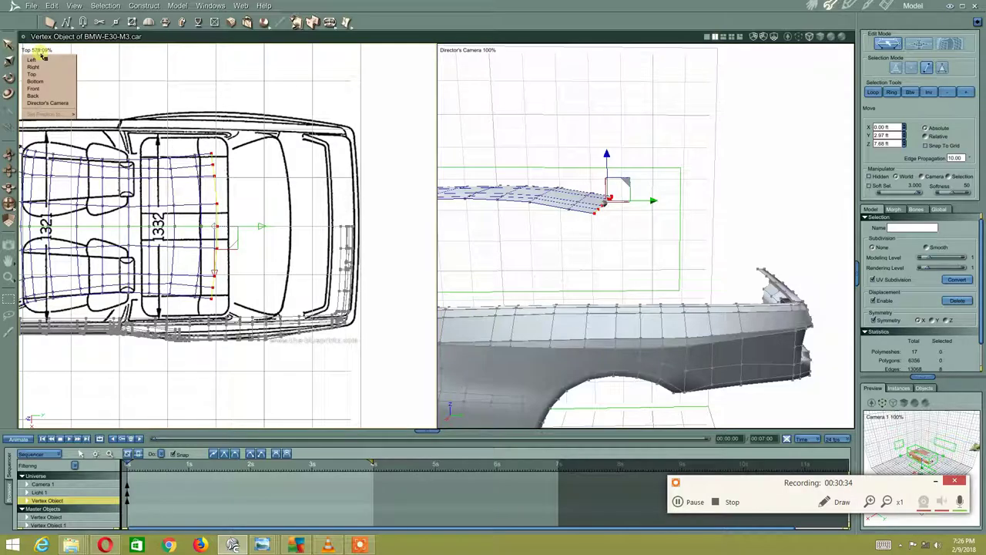
click(41, 60)
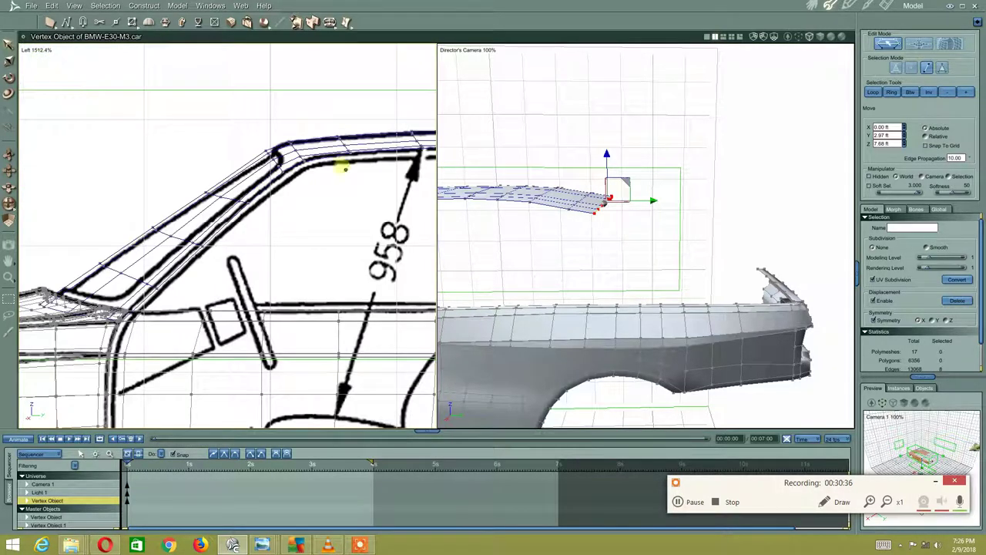
scroll(375, 180, up, 3)
scroll(258, 167, up, 2)
scroll(272, 189, up, 2)
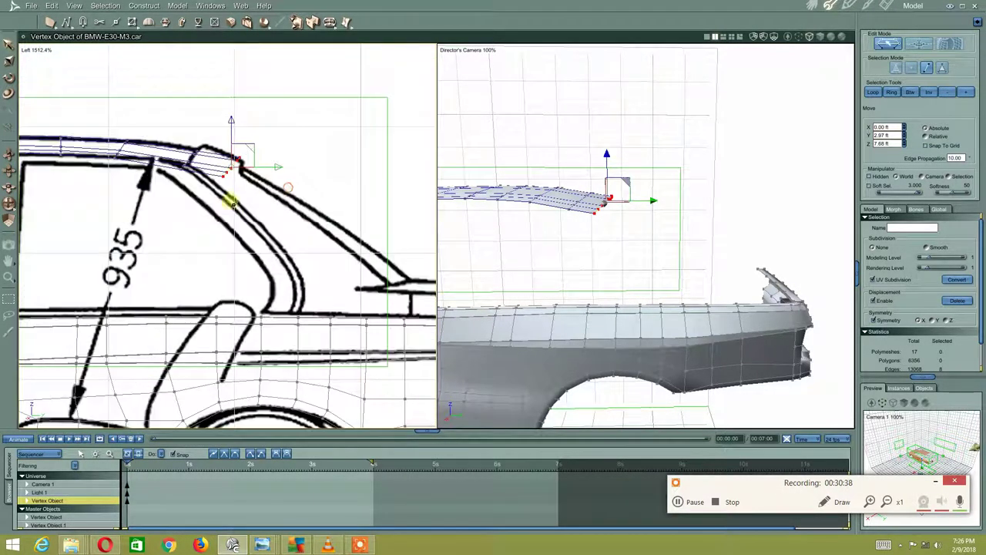
click(249, 228)
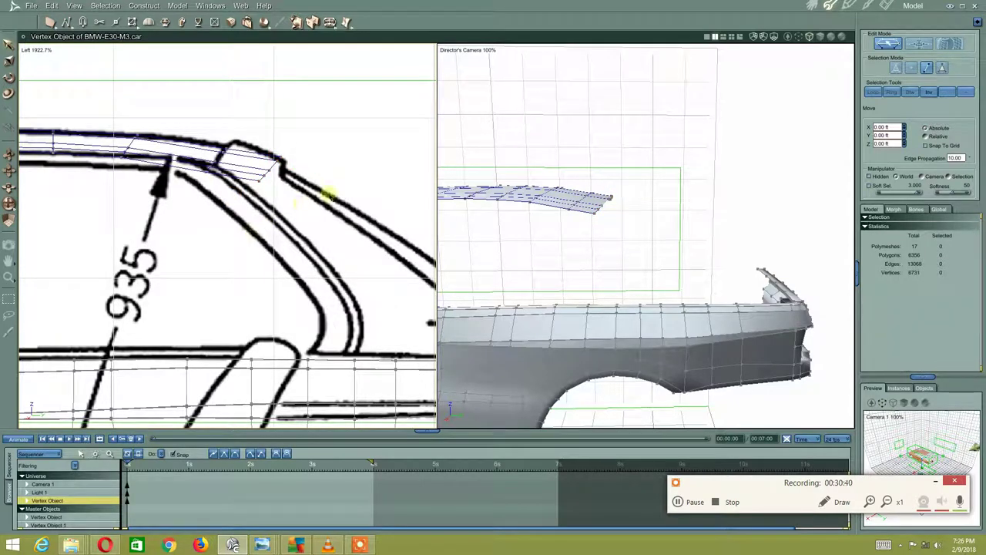
click(262, 182)
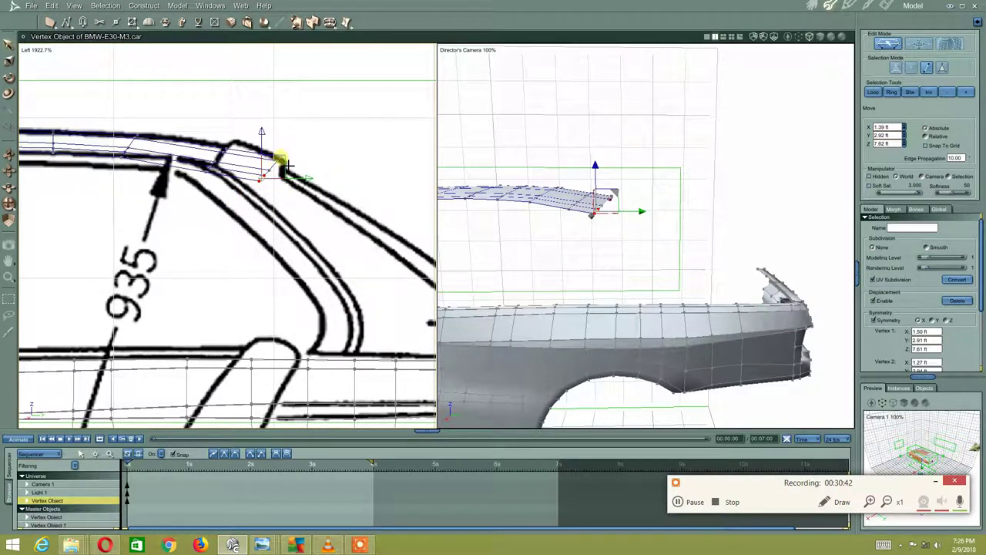
drag(285, 164, 282, 177)
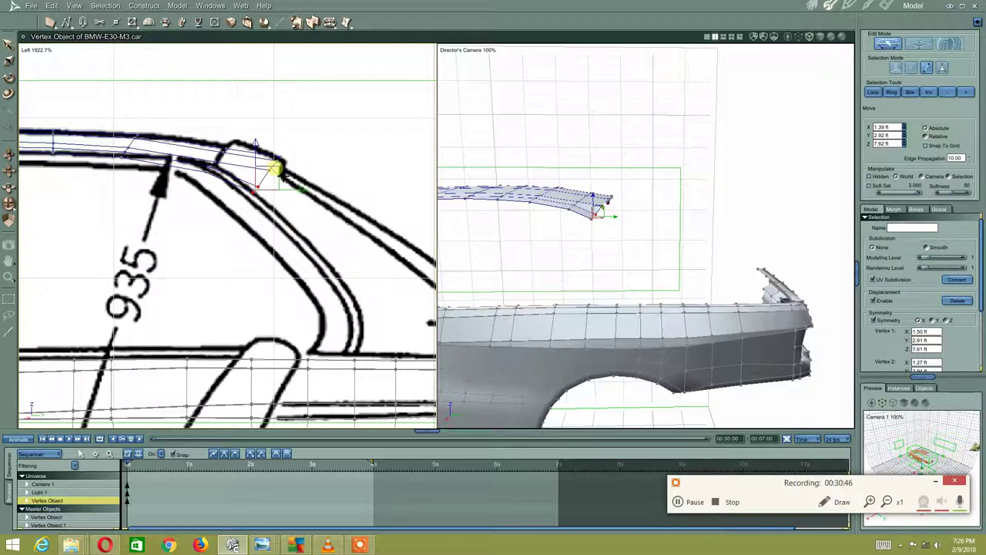
click(280, 212)
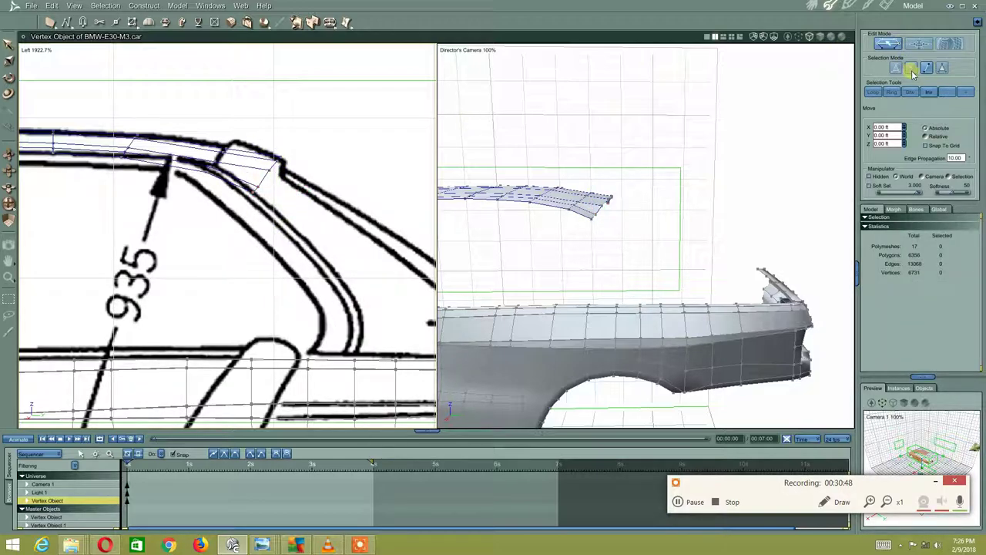
click(275, 176)
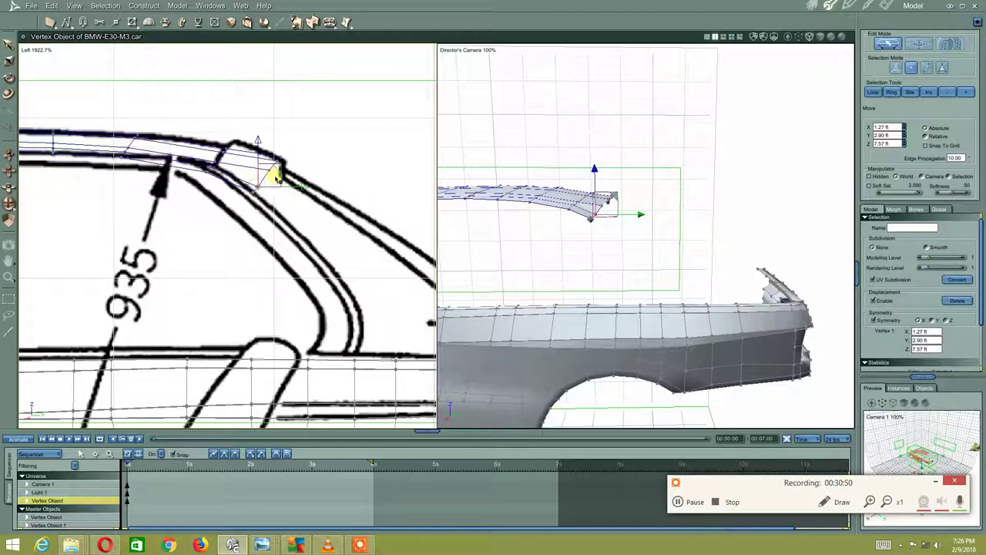
drag(280, 171, 285, 171)
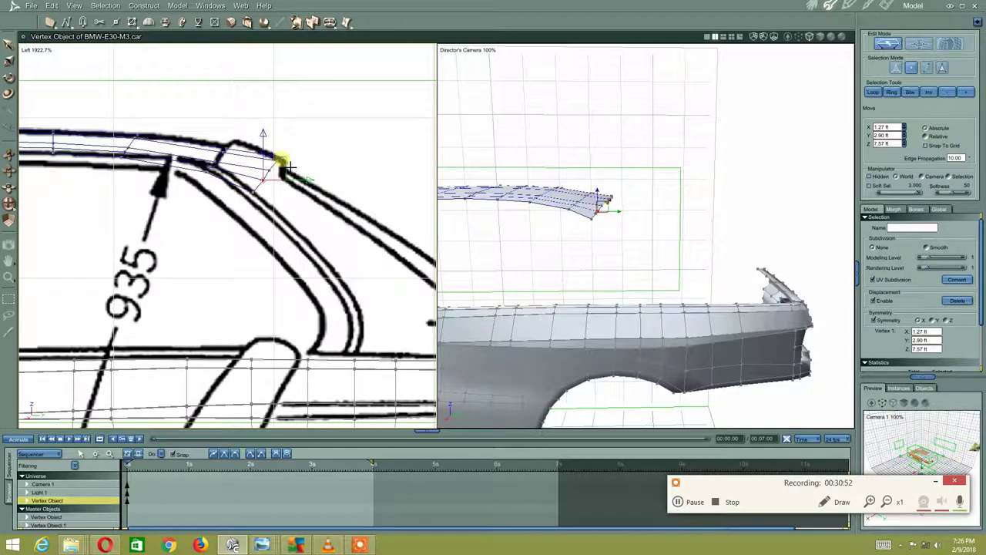
drag(283, 163, 284, 158)
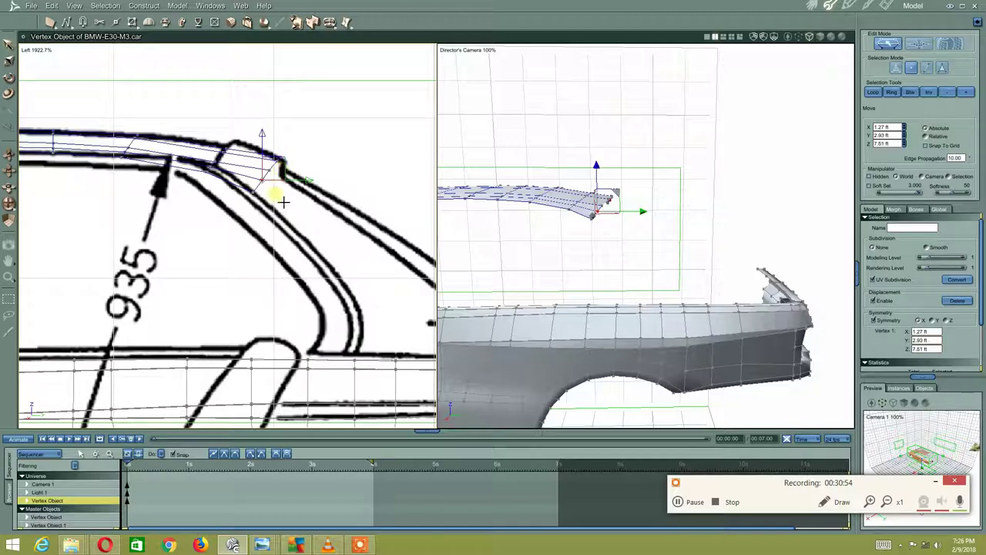
- Reselect the roof panel's rear edge loop from the tip vertex
mouse_move(643, 212)
middle_down()
mouse_move(608, 226)
mouse_move(546, 227)
mouse_move(532, 249)
mouse_move(583, 300)
mouse_move(640, 240)
mouse_move(627, 208)
mouse_move(587, 198)
middle_up()
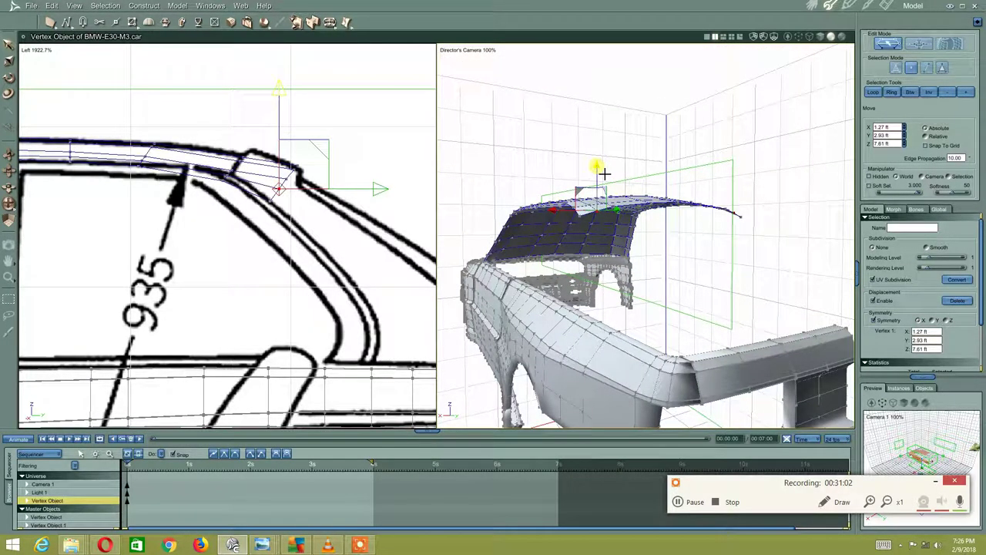
middle_drag(599, 171, 639, 220)
click(654, 168)
drag(653, 168, 601, 220)
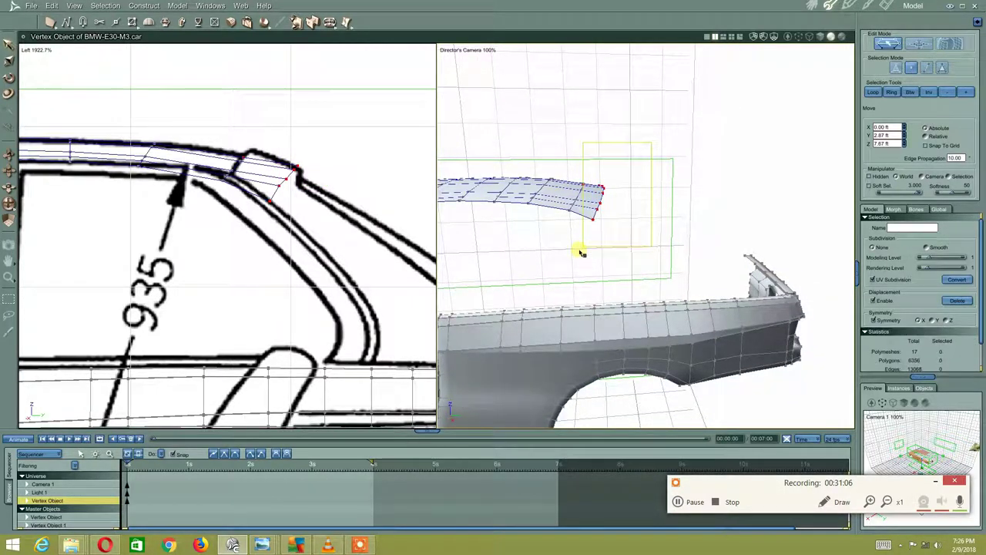
click(583, 250)
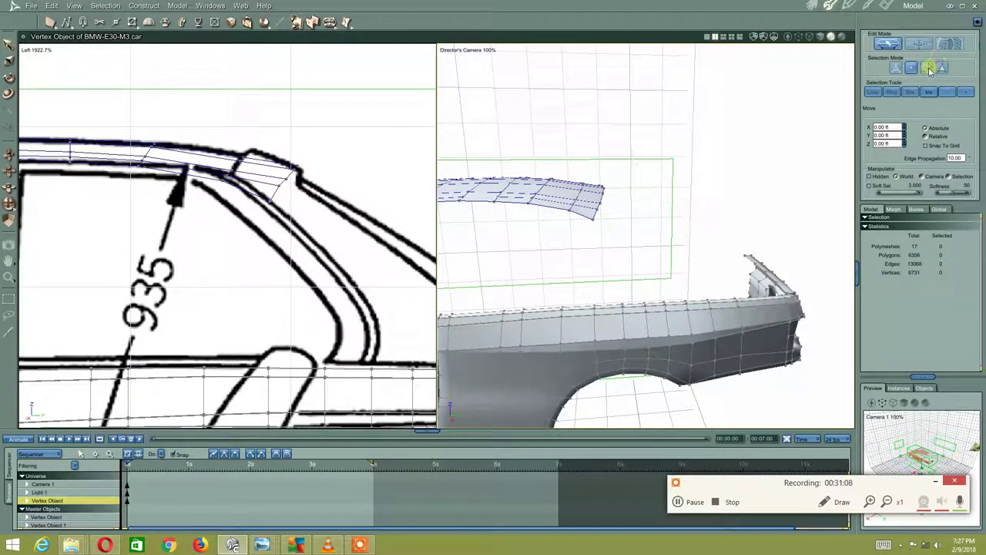
click(597, 216)
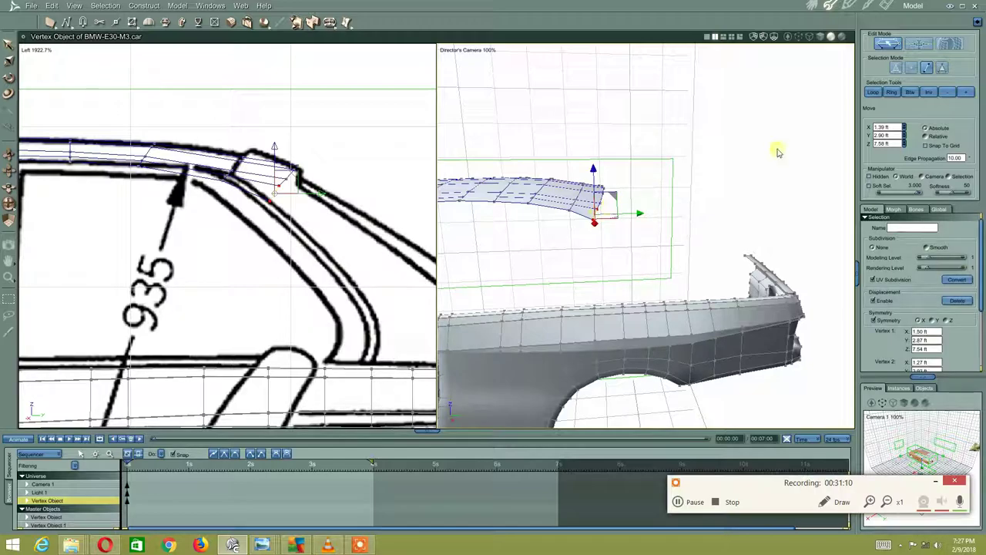
click(873, 93)
scroll(363, 226, down, 1)
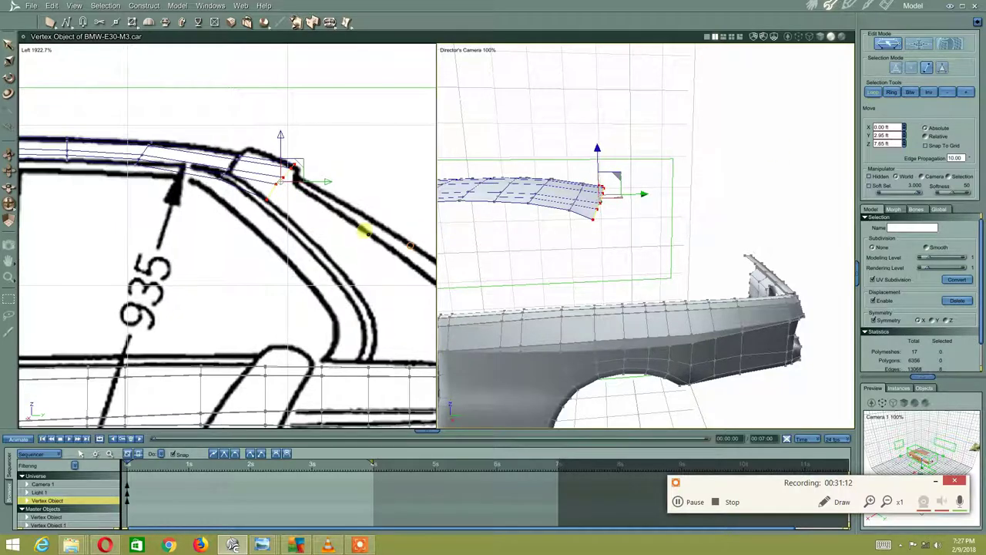
scroll(342, 193, down, 1)
scroll(334, 207, down, 1)
scroll(334, 207, down, 1)
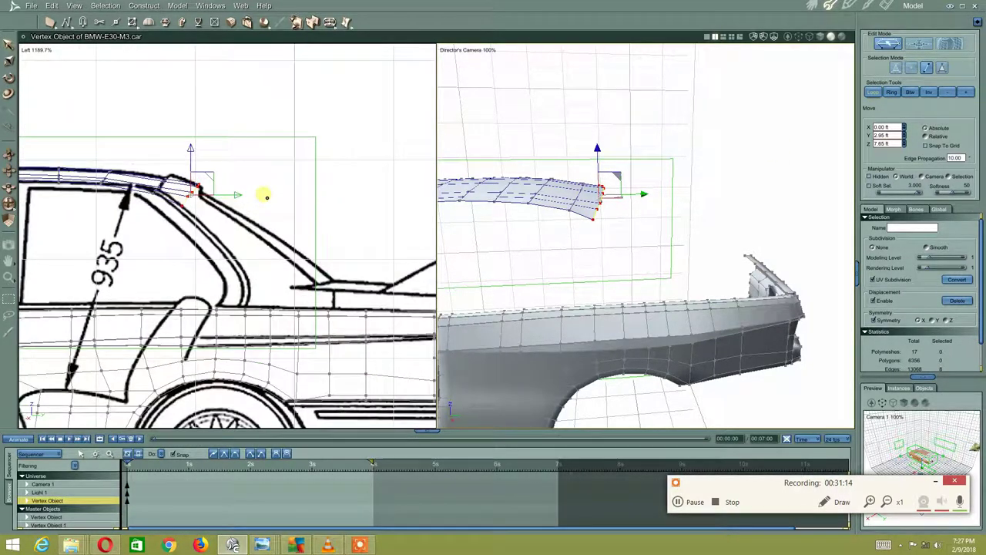
- Extrude the rear edge loop into a new strip, tilt it along the trunk line and flatten it
click(166, 22)
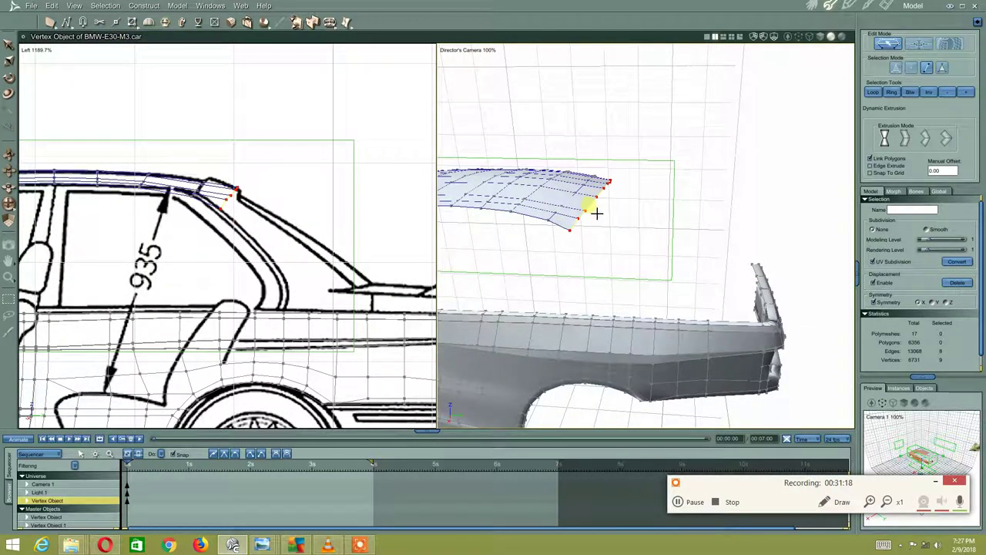
drag(598, 213, 665, 279)
right_click(312, 254)
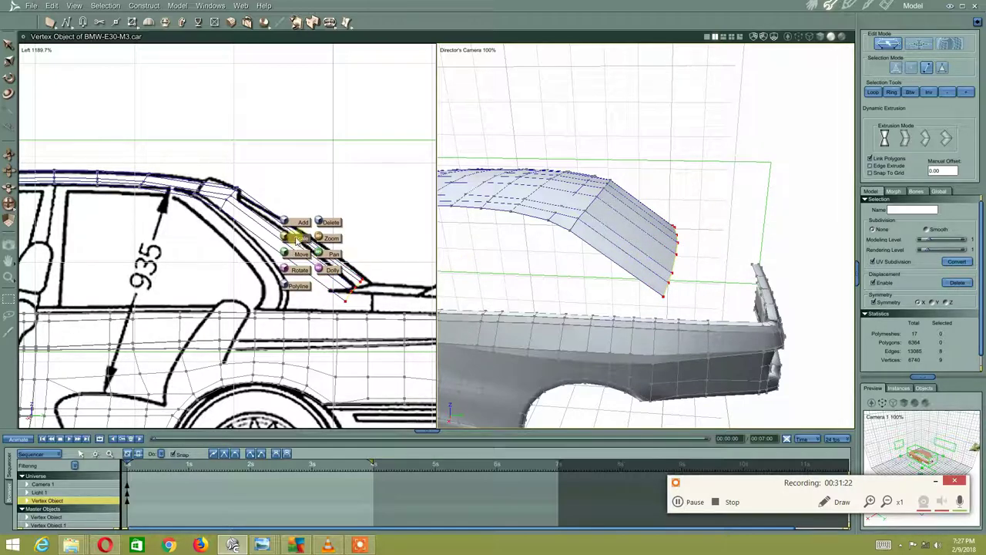
click(300, 270)
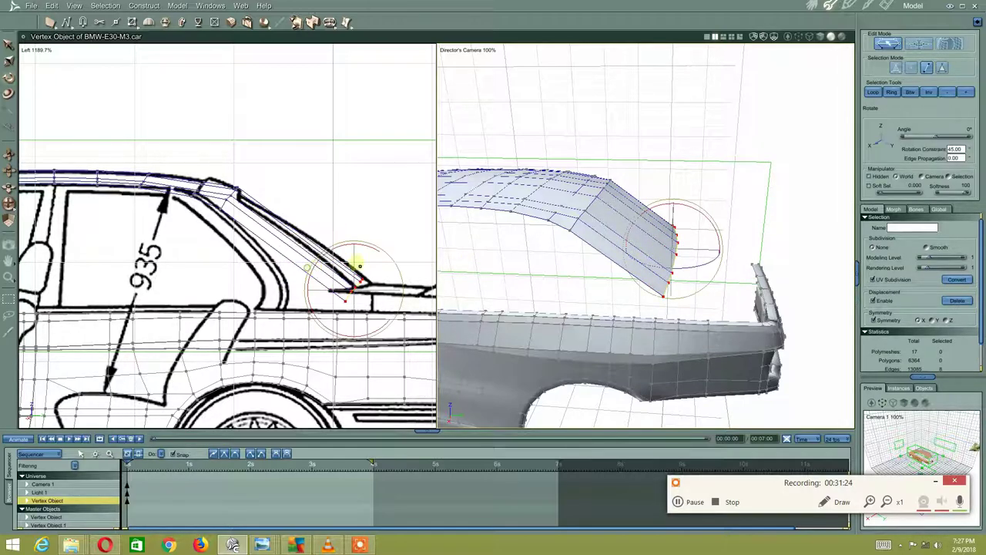
scroll(347, 254, up, 1)
scroll(336, 207, up, 1)
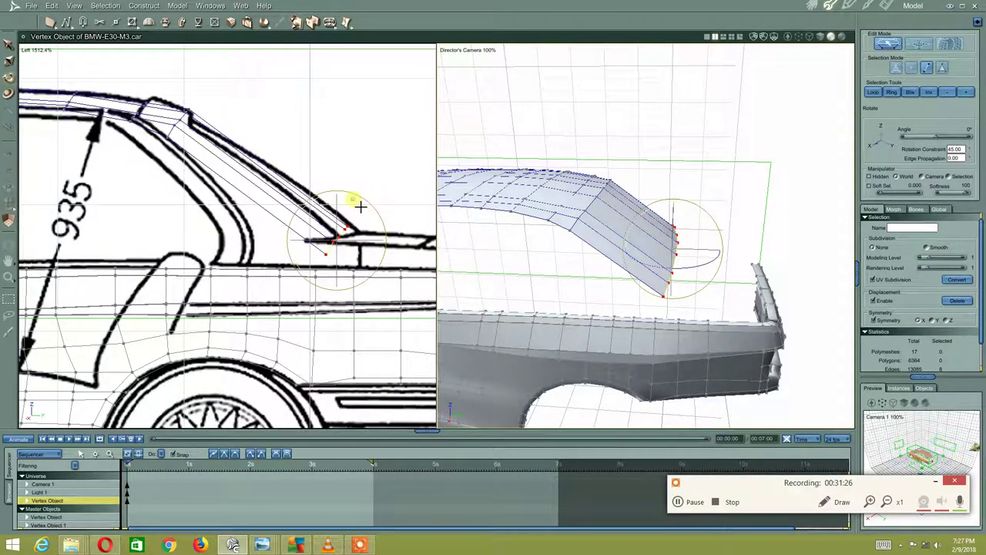
drag(360, 207, 398, 226)
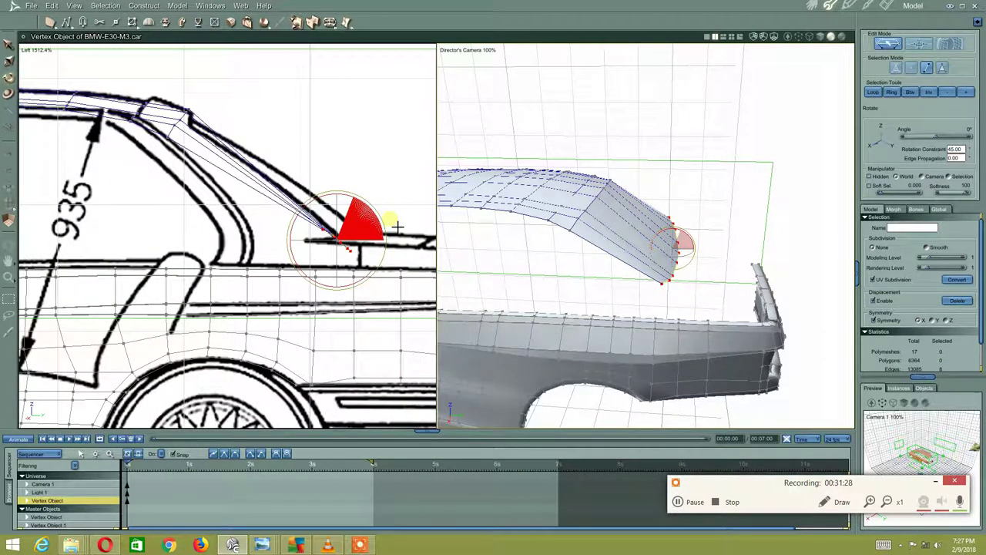
key(space)
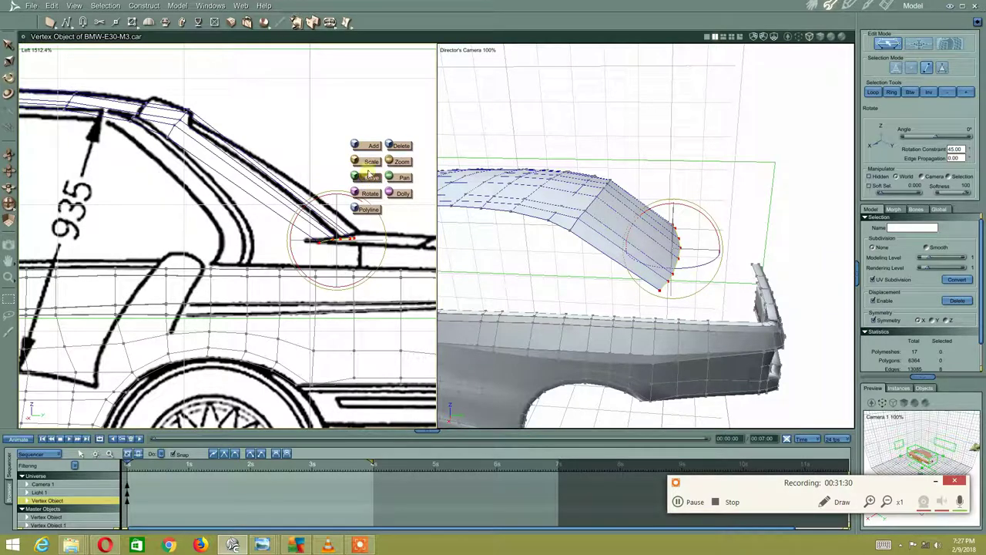
click(371, 162)
drag(347, 218, 342, 208)
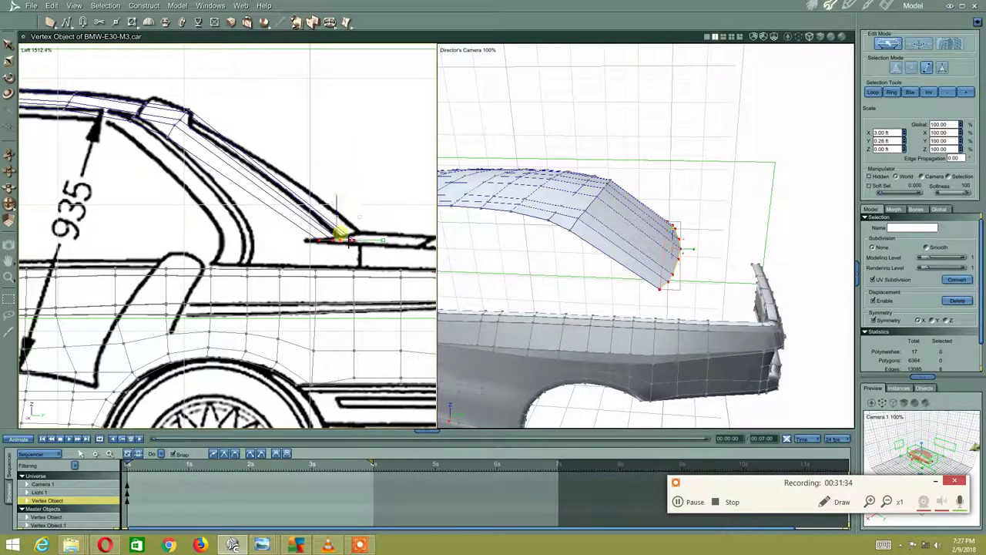
- In the Top view, scale the rear edge vertices outward along the blueprint curve
click(44, 50)
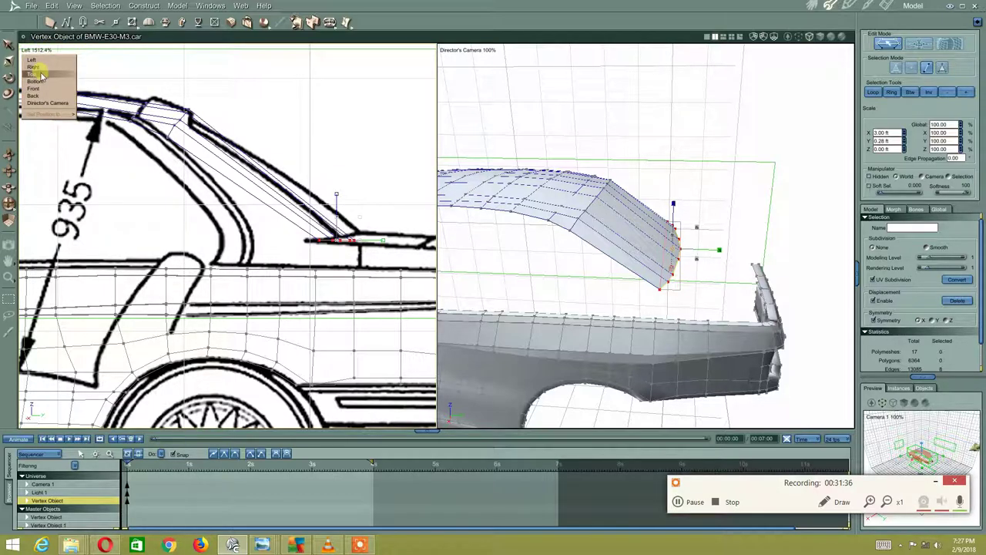
click(42, 75)
scroll(231, 111, up, 2)
scroll(294, 177, up, 2)
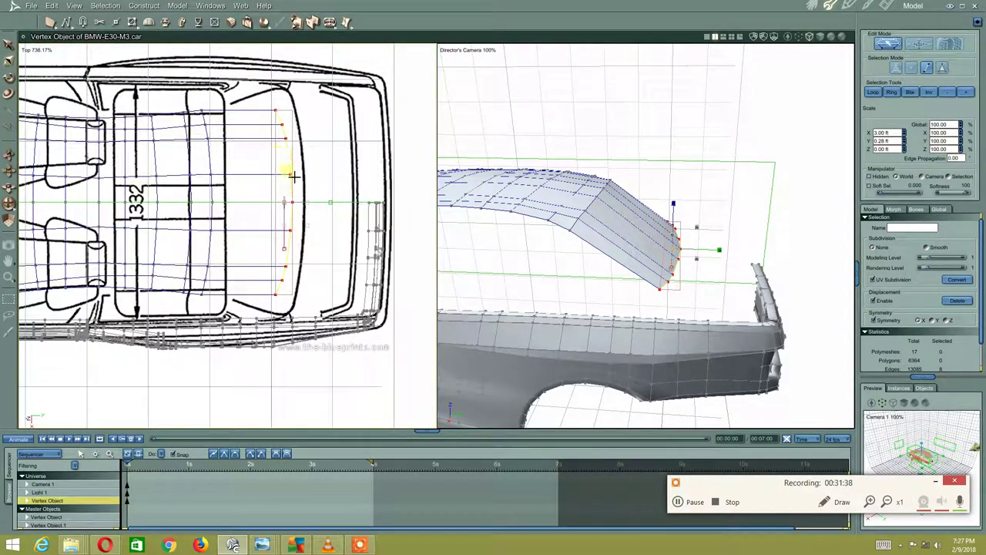
mouse_move(290, 258)
mouse_down()
mouse_move(269, 271)
mouse_move(321, 175)
mouse_up()
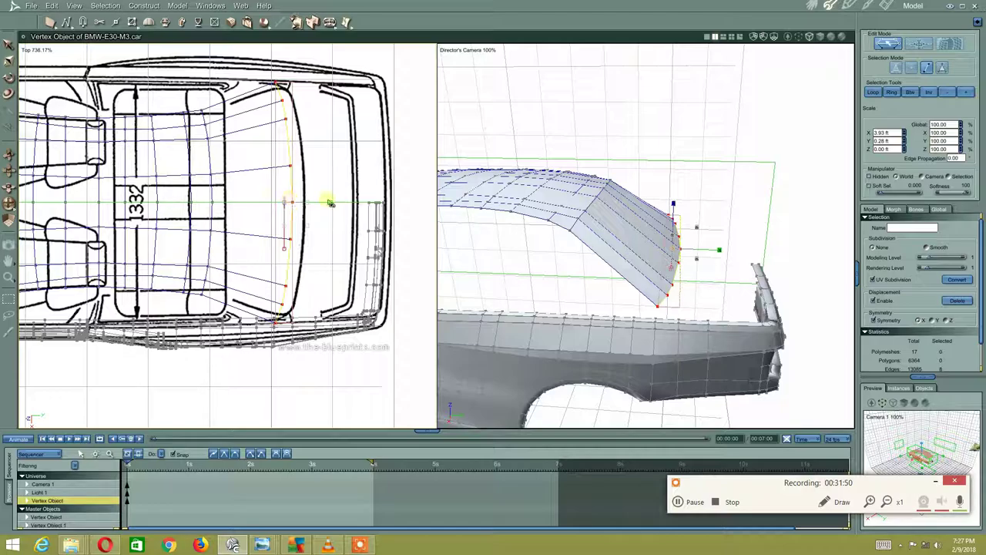
- Move the rear edge loop right onto the top blueprint's rear-window line, about 4.38 ft
click(40, 52)
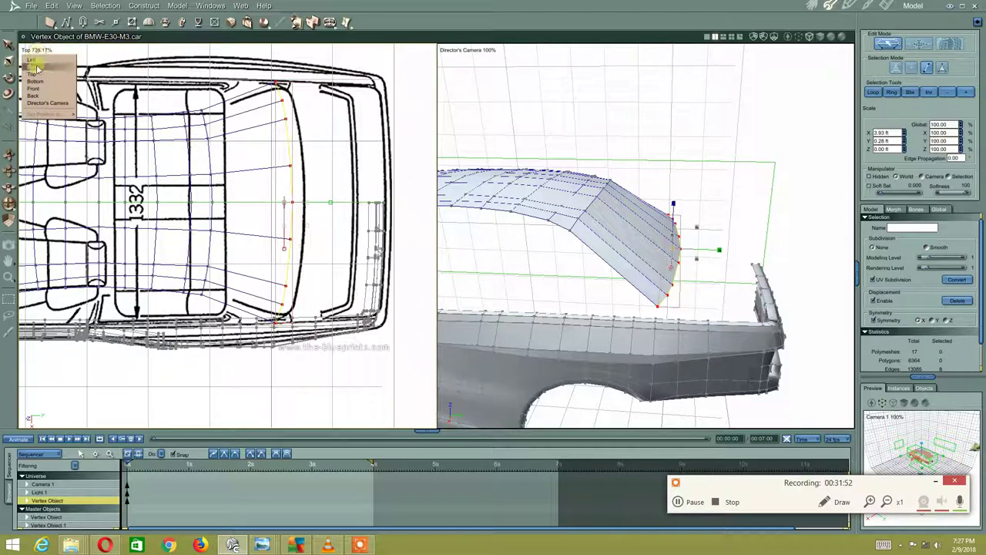
click(33, 65)
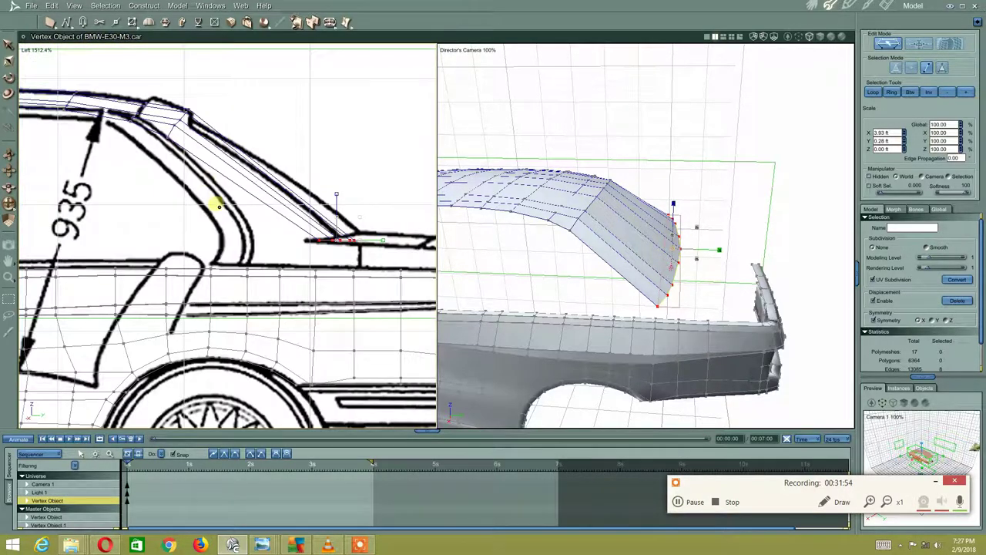
scroll(242, 172, up, 2)
scroll(255, 183, up, 2)
scroll(327, 209, up, 3)
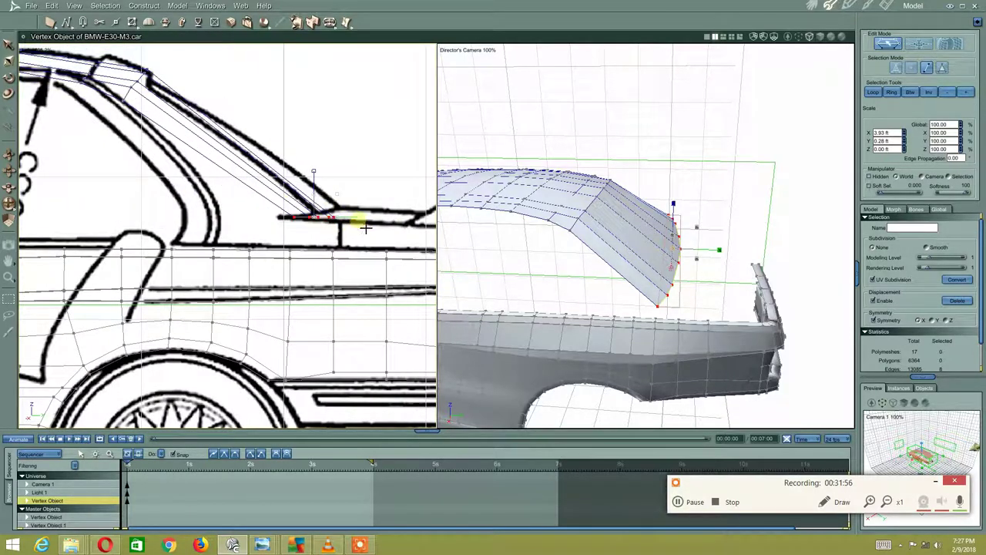
click(367, 225)
click(27, 51)
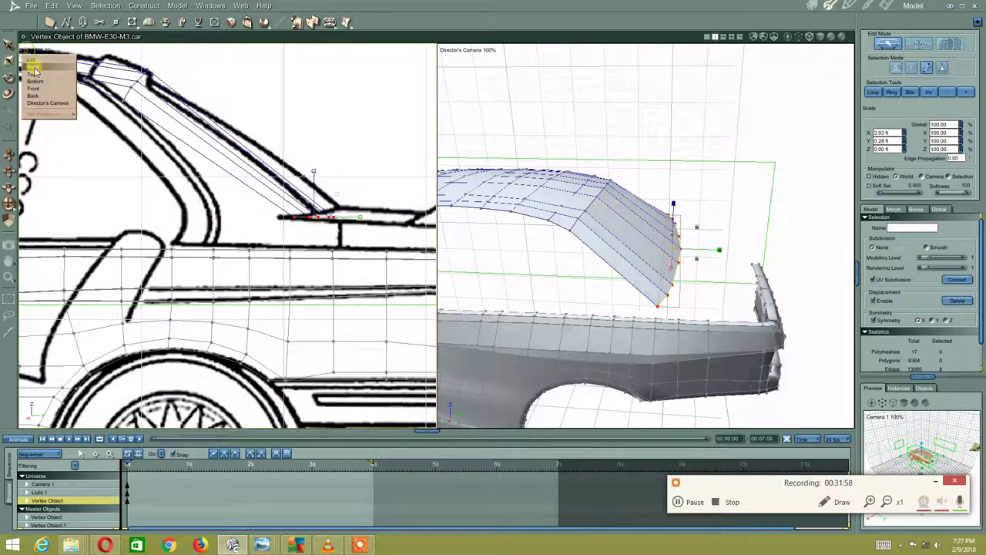
click(35, 81)
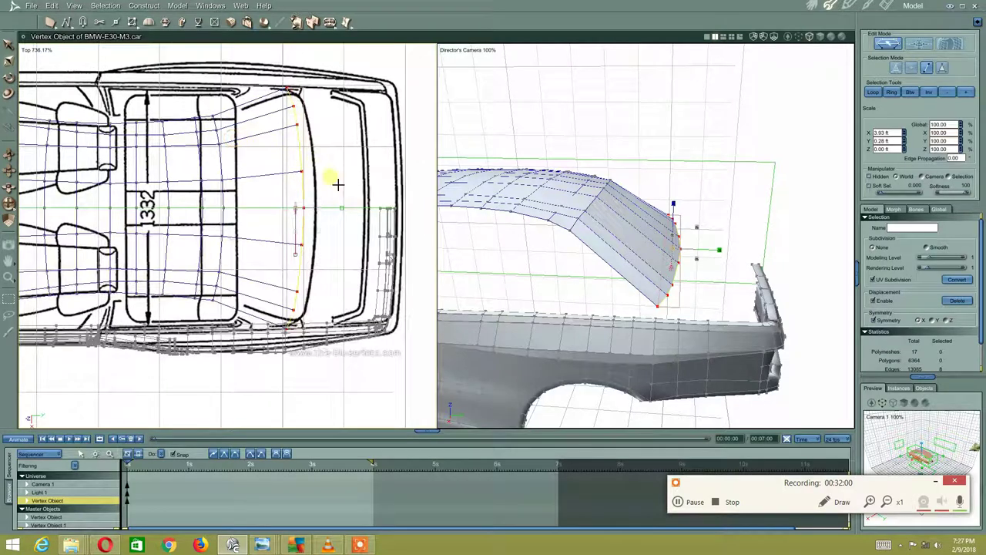
drag(350, 218, 361, 222)
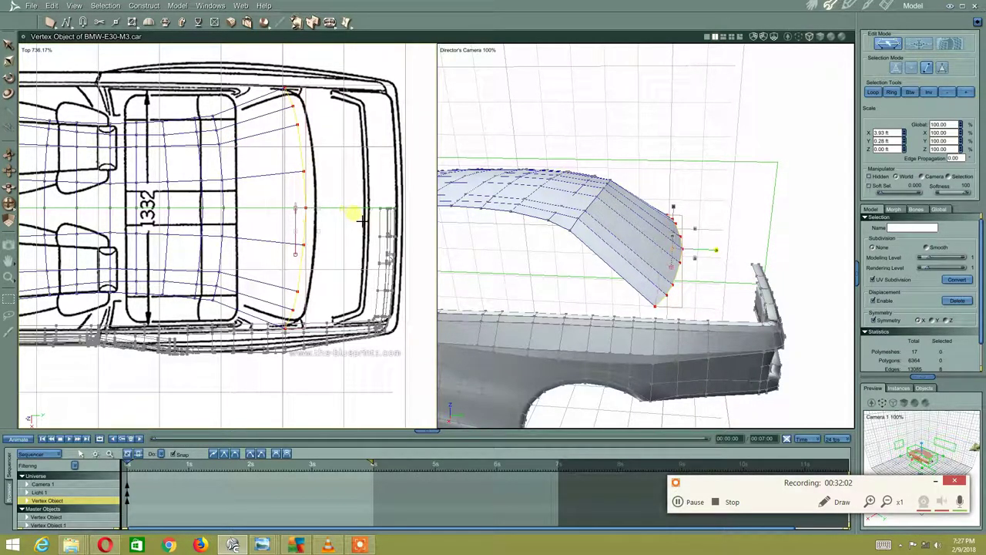
right_click(318, 176)
click(342, 192)
drag(349, 211, 358, 212)
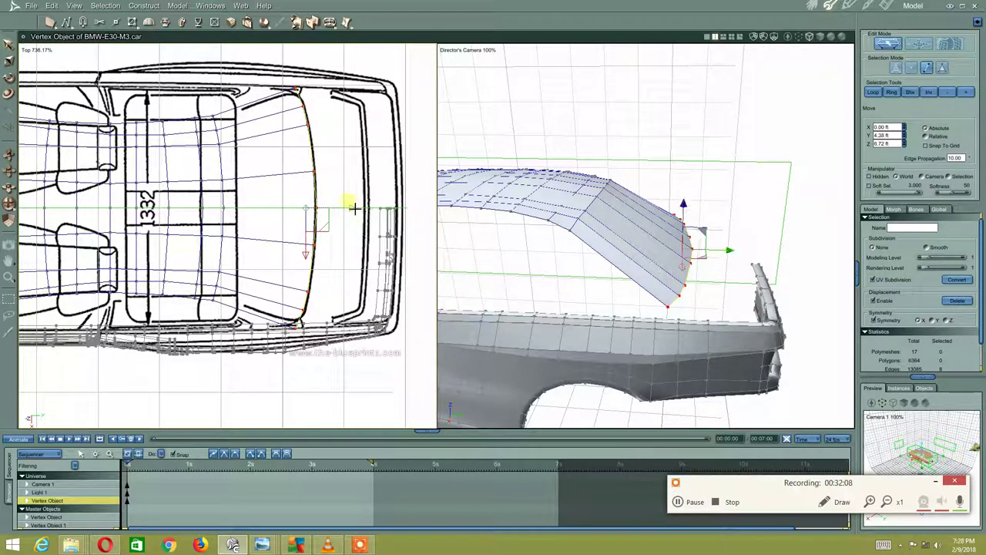
- In the side view, move the roofline corner vertex toward the rear pillar
click(27, 48)
click(33, 59)
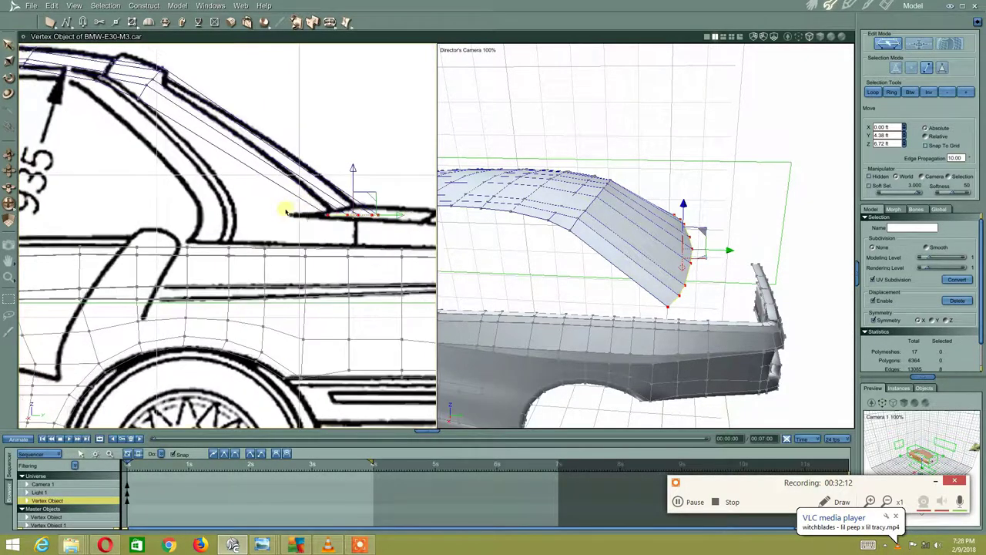
click(699, 133)
click(912, 70)
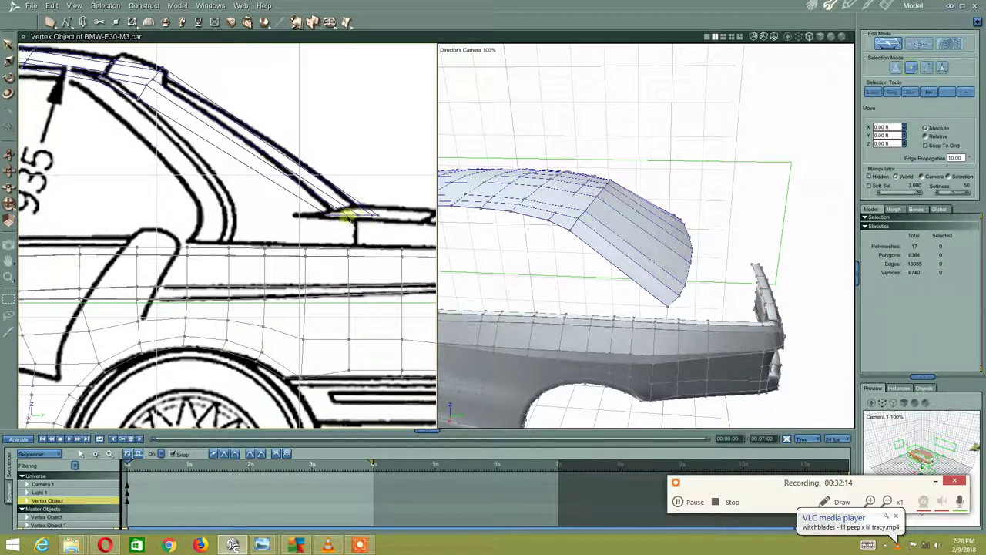
click(326, 214)
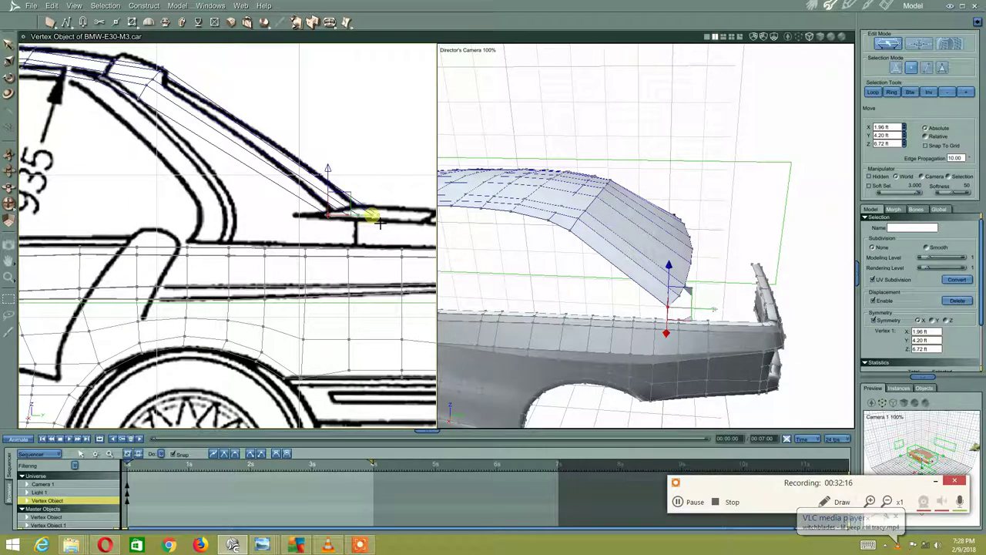
drag(375, 216, 286, 223)
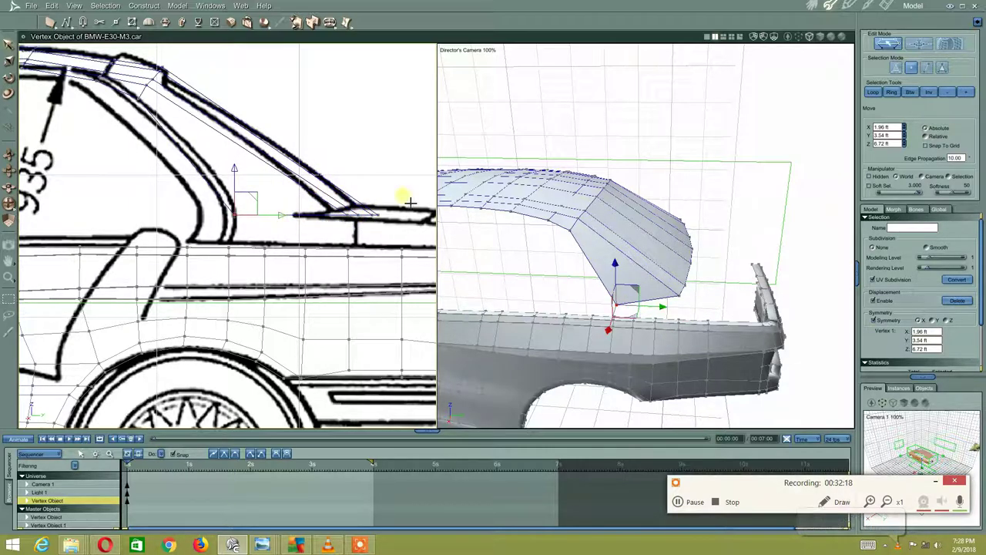
middle_drag(675, 242, 656, 319)
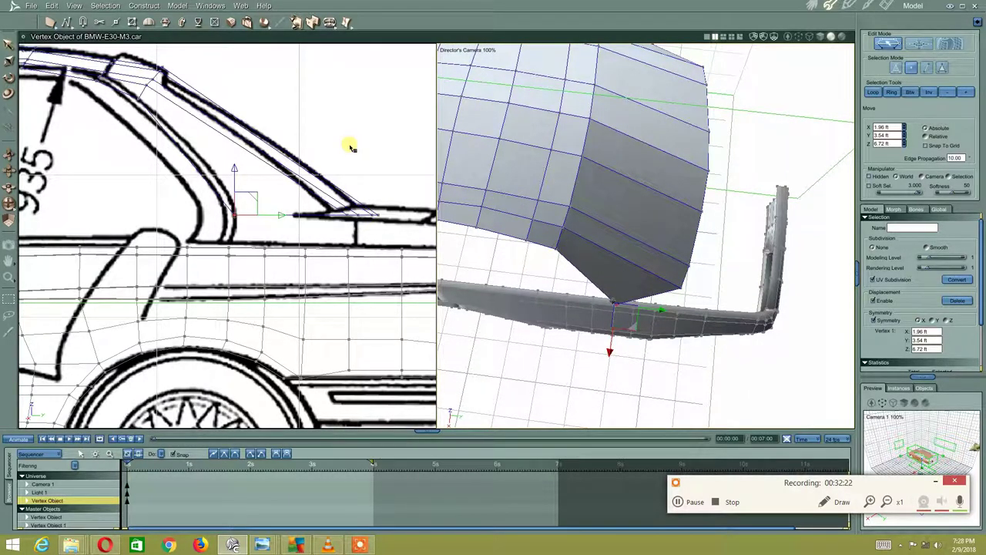
- In the Top view, pull the rear corner vertex onto the body edge at X 1.96, Y 4.30, Z 0.72 ft
click(27, 51)
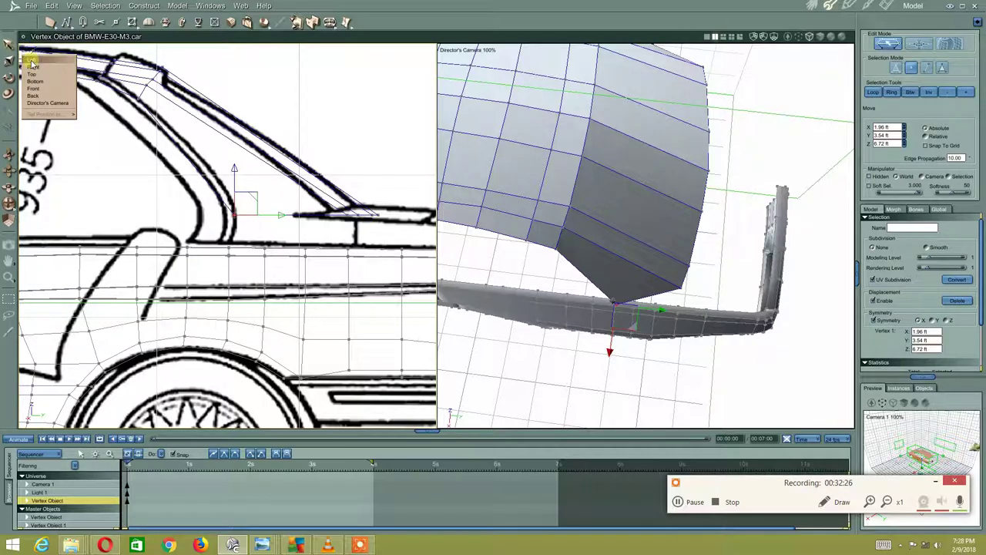
click(32, 74)
scroll(260, 173, up, 3)
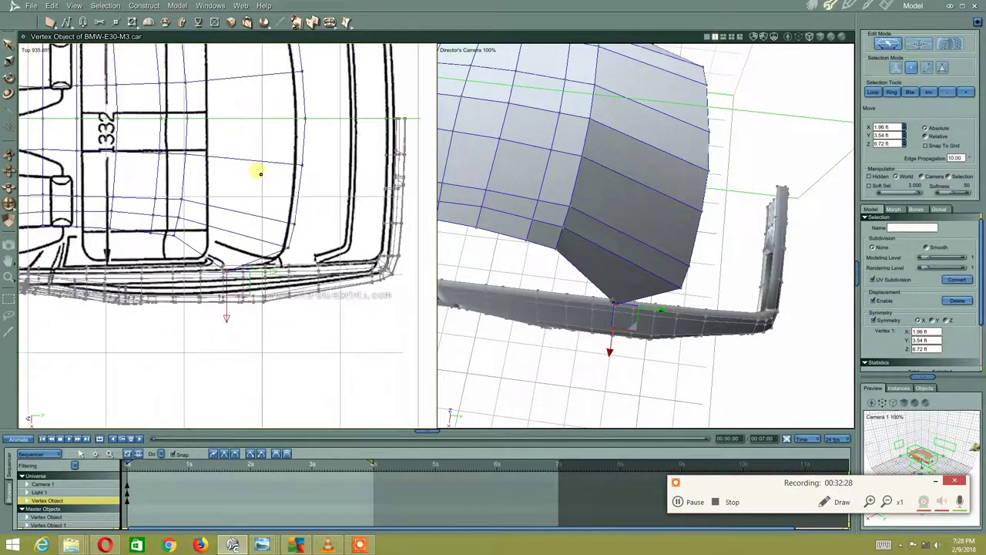
scroll(261, 173, up, 1)
click(312, 224)
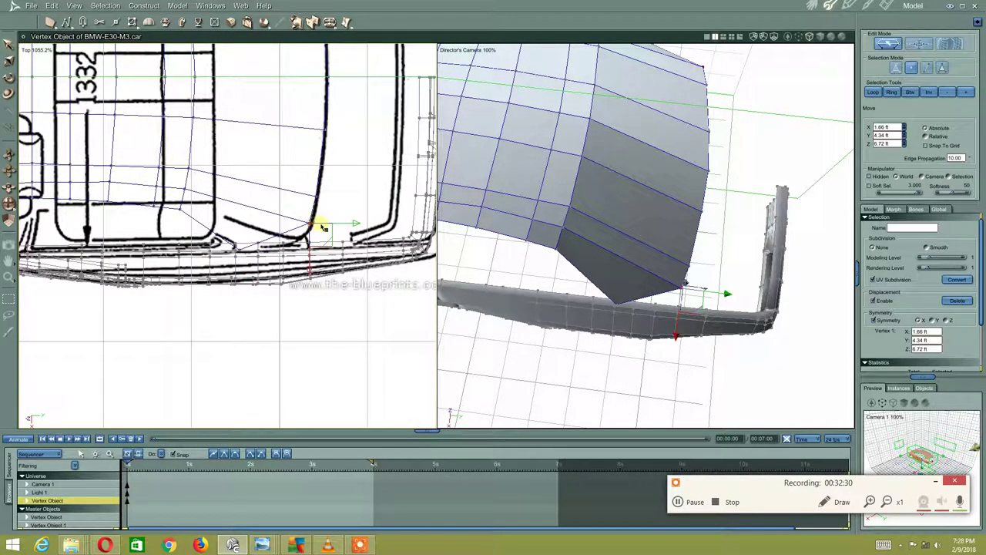
drag(326, 250, 332, 283)
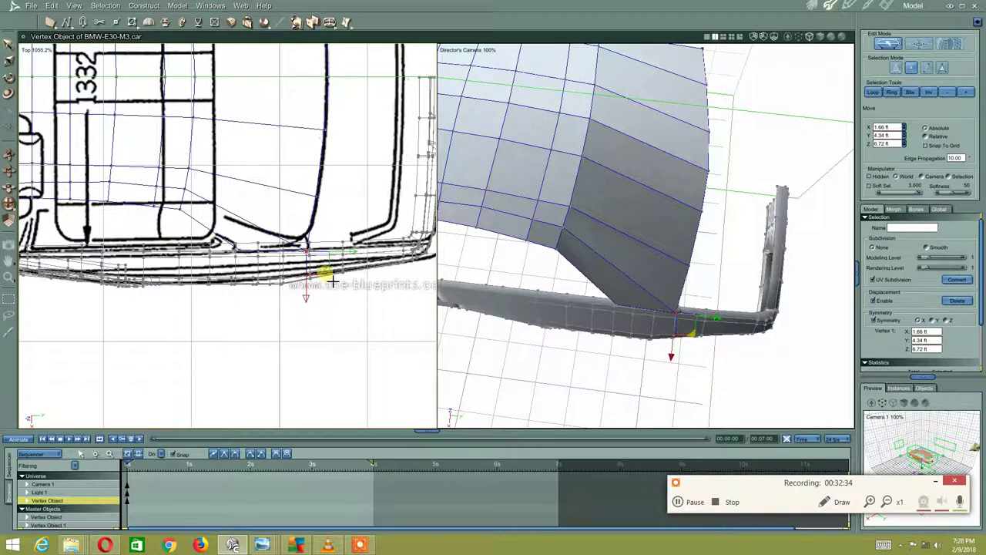
scroll(315, 242, up, 5)
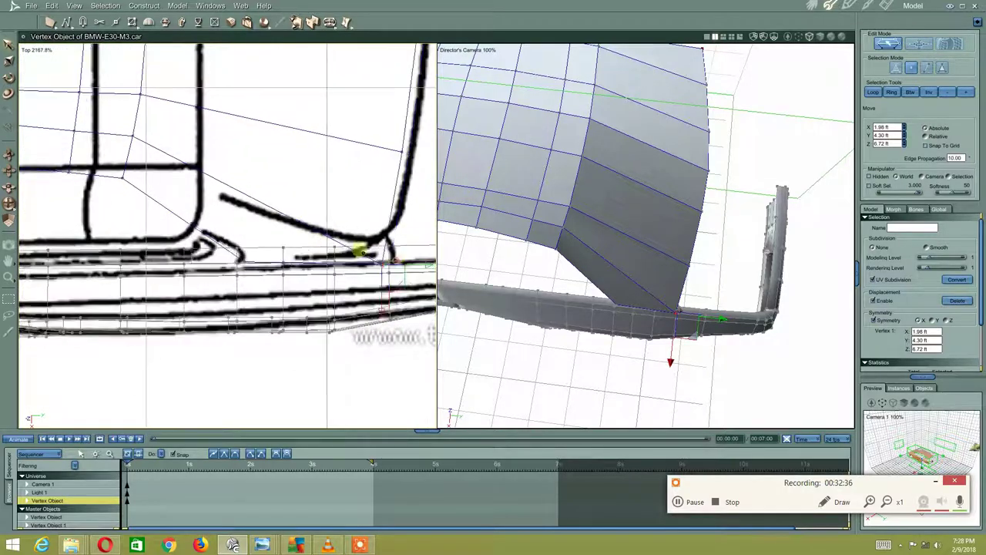
drag(299, 297, 286, 287)
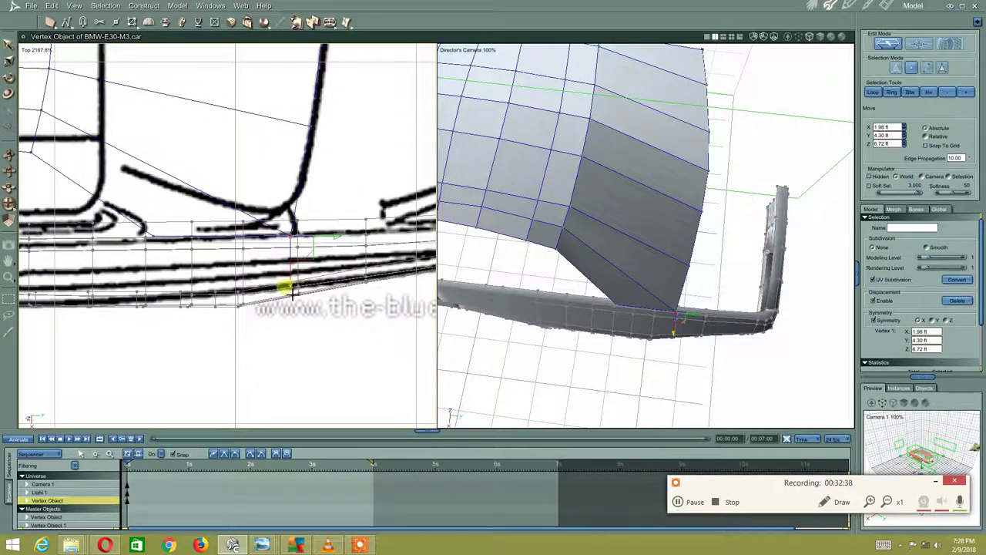
scroll(349, 177, down, 2)
scroll(347, 169, down, 1)
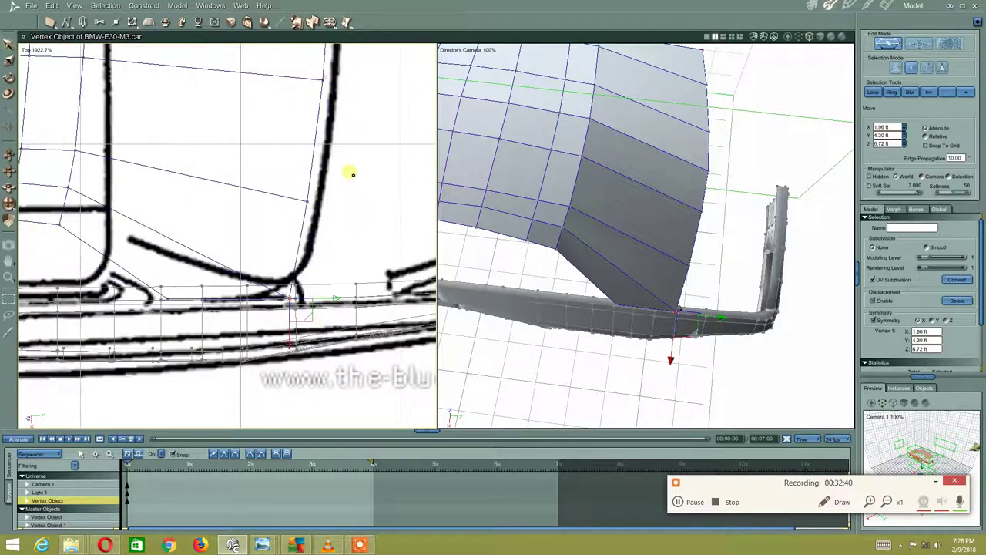
scroll(347, 167, down, 1)
scroll(363, 192, down, 1)
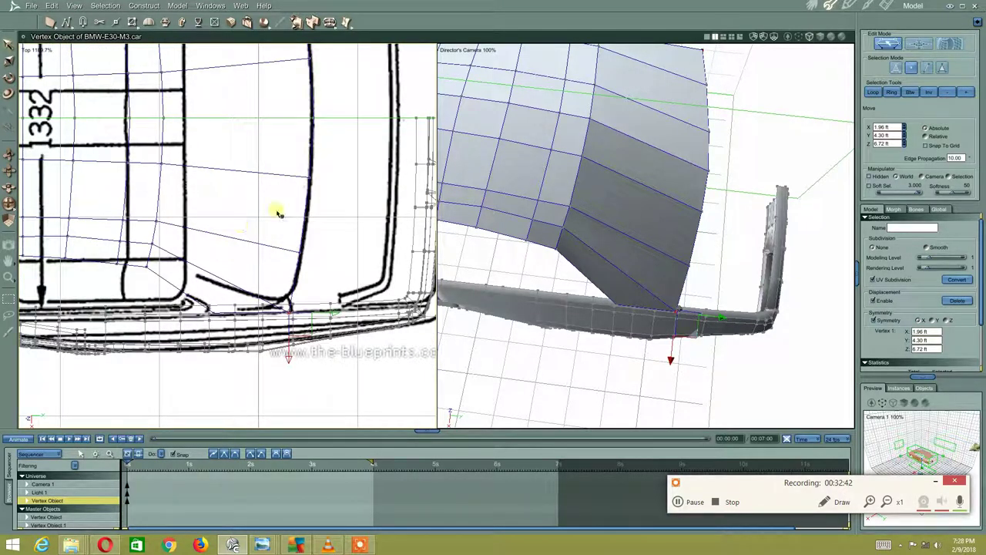
mouse_move(618, 278)
middle_down()
mouse_move(568, 204)
mouse_move(546, 209)
mouse_move(571, 217)
mouse_move(612, 203)
mouse_move(616, 261)
mouse_move(591, 282)
mouse_move(623, 260)
middle_up()
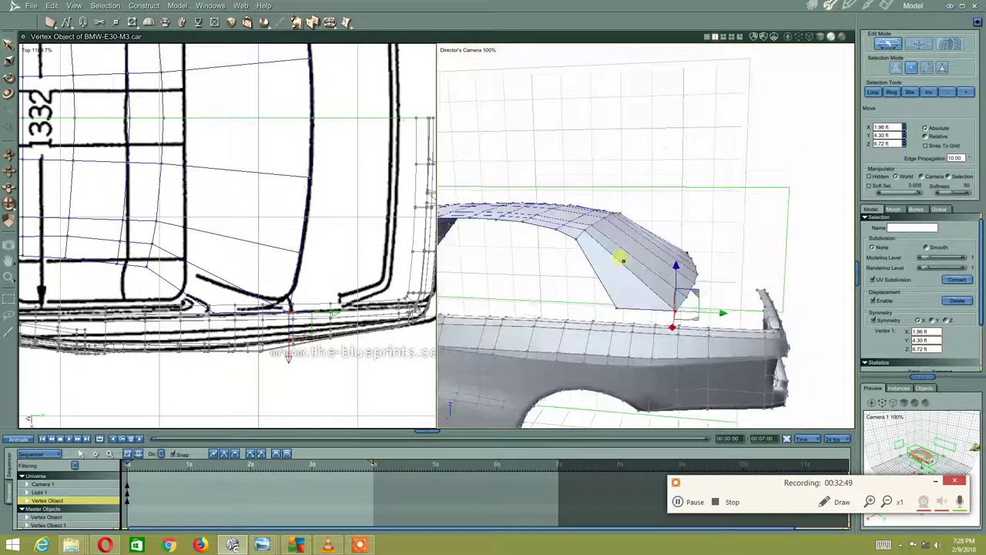
- Switch the left viewport to the side view and zoom in on the car's rear
click(33, 50)
click(31, 61)
scroll(343, 156, up, 2)
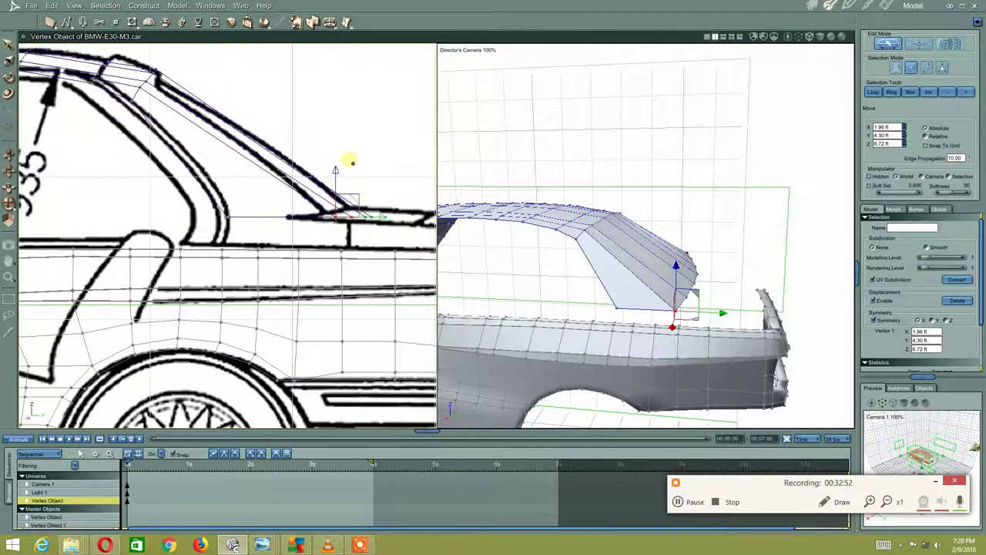
scroll(309, 153, up, 2)
scroll(278, 152, up, 2)
scroll(282, 153, up, 2)
- Select the single corner vertex where the rear roof meets the trunk lip
drag(354, 188, 296, 230)
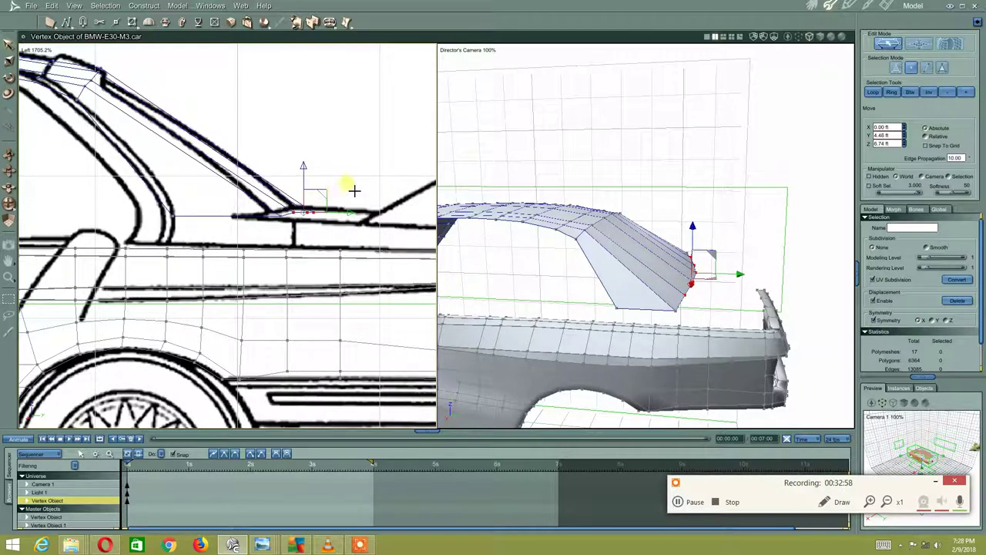
click(351, 179)
drag(306, 234, 308, 233)
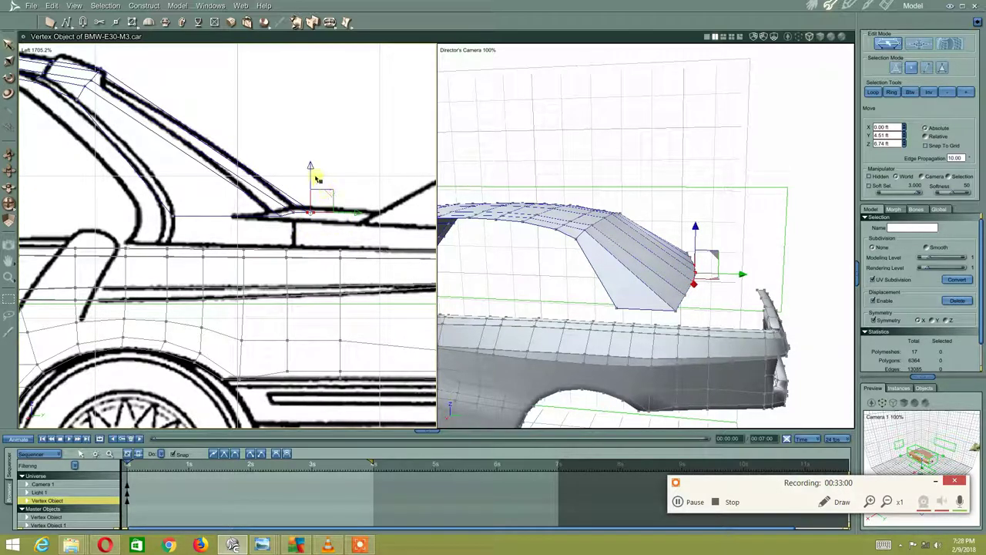
mouse_move(320, 173)
mouse_down()
mouse_move(324, 239)
mouse_move(314, 239)
mouse_up()
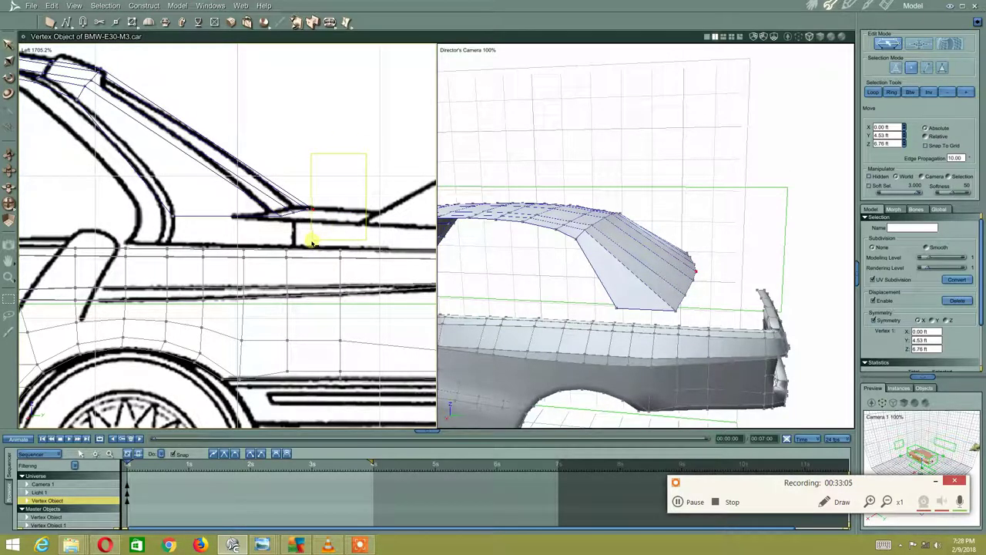
click(319, 168)
- Zoom in closer and select the vertices at the trunk lip's tip
scroll(318, 169, up, 2)
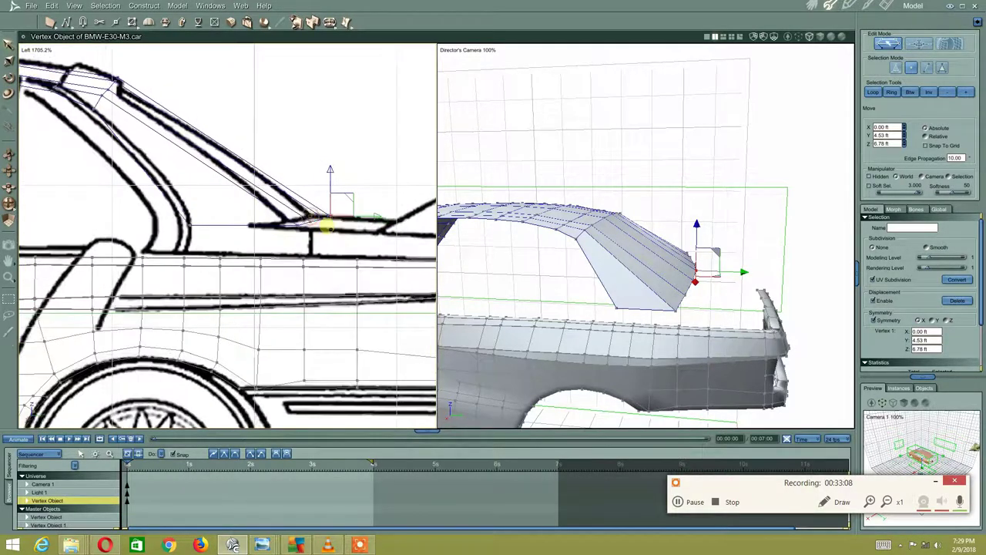
scroll(318, 181, up, 2)
scroll(318, 193, up, 2)
scroll(370, 194, up, 1)
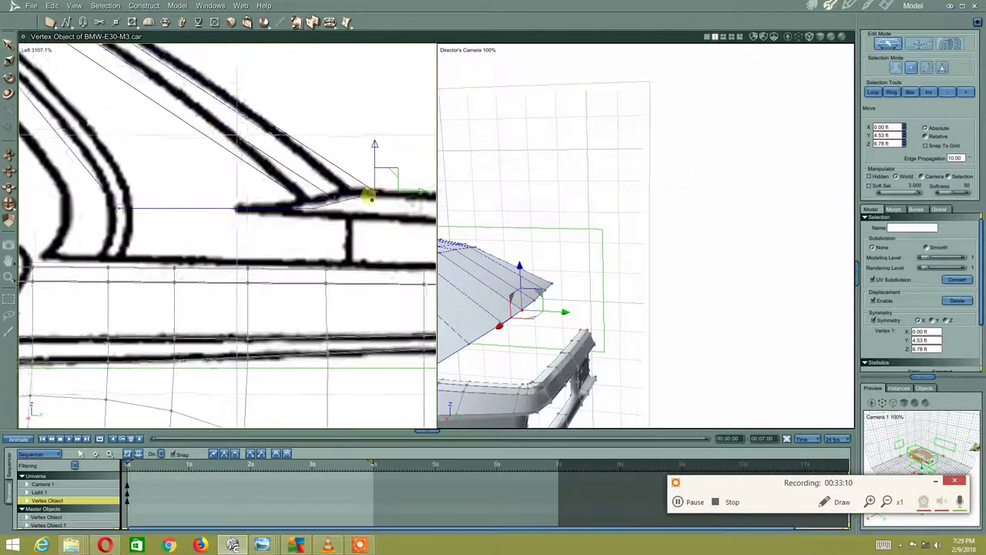
scroll(346, 201, up, 2)
scroll(201, 233, up, 2)
scroll(181, 244, up, 2)
scroll(231, 254, up, 1)
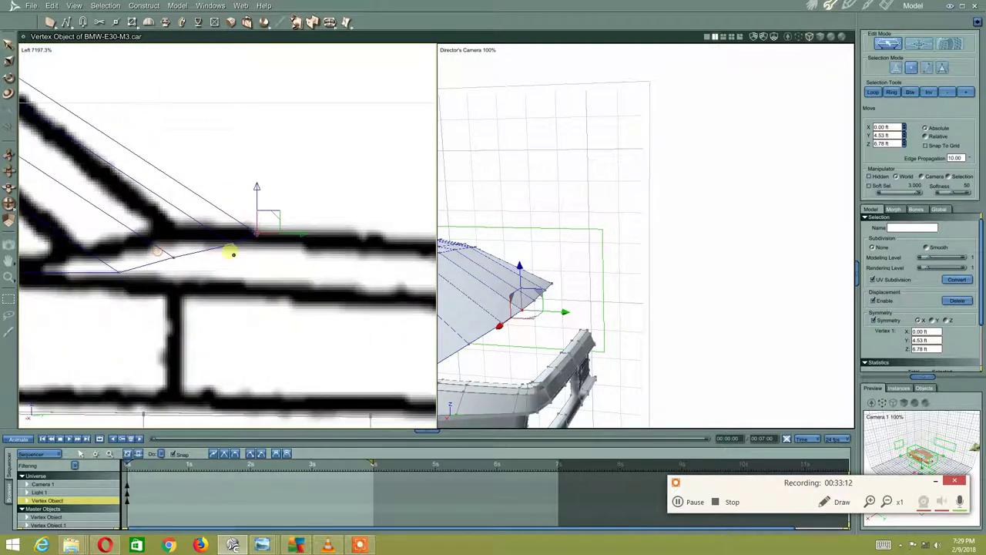
drag(217, 274, 243, 205)
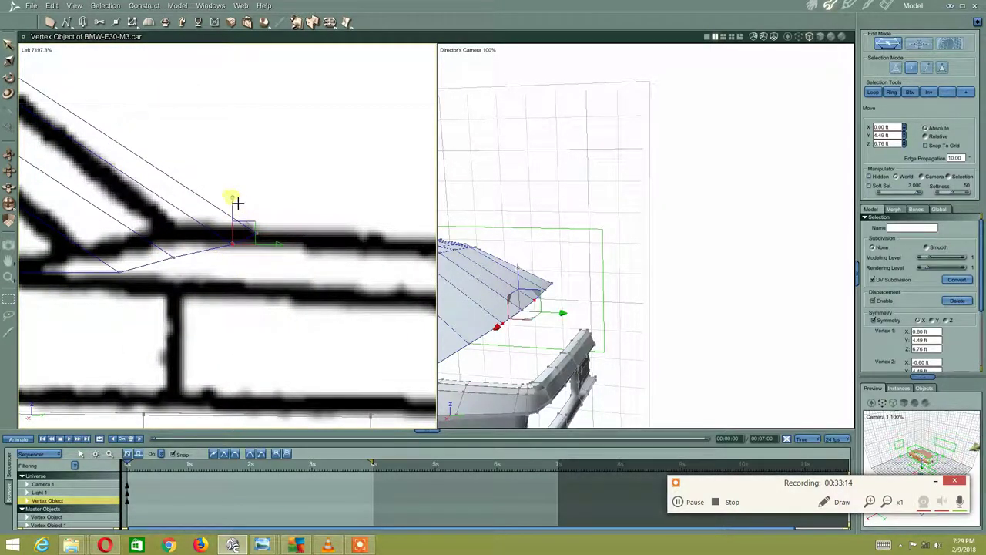
- Zoom out and orbit the Director's Camera to check the rear corner
scroll(231, 200, down, 1)
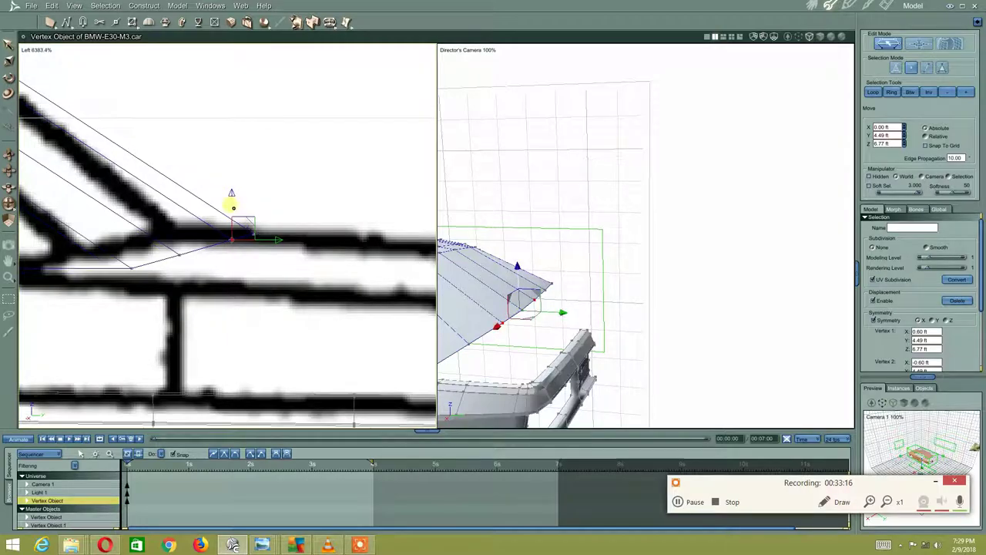
scroll(231, 202, down, 1)
scroll(239, 206, down, 1)
scroll(242, 208, down, 1)
scroll(300, 212, down, 1)
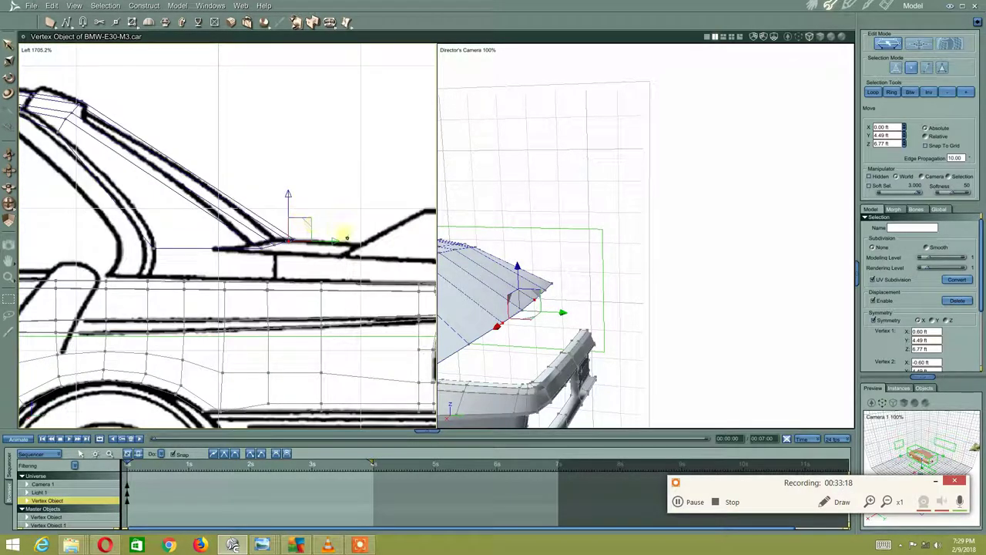
mouse_move(552, 311)
middle_down()
mouse_move(591, 288)
mouse_move(547, 326)
mouse_move(601, 297)
mouse_move(631, 337)
middle_up()
- Select a vertex on the rear corner panel and switch the left viewport to Top view
click(631, 337)
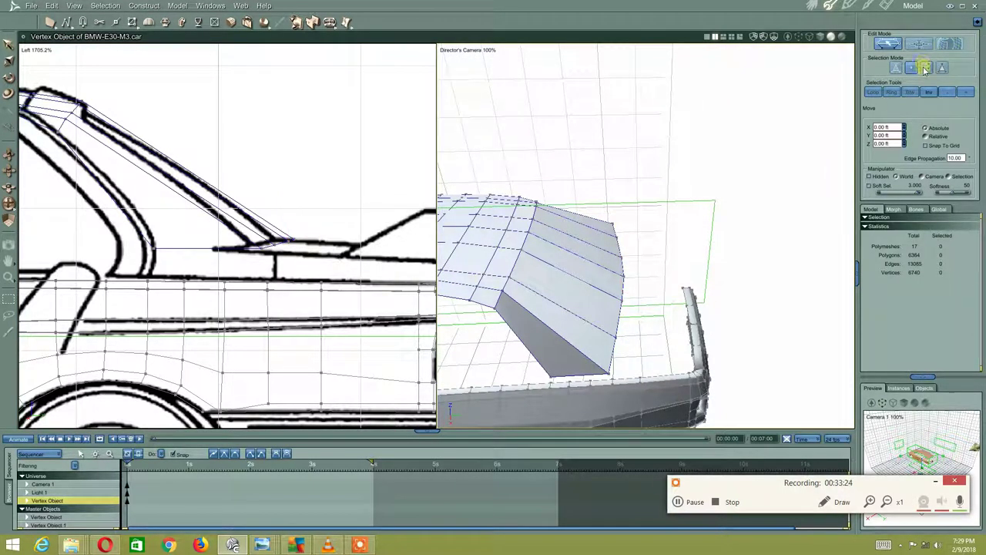
click(614, 346)
mouse_move(616, 348)
middle_down()
mouse_move(665, 285)
mouse_move(644, 310)
middle_up()
click(31, 49)
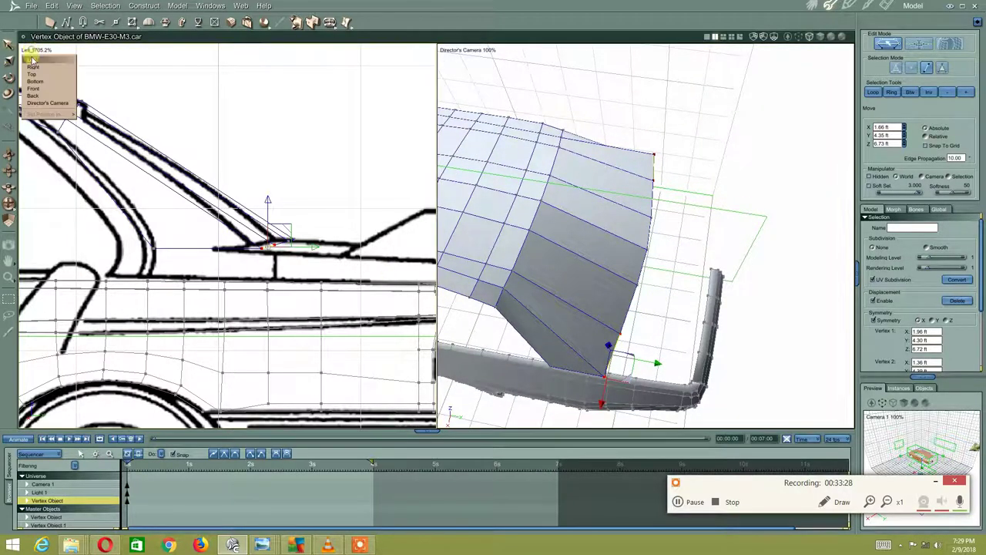
click(35, 75)
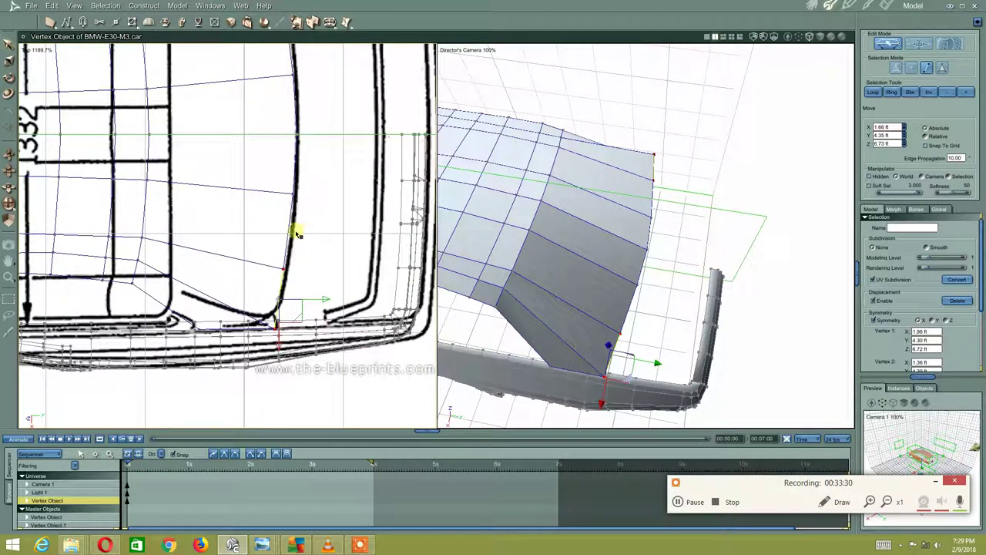
- Move the corner vertex onto the top blueprint's rear-window curve, around X 0.98, Y 4.42 ft
drag(286, 233, 279, 177)
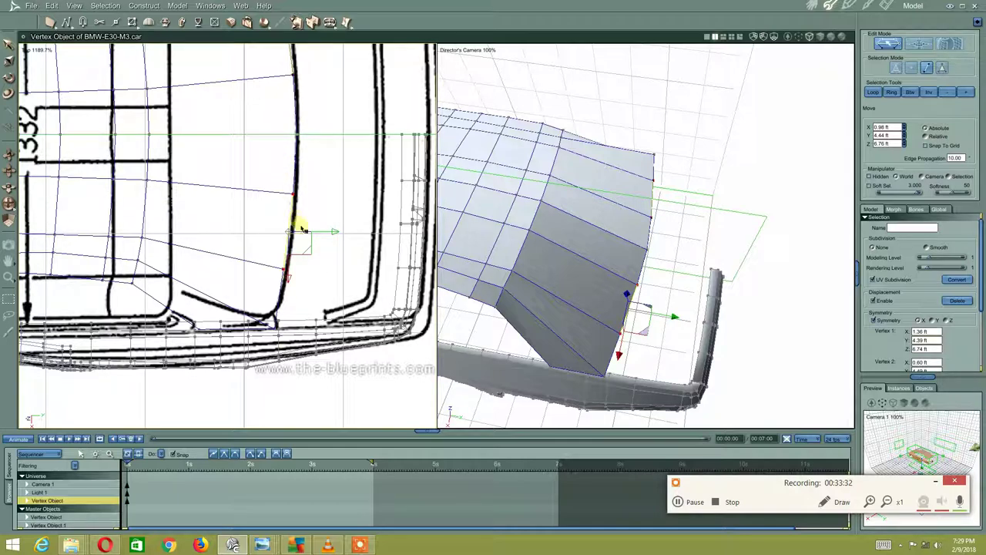
drag(341, 238, 341, 232)
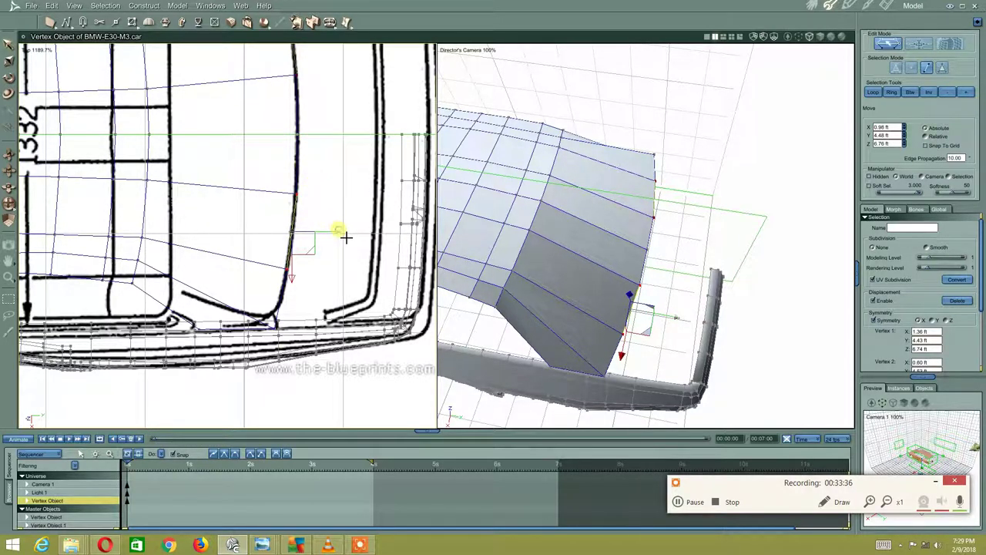
drag(345, 238, 341, 224)
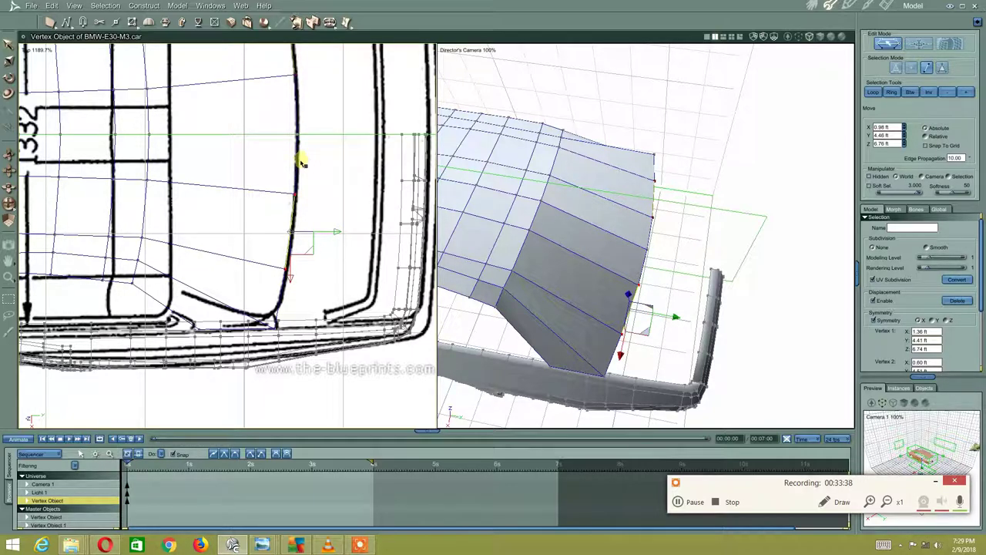
- Select further vertices up and down the corner edge, then zoom out
click(305, 217)
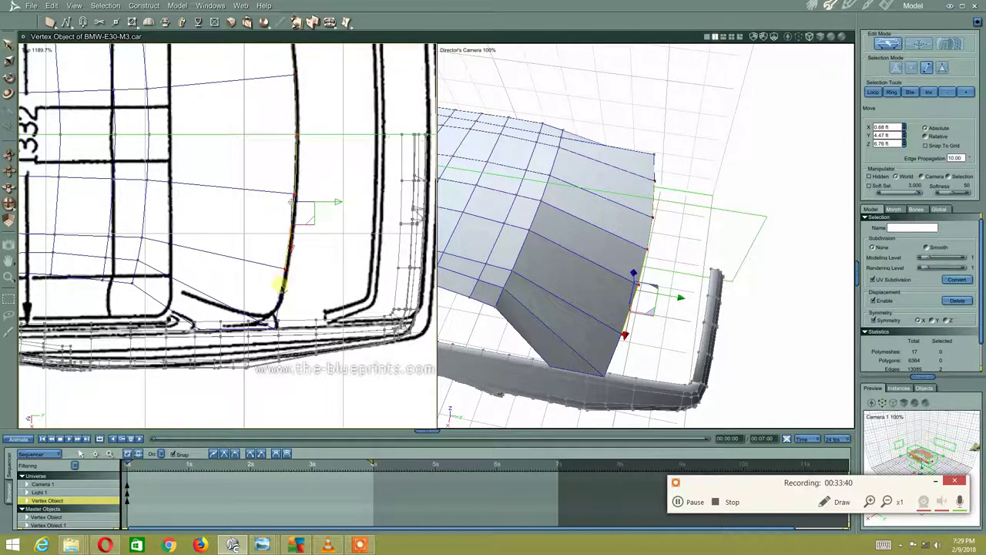
click(282, 286)
scroll(332, 189, down, 1)
scroll(362, 212, down, 1)
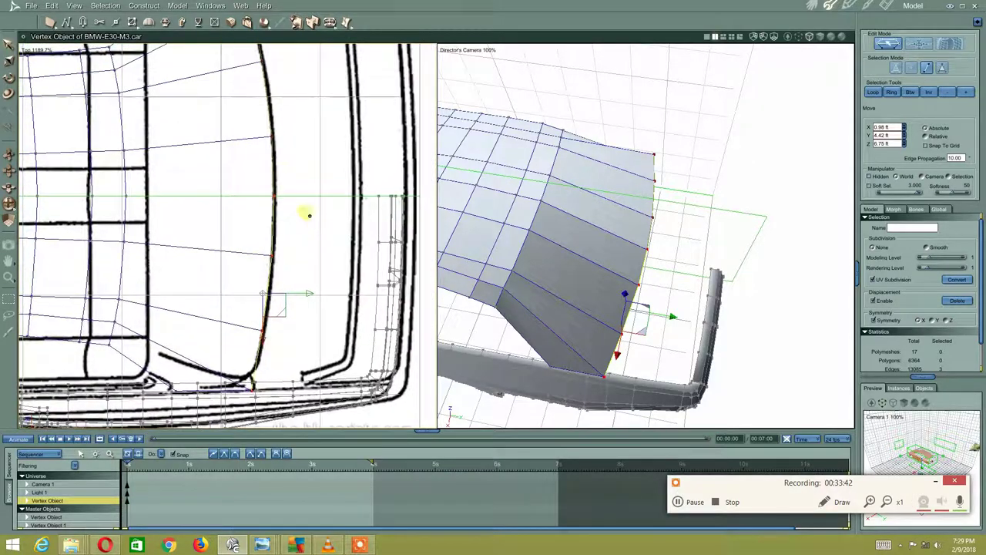
scroll(293, 171, down, 1)
scroll(245, 149, down, 1)
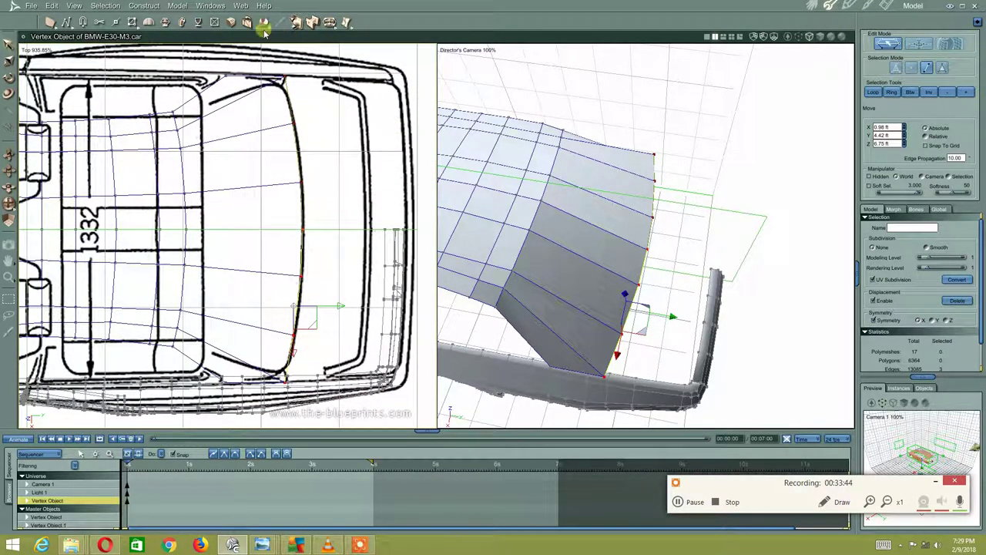
- Select more vertices along the rear edge up to the roof corner, then undo those selections
mouse_move(733, 236)
middle_down()
mouse_move(695, 231)
mouse_move(664, 245)
middle_up()
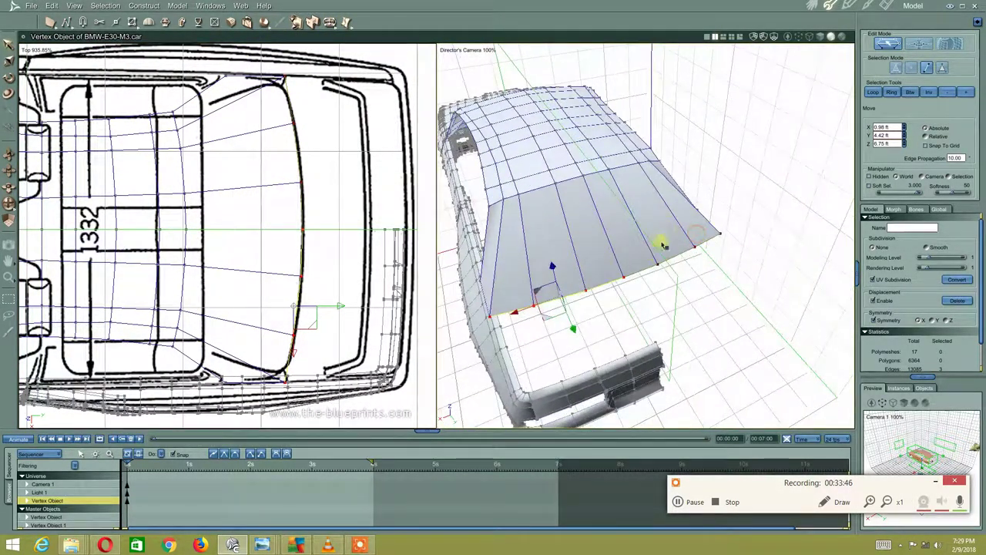
click(648, 270)
click(694, 251)
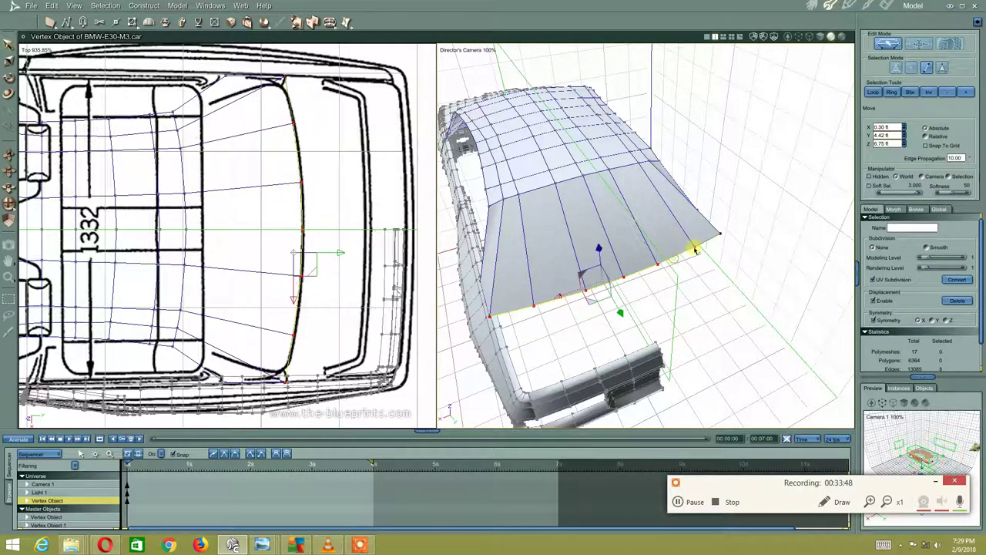
click(699, 247)
mouse_move(524, 285)
middle_down()
mouse_move(511, 282)
mouse_move(562, 280)
mouse_move(556, 237)
mouse_move(563, 246)
mouse_move(598, 232)
mouse_move(586, 235)
middle_up()
key(ctrl+z)
key(ctrl+z)
key(ctrl+z)
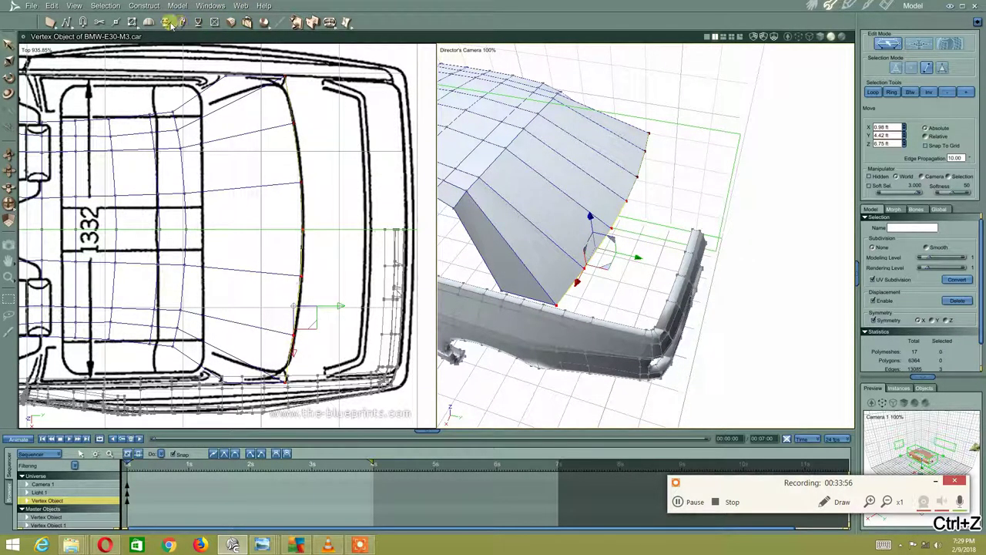
- Extrude the selected rear edge into a new strip and pull it back to Y 5.31 ft
click(168, 22)
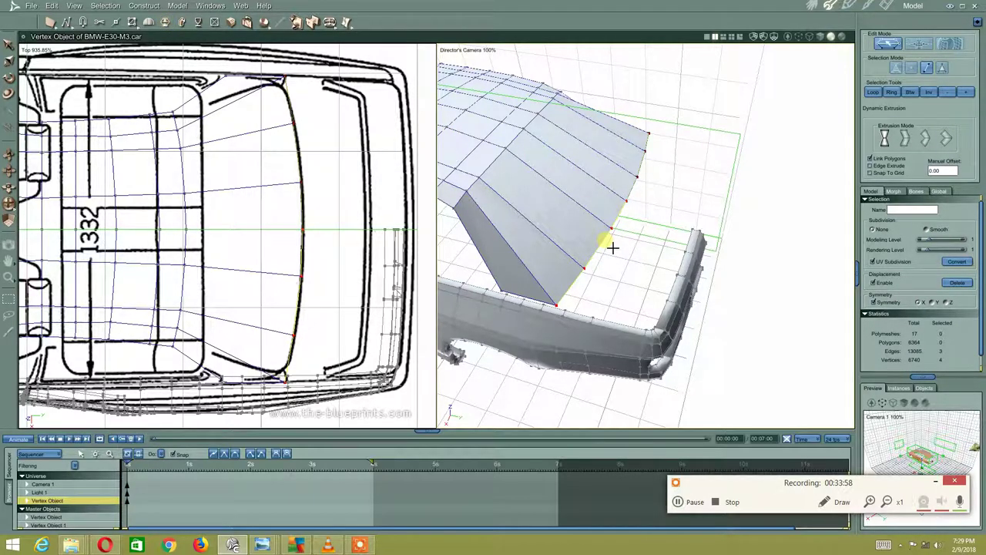
drag(611, 246, 589, 228)
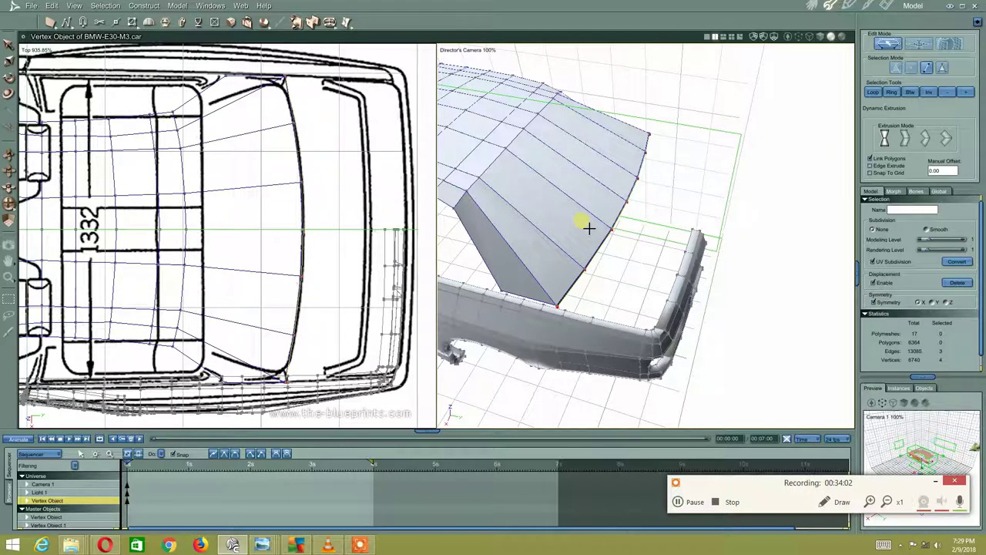
right_click(586, 224)
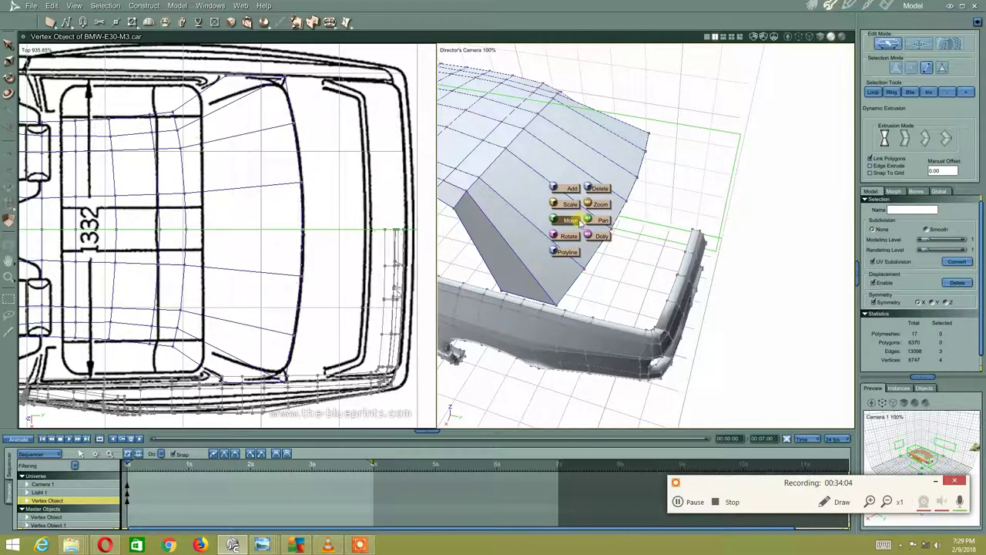
click(580, 221)
middle_drag(578, 221, 671, 249)
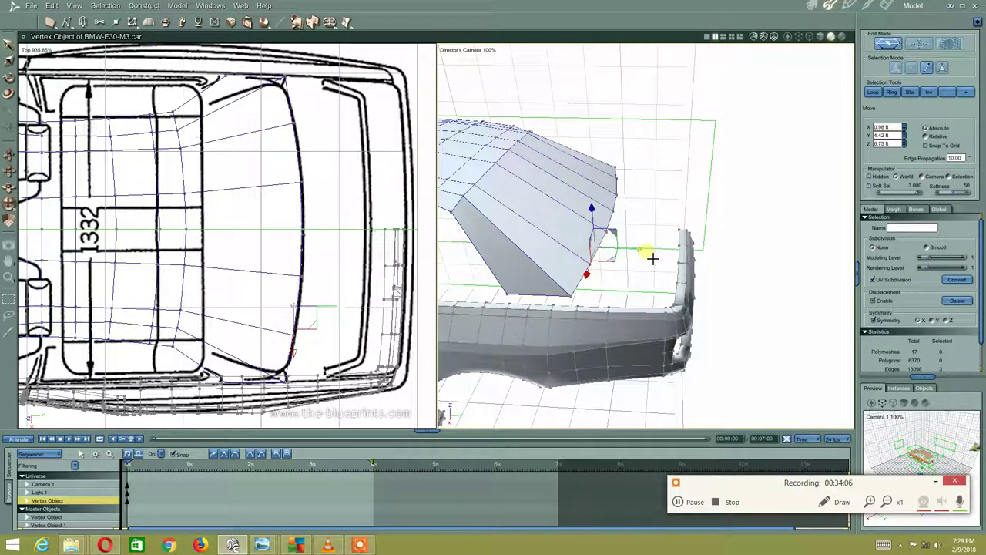
mouse_move(652, 258)
mouse_down()
mouse_move(714, 237)
mouse_move(686, 225)
mouse_up()
- In Left view, move the new edge back and down onto the spoiler line (Y 5.71, Z 0.64 ft)
click(24, 49)
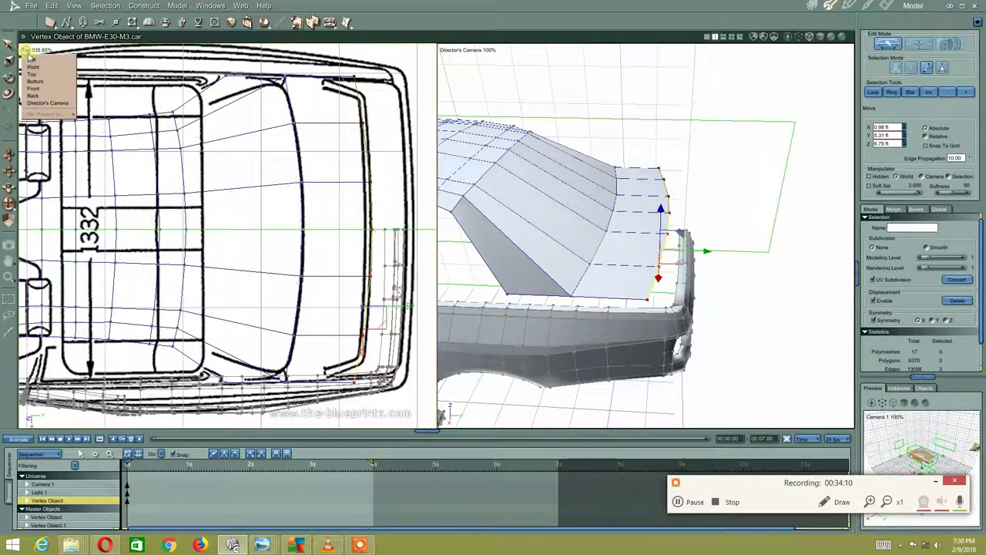
click(34, 69)
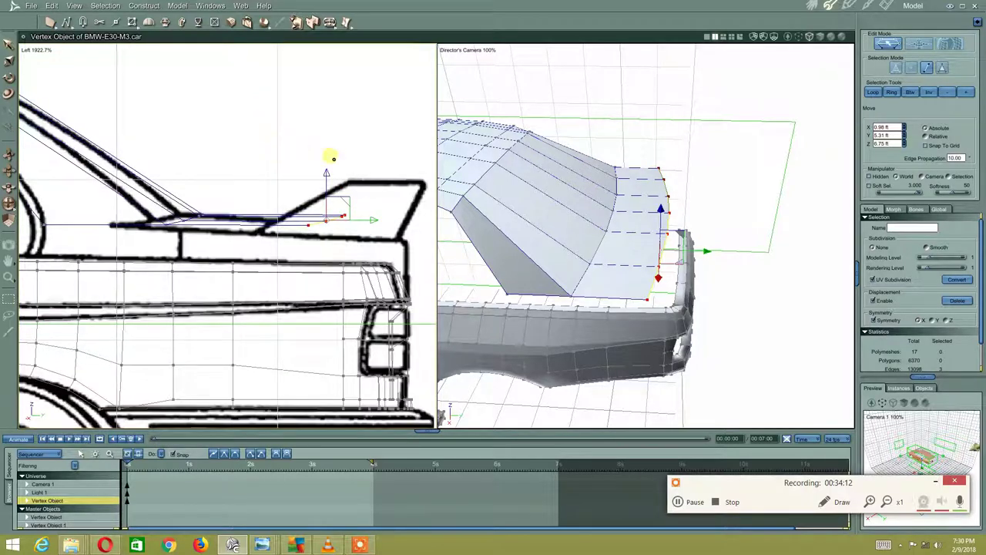
scroll(300, 181, up, 1)
drag(305, 211, 373, 218)
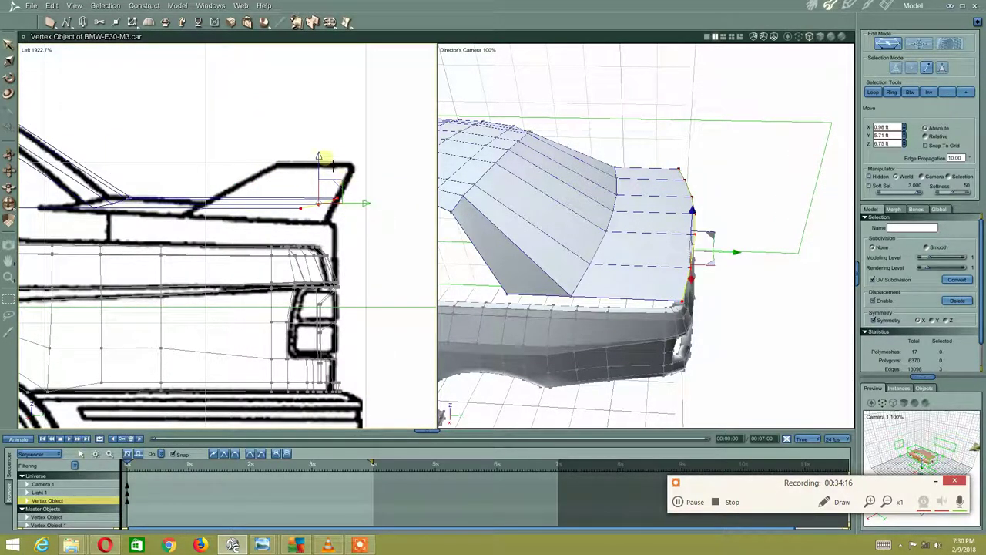
drag(318, 155, 310, 180)
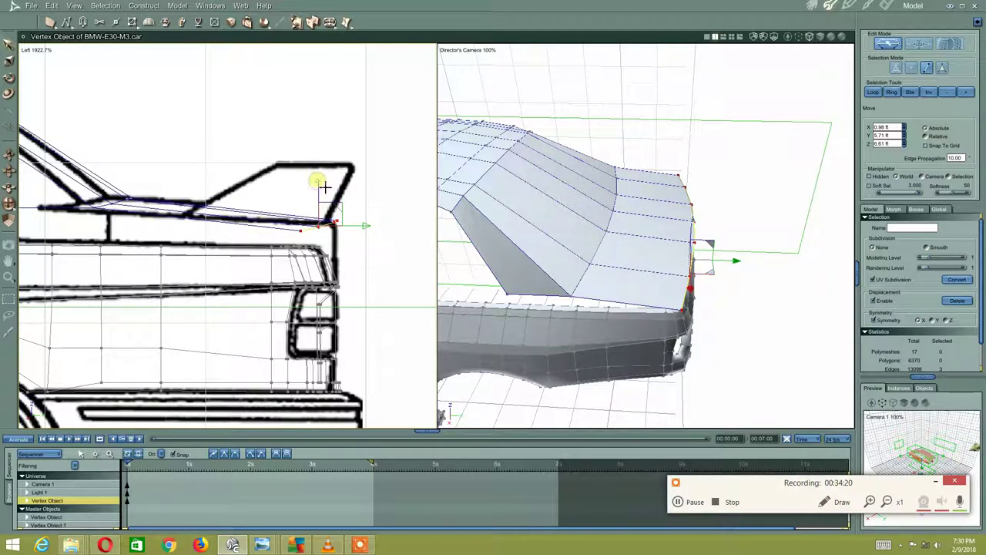
- Select the spoiler corner vertex, pan the side view, and orbit to check the shape
click(352, 183)
middle_drag(385, 161, 400, 159)
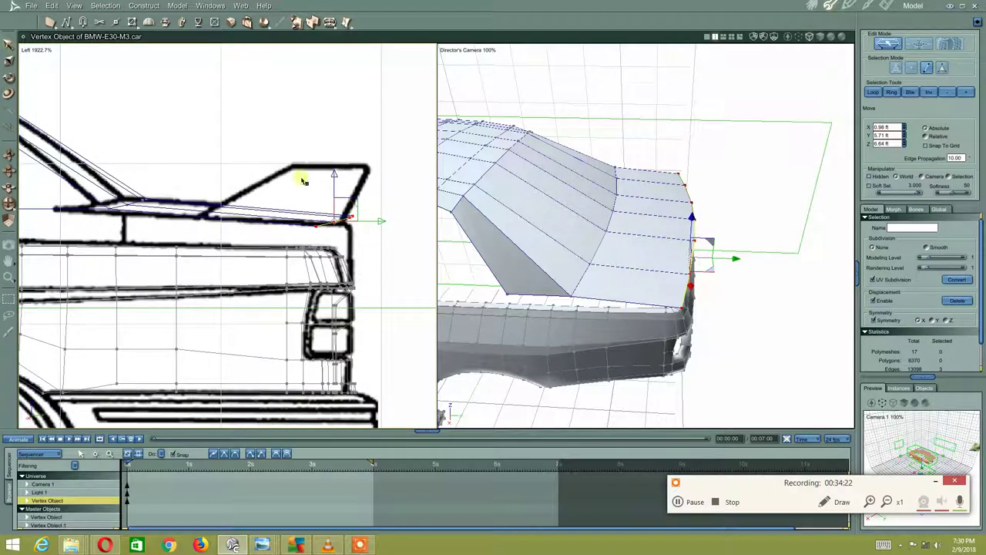
middle_drag(123, 191, 161, 187)
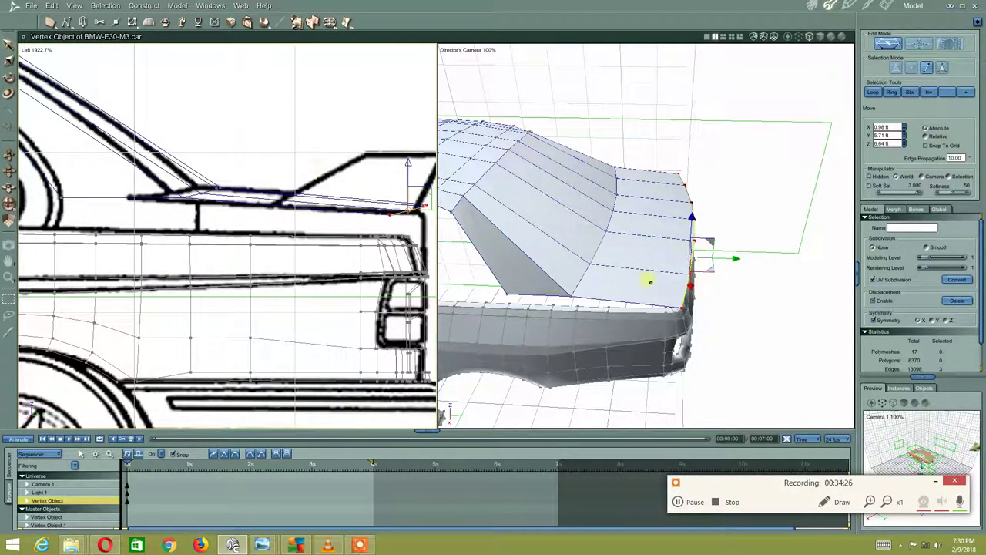
mouse_move(650, 282)
middle_down()
mouse_move(722, 280)
mouse_move(652, 337)
mouse_move(728, 310)
middle_up()
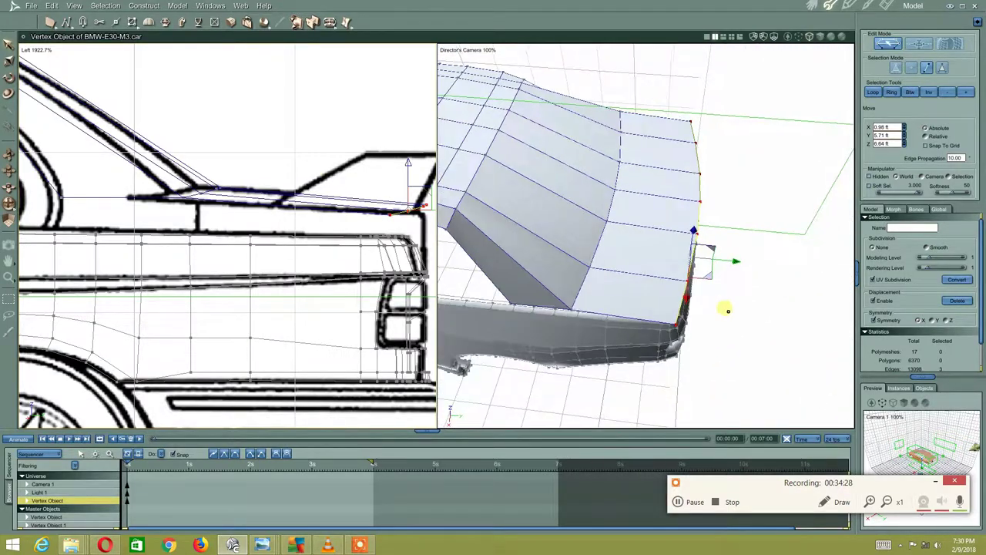
- Switch the left viewport to Top view and zoom in on the rear corner
click(34, 50)
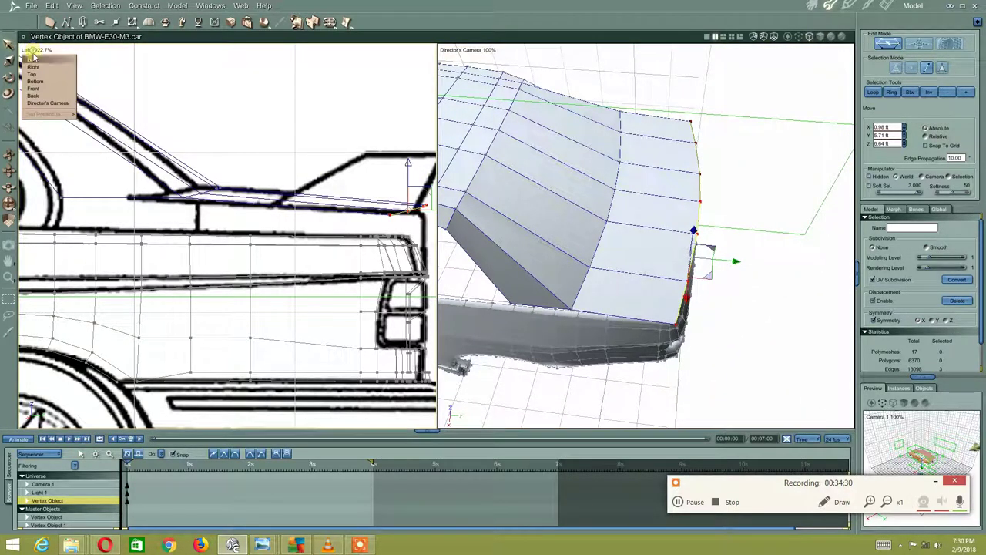
click(38, 61)
scroll(161, 123, up, 2)
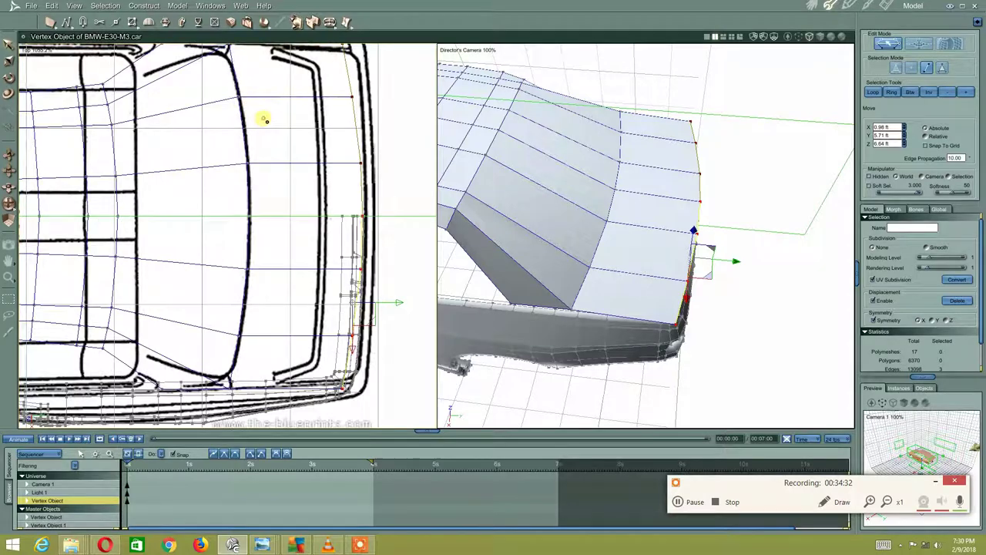
scroll(261, 125, up, 2)
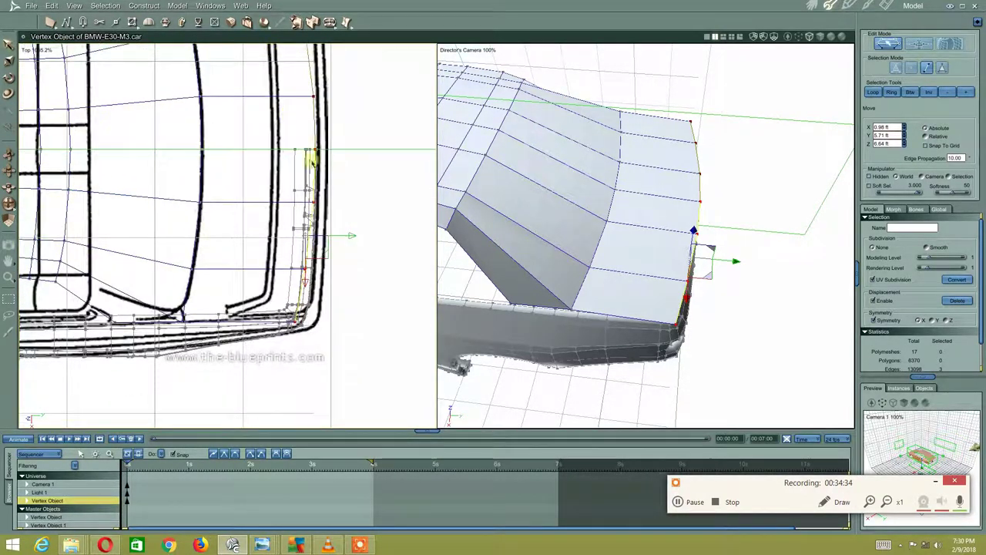
scroll(355, 235, up, 1)
scroll(289, 282, up, 1)
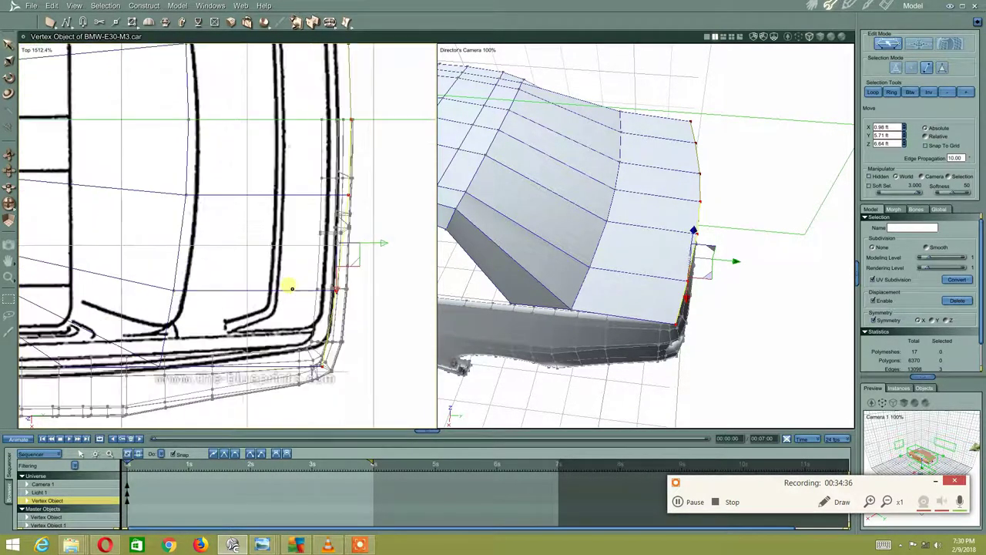
scroll(267, 223, up, 2)
scroll(251, 258, up, 1)
scroll(306, 232, up, 2)
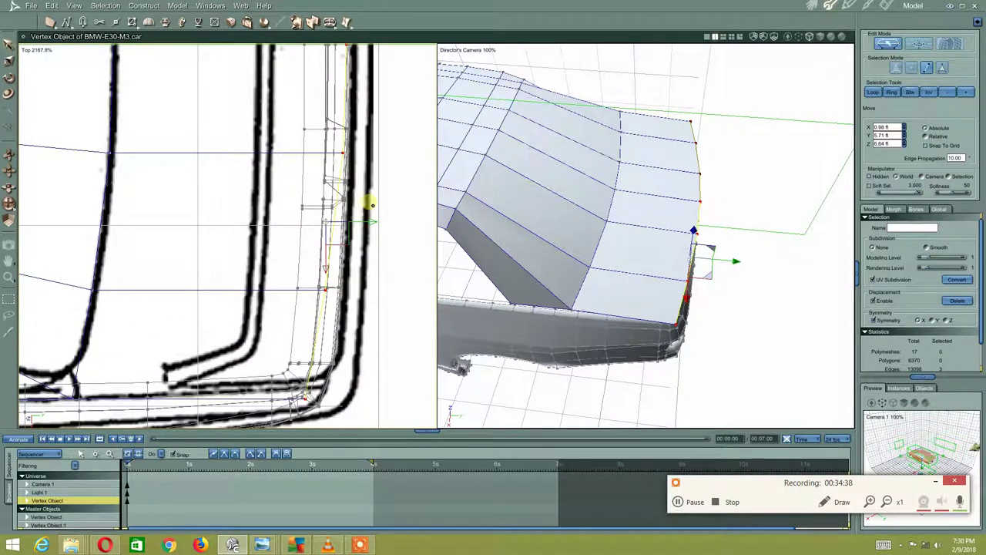
scroll(354, 216, down, 2)
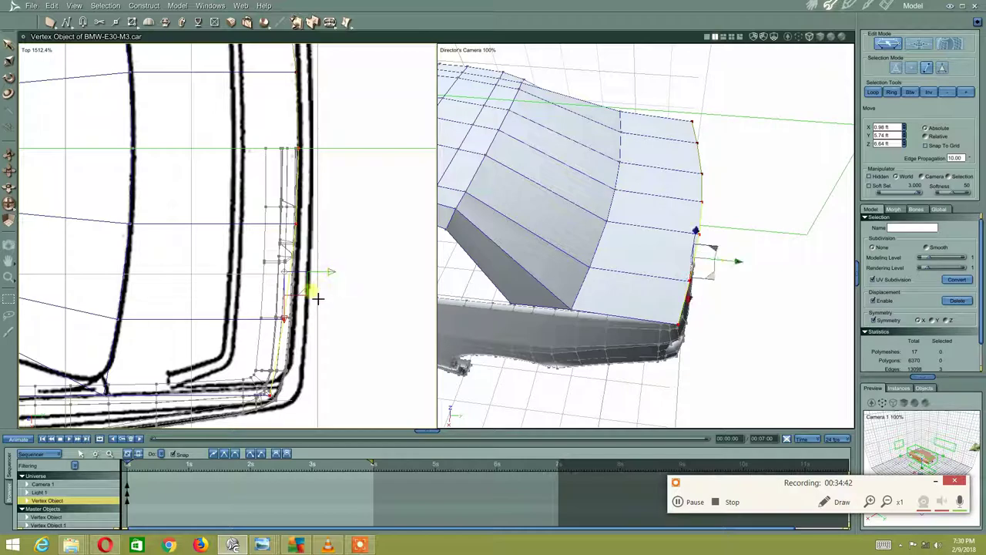
scroll(314, 286, up, 1)
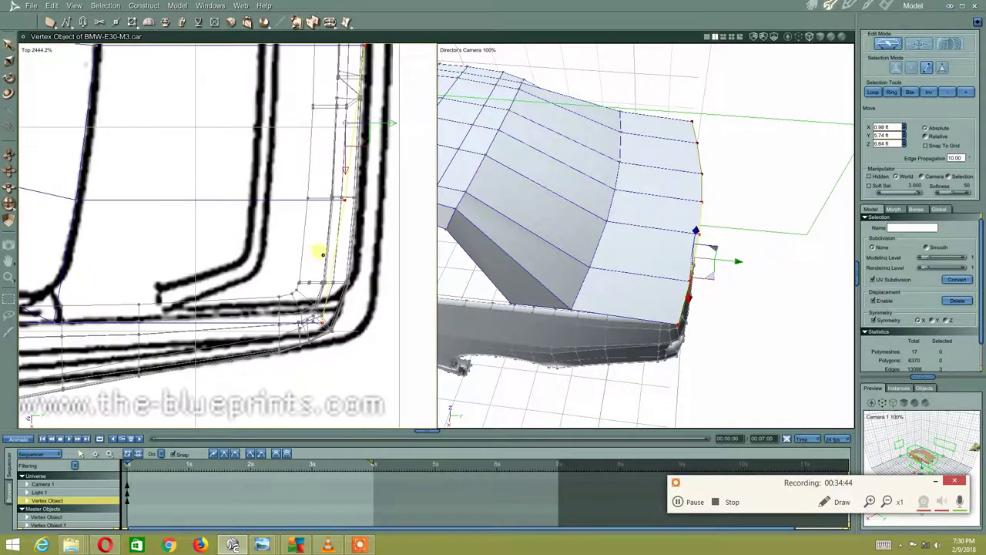
scroll(337, 204, up, 1)
scroll(337, 204, down, 1)
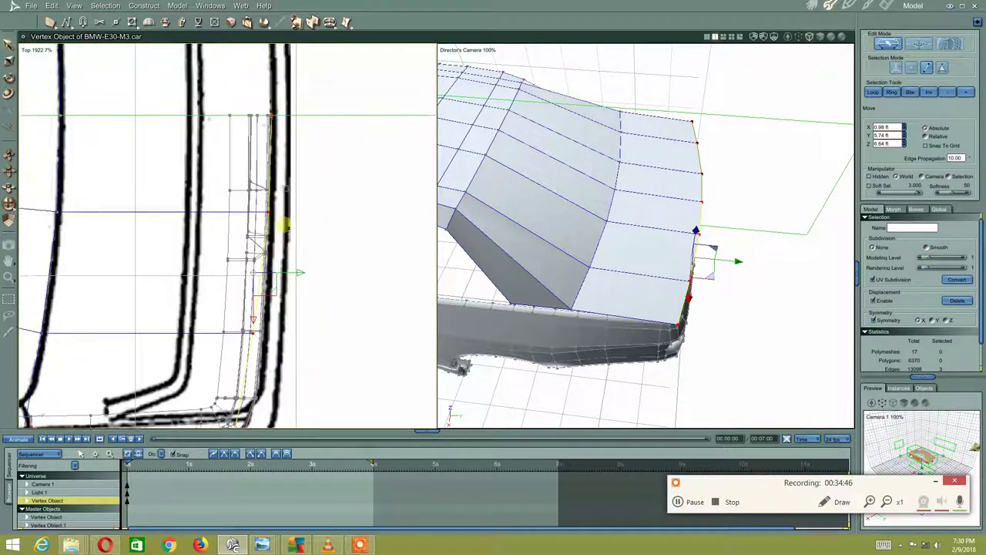
scroll(363, 192, down, 2)
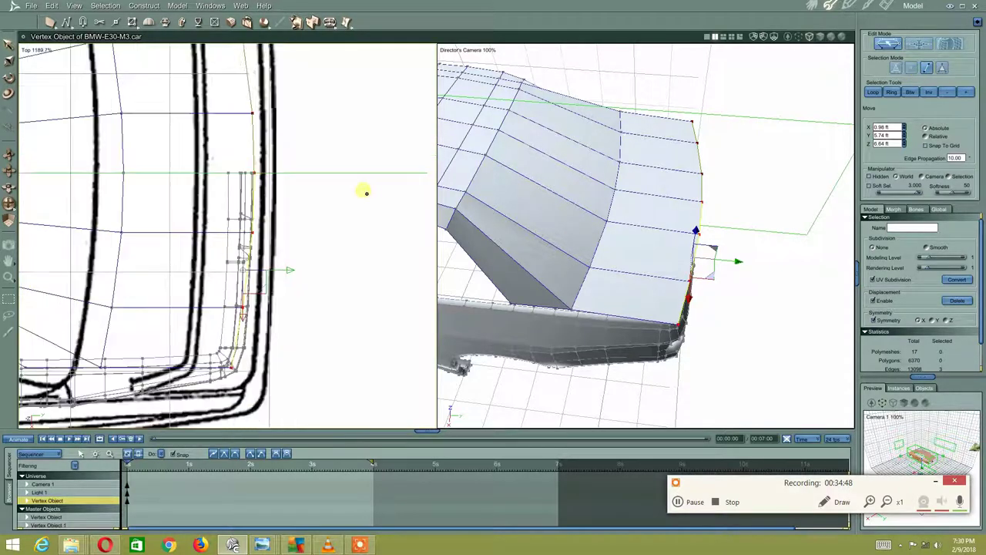
- Undo the last vertex move, then narrow the corner vertices and nudge them onto the blueprint line
key(ctrl+z)
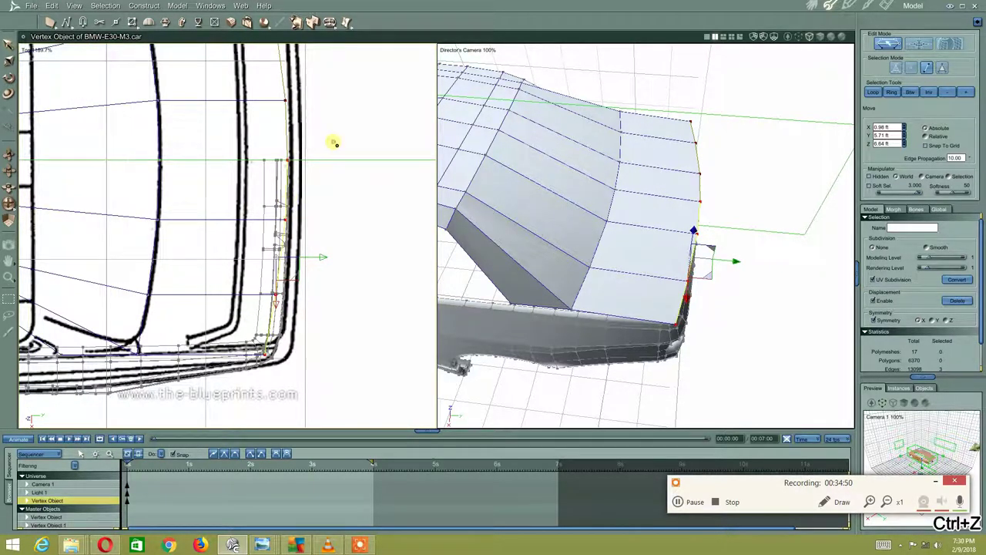
scroll(351, 170, up, 1)
right_click(362, 180)
click(350, 164)
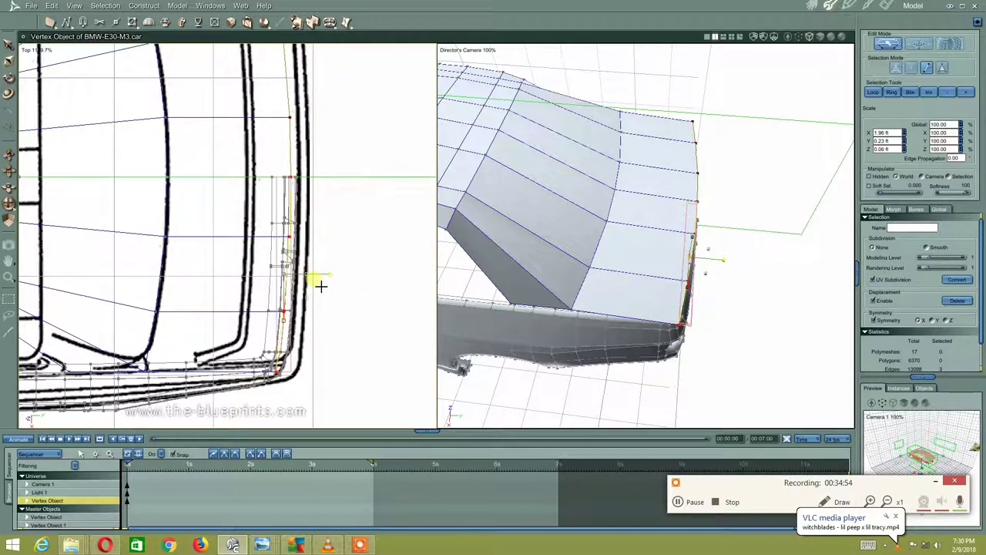
drag(316, 290, 310, 290)
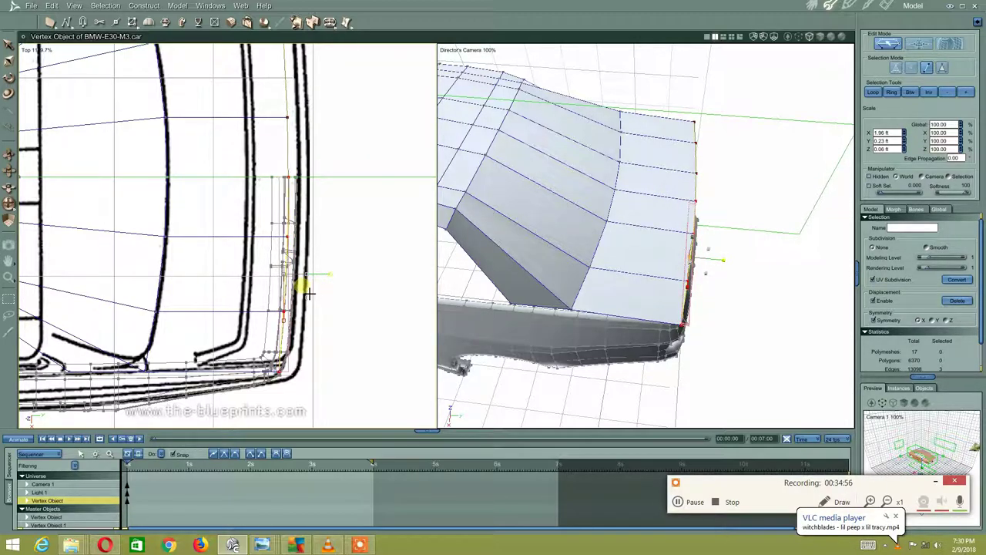
right_click(317, 257)
click(318, 235)
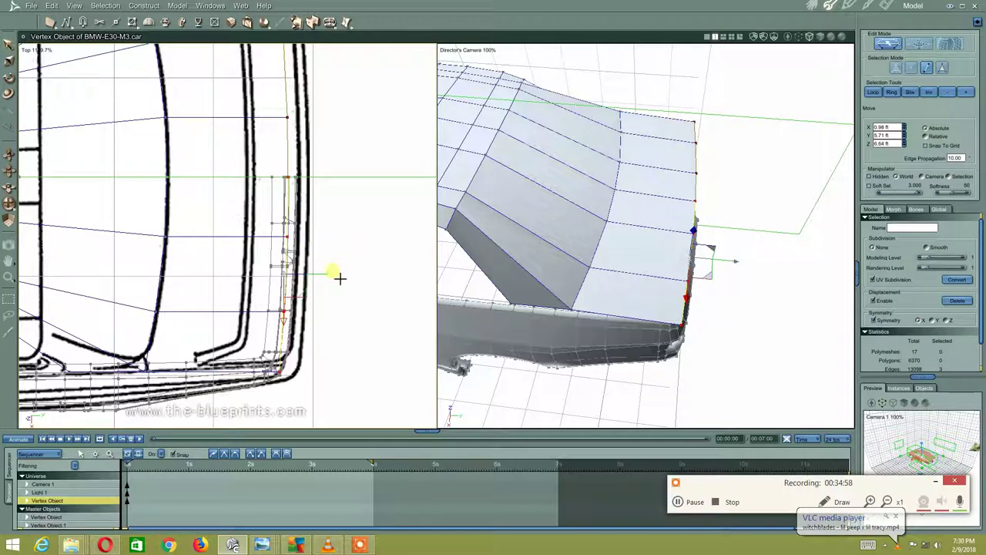
drag(340, 278, 342, 280)
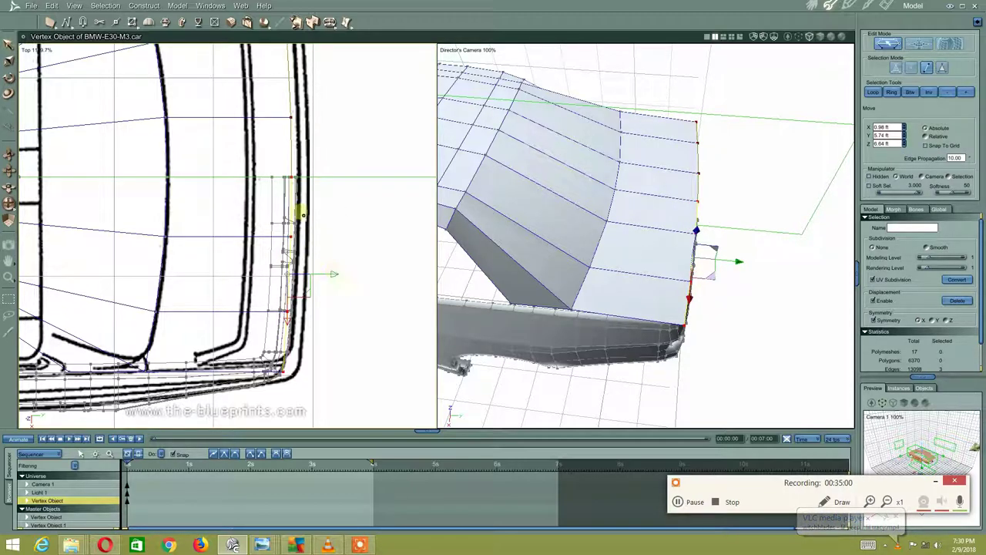
- Rescale the front-edge vertices to fit the outline and orbit around the car
scroll(308, 220, down, 2)
scroll(335, 192, down, 2)
scroll(362, 189, down, 2)
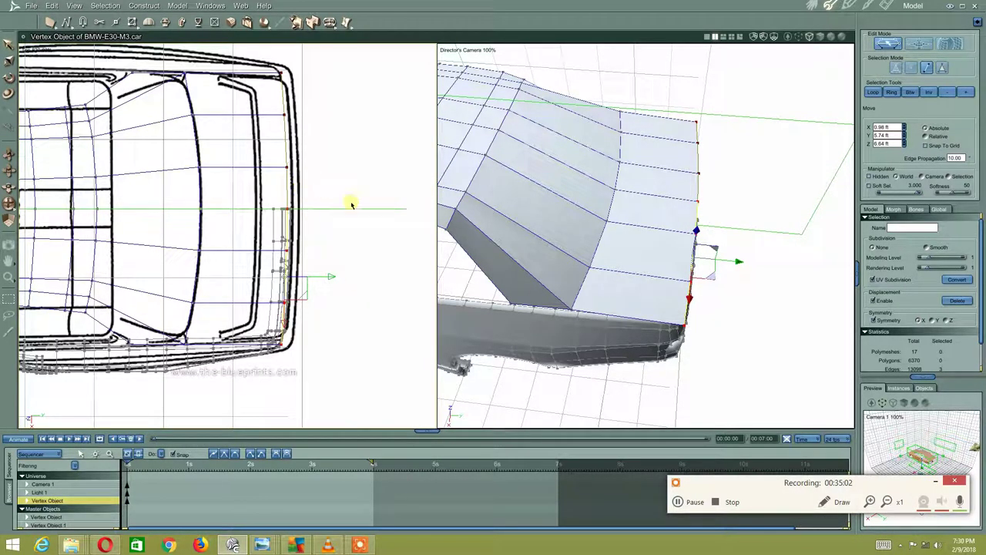
right_click(653, 202)
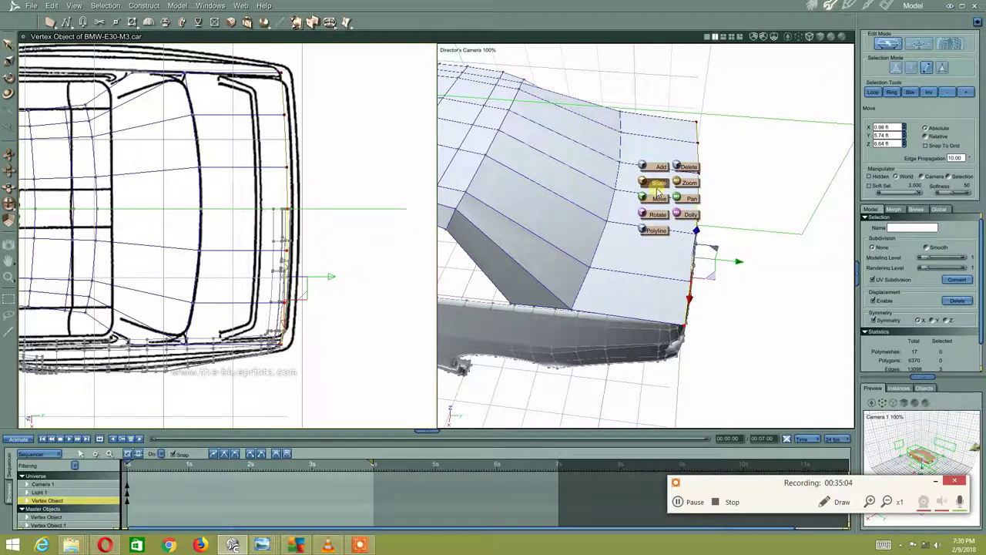
click(657, 185)
mouse_move(740, 271)
mouse_down()
mouse_move(722, 273)
mouse_move(773, 261)
mouse_up()
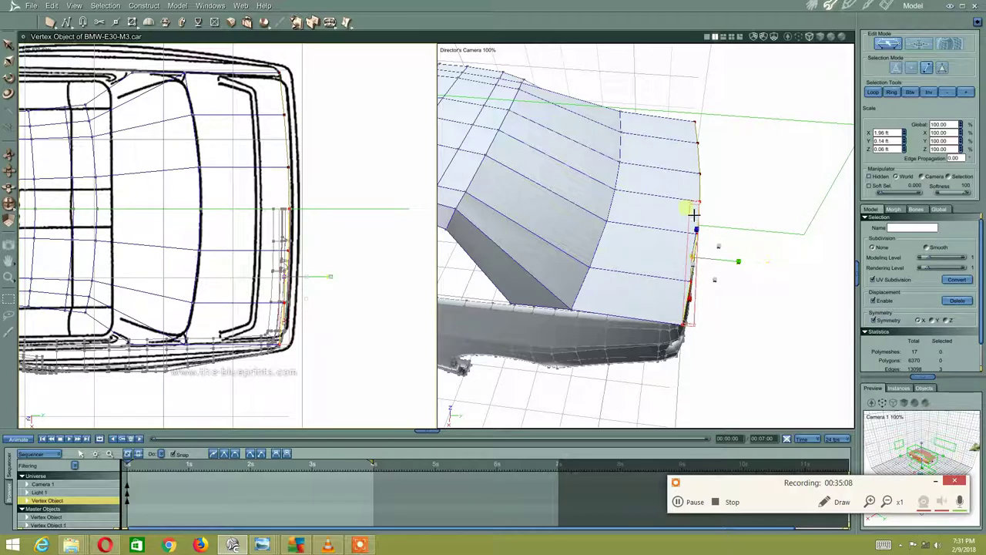
mouse_move(619, 213)
middle_down()
mouse_move(529, 195)
mouse_move(532, 186)
middle_up()
- Zoom onto the corner and pull its vertex up along the curved blueprint outline
scroll(291, 202, up, 2)
scroll(308, 273, up, 2)
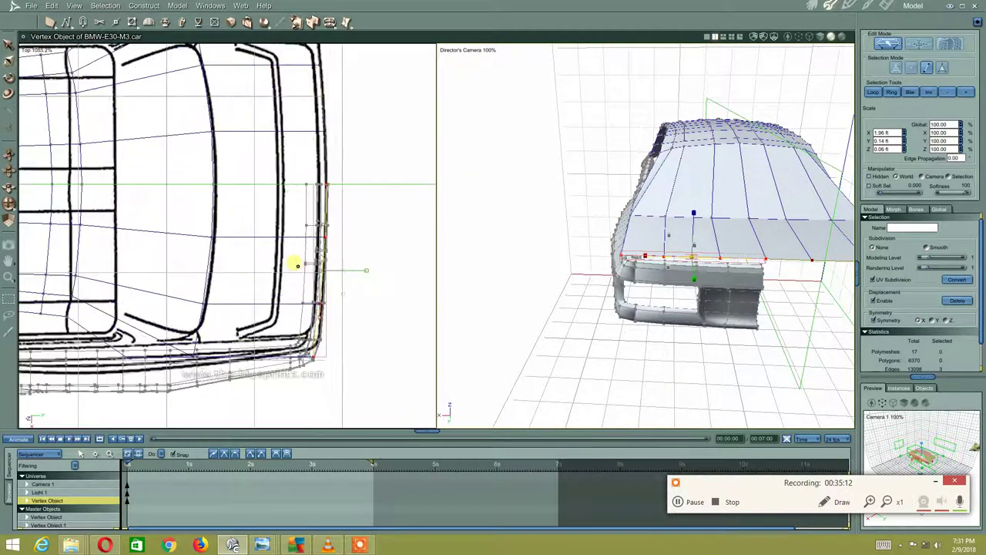
scroll(293, 262, up, 2)
scroll(306, 257, up, 2)
middle_drag(403, 308, 379, 320)
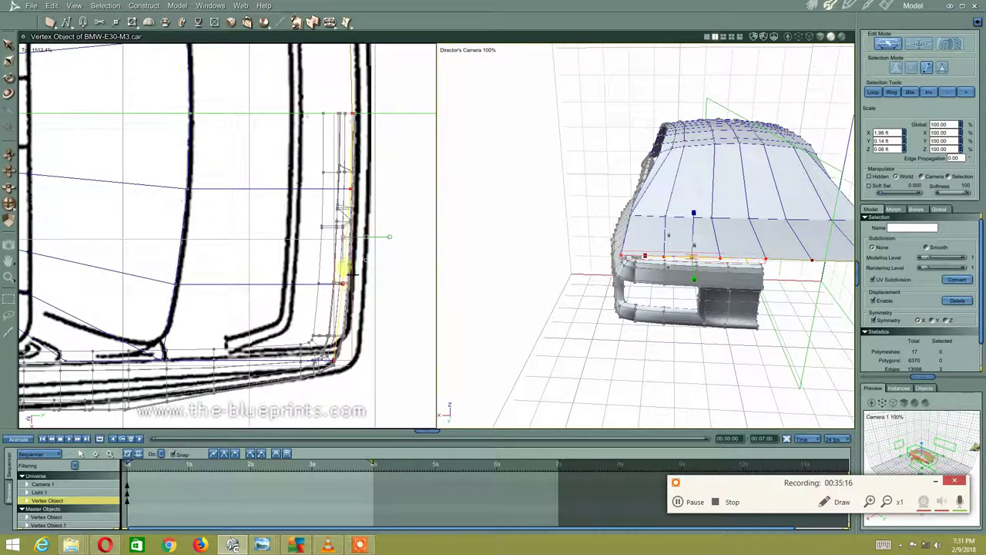
scroll(353, 271, up, 1)
scroll(353, 267, up, 1)
scroll(353, 262, up, 1)
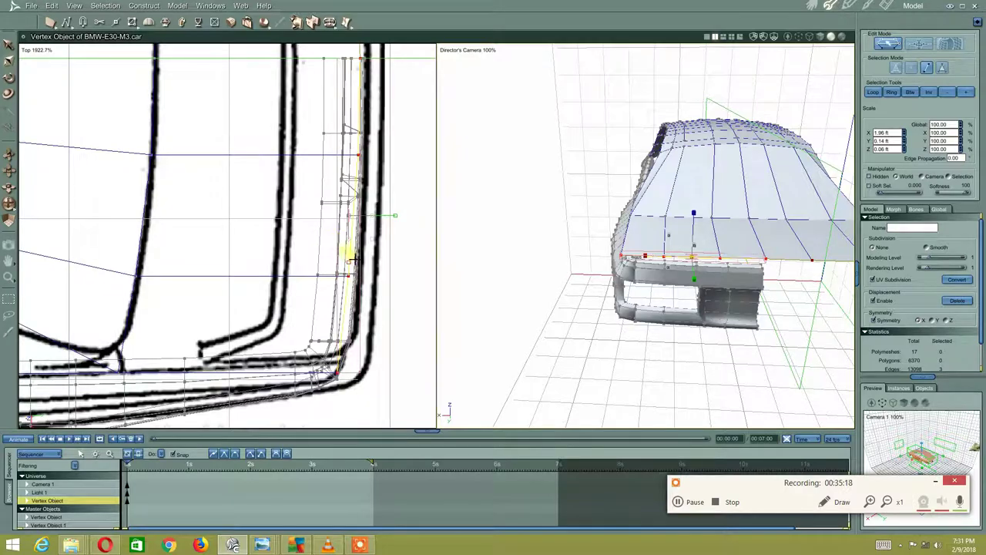
right_click(315, 333)
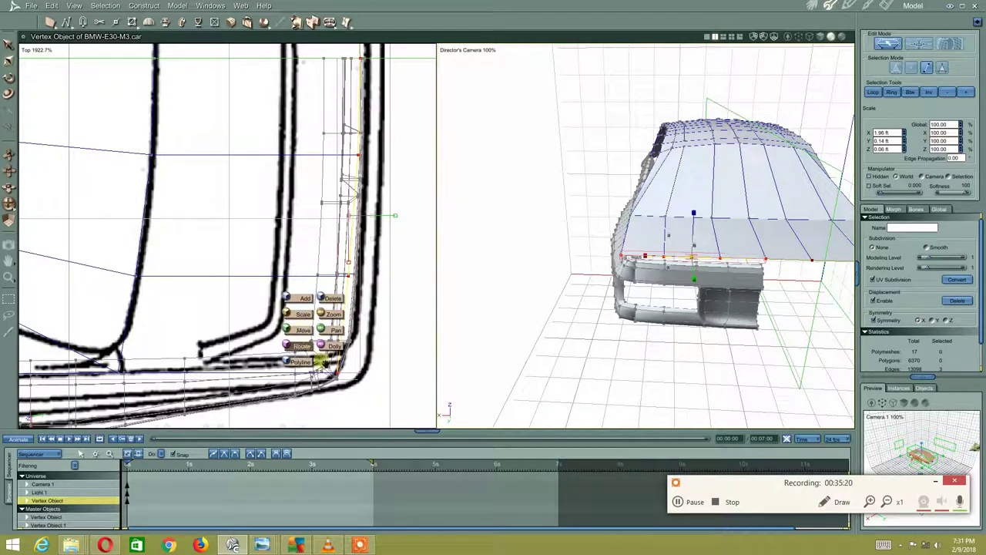
right_click(349, 372)
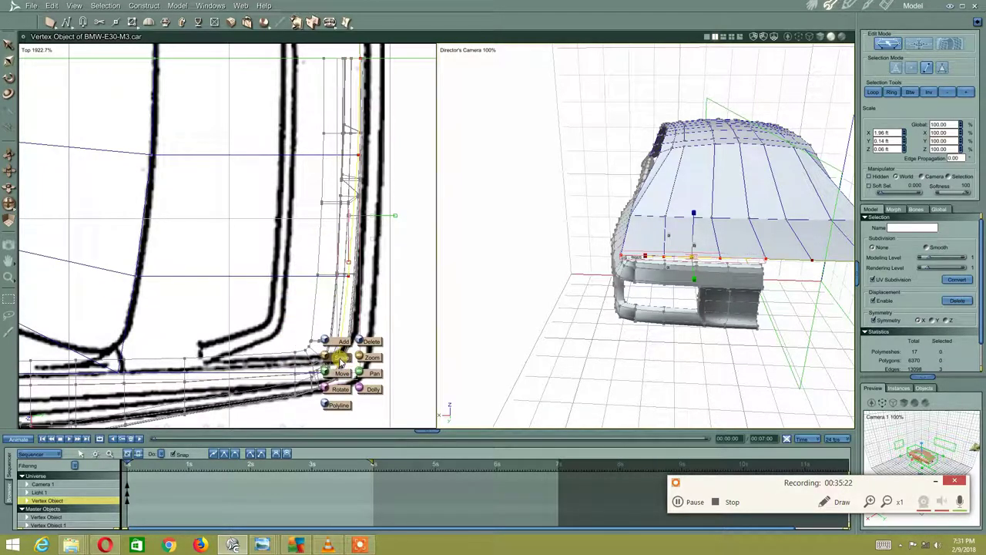
click(340, 359)
mouse_move(354, 370)
mouse_down()
mouse_move(351, 360)
mouse_move(348, 376)
mouse_move(355, 373)
mouse_up()
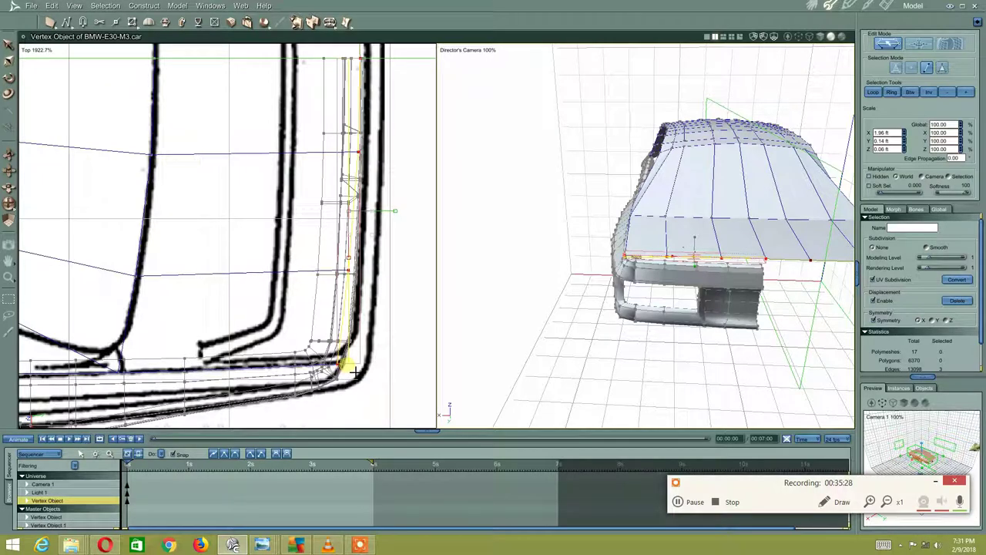
scroll(370, 323, up, 2)
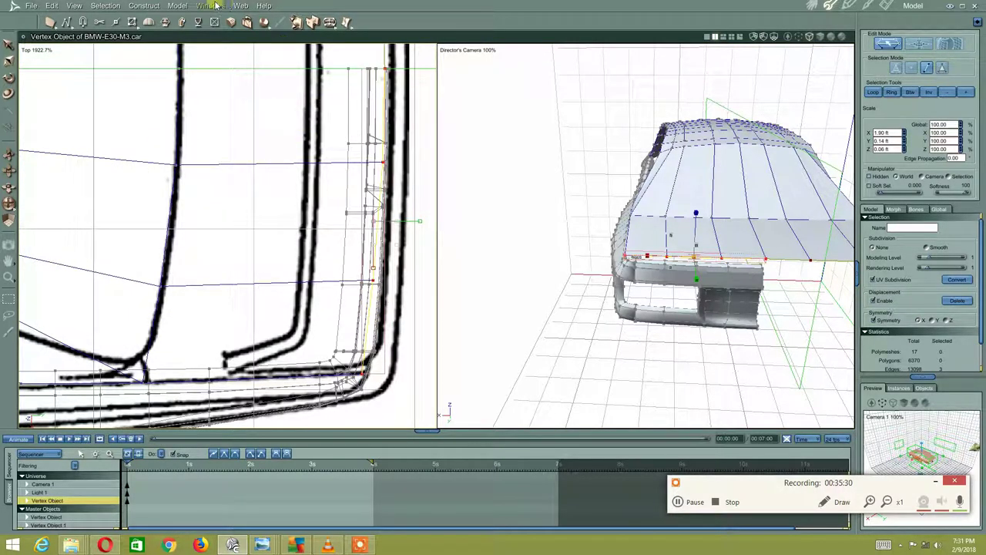
drag(329, 21, 329, 73)
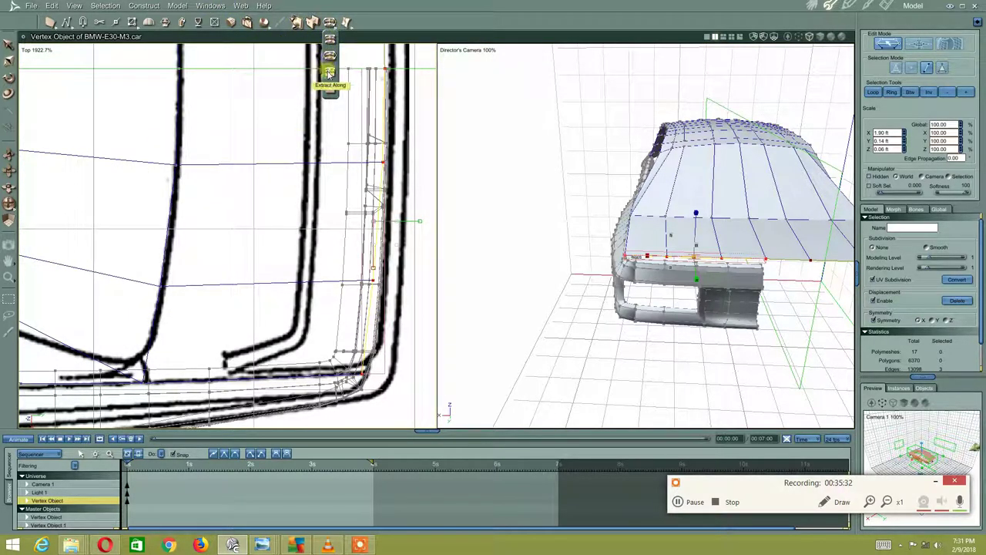
- Extrude the selected edge toward the outline, dismissing the symmetry warning, and commit it
click(329, 73)
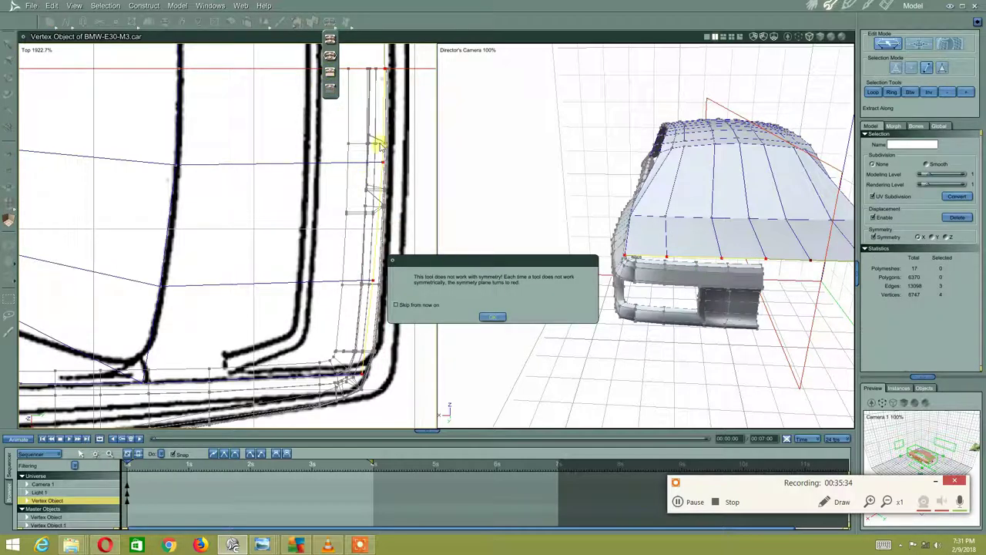
click(492, 316)
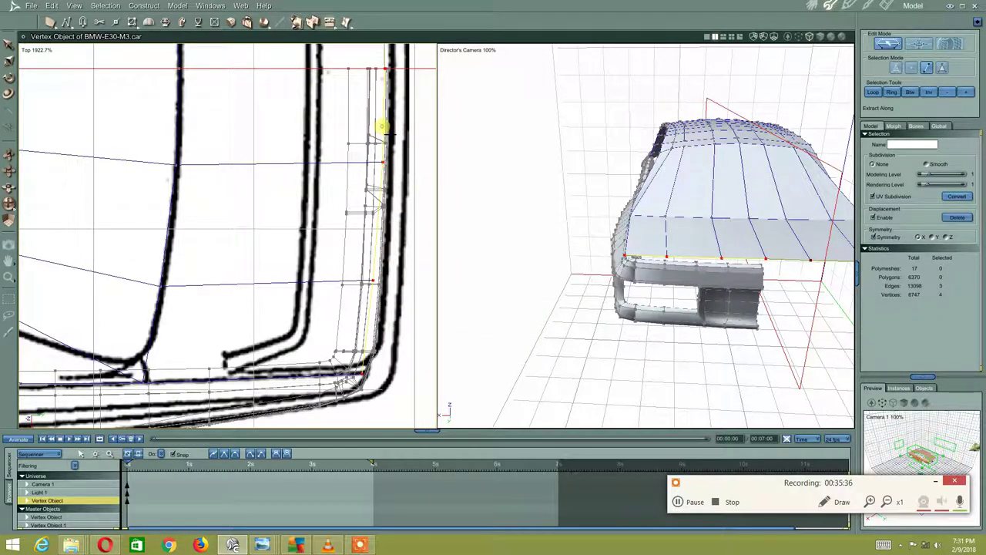
drag(385, 135, 383, 158)
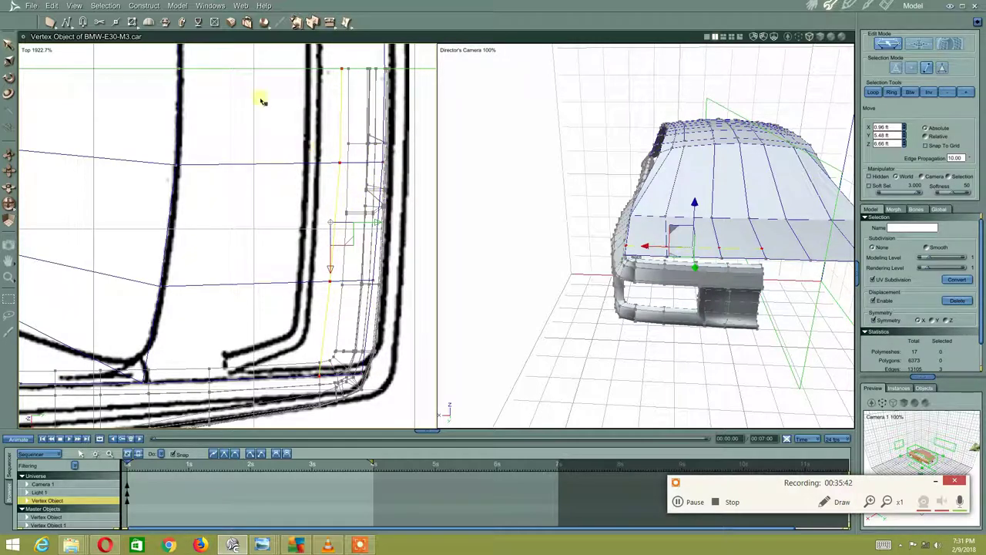
click(329, 22)
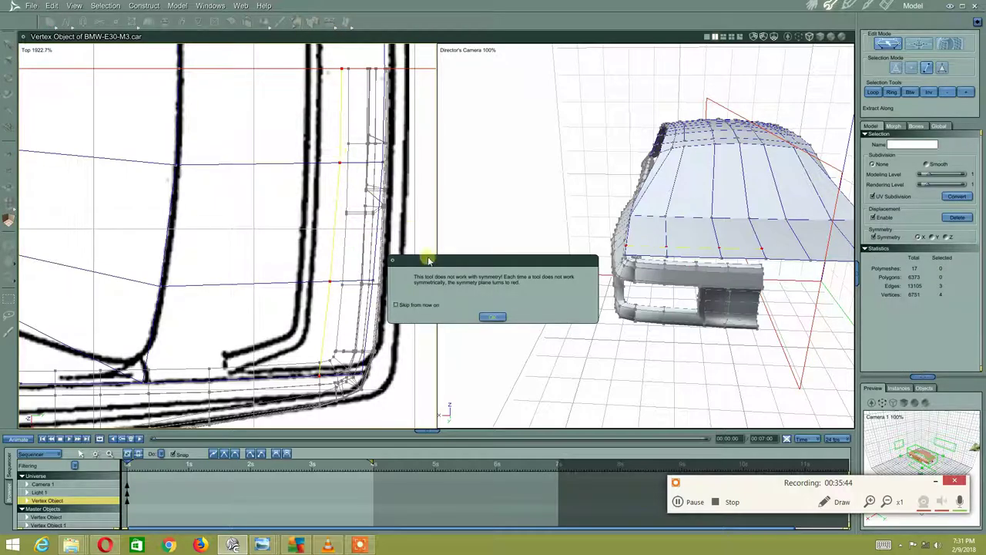
click(486, 315)
click(340, 161)
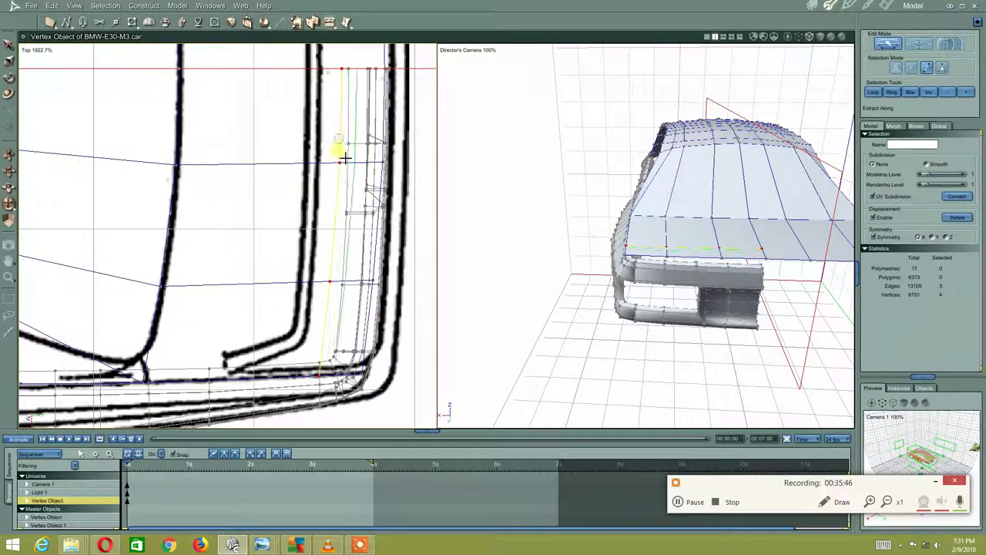
click(359, 165)
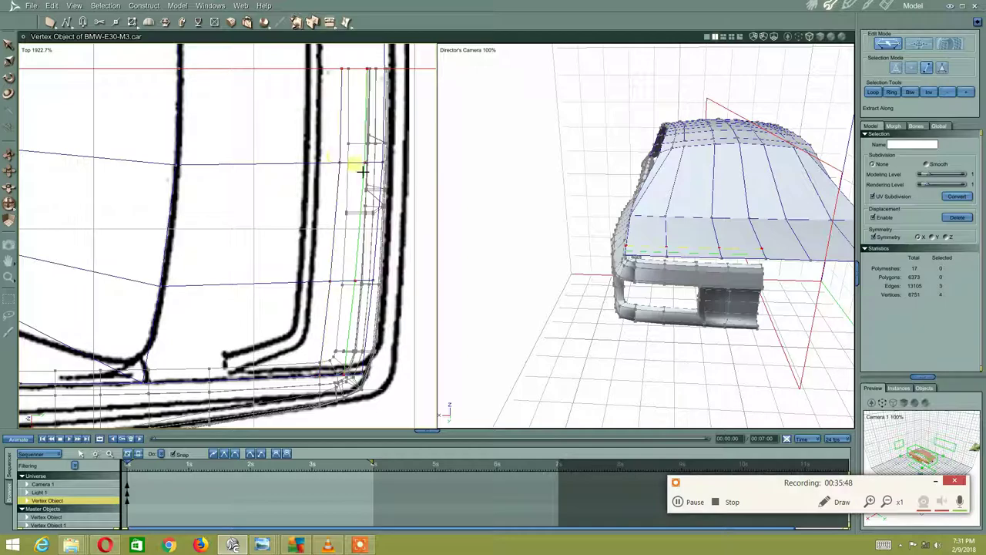
- Select the corner vertex's whole edge loop and scale it
right_click(344, 205)
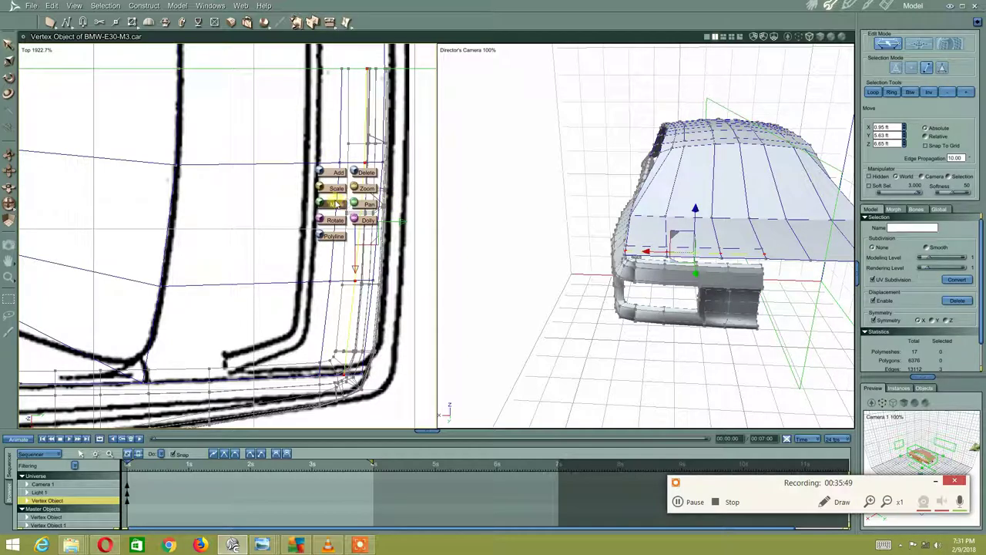
click(391, 275)
click(364, 356)
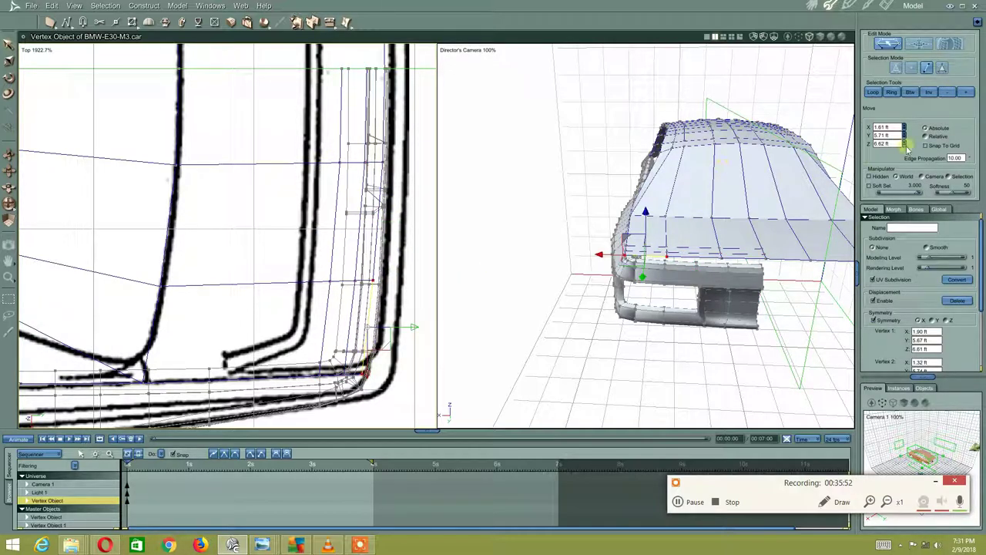
click(871, 92)
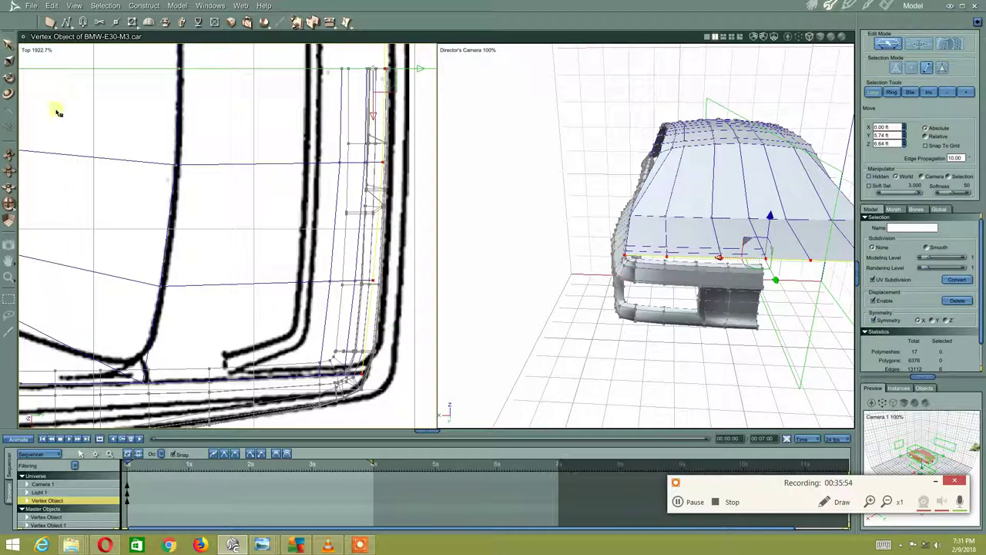
click(10, 58)
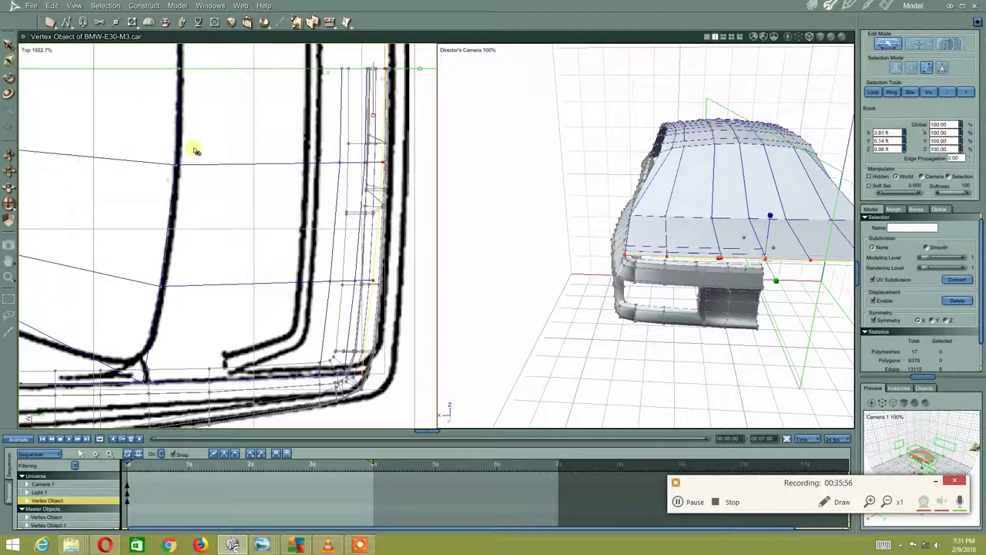
drag(381, 381, 377, 377)
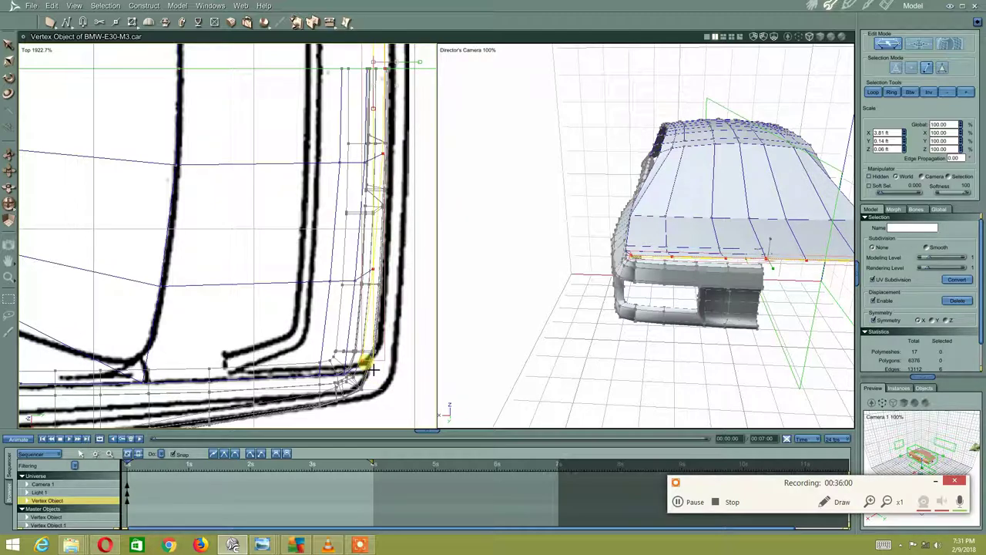
scroll(385, 266, down, 2)
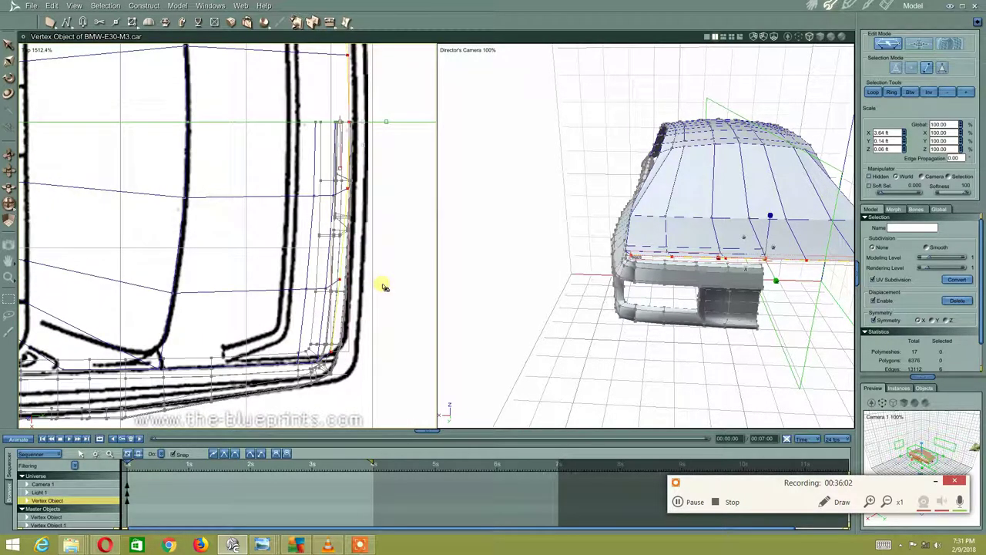
- Undo the edge loop scaling and earlier edits, returning to the Move tool
key(ctrl+z)
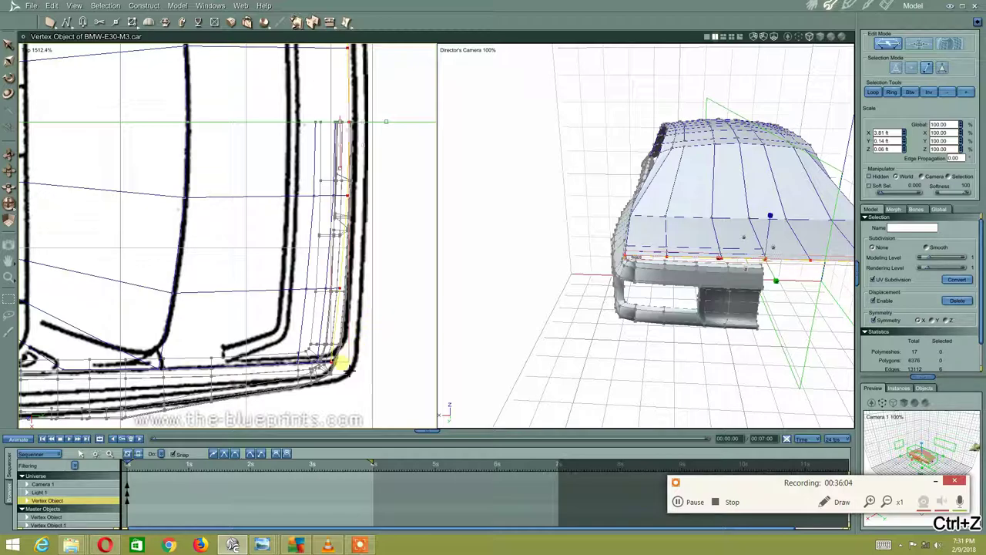
key(ctrl+z)
key(ctrl+z)
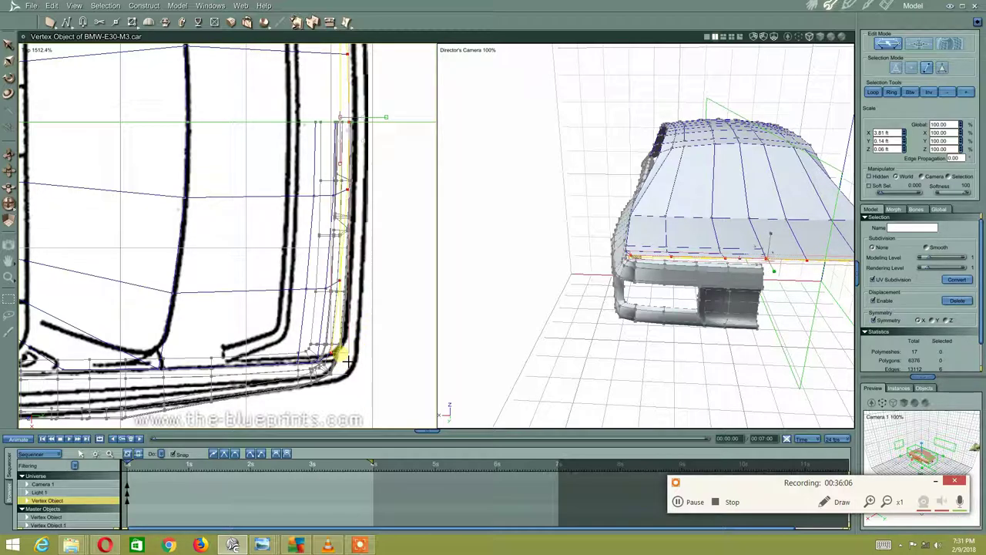
key(ctrl+z)
right_click(322, 327)
click(315, 327)
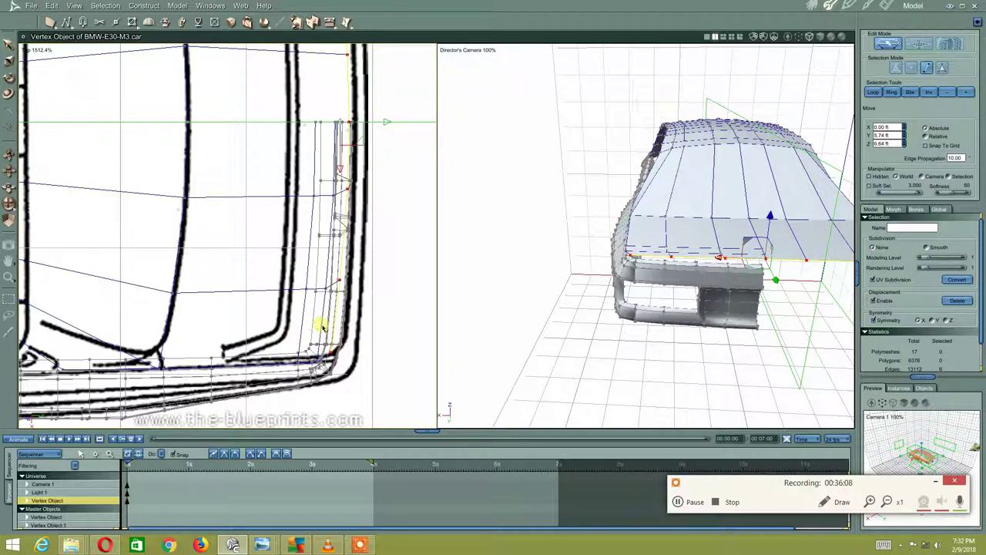
click(321, 326)
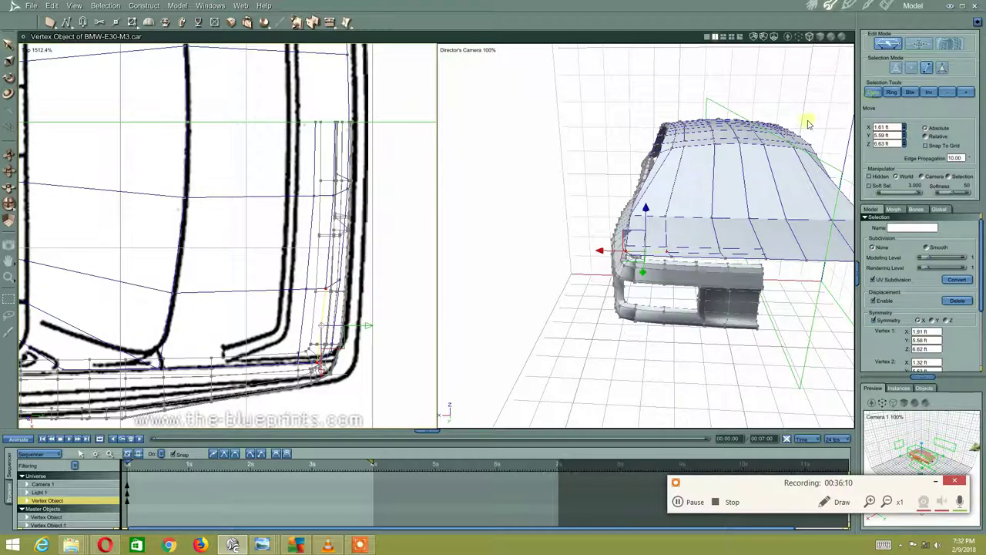
- Select the corner edge loop and scale it in X from 1.91 to 1.89 ft
click(359, 341)
right_click(171, 107)
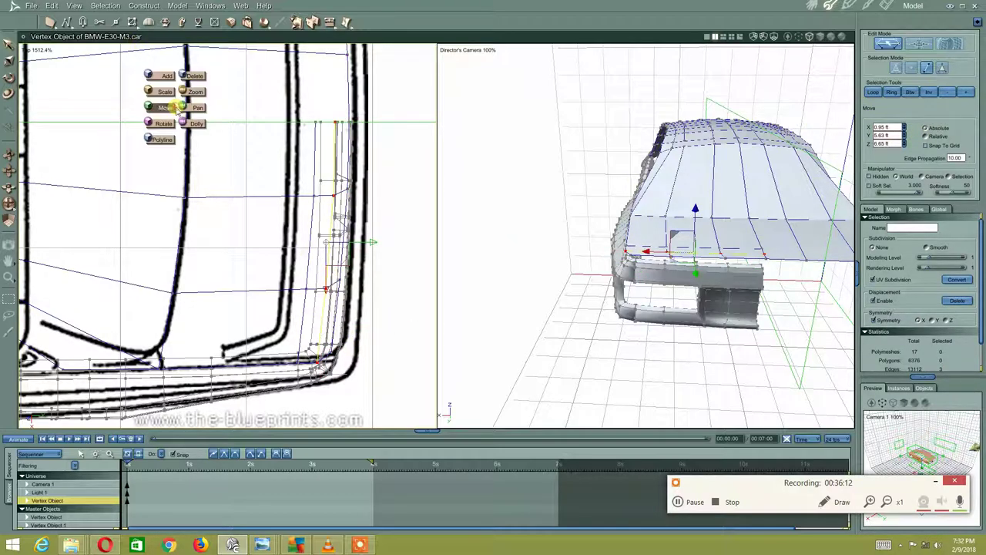
click(164, 92)
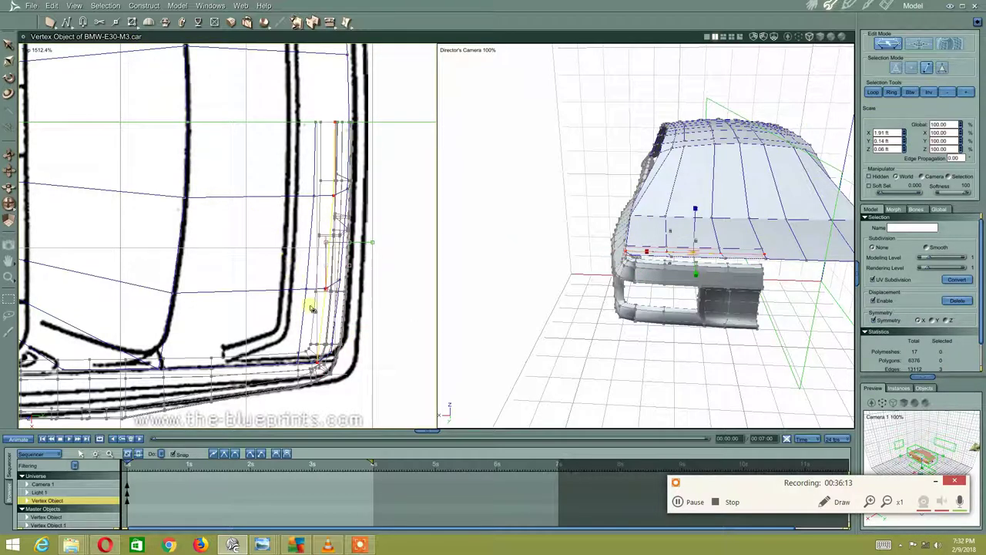
click(334, 370)
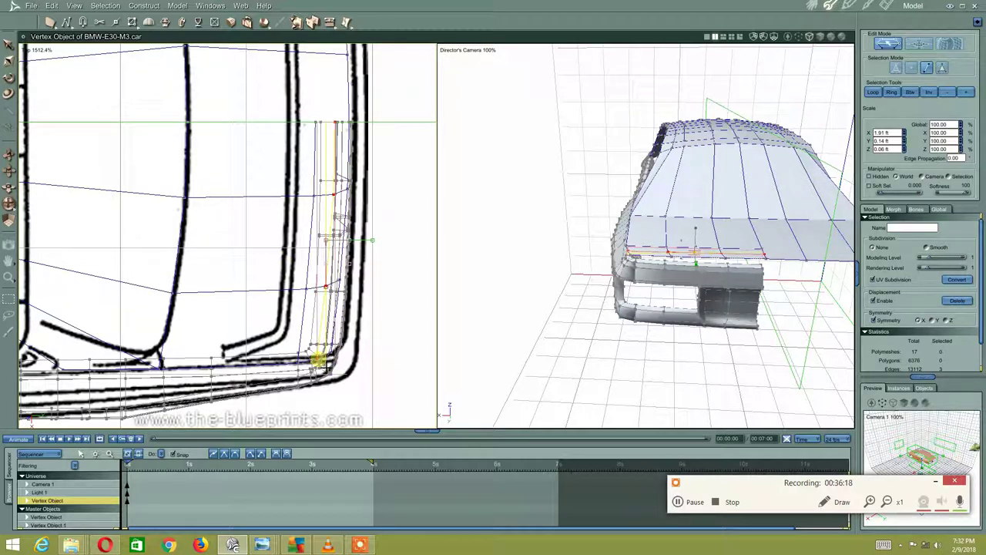
click(239, 196)
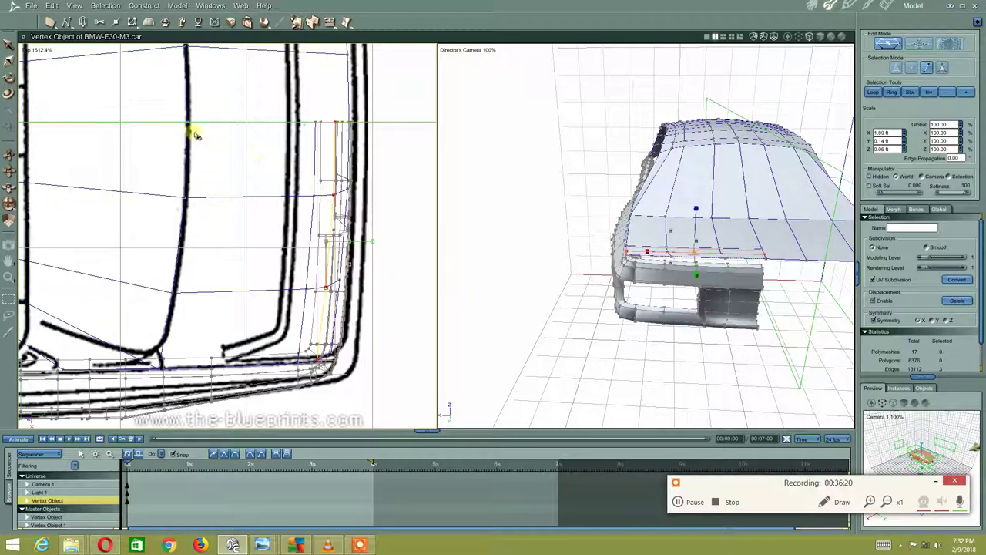
- Show the left view through the Director's Camera, orbit to the rear corner, and undo four recent mesh edits
click(42, 54)
click(40, 105)
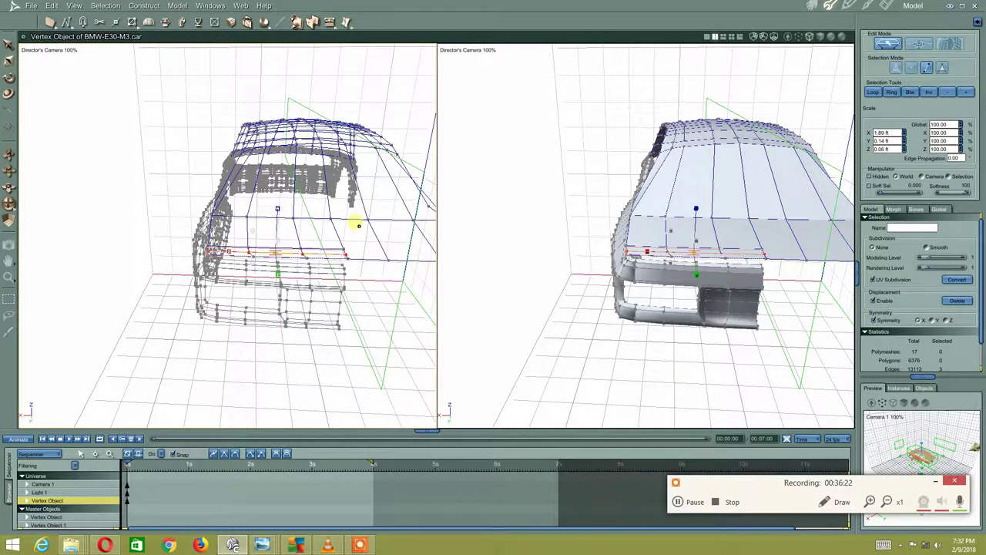
mouse_move(343, 215)
middle_down()
mouse_move(440, 214)
mouse_move(447, 260)
mouse_move(351, 240)
mouse_move(319, 249)
mouse_move(306, 228)
mouse_move(220, 203)
mouse_move(212, 235)
mouse_move(194, 223)
mouse_move(224, 236)
mouse_move(273, 196)
mouse_move(220, 165)
mouse_move(238, 194)
middle_up()
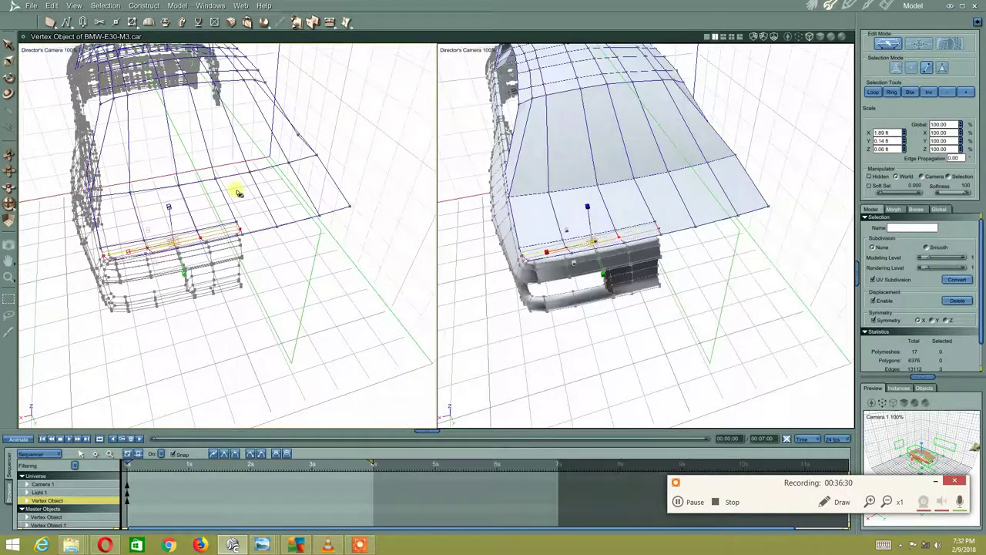
key(ctrl+z)
key(ctrl+z)
key(ctrl+z)
key(ctrl+z)
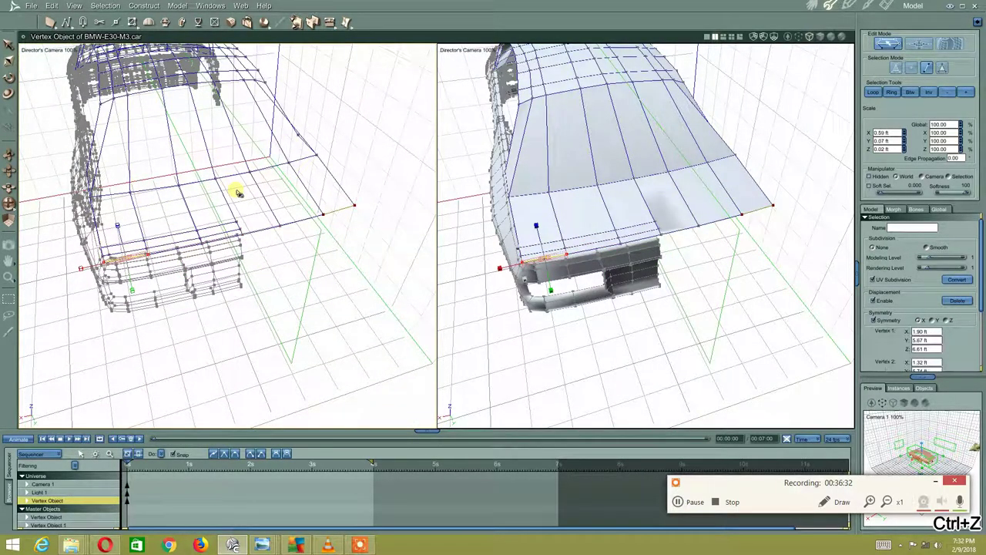
key(ctrl+z)
key(ctrl+z)
key(ctrl+z)
key(ctrl+z)
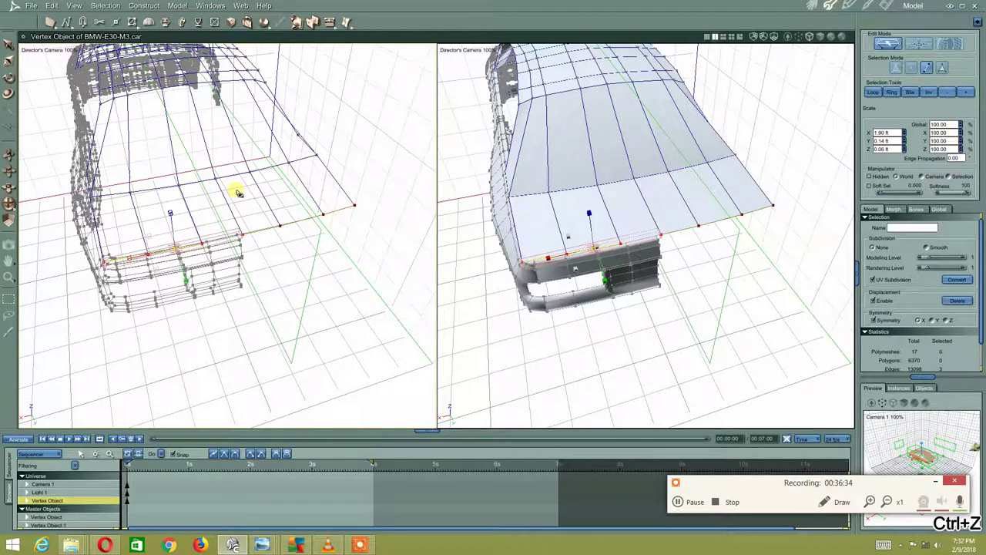
key(ctrl+z)
middle_drag(229, 215, 255, 215)
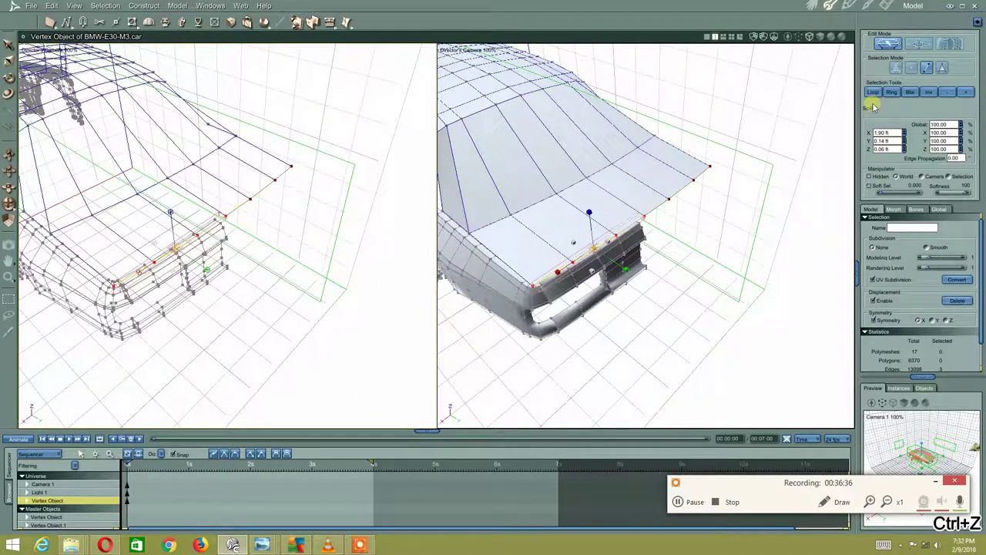
key(ctrl+z)
mouse_move(429, 193)
middle_down()
mouse_move(258, 240)
mouse_move(282, 238)
mouse_move(317, 261)
middle_up()
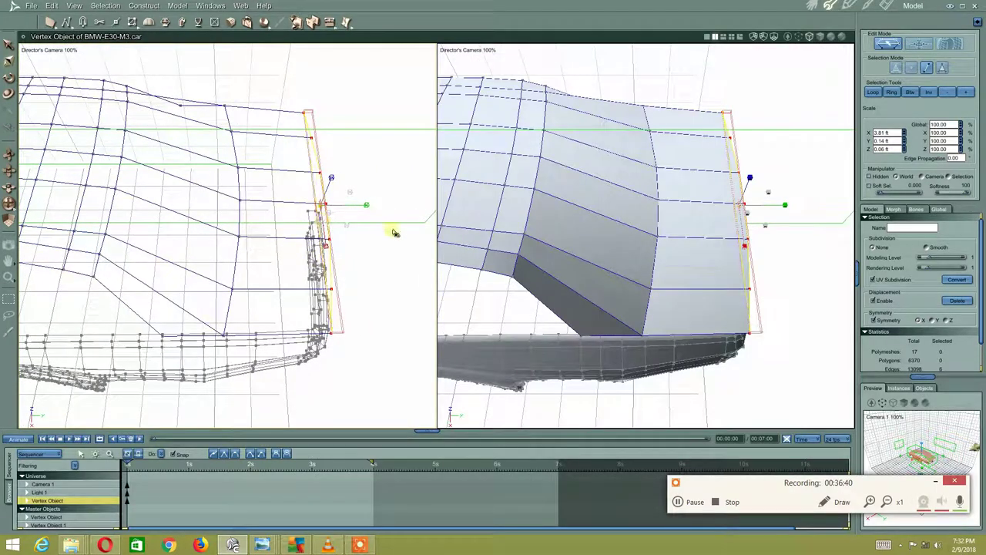
- Extract a new edge loop beside the trunk's rear corner edge using Extract Along
click(312, 22)
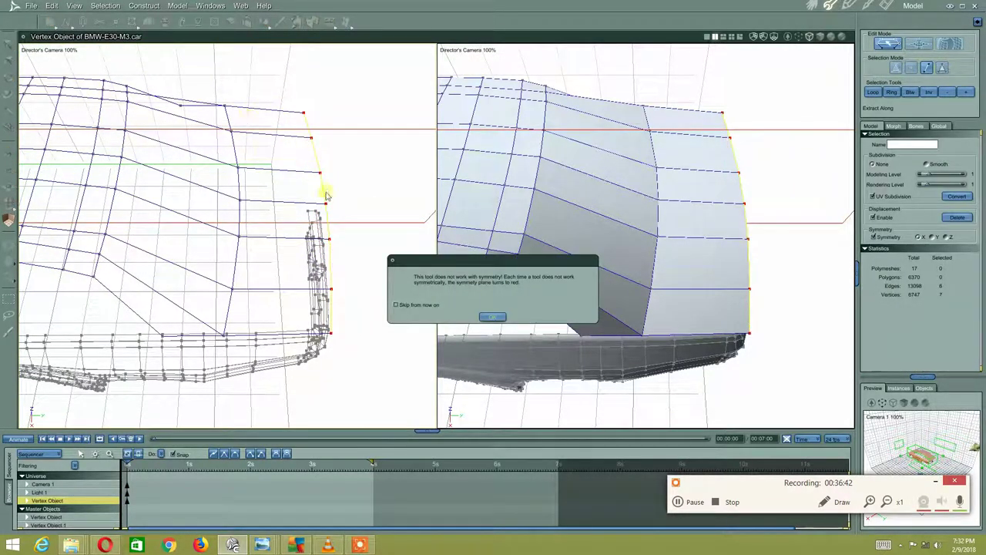
click(493, 316)
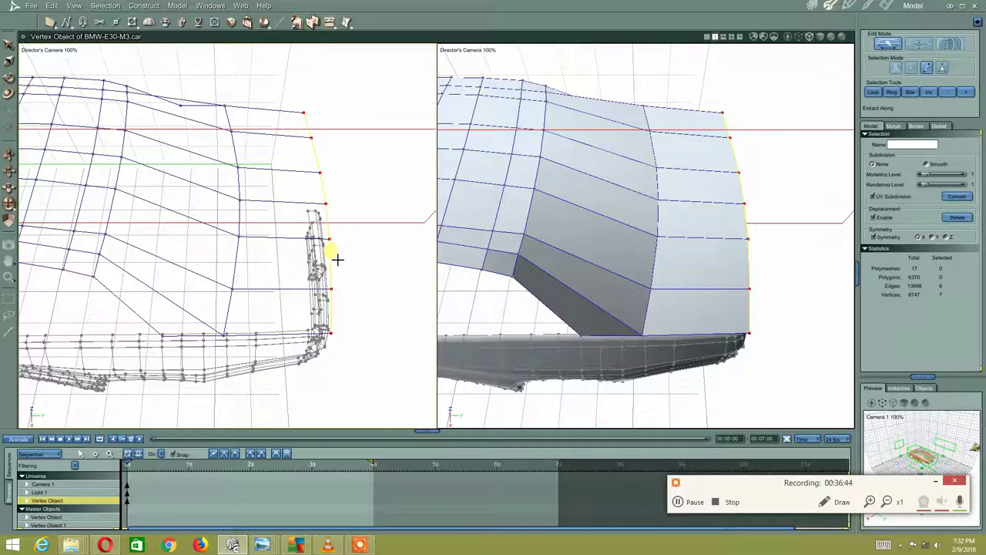
click(341, 283)
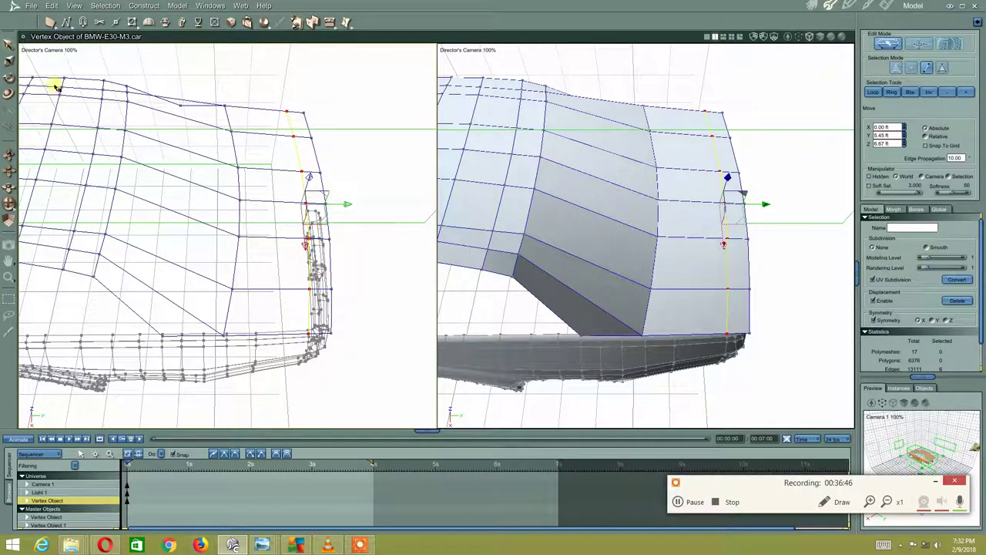
click(42, 54)
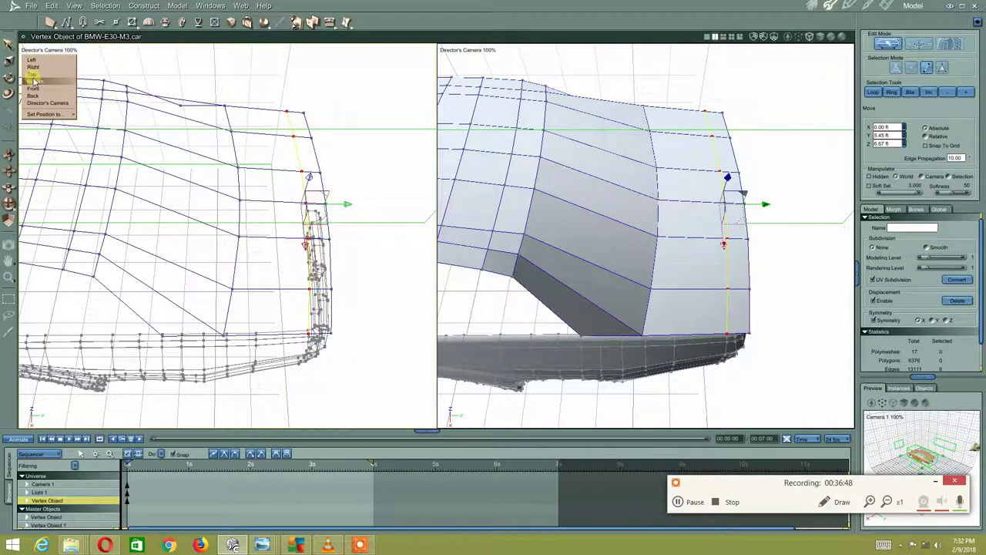
- Align the new edge loop to the top blueprint line and extract another vertical edge loop
click(35, 77)
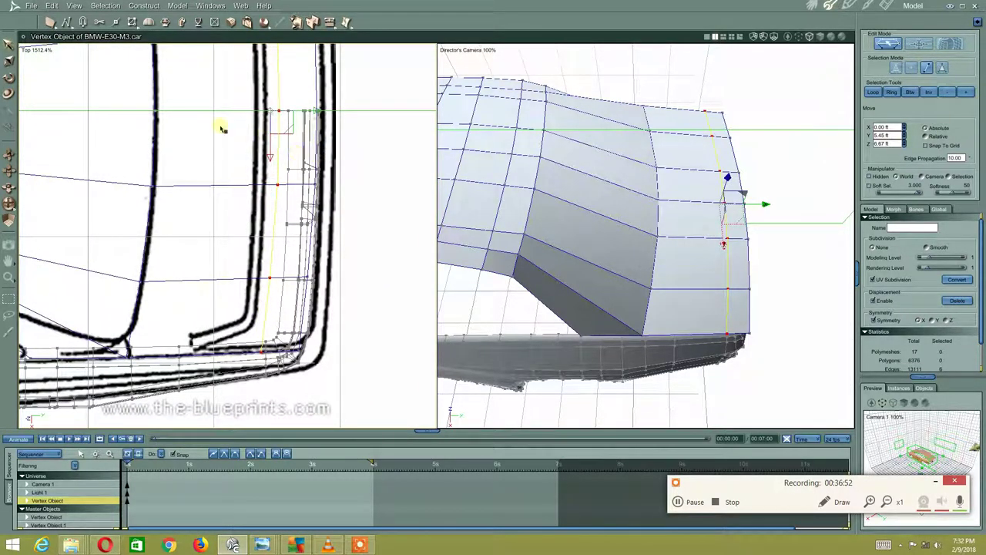
drag(317, 112, 323, 111)
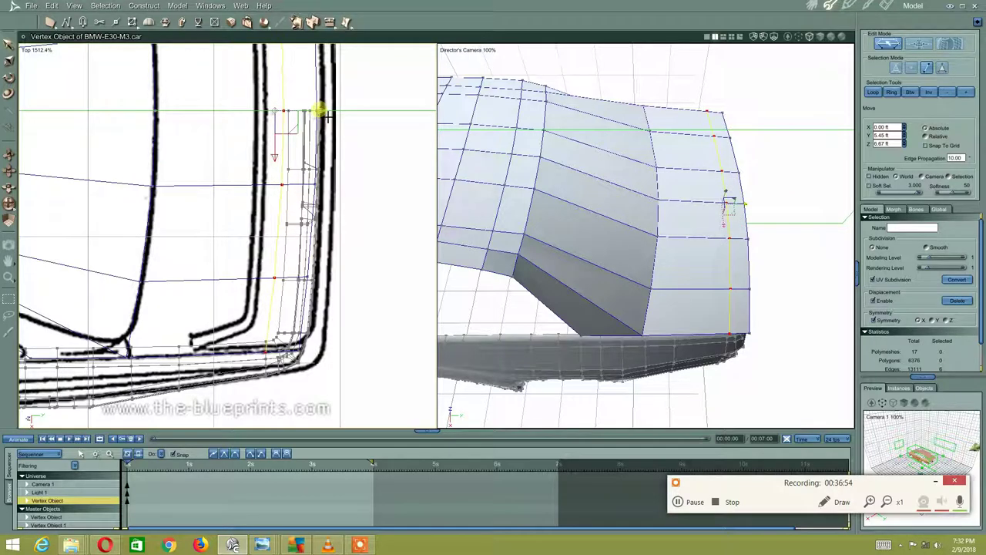
click(313, 22)
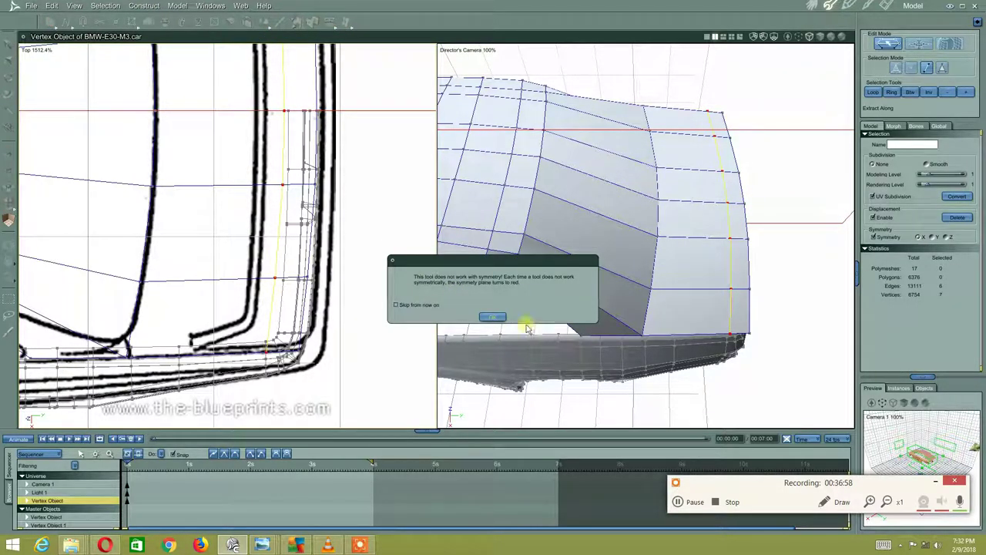
click(493, 316)
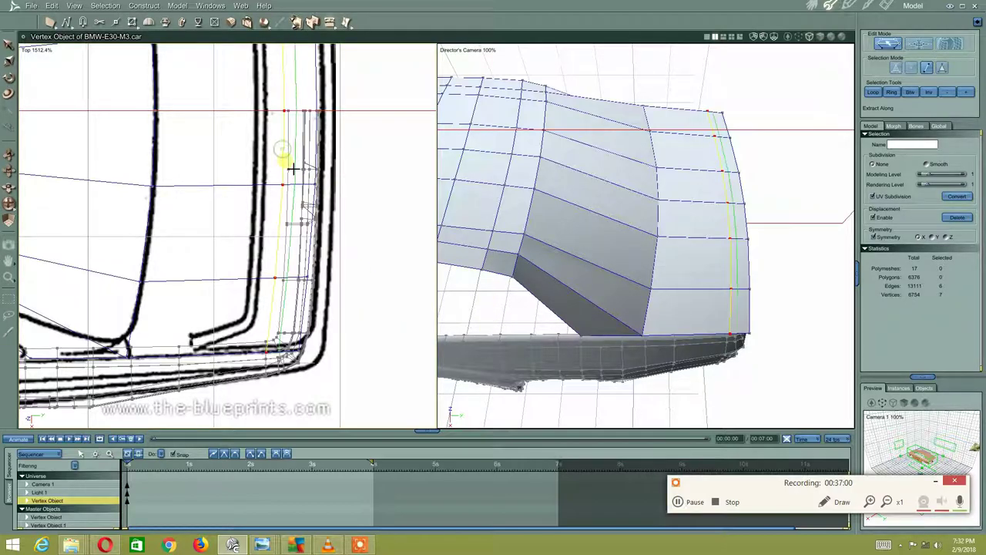
click(297, 208)
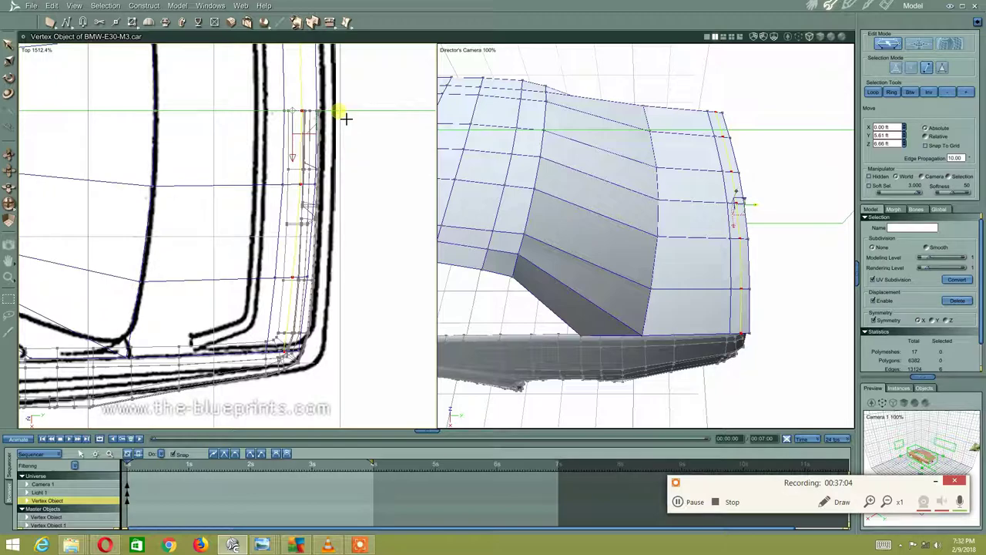
- Loop-select the corner edge and scale it flat sideways
right_click(299, 145)
click(287, 147)
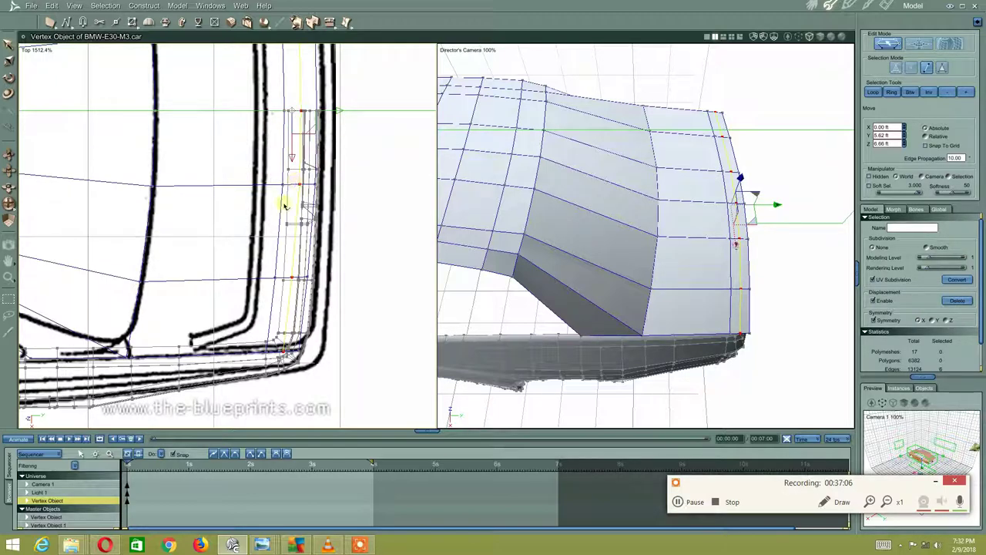
click(314, 166)
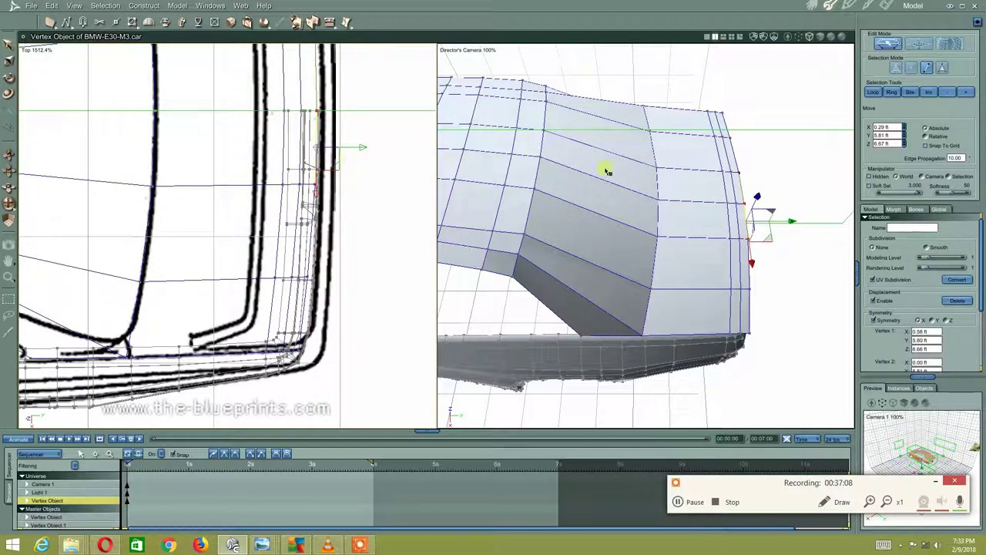
click(872, 93)
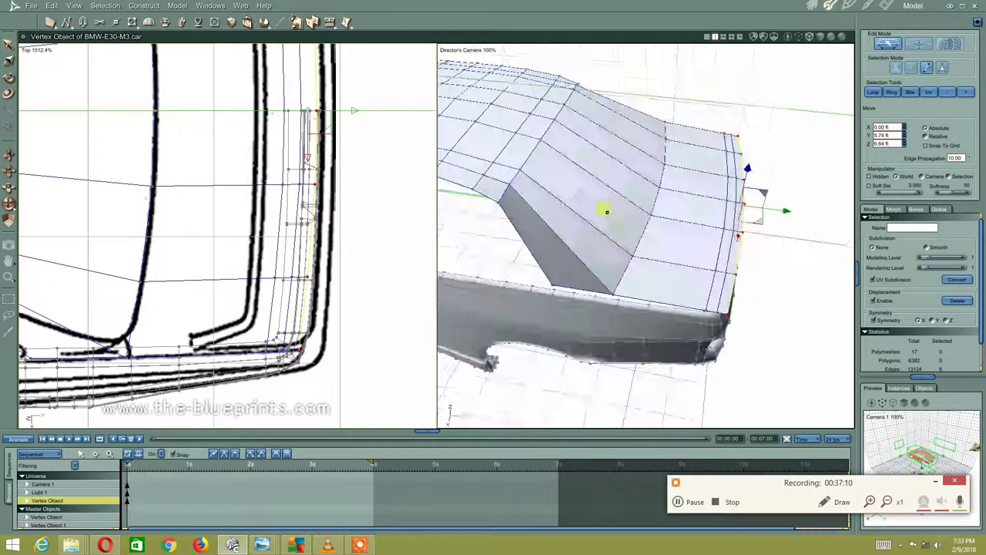
mouse_move(651, 141)
middle_down()
mouse_move(535, 172)
mouse_move(594, 187)
mouse_move(606, 223)
middle_up()
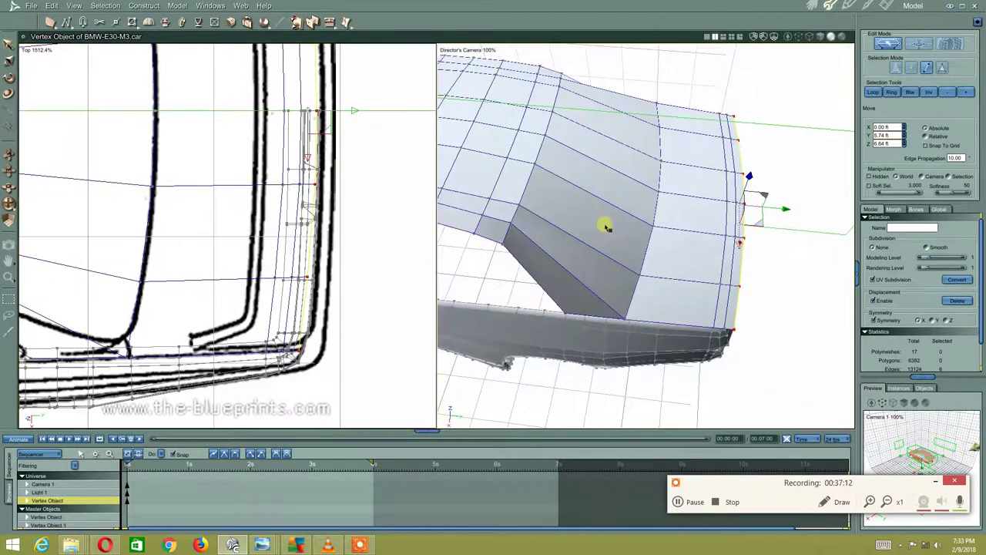
click(8, 63)
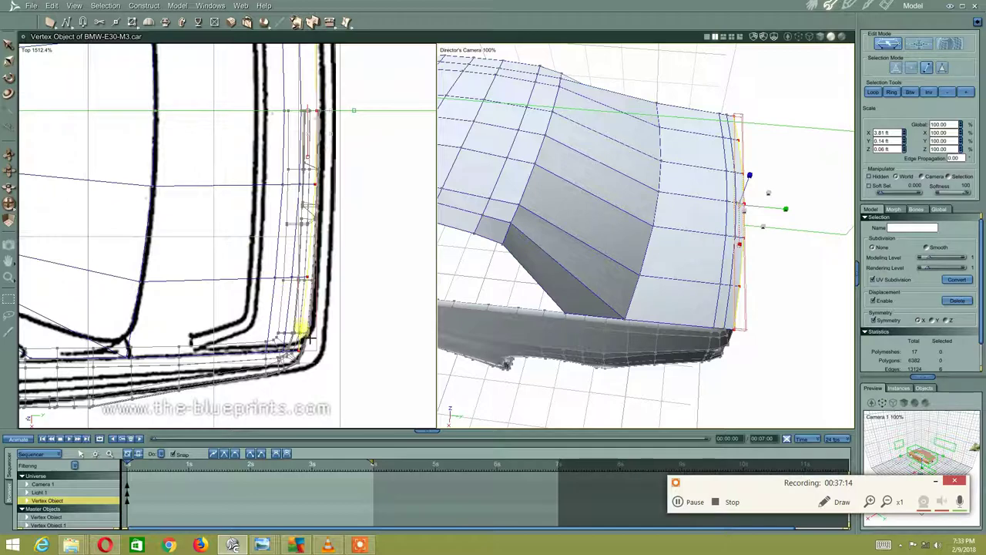
mouse_move(308, 351)
mouse_down()
mouse_move(321, 347)
mouse_move(283, 336)
mouse_up()
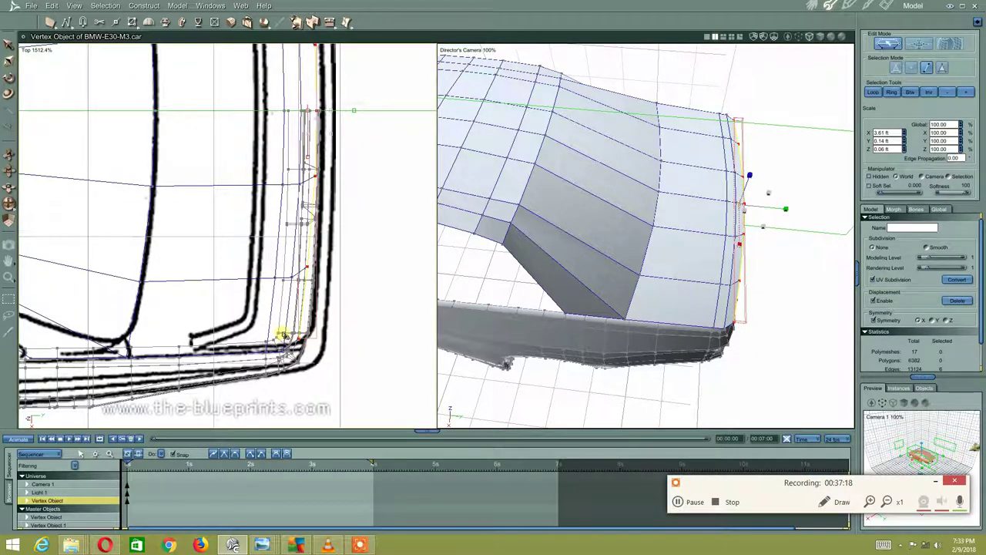
- Undo the extra loop selection and select the lower corner vertex with Move active
click(287, 328)
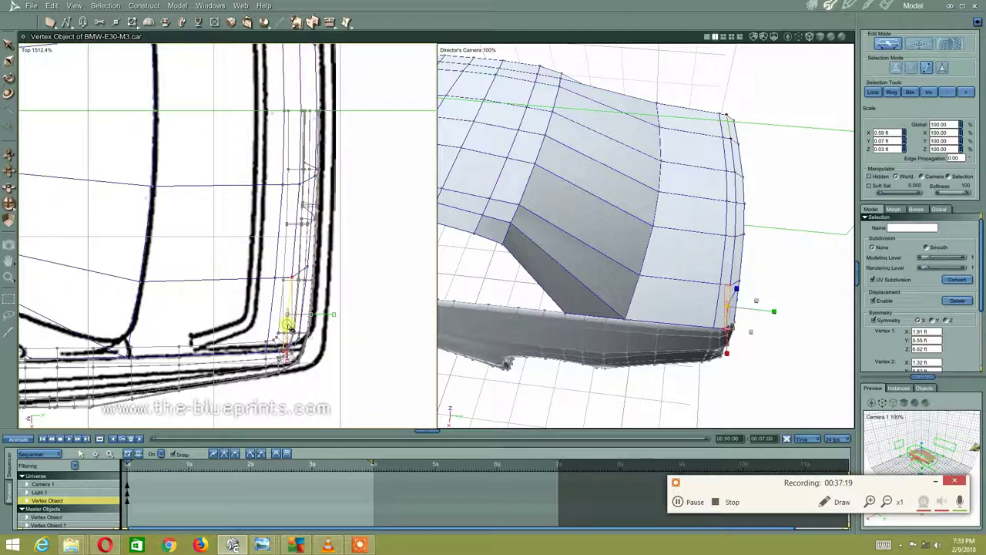
click(873, 92)
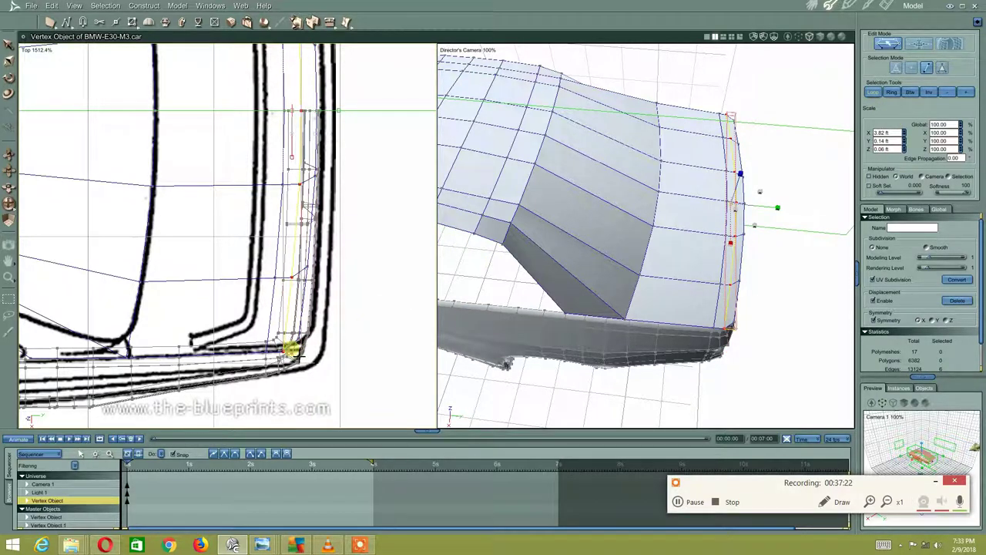
key(ctrl+z)
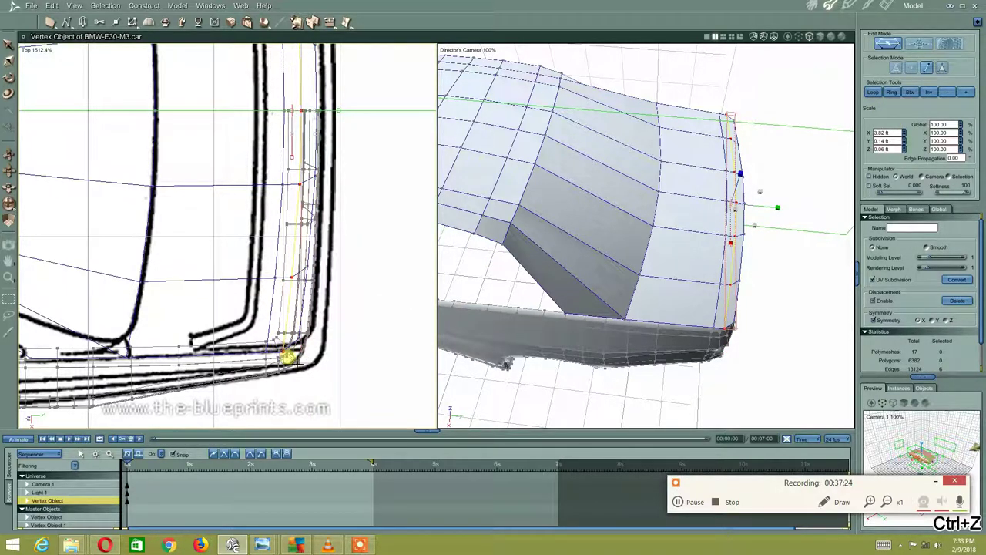
key(ctrl+z)
key(ctrl+z)
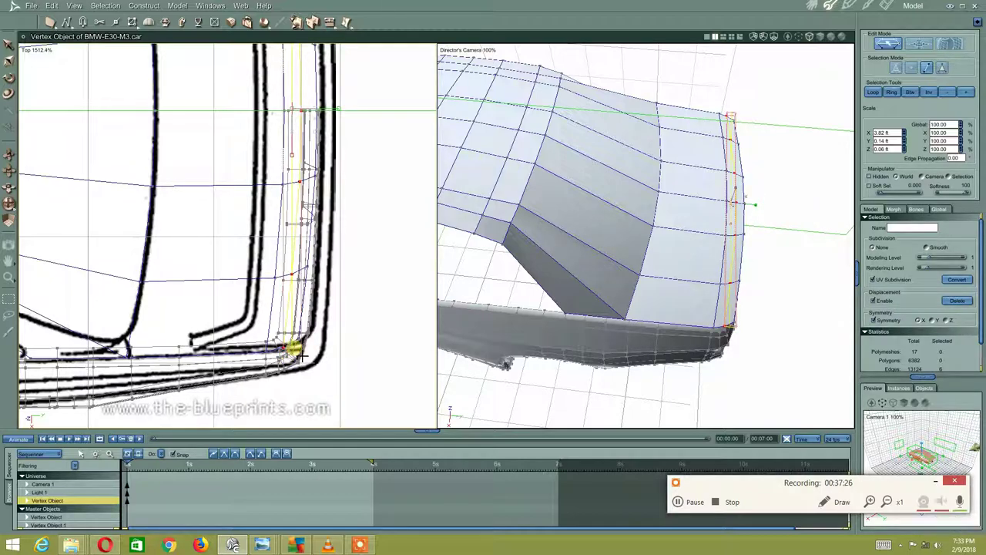
right_click(358, 286)
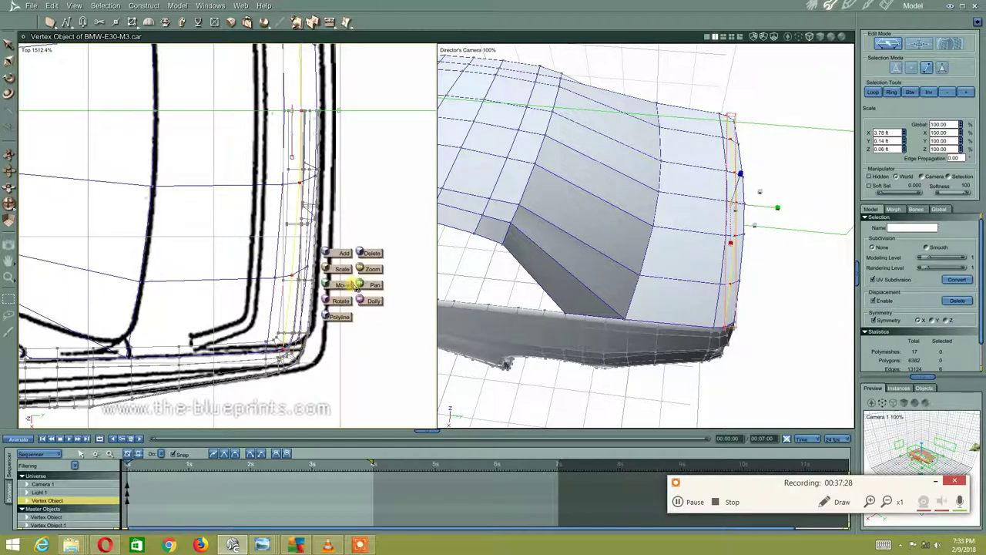
click(347, 288)
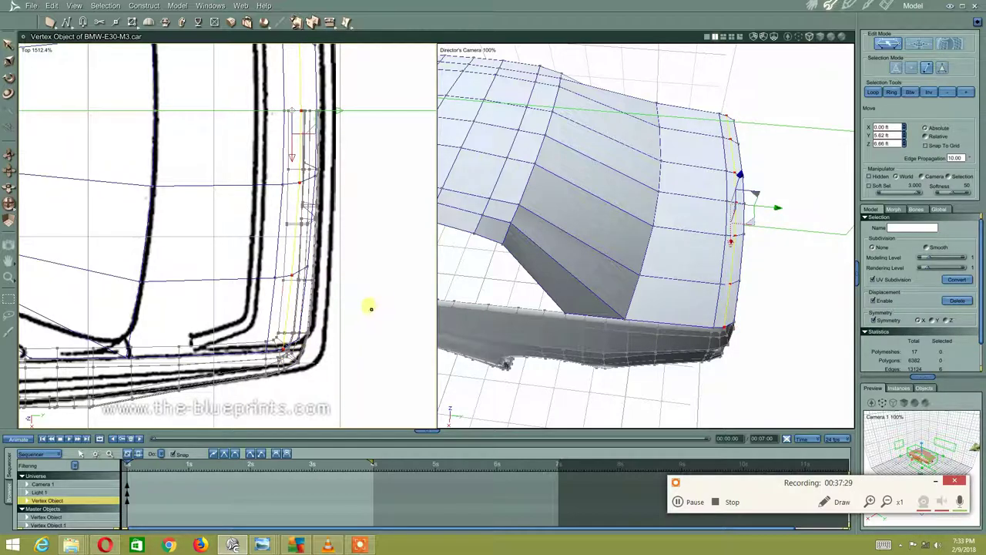
click(302, 319)
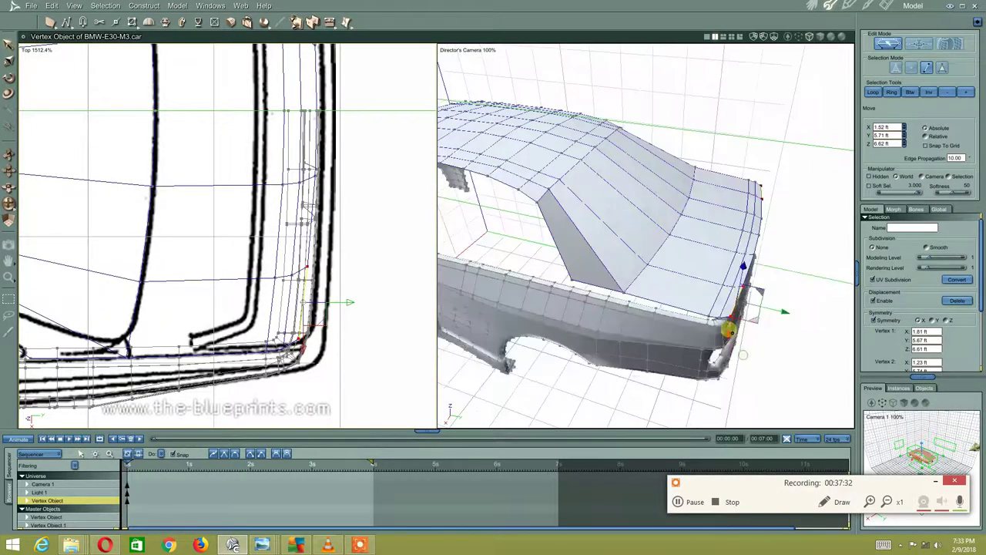
- Change the 2D viewport from Top to the Left side view of the car's rear
mouse_move(616, 341)
middle_down()
mouse_move(761, 281)
mouse_move(711, 286)
mouse_move(742, 313)
middle_up()
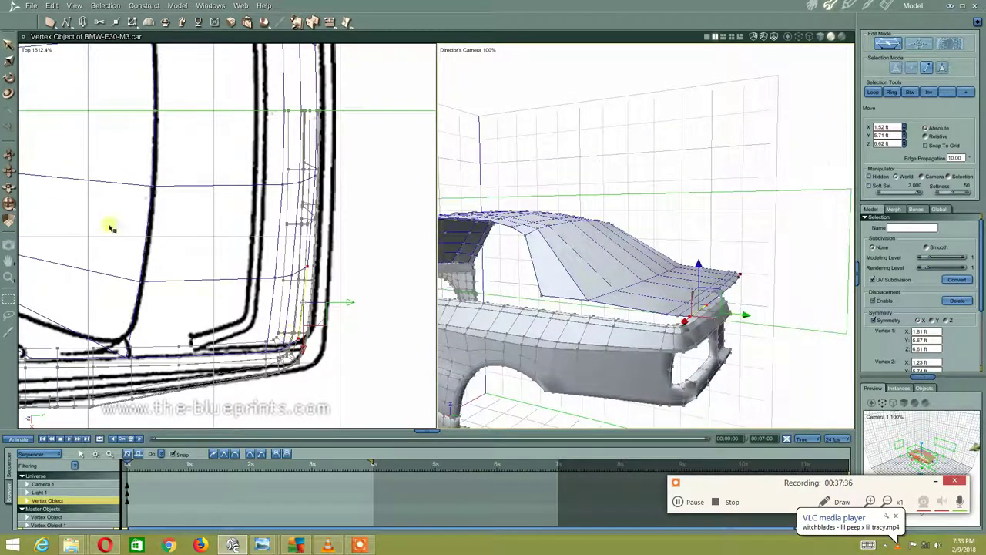
click(25, 50)
click(42, 74)
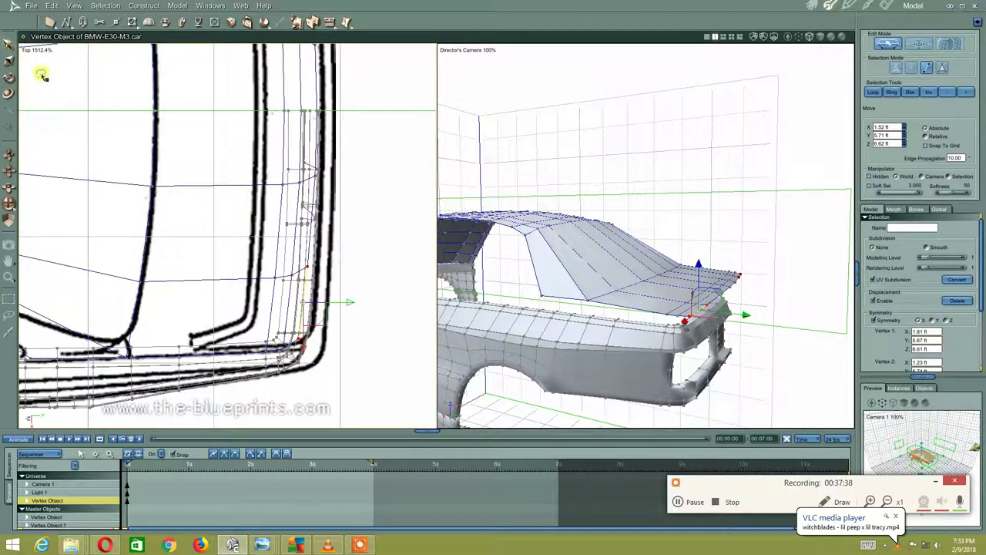
click(27, 51)
click(39, 59)
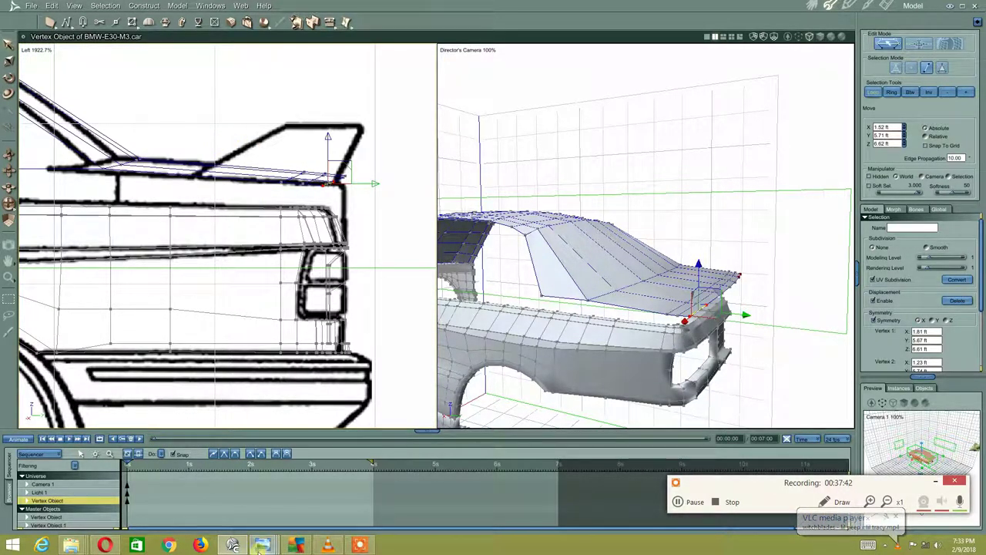
mouse_move(262, 545)
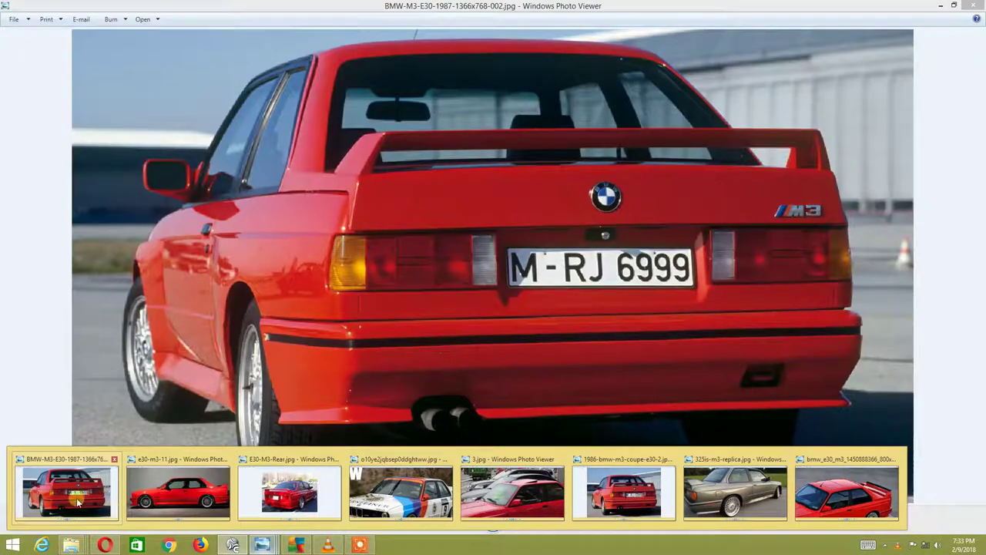
click(66, 490)
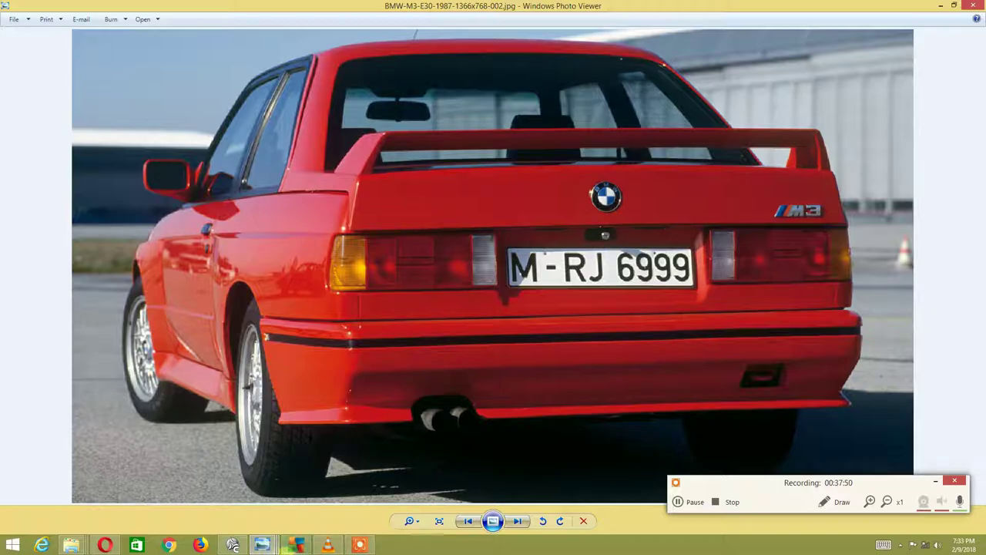
click(233, 545)
mouse_move(523, 299)
middle_down()
mouse_move(566, 308)
mouse_move(557, 328)
mouse_move(566, 297)
mouse_move(550, 308)
mouse_move(639, 316)
mouse_move(653, 352)
mouse_move(616, 353)
mouse_move(564, 302)
mouse_move(577, 275)
mouse_move(566, 264)
mouse_move(586, 270)
mouse_move(586, 249)
mouse_move(501, 361)
mouse_move(567, 353)
middle_up()
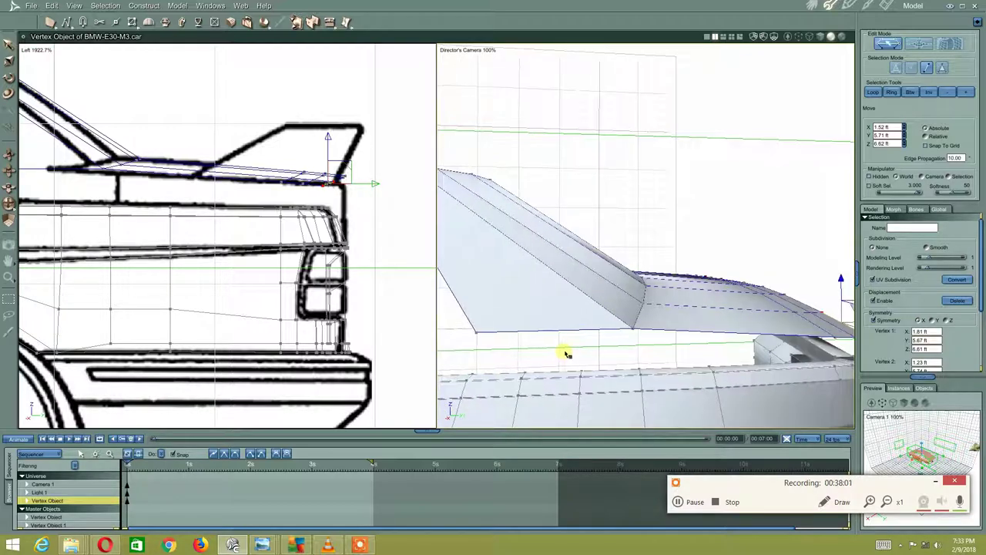
- Loop-select the trunk's lower edge and shift-add the rear corner edges
click(527, 337)
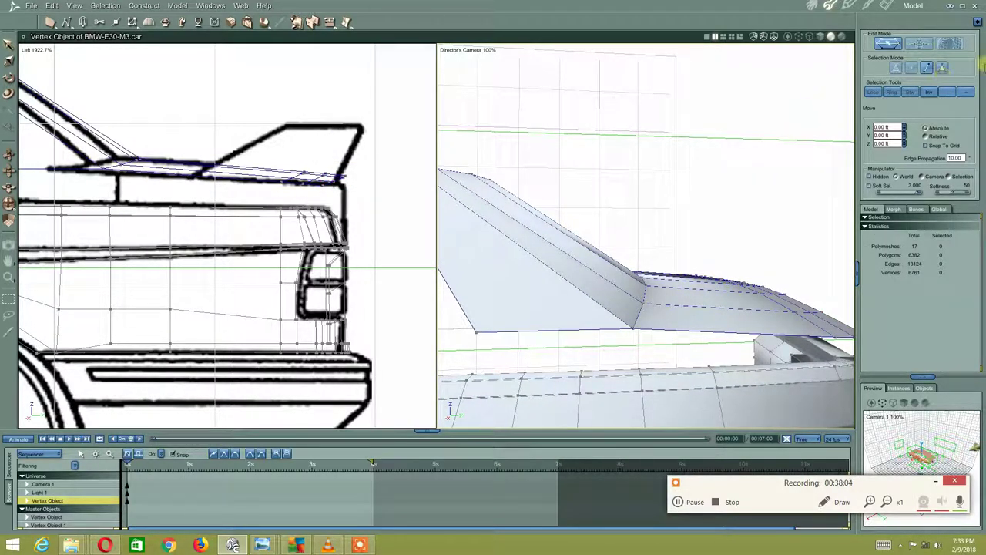
click(611, 330)
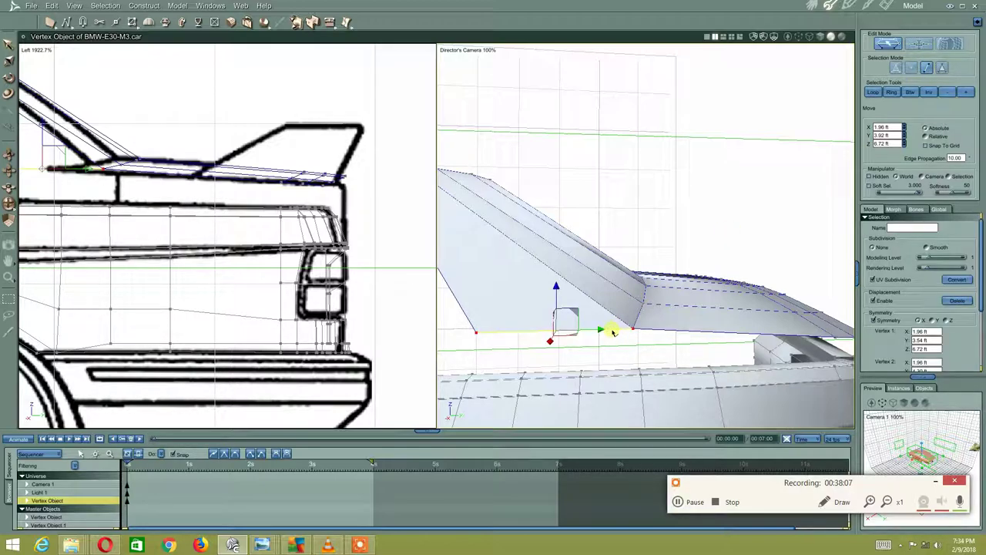
click(873, 92)
mouse_move(727, 279)
middle_down()
mouse_move(756, 272)
mouse_move(687, 267)
mouse_move(763, 280)
mouse_move(735, 286)
mouse_move(688, 328)
middle_up()
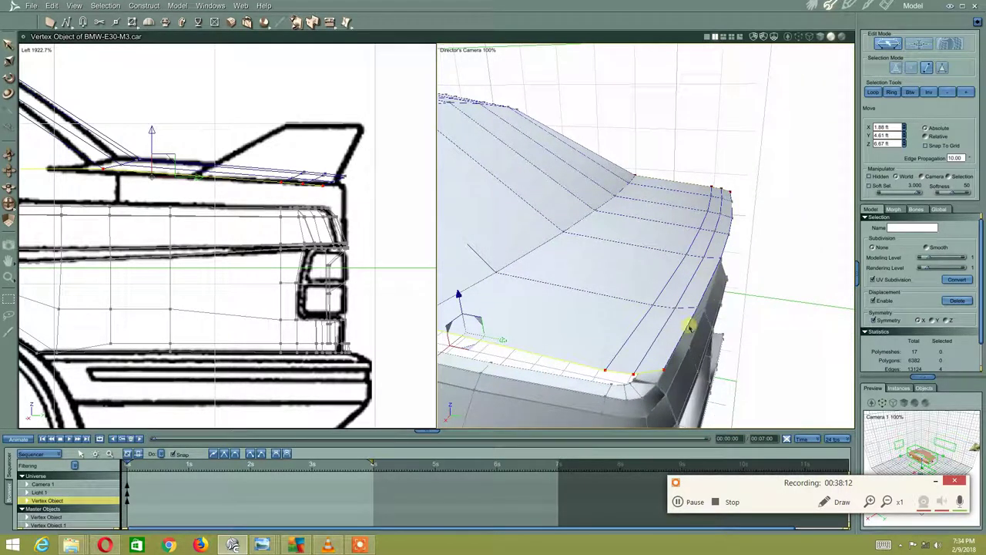
shift+click(695, 312)
shift+click(718, 269)
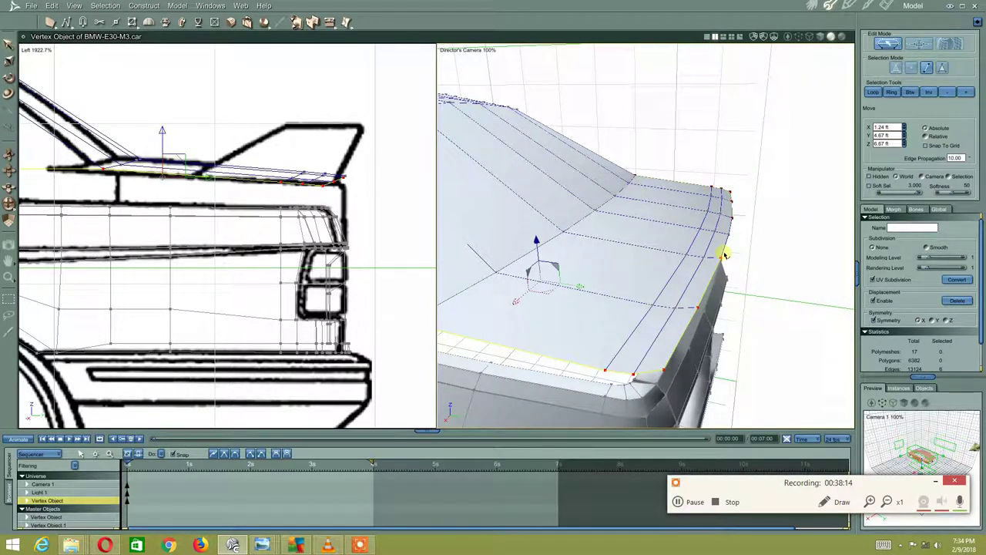
shift+click(722, 253)
mouse_move(652, 321)
middle_down()
mouse_move(560, 346)
mouse_move(639, 331)
mouse_move(660, 297)
mouse_move(664, 261)
mouse_move(641, 229)
mouse_move(669, 255)
middle_up()
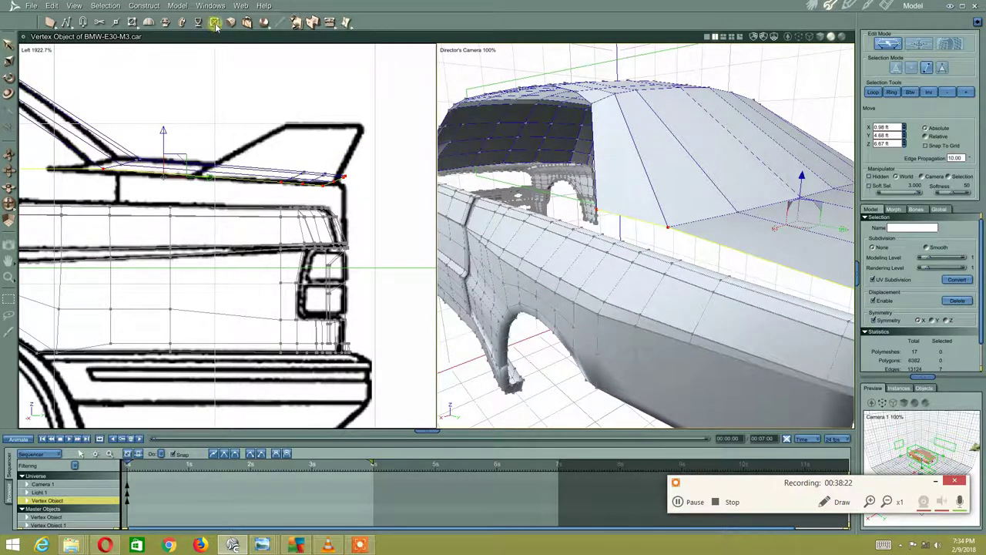
- Extrude the selected trunk edge loop into a new band of faces
click(164, 22)
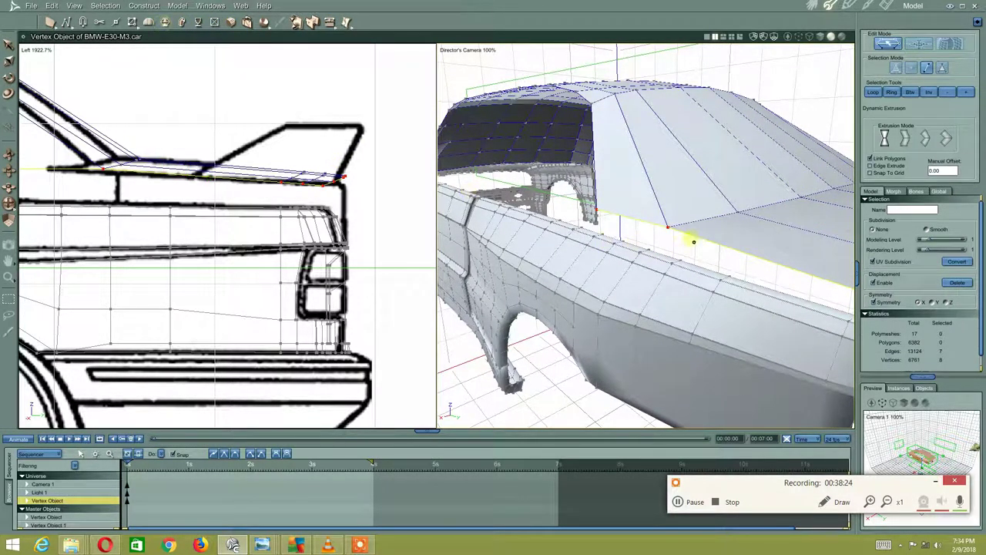
middle_drag(689, 238, 648, 218)
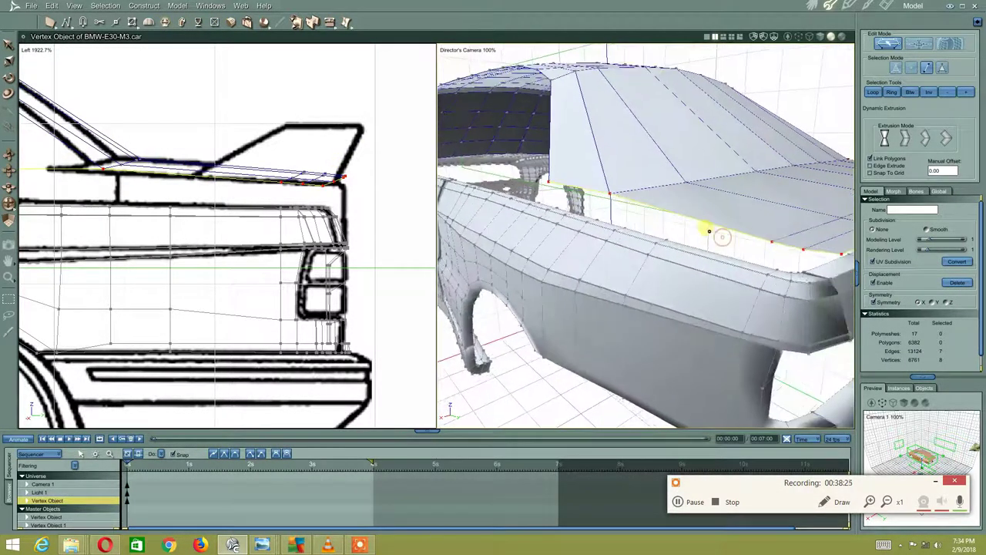
click(652, 215)
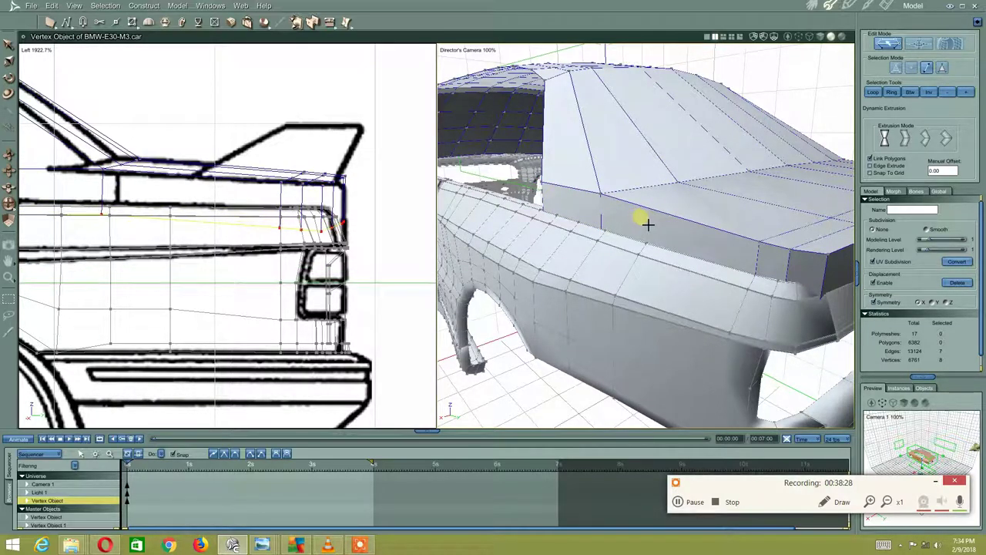
drag(653, 215, 646, 207)
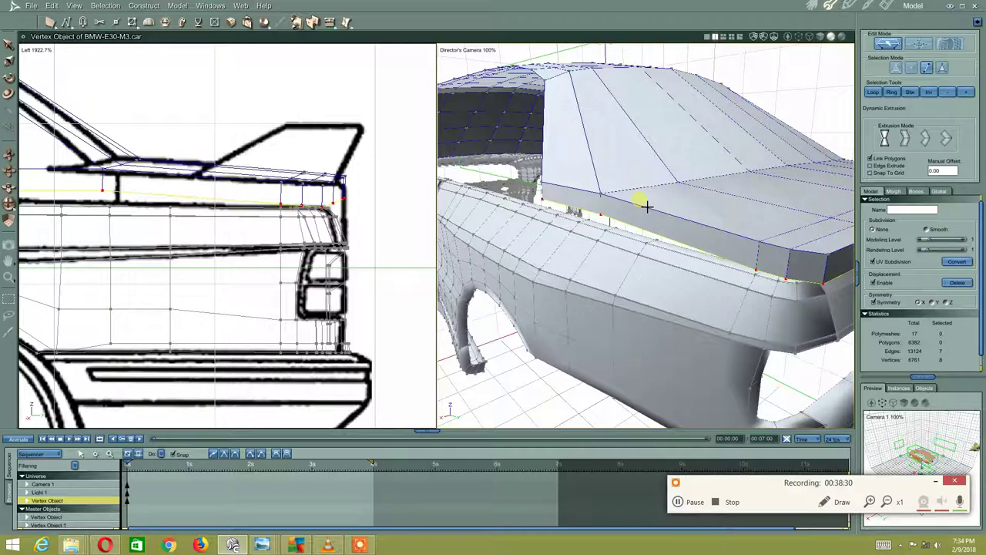
middle_drag(632, 241, 760, 139)
- Flatten the new loop with a Z scale of 0
right_click(698, 186)
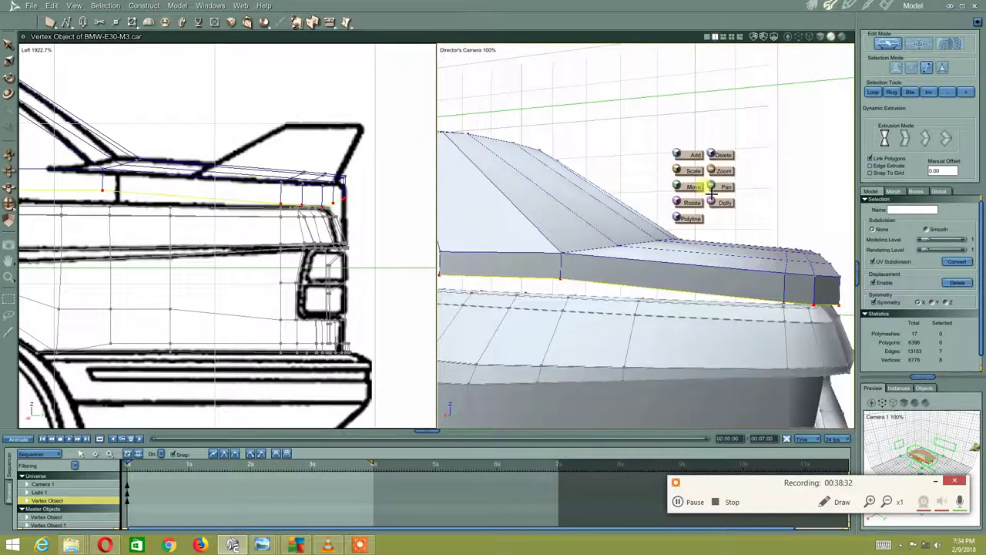
click(692, 170)
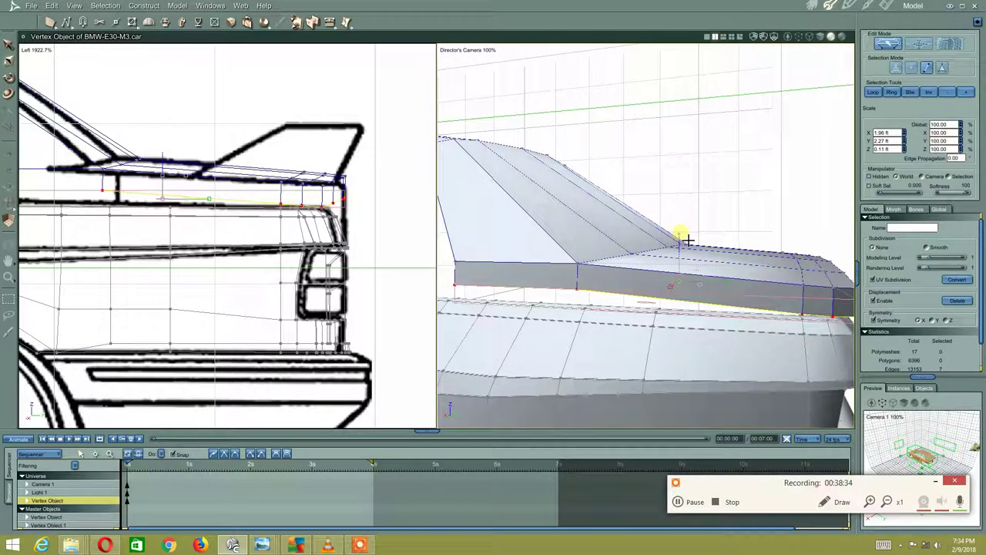
drag(686, 248, 685, 282)
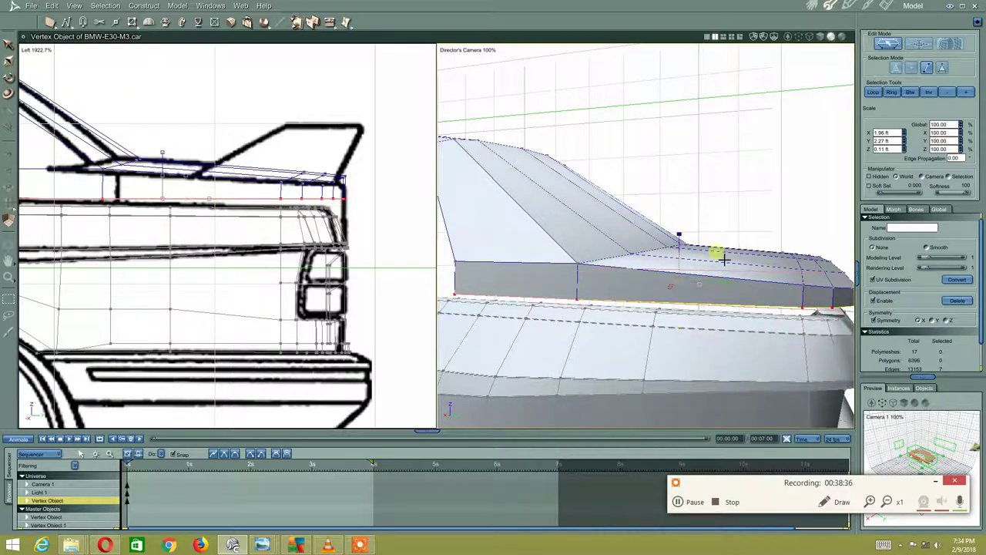
click(898, 149)
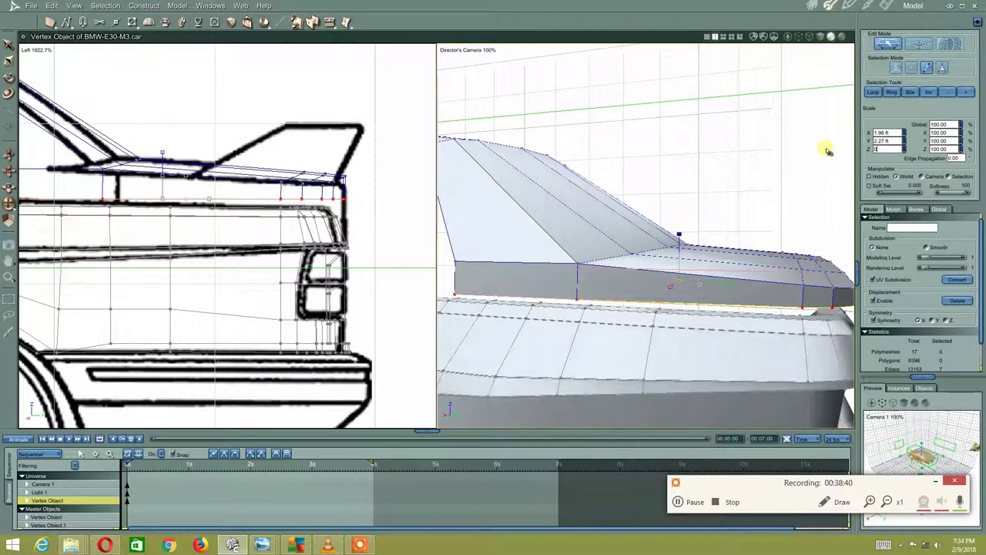
- Move the flattened loop down to form the rear lip
right_click(656, 185)
click(663, 166)
middle_drag(720, 228, 690, 229)
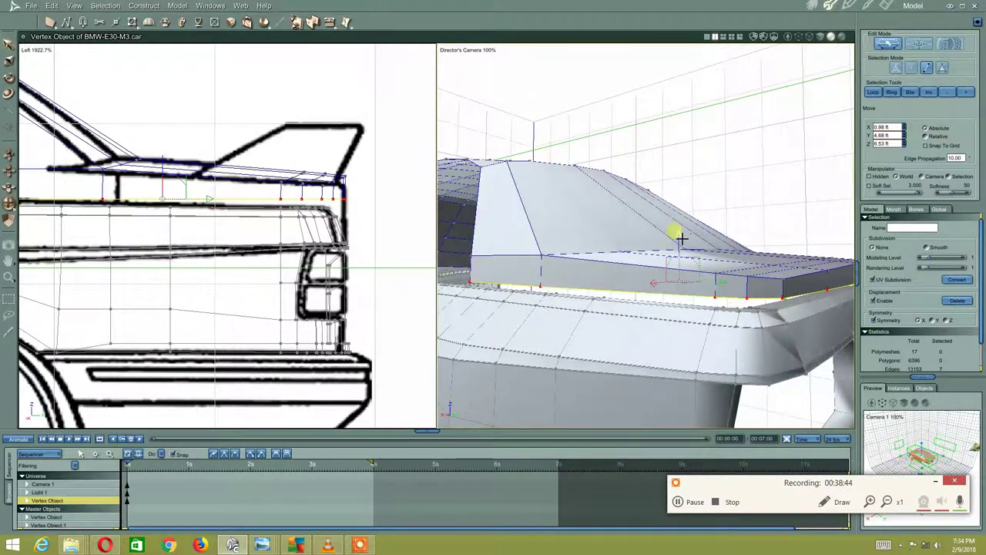
drag(682, 242, 669, 247)
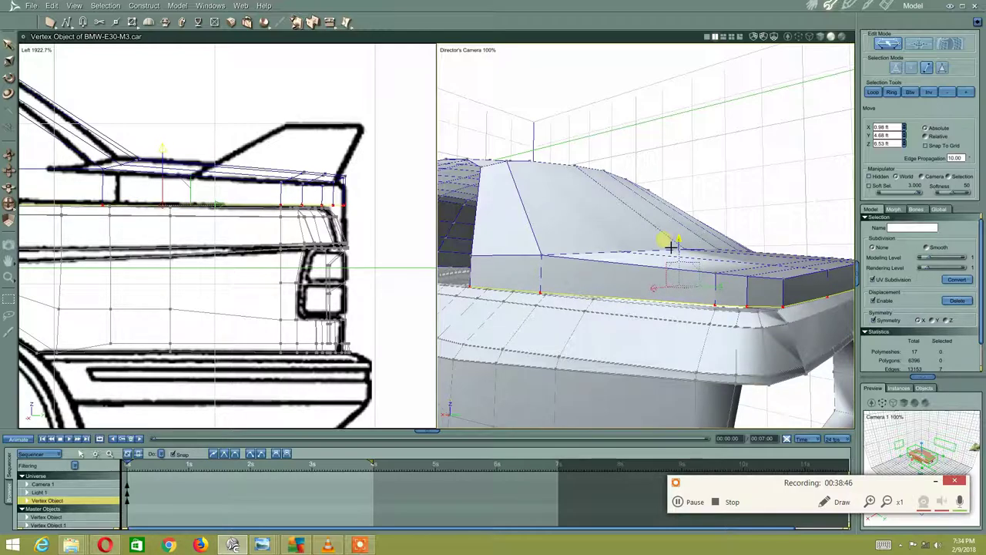
middle_drag(774, 193, 776, 222)
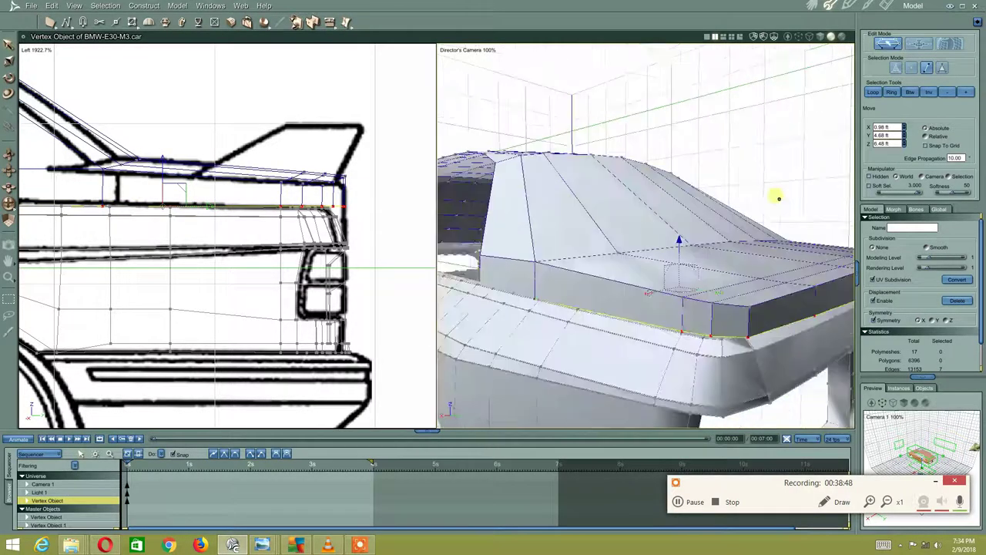
- Loop-select the edges around the trunk's rear corner
mouse_move(683, 241)
middle_down()
mouse_move(655, 228)
mouse_move(662, 223)
mouse_move(616, 159)
mouse_move(616, 177)
middle_up()
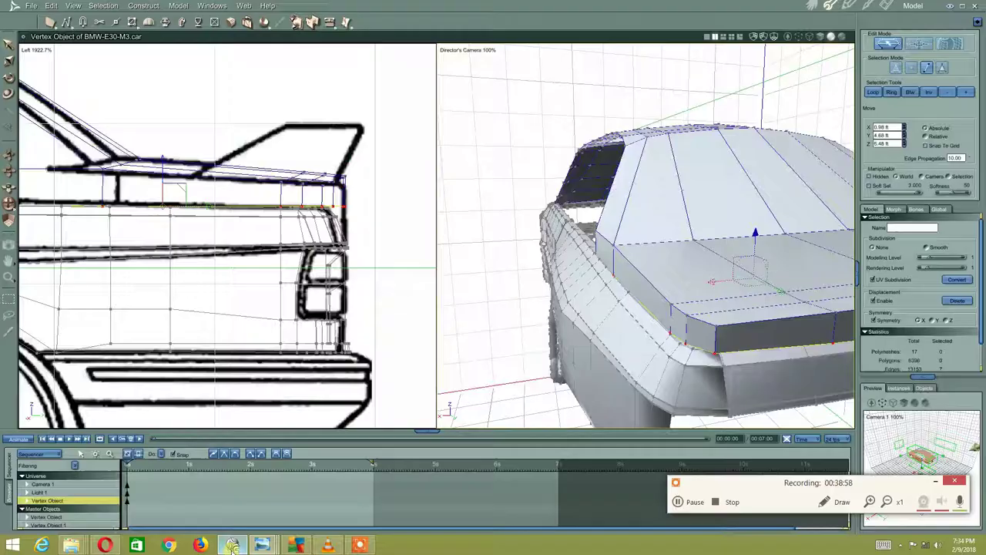
mouse_move(663, 301)
middle_down()
mouse_move(686, 310)
mouse_move(647, 278)
middle_up()
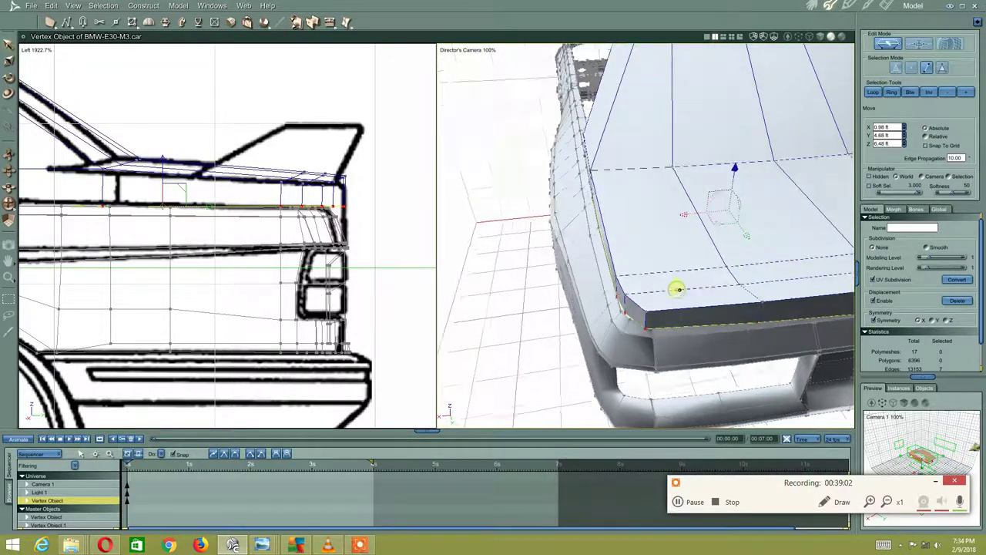
right_click(636, 238)
click(503, 301)
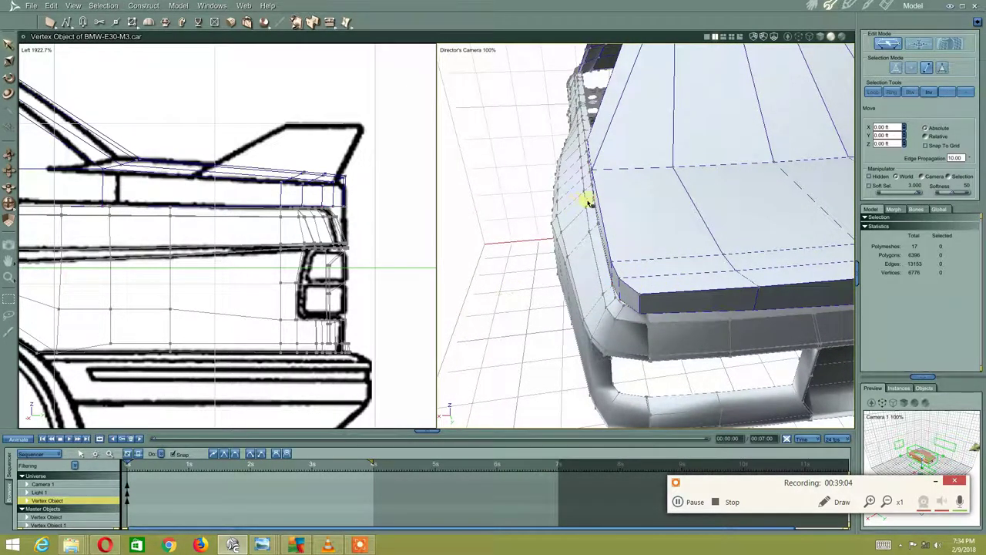
click(597, 199)
middle_drag(594, 247, 630, 245)
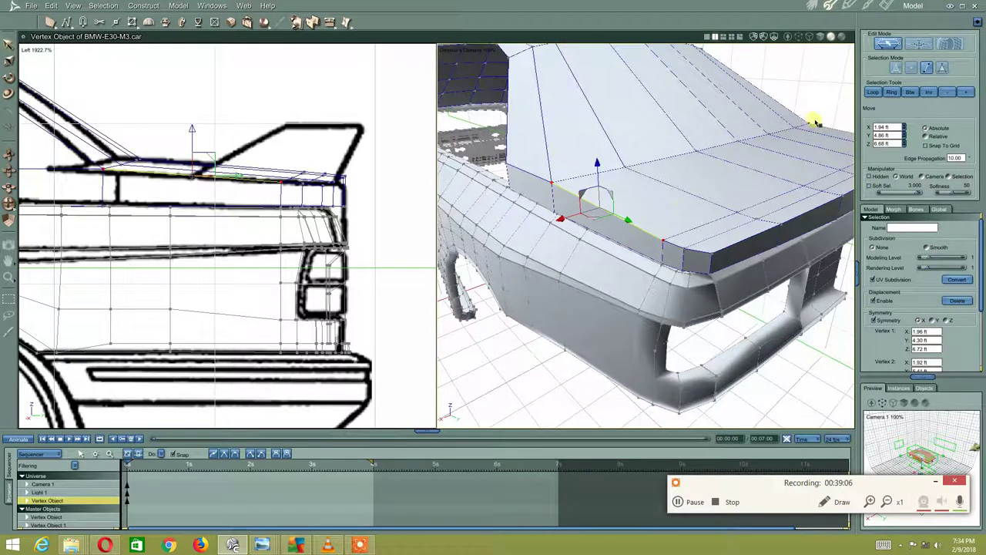
click(872, 92)
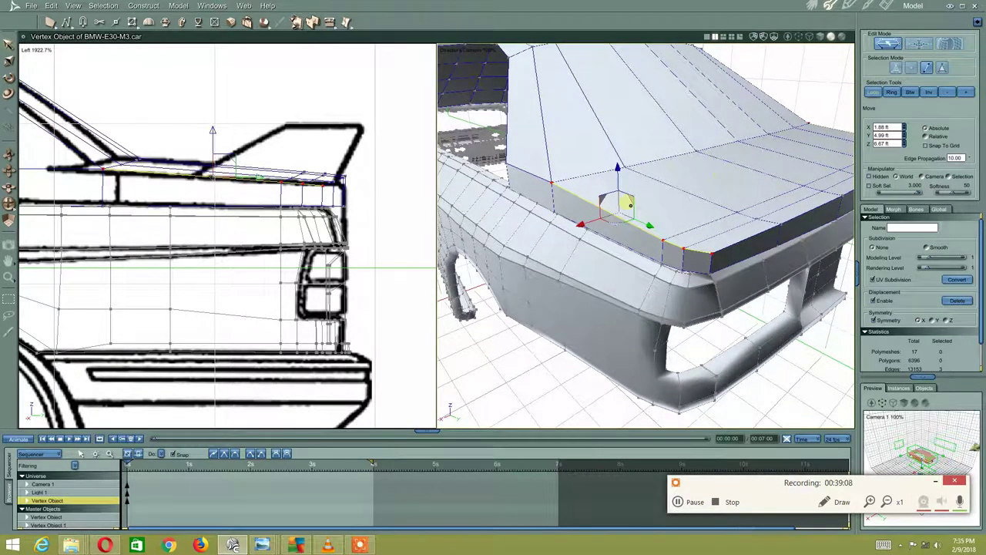
- Shift the trunk corner edge outward so its vertex sits at X 1.80, Y 4.61, Z 0.67 ft
middle_drag(630, 204, 614, 204)
click(571, 168)
mouse_move(568, 165)
middle_down()
mouse_move(676, 161)
mouse_move(667, 160)
middle_up()
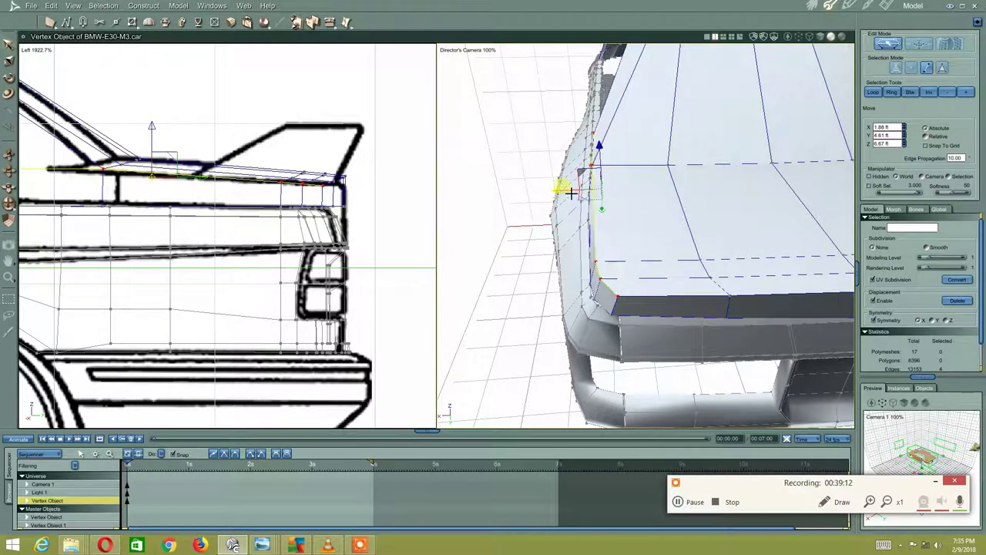
drag(563, 197, 576, 191)
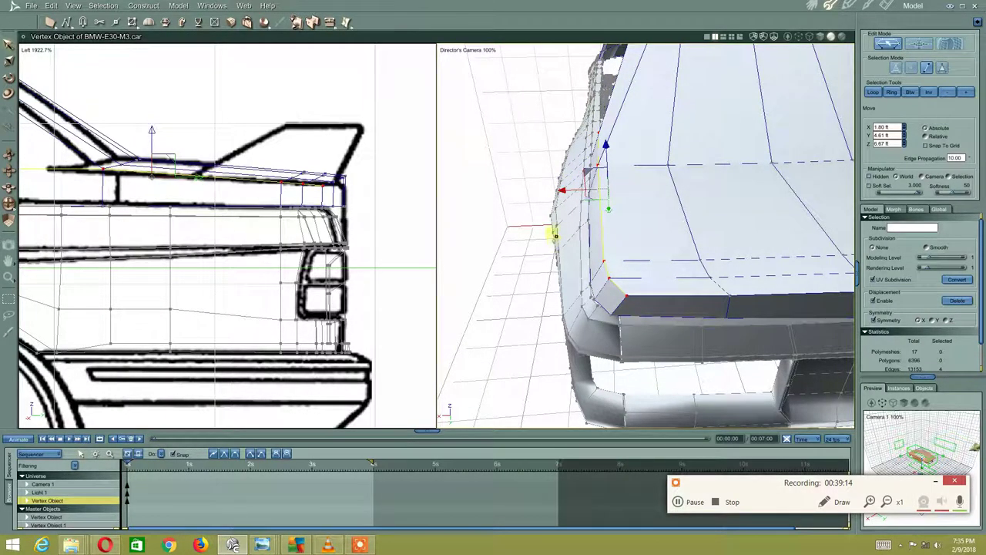
mouse_move(554, 235)
middle_down()
mouse_move(557, 216)
mouse_move(577, 216)
mouse_move(559, 228)
middle_up()
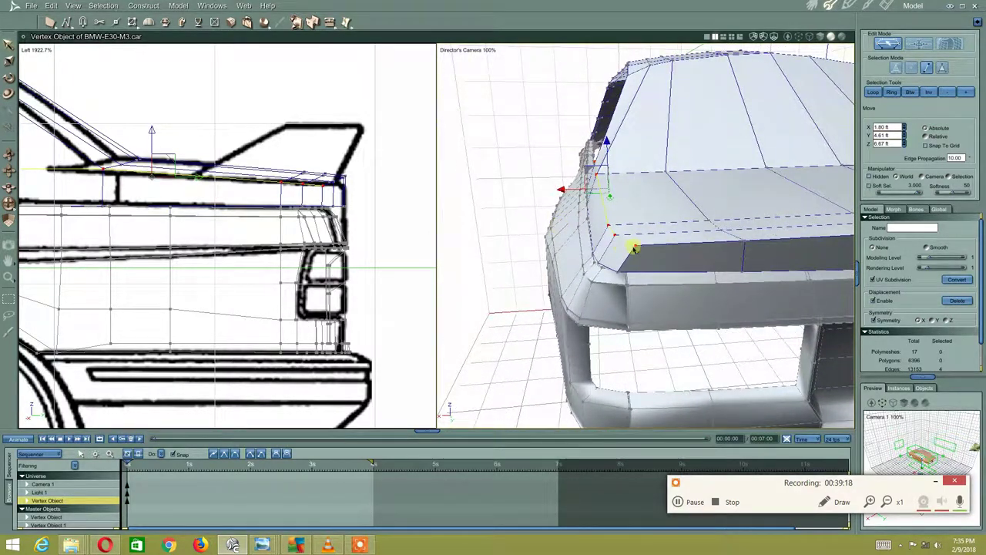
mouse_move(616, 246)
middle_down()
mouse_move(548, 271)
mouse_move(550, 297)
middle_up()
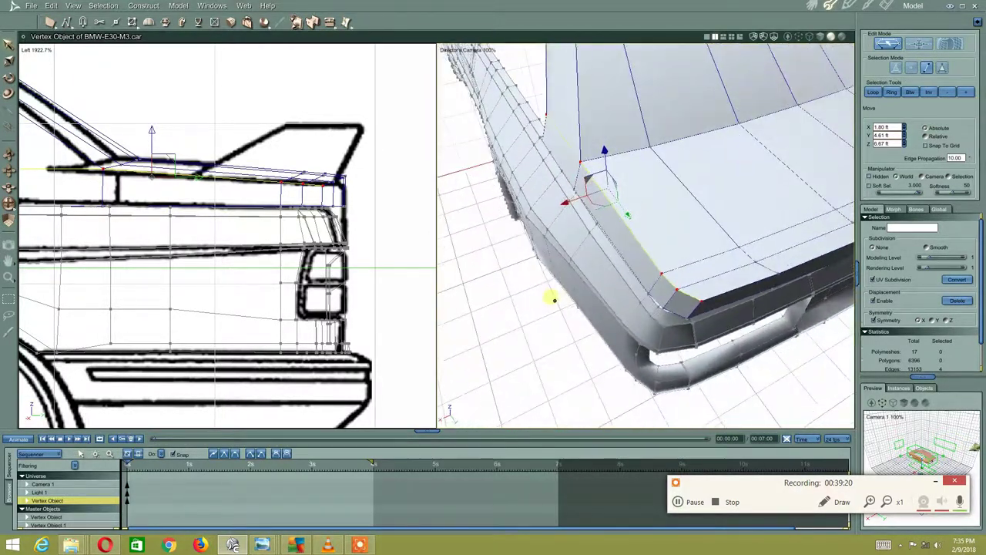
- Select the trunk lip's corner vertex and nudge it slightly inward
click(550, 337)
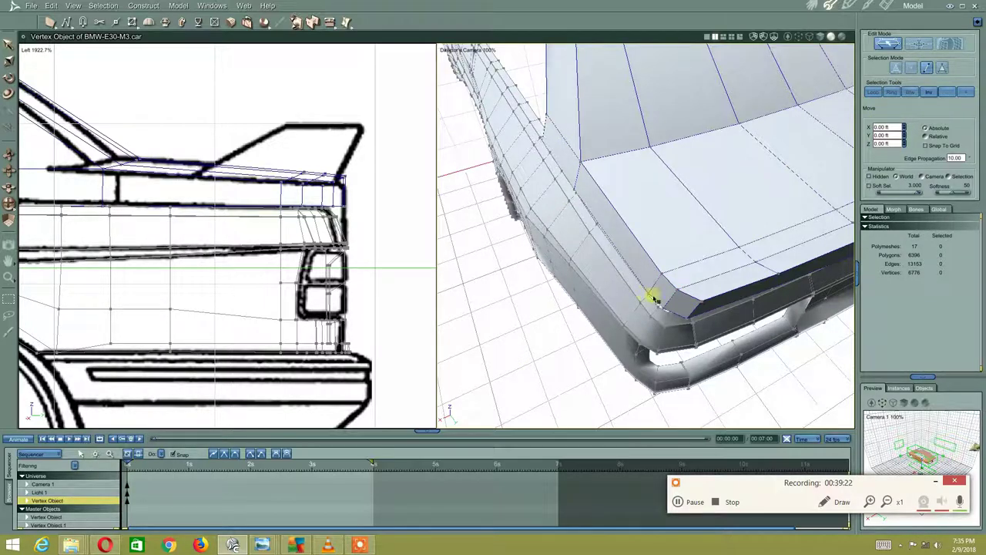
click(681, 293)
drag(665, 279, 654, 326)
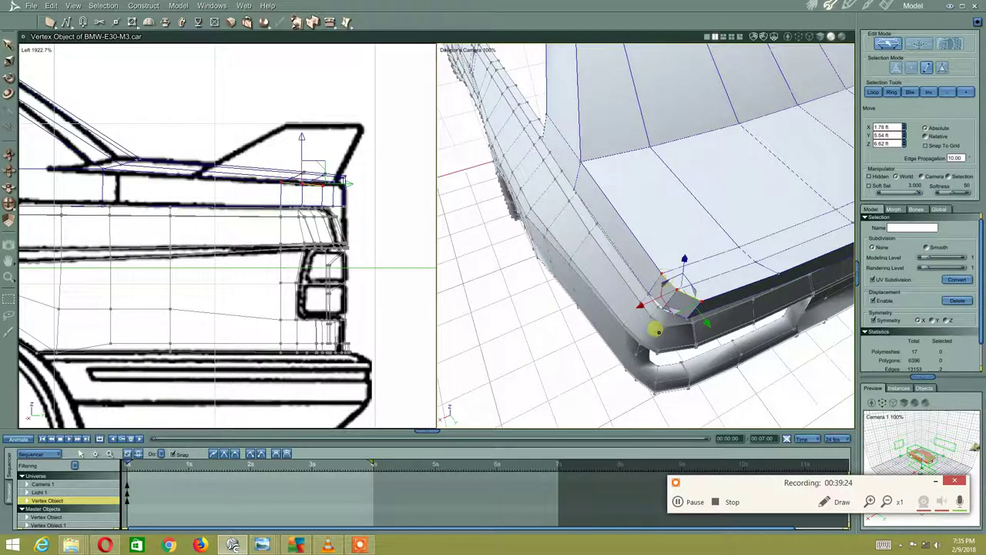
mouse_move(654, 325)
middle_down()
mouse_move(632, 288)
mouse_move(644, 294)
middle_up()
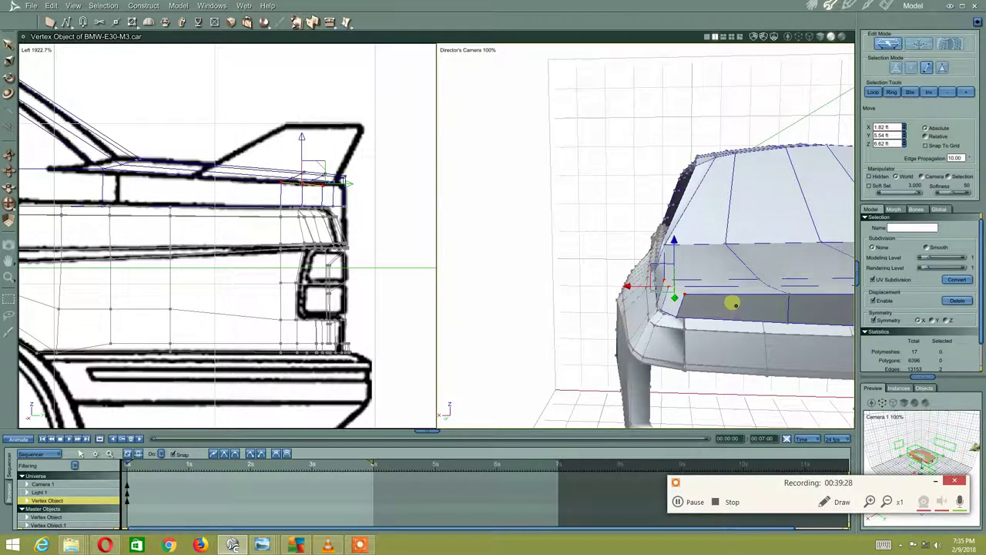
mouse_move(735, 304)
middle_down()
mouse_move(654, 273)
mouse_move(625, 275)
mouse_move(689, 269)
mouse_move(786, 284)
middle_up()
- Move the trunk lip edge down and outward to Y 5.82, Z 0.35 ft along the blueprint
click(713, 243)
mouse_move(800, 271)
mouse_down()
mouse_move(624, 274)
mouse_move(513, 293)
mouse_up()
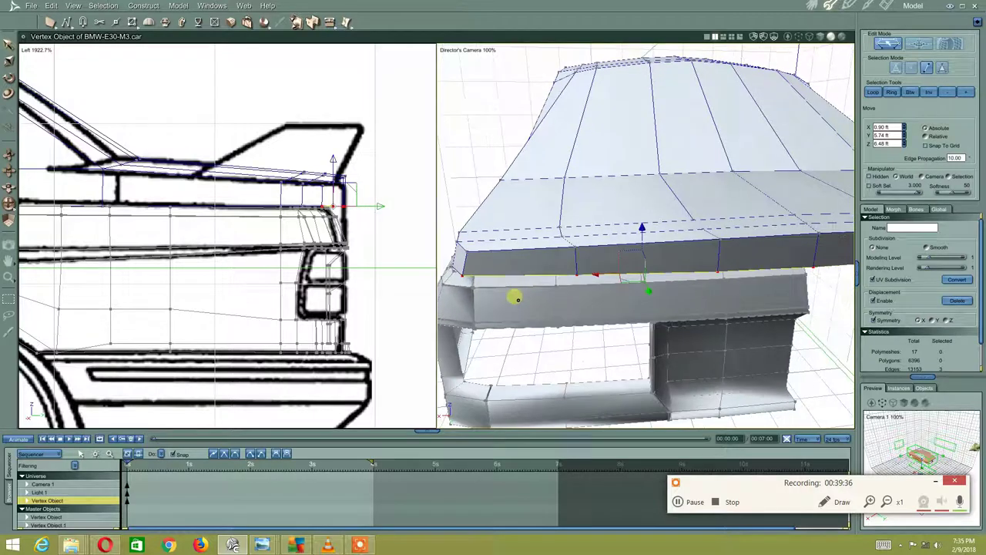
mouse_move(513, 293)
middle_down()
mouse_move(599, 267)
mouse_move(628, 235)
mouse_move(673, 238)
middle_up()
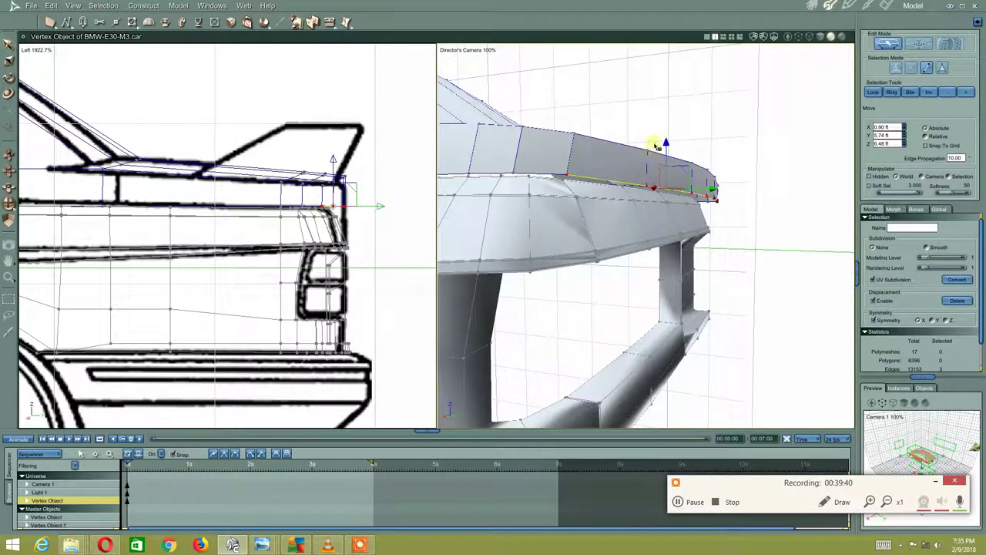
mouse_move(674, 146)
mouse_down()
mouse_move(663, 146)
mouse_move(641, 200)
mouse_up()
middle_drag(641, 200, 651, 215)
drag(722, 221, 731, 218)
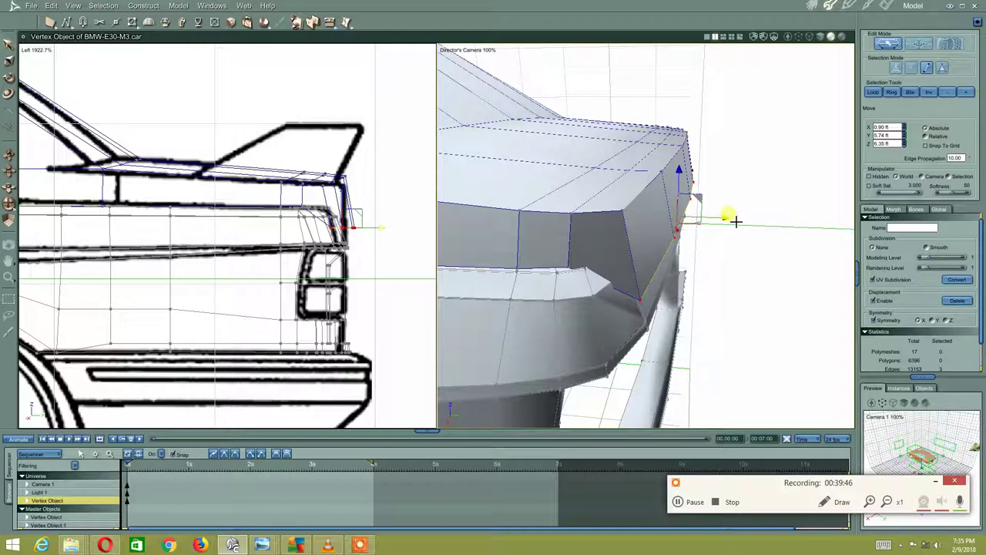
mouse_move(611, 289)
middle_down()
mouse_move(595, 280)
mouse_move(604, 273)
mouse_move(616, 287)
middle_up()
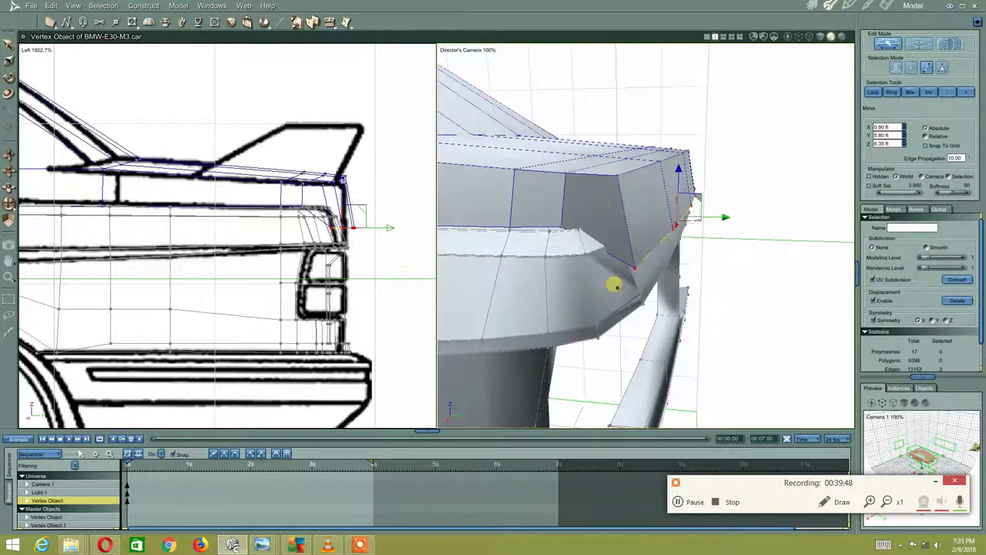
drag(729, 225, 732, 226)
mouse_move(733, 226)
middle_down()
mouse_move(614, 275)
mouse_move(614, 259)
mouse_move(623, 255)
mouse_move(605, 267)
mouse_move(606, 314)
middle_up()
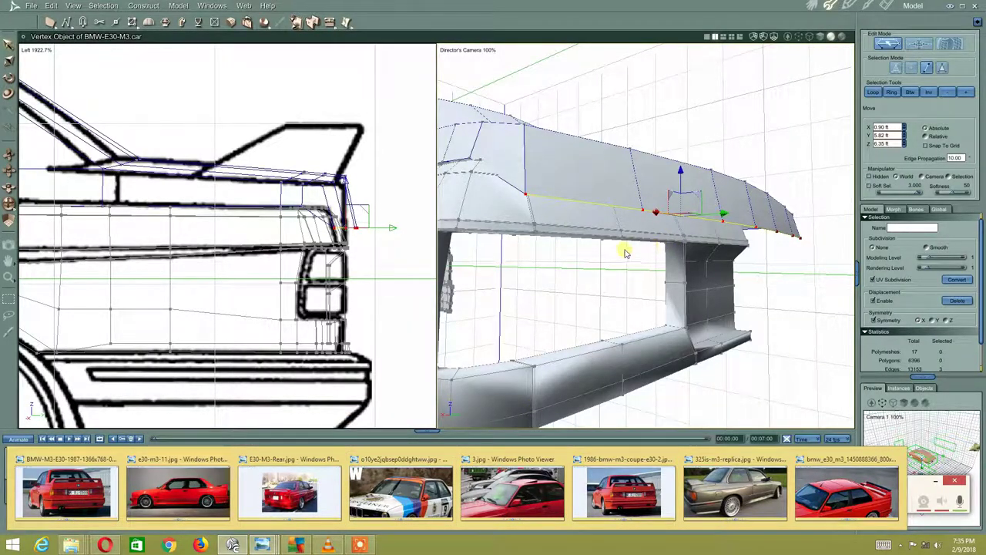
- Pull the selected lip-end vertices down and slightly outward
middle_drag(625, 253, 675, 182)
drag(685, 176, 672, 195)
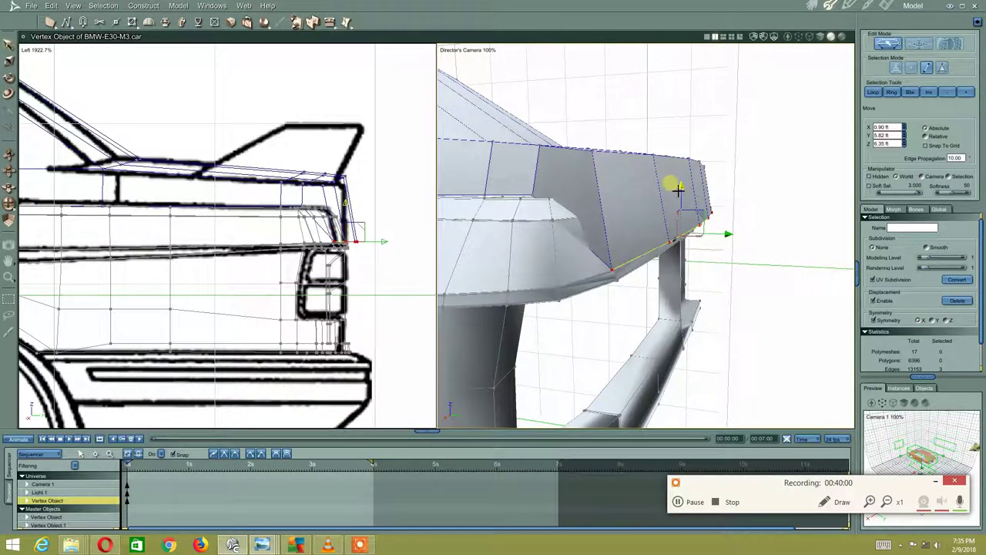
mouse_move(678, 214)
middle_down()
mouse_move(663, 203)
mouse_move(715, 223)
middle_up()
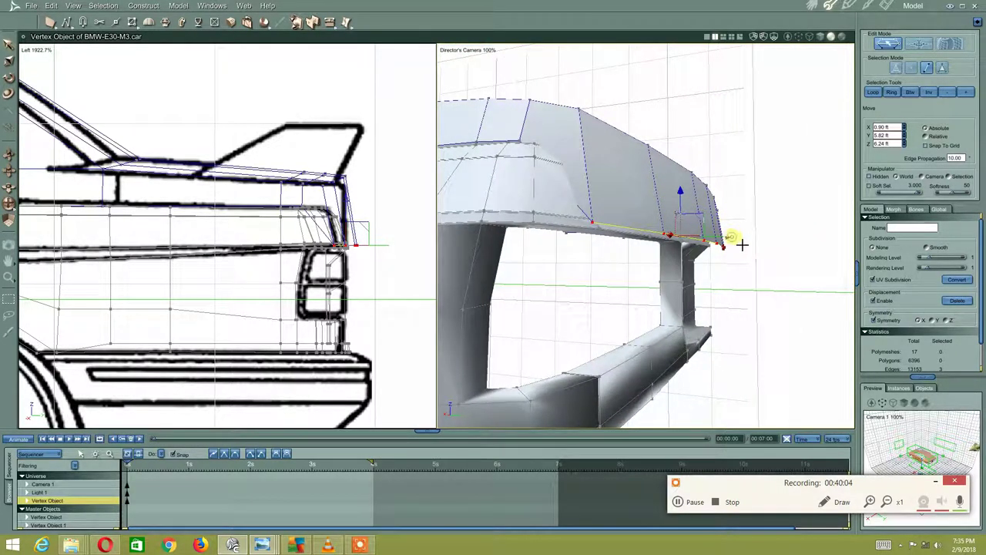
drag(742, 244, 744, 244)
middle_drag(568, 257, 586, 276)
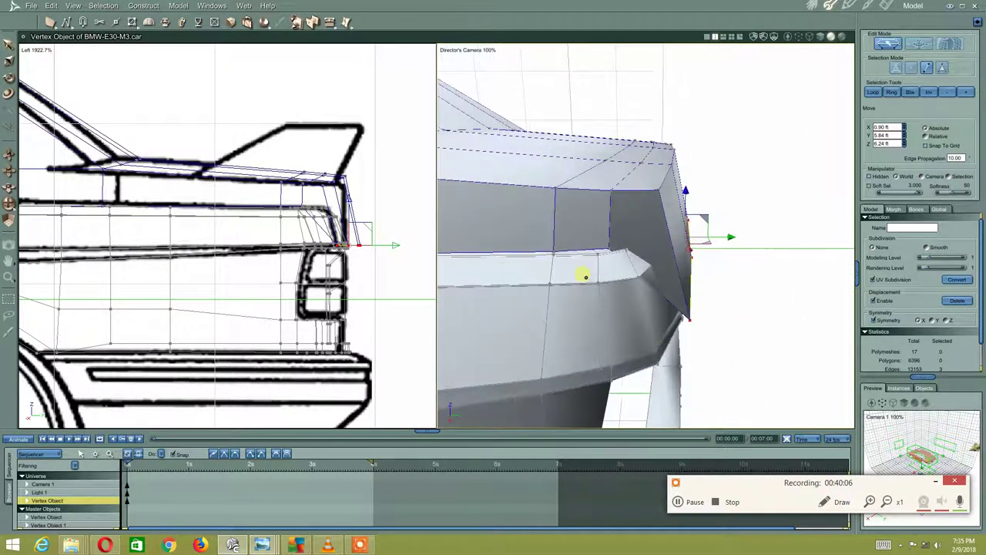
- Loop-select the lip's side edges plus one extra edge for extraction
click(661, 213)
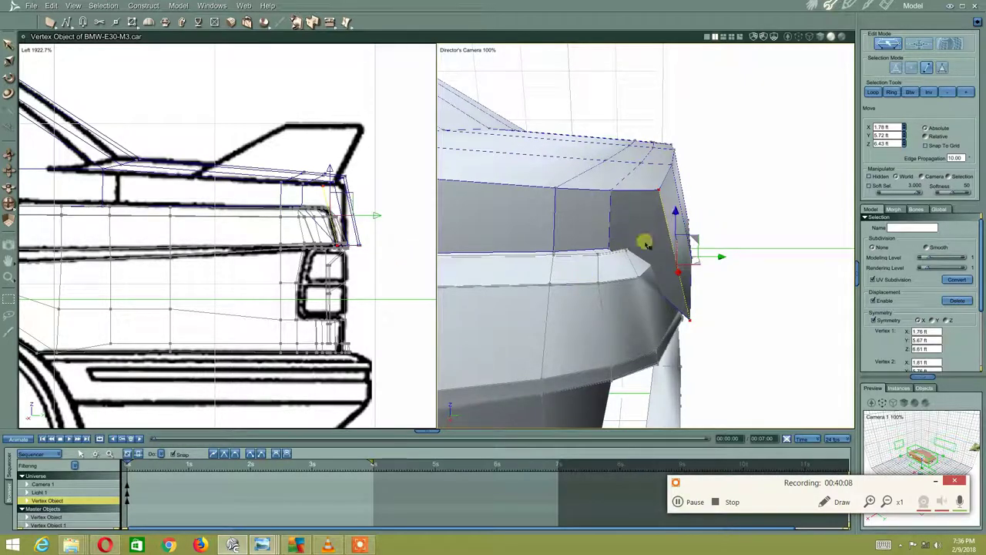
shift+click(661, 180)
middle_drag(638, 246, 633, 248)
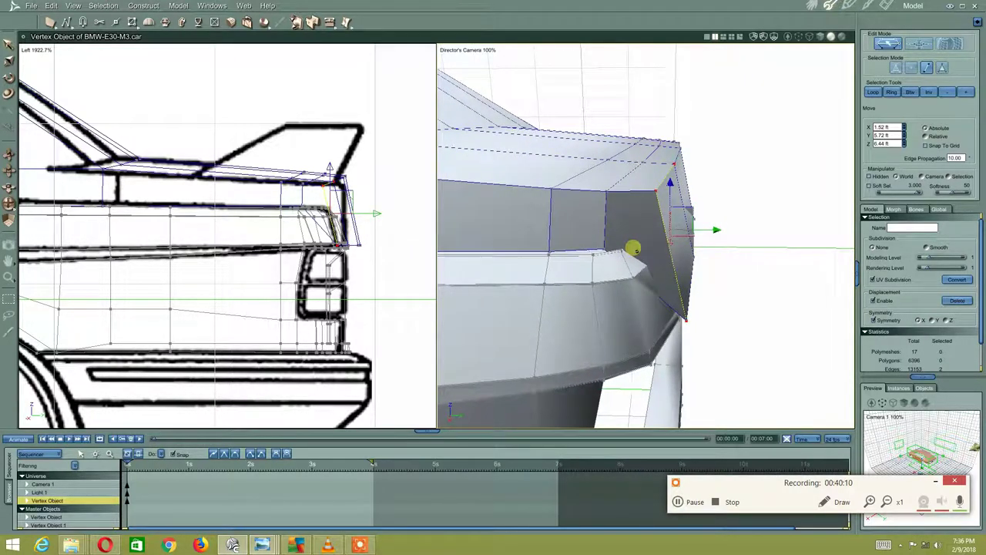
click(873, 92)
mouse_move(644, 203)
middle_down()
mouse_move(537, 211)
mouse_move(738, 171)
mouse_move(706, 176)
middle_up()
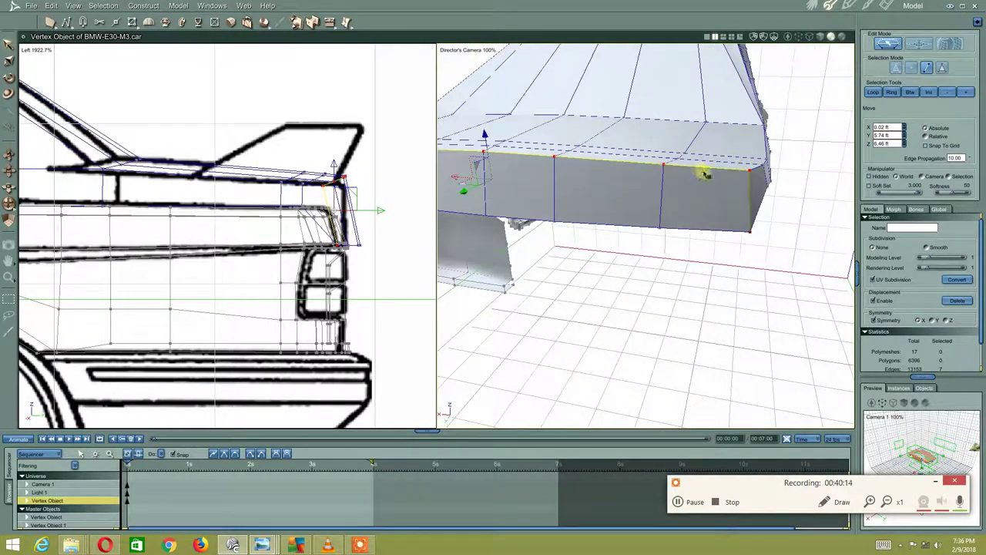
shift+click(750, 204)
mouse_move(629, 231)
middle_down()
mouse_move(704, 220)
mouse_move(540, 260)
mouse_move(604, 265)
mouse_move(590, 258)
mouse_move(597, 267)
middle_up()
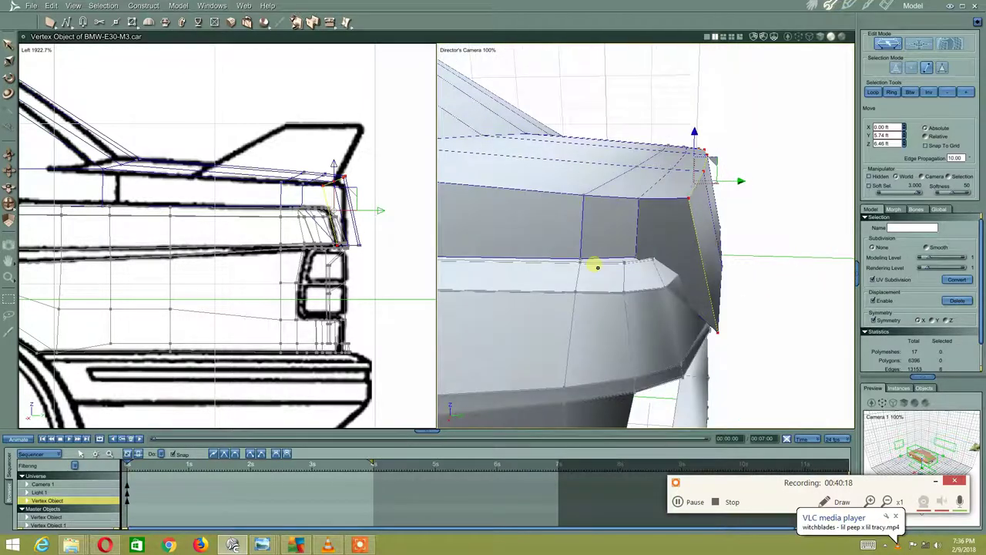
click(330, 21)
- Extract the lip's side edge into a new strip of faces
click(503, 310)
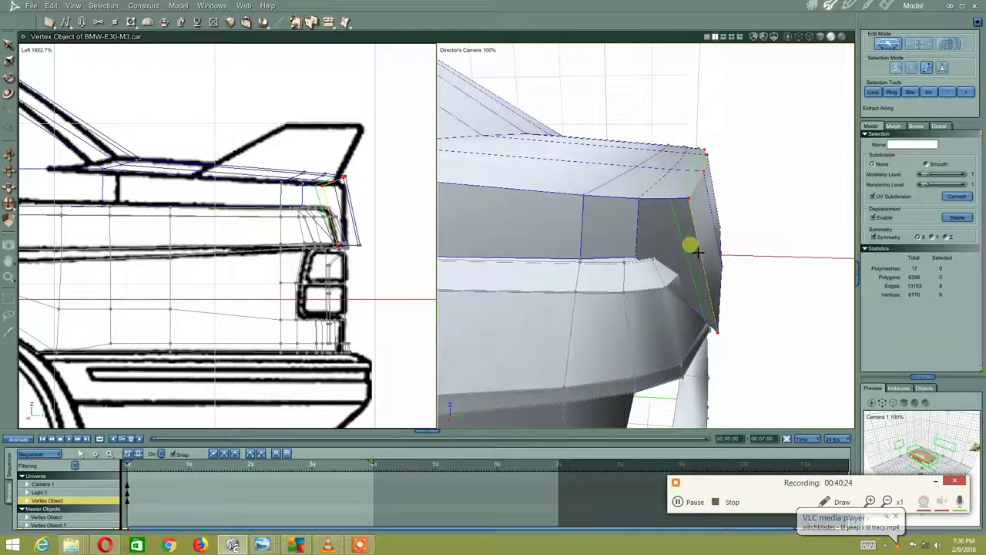
mouse_move(694, 254)
mouse_down()
mouse_move(671, 268)
mouse_move(665, 326)
mouse_move(754, 242)
mouse_up()
click(753, 243)
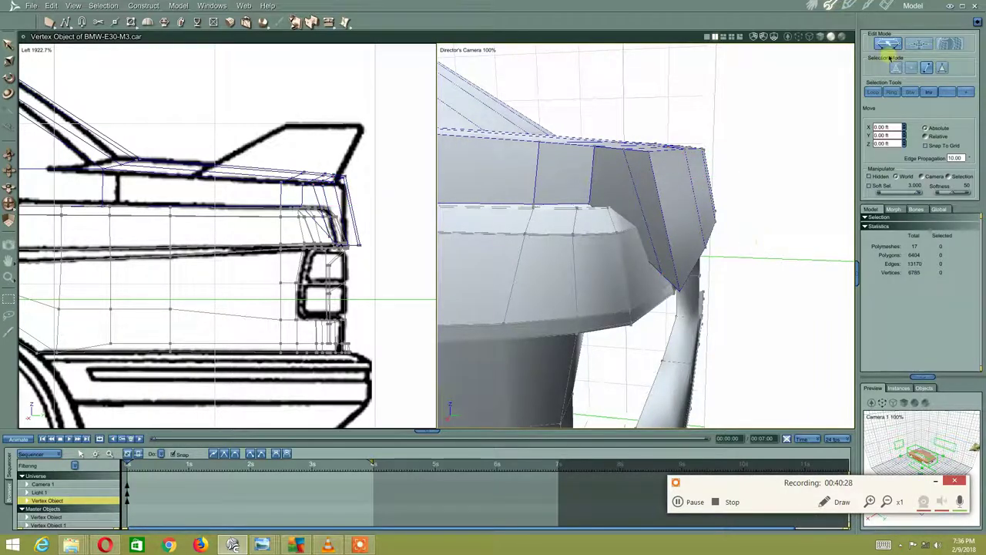
- Lower the strip's corner vertex to X 1.82, Y 5.72, Z 0.24 ft, closing the gap
click(661, 266)
mouse_move(836, 217)
middle_down()
mouse_move(726, 212)
mouse_move(679, 194)
mouse_move(676, 217)
mouse_move(660, 211)
mouse_move(746, 209)
mouse_move(541, 262)
mouse_move(628, 259)
mouse_move(583, 260)
mouse_move(597, 242)
mouse_move(577, 228)
middle_up()
scroll(583, 256, up, 2)
mouse_move(576, 223)
mouse_down()
mouse_move(562, 220)
mouse_move(557, 236)
mouse_move(583, 254)
mouse_up()
middle_drag(583, 254, 578, 264)
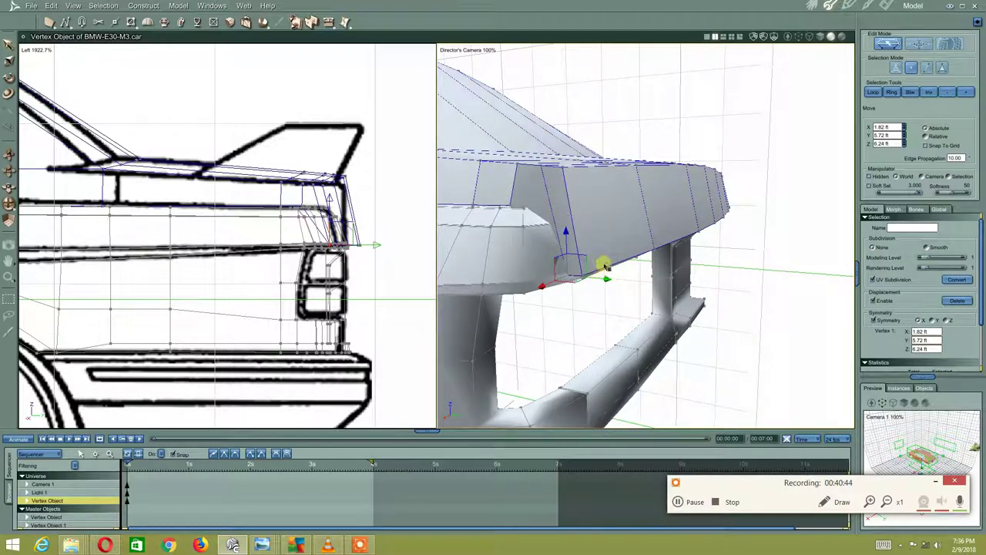
right_drag(607, 266, 606, 271)
- Select the lip's bottom edge loop and the corner vertices beneath it
click(607, 266)
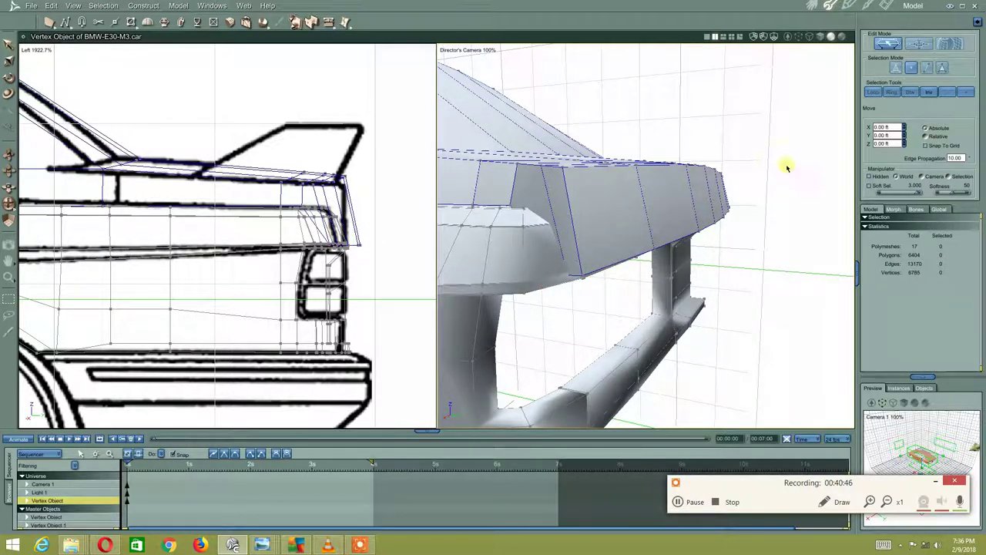
click(613, 266)
double_click(632, 265)
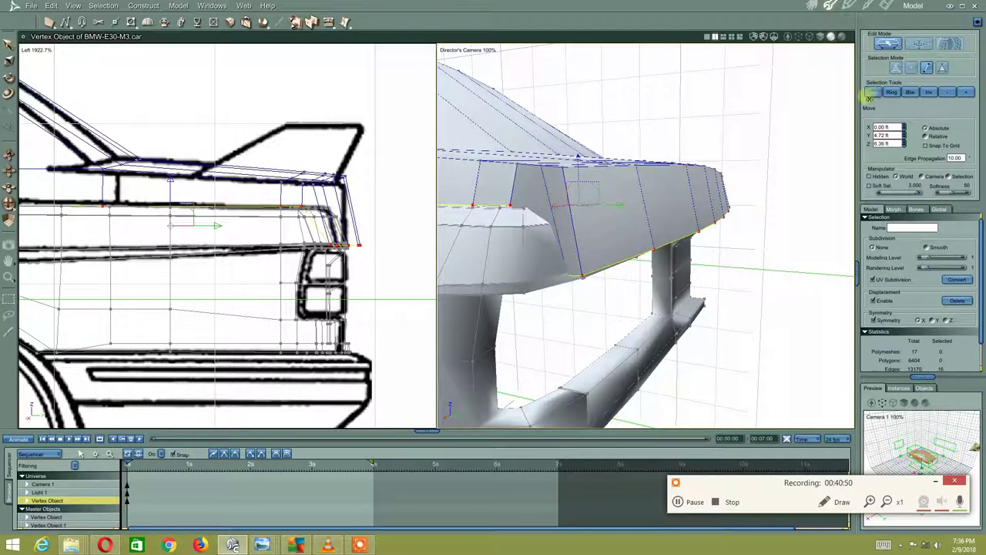
click(582, 275)
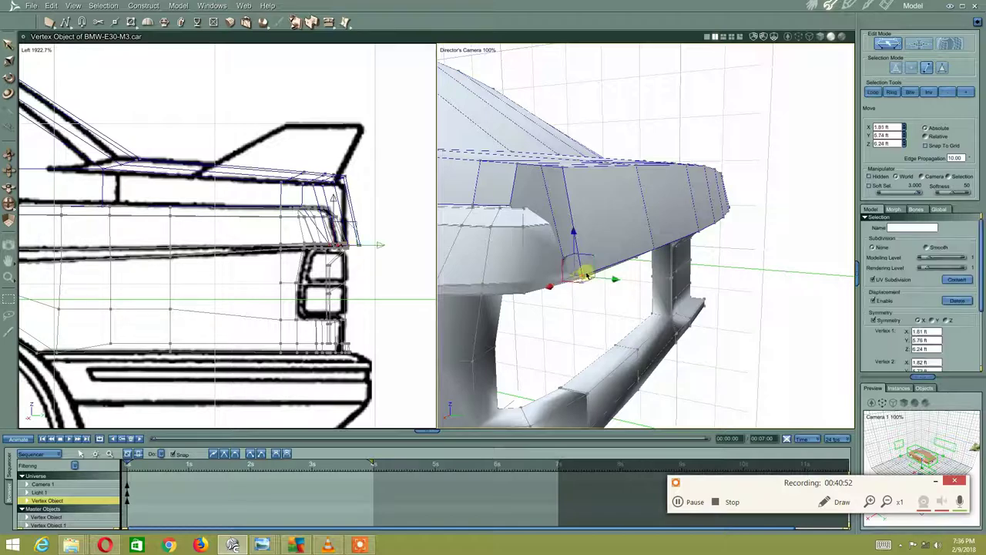
click(599, 272)
middle_drag(743, 214, 718, 220)
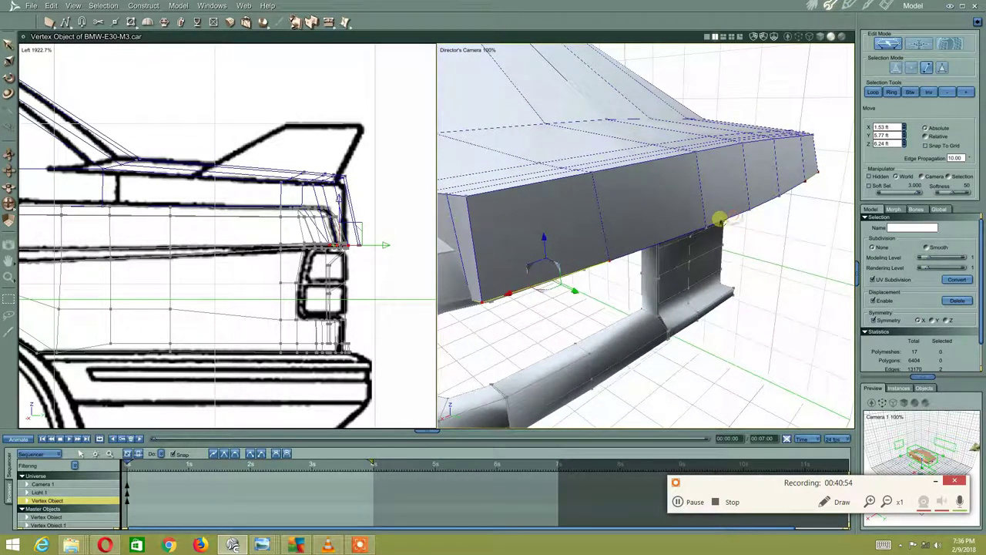
click(691, 232)
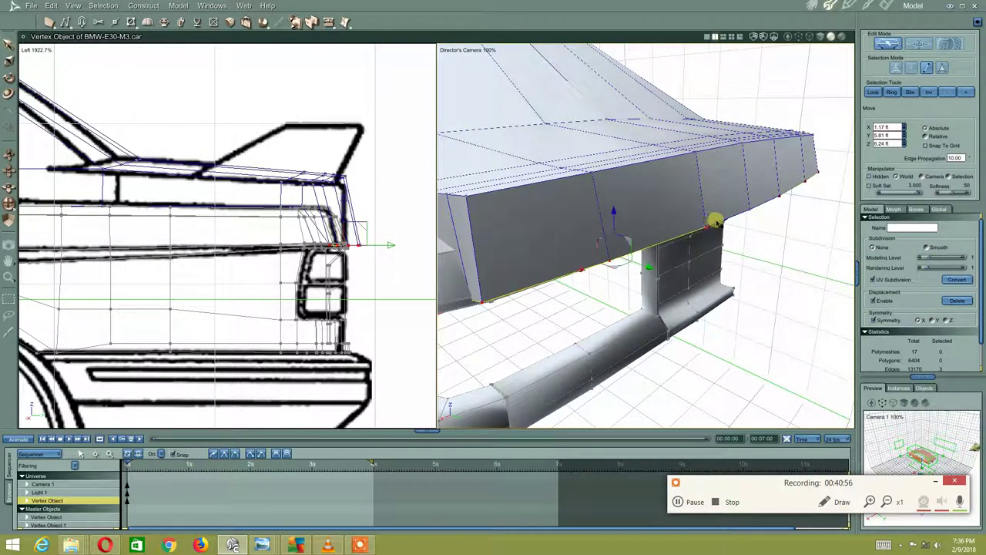
mouse_move(716, 220)
middle_down()
mouse_move(593, 241)
mouse_move(594, 219)
middle_up()
- Flatten the selected vertices with a Z scale of 0
right_click(595, 219)
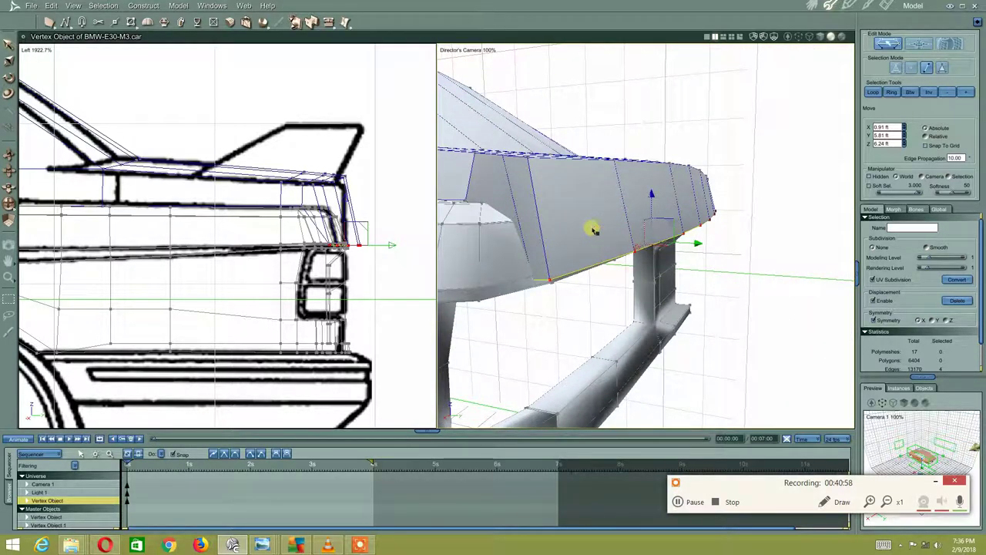
right_click(590, 227)
click(583, 213)
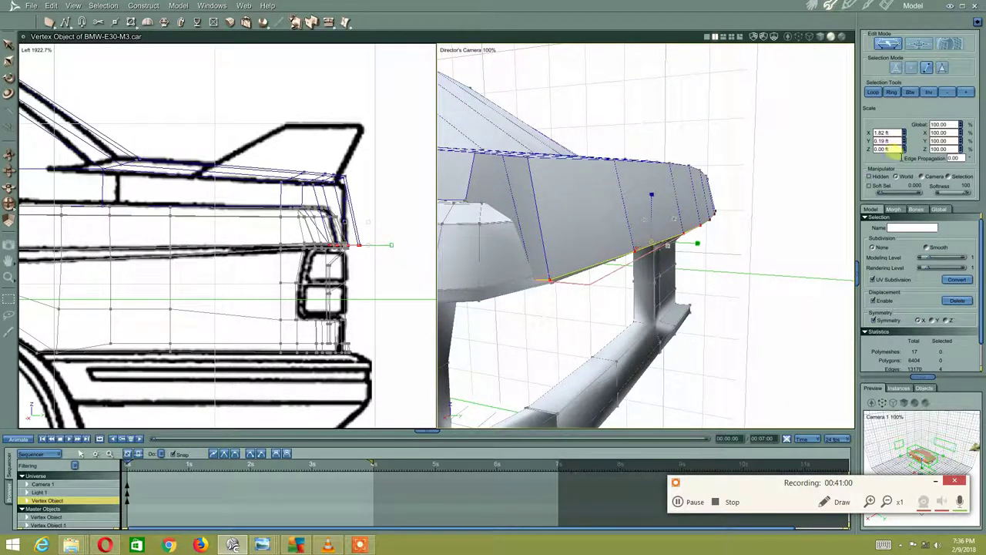
click(886, 149)
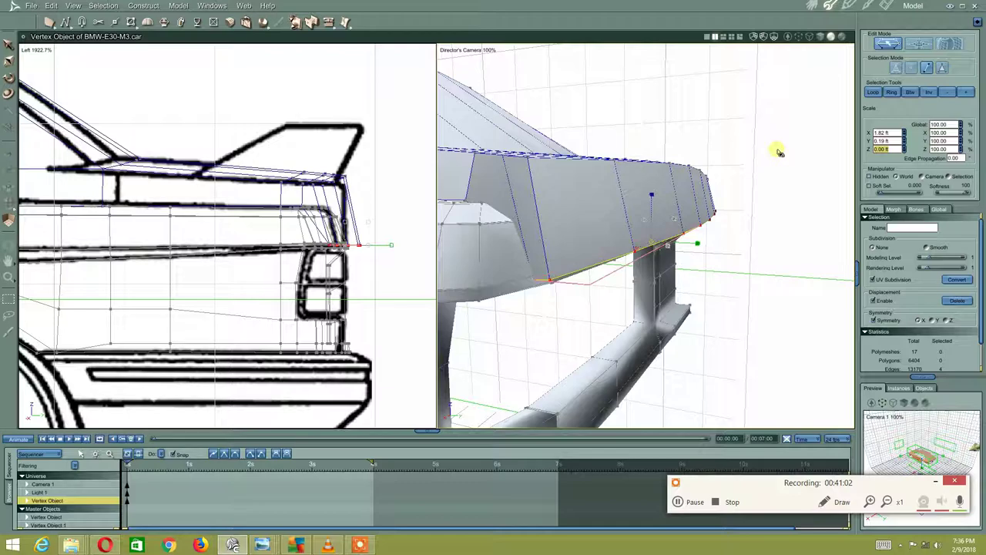
text(0)
key(Return)
- Nudge the corner vertices into place, undoing an accidental deselect along the way
mouse_move(648, 188)
middle_down()
mouse_move(510, 208)
mouse_move(504, 226)
mouse_move(522, 215)
middle_up()
right_click(522, 215)
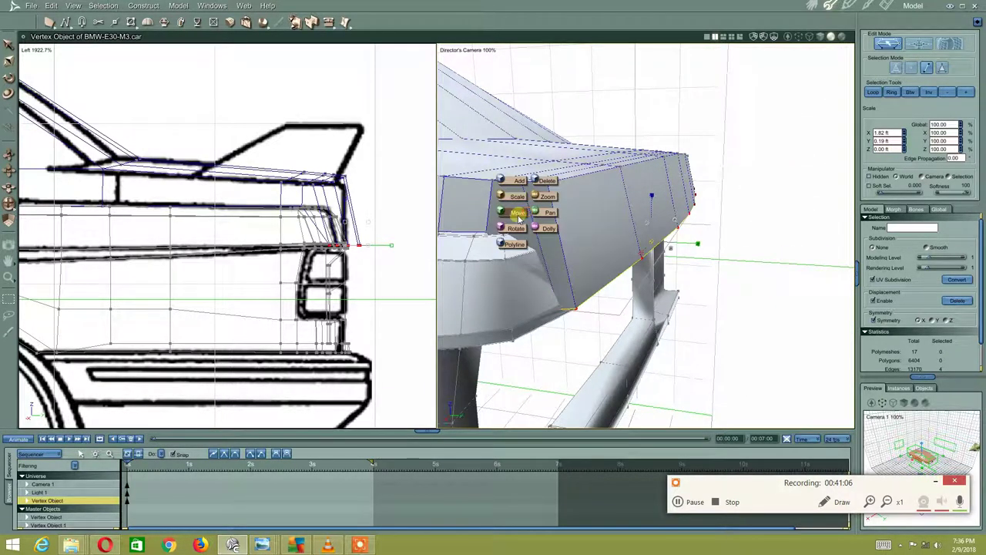
click(512, 199)
drag(708, 252, 705, 253)
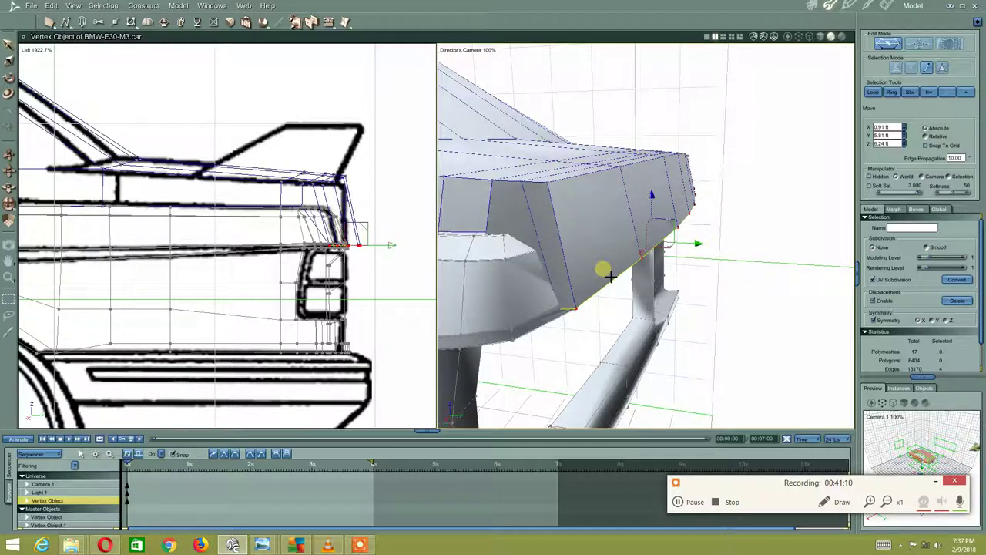
click(697, 245)
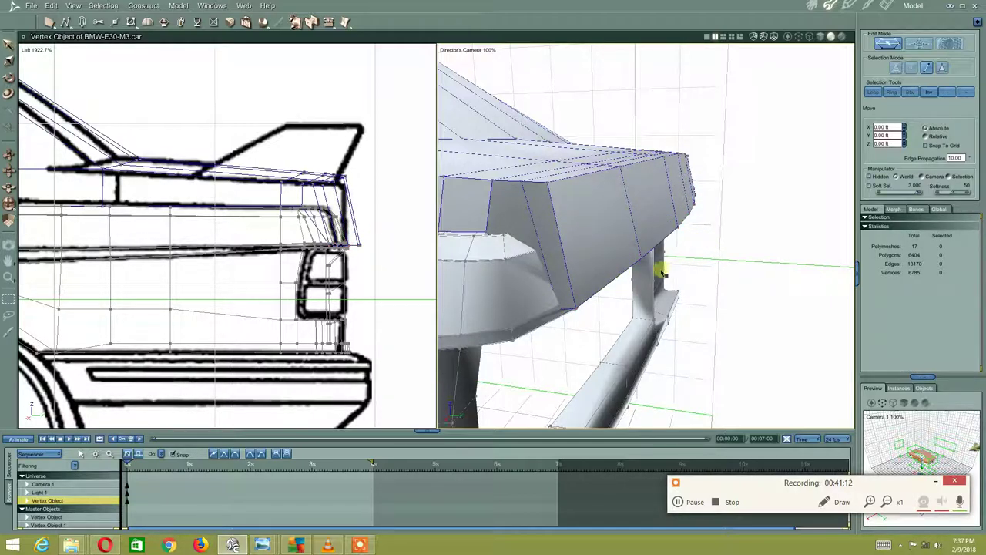
key(ctrl+z)
drag(708, 253, 711, 251)
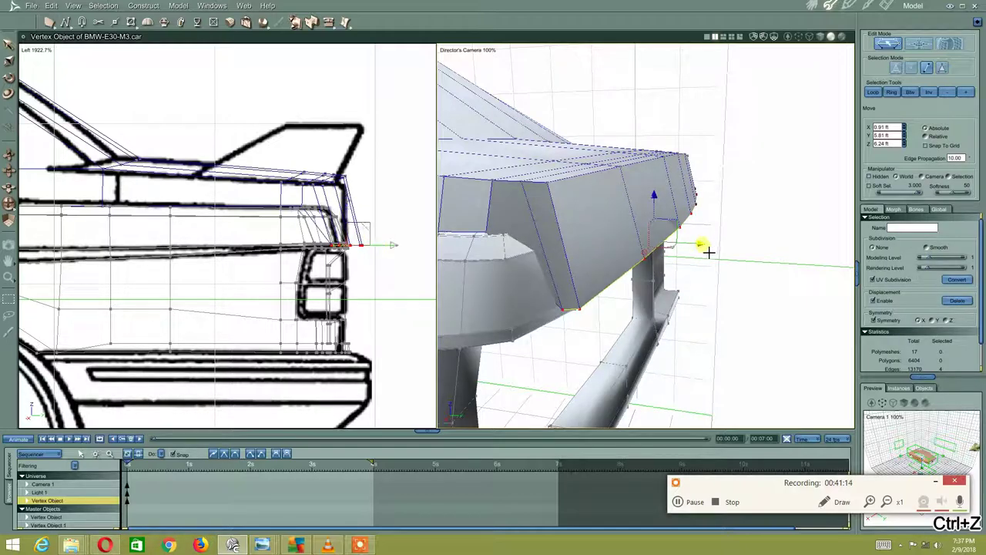
mouse_move(708, 253)
middle_down()
mouse_move(507, 283)
mouse_move(511, 244)
middle_up()
click(750, 292)
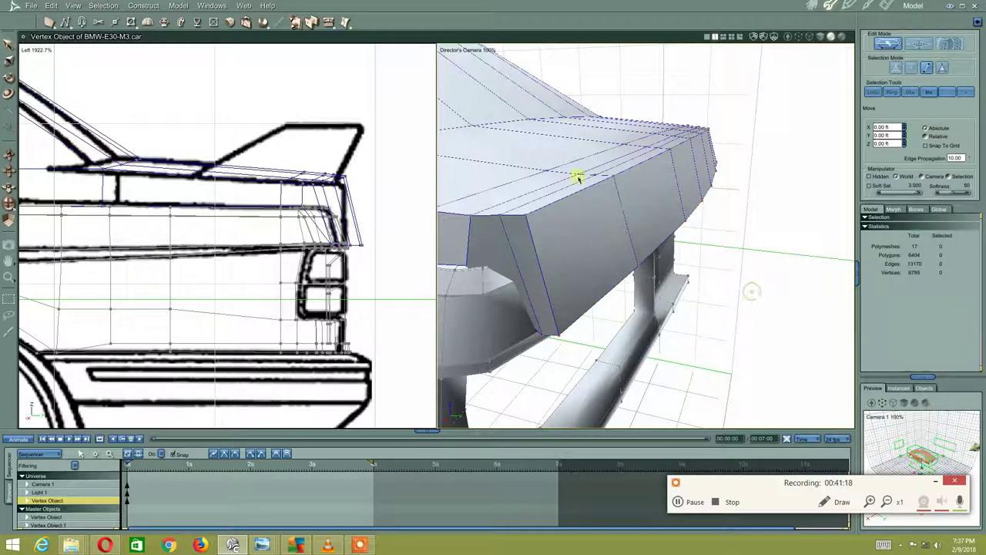
- Switch the camera view to wireframe and add a vertex on the trunk's rear corner edge
click(804, 36)
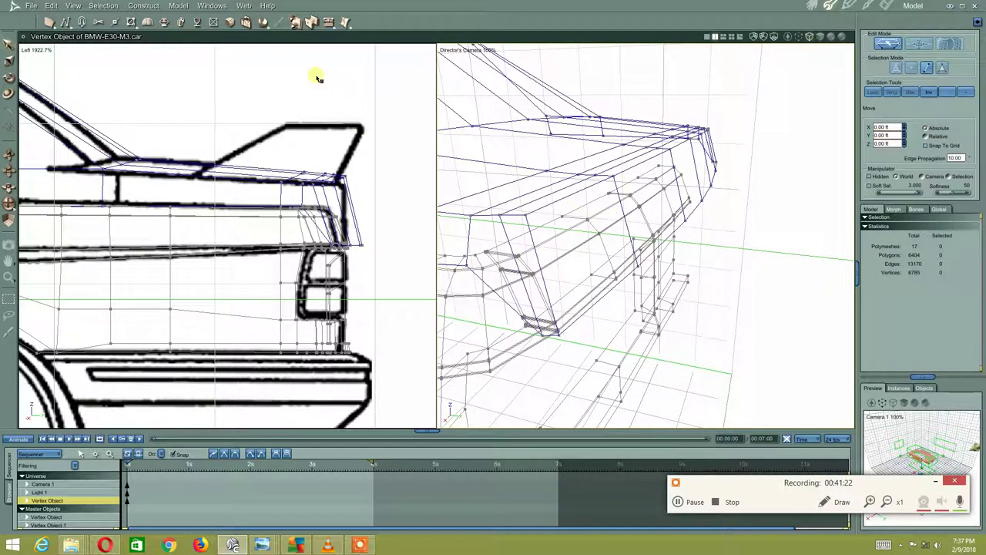
click(131, 22)
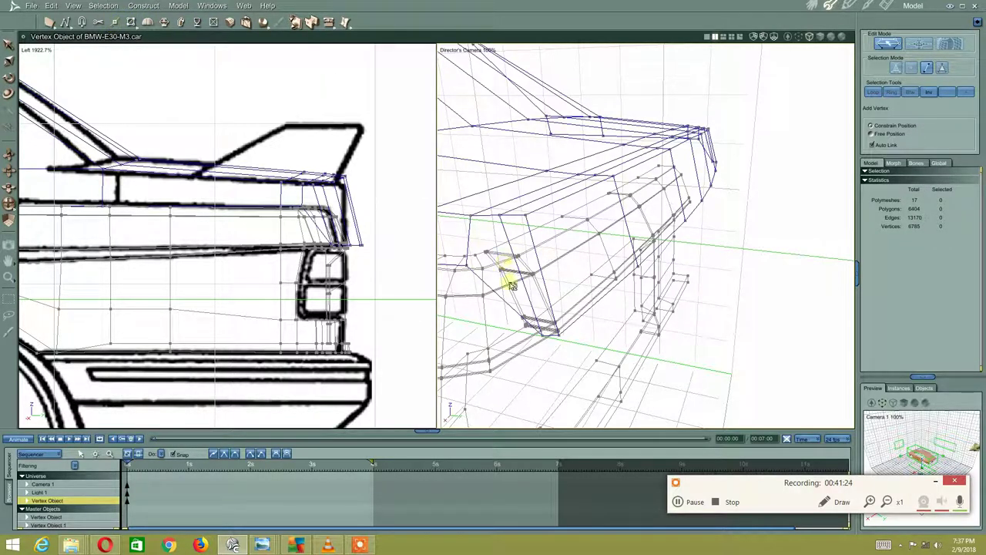
click(499, 299)
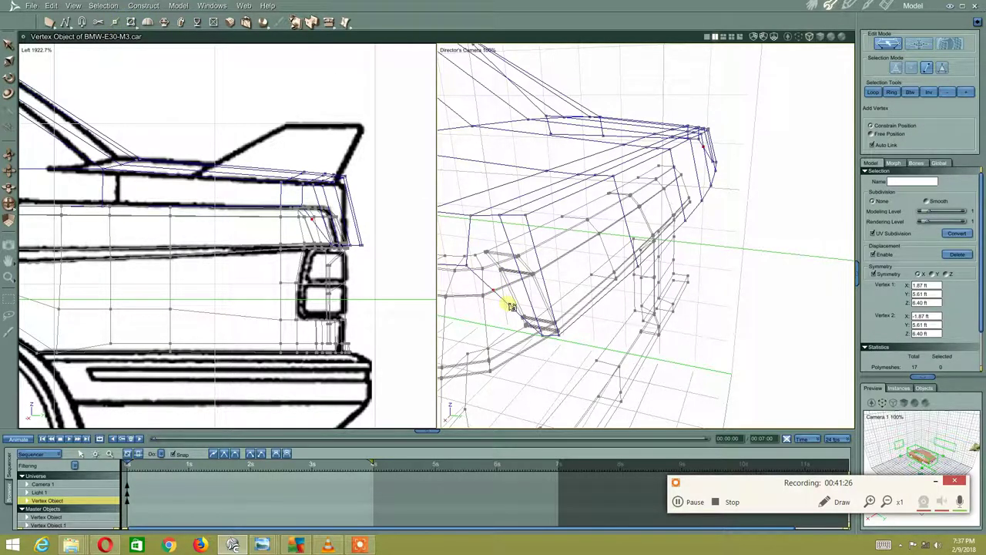
right_click(467, 220)
click(458, 213)
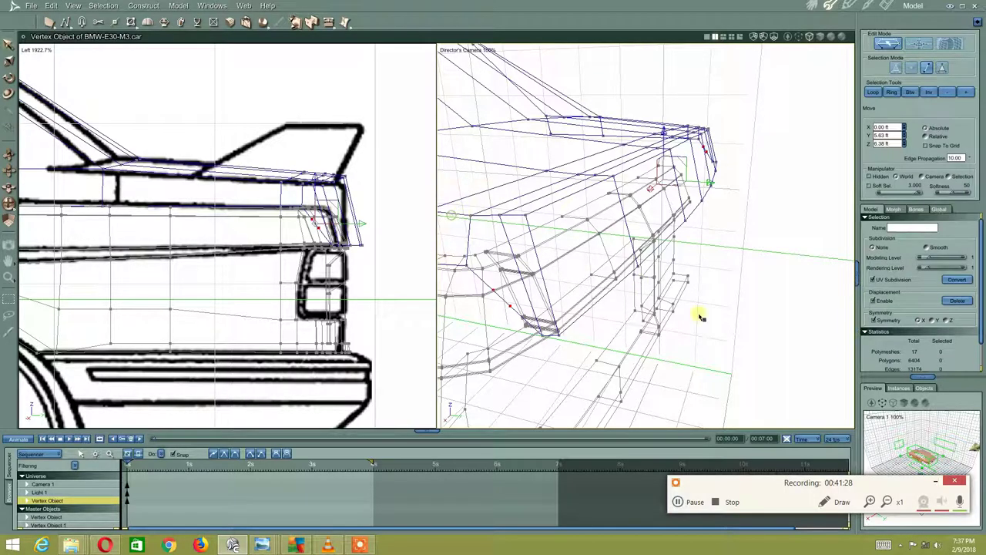
click(761, 356)
click(941, 68)
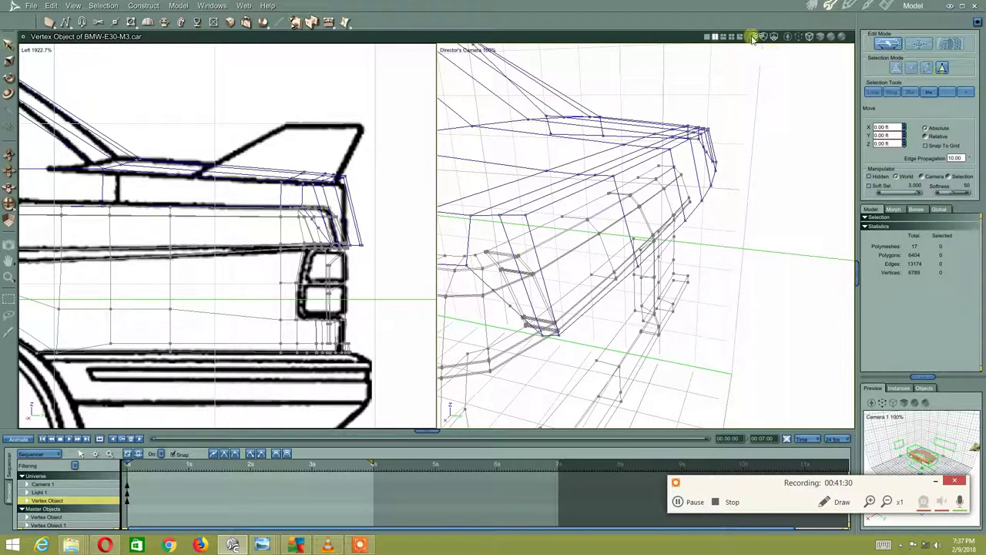
- In shaded view, triangulate the rear corner panel face beside the trunk, giving 6407 polygons
click(828, 36)
click(493, 249)
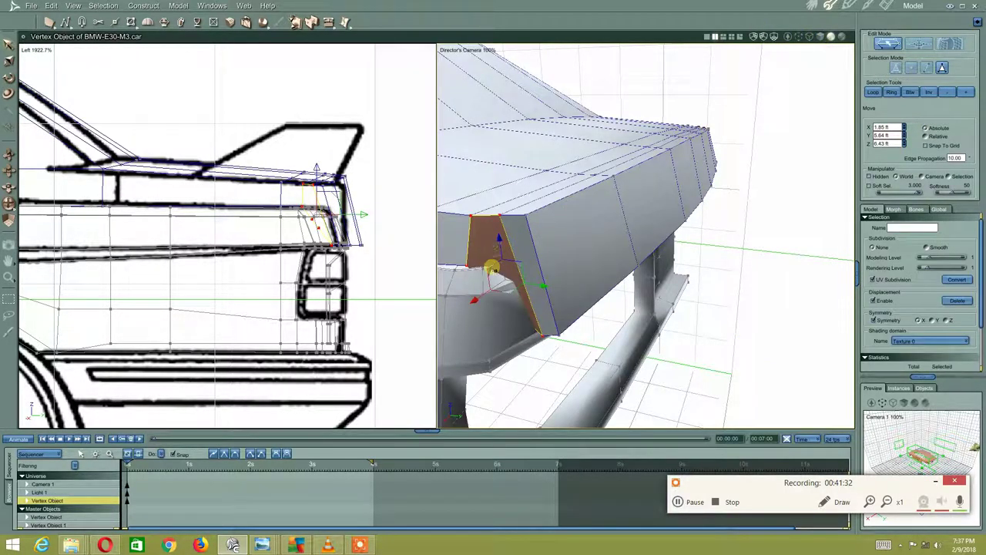
middle_drag(493, 269, 508, 258)
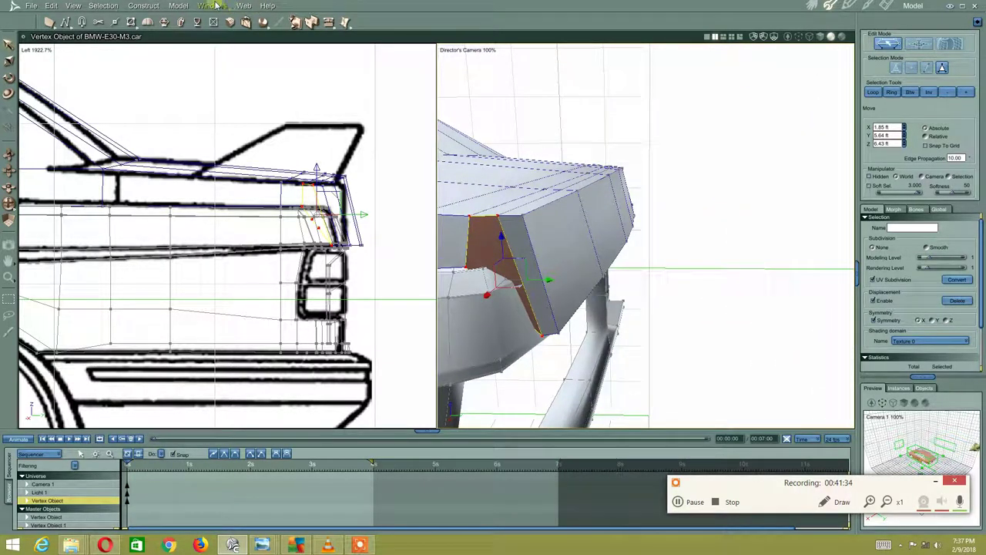
click(178, 6)
mouse_move(182, 57)
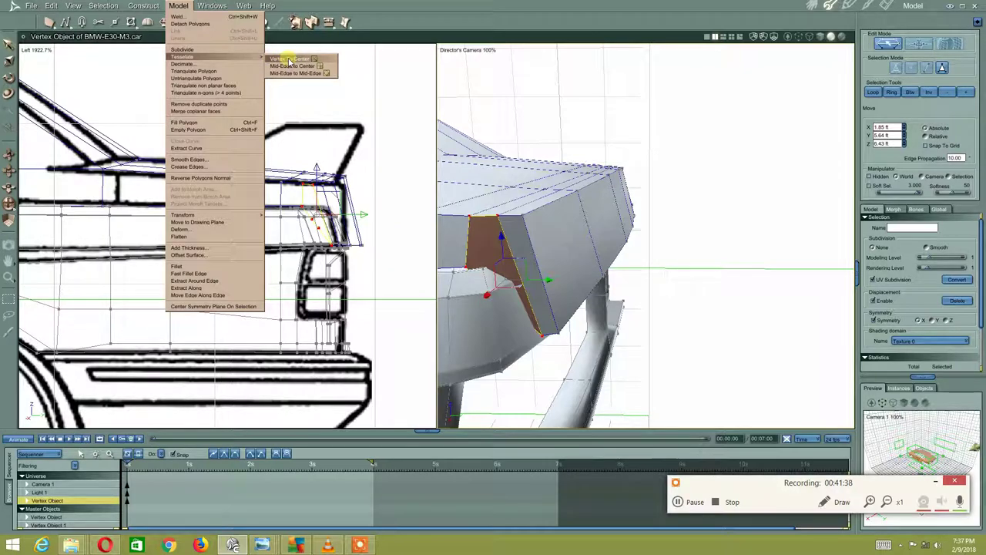
click(235, 72)
scroll(468, 252, up, 2)
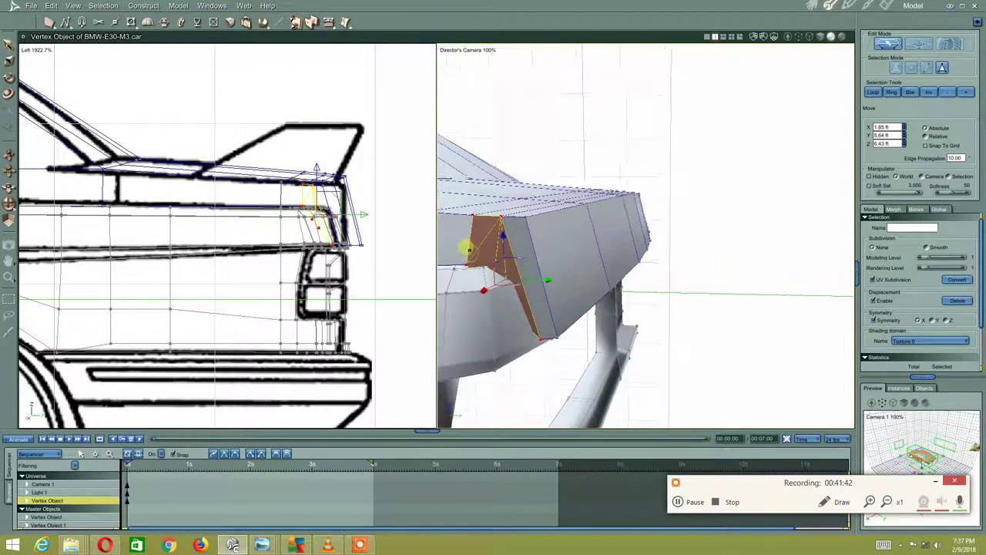
click(734, 213)
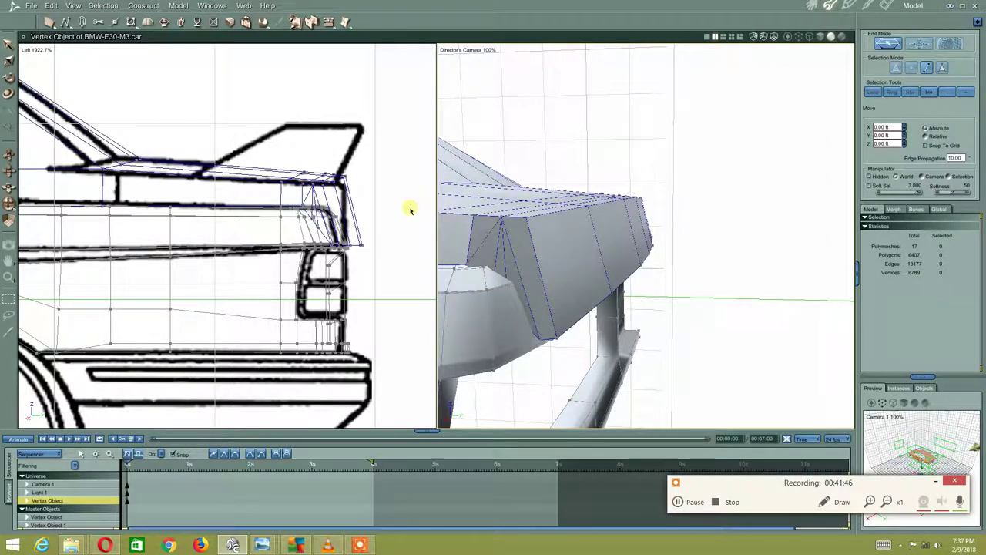
- Inspect a trunk-corner vertex, with the mesh back at 6406 polygons and 13176 edges
click(485, 240)
middle_drag(486, 240, 467, 236)
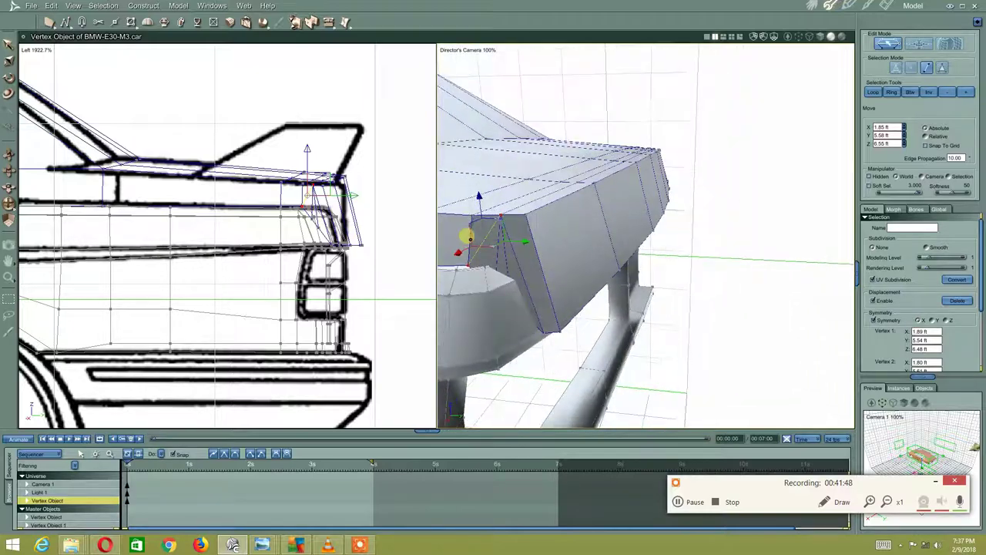
click(178, 6)
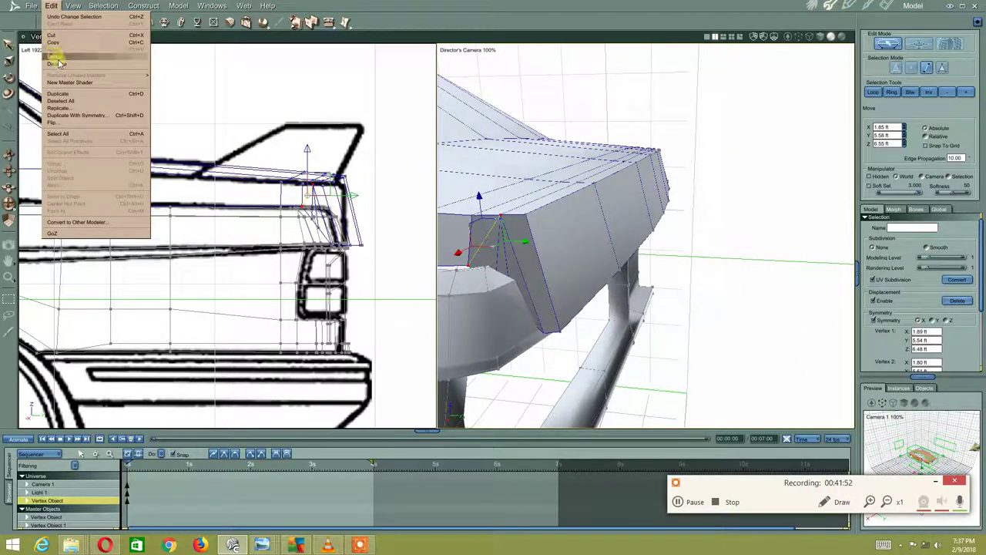
click(98, 72)
click(628, 190)
- Orbit to the car's other side and select the opposite rear corner panel face
mouse_move(628, 190)
middle_down()
mouse_move(511, 166)
mouse_move(523, 172)
middle_up()
click(512, 205)
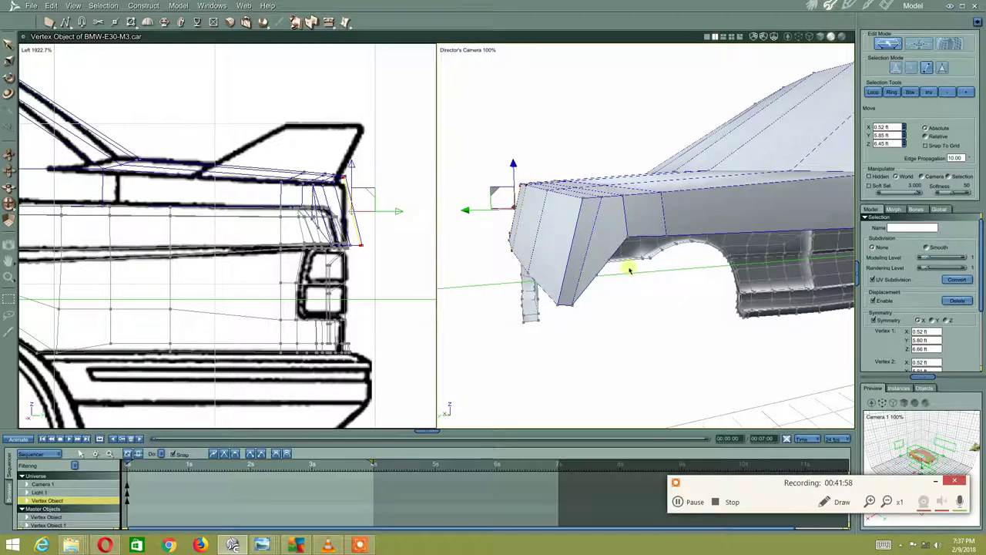
click(661, 318)
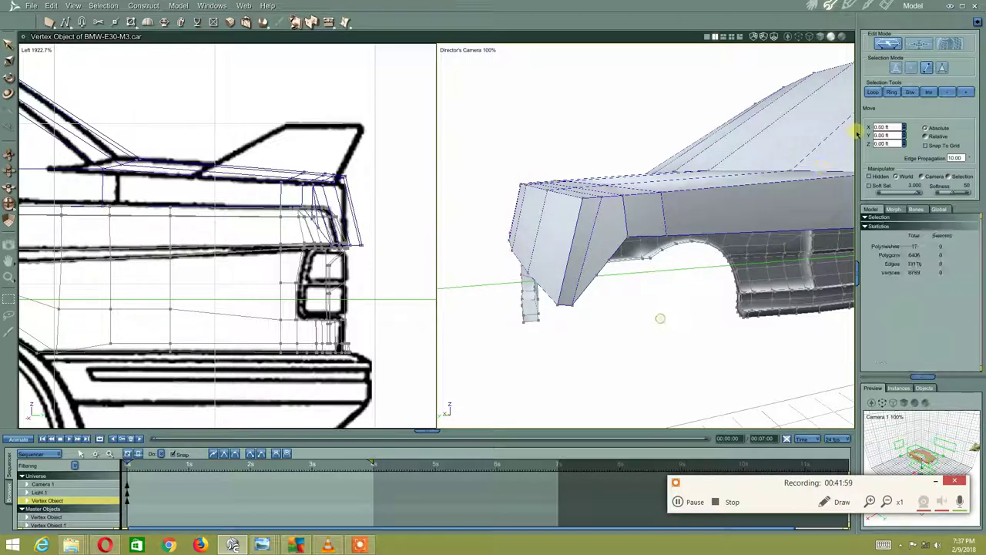
click(603, 241)
mouse_move(562, 215)
middle_down()
mouse_move(569, 243)
mouse_move(568, 220)
middle_up()
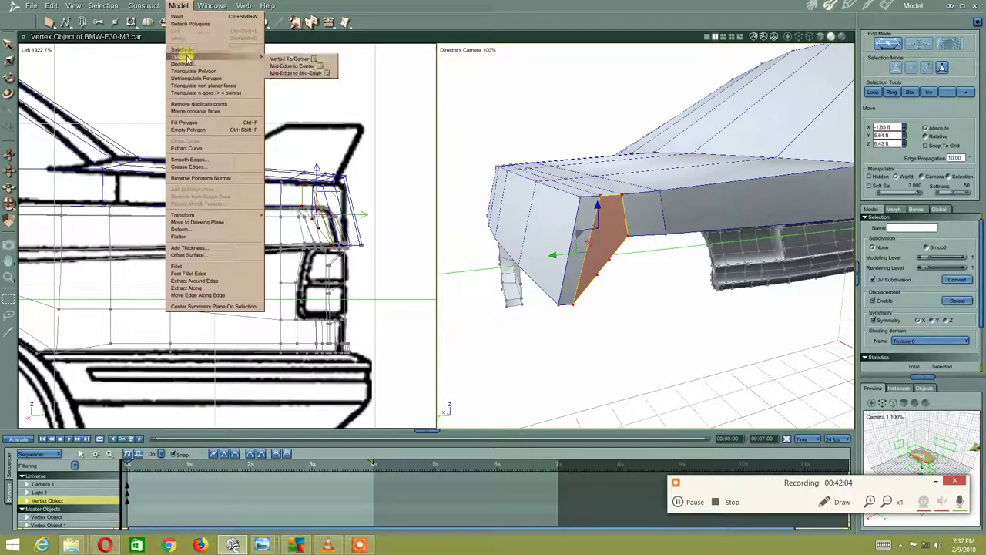
- Triangulate the opposite corner face into 6409 polygons, then select its top corner vertex
click(194, 71)
click(601, 305)
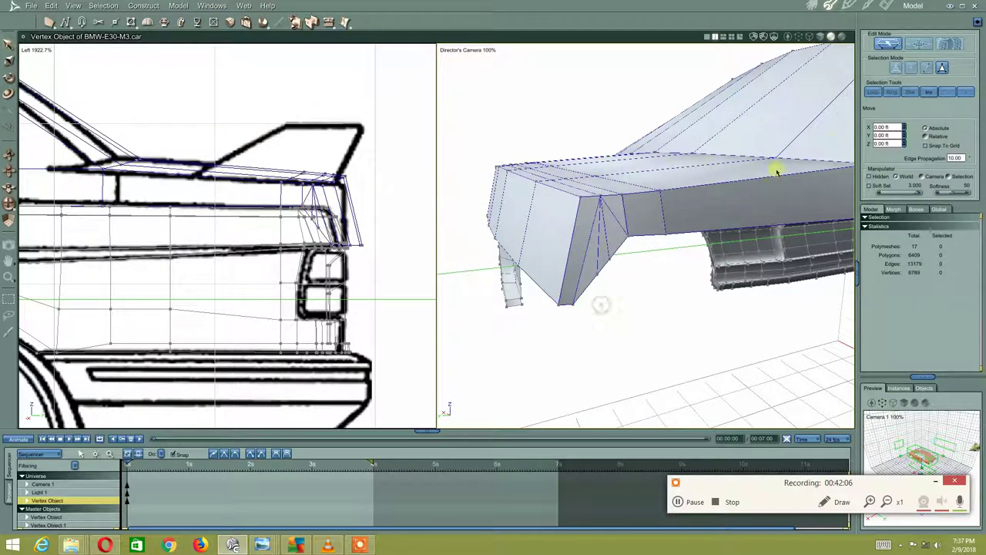
click(618, 221)
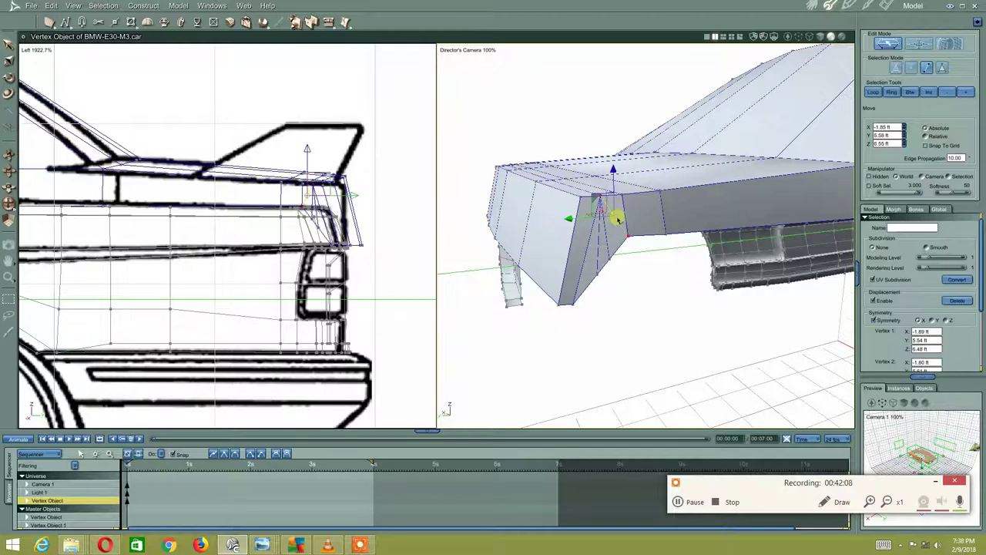
click(178, 5)
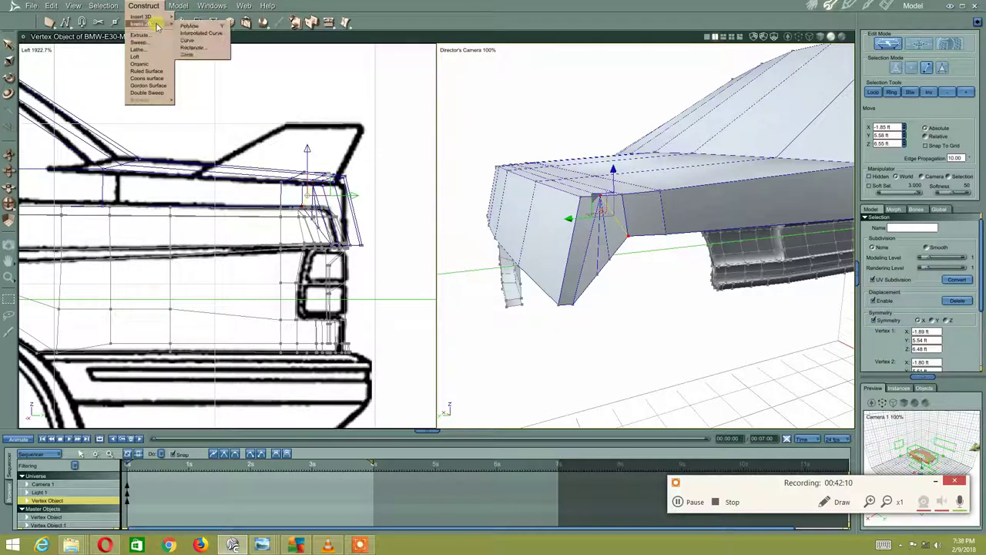
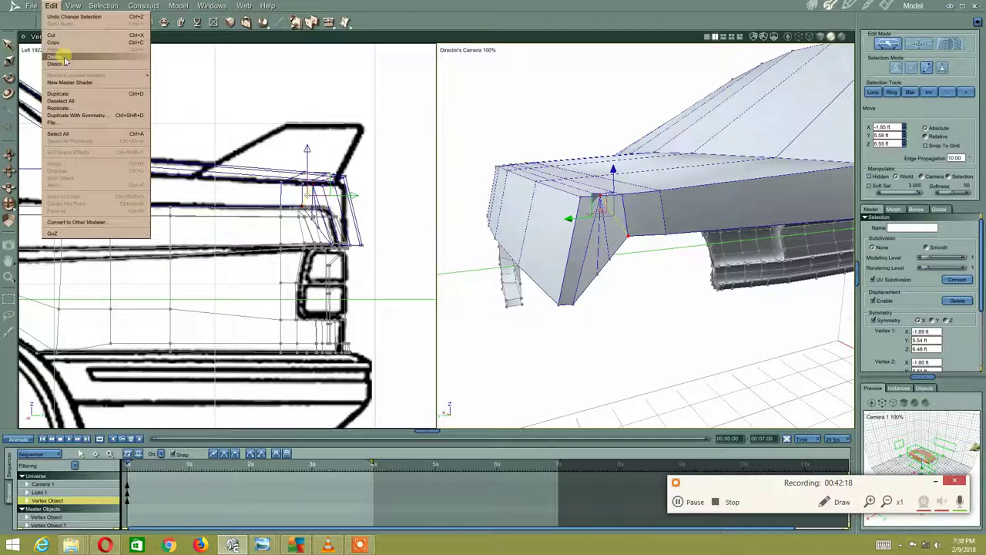
- Delete the selected unwanted rear polygons
click(64, 65)
scroll(546, 139, up, 2)
scroll(540, 143, up, 2)
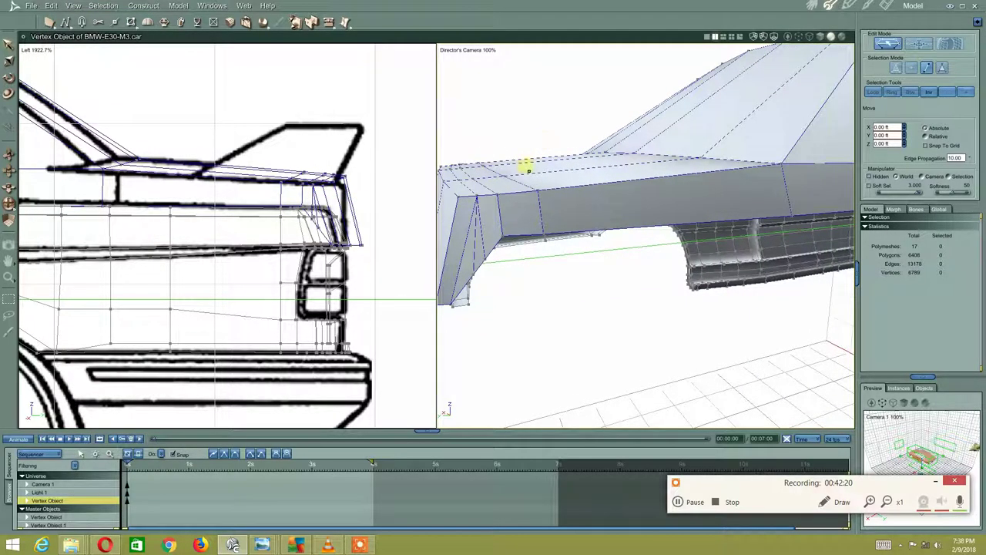
scroll(555, 170, up, 3)
scroll(562, 162, down, 2)
scroll(570, 158, down, 2)
scroll(590, 157, down, 2)
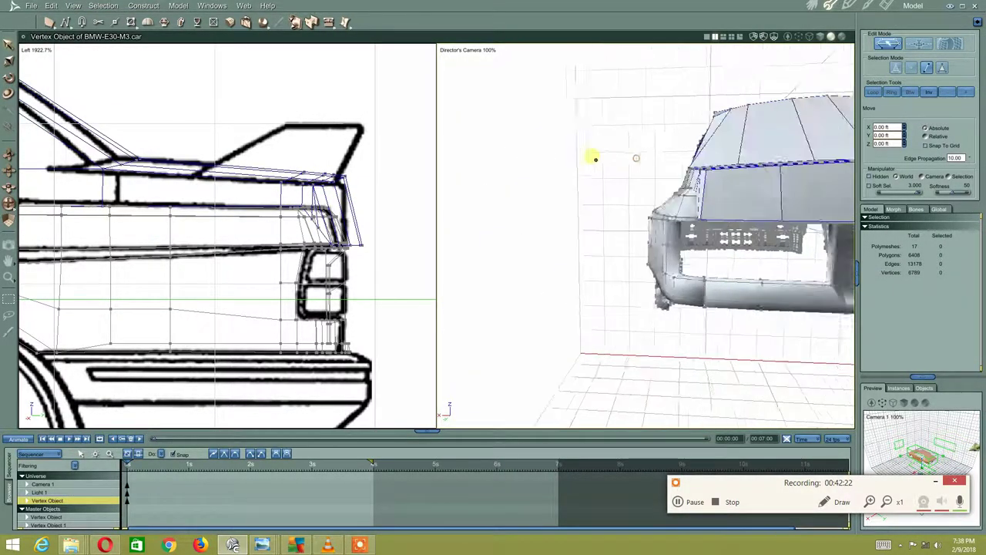
scroll(539, 158, down, 2)
- Select the eight edges along the car's rear lower body line
click(534, 221)
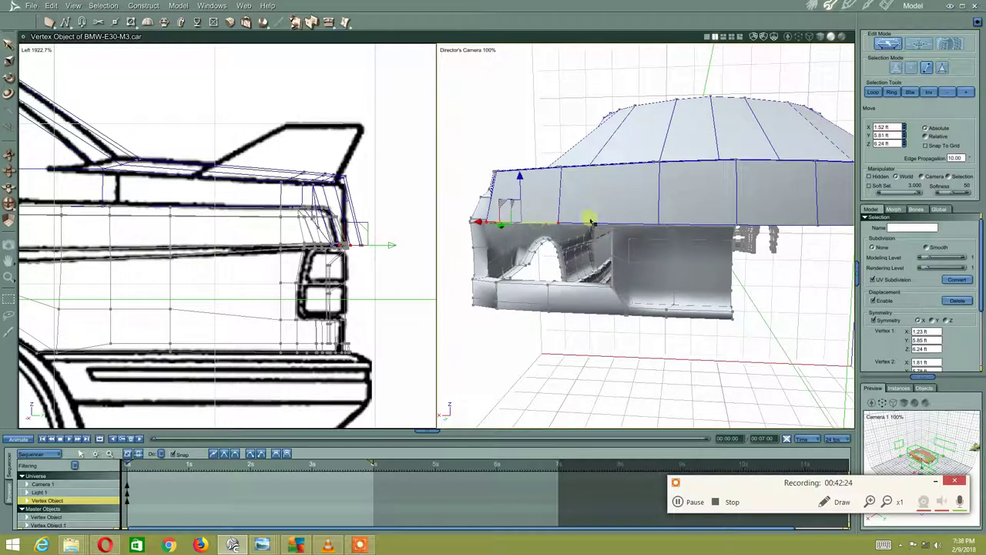
shift+click(648, 224)
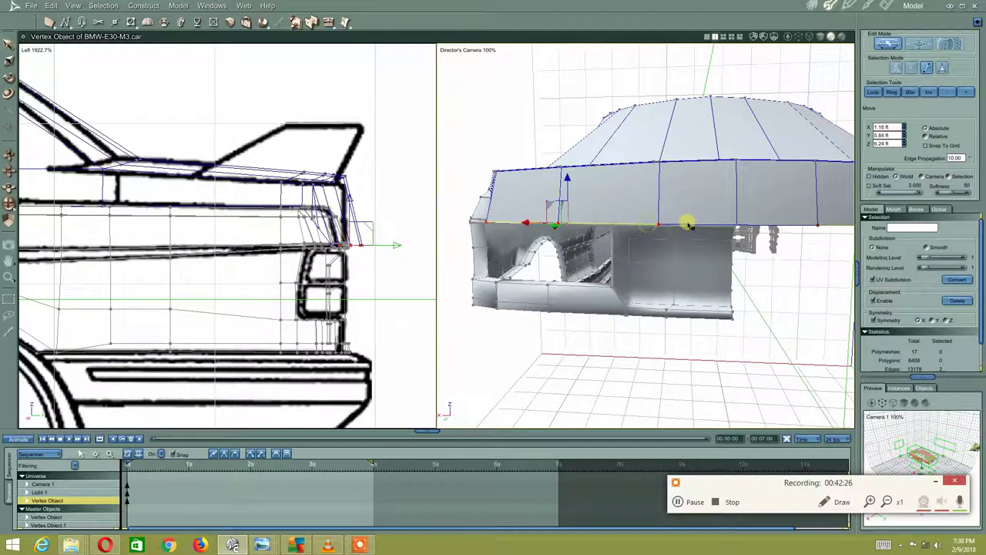
shift+click(691, 224)
middle_drag(837, 193, 665, 210)
shift+click(502, 237)
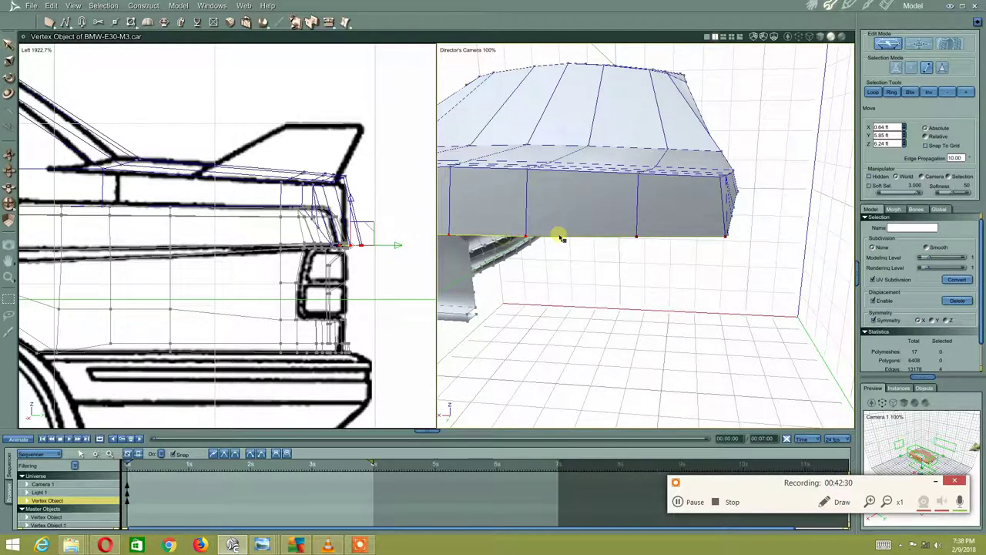
shift+click(570, 236)
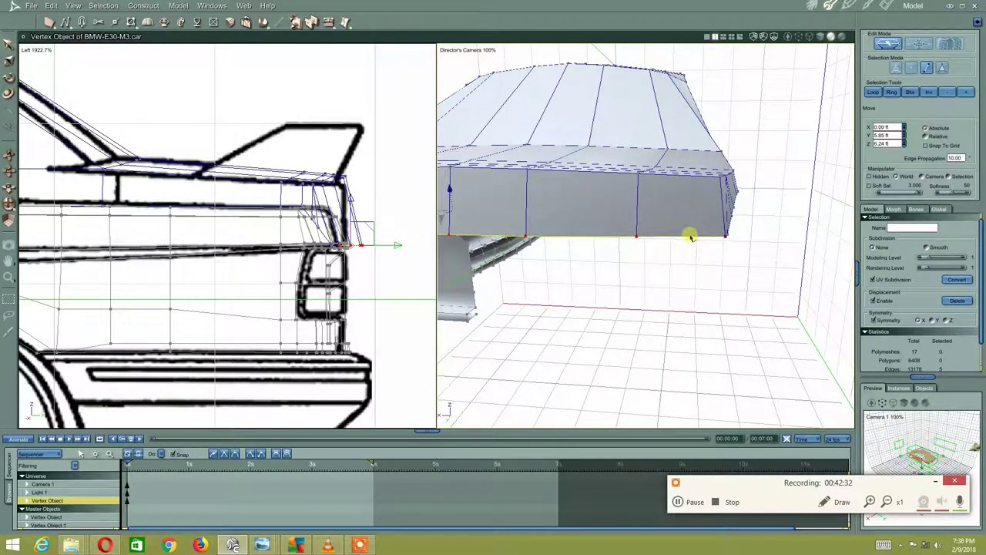
shift+click(690, 237)
middle_drag(809, 220, 727, 227)
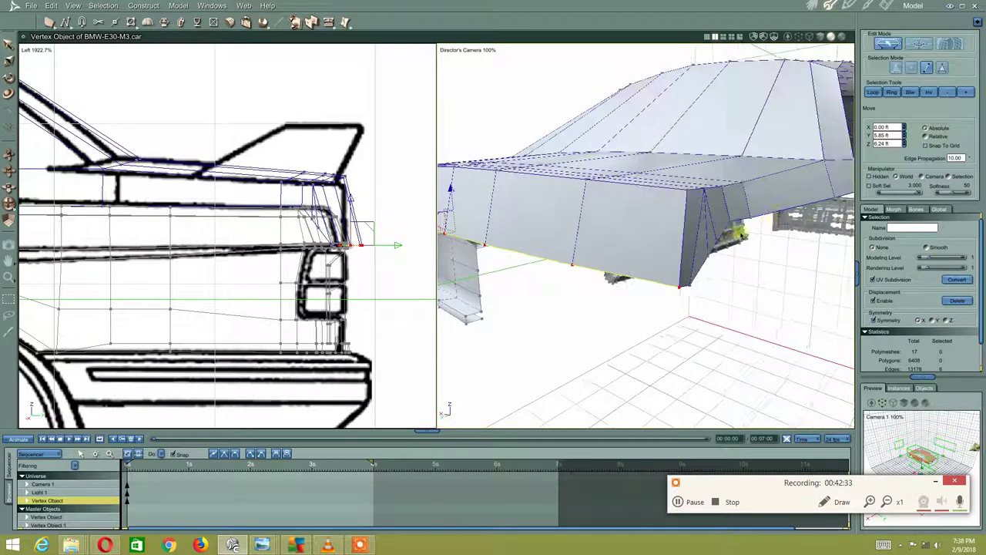
shift+click(690, 287)
mouse_move(683, 282)
middle_down()
mouse_move(557, 223)
mouse_move(676, 223)
mouse_move(743, 201)
middle_up()
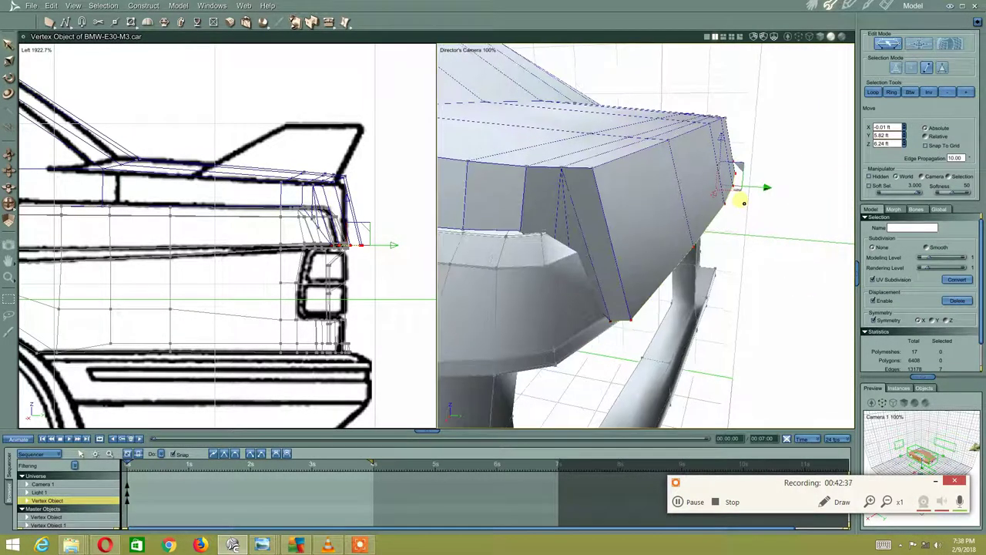
shift+click(626, 322)
- Scale the selected edges to Z 0 so they sit level, then view as wireframe
click(682, 192)
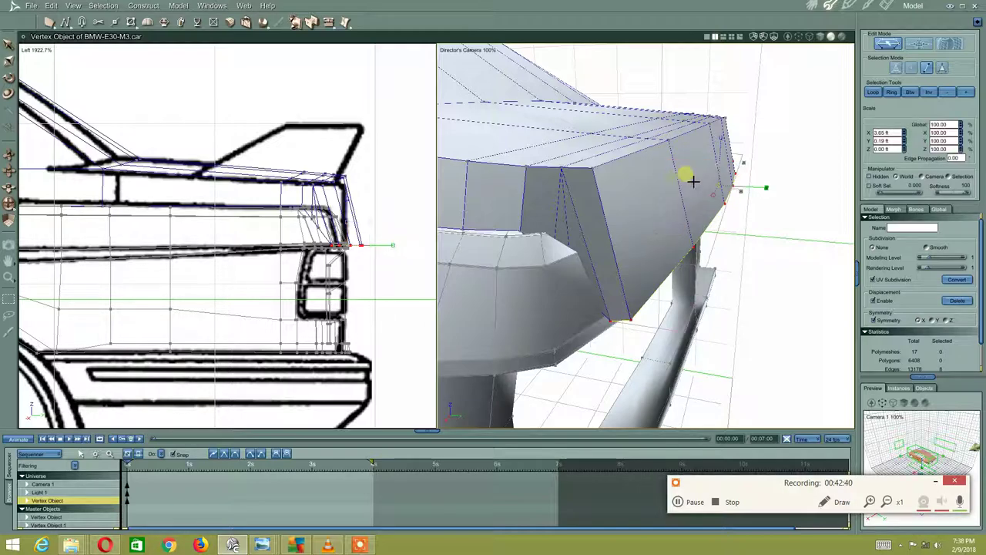
click(898, 149)
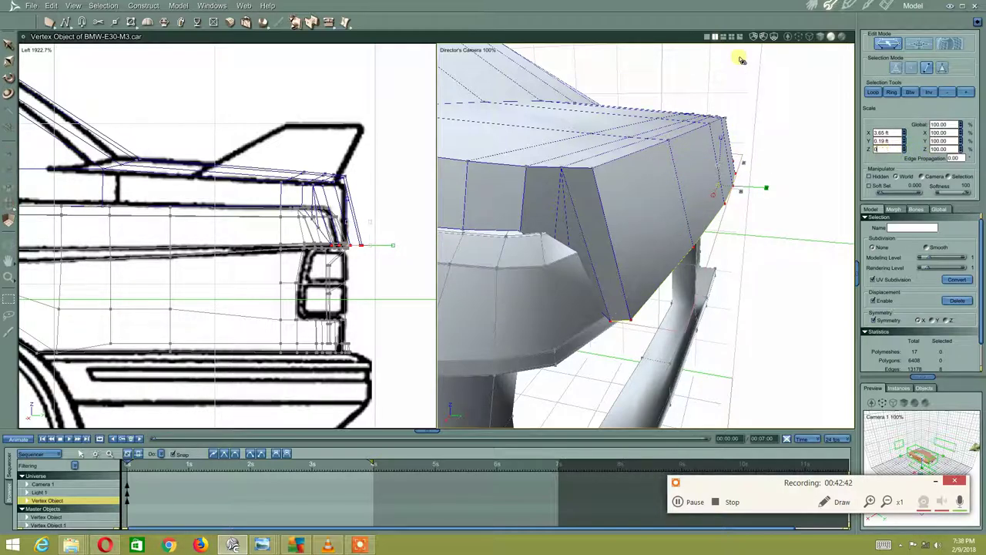
key(Return)
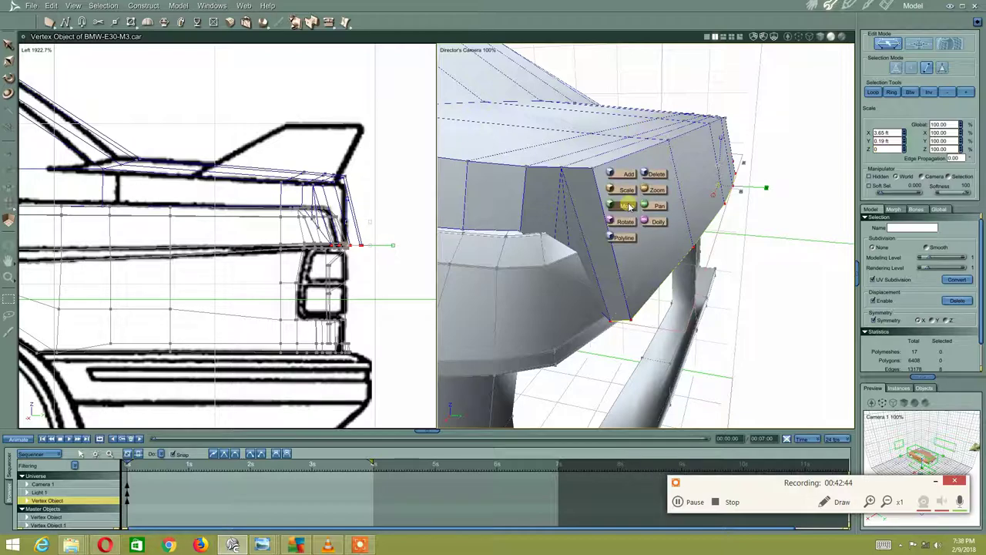
click(776, 199)
click(823, 37)
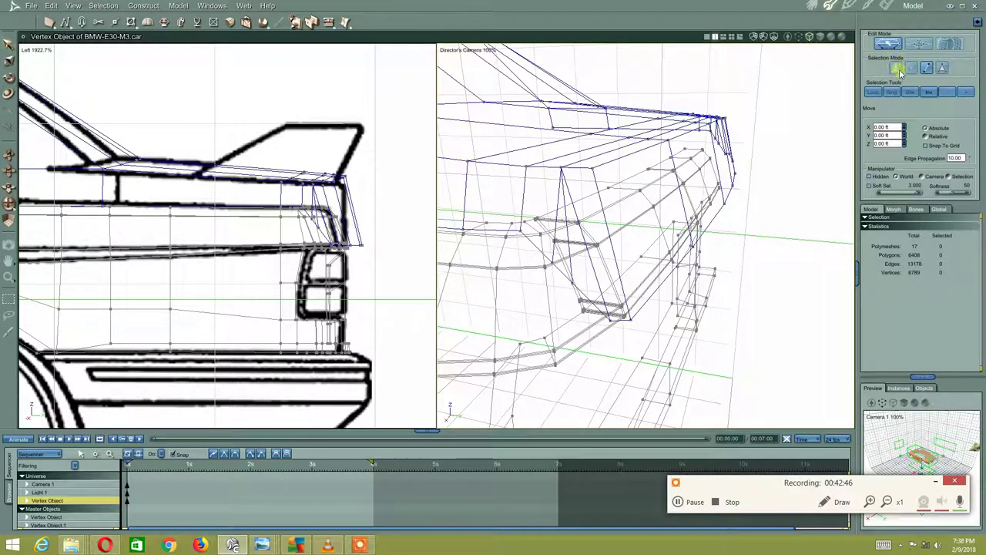
- Pick two rear-deck corner vertices, restore shaded display, then undo that selection
click(570, 285)
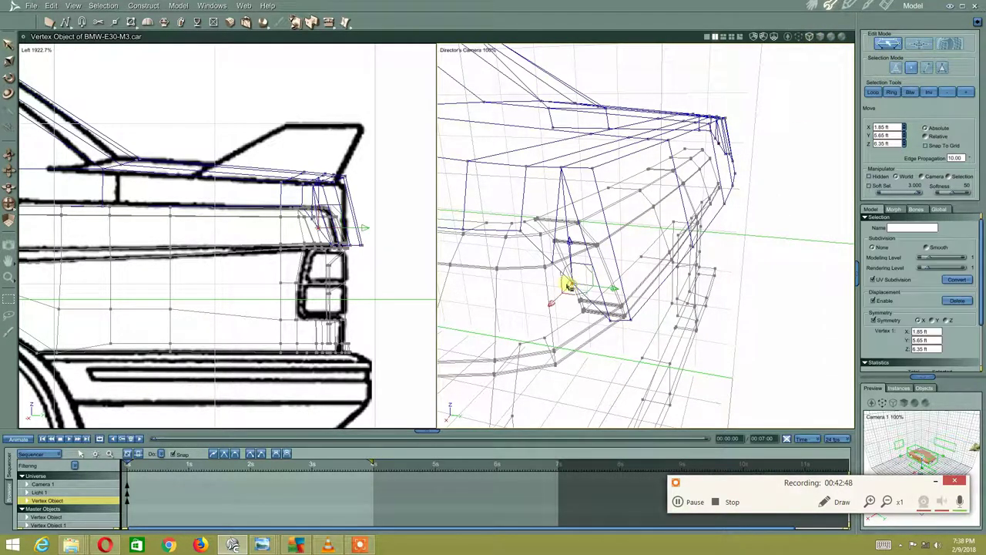
shift+click(553, 263)
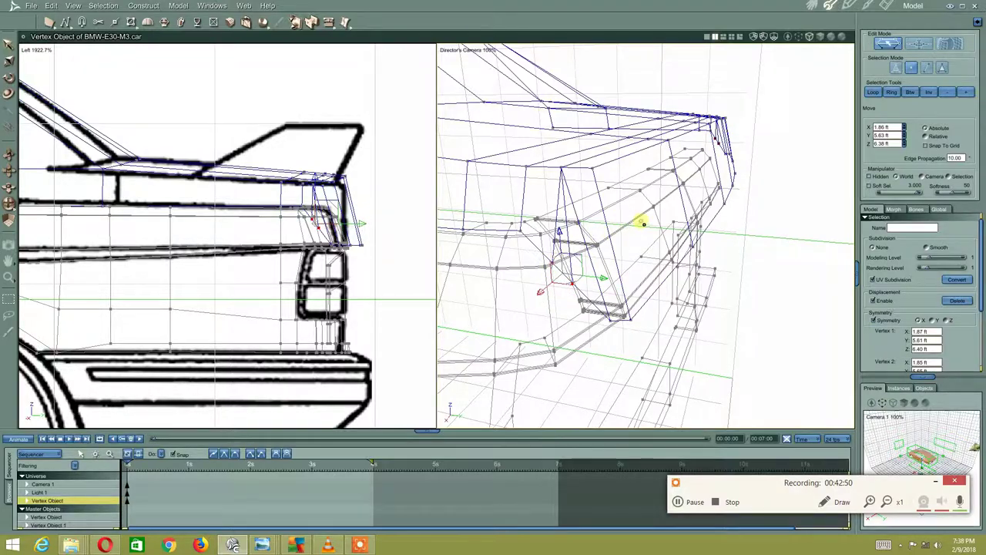
mouse_move(641, 222)
right_down()
mouse_move(632, 213)
mouse_move(698, 158)
right_up()
click(830, 37)
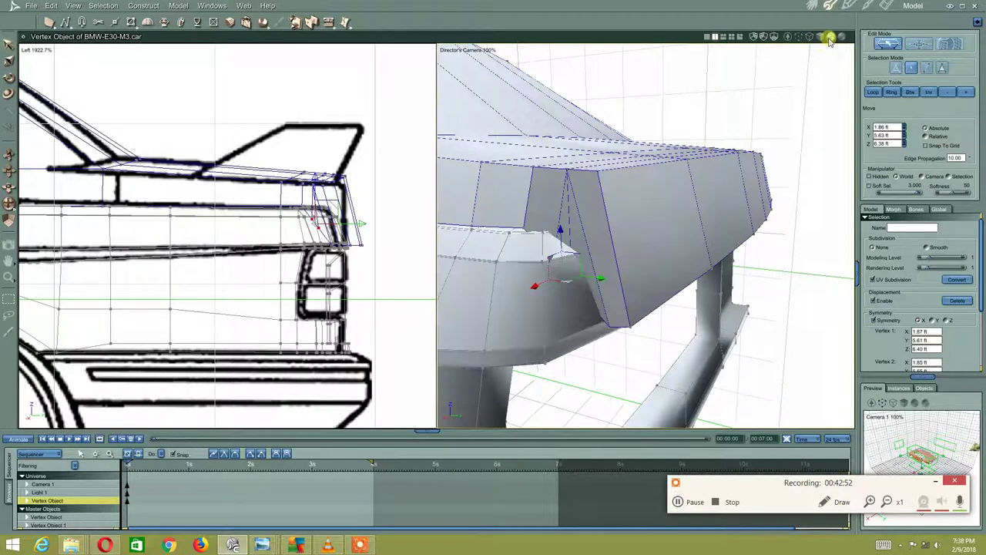
right_drag(650, 193, 585, 202)
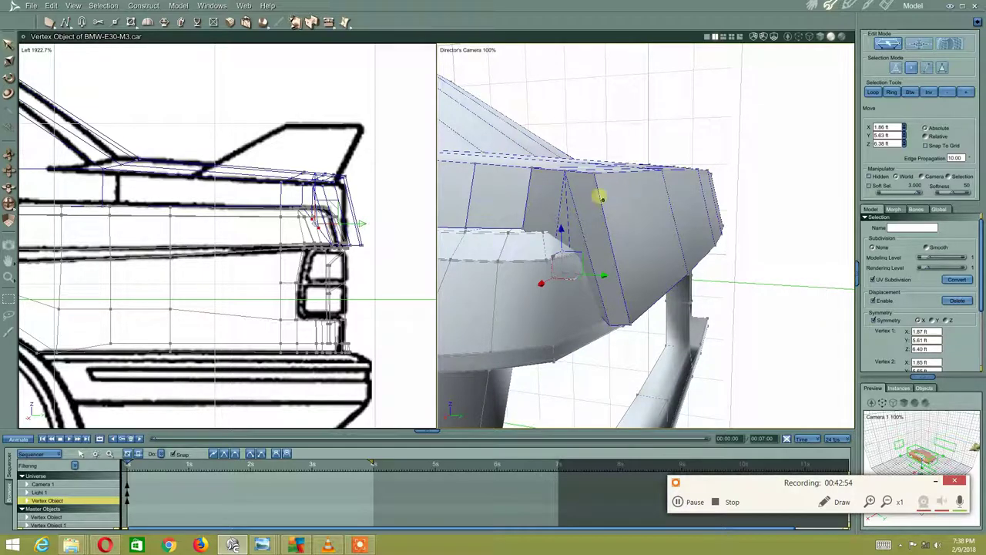
key(ctrl+z)
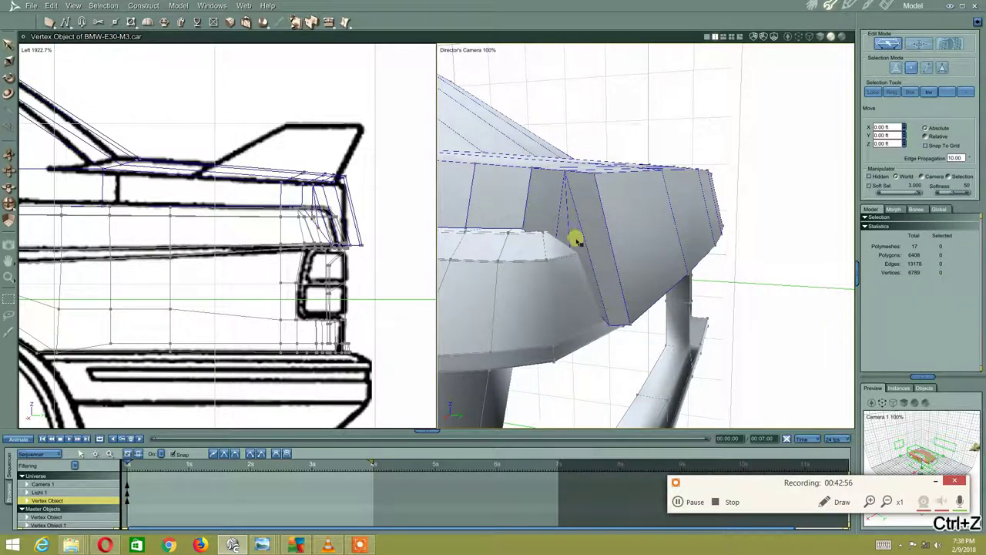
- Raise the rear-deck corner vertex and nudge it sideways toward the blueprint
click(572, 229)
drag(570, 235, 570, 201)
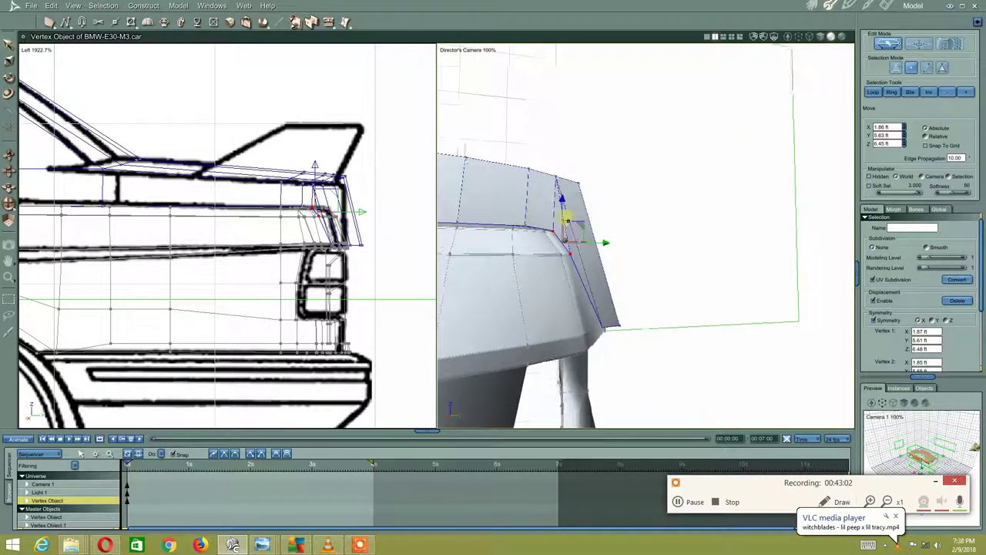
mouse_move(572, 202)
mouse_down()
mouse_move(518, 209)
mouse_move(468, 280)
mouse_up()
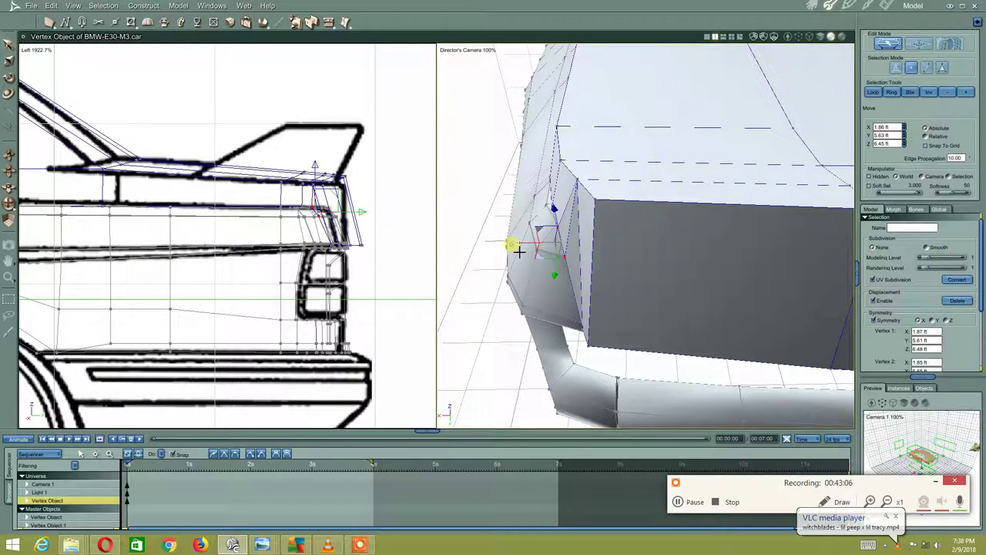
drag(514, 250, 522, 248)
click(462, 299)
- Lower another body corner vertex to 6.24 ft height and inspect the rear
click(564, 229)
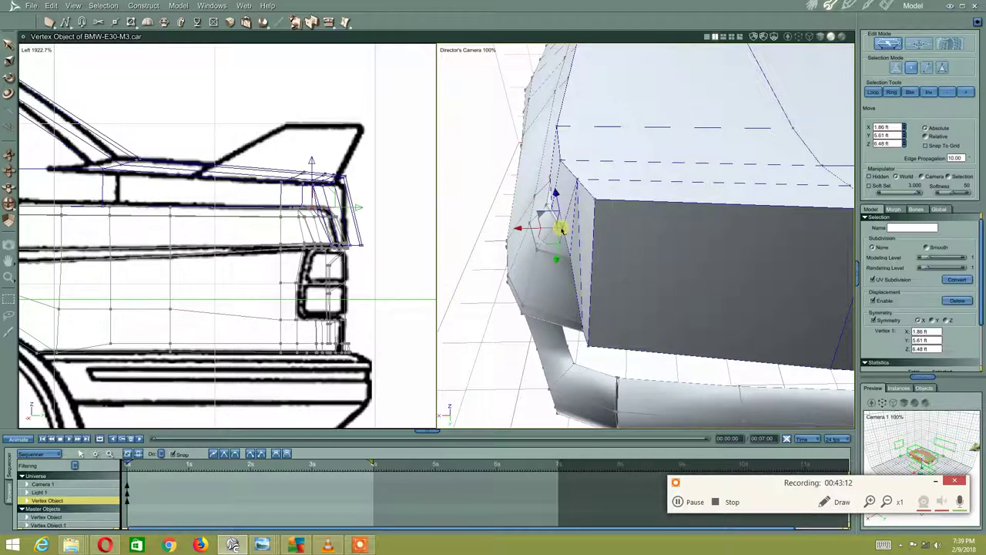
middle_drag(535, 261, 552, 185)
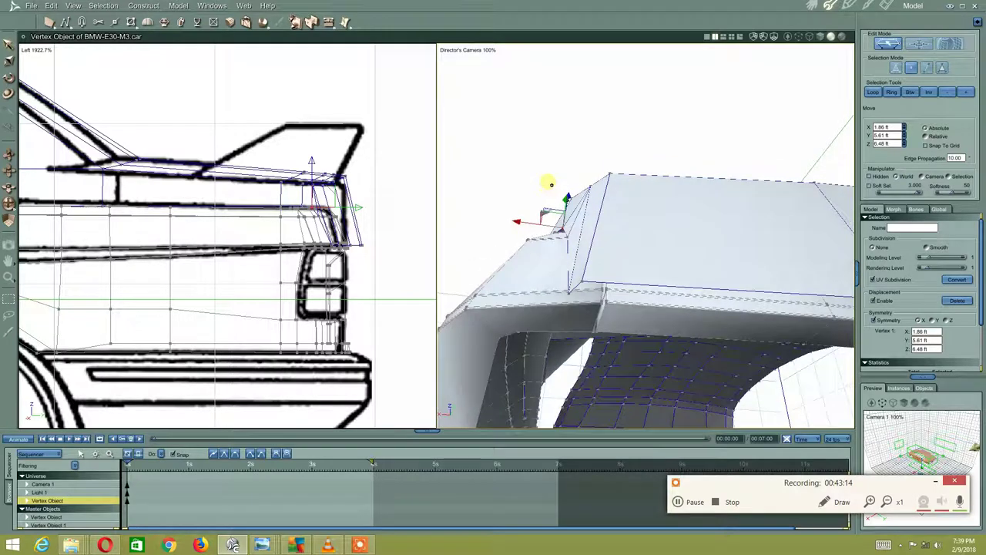
drag(568, 298, 567, 296)
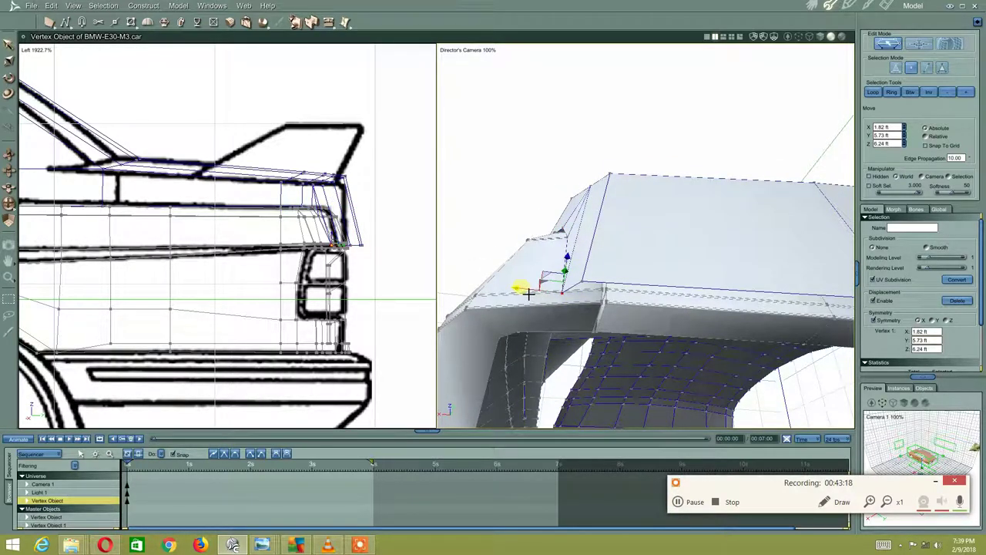
middle_drag(599, 198, 577, 308)
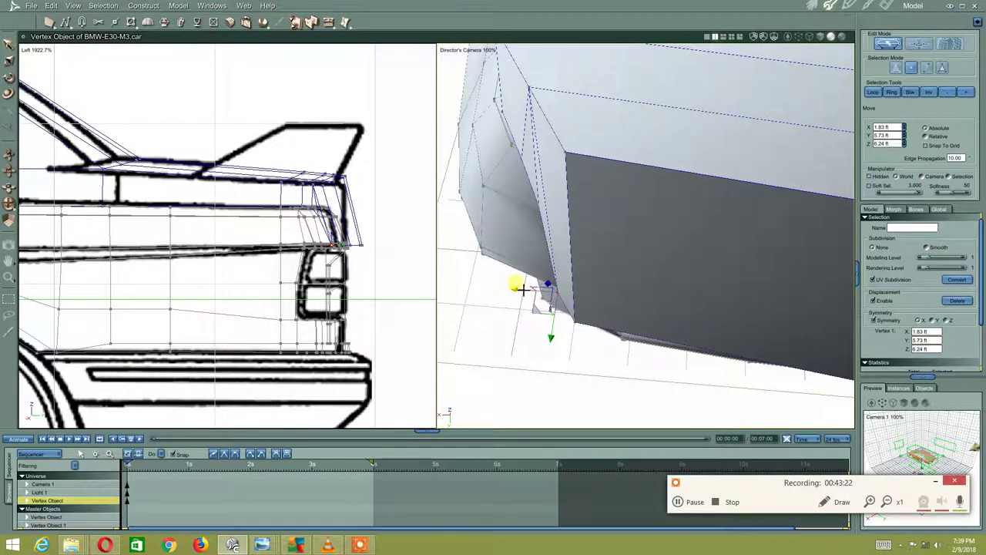
mouse_move(544, 227)
middle_down()
mouse_move(581, 185)
mouse_move(553, 158)
mouse_move(553, 133)
mouse_move(579, 159)
mouse_move(556, 206)
mouse_move(612, 185)
mouse_move(500, 180)
mouse_move(469, 164)
mouse_move(480, 142)
mouse_move(546, 141)
mouse_move(510, 119)
mouse_move(614, 213)
mouse_move(639, 218)
mouse_move(590, 255)
mouse_move(632, 208)
middle_up()
scroll(639, 219, up, 4)
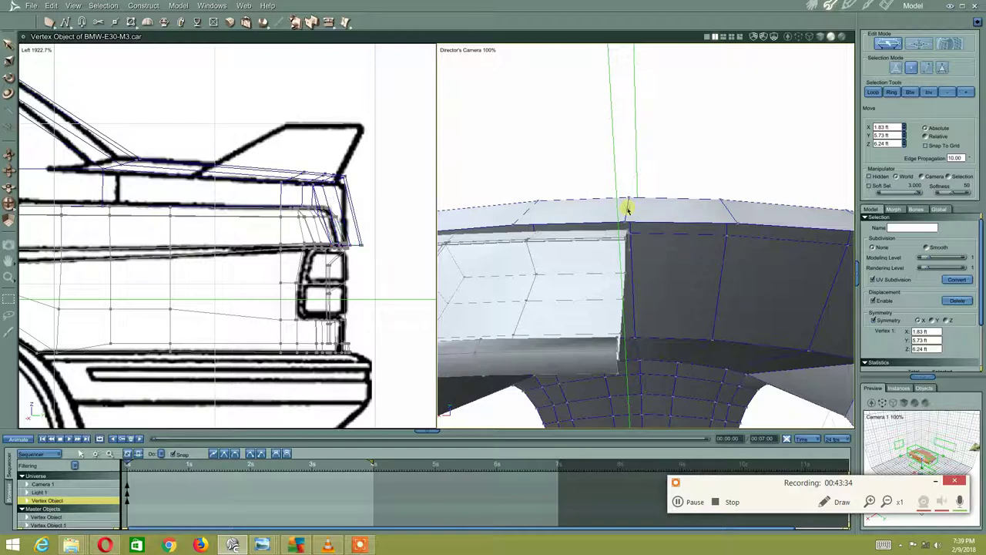
- Nudge two C-pillar vertices down and sideways onto the blueprint outline
click(628, 208)
right_click(672, 149)
click(662, 148)
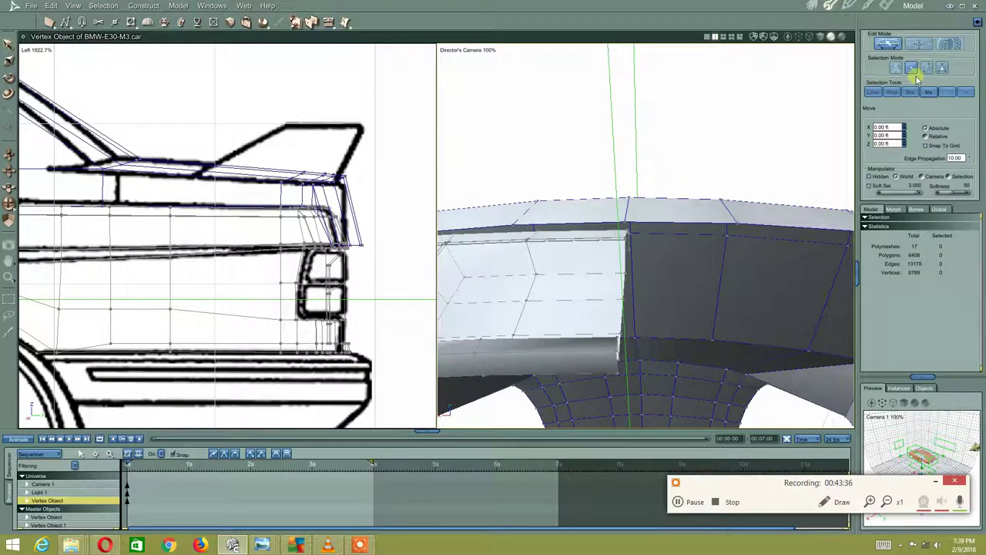
click(628, 206)
mouse_move(527, 215)
middle_down()
mouse_move(502, 210)
mouse_move(551, 202)
middle_up()
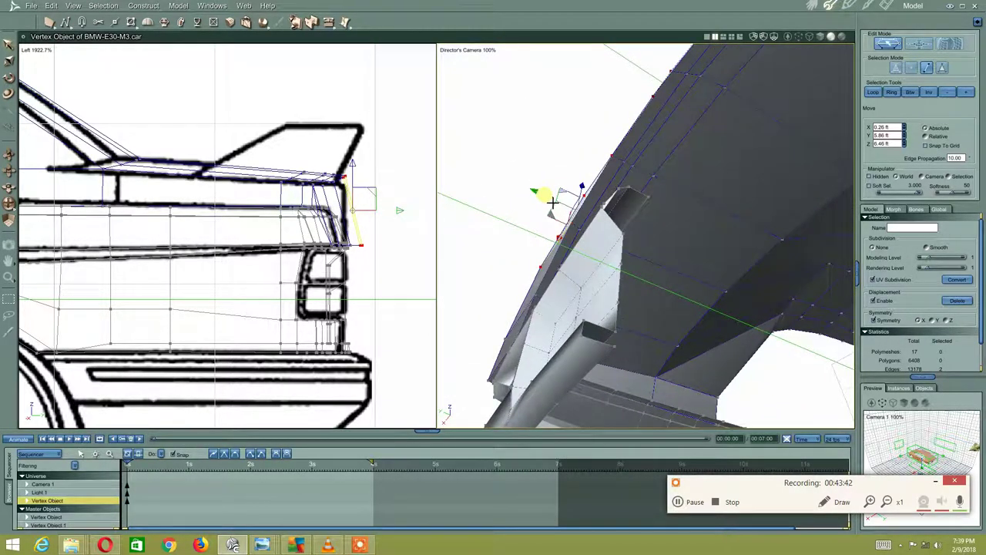
drag(548, 202, 561, 205)
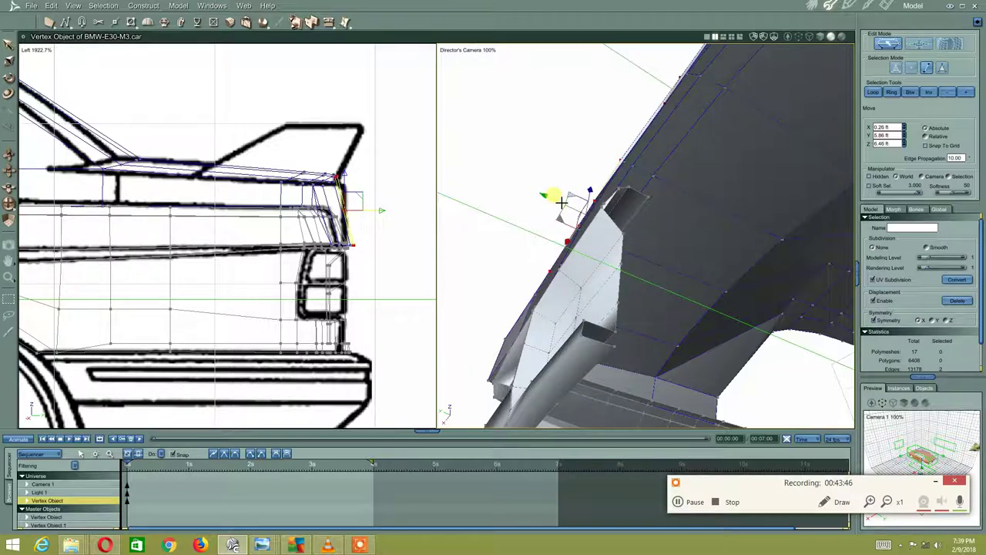
mouse_move(521, 236)
middle_down()
mouse_move(564, 208)
mouse_move(563, 224)
middle_up()
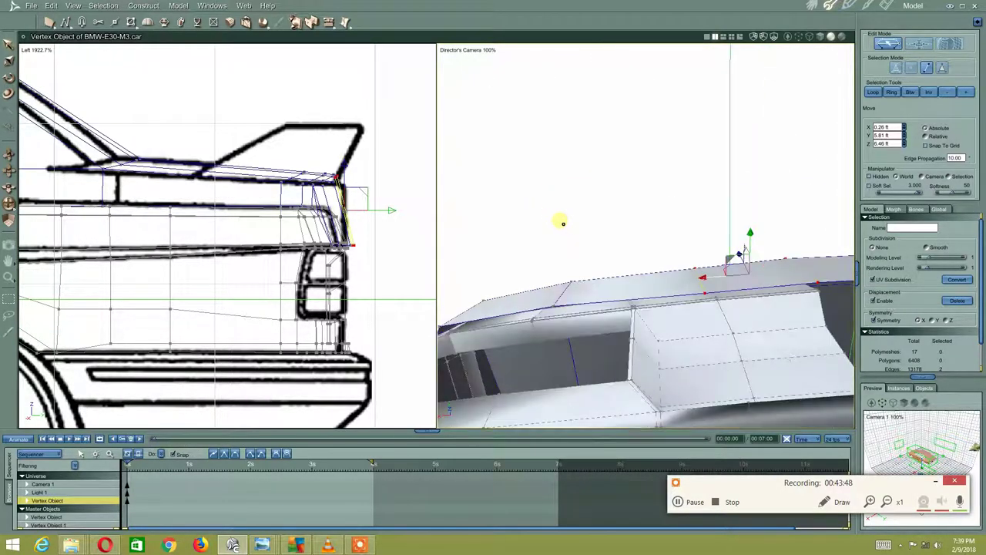
click(561, 293)
mouse_move(563, 286)
middle_down()
mouse_move(529, 279)
mouse_move(532, 298)
middle_up()
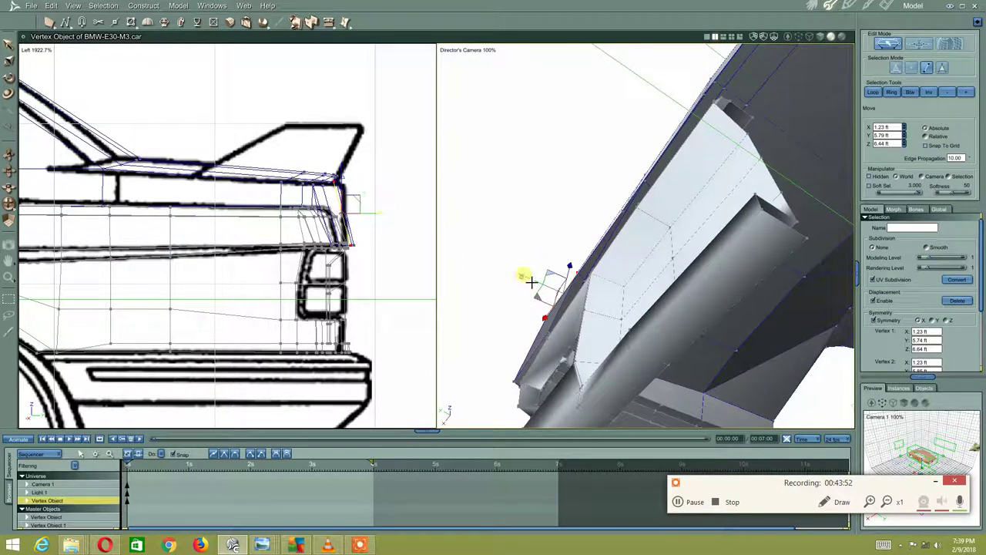
drag(532, 282, 517, 288)
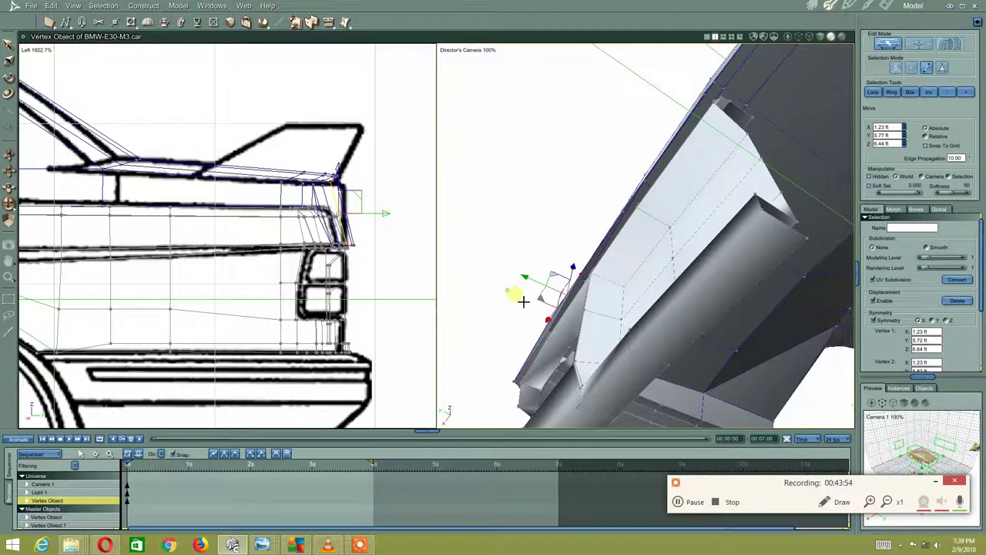
mouse_move(517, 288)
middle_down()
mouse_move(590, 341)
mouse_move(566, 403)
mouse_move(577, 291)
mouse_move(553, 300)
middle_up()
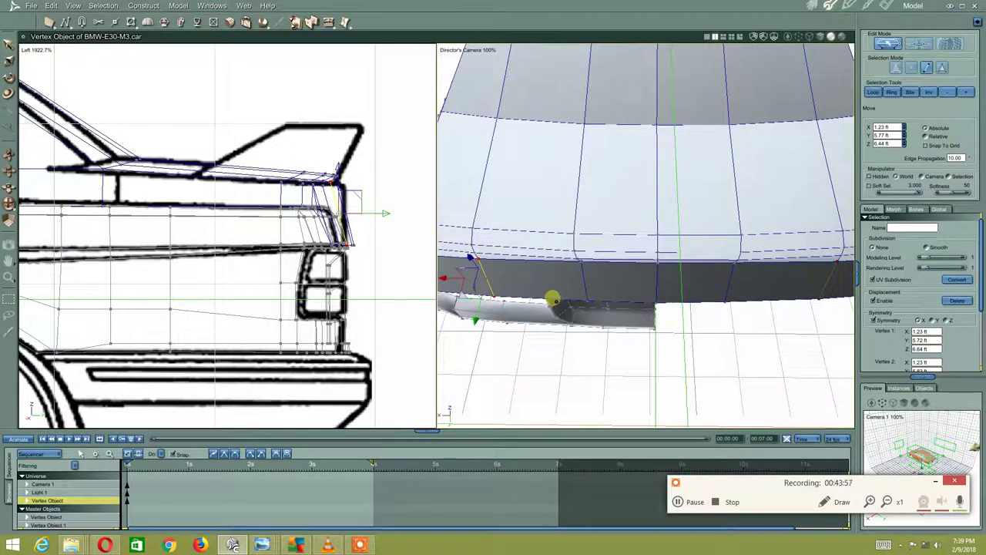
- Shift the rear trunk corner edge outward and fine-tune its top vertex
click(623, 262)
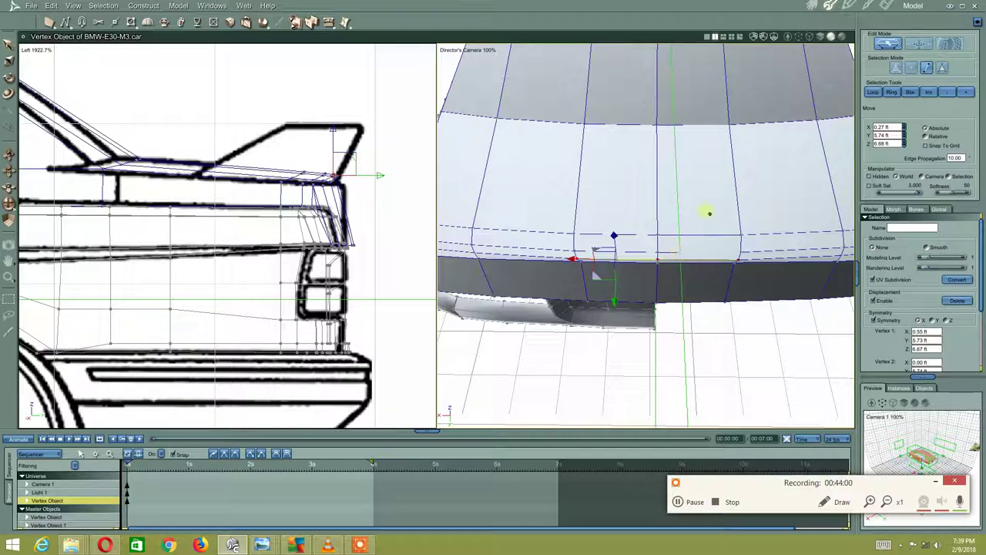
mouse_move(709, 213)
middle_down()
mouse_move(624, 198)
mouse_move(629, 222)
middle_up()
mouse_move(627, 260)
mouse_down()
mouse_move(643, 259)
mouse_move(598, 265)
mouse_up()
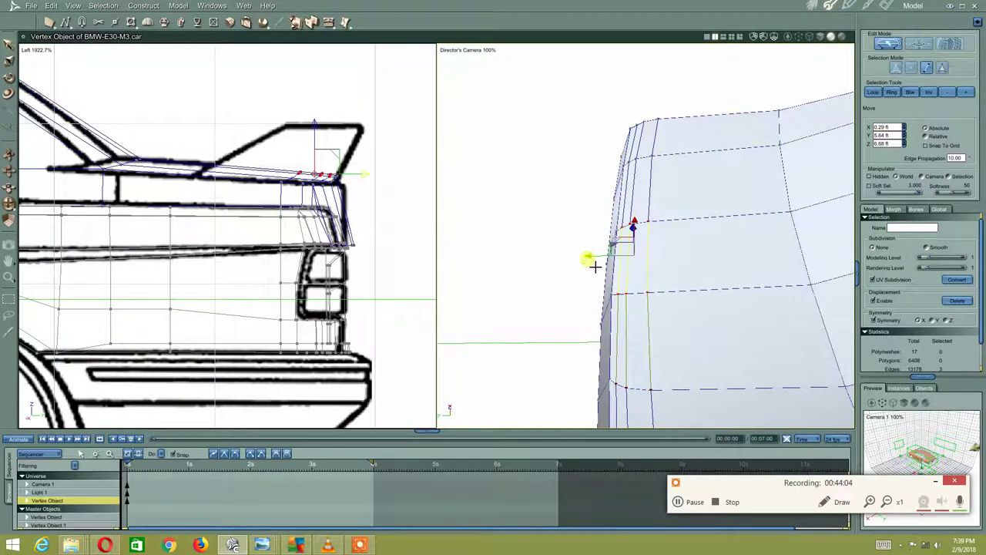
mouse_move(575, 267)
middle_down()
mouse_move(561, 247)
mouse_move(583, 275)
mouse_move(563, 300)
middle_up()
click(564, 299)
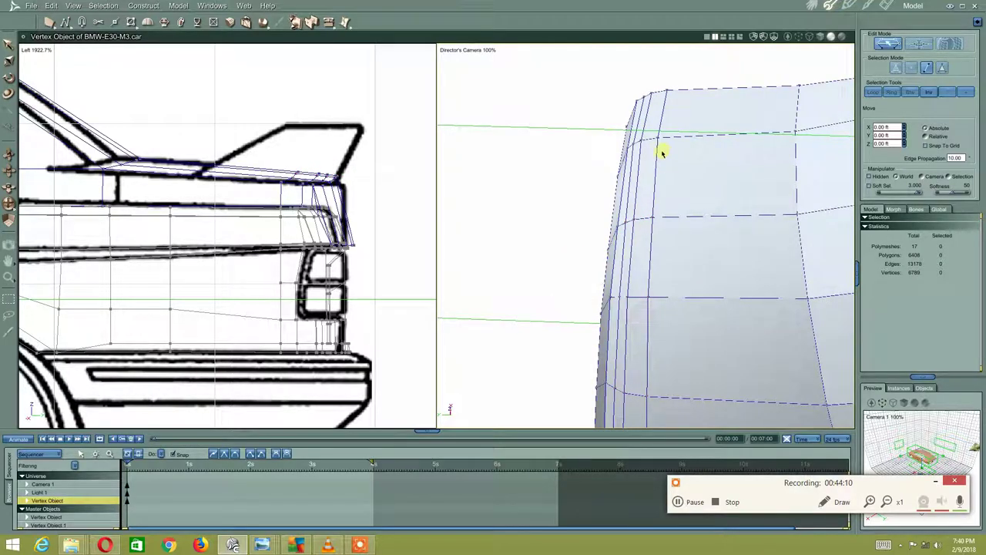
click(649, 143)
mouse_move(639, 144)
mouse_down()
mouse_move(606, 141)
mouse_move(617, 146)
mouse_move(575, 198)
mouse_up()
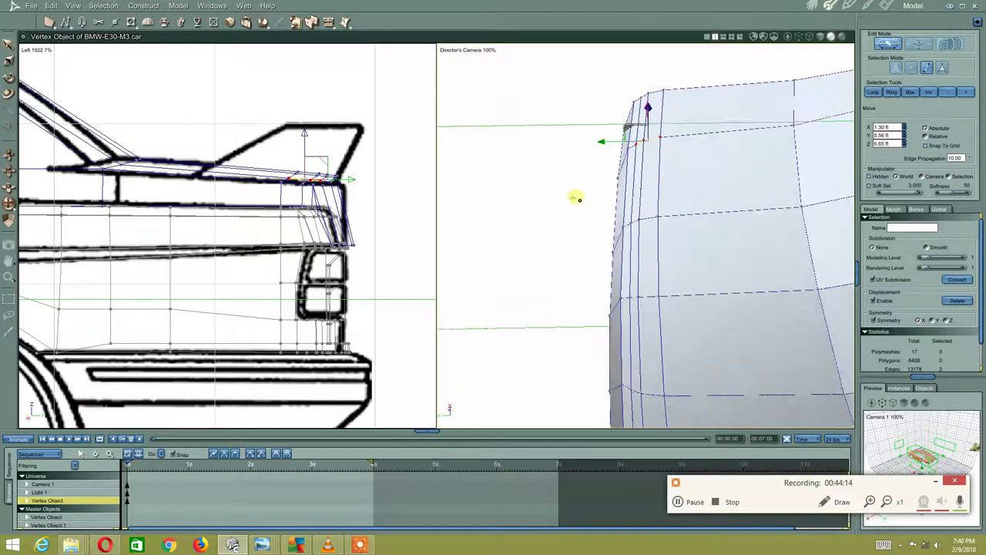
mouse_move(574, 198)
middle_down()
mouse_move(660, 174)
mouse_move(652, 150)
mouse_move(734, 133)
mouse_move(678, 159)
mouse_move(632, 165)
mouse_move(575, 105)
mouse_move(550, 147)
mouse_move(494, 99)
middle_up()
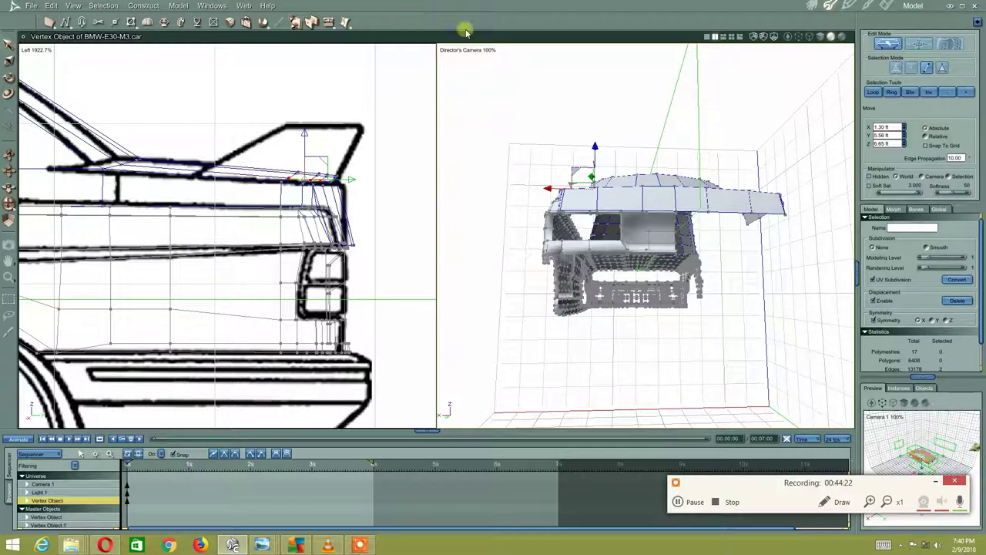
mouse_move(548, 236)
middle_down()
mouse_move(584, 220)
mouse_move(676, 276)
mouse_move(598, 249)
mouse_move(585, 255)
mouse_move(598, 242)
mouse_move(571, 236)
middle_up()
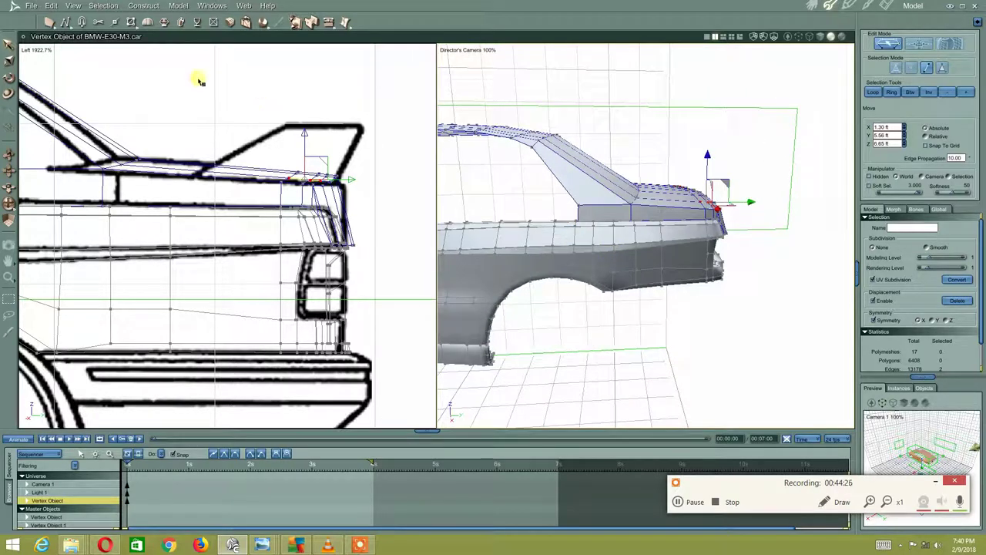
- In the side view, lower the C-pillar base vertex onto the blueprint's rear window line
click(459, 56)
mouse_move(121, 209)
middle_down()
mouse_move(341, 236)
mouse_move(316, 255)
middle_up()
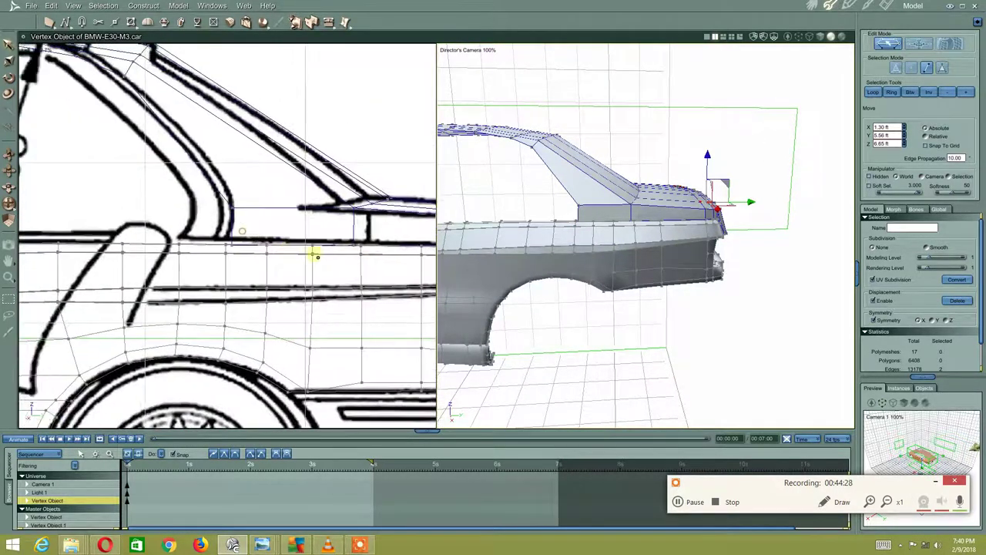
scroll(308, 254, up, 3)
scroll(285, 248, up, 1)
scroll(385, 231, up, 2)
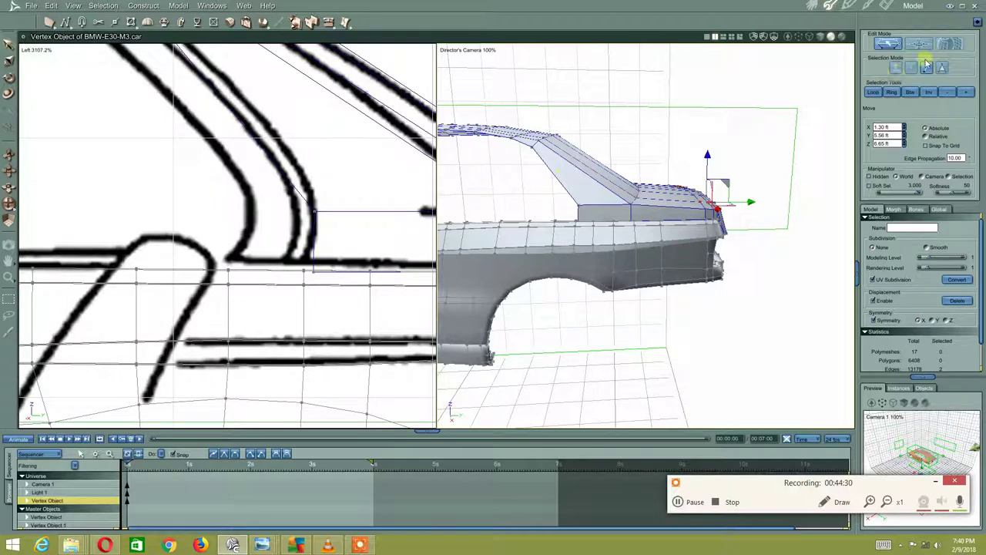
click(354, 247)
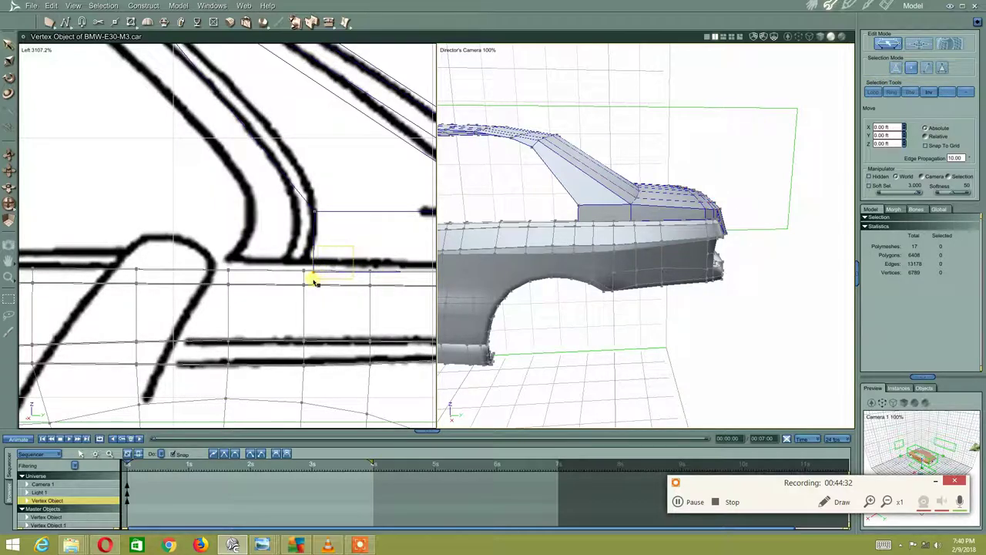
click(312, 279)
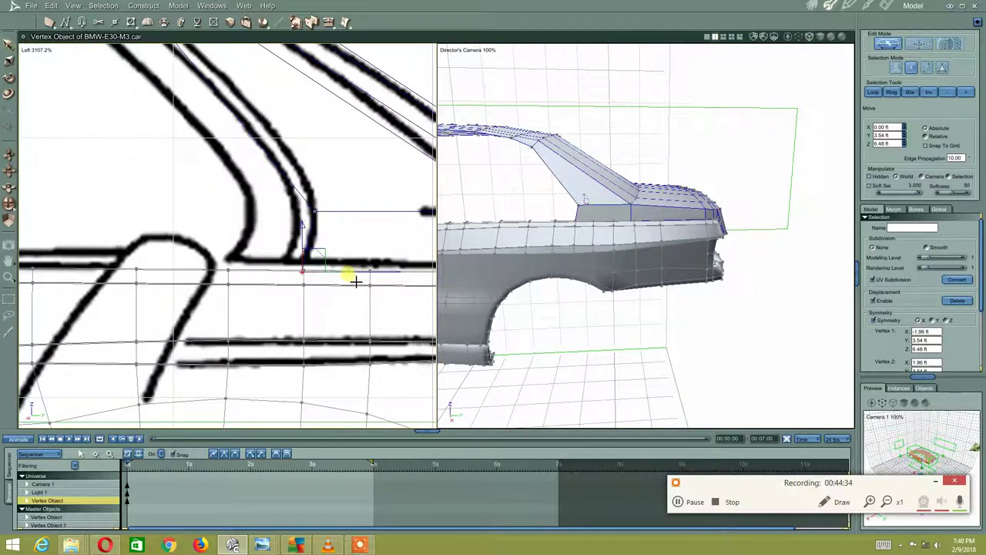
drag(355, 282, 346, 255)
scroll(411, 193, down, 1)
scroll(390, 267, down, 1)
scroll(294, 212, down, 1)
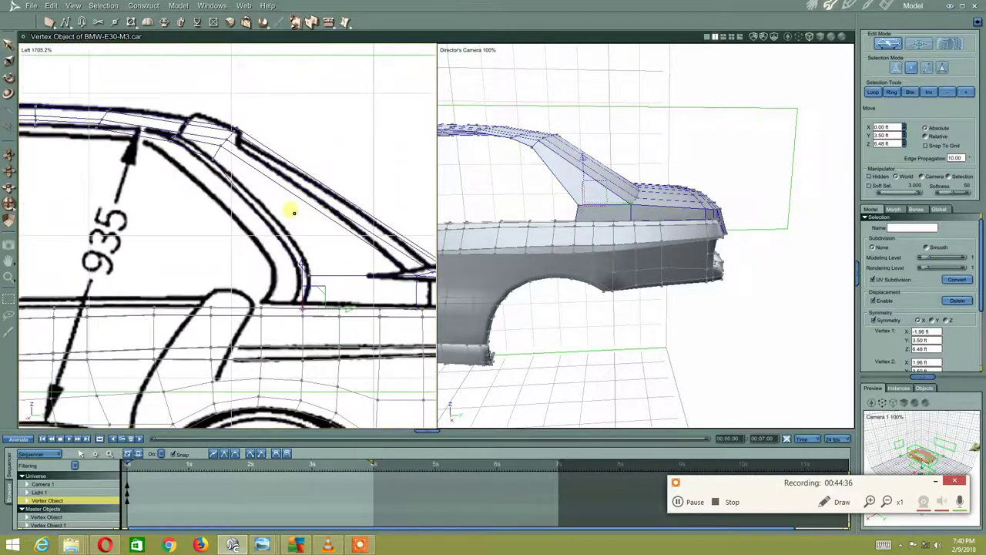
click(236, 260)
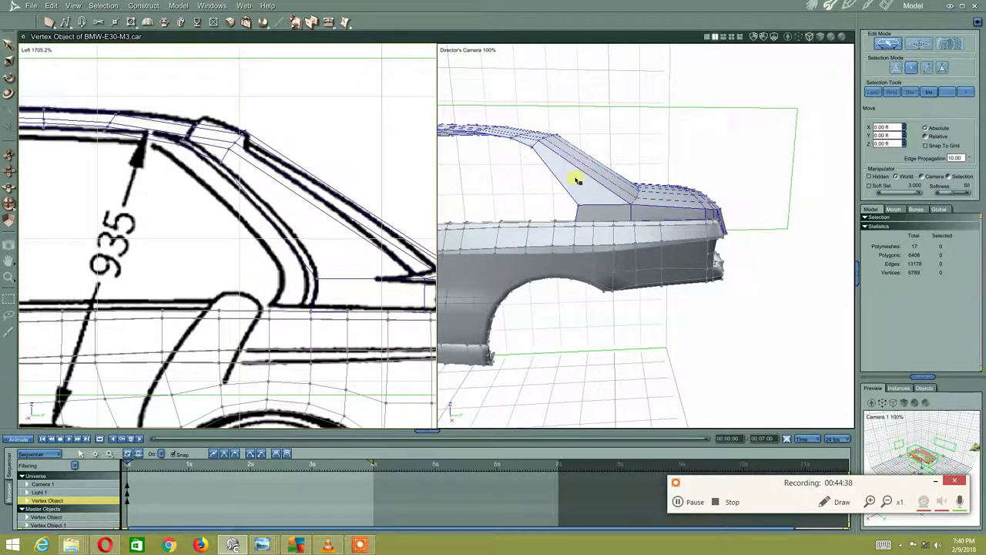
- Change the mesh selection element type and test-select a roof vertex
right_click(665, 115)
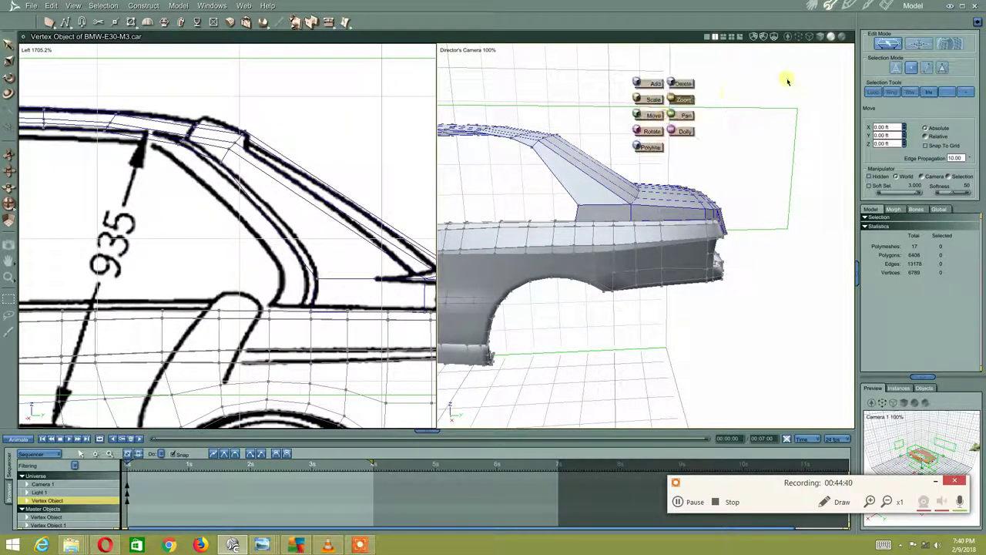
click(929, 68)
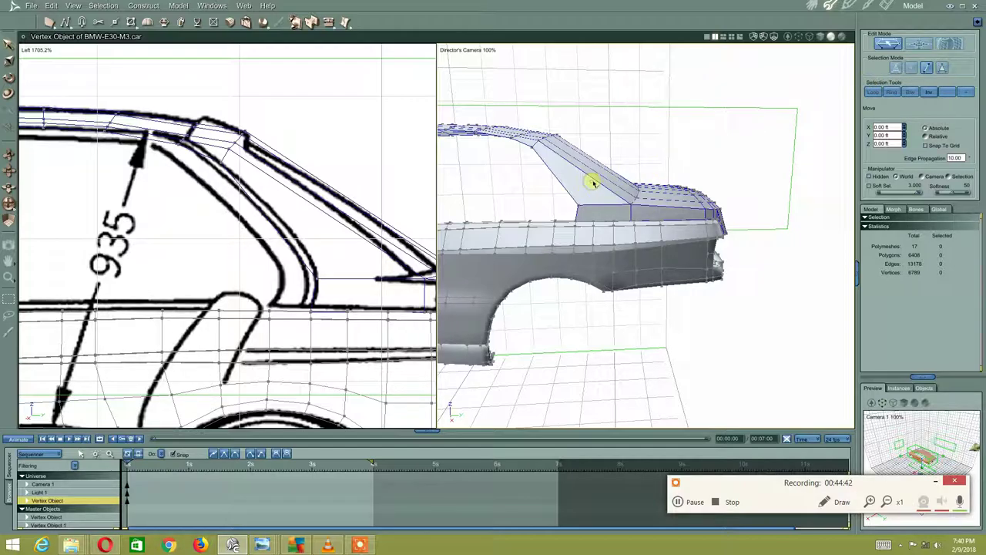
click(591, 181)
middle_drag(623, 164, 549, 217)
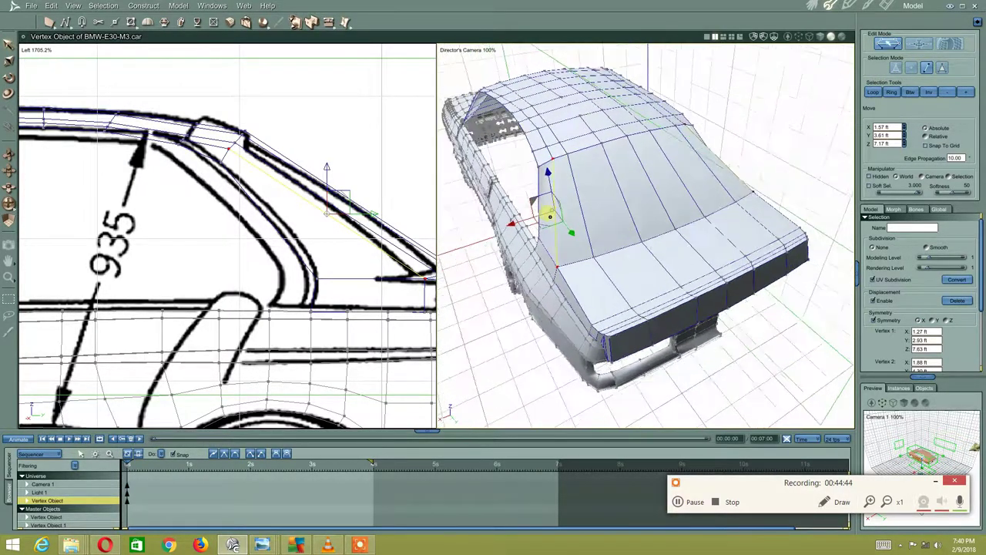
click(763, 126)
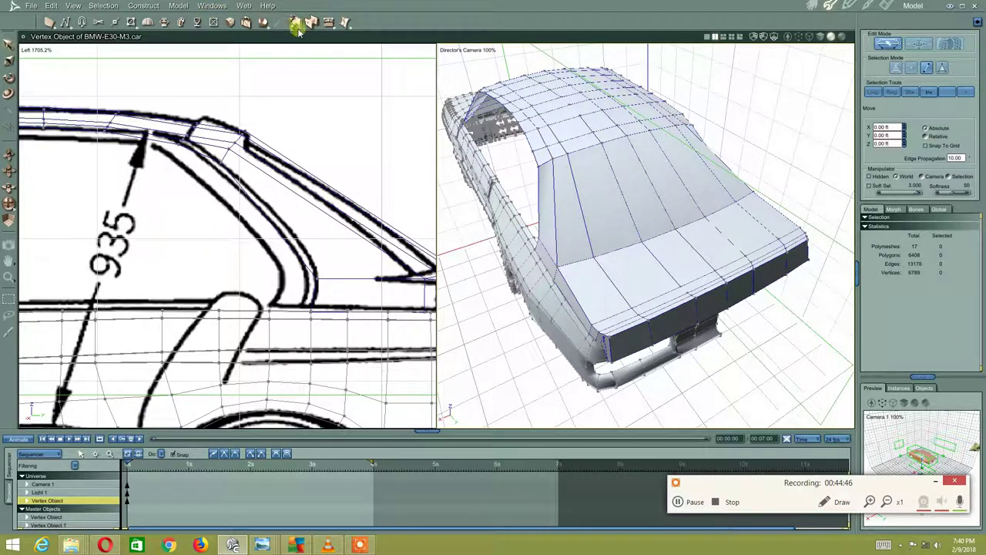
- Add a first vertex on the C-pillar edge with the Add Vertex tool
click(114, 21)
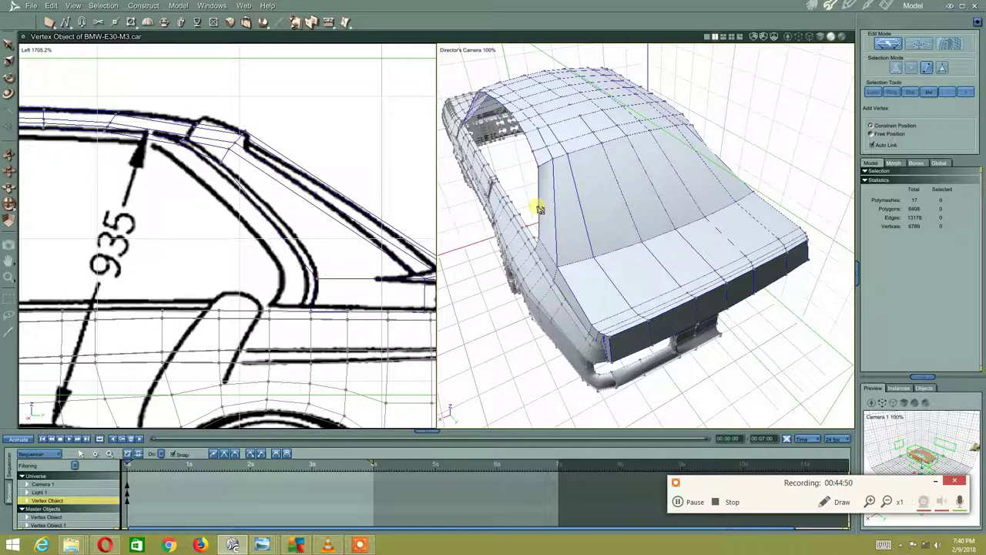
click(539, 206)
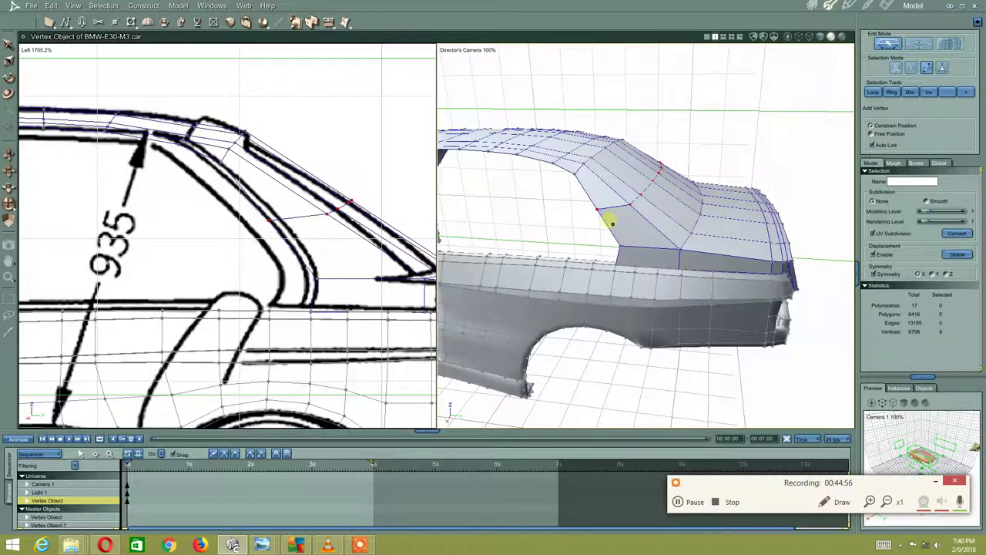
click(626, 210)
middle_drag(725, 189, 689, 200)
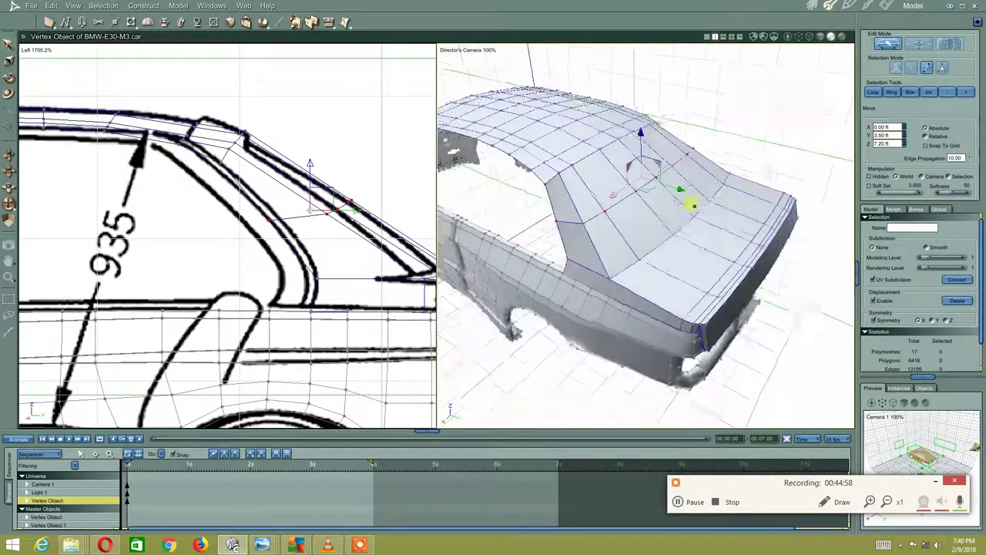
- Add auto-linked vertices across the rear roof edges, undoing one misplaced point
click(113, 23)
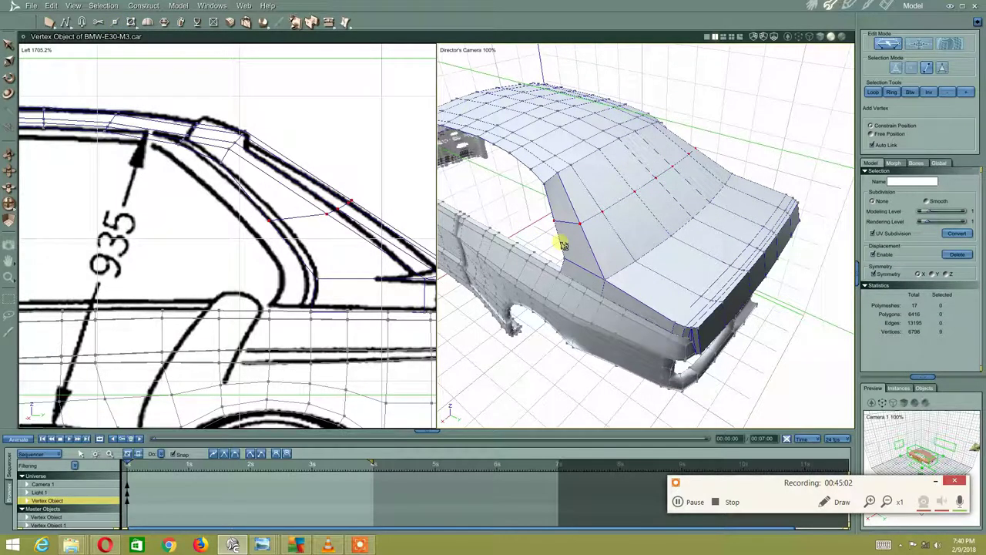
click(592, 249)
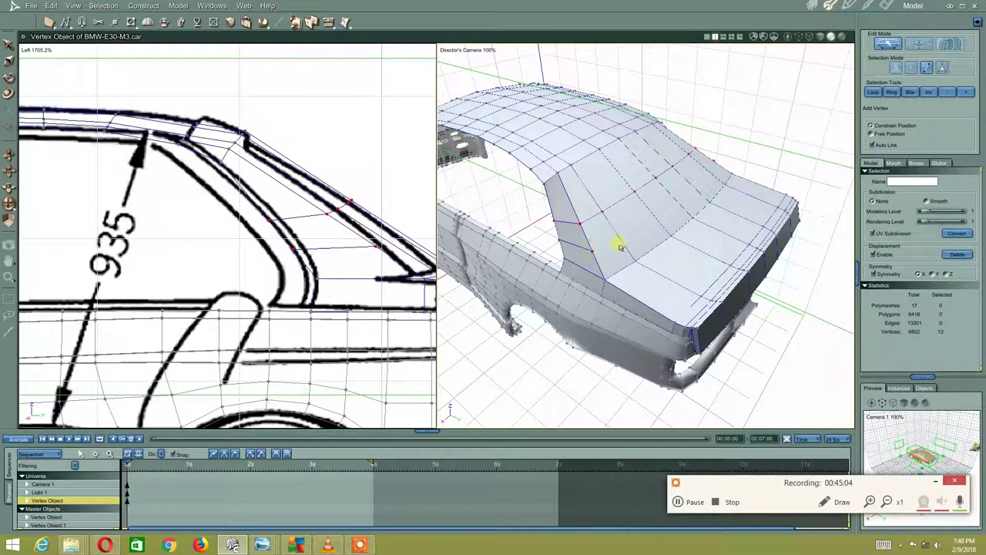
key(ctrl+z)
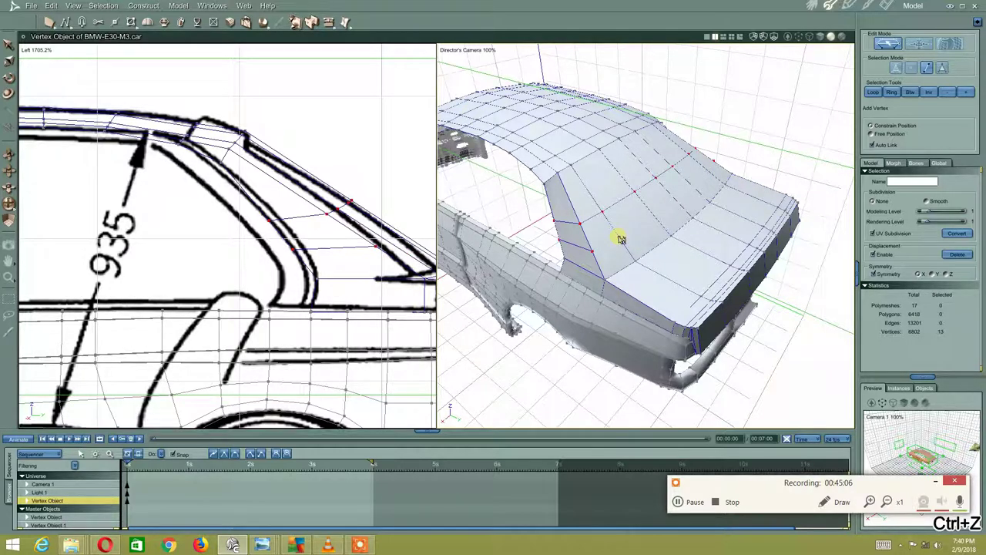
click(660, 202)
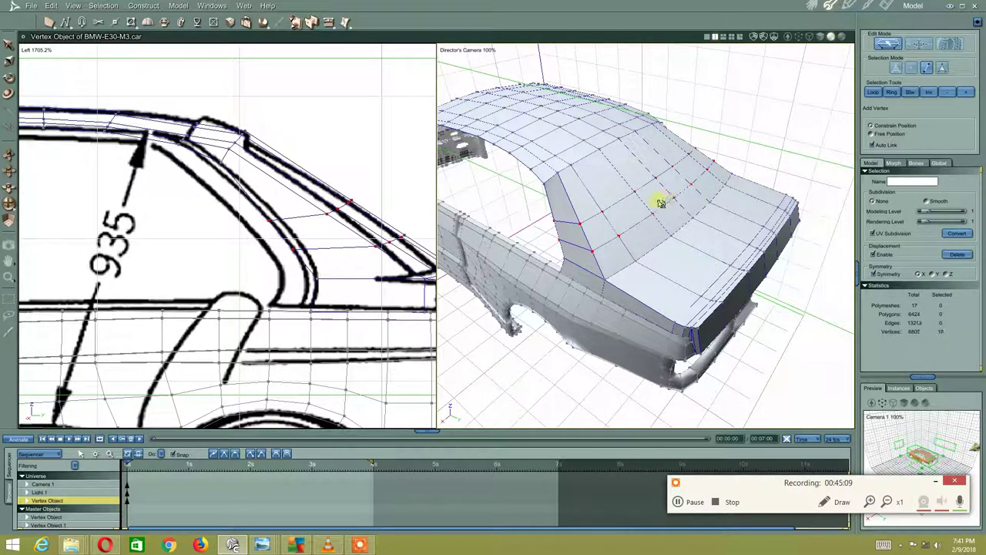
click(552, 204)
click(571, 200)
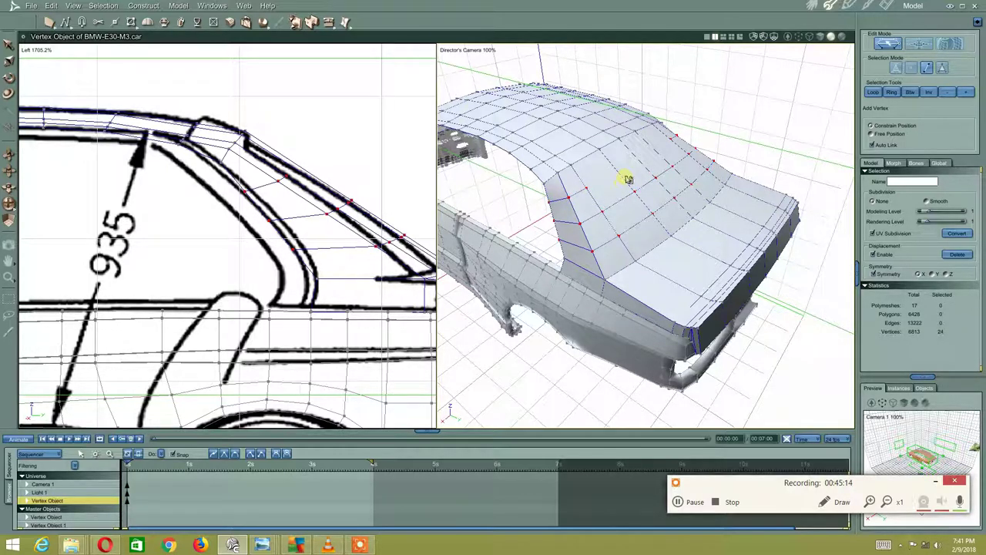
click(590, 201)
right_click(609, 193)
- Raise the selected roof-edge vertices up to the blueprint outline in the side view
click(610, 193)
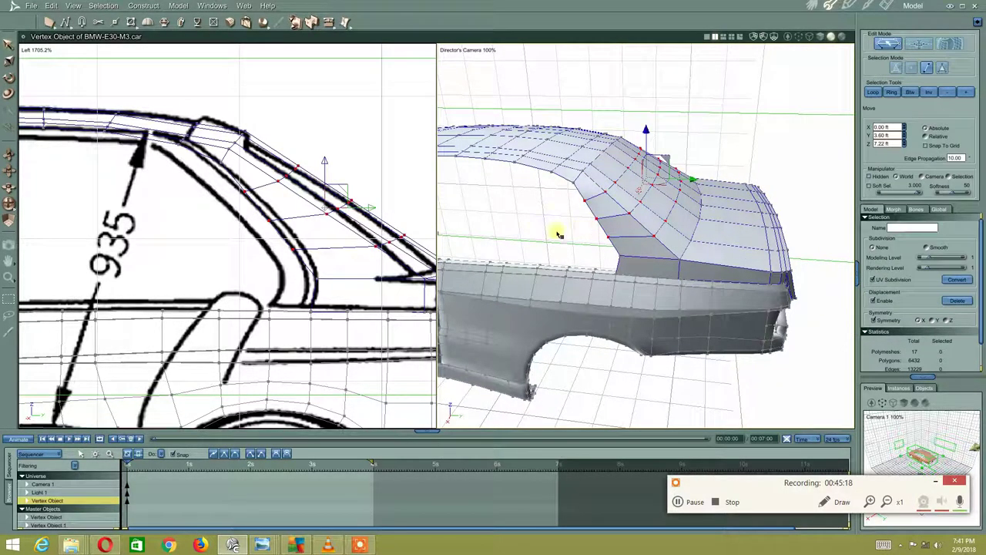
click(539, 228)
scroll(270, 221, up, 2)
scroll(269, 222, up, 1)
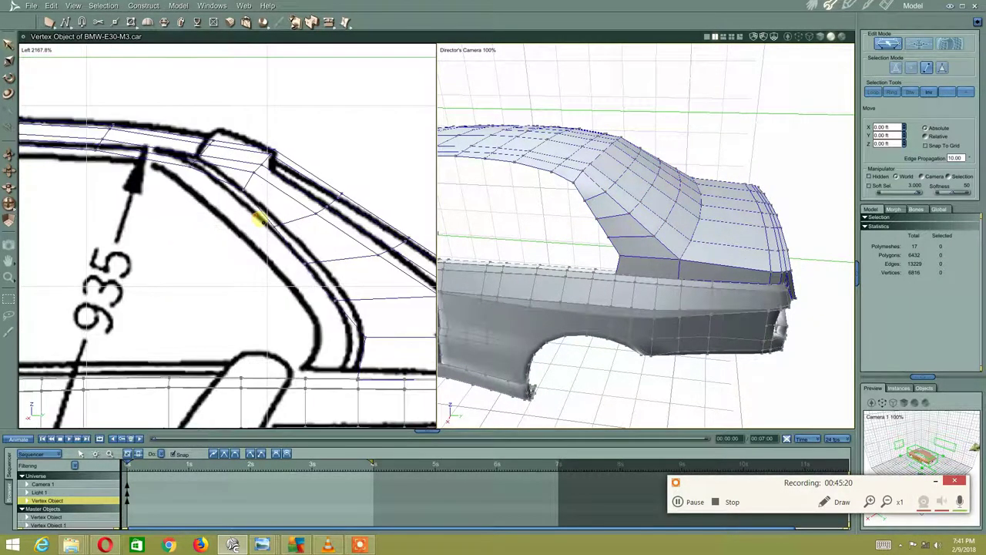
scroll(257, 216, up, 1)
scroll(254, 229, up, 1)
scroll(258, 228, up, 1)
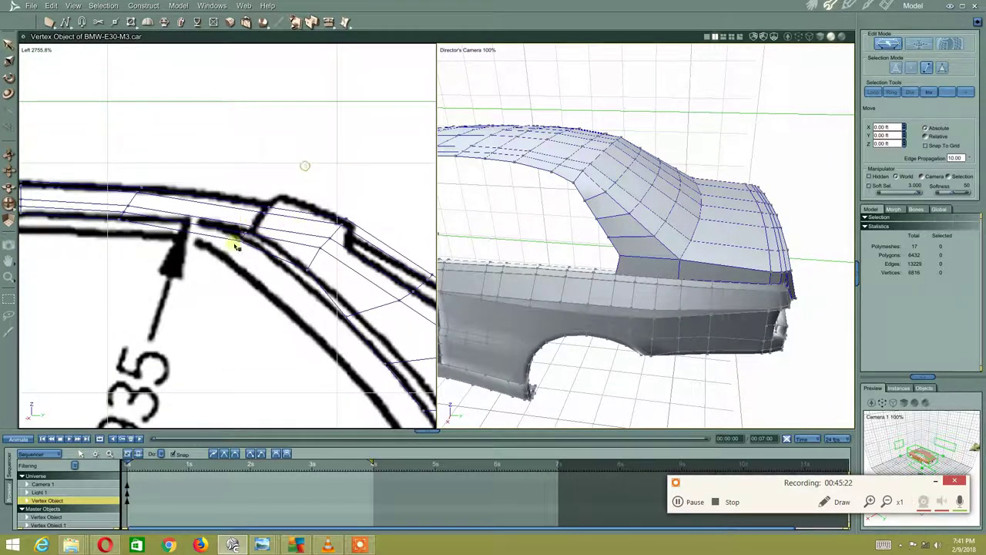
drag(305, 166, 224, 251)
drag(264, 187, 260, 172)
middle_drag(235, 192, 273, 205)
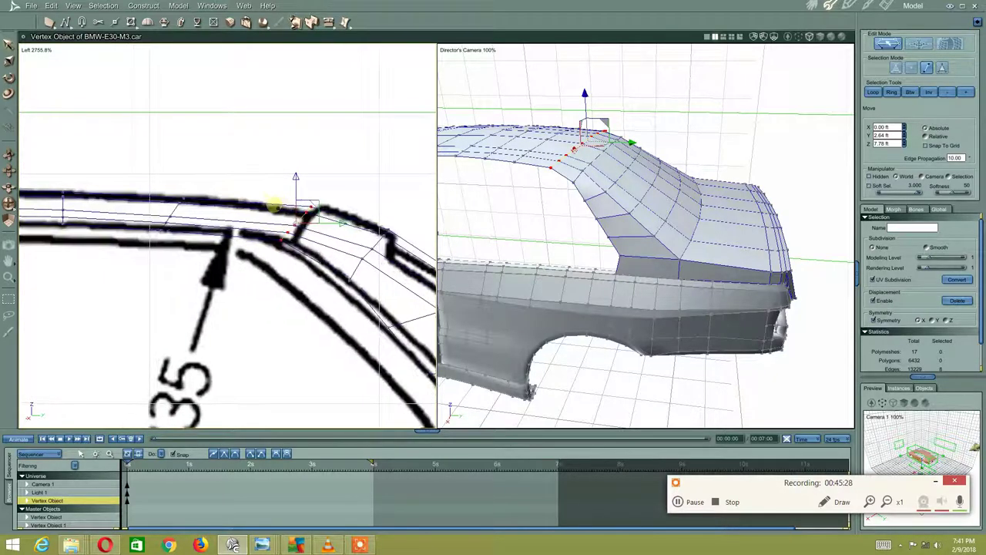
- Nudge the roof vertex at the C-pillar corner onto the blueprint roof line
click(193, 199)
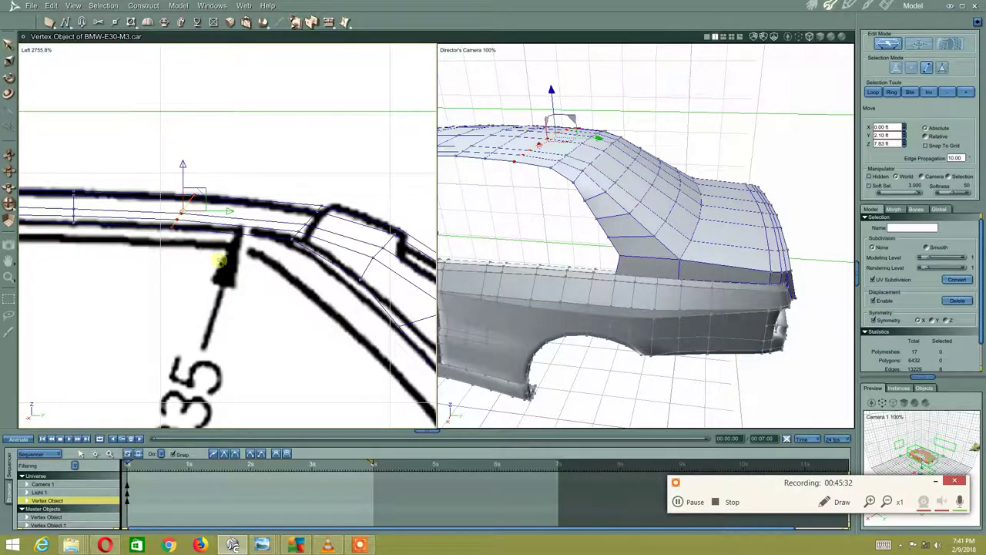
click(220, 261)
click(305, 226)
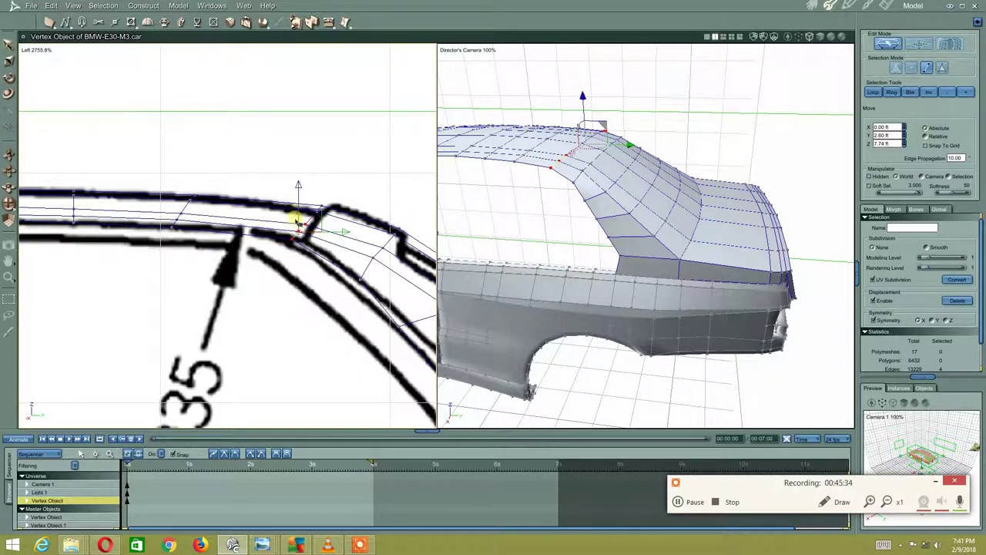
click(273, 266)
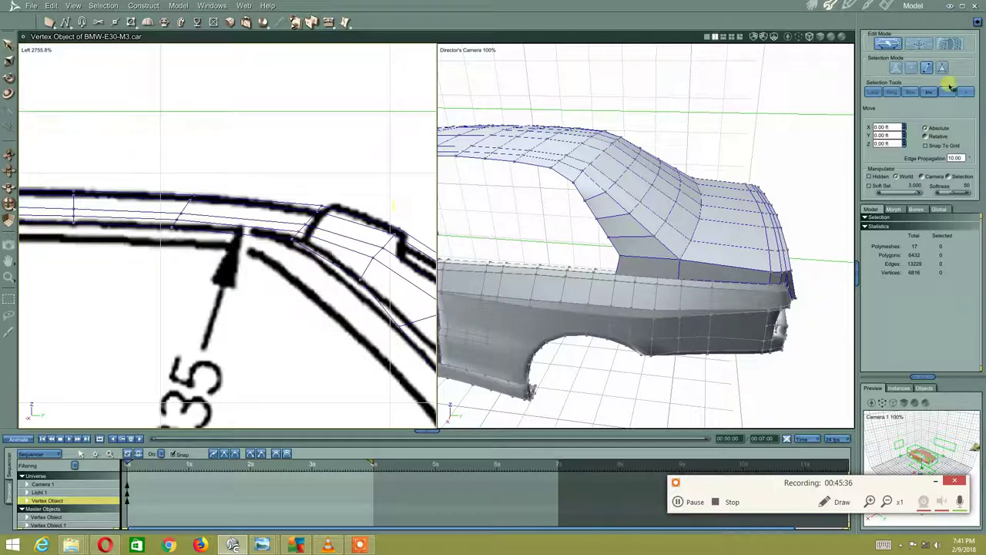
click(293, 228)
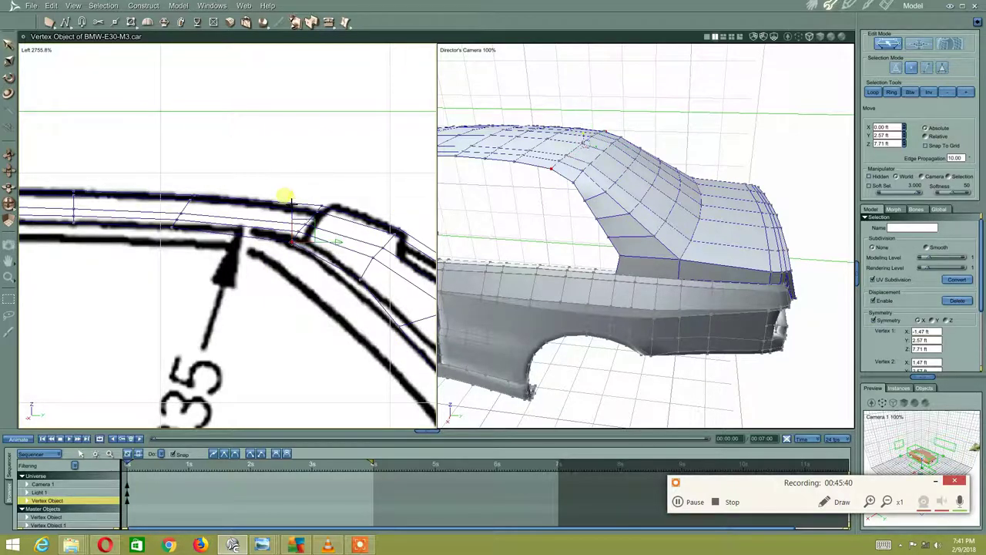
click(288, 235)
click(300, 230)
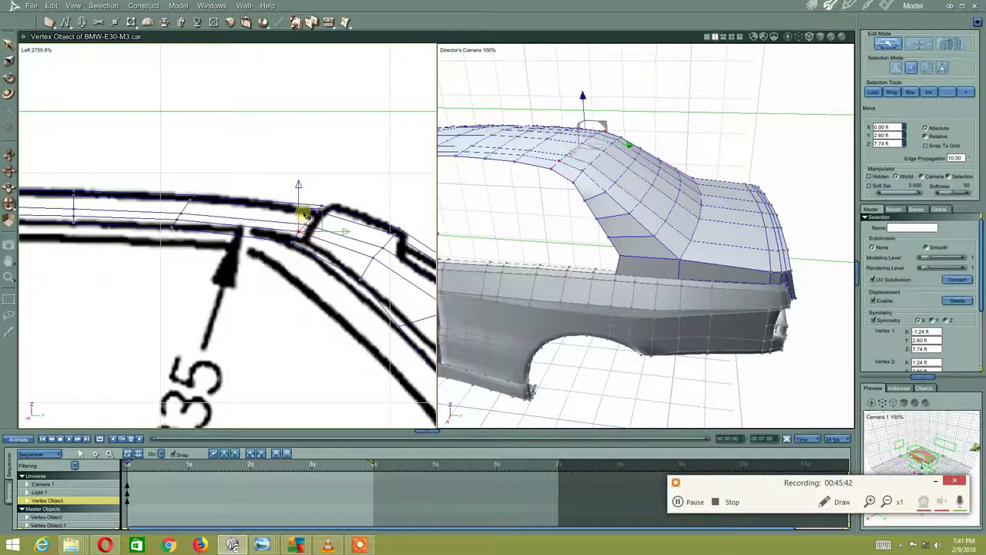
click(305, 194)
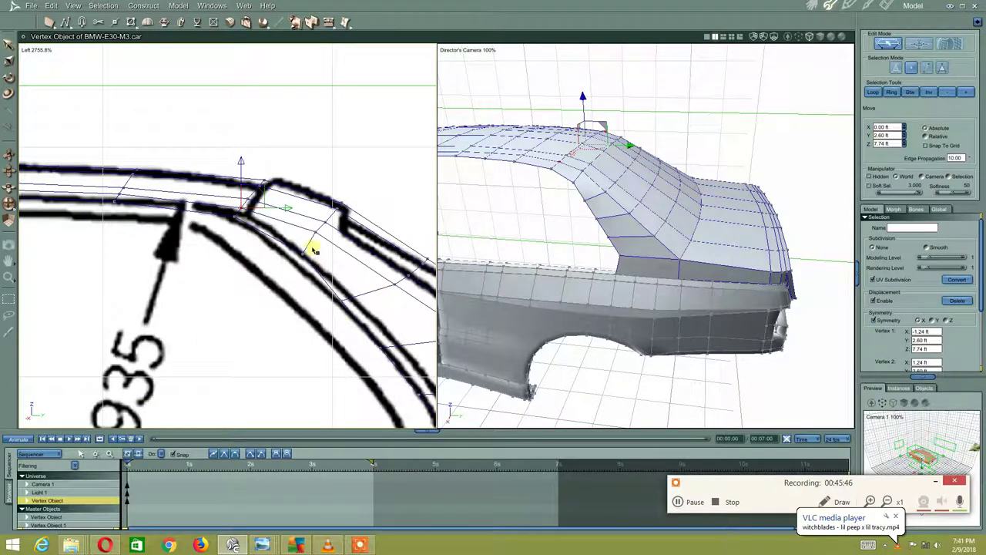
click(313, 233)
click(314, 234)
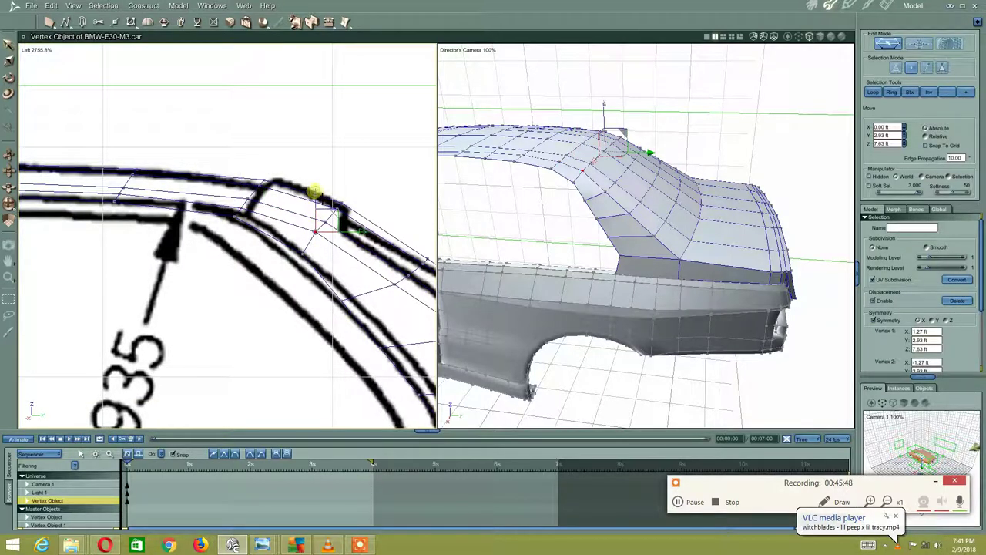
drag(315, 191, 316, 193)
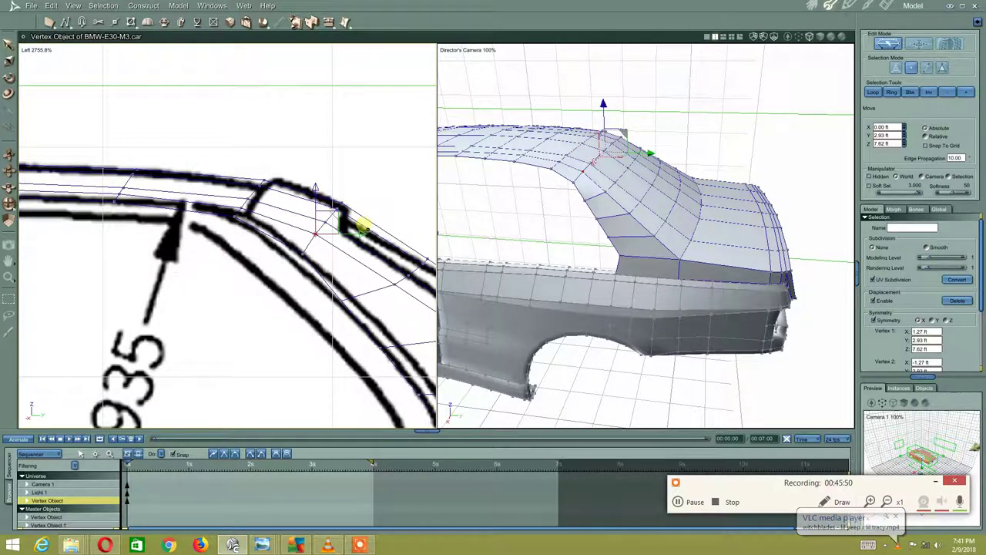
- Move the next C-pillar vertex down onto the blueprint's rear-window outline
mouse_move(636, 198)
middle_down()
mouse_move(590, 185)
mouse_move(652, 187)
middle_up()
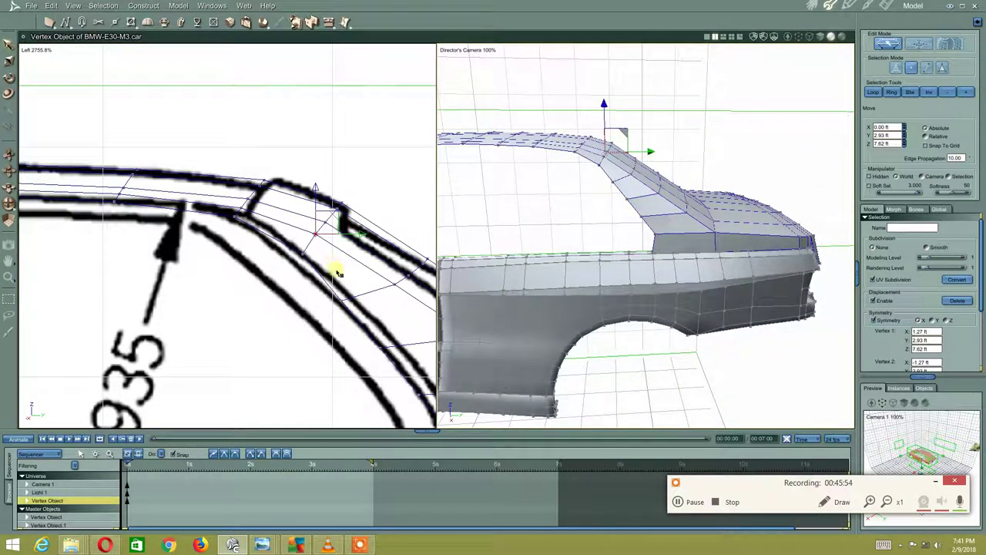
middle_drag(337, 274, 282, 253)
click(284, 256)
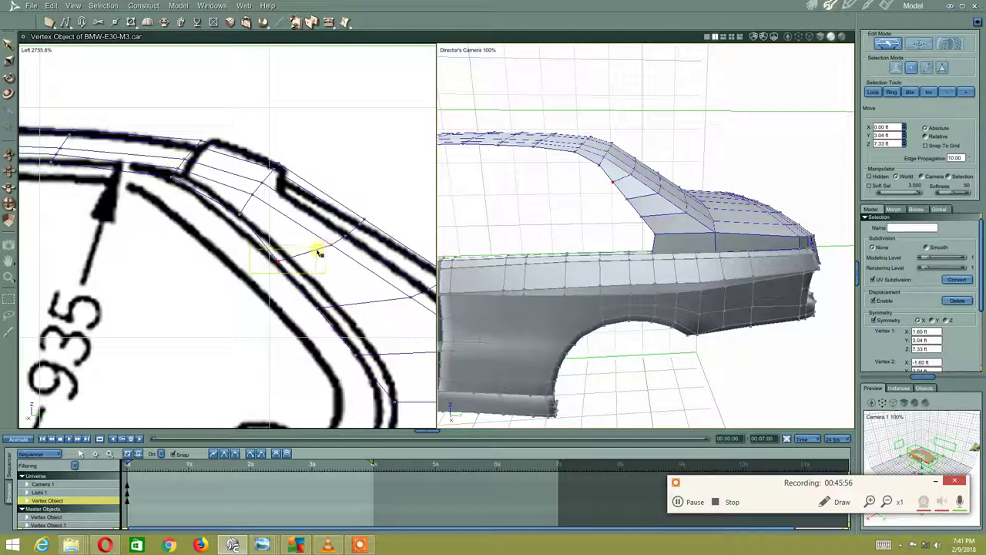
drag(319, 253, 324, 267)
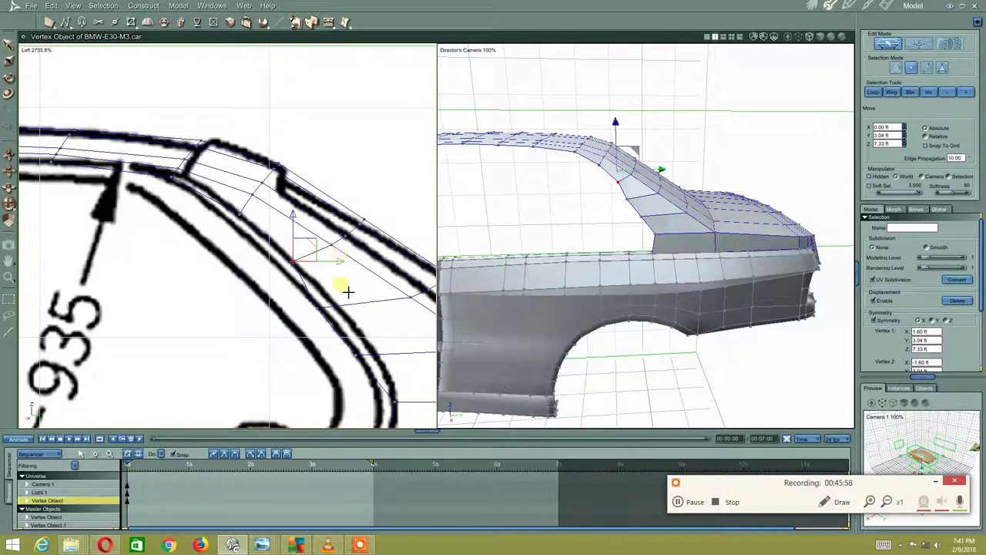
middle_drag(348, 291, 340, 289)
mouse_move(265, 291)
mouse_down()
mouse_move(309, 264)
mouse_move(357, 282)
mouse_up()
middle_drag(352, 296, 303, 293)
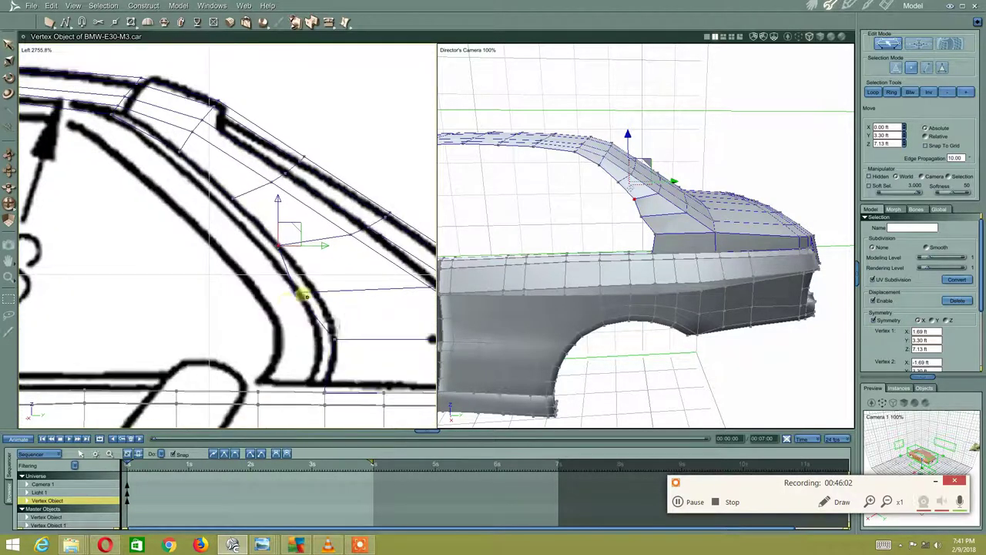
mouse_move(304, 293)
mouse_down()
mouse_move(293, 286)
mouse_move(371, 296)
mouse_up()
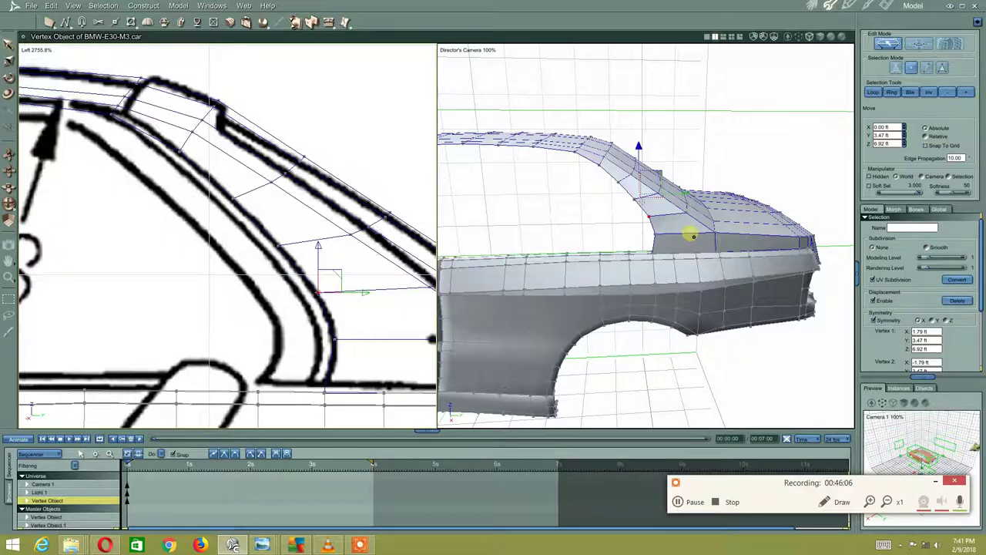
scroll(693, 236, down, 2)
mouse_move(689, 231)
middle_down()
mouse_move(630, 260)
mouse_move(532, 213)
mouse_move(599, 198)
mouse_move(718, 193)
mouse_move(722, 223)
mouse_move(698, 272)
mouse_move(733, 262)
mouse_move(718, 270)
middle_up()
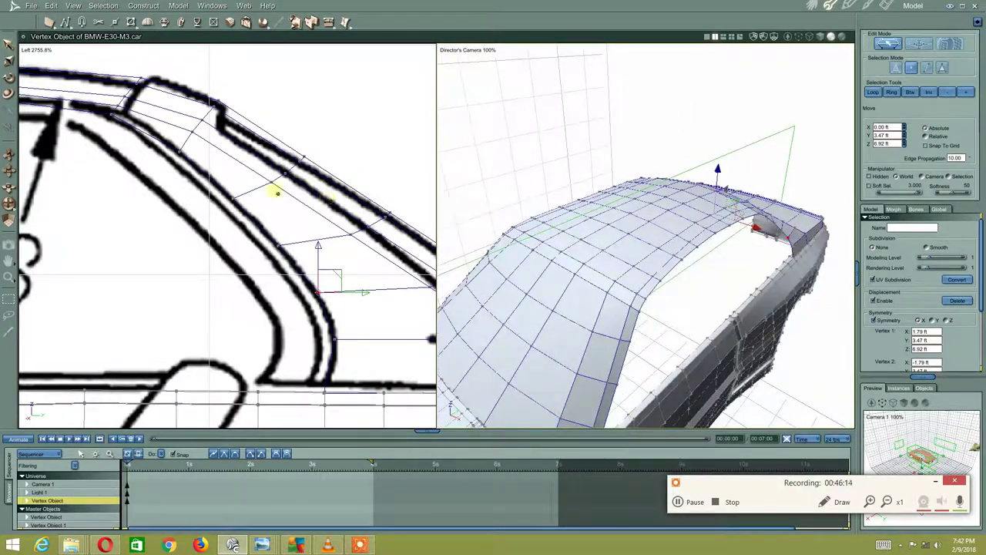
mouse_move(275, 192)
middle_down()
mouse_move(304, 231)
mouse_move(209, 198)
mouse_move(331, 183)
middle_up()
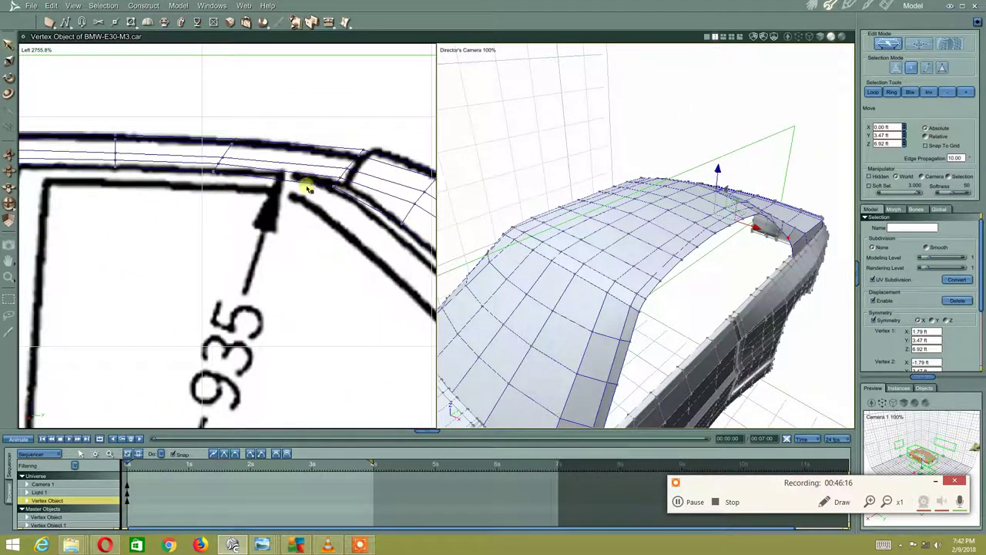
- Box-select the roof-edge vertices along the roof in the Left side view
click(300, 188)
drag(176, 198, 221, 171)
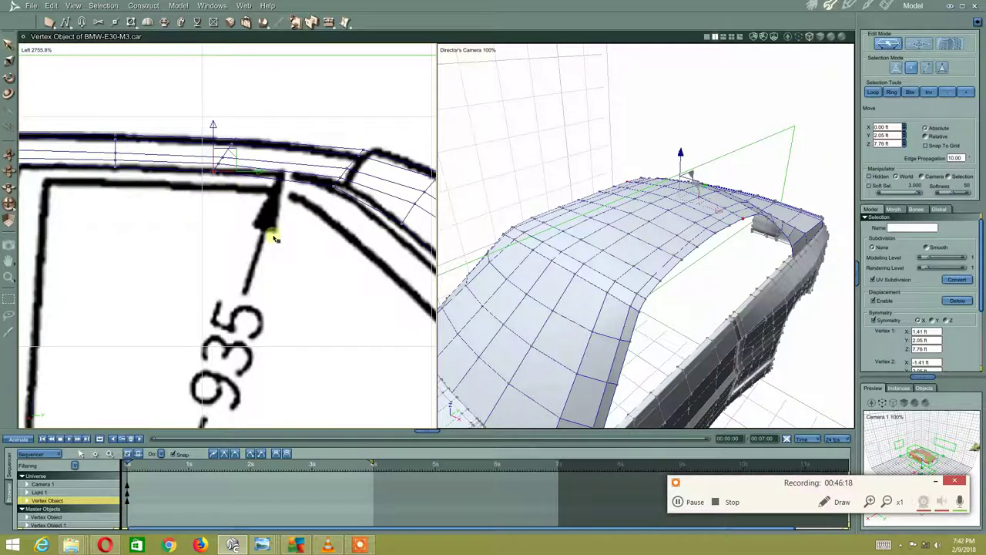
middle_drag(132, 266, 258, 266)
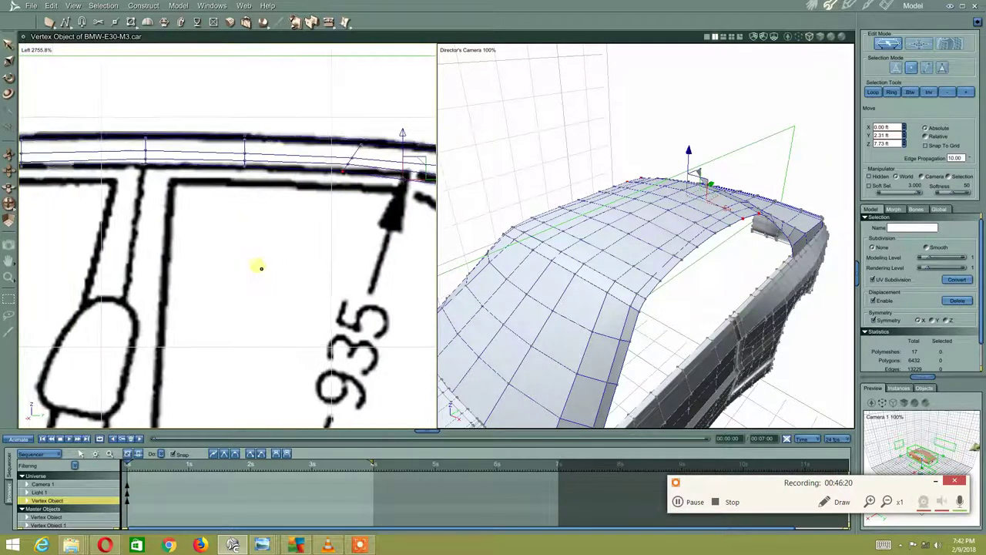
drag(180, 245, 254, 160)
drag(69, 227, 154, 160)
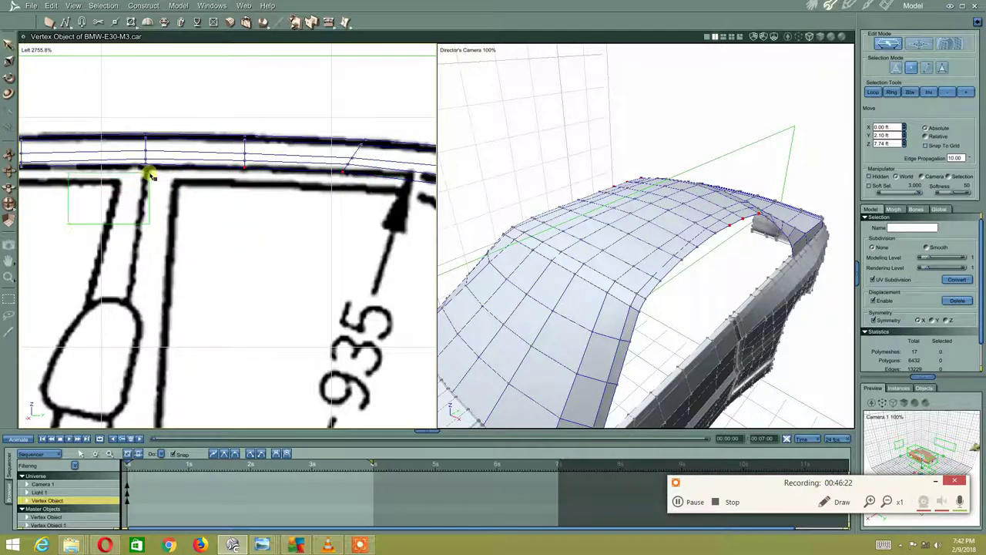
middle_drag(121, 241, 335, 255)
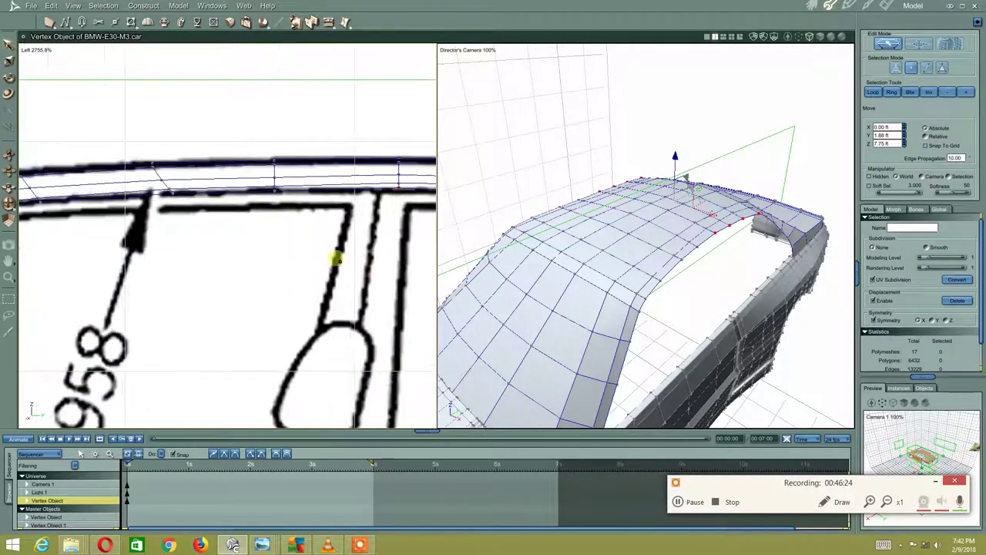
- Select the roof vertices above the 958 dimension and nudge them onto the roof outline
drag(192, 304, 302, 194)
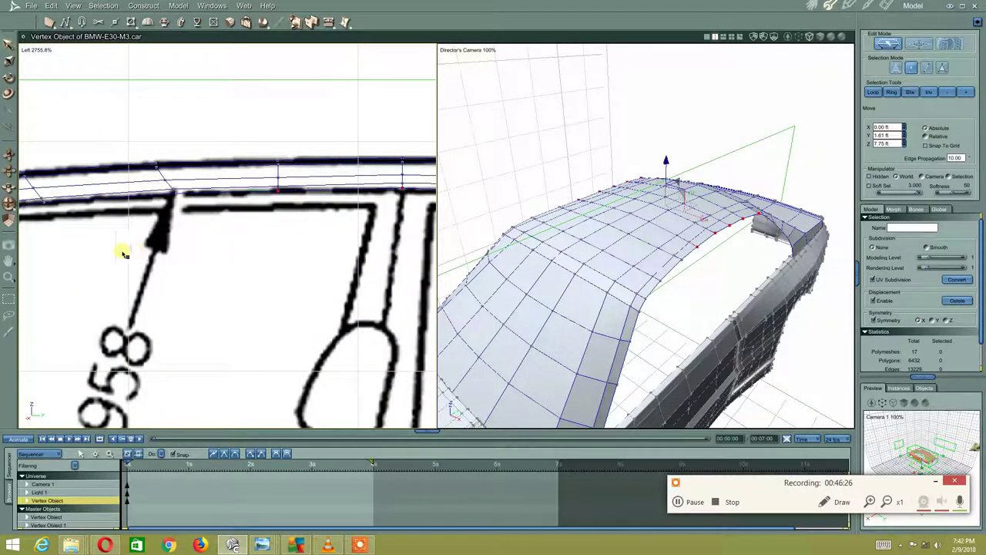
drag(121, 250, 194, 198)
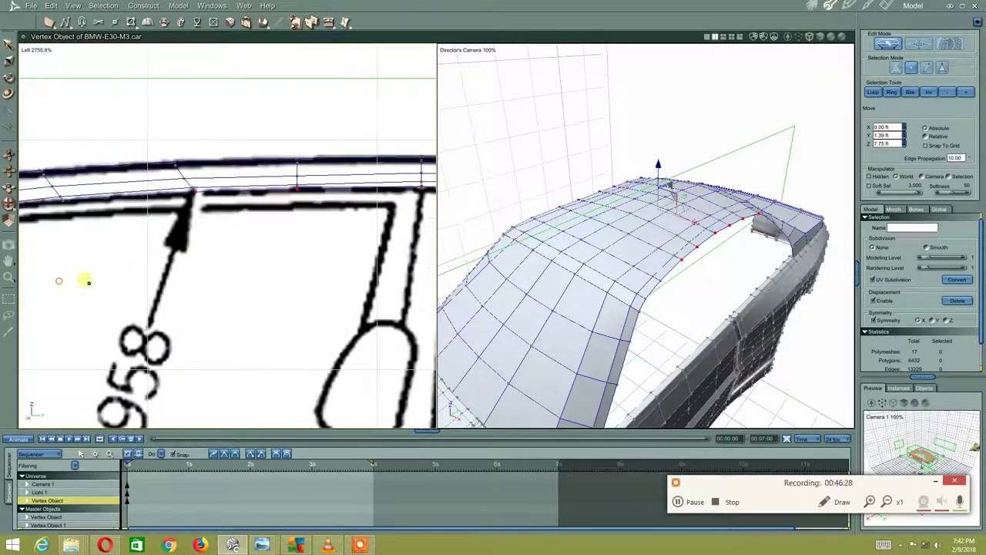
middle_drag(84, 280, 258, 292)
drag(219, 305, 260, 214)
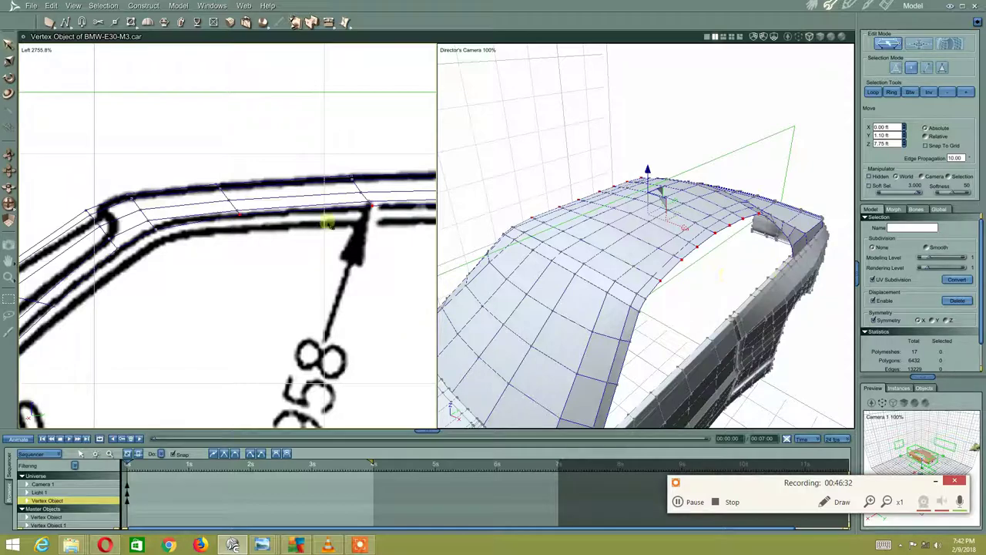
drag(134, 271, 166, 227)
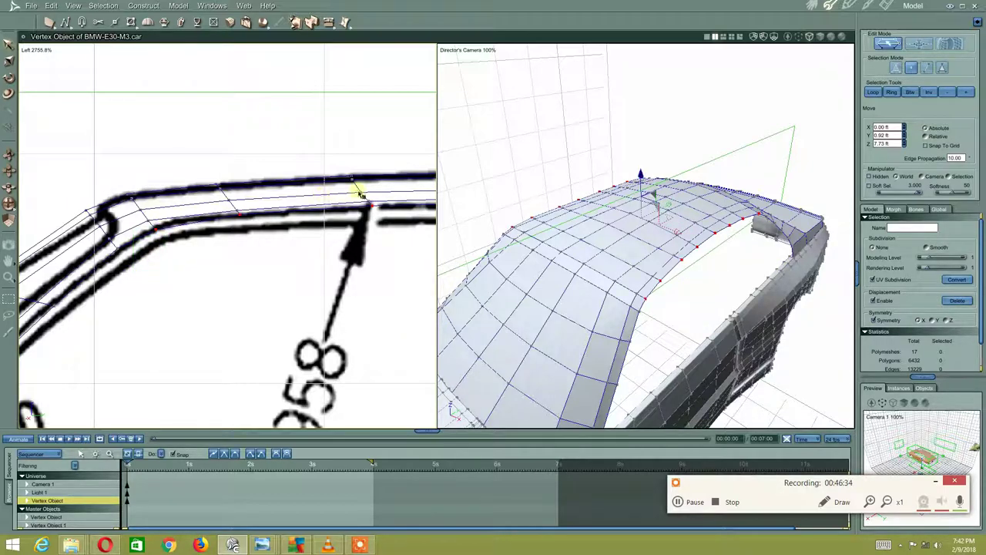
drag(641, 173, 639, 175)
- Raise the upper A-pillar corner vertex onto the blueprint roof outline
mouse_move(746, 246)
middle_down()
mouse_move(700, 220)
mouse_move(638, 213)
mouse_move(614, 224)
mouse_move(716, 232)
mouse_move(737, 222)
mouse_move(705, 215)
middle_up()
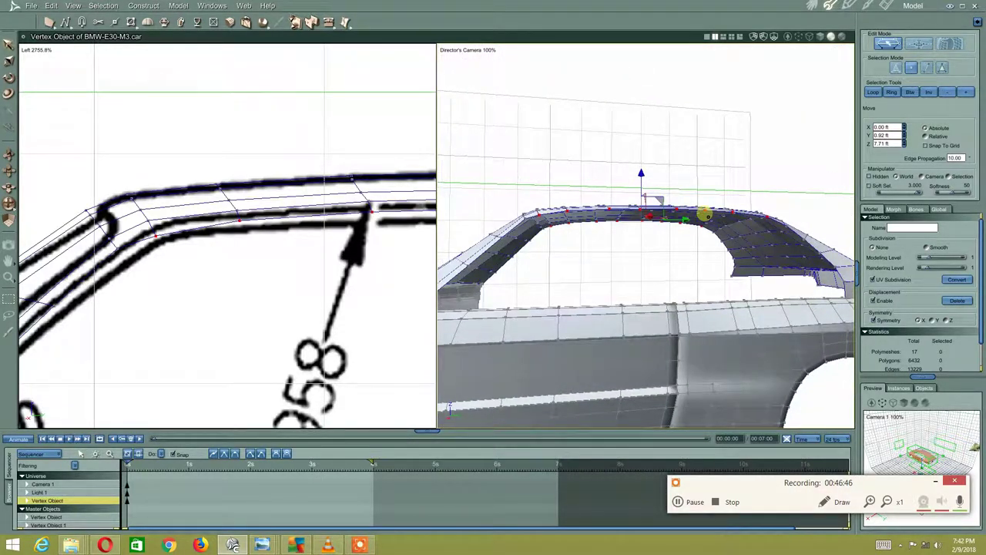
click(159, 286)
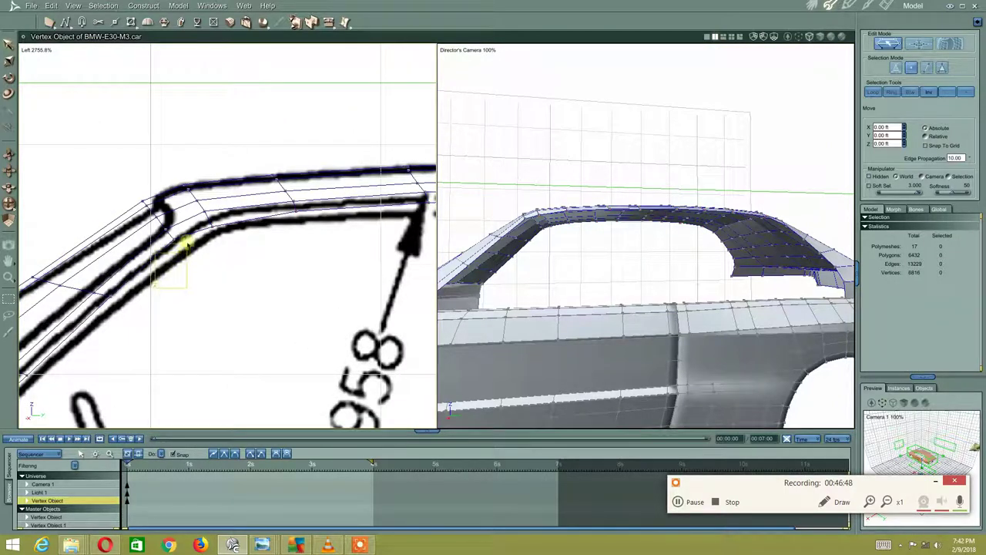
click(185, 236)
click(175, 187)
drag(178, 202, 178, 204)
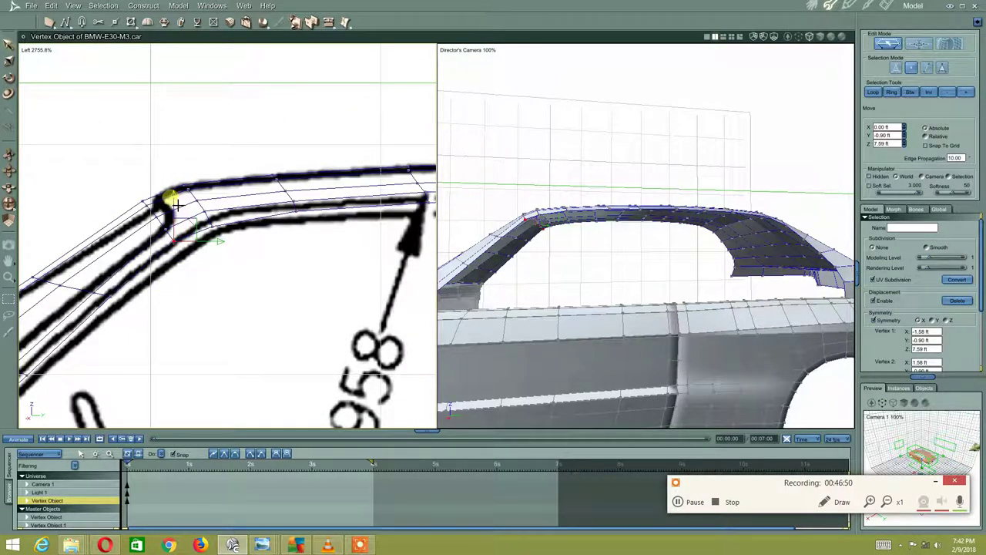
mouse_move(341, 216)
mouse_down()
mouse_move(209, 209)
mouse_move(159, 233)
mouse_move(121, 198)
mouse_move(139, 191)
mouse_up()
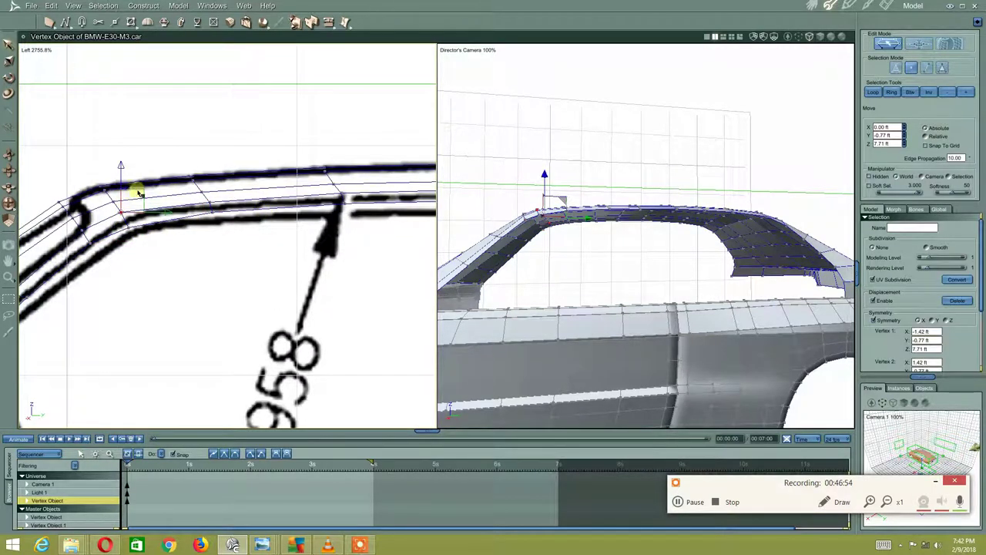
click(127, 176)
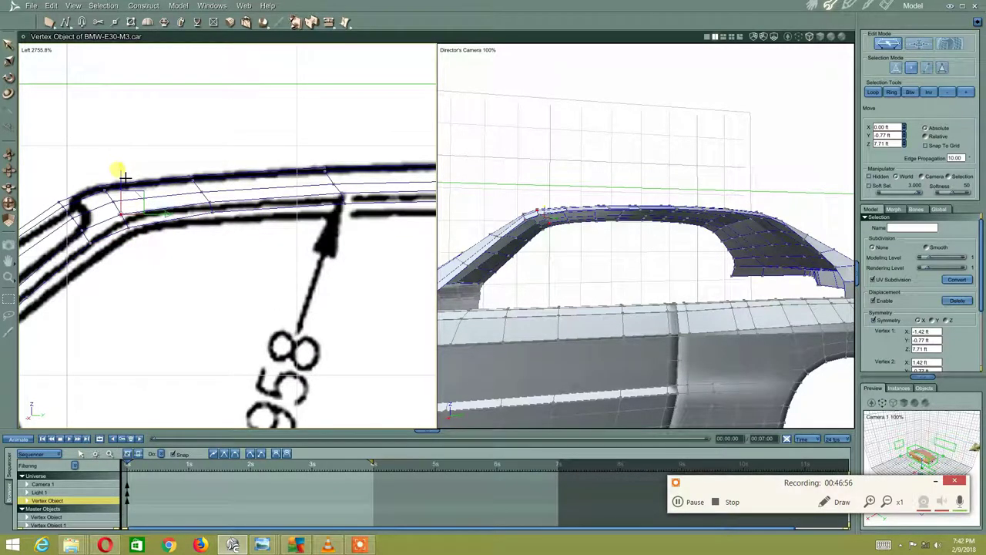
middle_drag(502, 253, 642, 258)
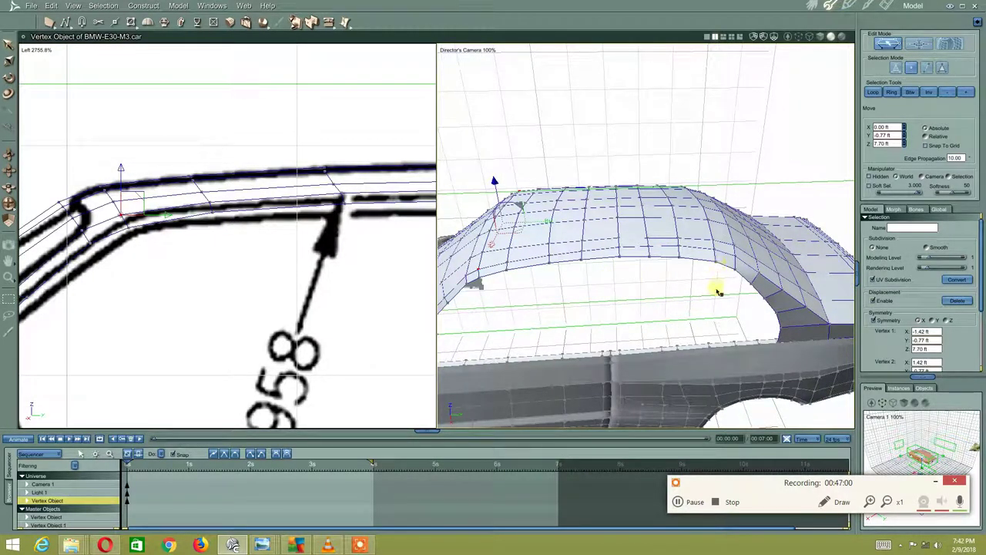
- Lower the rear roof vertices near the 935 dimension to 2.85 ft and 2.55 ft
click(741, 265)
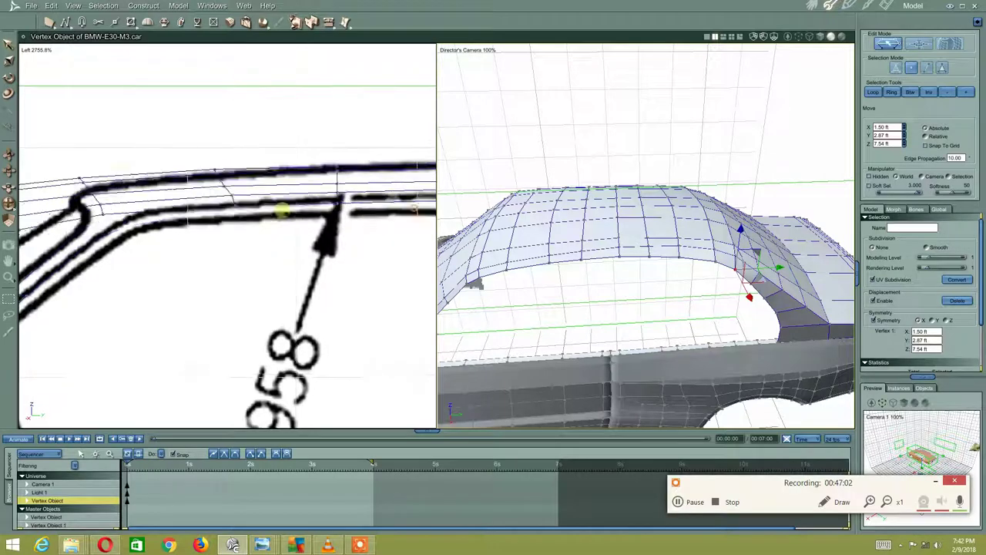
middle_drag(283, 210, 304, 238)
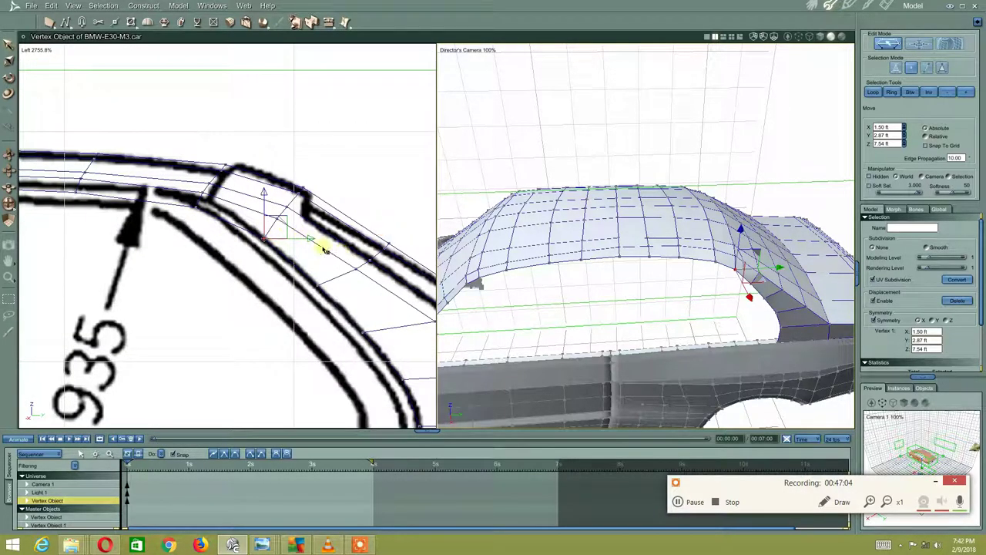
drag(320, 245, 269, 197)
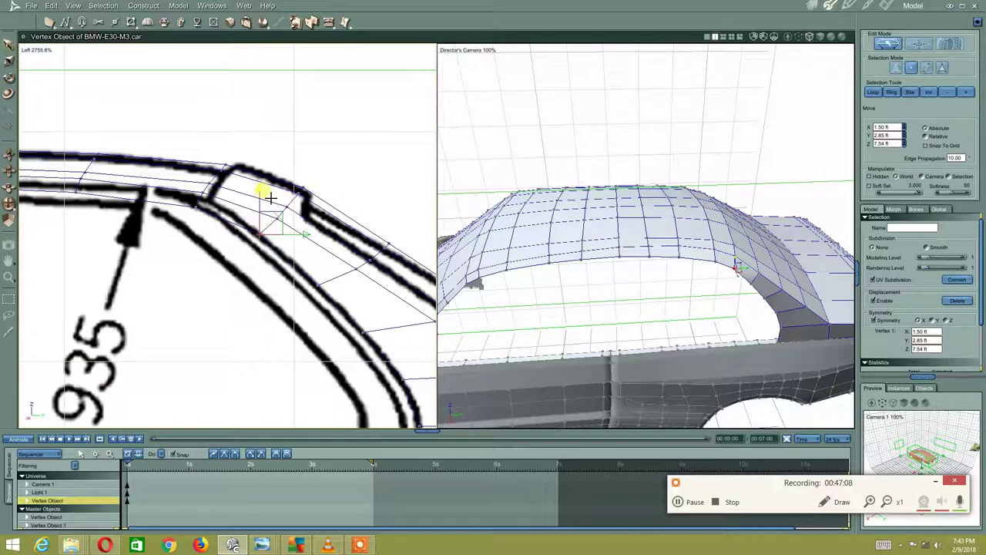
middle_drag(205, 222, 222, 224)
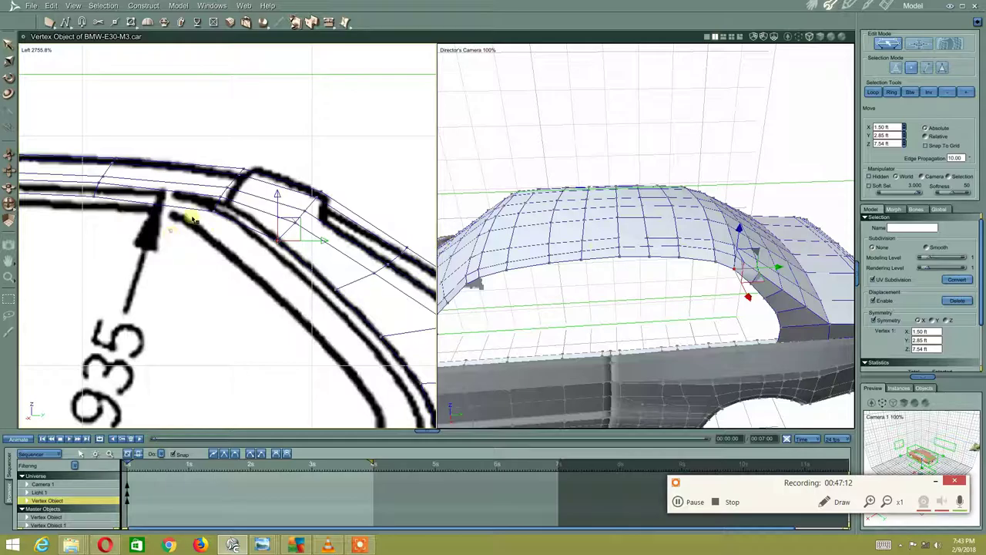
mouse_move(192, 218)
mouse_down()
mouse_move(228, 198)
mouse_move(256, 223)
mouse_up()
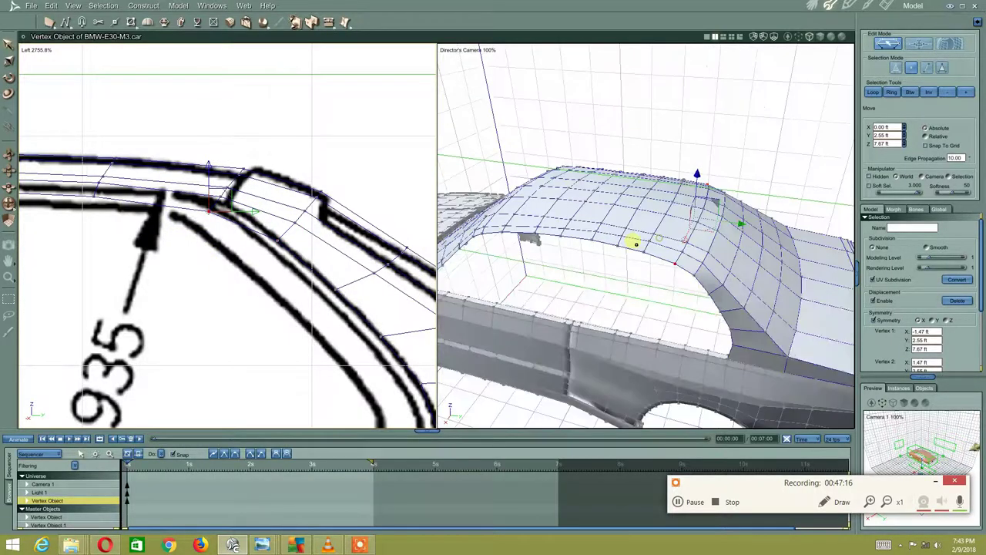
middle_drag(514, 250, 550, 285)
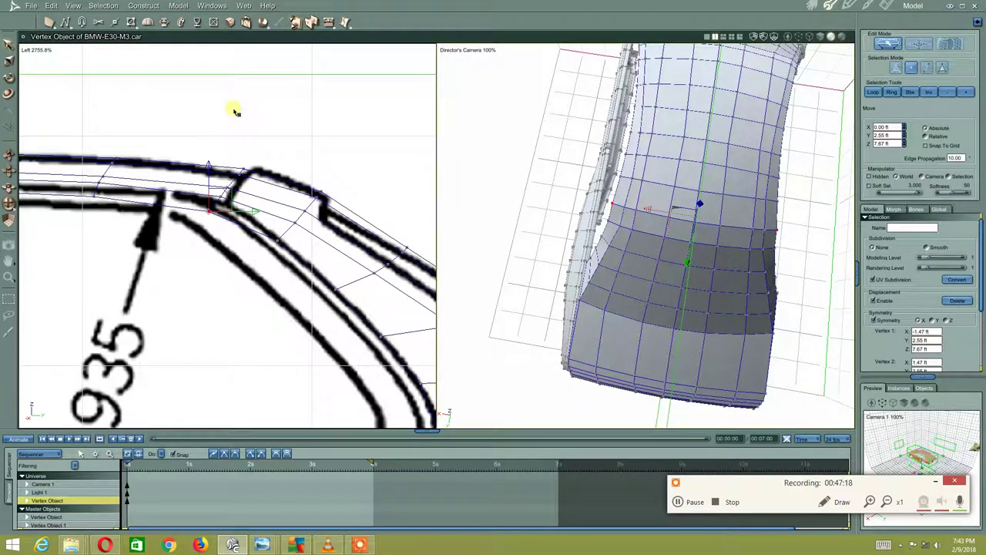
- Switch the left viewport to the Top view and zoom in on the blueprint
click(43, 56)
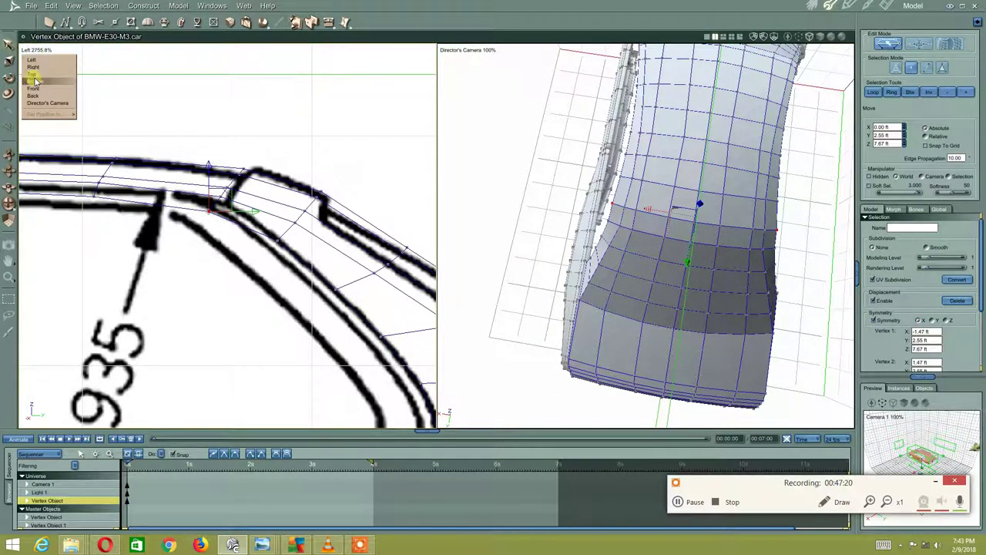
click(35, 77)
scroll(125, 229, up, 2)
scroll(125, 257, up, 2)
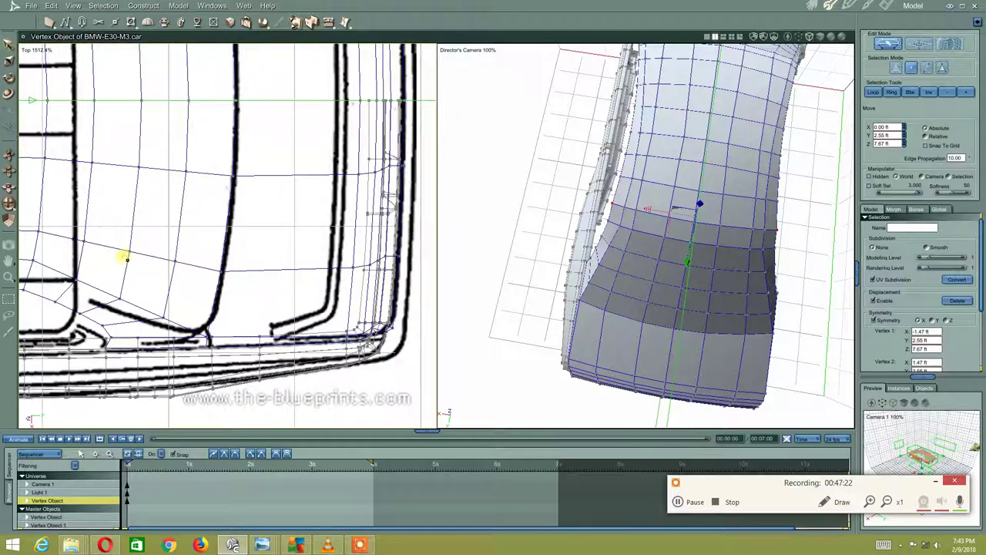
scroll(192, 249, up, 2)
scroll(230, 261, up, 2)
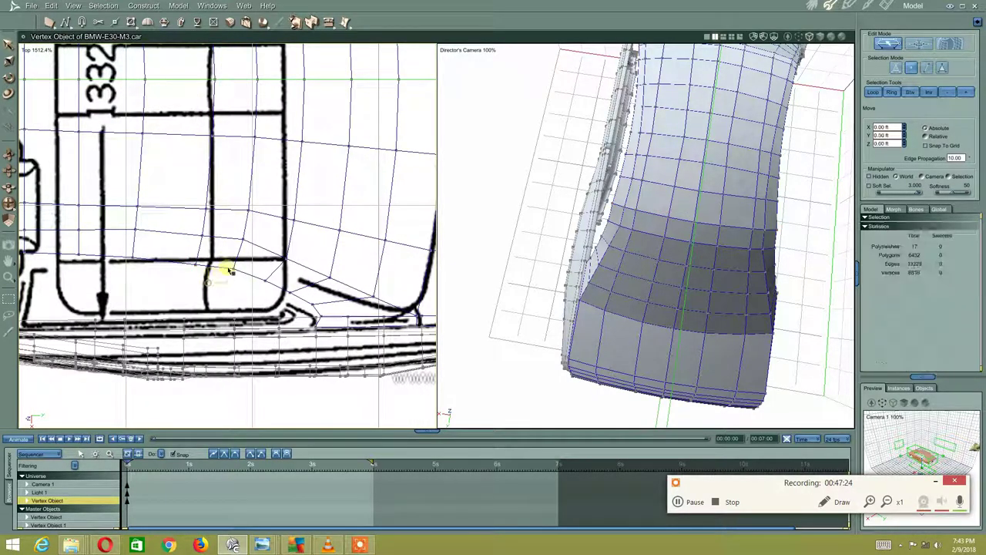
- Pull the pillar-edge vertices near the 1332 dimension down onto the window-corner outline
click(228, 270)
drag(231, 317, 230, 336)
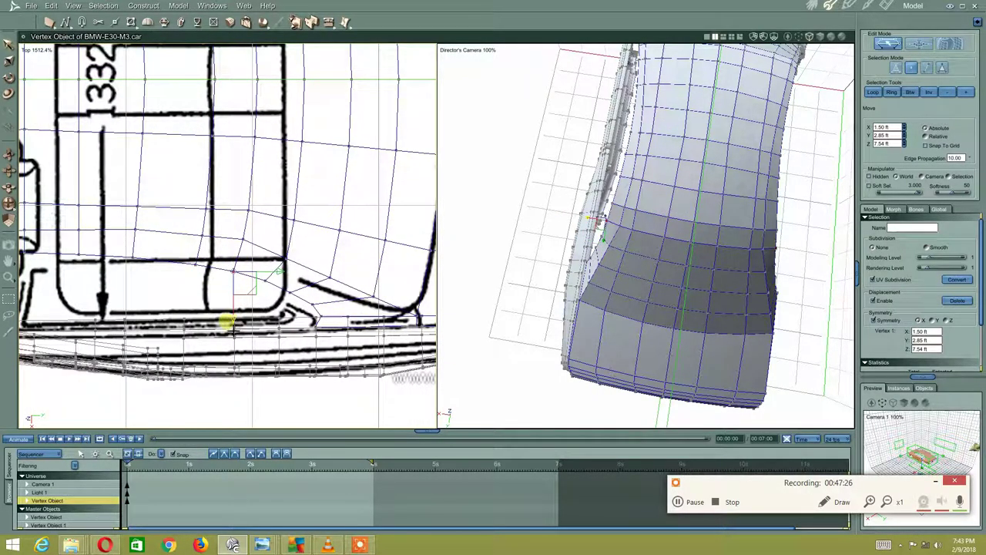
click(267, 281)
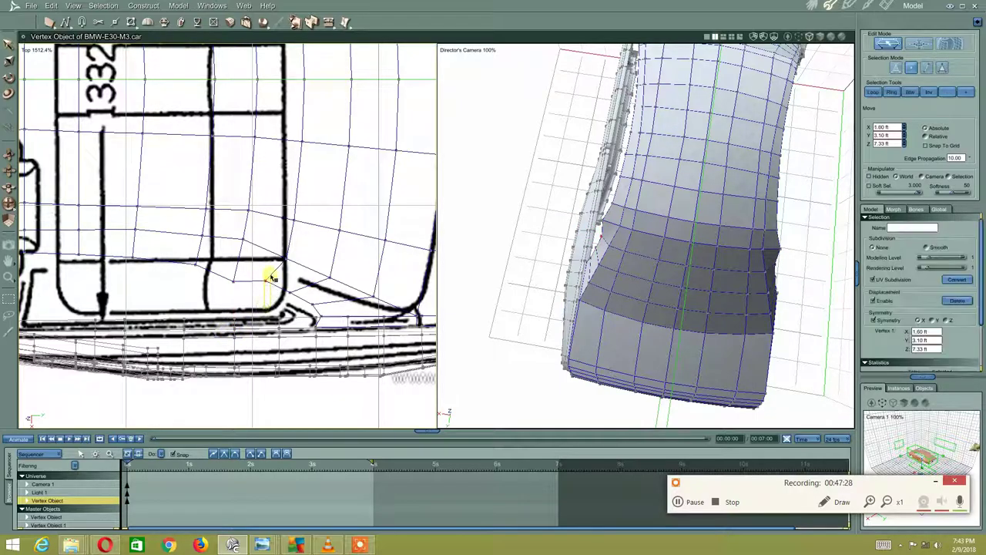
drag(273, 337, 265, 349)
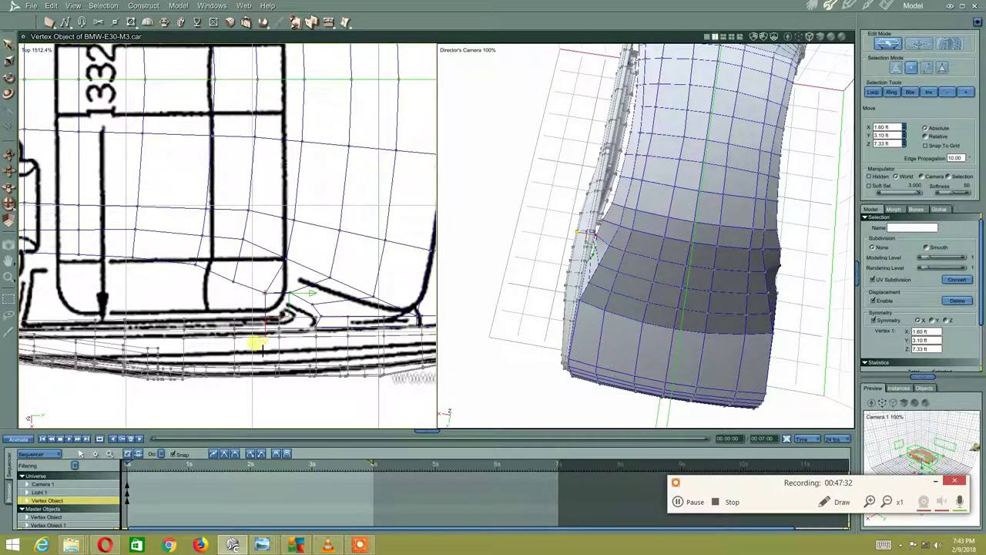
click(290, 294)
mouse_move(299, 344)
mouse_down()
mouse_move(296, 355)
mouse_move(316, 328)
mouse_up()
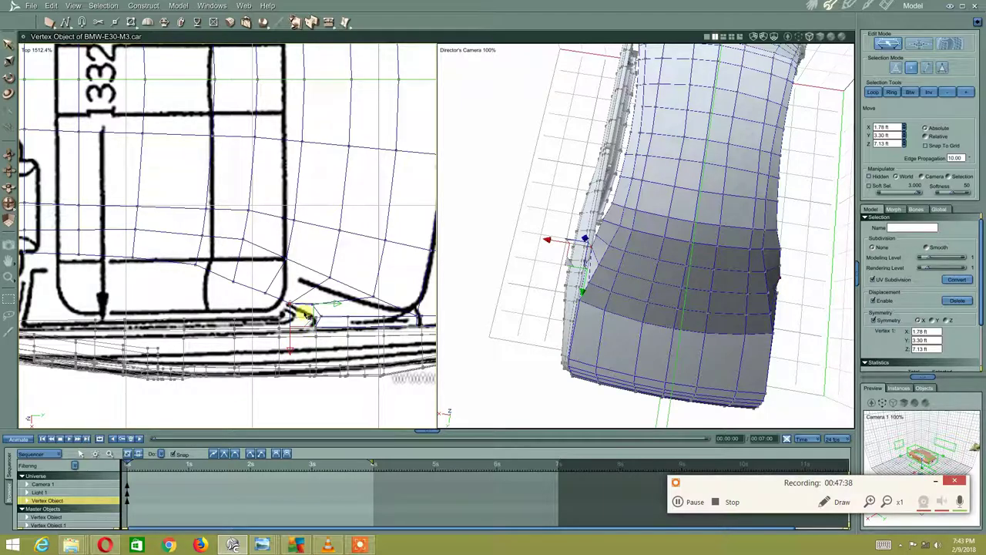
click(313, 312)
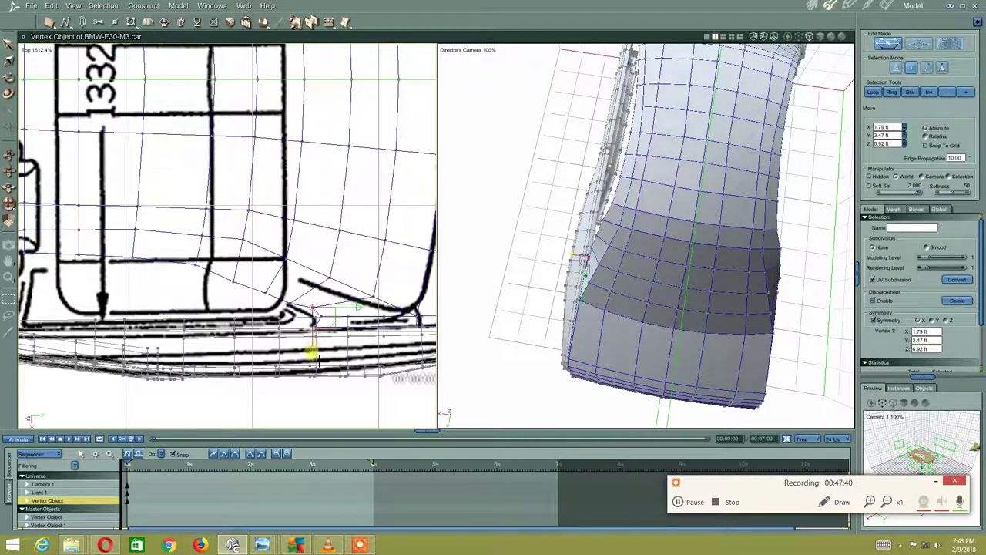
drag(309, 354, 292, 321)
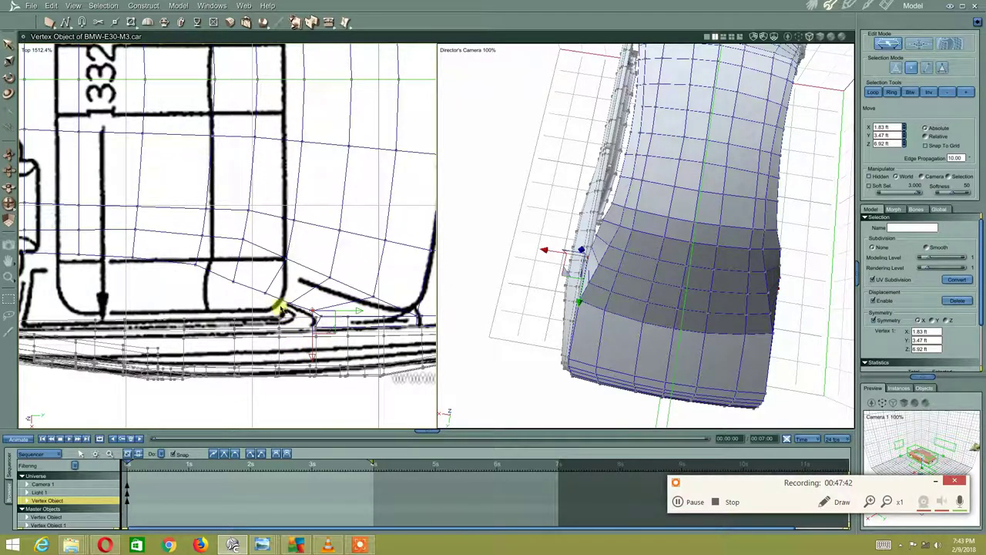
click(287, 317)
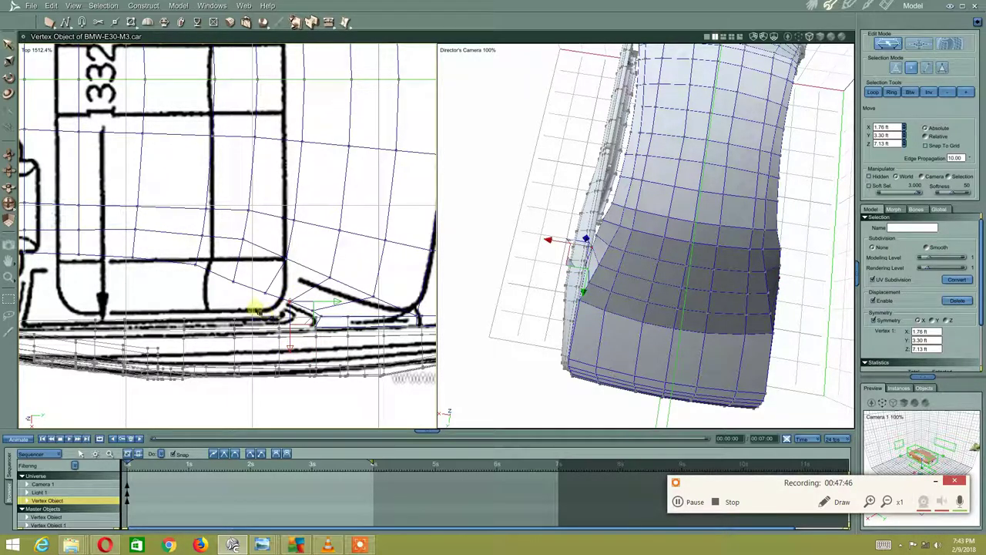
- Check vertices along the pillar and window line, moving a misplaced one onto the blueprint line
click(264, 287)
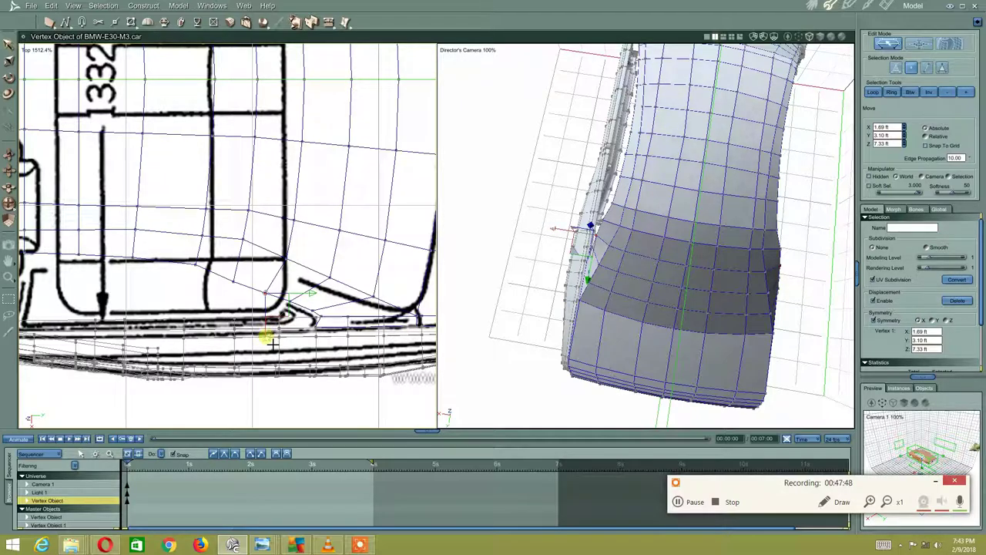
click(231, 283)
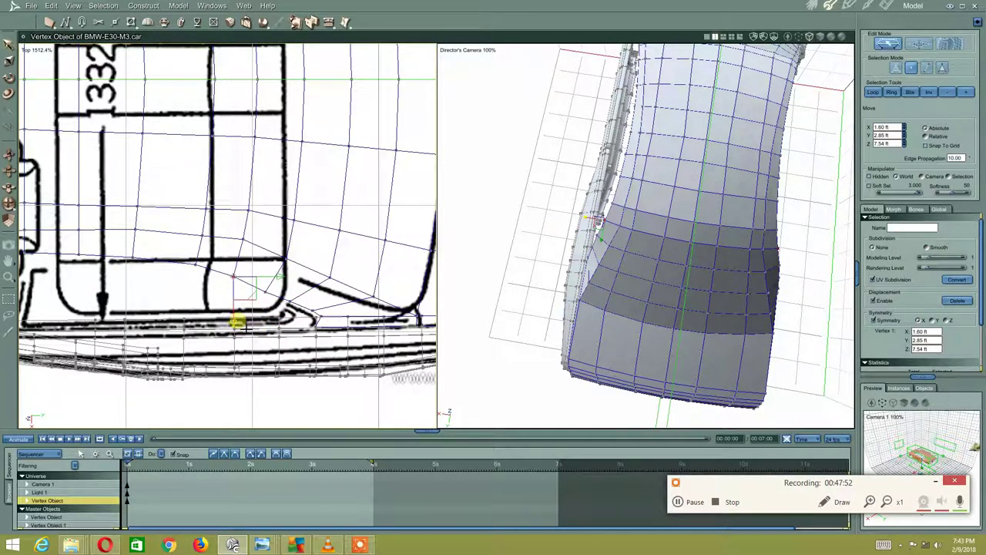
click(193, 288)
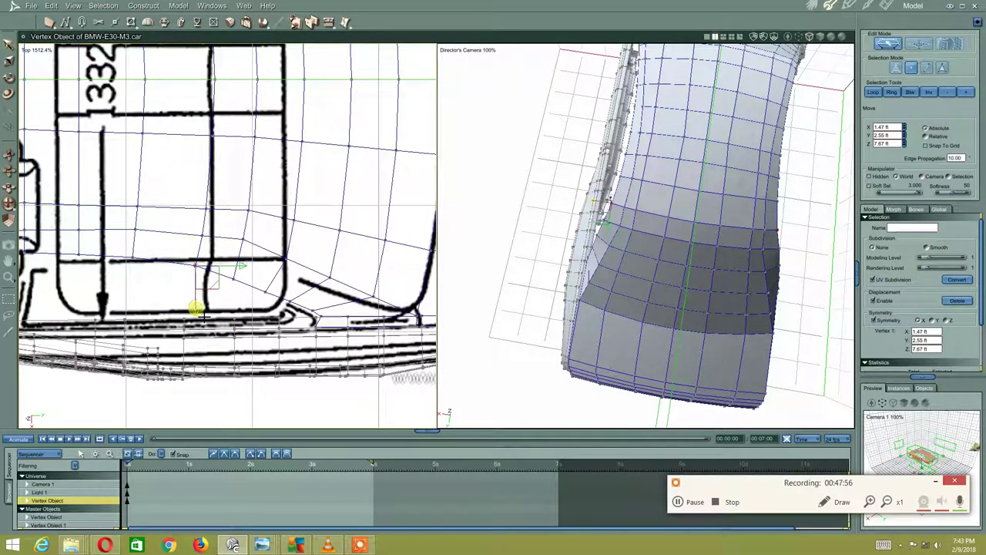
click(253, 247)
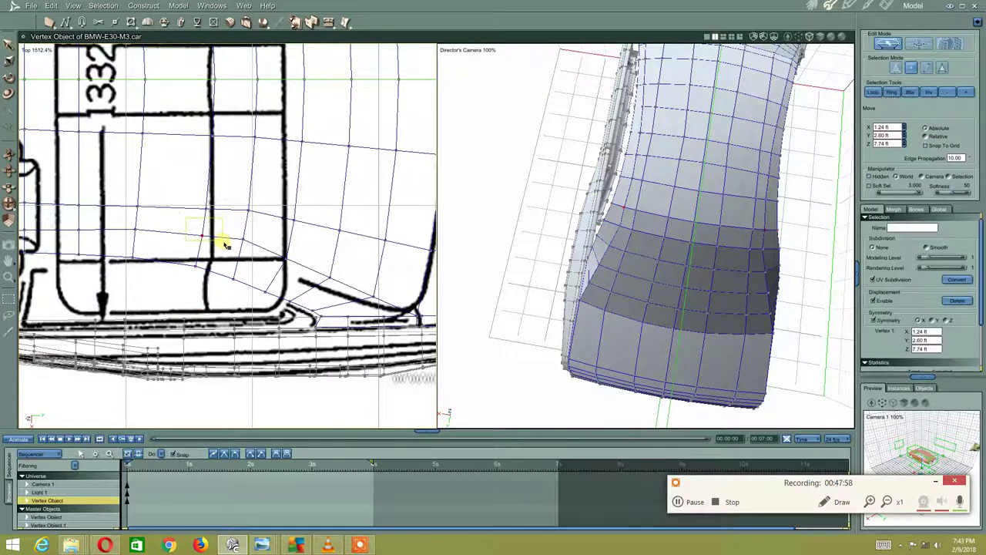
click(245, 233)
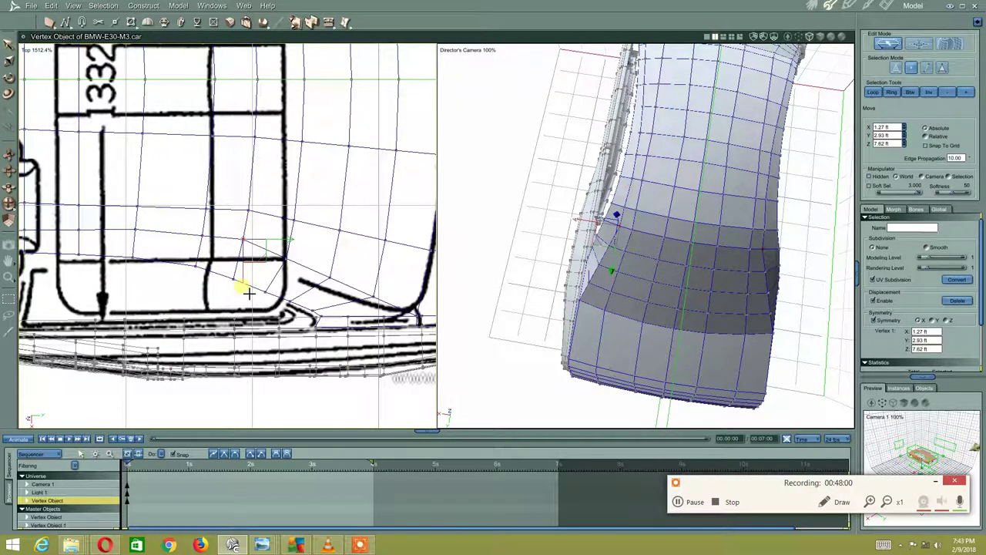
drag(249, 291, 248, 297)
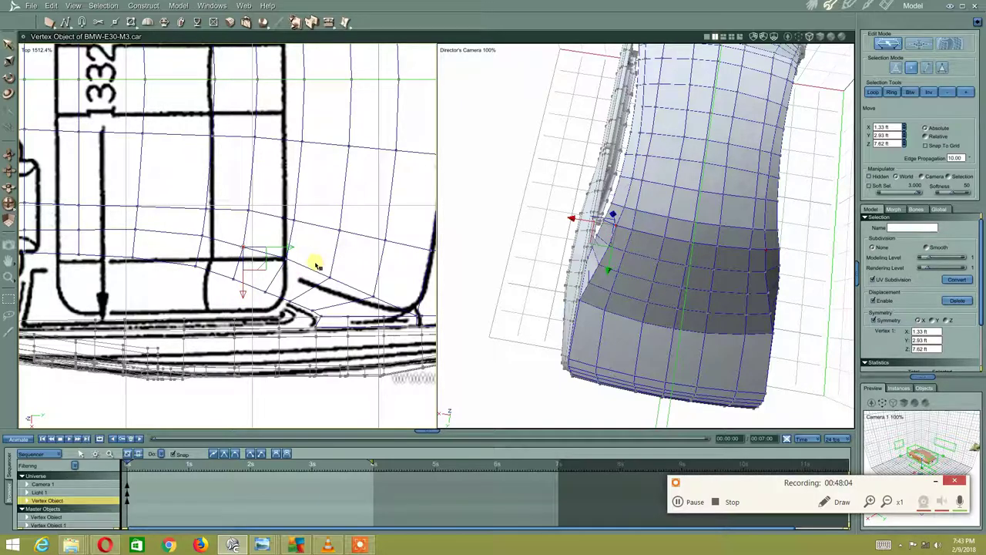
click(201, 238)
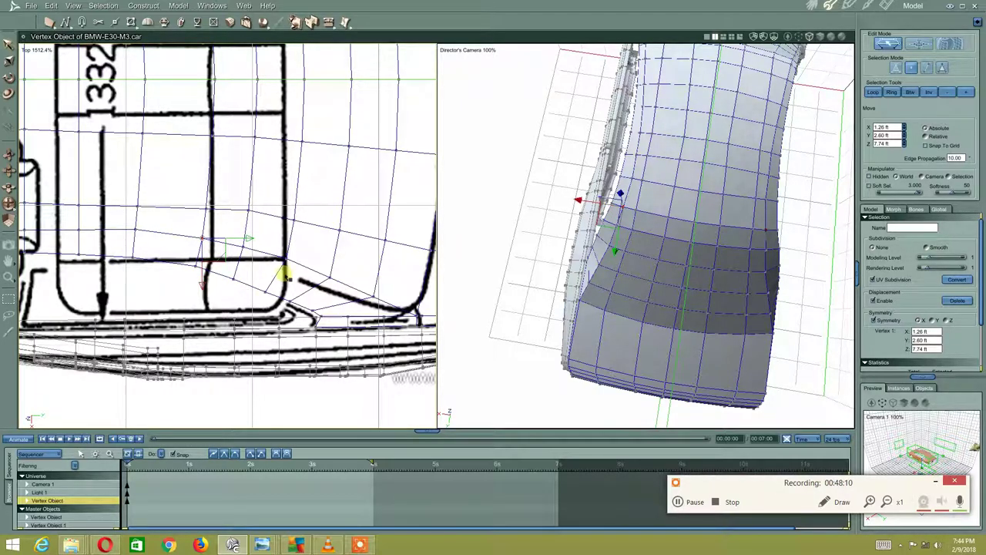
- Nudge the window-corner vertex inward to 1.55, 2.85, 7.54 ft
click(250, 300)
click(276, 287)
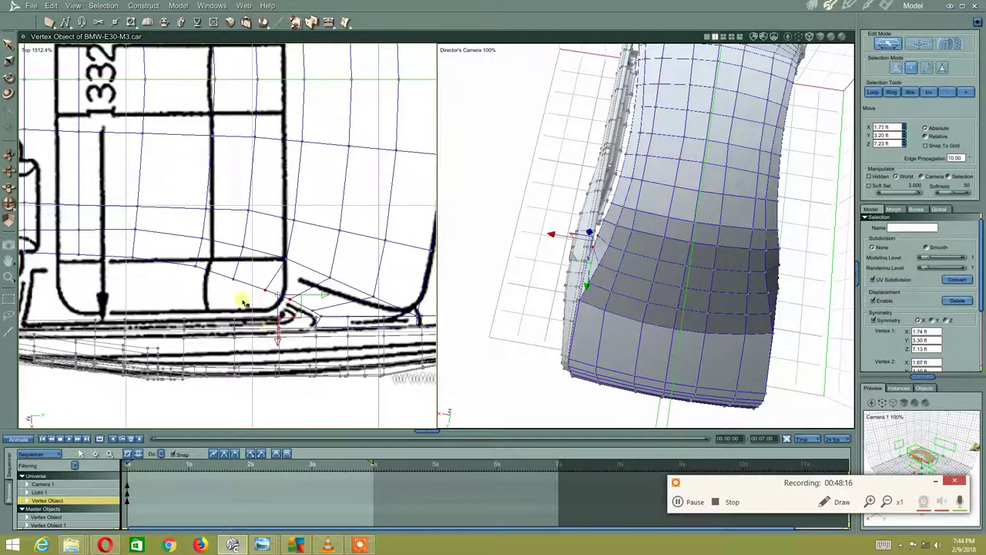
click(232, 278)
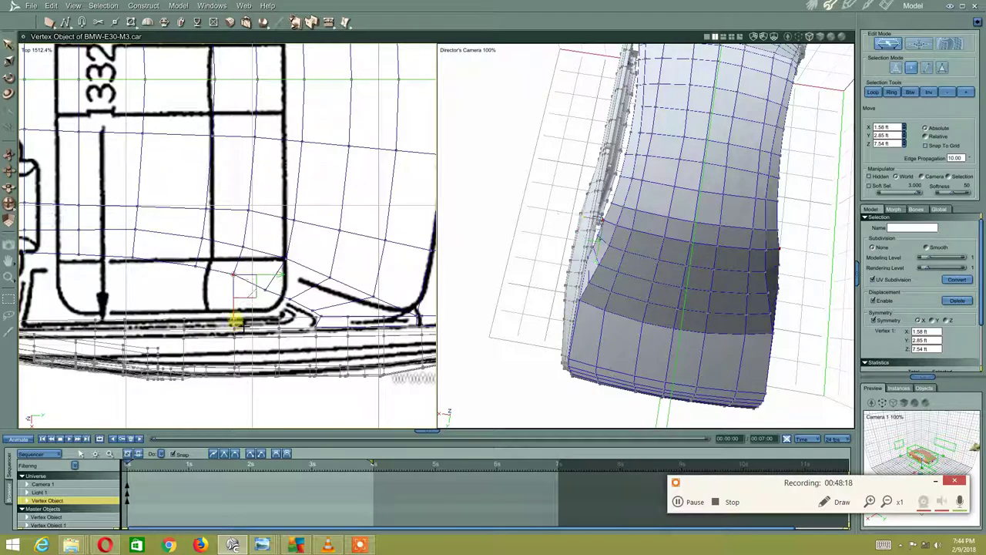
drag(240, 316, 235, 321)
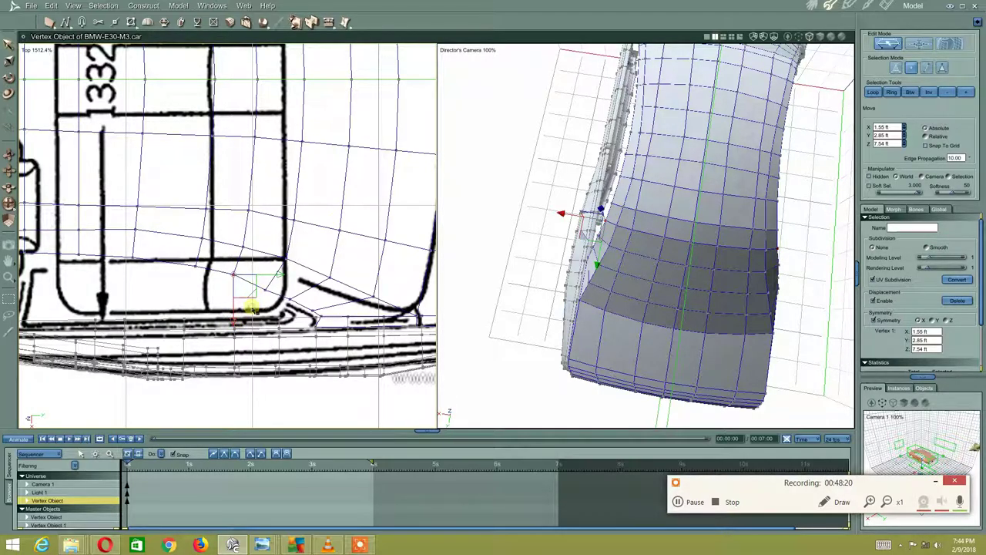
click(256, 297)
click(269, 326)
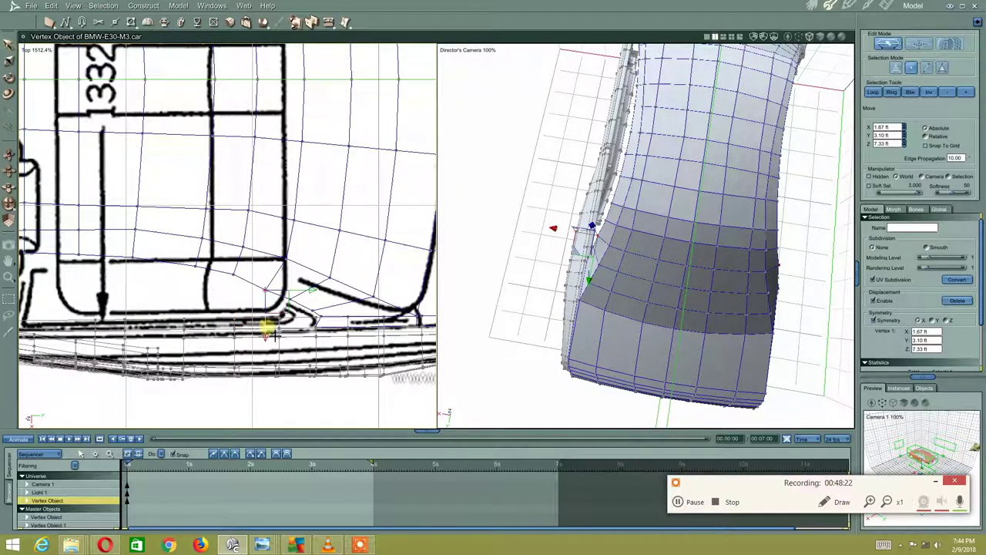
- Undo two changes and place the window-corner vertex at 1.74, 3.31, 7.13 ft
key(ctrl+z)
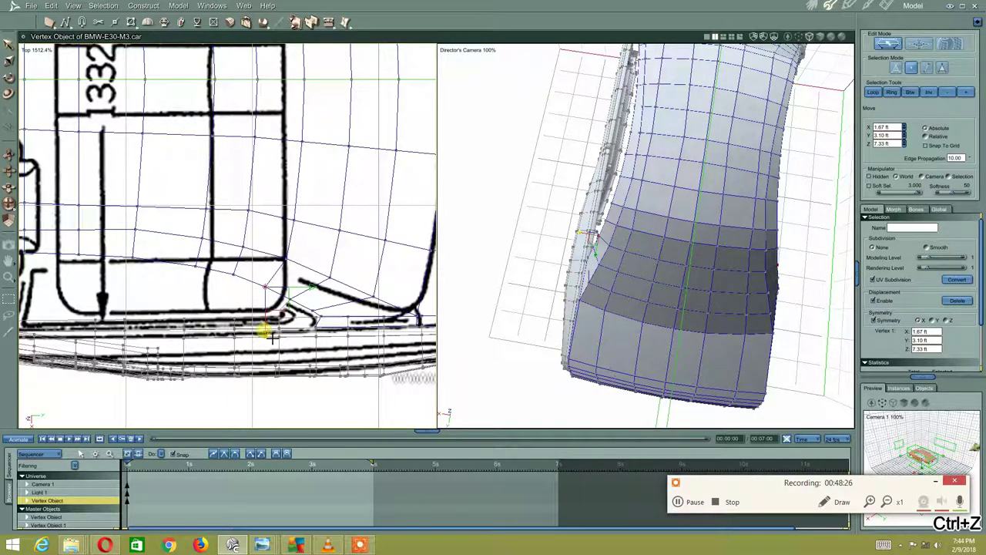
key(ctrl+z)
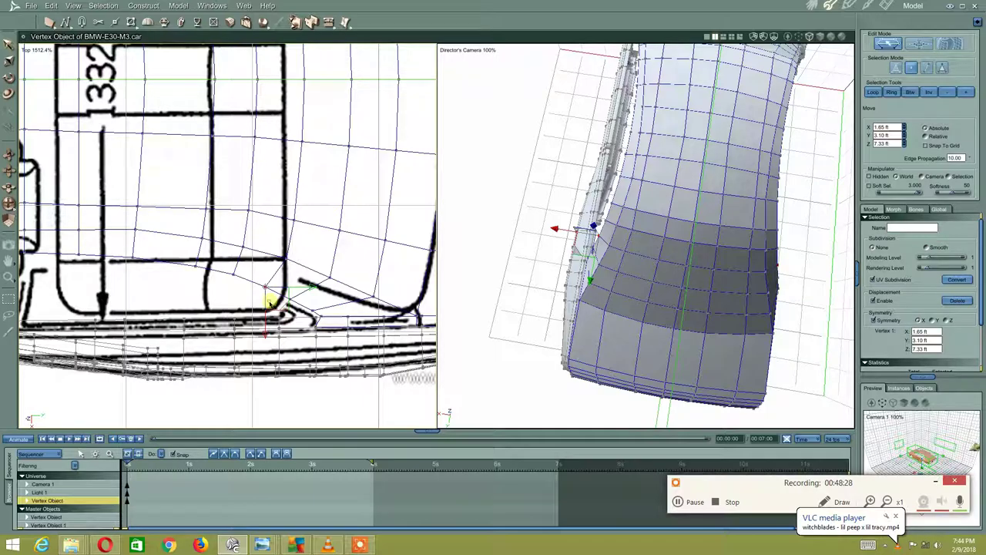
drag(270, 302, 285, 312)
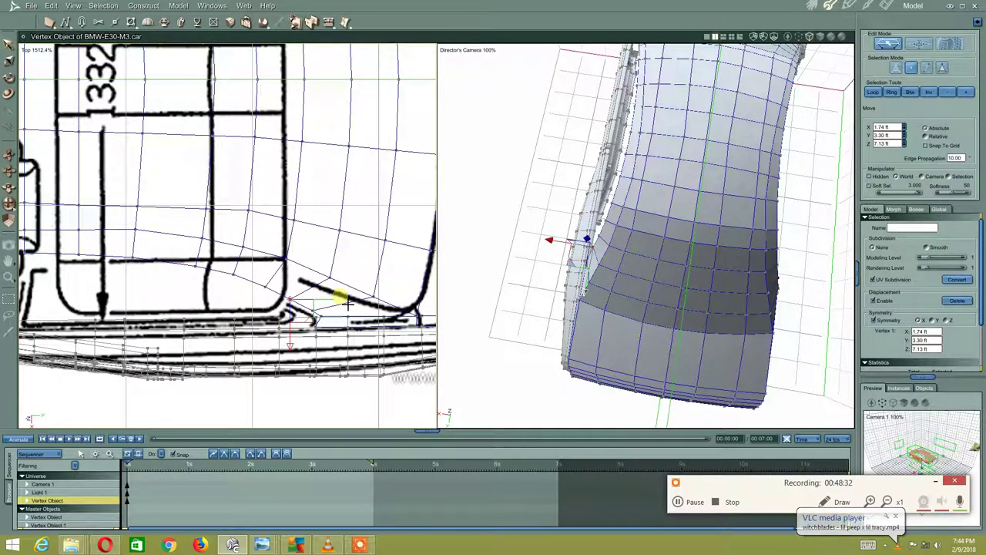
drag(341, 297, 312, 304)
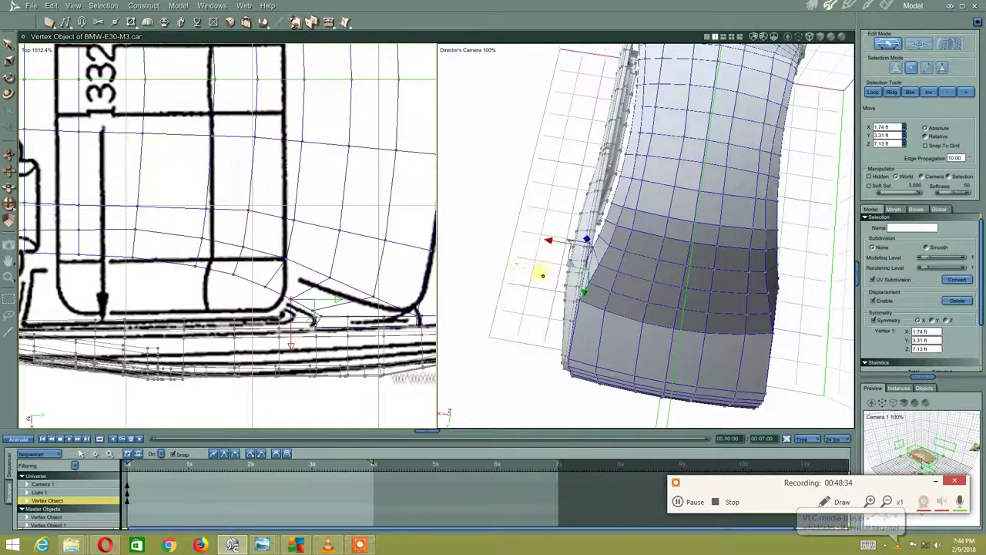
mouse_move(542, 275)
middle_down()
mouse_move(617, 272)
mouse_move(661, 220)
mouse_move(606, 203)
mouse_move(605, 236)
mouse_move(598, 249)
mouse_move(593, 223)
mouse_move(590, 266)
mouse_move(578, 255)
mouse_move(584, 273)
middle_up()
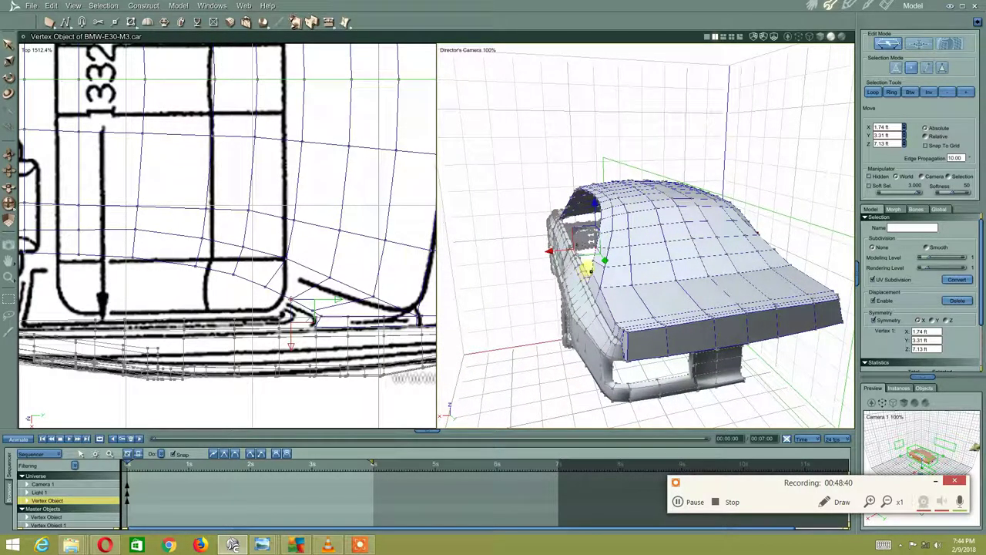
- Pull the pillar vertex down and left onto the blueprint line, leaving the mesh at 6816 vertices
scroll(589, 262, up, 2)
scroll(590, 260, up, 2)
scroll(593, 254, up, 3)
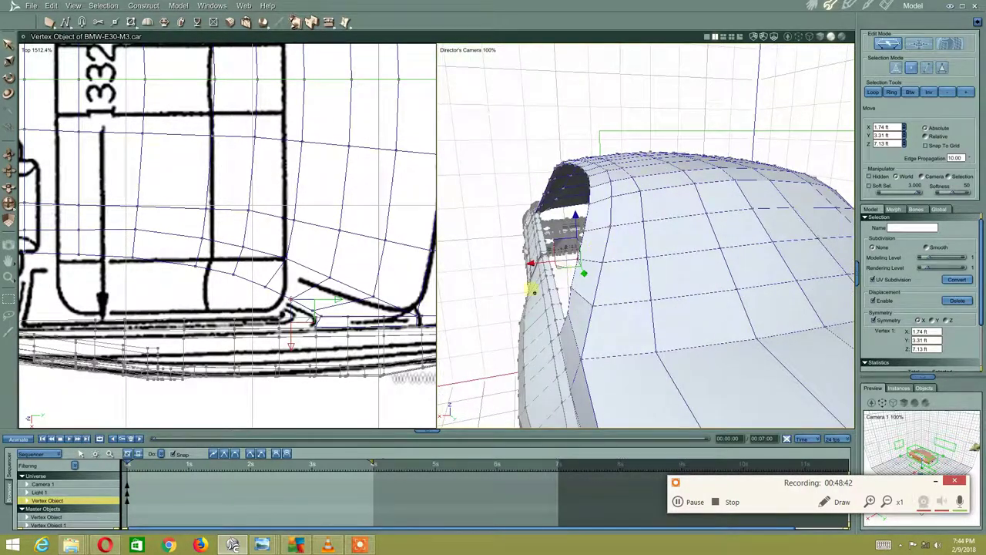
middle_drag(570, 262, 566, 254)
click(584, 296)
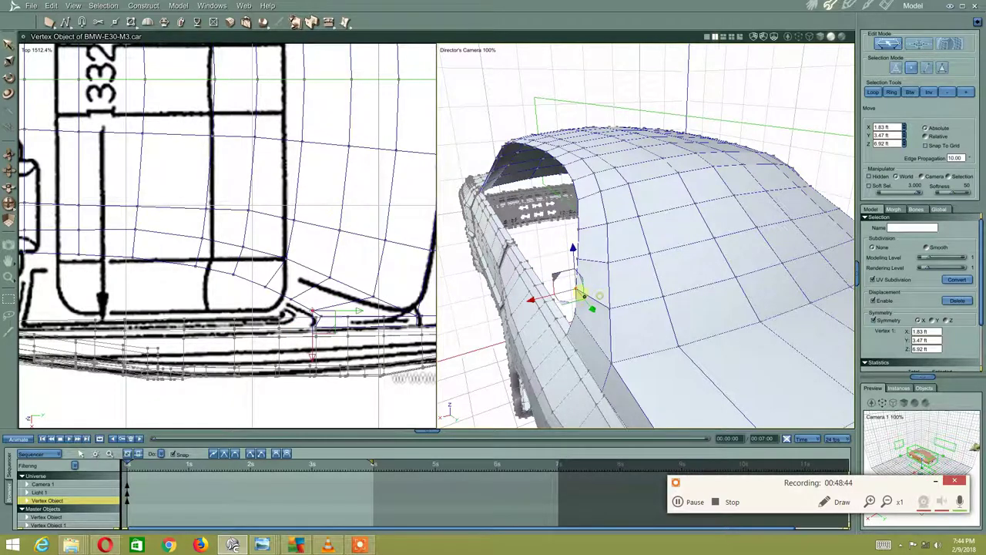
middle_drag(584, 297, 544, 299)
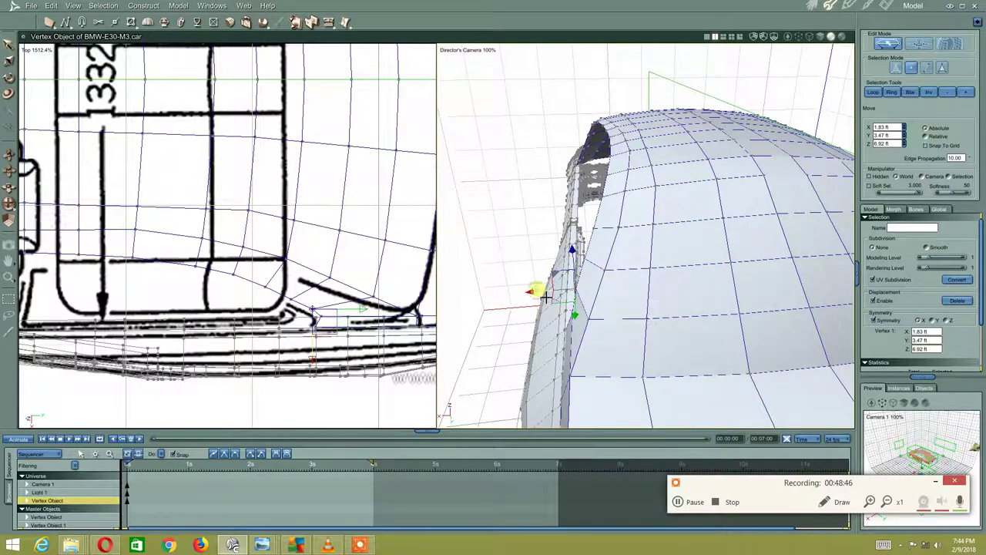
drag(544, 299, 539, 299)
middle_drag(540, 299, 560, 282)
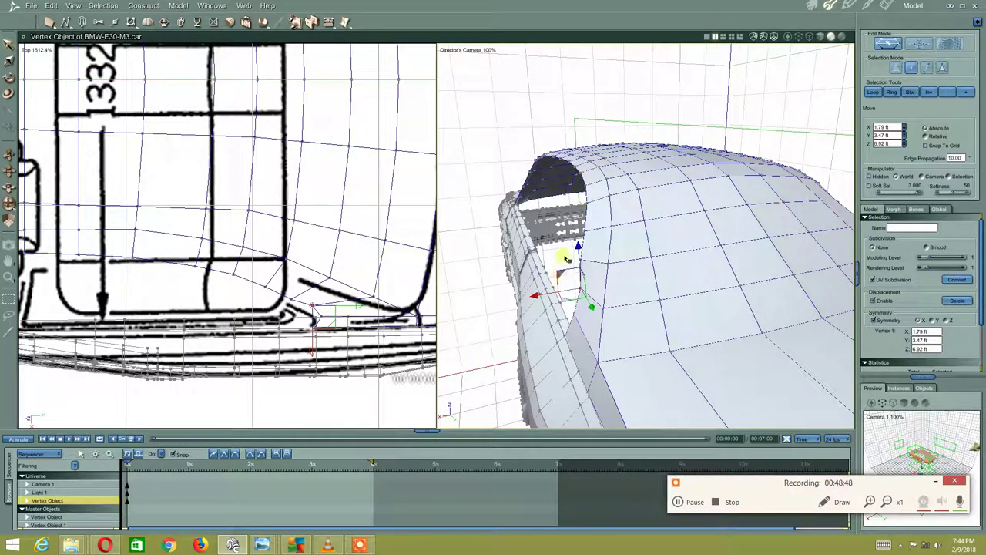
drag(583, 260, 568, 280)
mouse_move(568, 280)
middle_down()
mouse_move(571, 292)
mouse_move(539, 275)
mouse_move(568, 251)
middle_up()
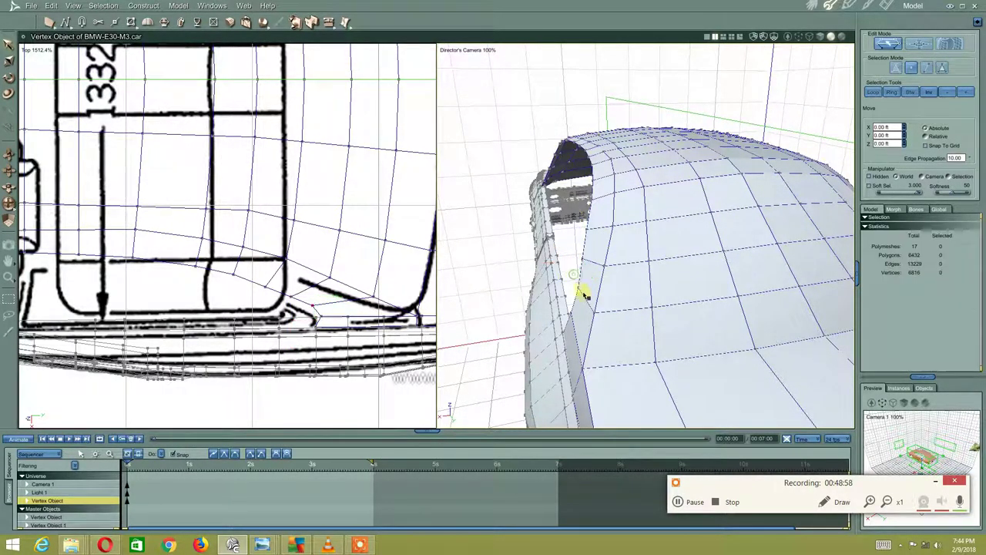
drag(568, 279, 537, 302)
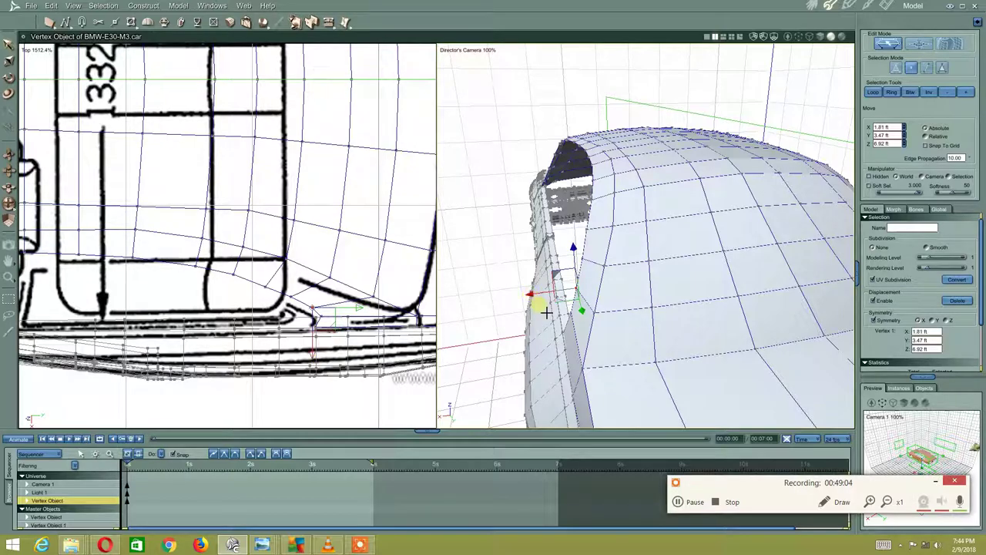
mouse_move(545, 311)
middle_down()
mouse_move(599, 329)
mouse_move(627, 352)
mouse_move(676, 347)
mouse_move(769, 277)
mouse_move(817, 309)
mouse_move(762, 335)
mouse_move(783, 337)
mouse_move(786, 319)
mouse_move(598, 260)
mouse_move(594, 286)
mouse_move(540, 308)
mouse_move(665, 283)
mouse_move(623, 286)
mouse_move(652, 273)
mouse_move(623, 289)
mouse_move(474, 283)
mouse_move(588, 286)
mouse_move(652, 229)
mouse_move(604, 260)
mouse_move(589, 285)
mouse_move(636, 319)
mouse_move(619, 317)
mouse_move(637, 251)
mouse_move(654, 267)
mouse_move(573, 238)
mouse_move(447, 216)
mouse_move(500, 244)
mouse_move(498, 288)
mouse_move(451, 244)
mouse_move(447, 272)
mouse_move(484, 192)
mouse_move(484, 255)
middle_up()
- Switch the selection mode and select the connected body panel region
click(480, 255)
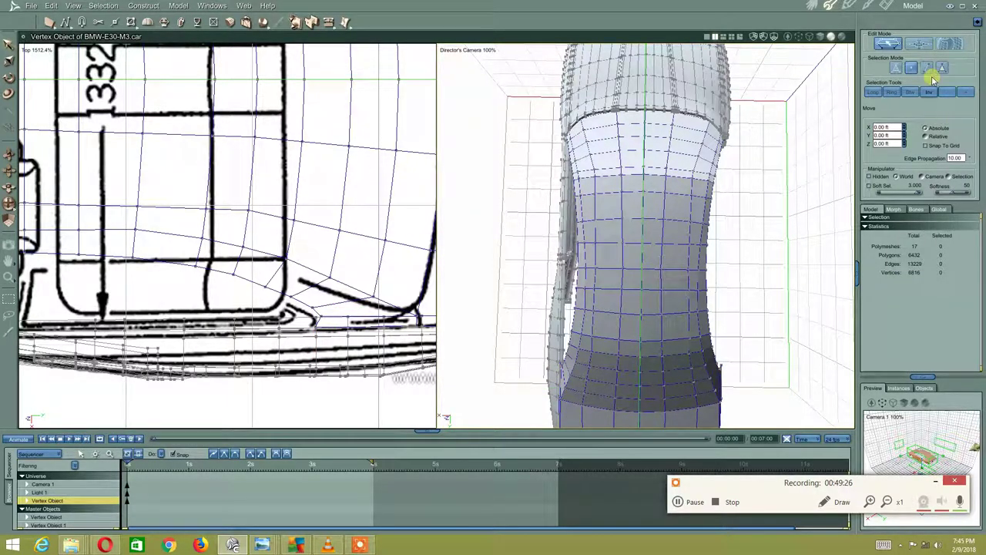
click(943, 68)
click(628, 220)
double_click(601, 265)
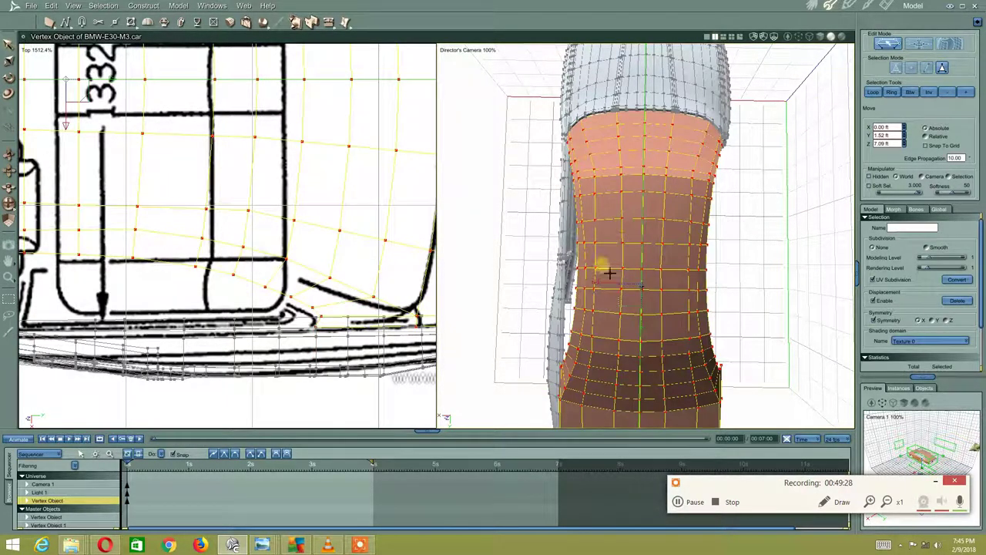
mouse_move(601, 265)
middle_down()
mouse_move(639, 254)
mouse_move(688, 262)
mouse_move(720, 242)
mouse_move(625, 278)
mouse_move(634, 227)
mouse_move(604, 227)
mouse_move(683, 264)
mouse_move(572, 253)
mouse_move(621, 290)
middle_up()
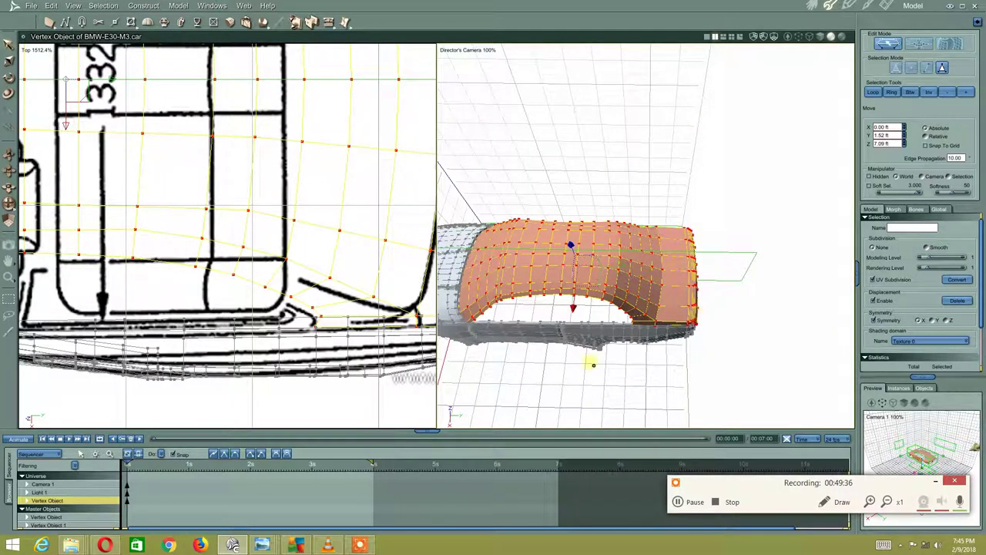
- Frame the whole car in the Top view, then deselect the body region
scroll(239, 321, down, 2)
scroll(346, 249, down, 2)
scroll(326, 264, down, 2)
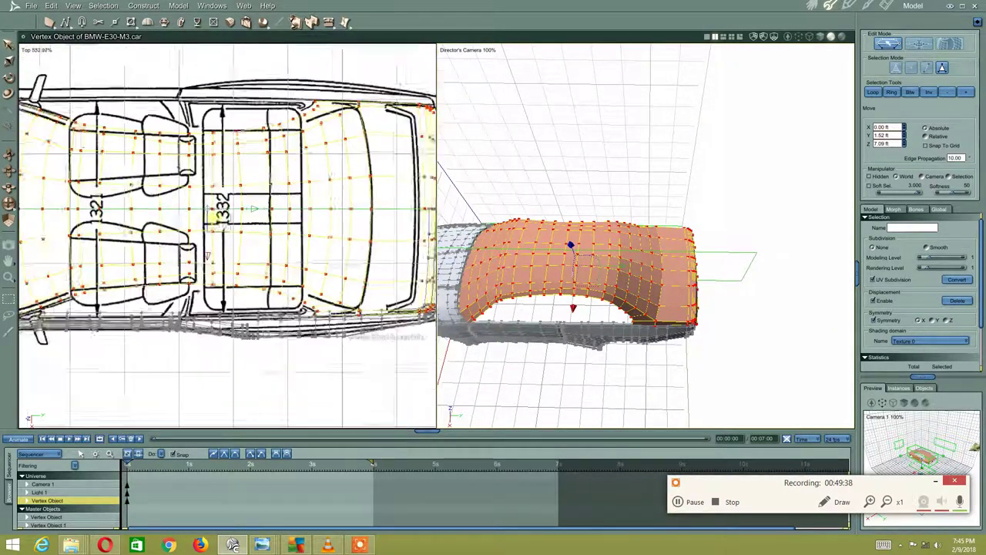
scroll(293, 239, down, 1)
middle_drag(330, 180, 324, 191)
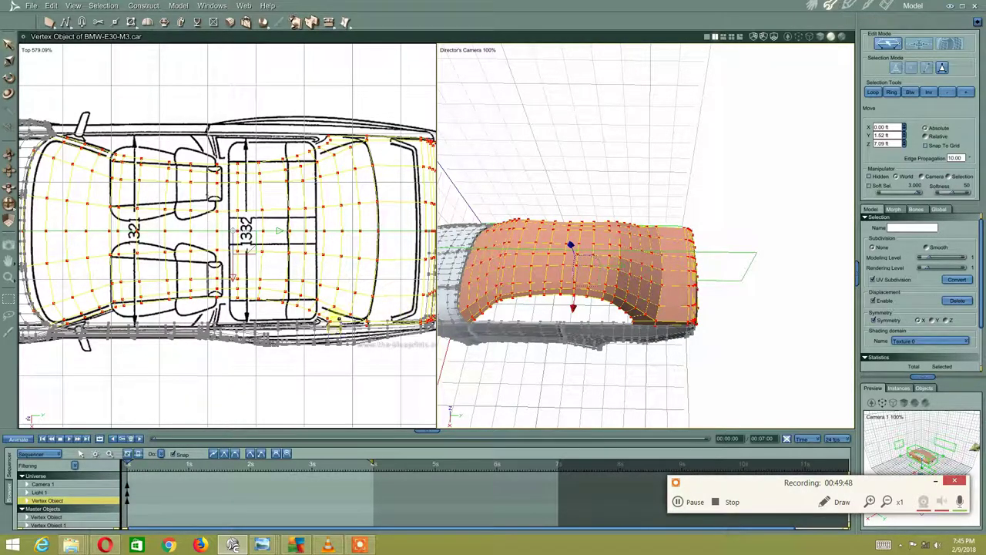
scroll(236, 220, up, 2)
scroll(227, 213, up, 2)
scroll(202, 246, up, 2)
click(221, 239)
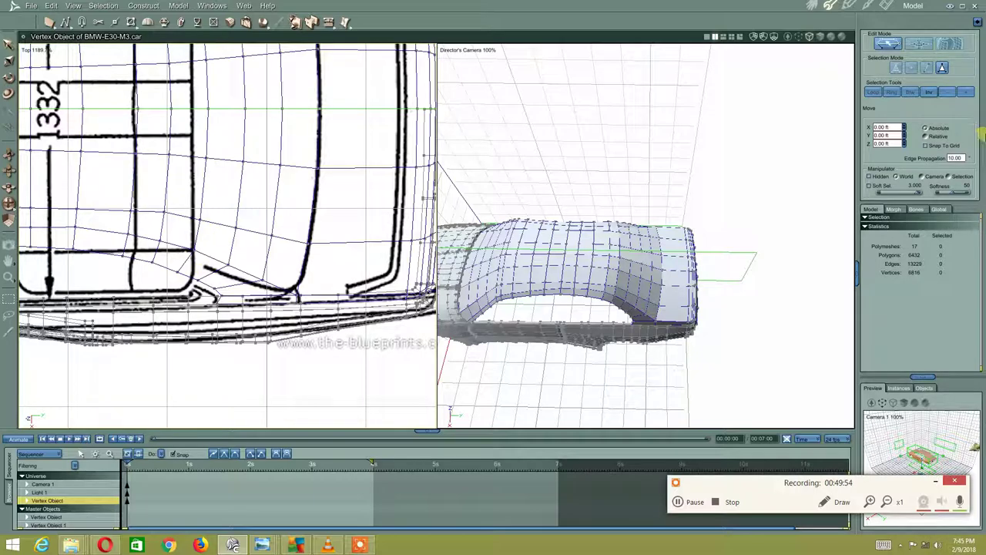
- Move the sill-corner vertex down toward the sill line, undoing one misplaced move
click(193, 251)
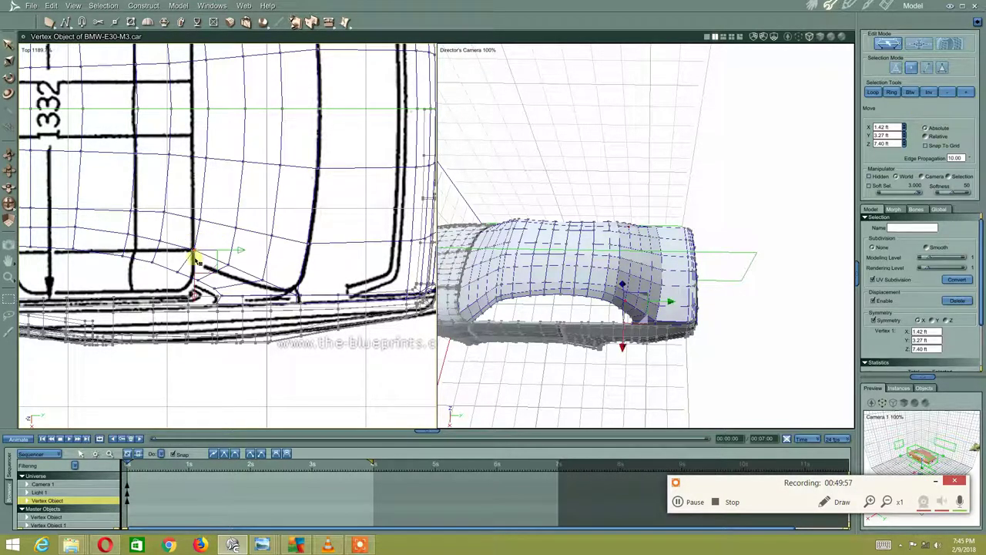
click(188, 302)
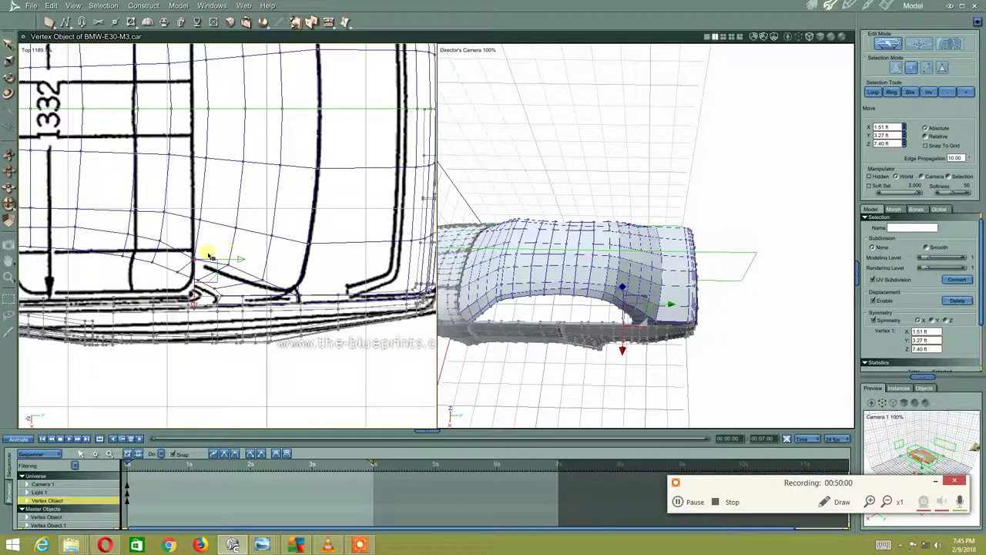
click(229, 268)
drag(234, 322, 228, 325)
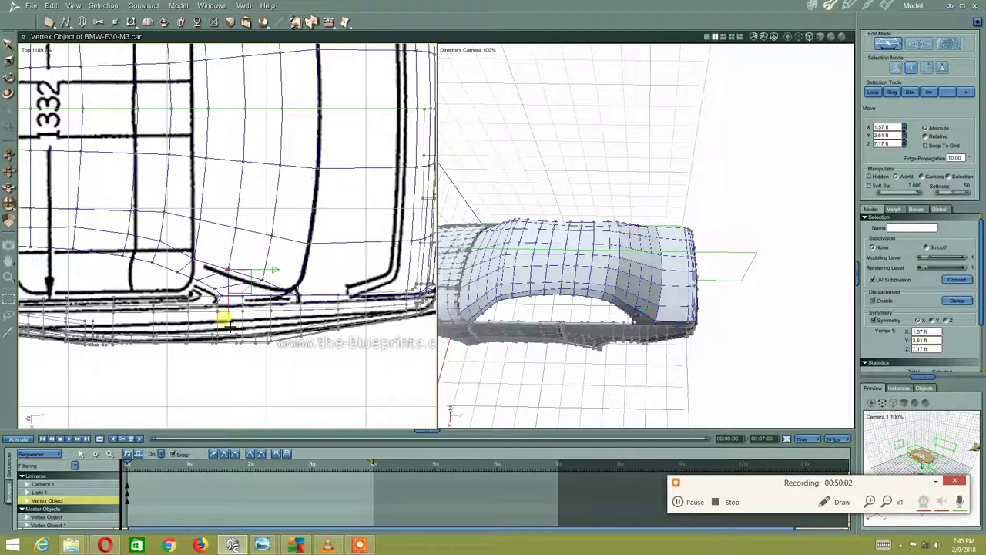
key(ctrl+z)
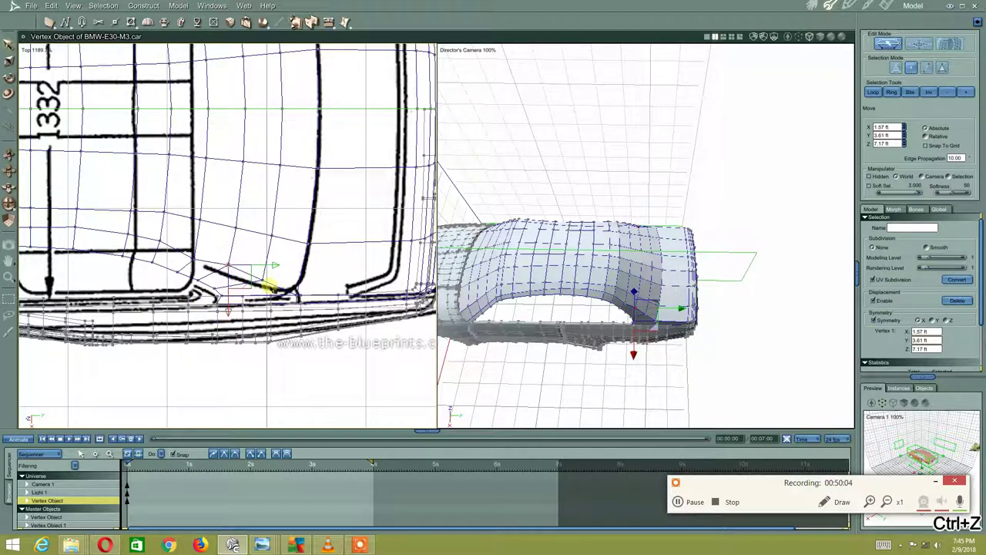
drag(222, 311, 227, 316)
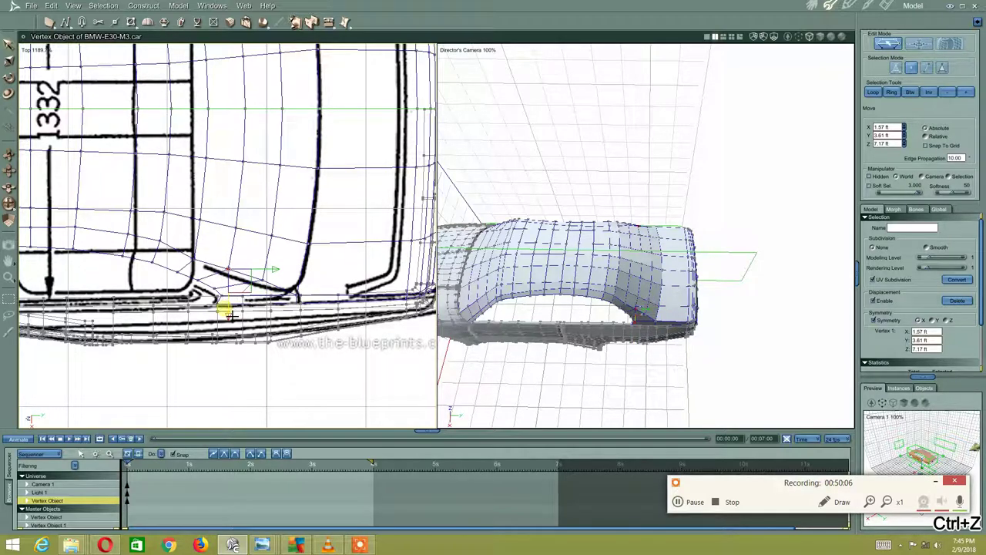
- Raise the lower sill edge vertices onto the blueprint line in the Top view
click(262, 282)
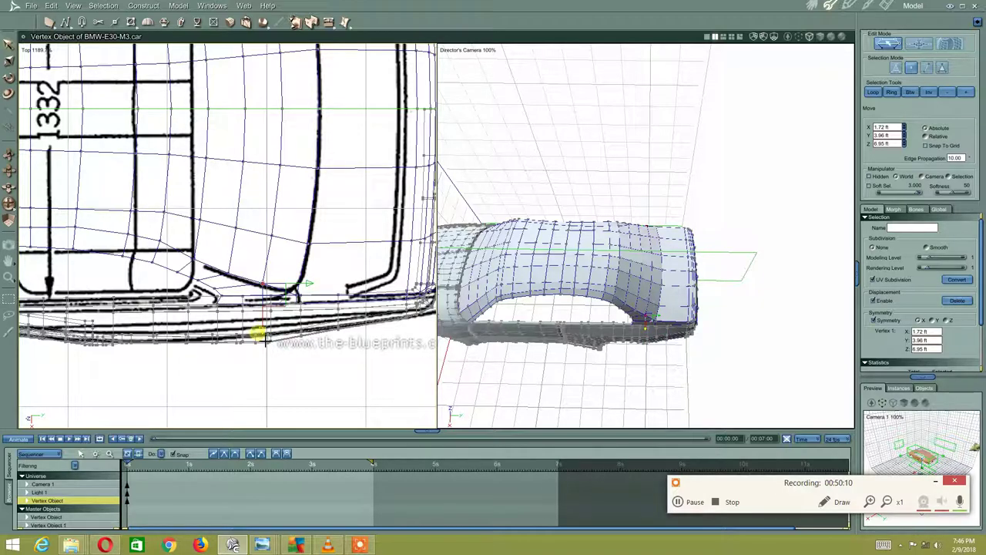
click(288, 295)
mouse_move(306, 231)
middle_down()
mouse_move(362, 277)
mouse_move(302, 292)
mouse_move(302, 270)
middle_up()
click(279, 291)
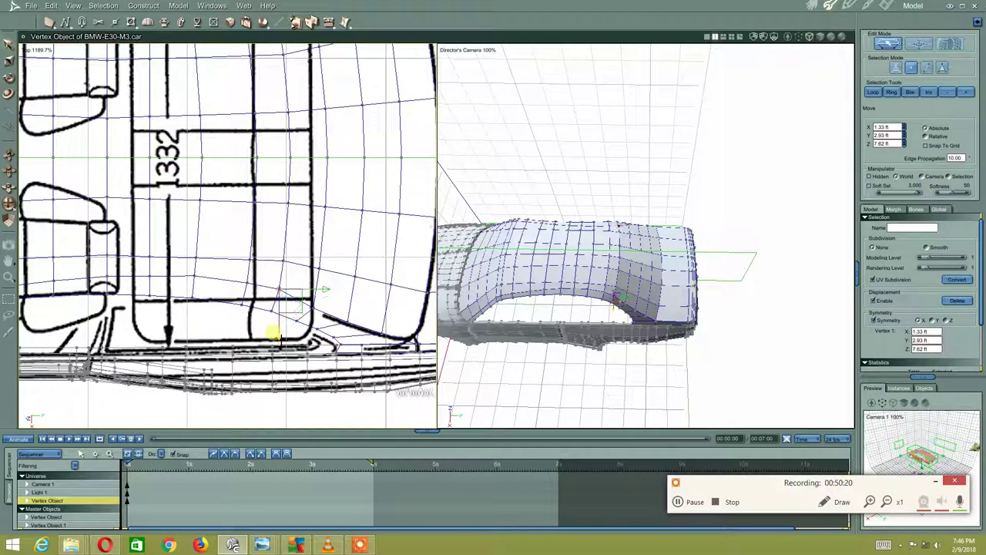
middle_drag(271, 333, 287, 295)
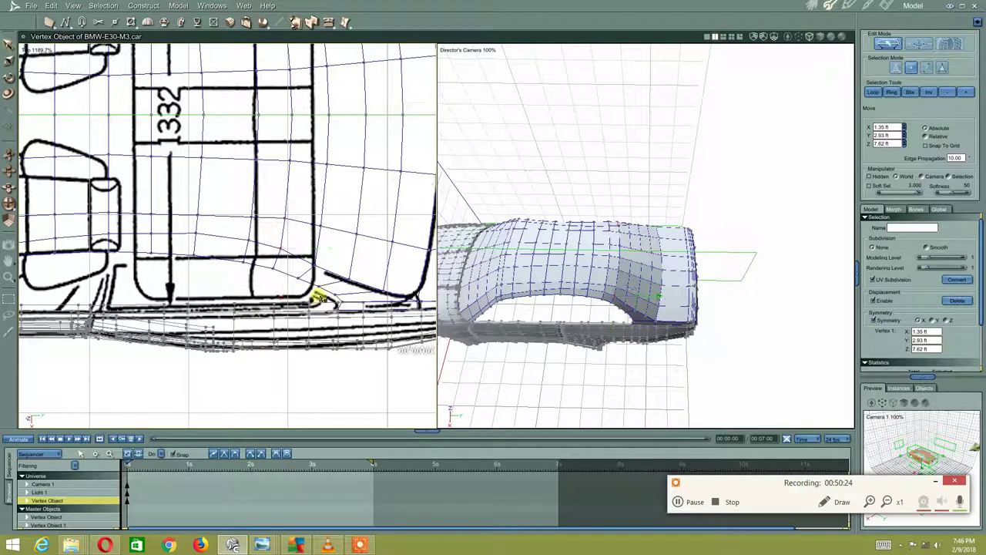
click(326, 296)
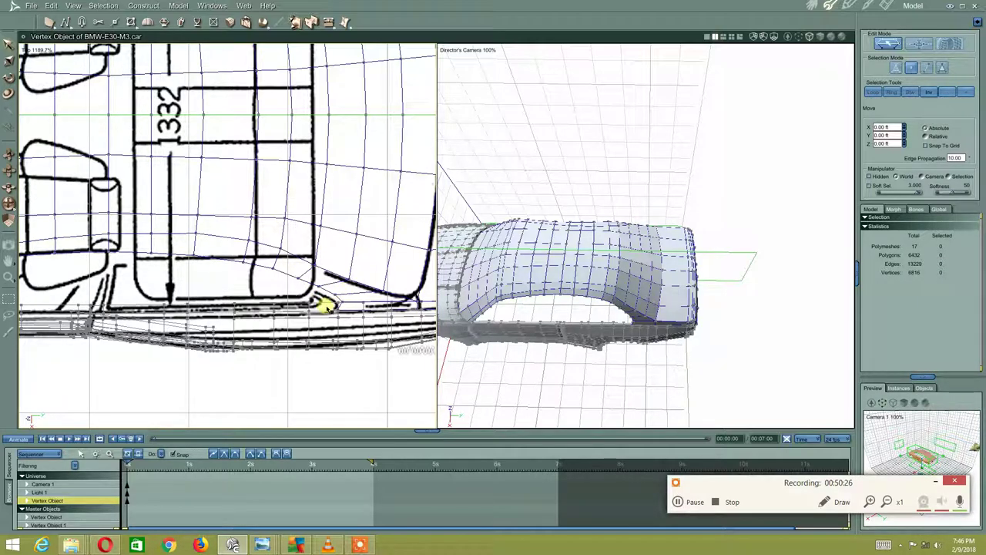
- Nudge two sill-corner vertices together onto the blueprint outline
click(347, 304)
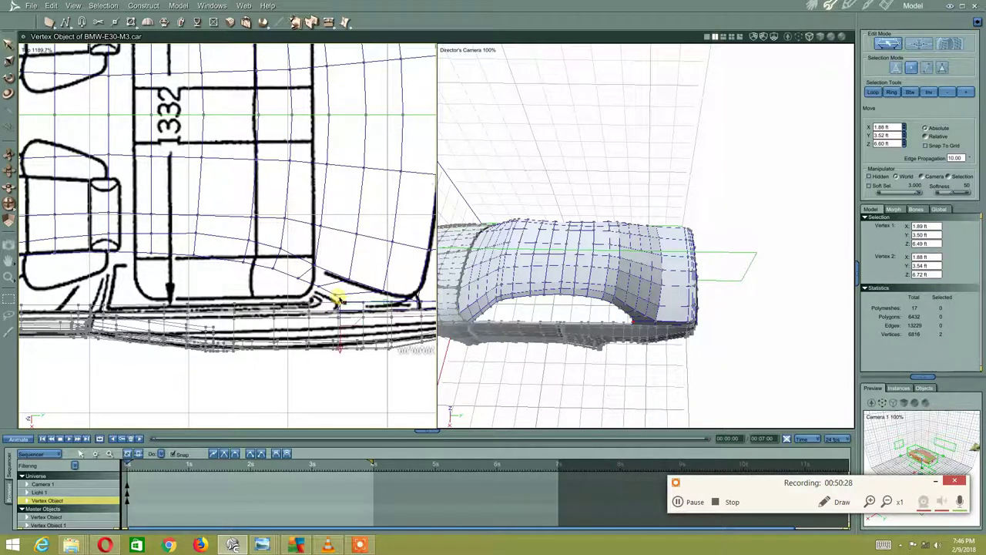
click(348, 307)
click(346, 301)
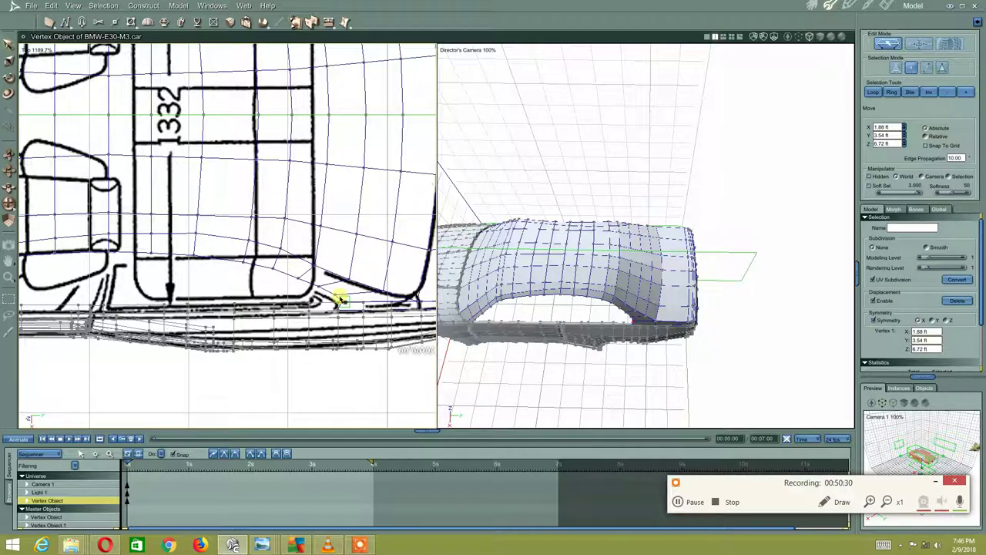
shift+click(344, 299)
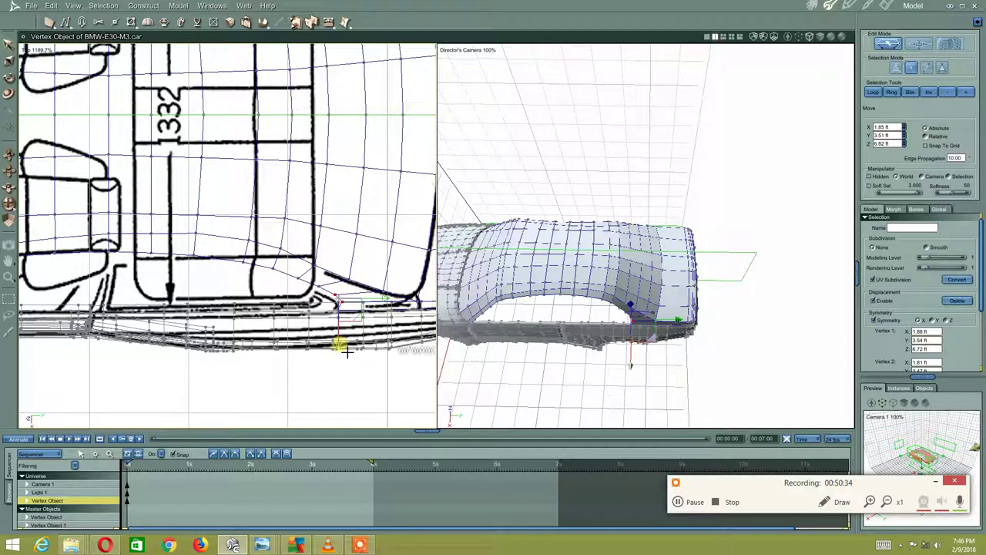
drag(347, 352, 341, 333)
click(329, 301)
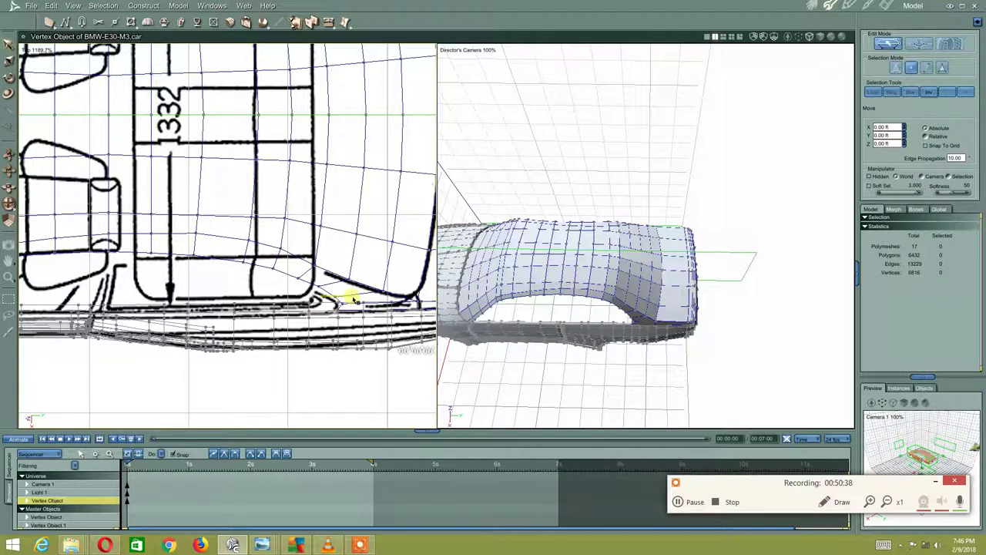
- Inspect the remaining sill-edge vertices against the blueprint outline
click(351, 298)
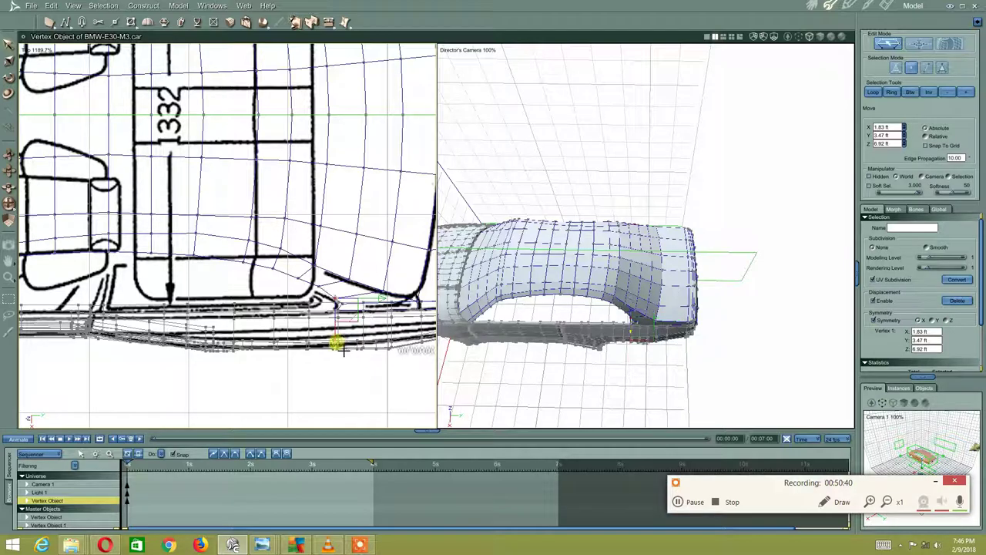
click(302, 288)
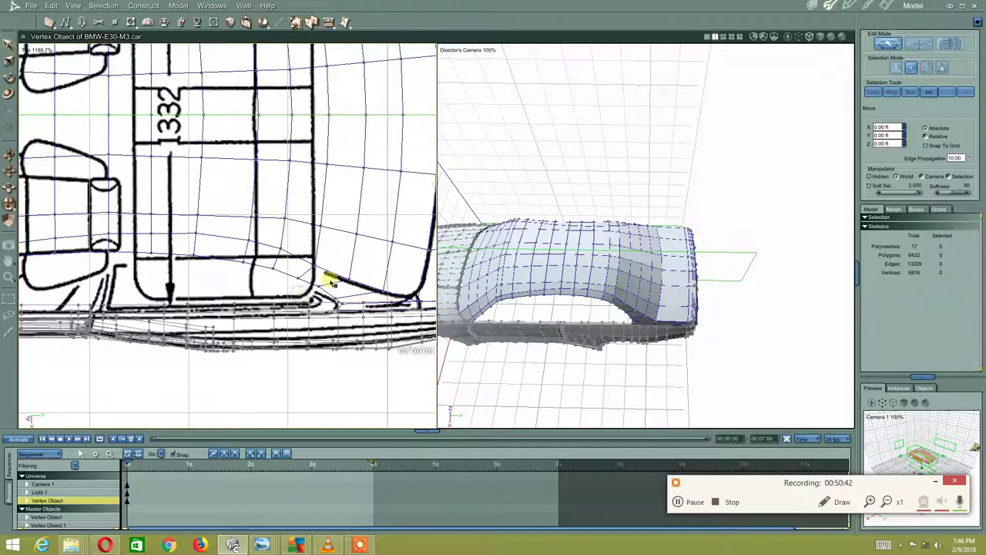
click(324, 284)
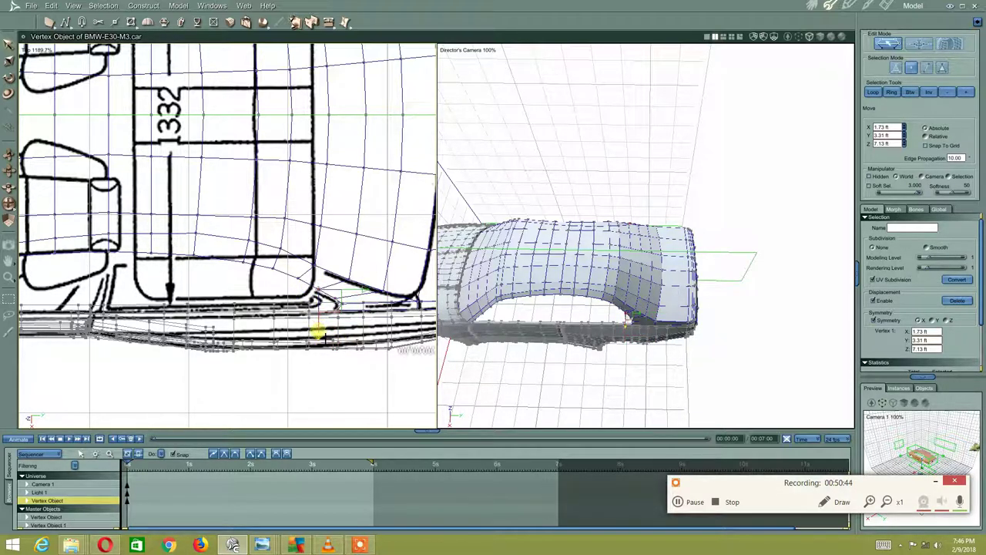
click(299, 301)
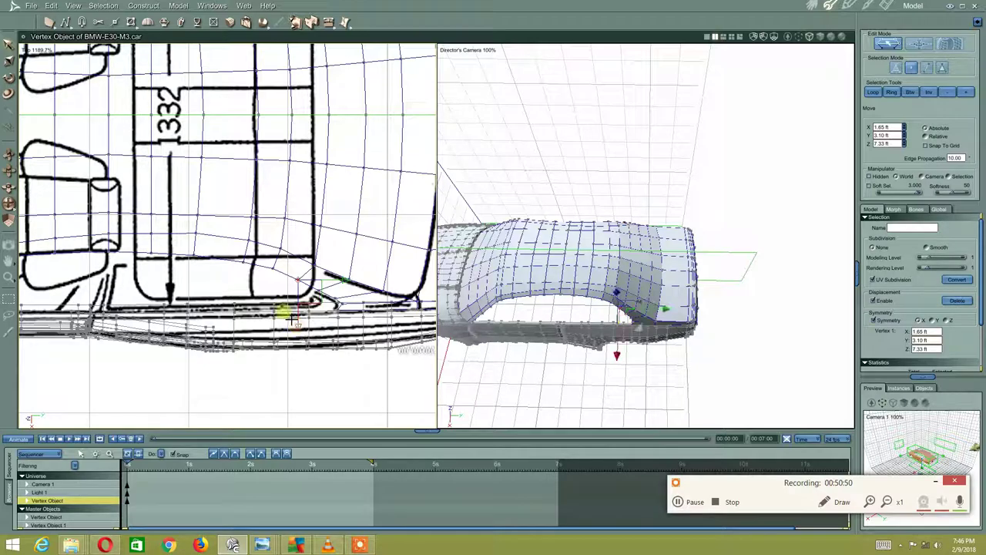
click(277, 270)
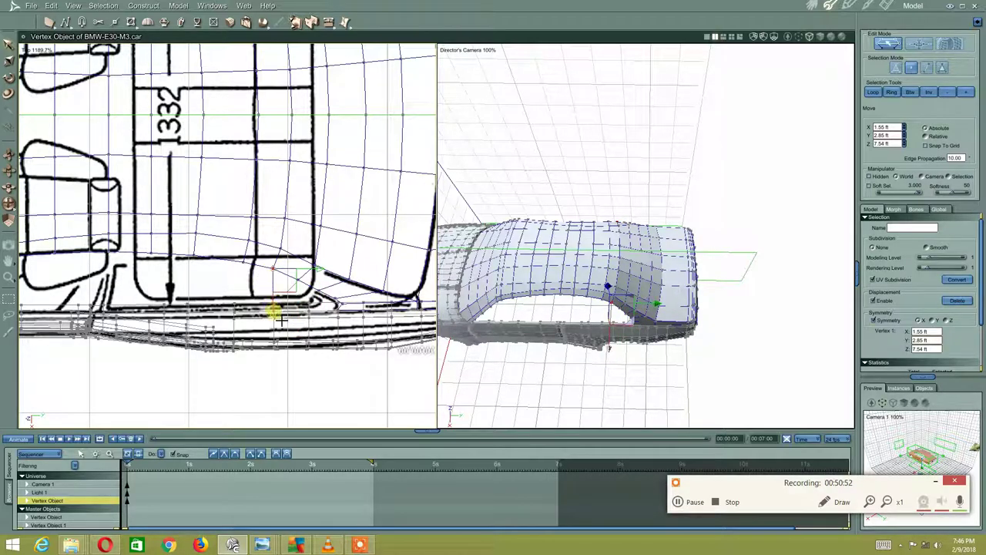
click(276, 249)
- Pull a front sill vertex down onto the sill line at 1.73, -1.61, 7.03 ft
scroll(266, 248, down, 2)
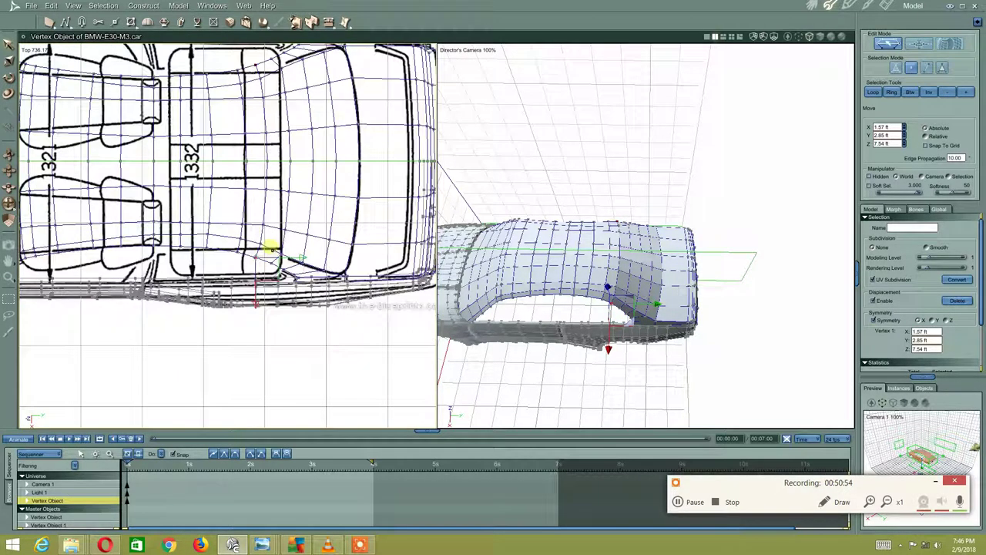
scroll(363, 242, down, 2)
scroll(331, 235, down, 1)
scroll(330, 235, down, 2)
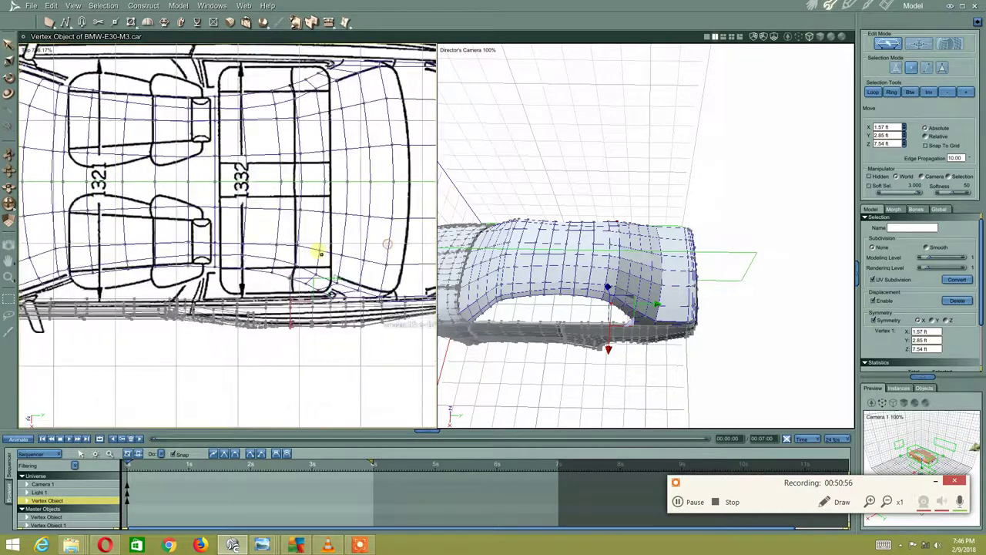
scroll(319, 248, up, 2)
scroll(297, 276, down, 1)
scroll(320, 289, up, 1)
scroll(339, 299, down, 1)
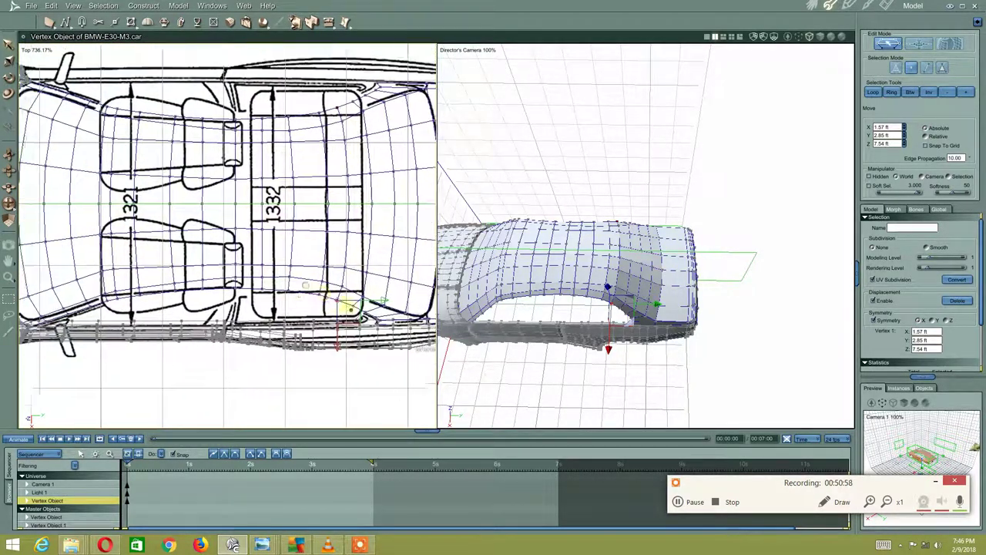
scroll(324, 293, up, 1)
scroll(278, 277, down, 1)
scroll(282, 269, up, 1)
scroll(392, 249, up, 1)
scroll(293, 290, up, 1)
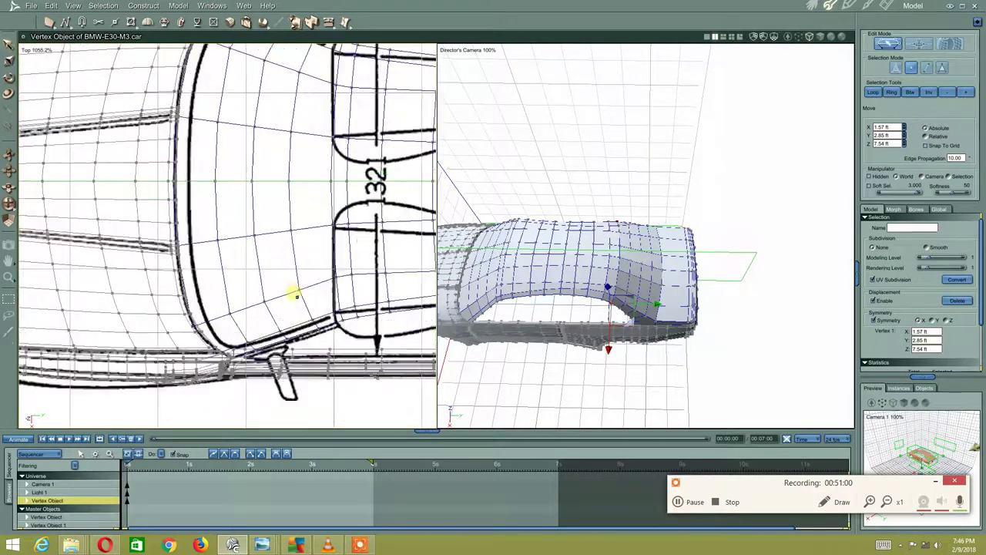
scroll(270, 260, up, 1)
scroll(304, 306, up, 1)
click(307, 299)
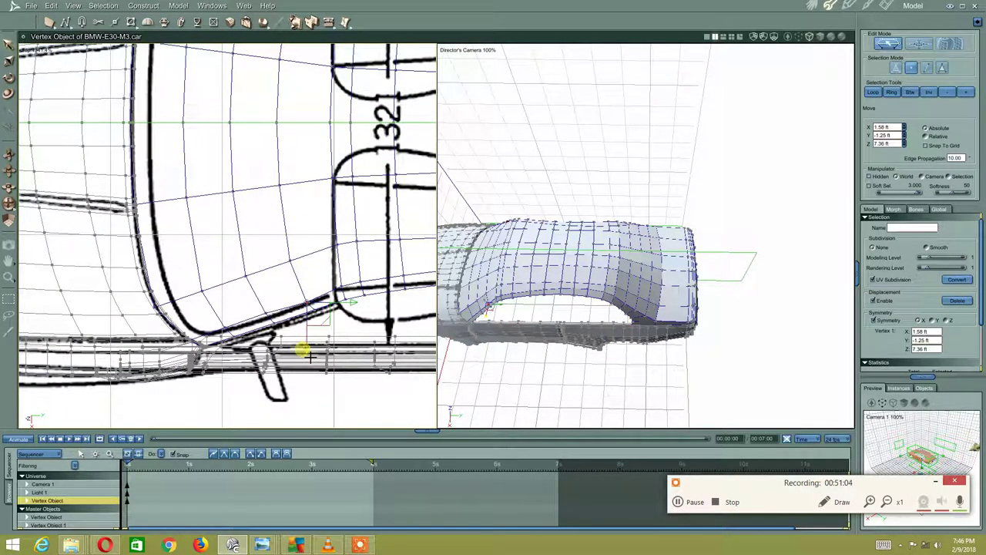
click(245, 302)
drag(271, 316, 259, 362)
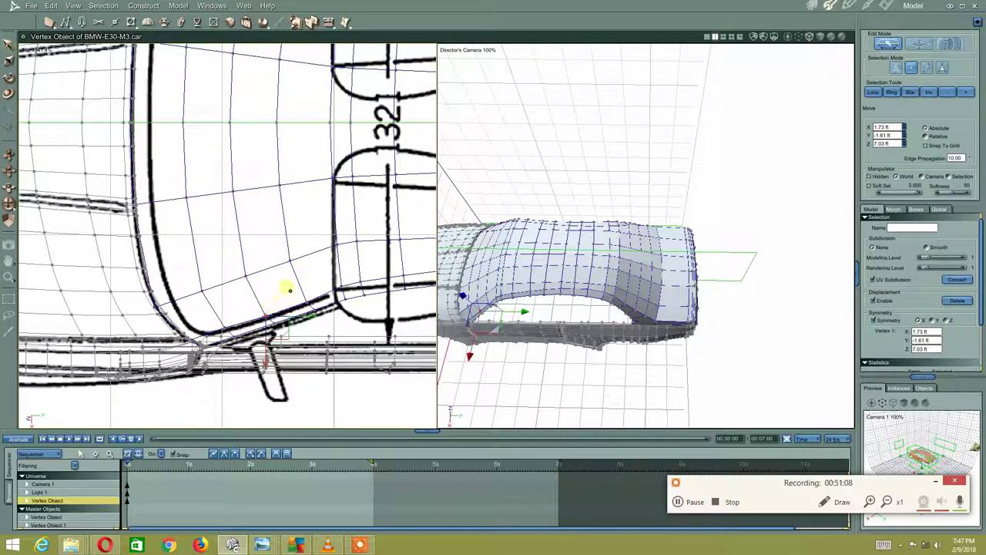
- Reframe the Top view on the window corner and deselect all vertices
scroll(290, 290, down, 2)
scroll(262, 302, down, 2)
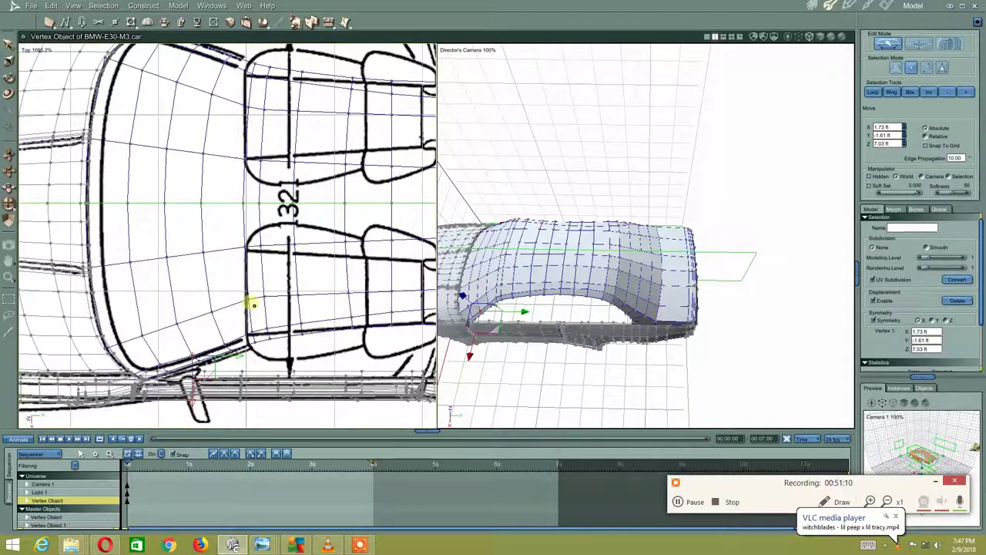
middle_drag(254, 304, 258, 352)
scroll(282, 269, up, 2)
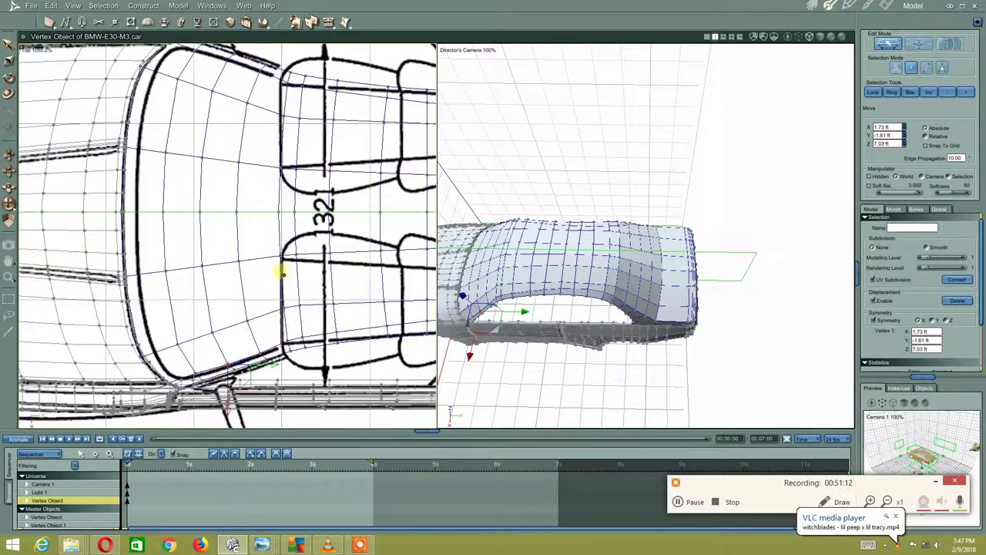
scroll(278, 282, up, 1)
scroll(274, 297, up, 2)
scroll(231, 312, down, 2)
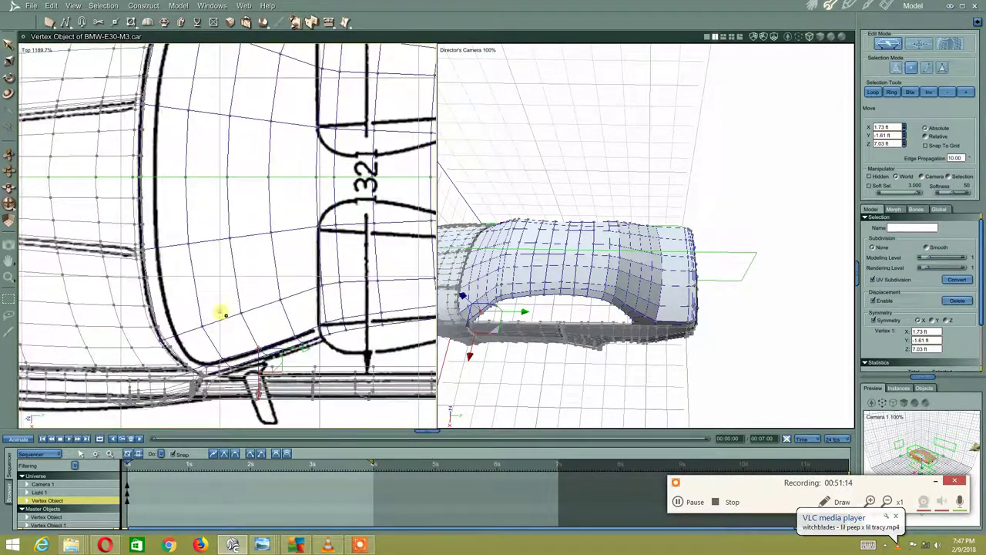
scroll(215, 312, up, 2)
click(208, 305)
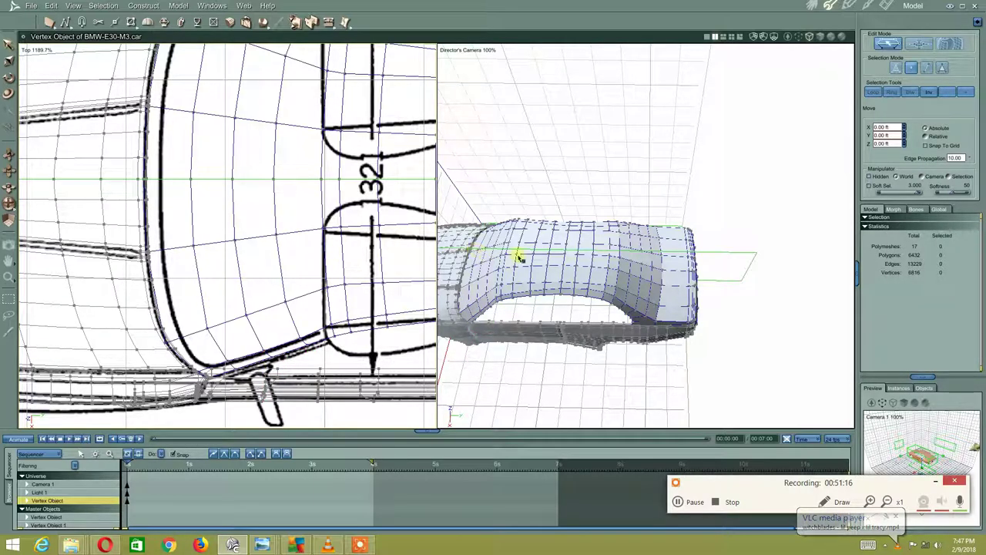
- Extract a new edge loop beside the window pillar from a loop-selected edge
click(927, 68)
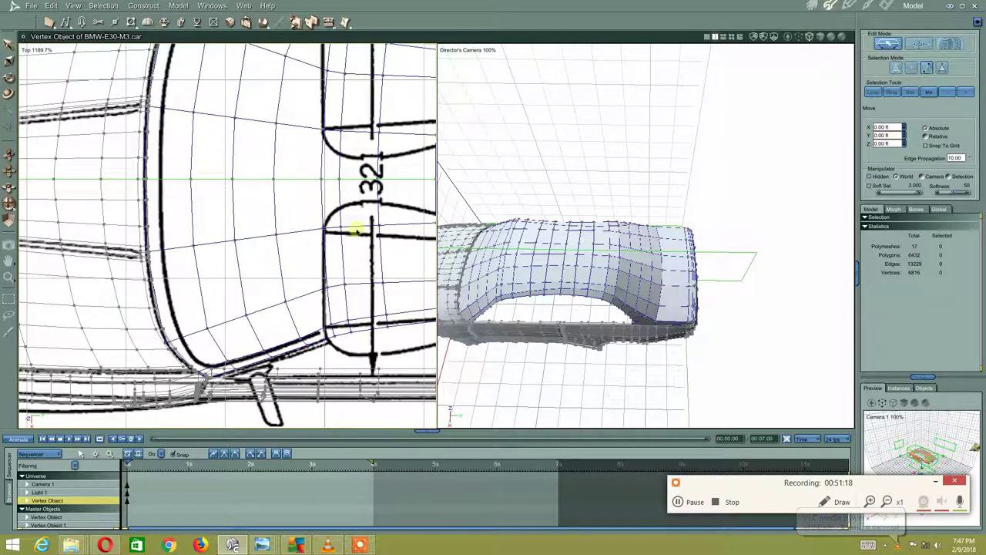
click(198, 307)
click(873, 91)
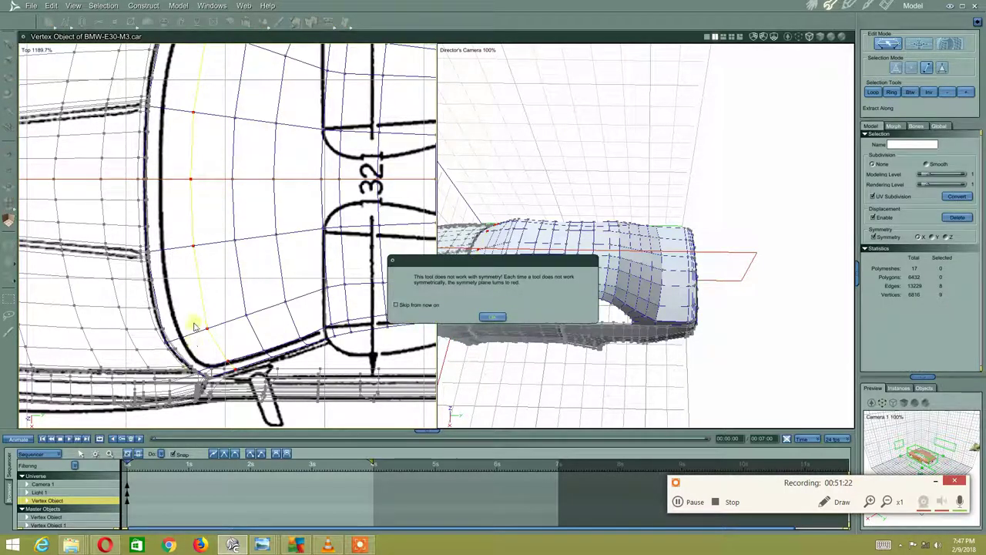
click(478, 317)
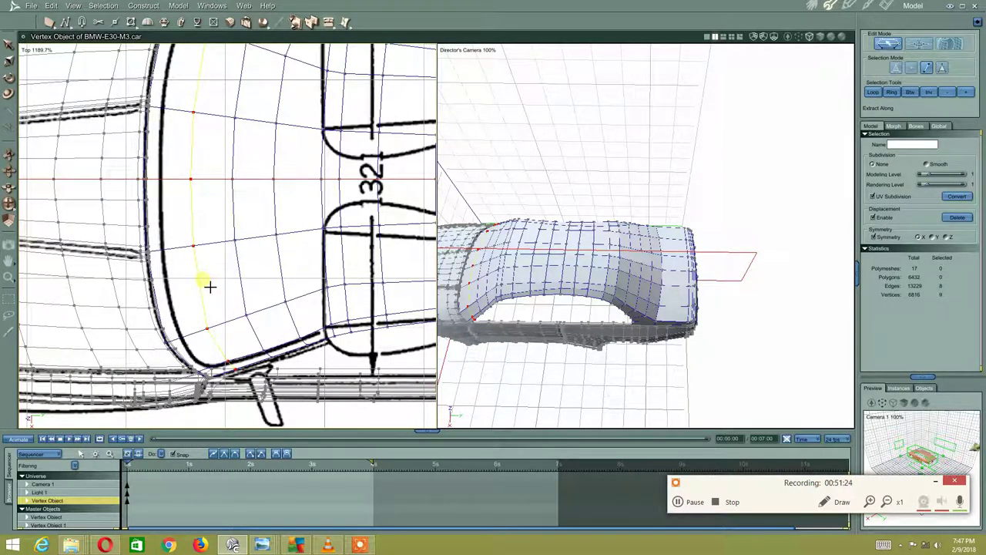
mouse_move(205, 287)
mouse_down()
mouse_move(189, 209)
mouse_move(194, 235)
mouse_move(174, 300)
mouse_up()
key(Escape)
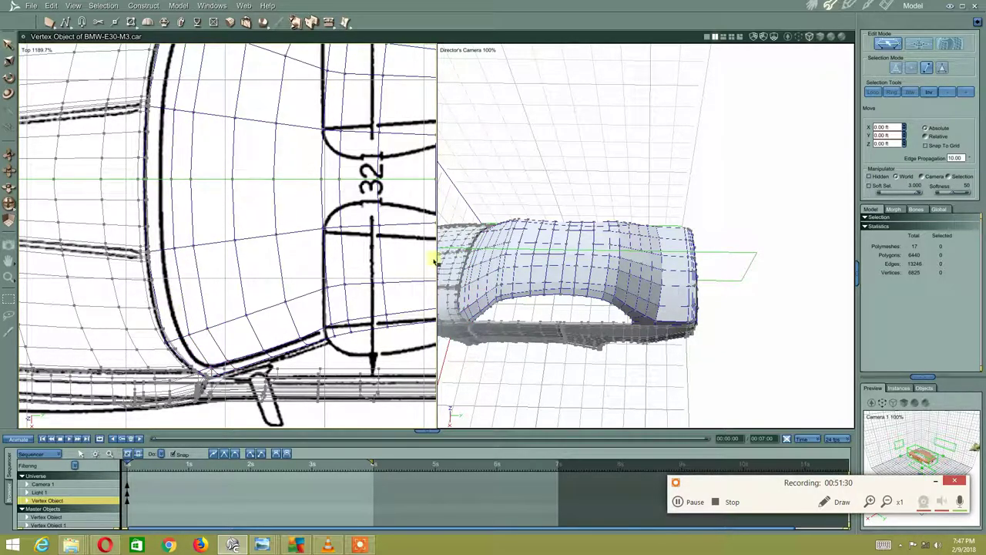
- Select the vertical loop's edges running up to the window's lower corner
click(189, 336)
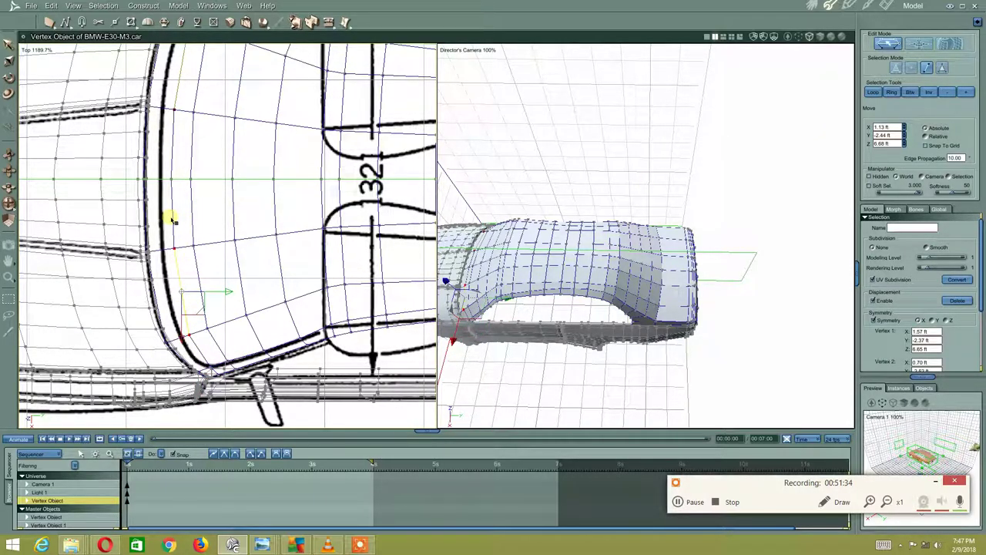
middle_drag(204, 189, 226, 254)
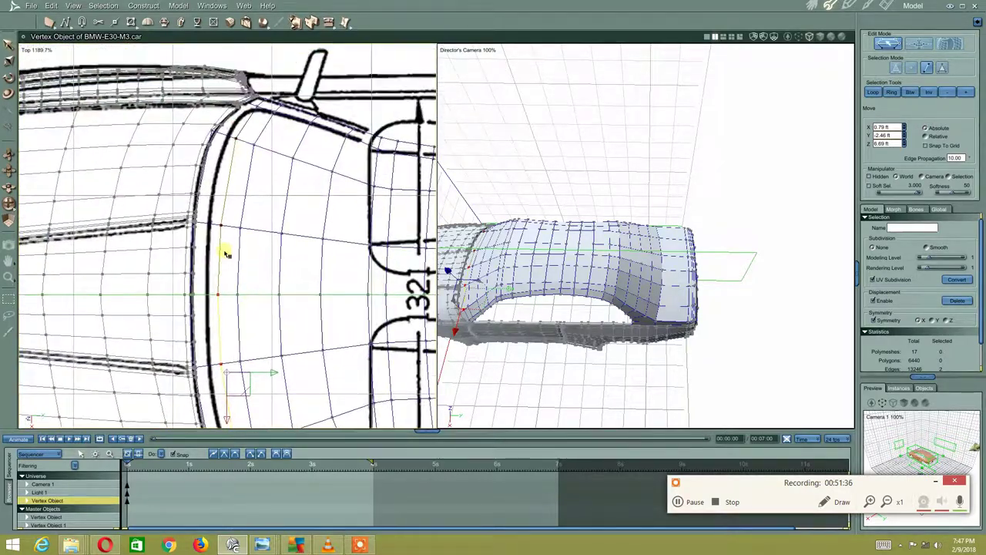
shift+click(221, 233)
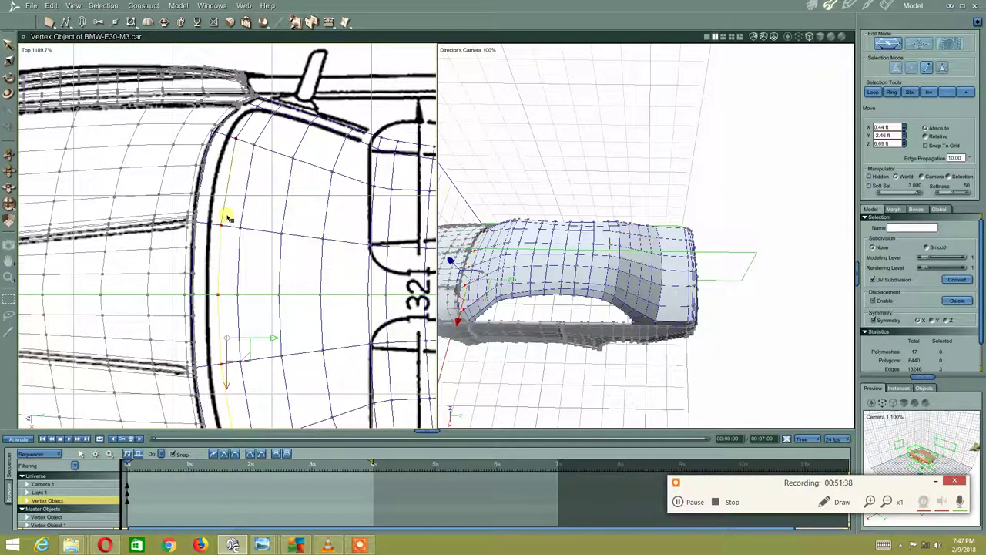
shift+click(226, 218)
shift+click(249, 123)
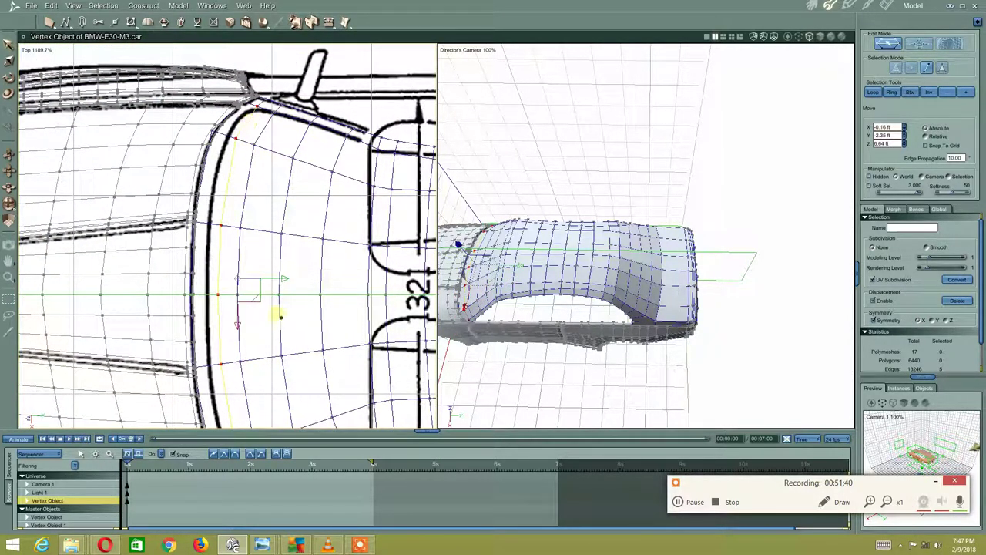
middle_drag(278, 314, 306, 161)
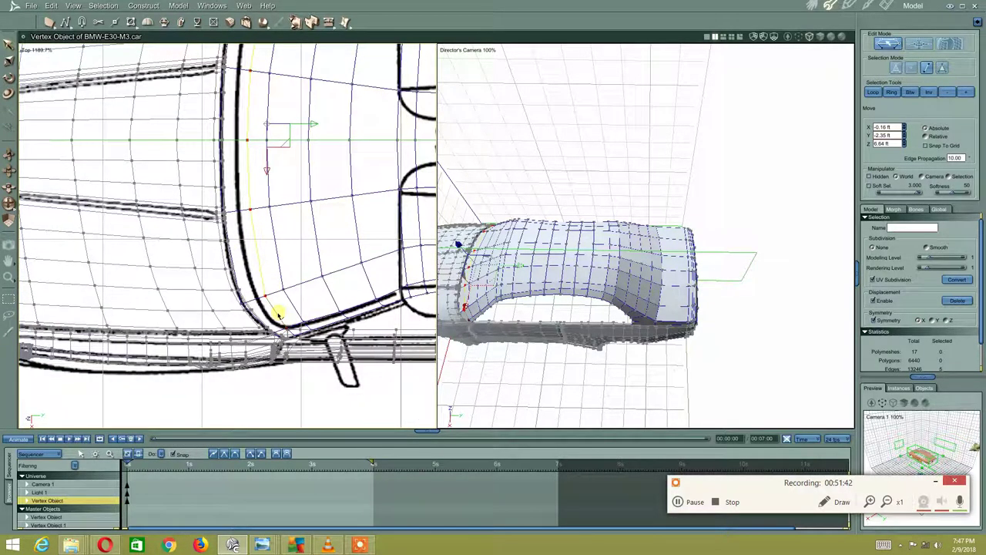
shift+click(279, 313)
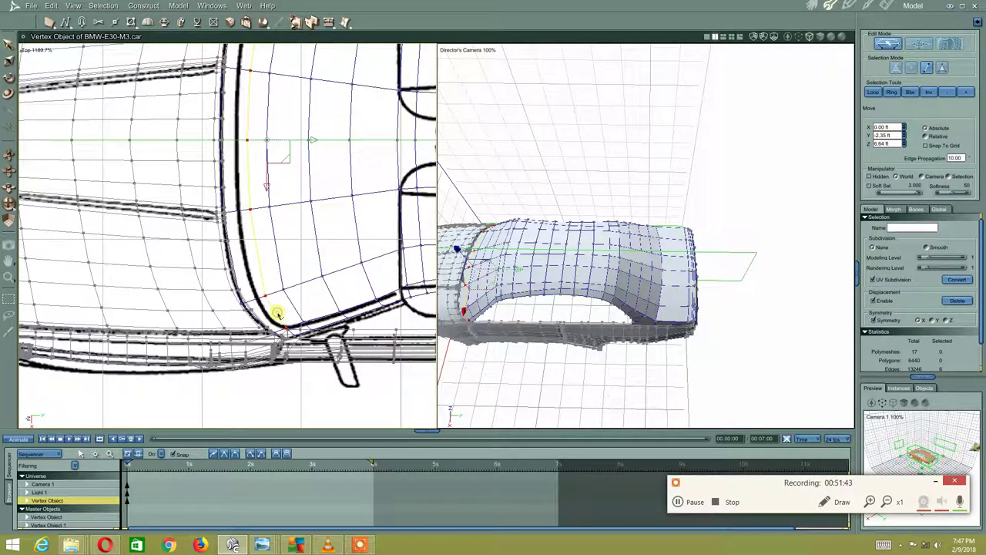
- Slide the selected loop along the body onto the blueprint's window outline, then pick a lower-corner vertex
click(336, 27)
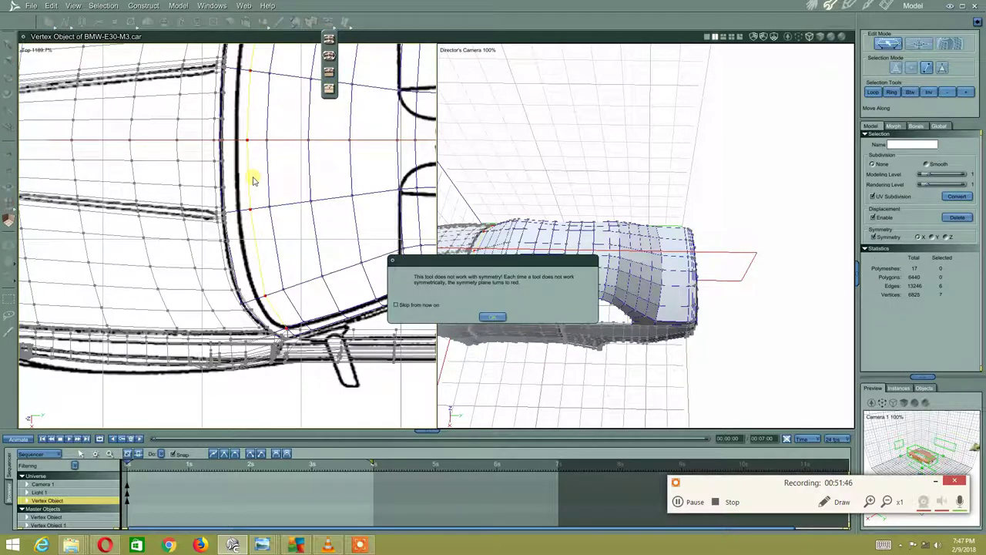
click(479, 318)
drag(278, 229, 265, 222)
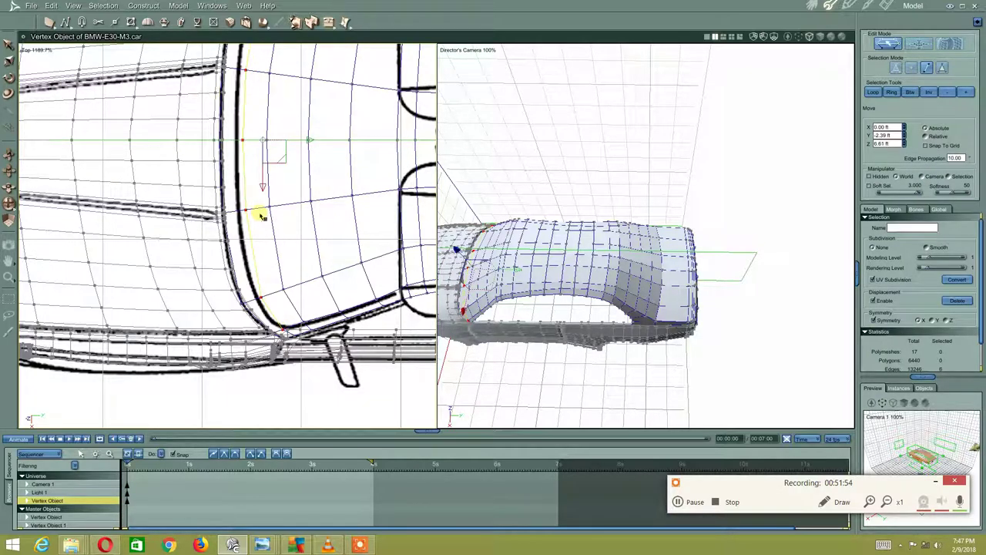
drag(266, 222, 249, 229)
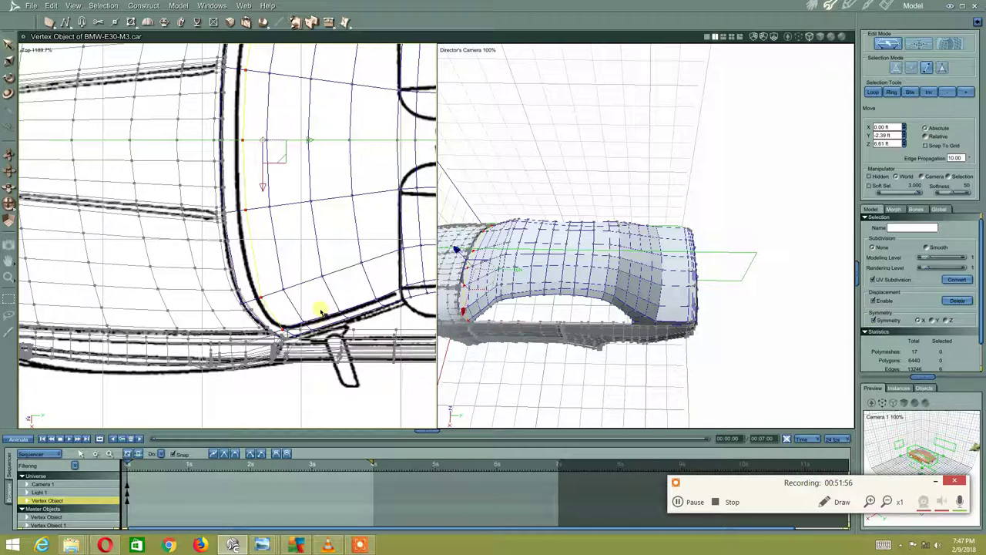
click(282, 340)
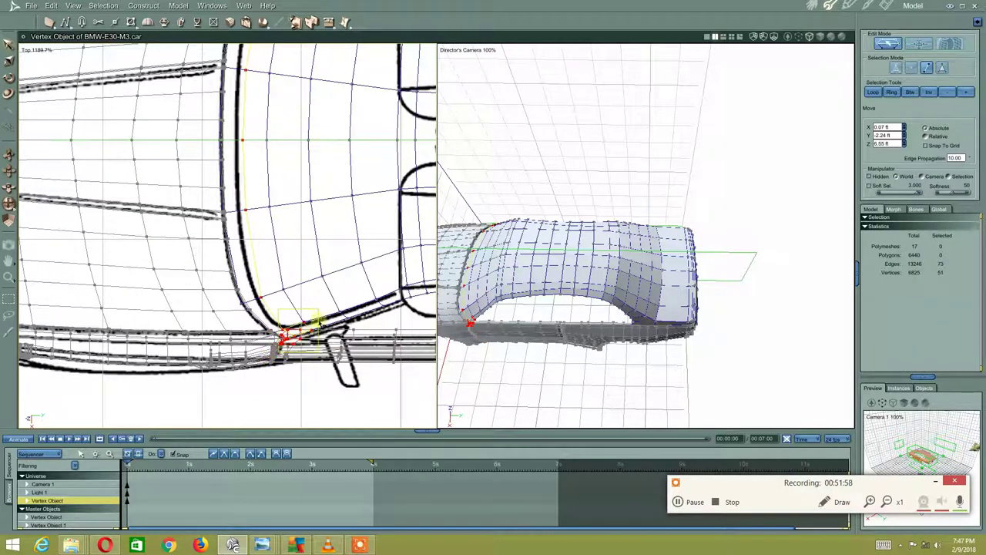
click(324, 311)
click(282, 345)
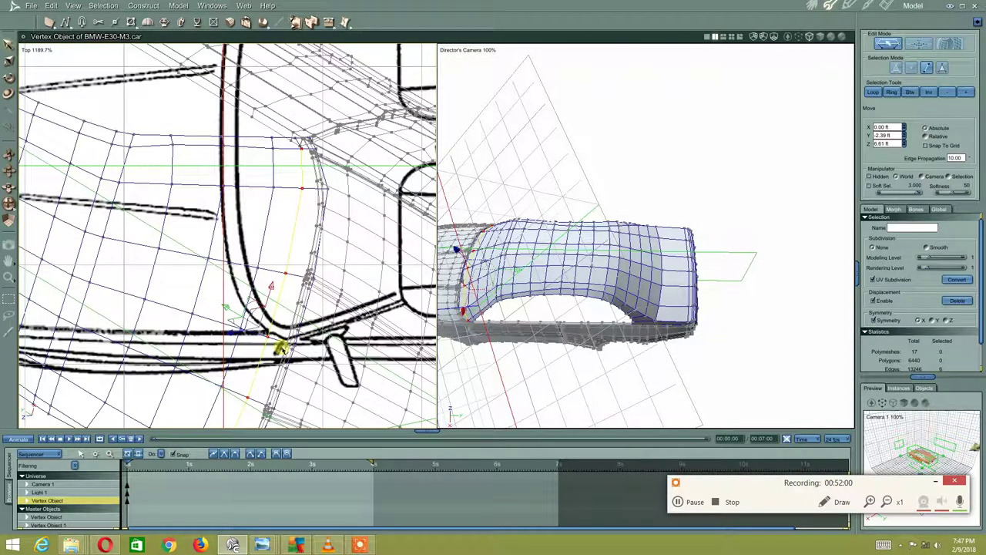
- Undo the stray vertex pick, reset the working box to default, and pan to the upper window corner
key(ctrl+z)
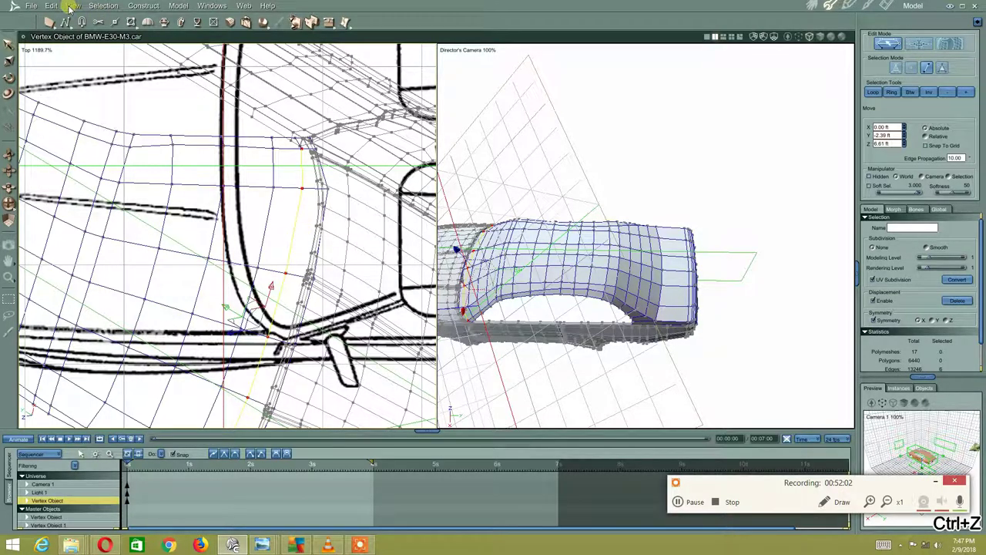
click(70, 7)
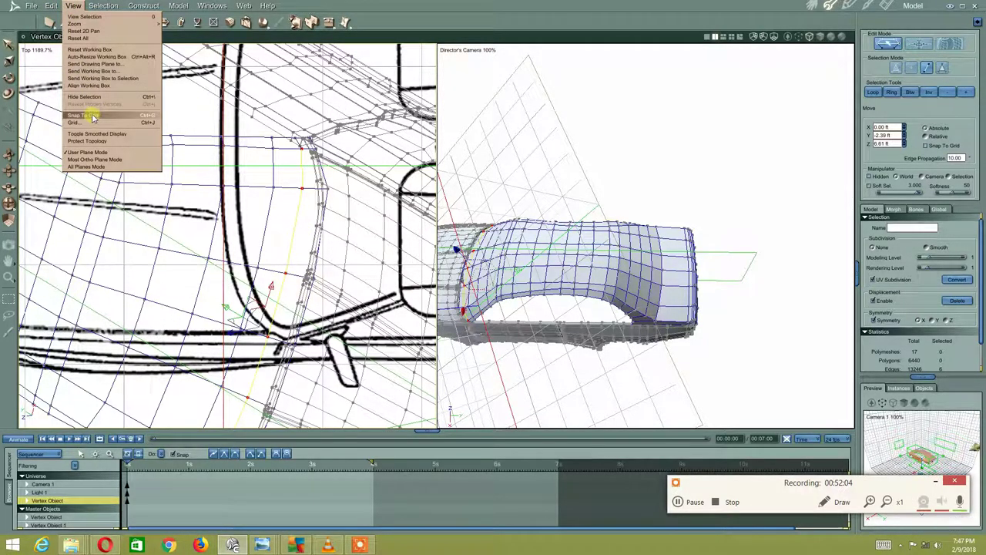
click(97, 51)
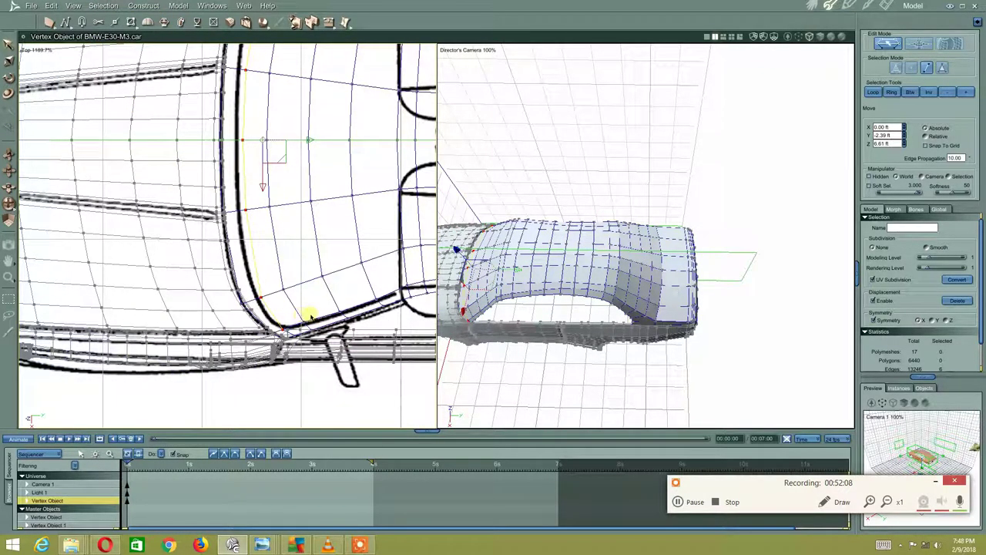
middle_drag(286, 150, 293, 344)
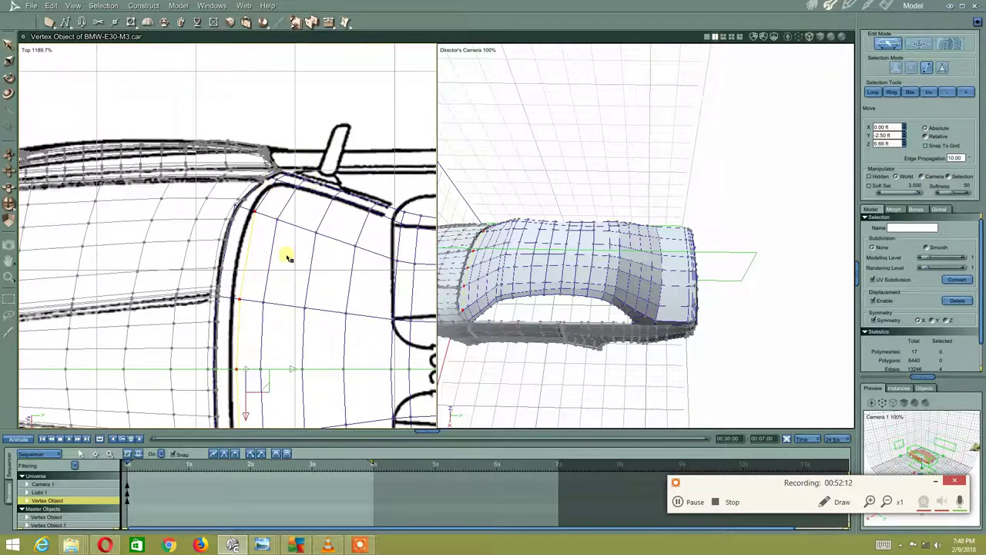
- Slide the edge loop with Move Along onto the window outline
mouse_move(286, 254)
middle_down()
mouse_move(381, 115)
mouse_move(345, 130)
middle_up()
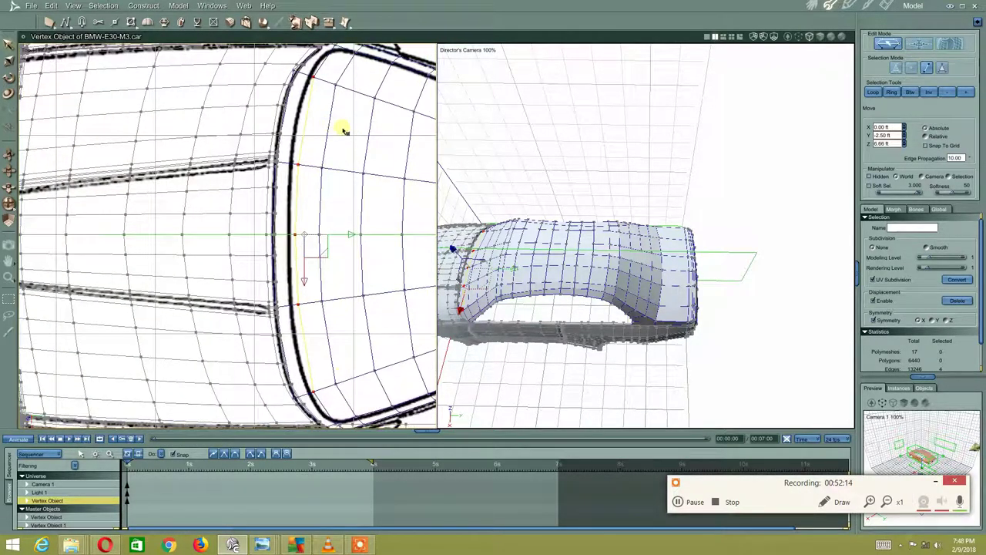
click(327, 22)
click(488, 315)
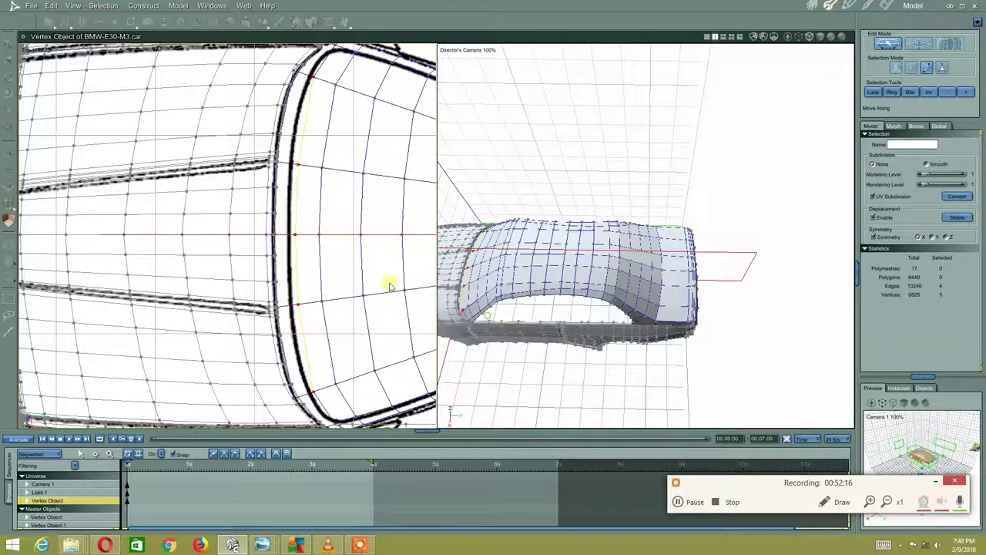
drag(299, 197, 299, 159)
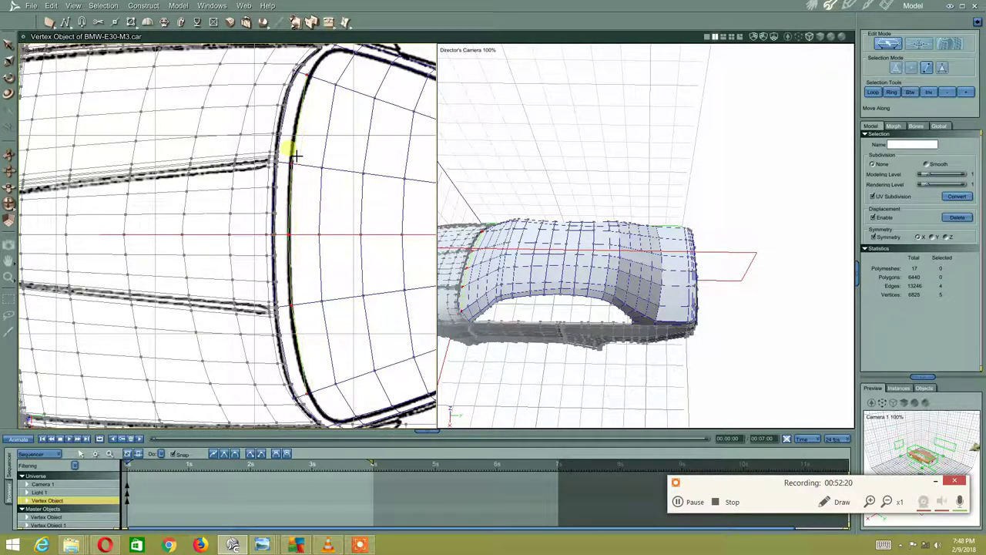
scroll(316, 138, down, 1)
scroll(304, 143, down, 1)
scroll(309, 193, up, 2)
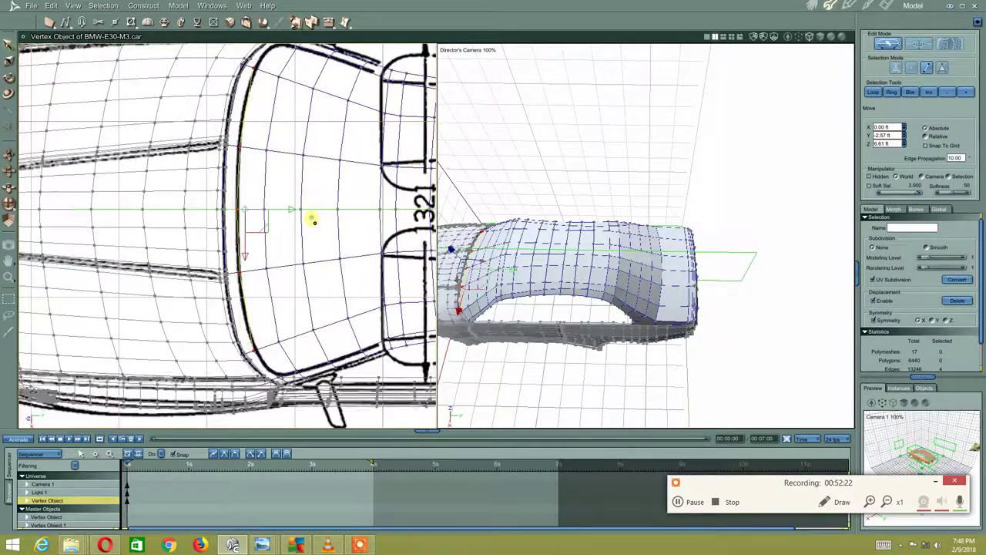
scroll(298, 223, down, 2)
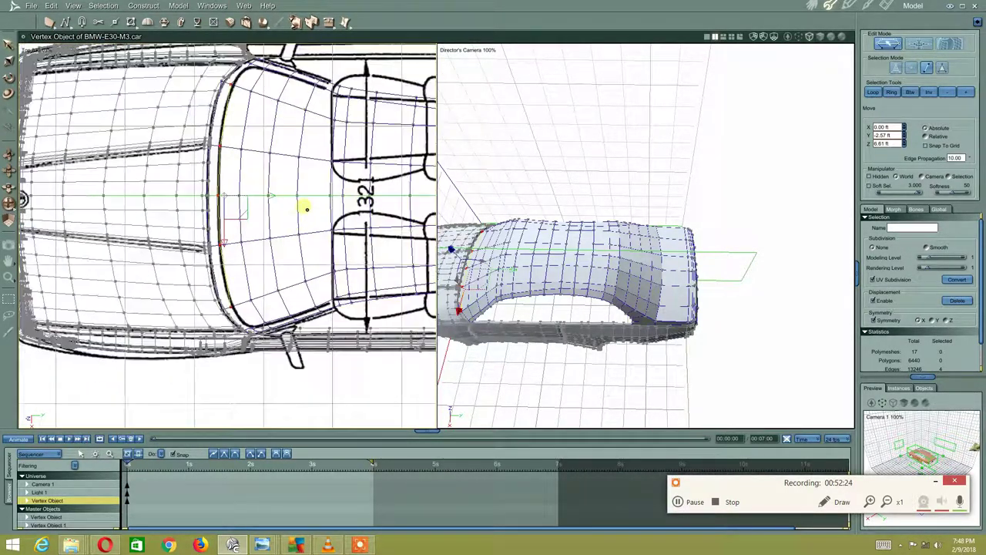
scroll(304, 205, down, 1)
scroll(285, 223, up, 2)
scroll(267, 228, up, 1)
scroll(268, 218, up, 1)
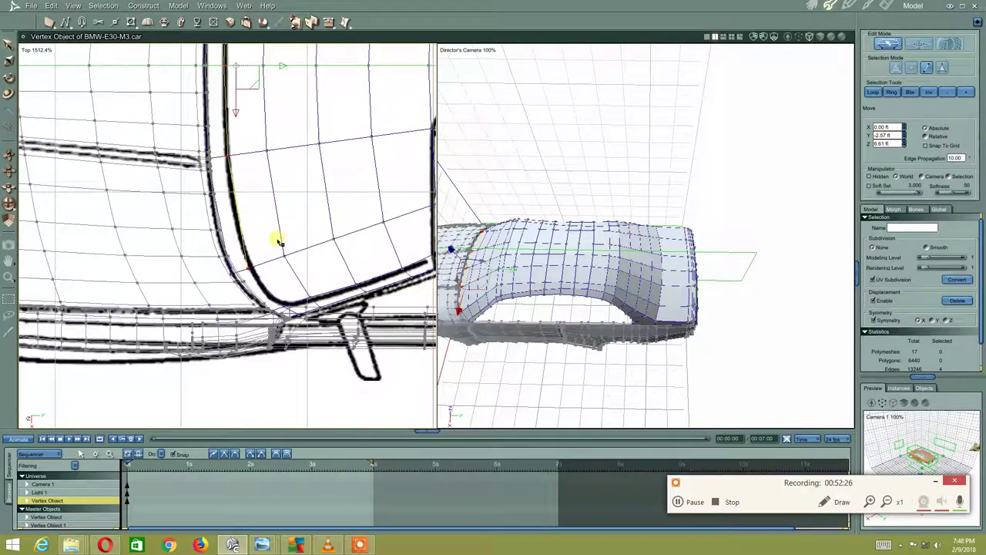
- Move the window's lower-corner vertex outward from X 1.83 to 1.86 ft, viewing the windshield corner in 3D
click(634, 161)
click(912, 71)
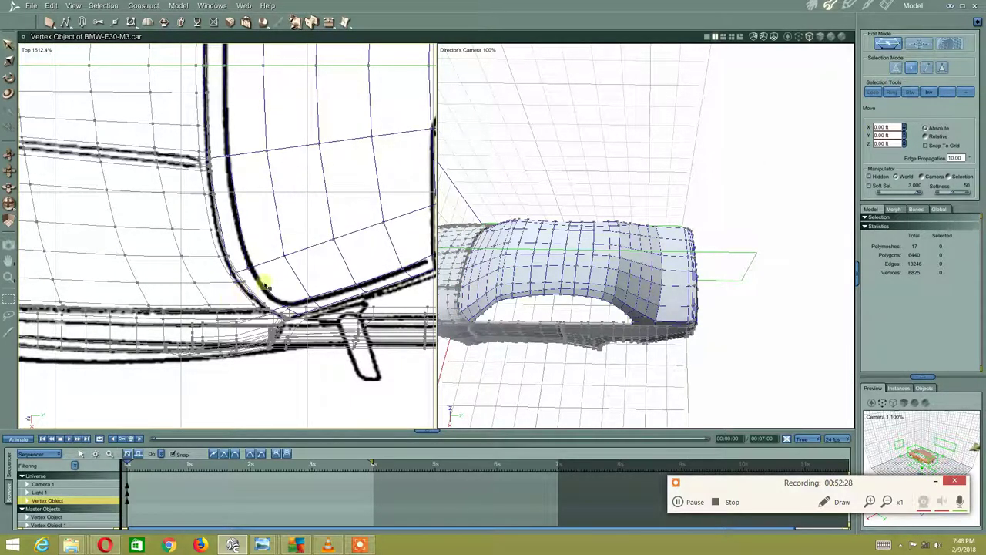
click(289, 299)
drag(288, 299, 318, 351)
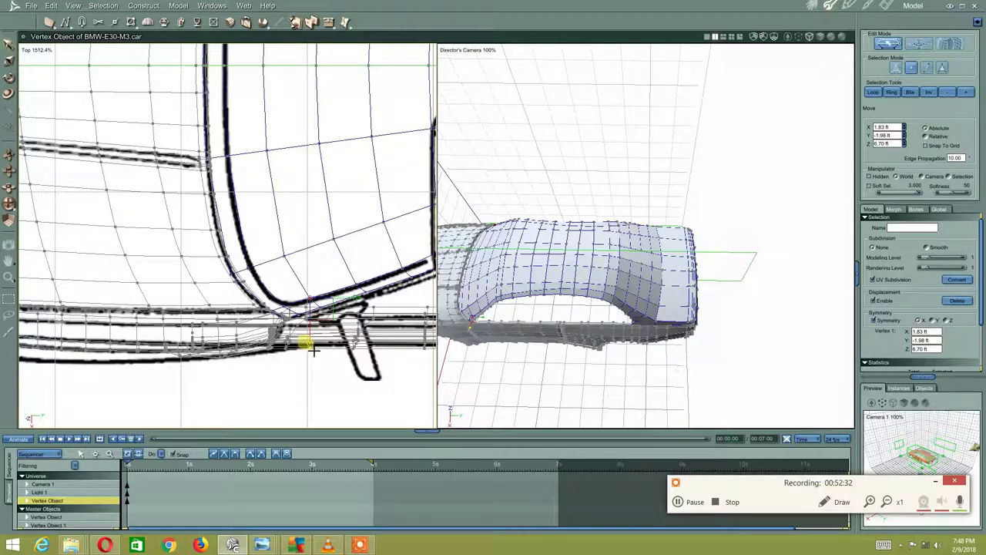
scroll(370, 254, down, 1)
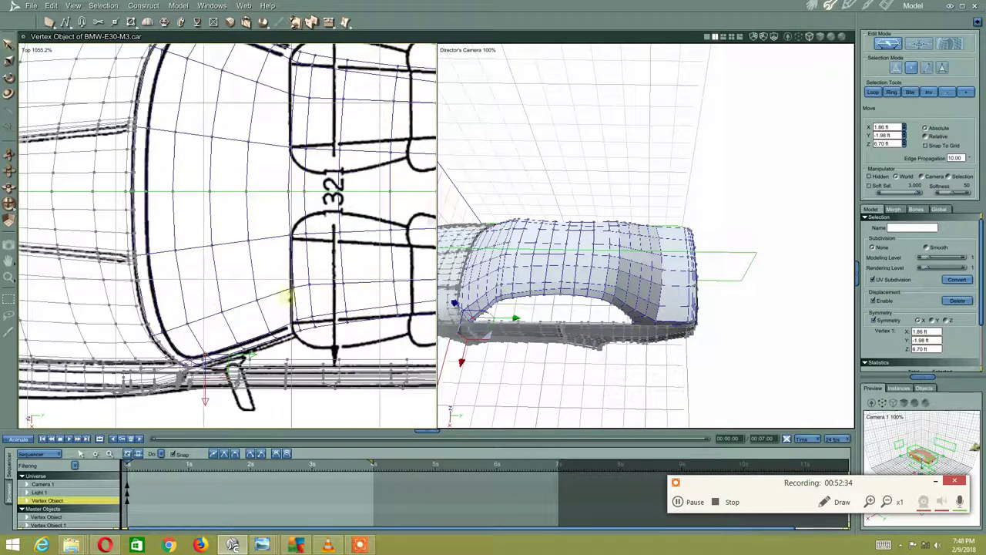
scroll(289, 300, down, 1)
scroll(286, 203, down, 1)
mouse_move(577, 363)
middle_down()
mouse_move(548, 286)
mouse_move(537, 306)
mouse_move(590, 328)
mouse_move(539, 333)
mouse_move(460, 310)
mouse_move(550, 346)
mouse_move(548, 359)
mouse_move(580, 353)
mouse_move(558, 346)
middle_up()
- Select three edges along the windshield base line and activate Move Along
scroll(285, 322, up, 2)
scroll(337, 282, up, 3)
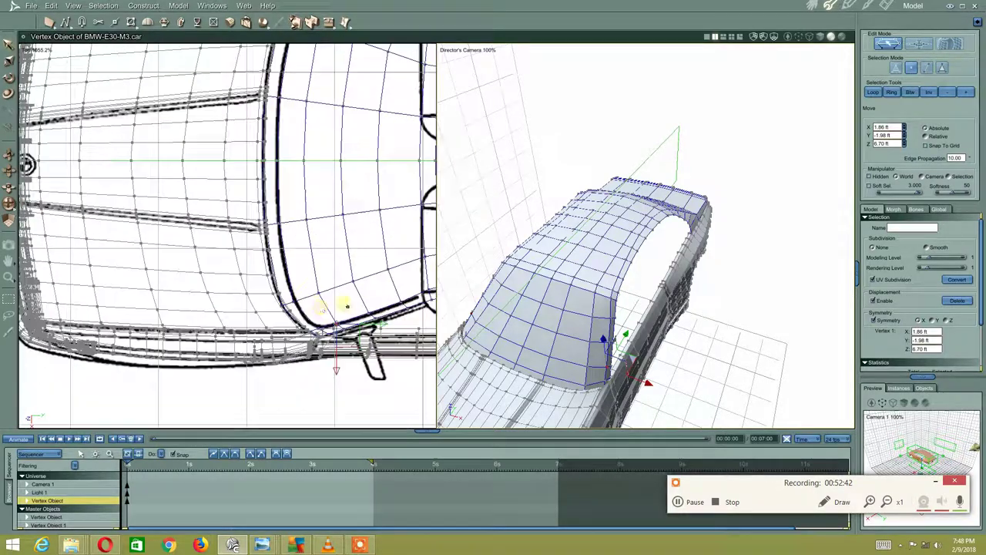
scroll(346, 302, up, 3)
click(260, 276)
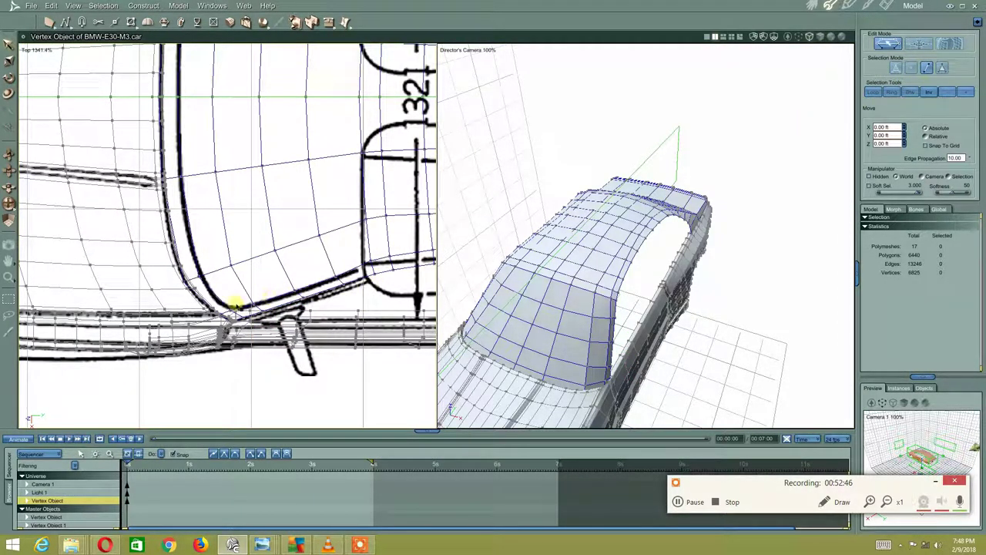
click(254, 303)
shift+click(281, 294)
shift+click(308, 287)
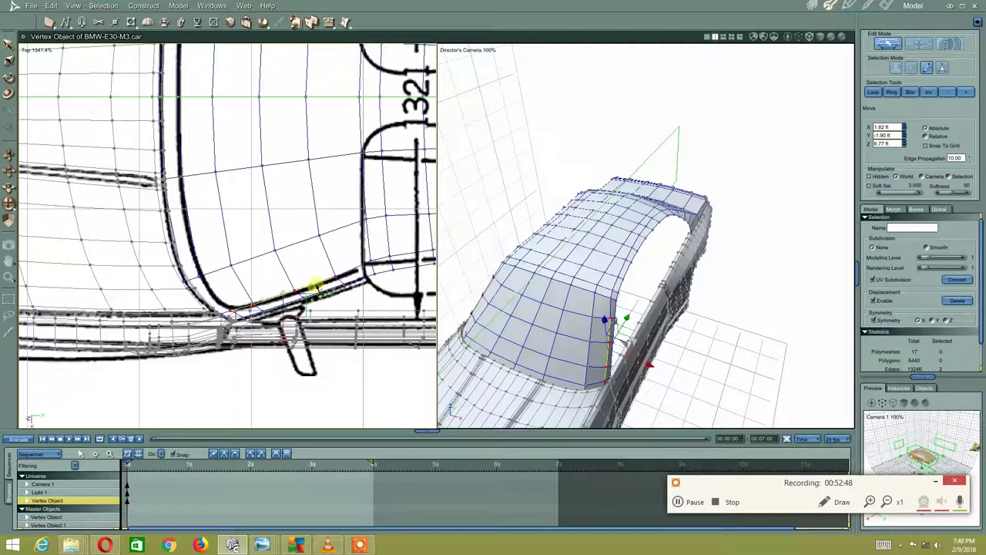
middle_drag(285, 279, 303, 273)
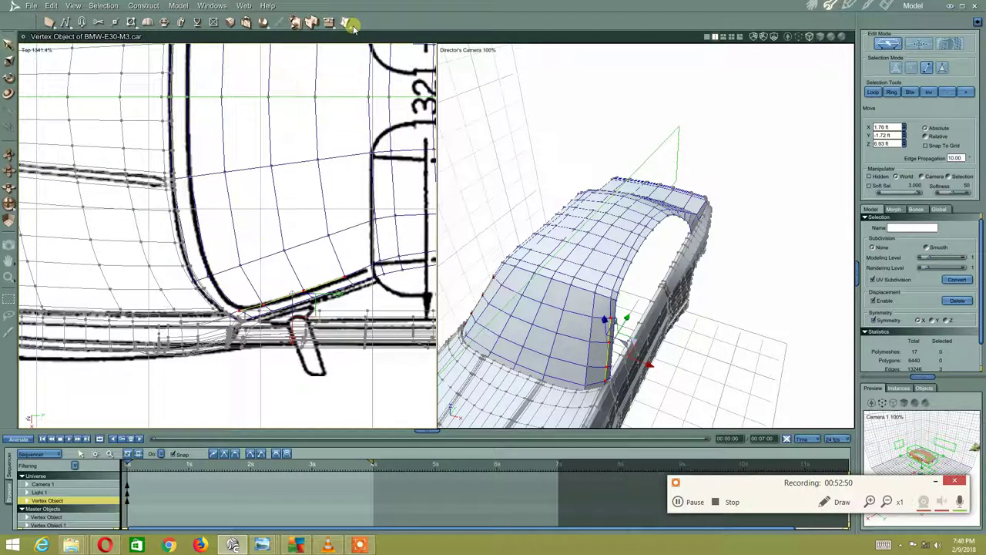
click(326, 23)
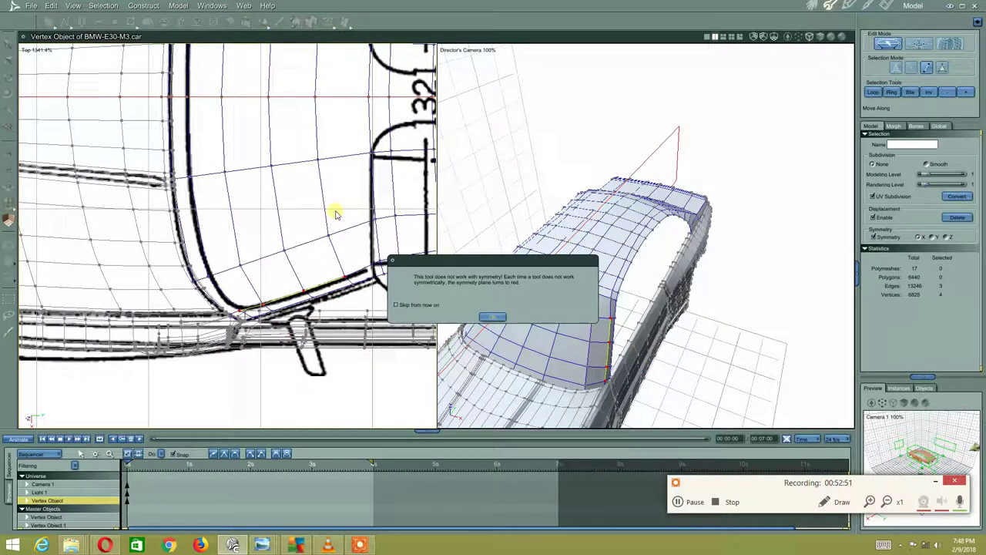
click(483, 316)
- Add two more edges and slide the windshield base edge slightly toward the blueprint curve
scroll(308, 200, down, 3)
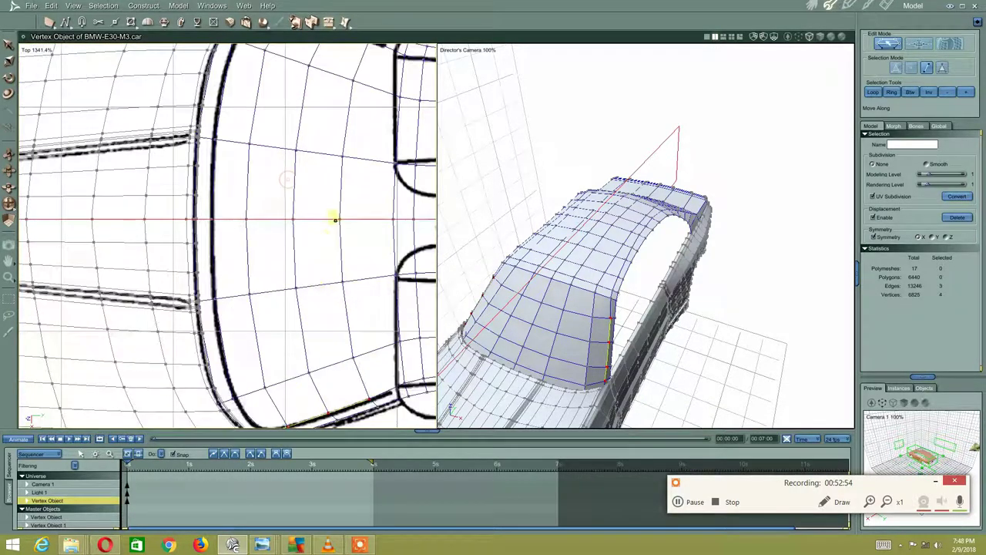
scroll(335, 216, down, 3)
click(339, 158)
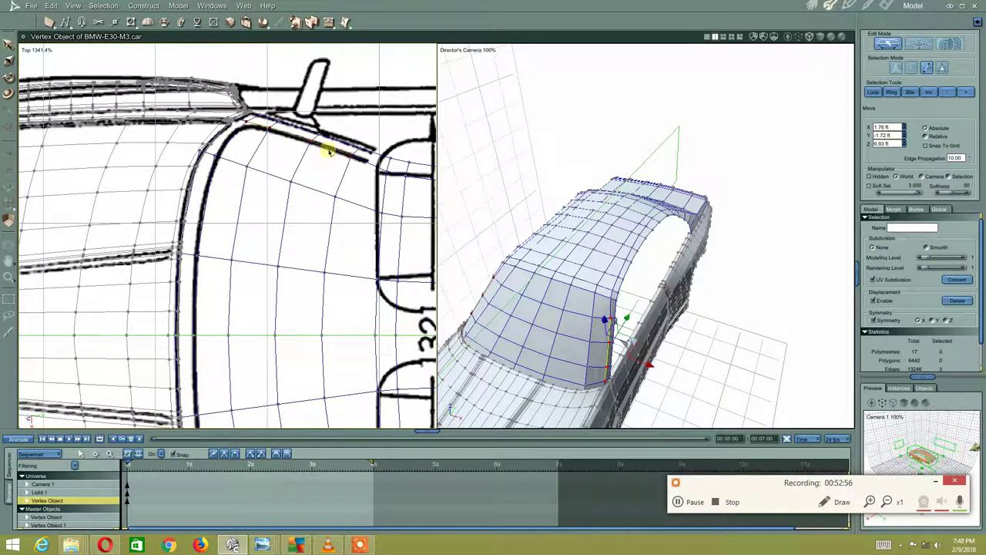
shift+click(257, 134)
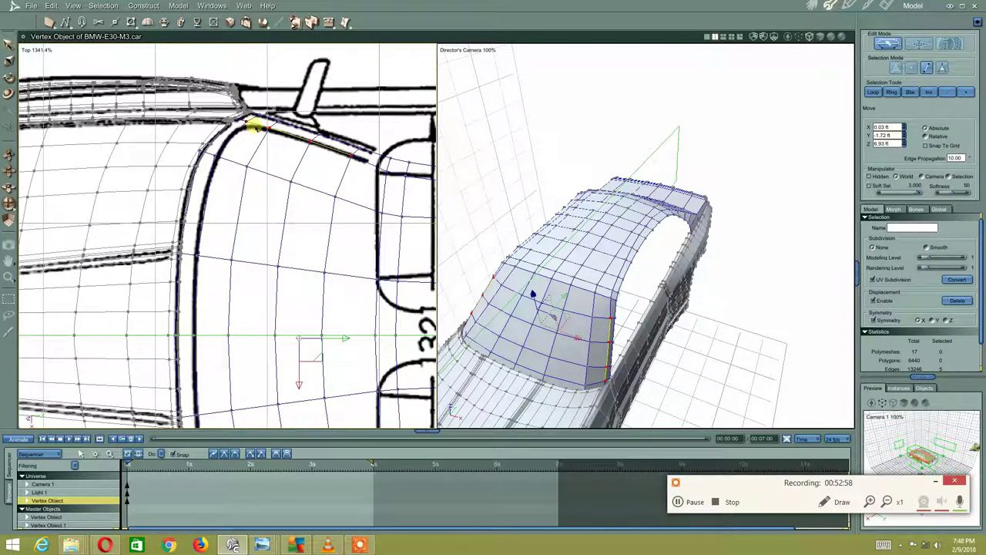
scroll(306, 330, down, 2)
scroll(363, 203, down, 2)
scroll(238, 160, down, 2)
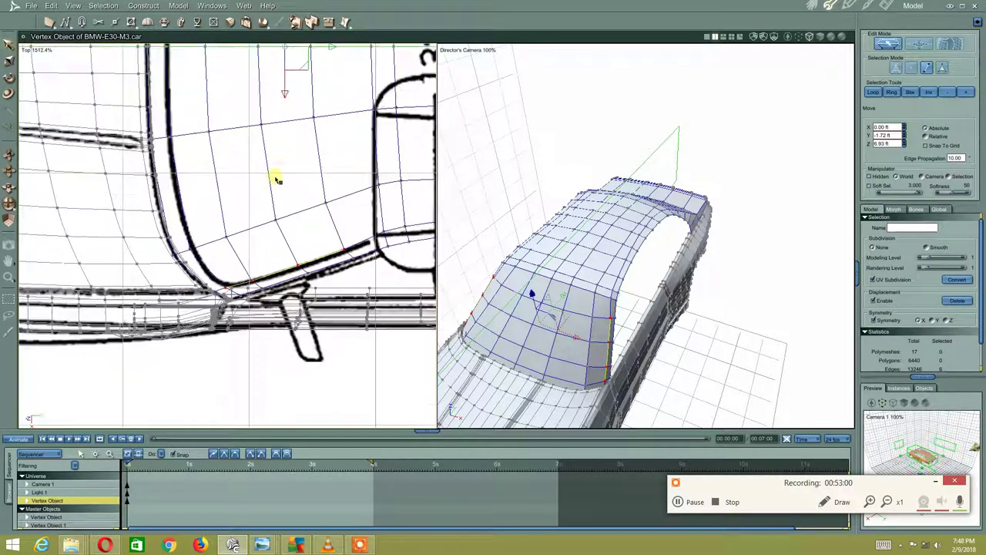
click(327, 22)
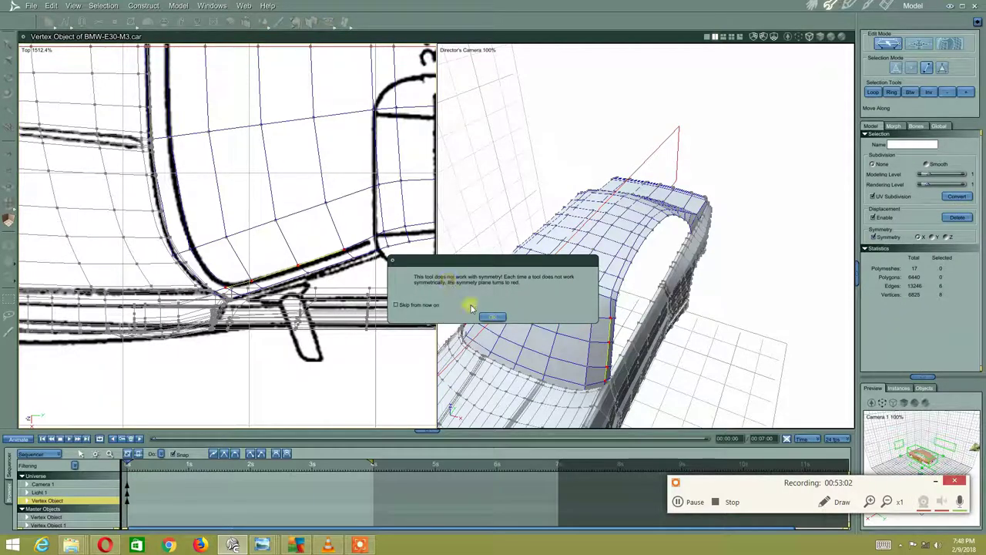
click(493, 317)
click(331, 261)
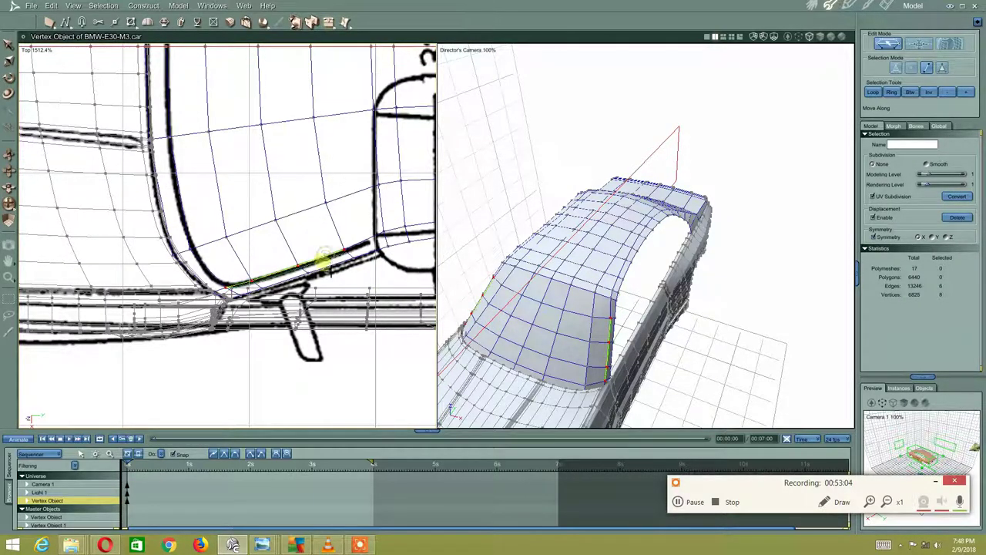
drag(330, 261, 322, 252)
- Undo the last two edge edits and inspect the roof shape in 3D
key(ctrl+z)
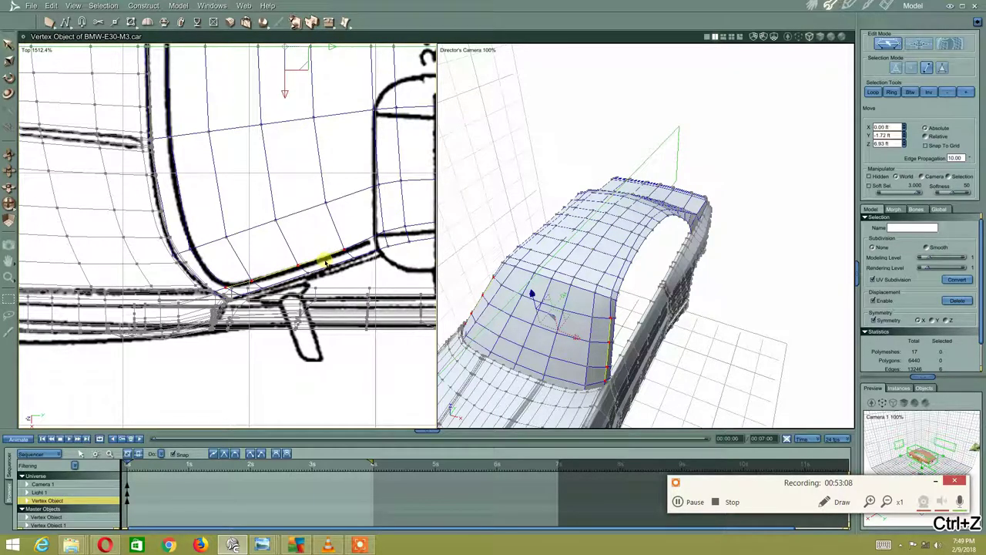
key(ctrl+z)
key(ctrl+z)
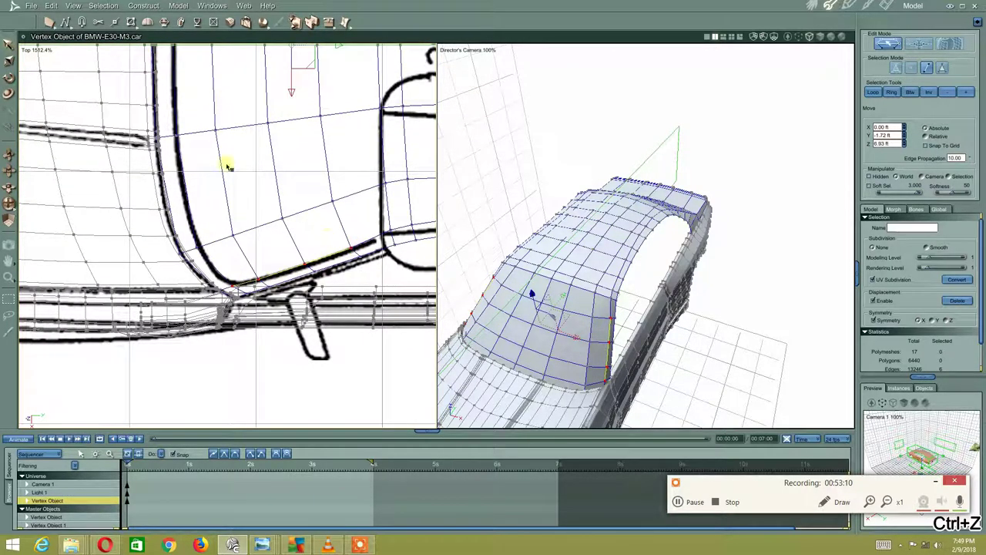
click(9, 60)
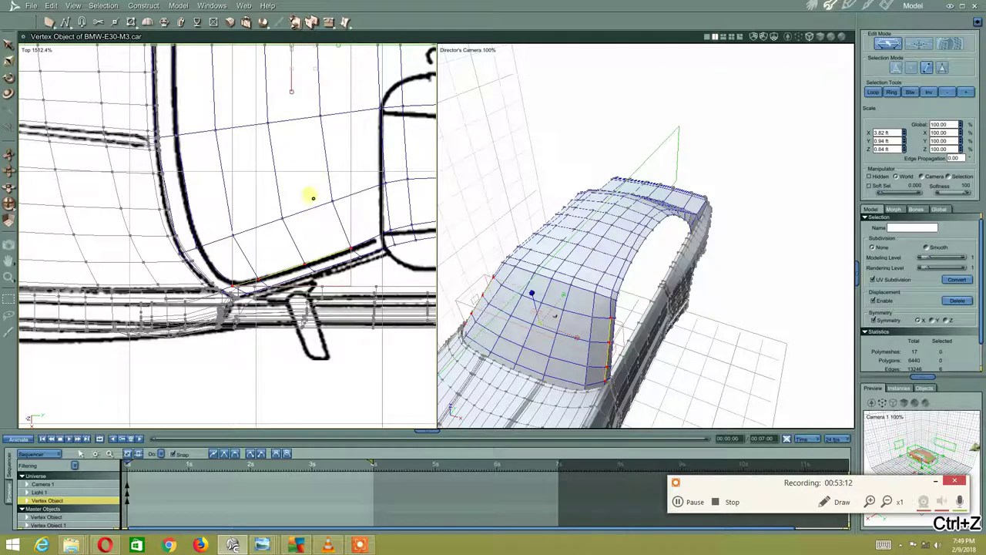
middle_drag(313, 198, 326, 247)
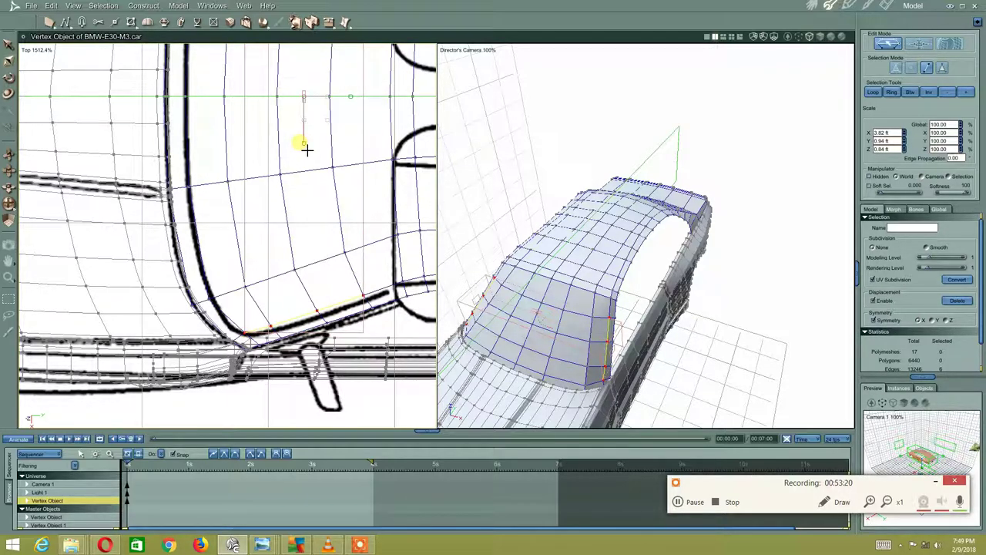
mouse_move(531, 390)
middle_down()
mouse_move(528, 356)
mouse_move(555, 346)
mouse_move(526, 349)
mouse_move(513, 319)
mouse_move(544, 353)
mouse_move(570, 298)
mouse_move(559, 303)
mouse_move(568, 312)
middle_up()
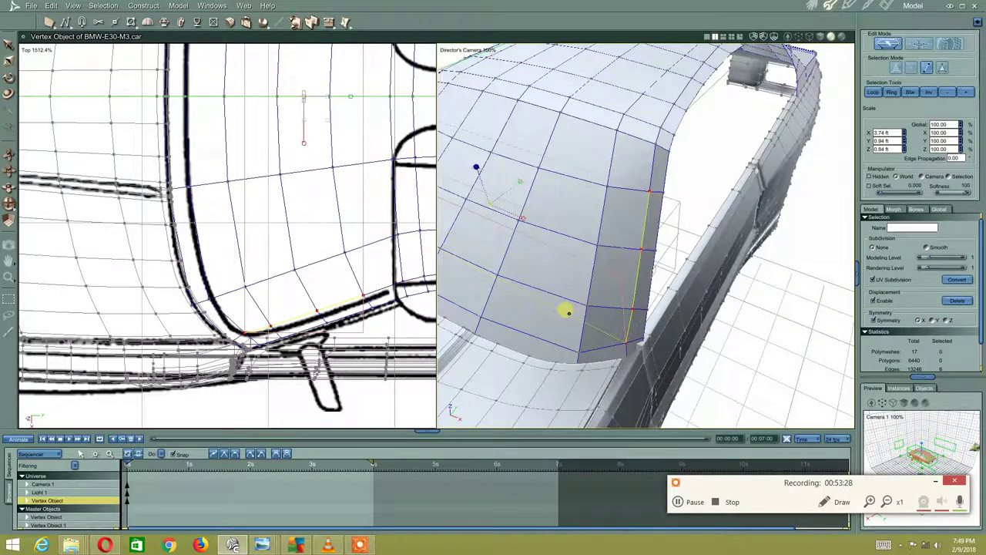
middle_drag(365, 359, 353, 347)
click(670, 231)
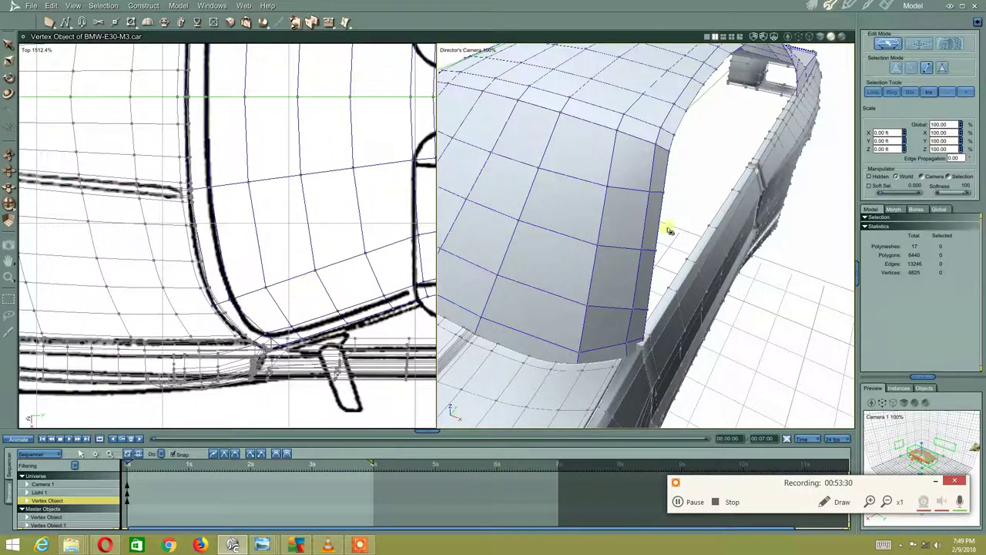
- Move the A-pillar base vertex onto the blueprint's windshield corner, at 1.82, -1.98, 0.70 ft
click(262, 335)
right_click(270, 317)
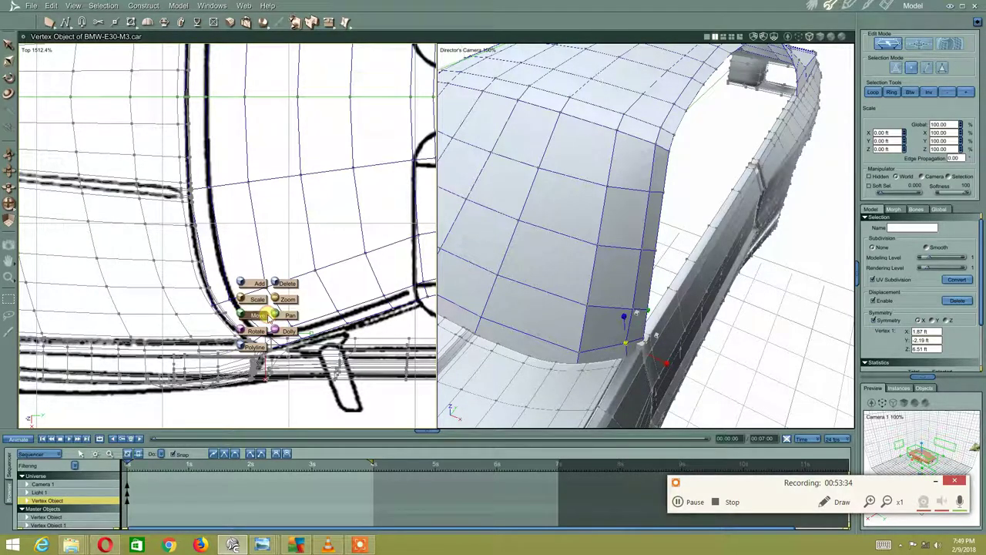
click(259, 316)
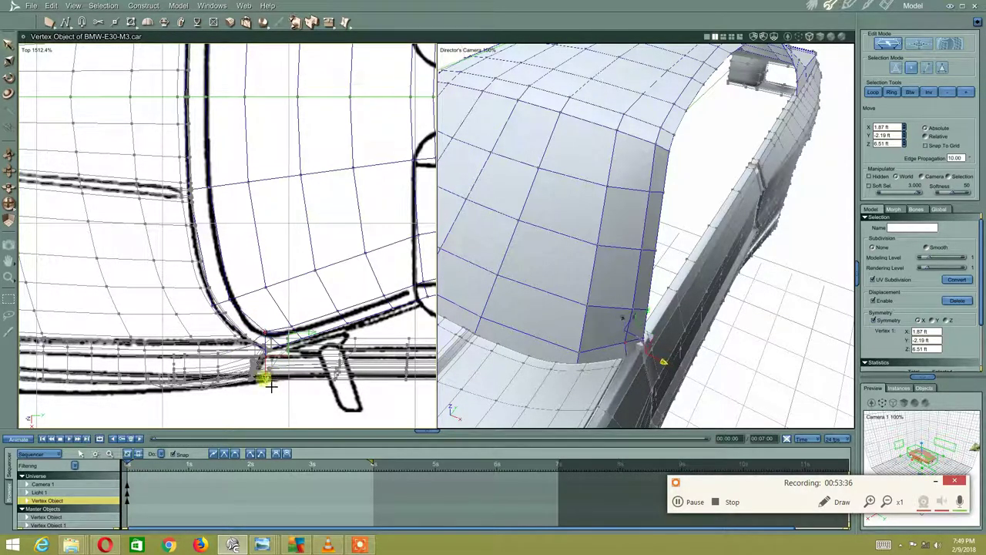
drag(268, 387, 270, 391)
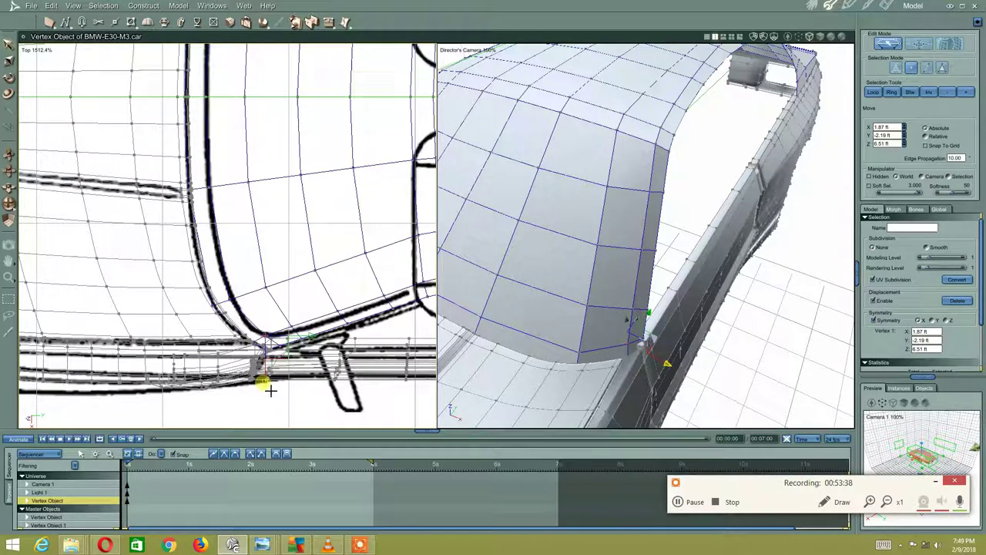
drag(272, 391, 286, 331)
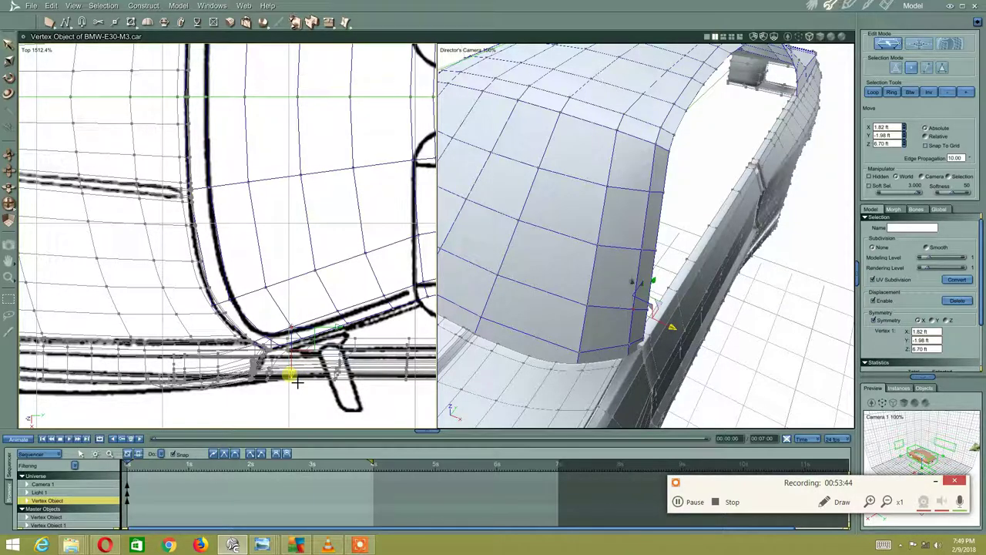
- Zoom the views out and orbit to see the whole car body from the side
middle_drag(255, 231, 301, 212)
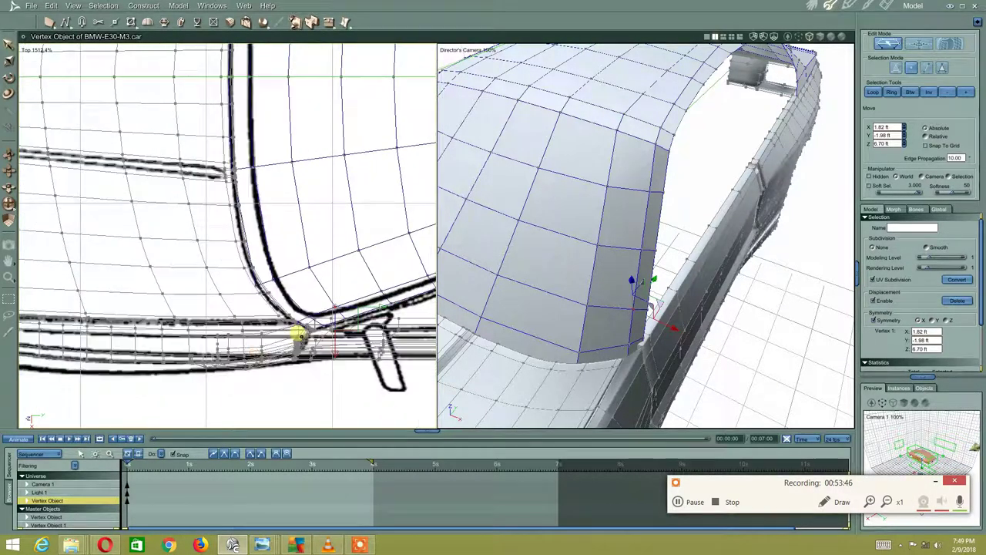
scroll(308, 323, down, 1)
scroll(385, 342, down, 1)
scroll(325, 312, down, 1)
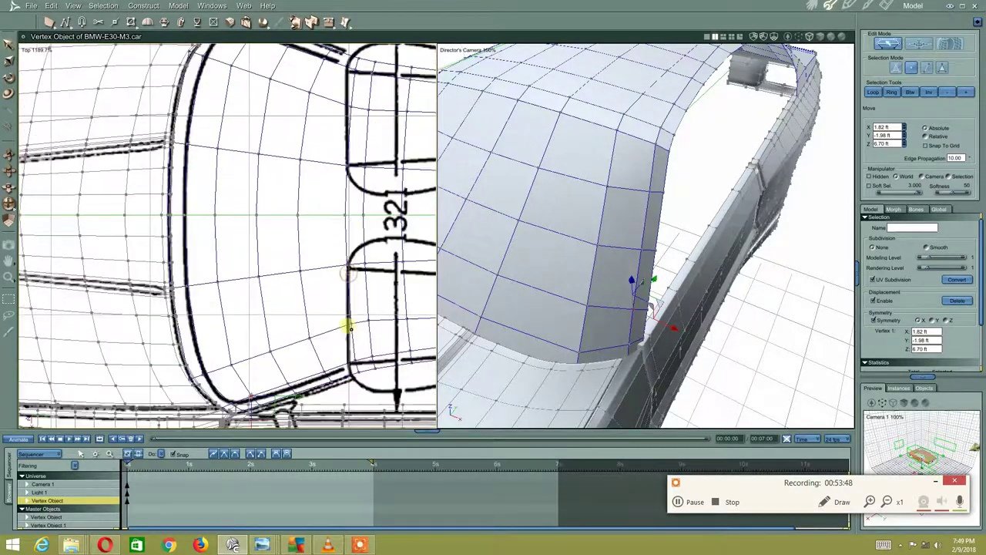
scroll(346, 326, down, 1)
mouse_move(493, 311)
middle_down()
mouse_move(579, 310)
mouse_move(594, 273)
middle_up()
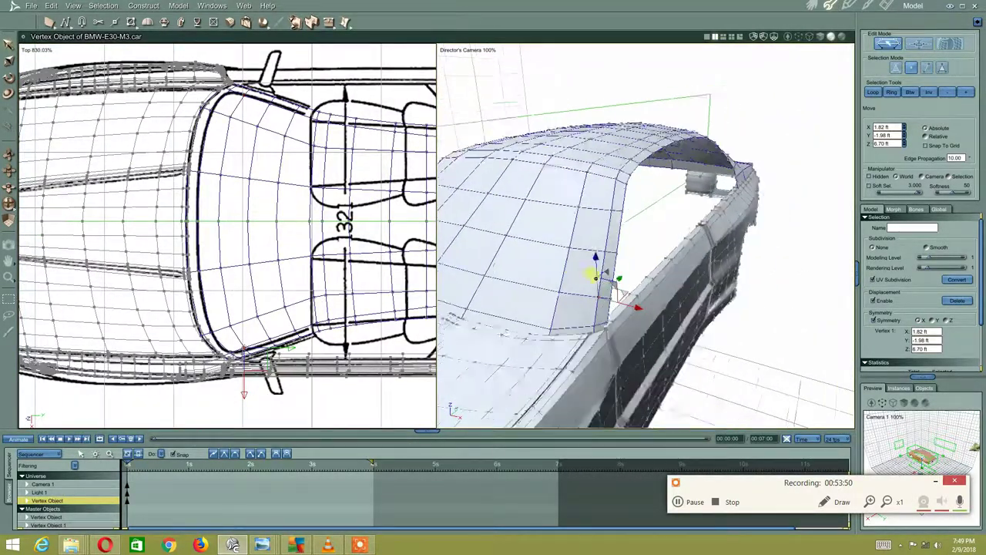
scroll(555, 314, down, 2)
mouse_move(555, 315)
middle_down()
mouse_move(623, 302)
mouse_move(555, 334)
mouse_move(666, 185)
mouse_move(598, 252)
mouse_move(563, 213)
middle_up()
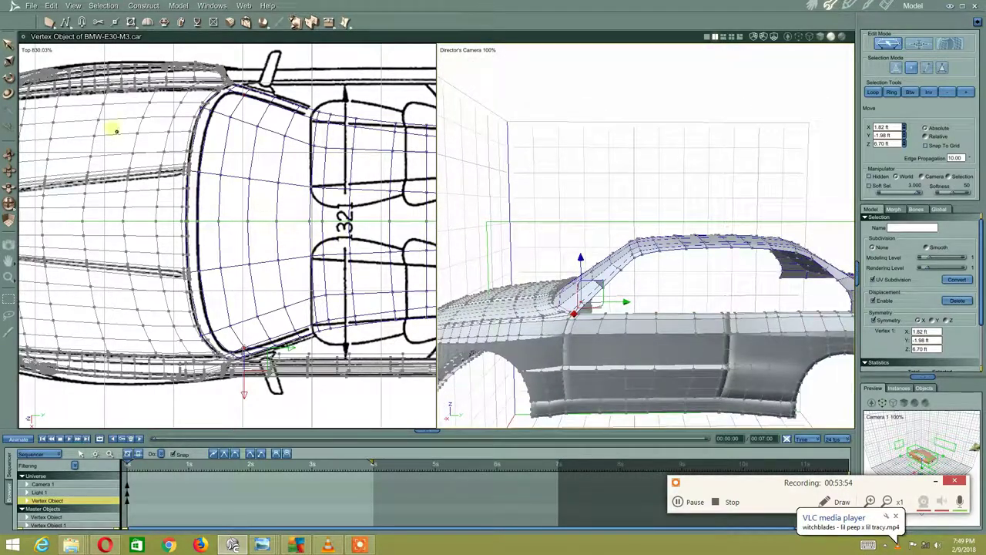
- Switch the left pane to the Left side view and zoom in on the A-pillar
click(28, 51)
click(34, 62)
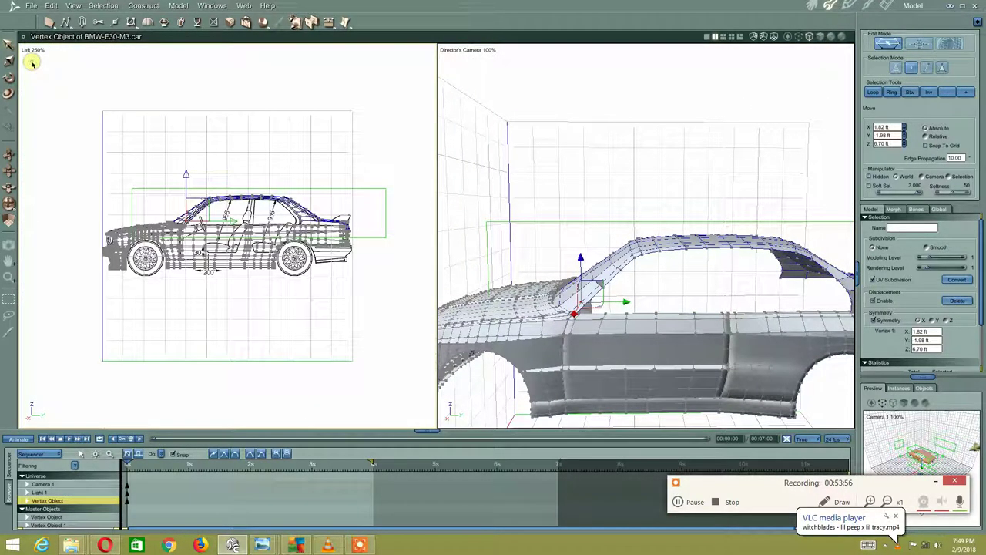
scroll(337, 192, up, 2)
scroll(220, 293, up, 2)
scroll(296, 267, up, 2)
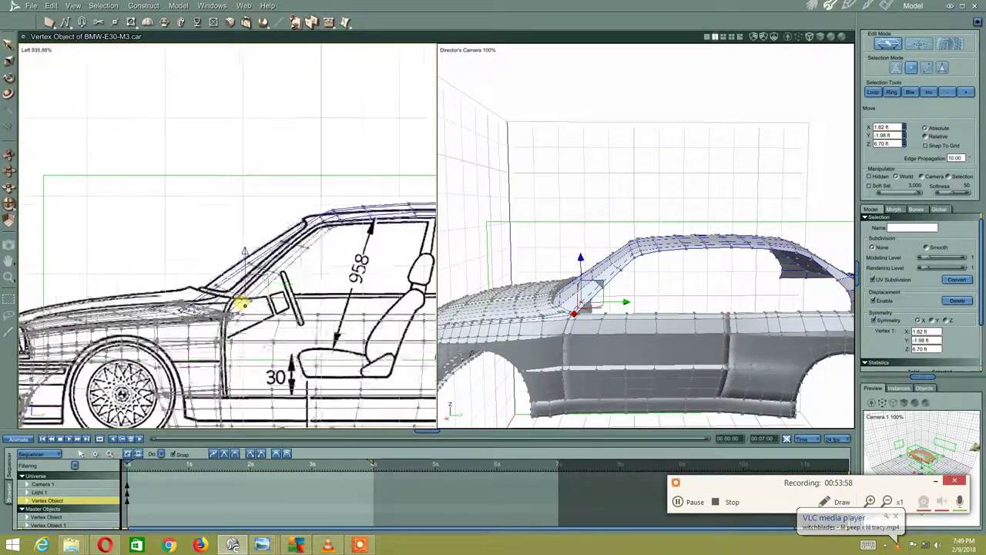
scroll(249, 282, up, 2)
scroll(266, 277, up, 2)
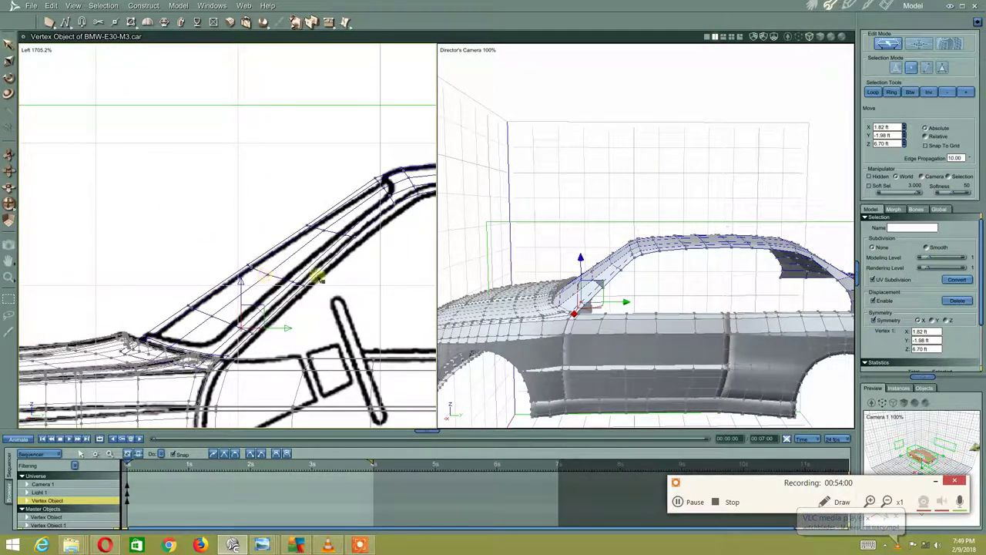
scroll(320, 273, up, 2)
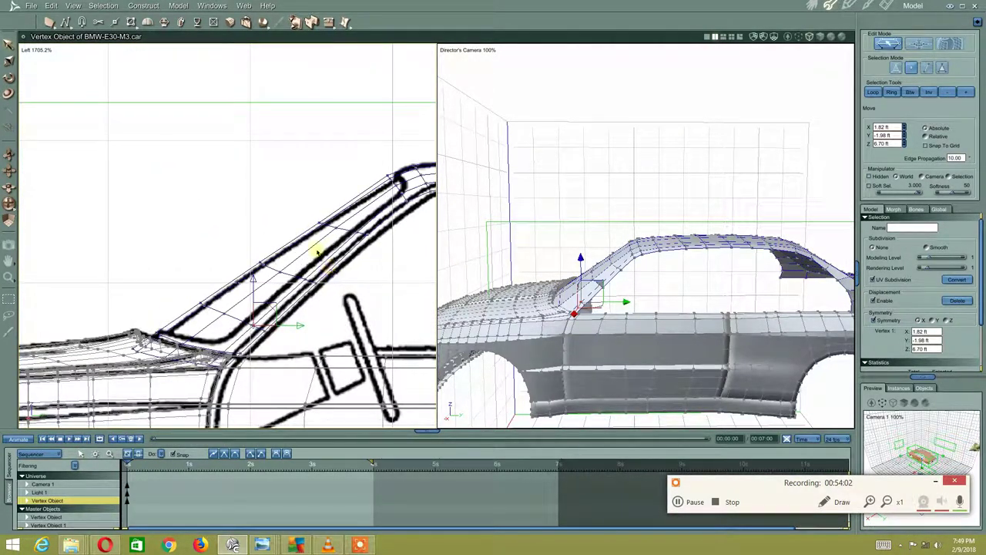
- Move the A-pillar edge vertices onto the side blueprint's windshield pillar outline
click(309, 279)
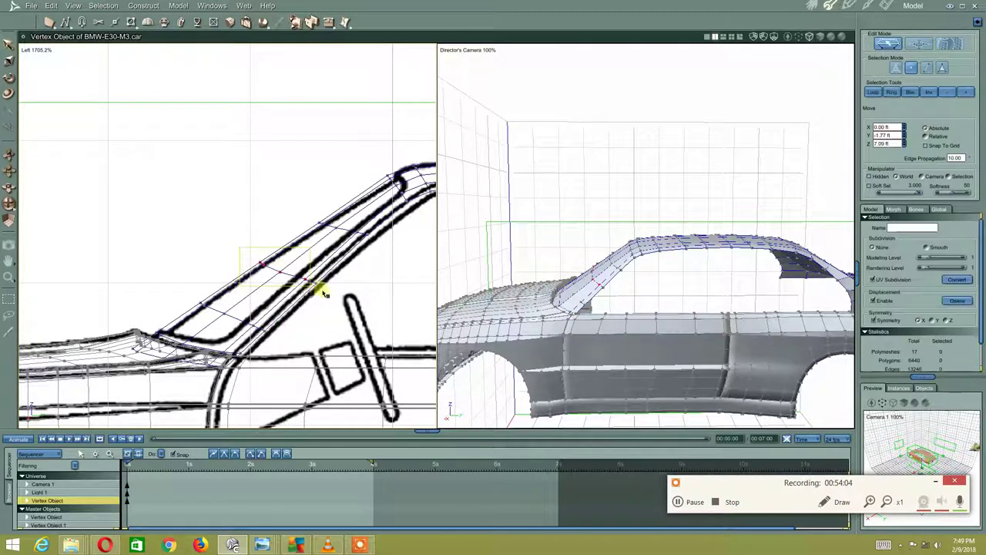
drag(337, 279, 326, 268)
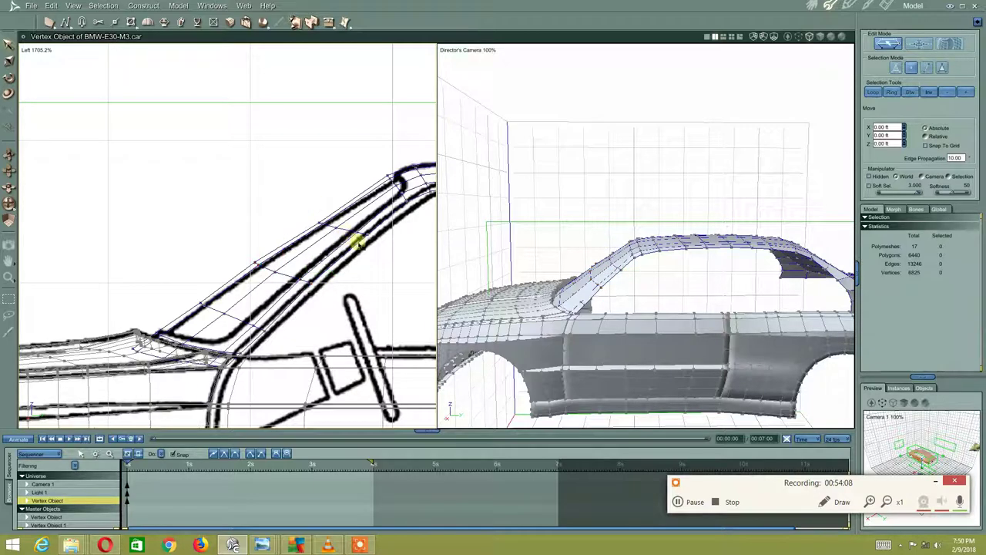
mouse_move(365, 247)
mouse_down()
mouse_move(379, 251)
mouse_move(393, 235)
mouse_move(385, 227)
mouse_up()
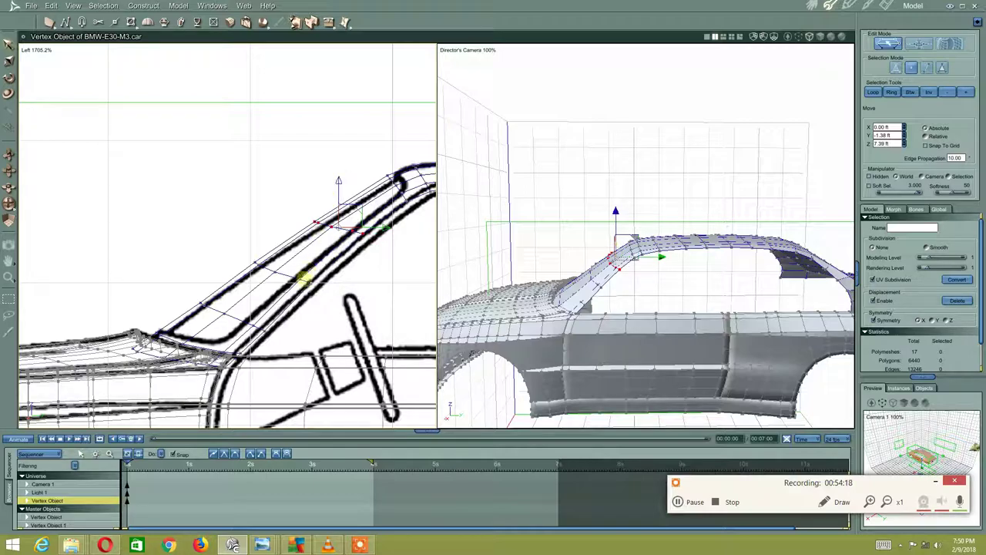
middle_drag(342, 183, 370, 181)
drag(239, 308, 262, 322)
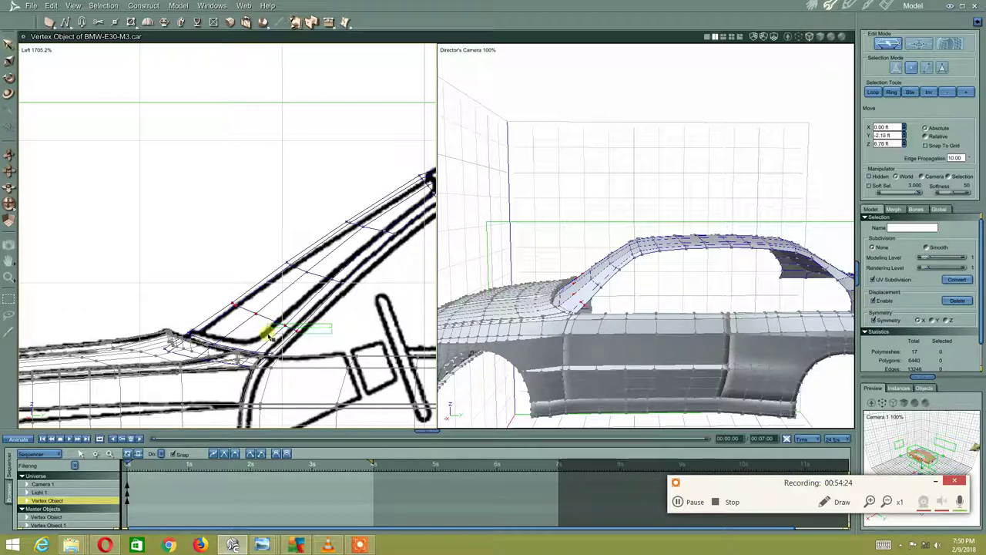
drag(269, 333, 268, 316)
click(266, 269)
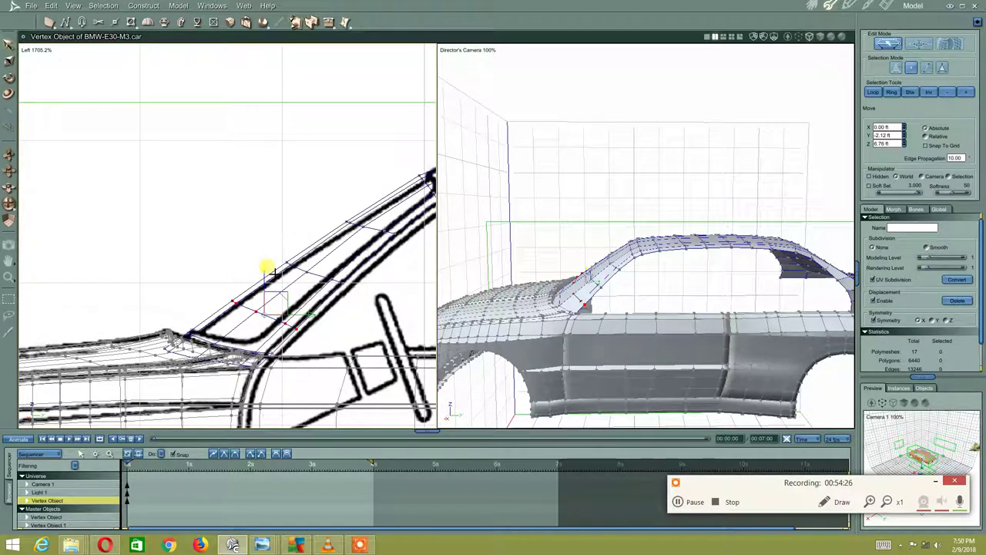
click(314, 325)
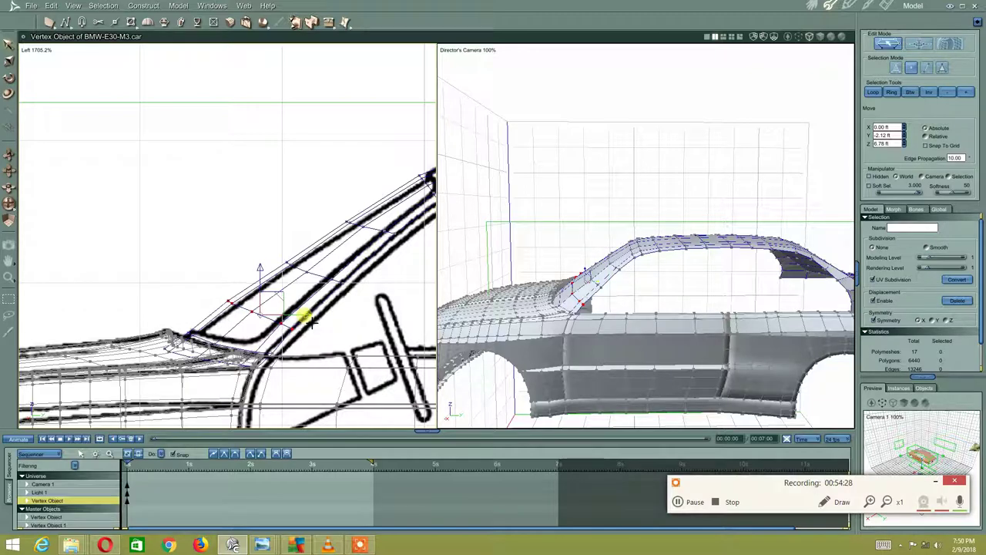
- Nudge the upper windshield-frame vertices forward onto the outline, one to 0.00, -1.79, 7.07 ft
scroll(319, 287, down, 1)
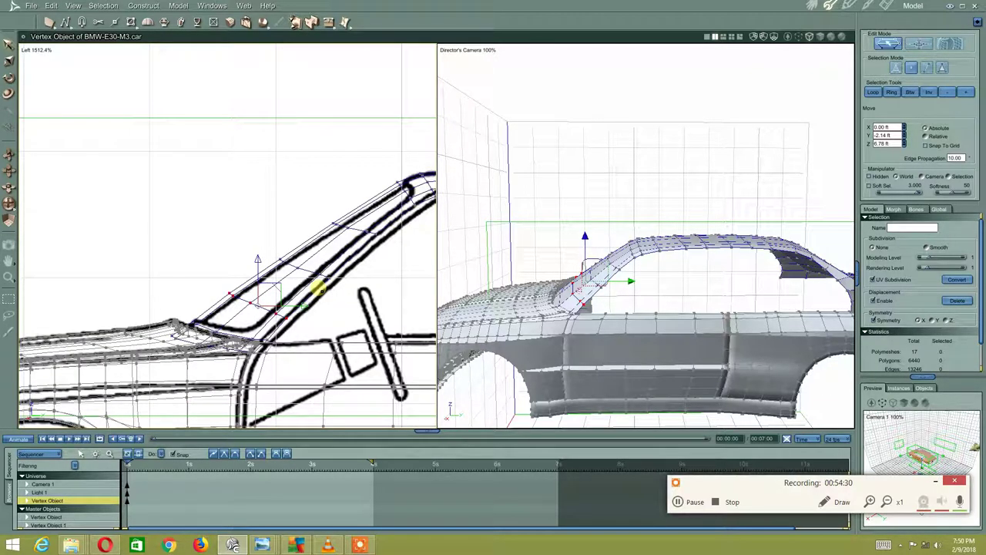
click(302, 272)
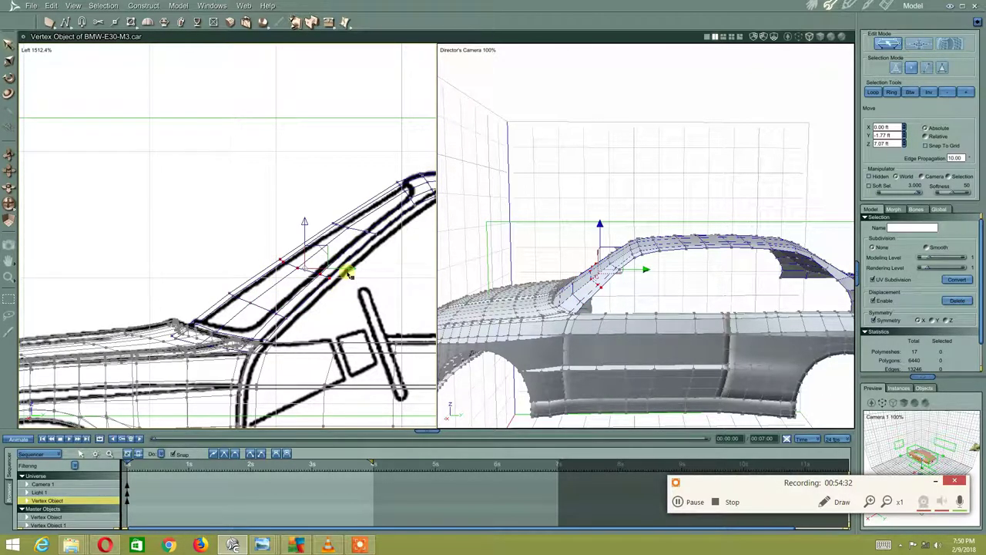
drag(360, 277, 358, 276)
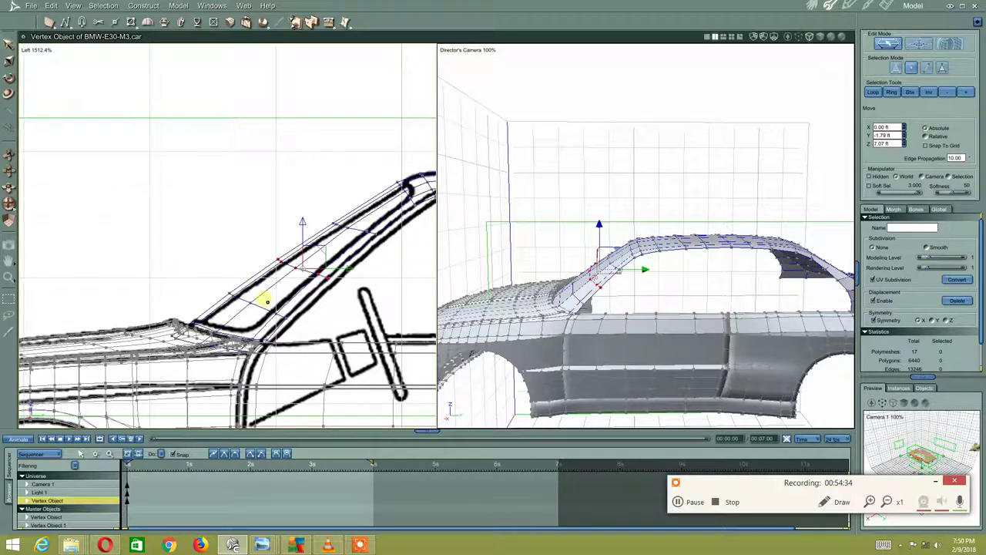
click(264, 297)
scroll(339, 274, down, 3)
scroll(323, 261, down, 2)
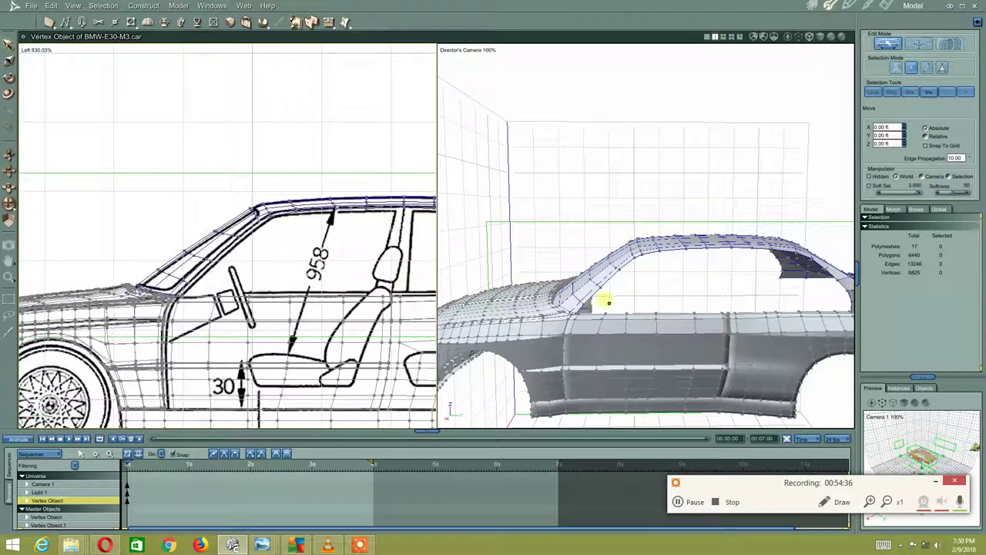
- Box-select the C-pillar edge vertices along the rear roof in the side view
mouse_move(607, 300)
middle_down()
mouse_move(596, 328)
mouse_move(594, 300)
mouse_move(656, 282)
mouse_move(544, 269)
mouse_move(587, 263)
middle_up()
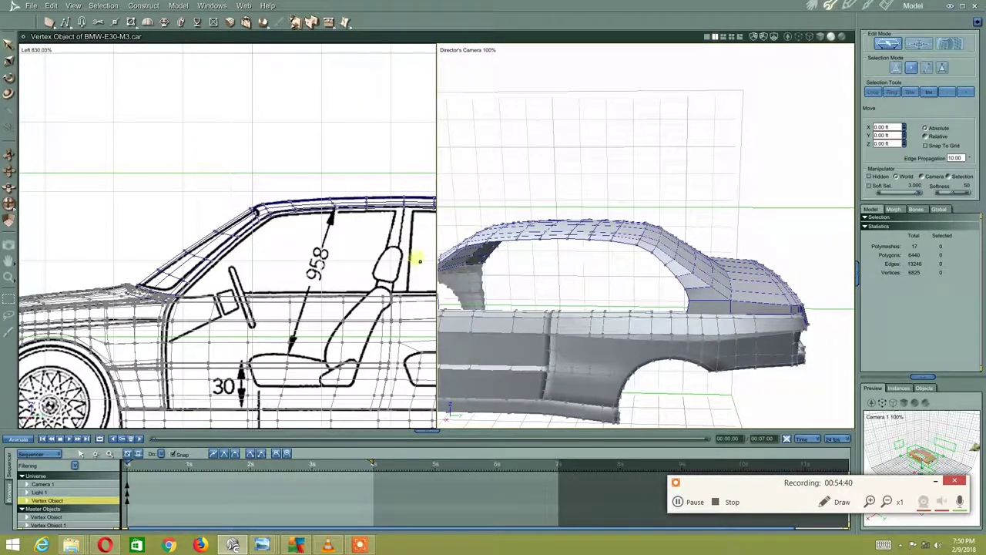
middle_drag(419, 261, 208, 260)
scroll(212, 259, up, 2)
middle_drag(407, 249, 264, 263)
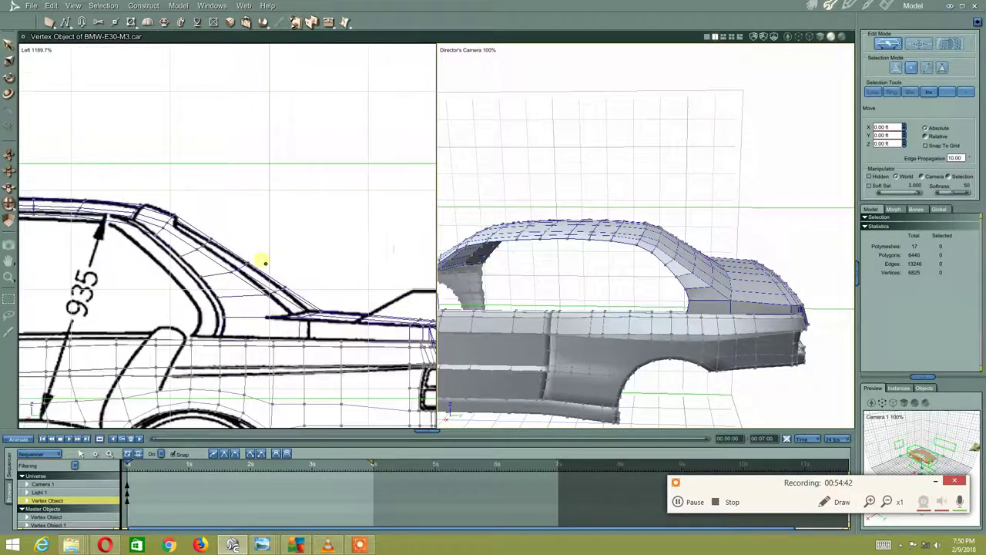
scroll(265, 263, up, 2)
drag(341, 224, 275, 279)
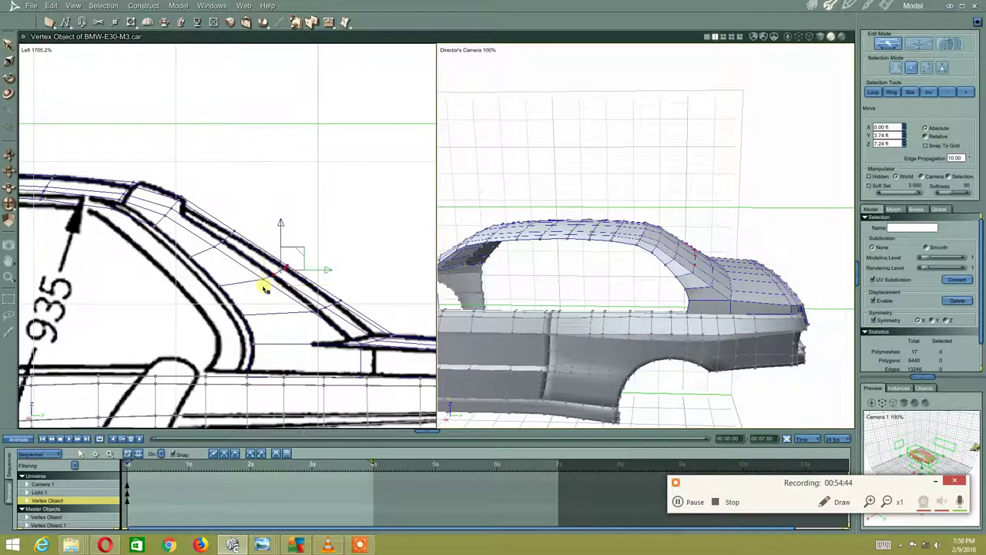
drag(385, 253, 288, 326)
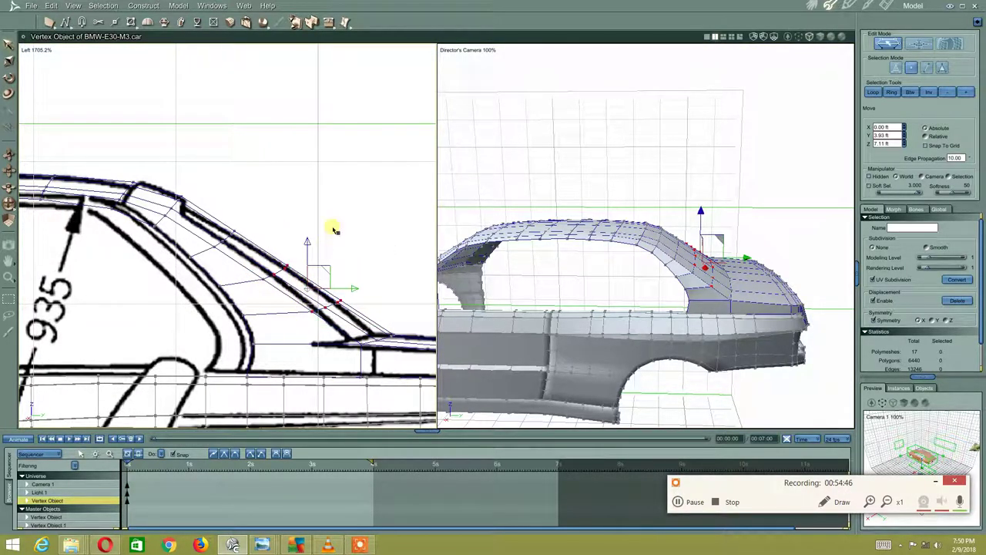
drag(333, 229, 264, 286)
drag(399, 238, 266, 324)
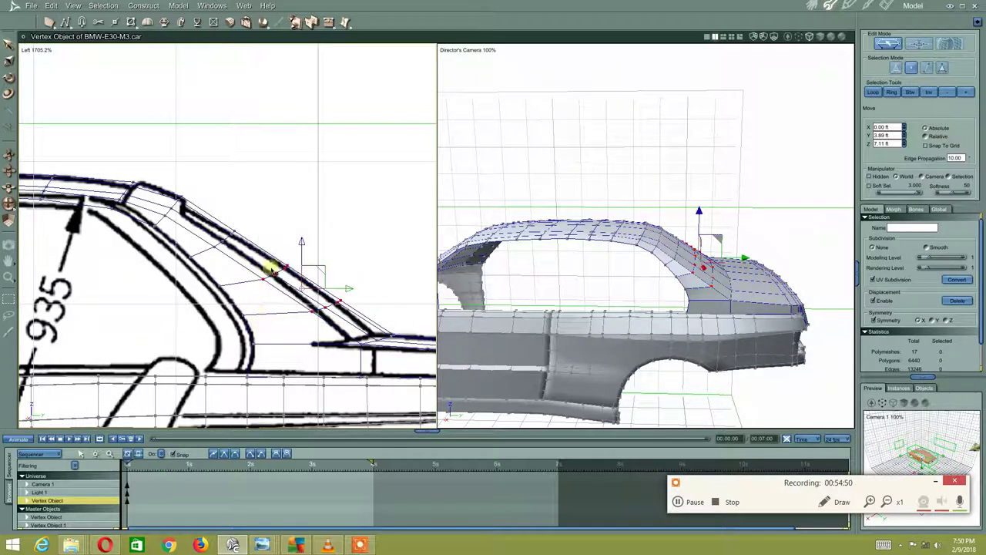
drag(282, 195, 204, 265)
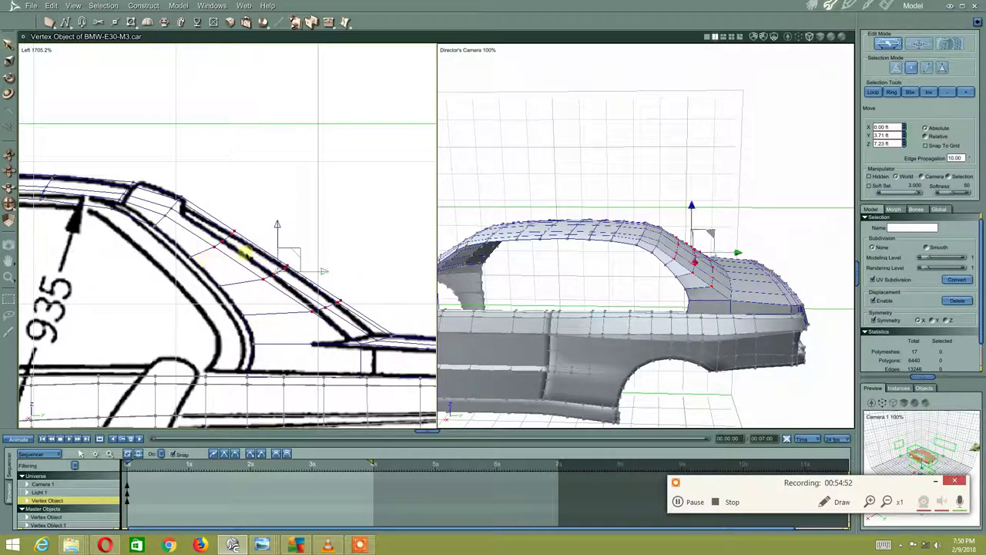
- Drag the C-pillar vertices onto the rear-glass outline, one to 0.00, 3.73, 7.24 ft, then zoom out
drag(330, 282, 332, 280)
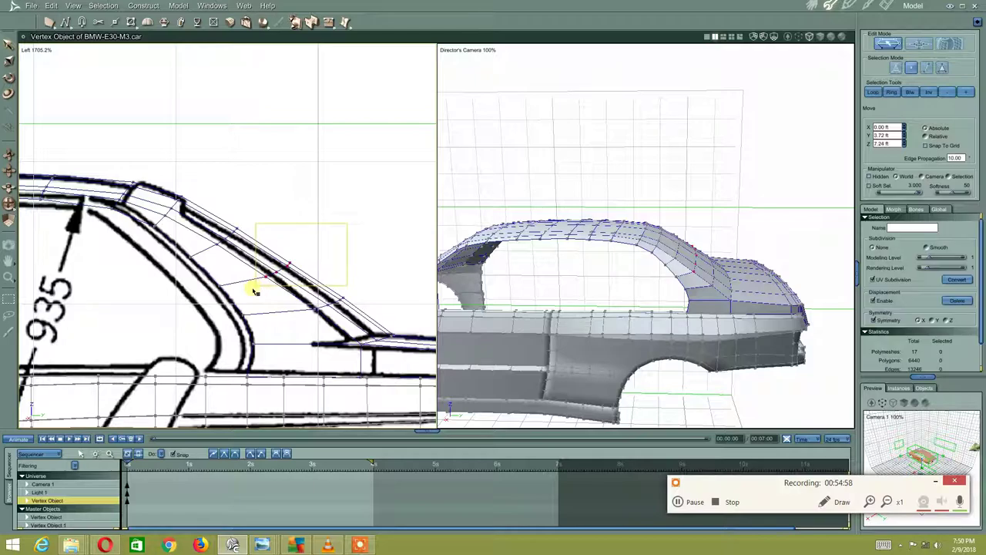
drag(313, 272, 328, 276)
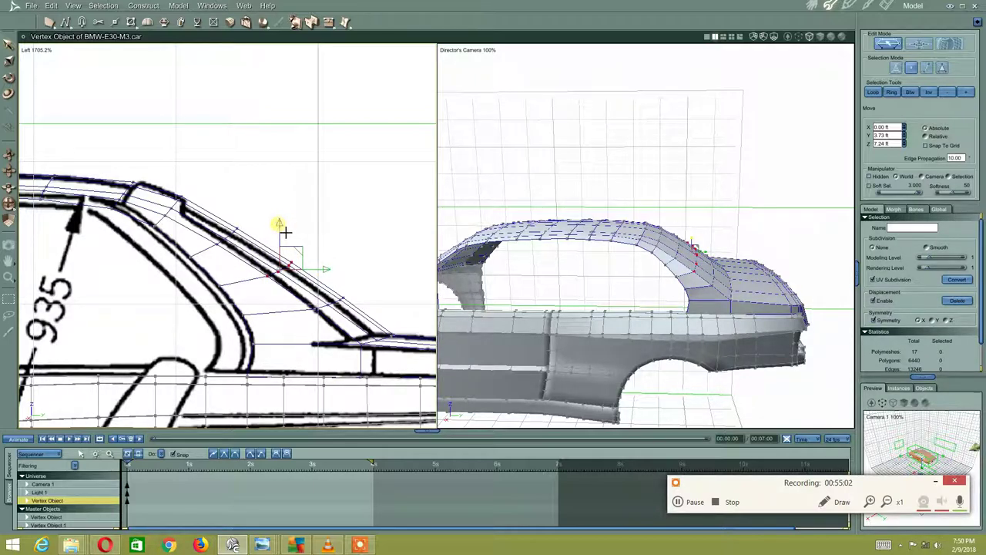
scroll(286, 231, down, 2)
scroll(315, 231, down, 2)
scroll(292, 246, down, 1)
scroll(315, 264, up, 3)
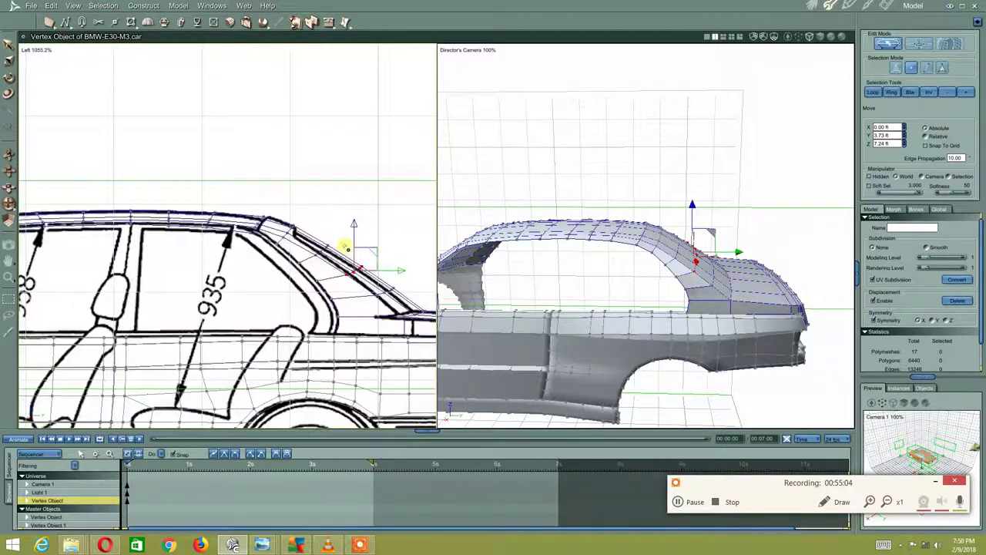
scroll(283, 280, down, 1)
scroll(282, 280, down, 1)
scroll(331, 264, down, 2)
scroll(339, 266, down, 1)
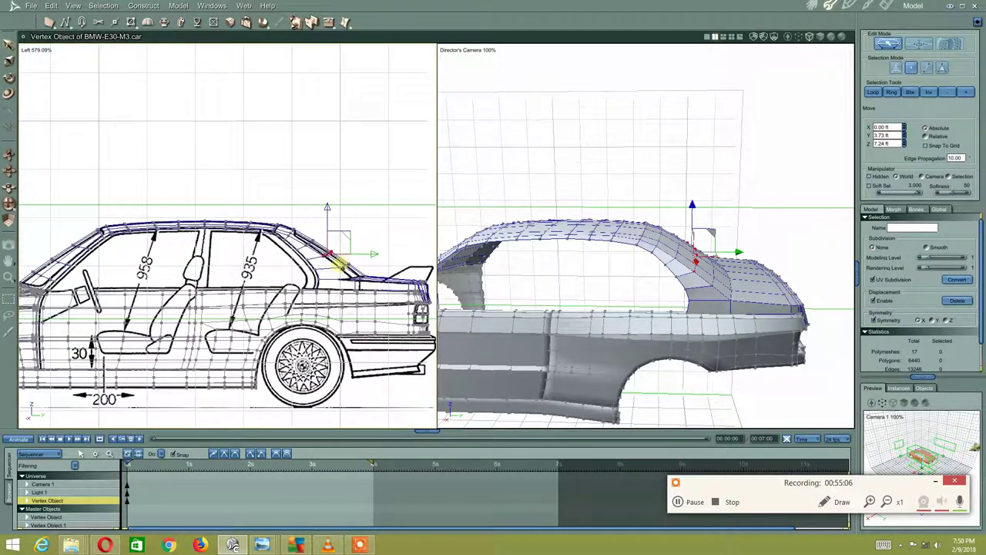
middle_drag(339, 264, 319, 275)
mouse_move(555, 262)
middle_down()
mouse_move(678, 249)
mouse_move(577, 221)
mouse_move(511, 181)
mouse_move(590, 216)
mouse_move(663, 220)
mouse_move(661, 241)
mouse_move(694, 231)
mouse_move(645, 228)
mouse_move(650, 257)
mouse_move(648, 226)
mouse_move(617, 258)
mouse_move(727, 253)
mouse_move(661, 253)
mouse_move(682, 238)
mouse_move(585, 296)
mouse_move(650, 311)
mouse_move(584, 344)
middle_up()
scroll(617, 294, up, 2)
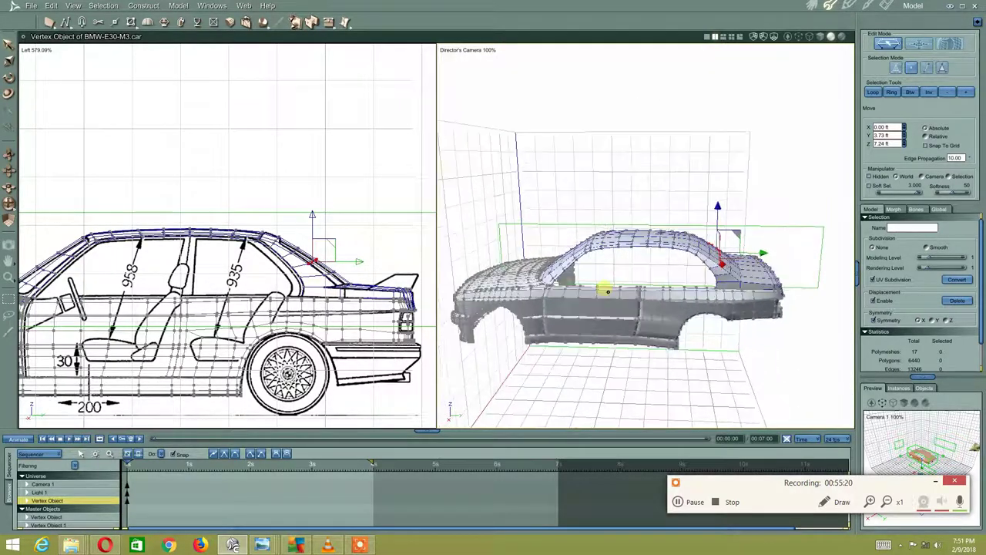
scroll(603, 286, up, 2)
scroll(599, 280, up, 2)
scroll(608, 291, up, 2)
middle_drag(646, 260, 626, 270)
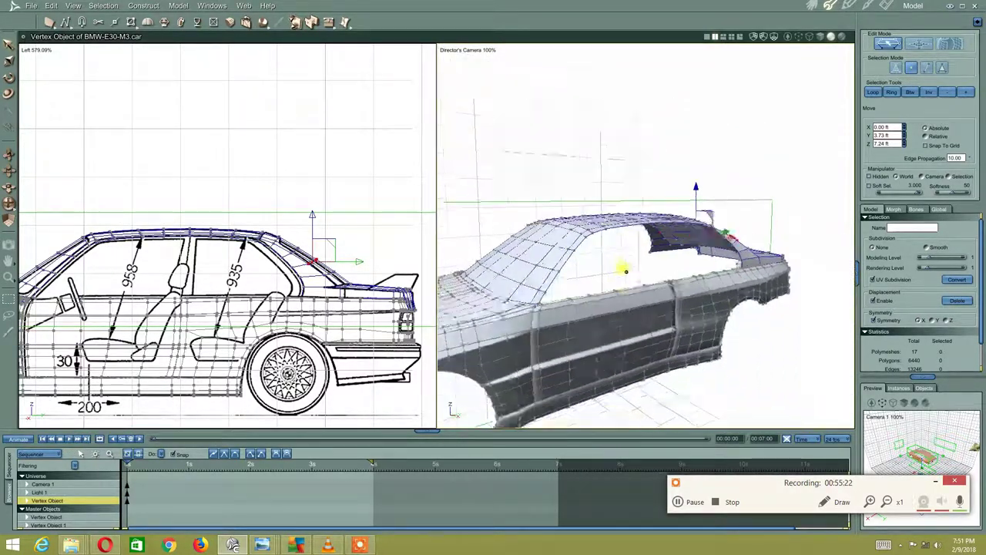
scroll(642, 260, up, 3)
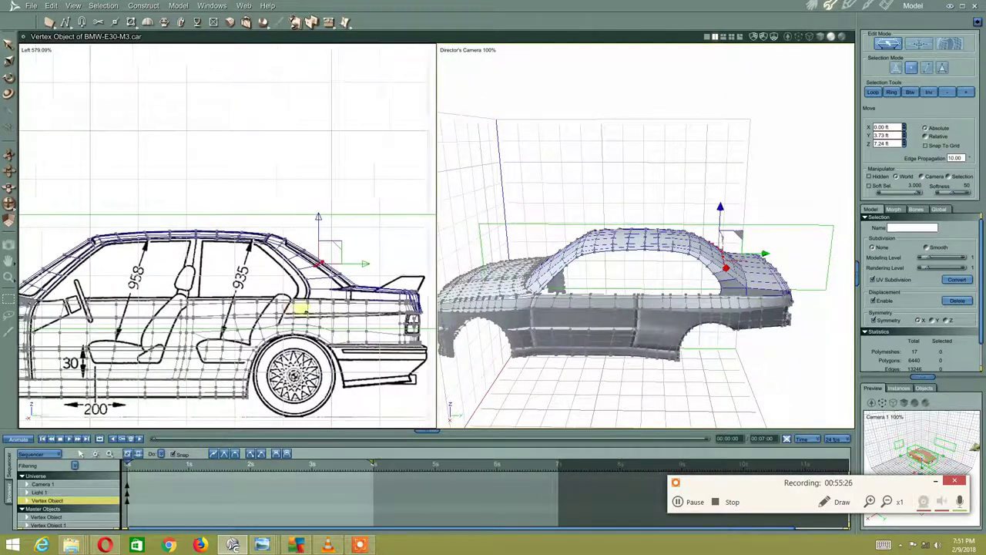
middle_drag(301, 309, 333, 302)
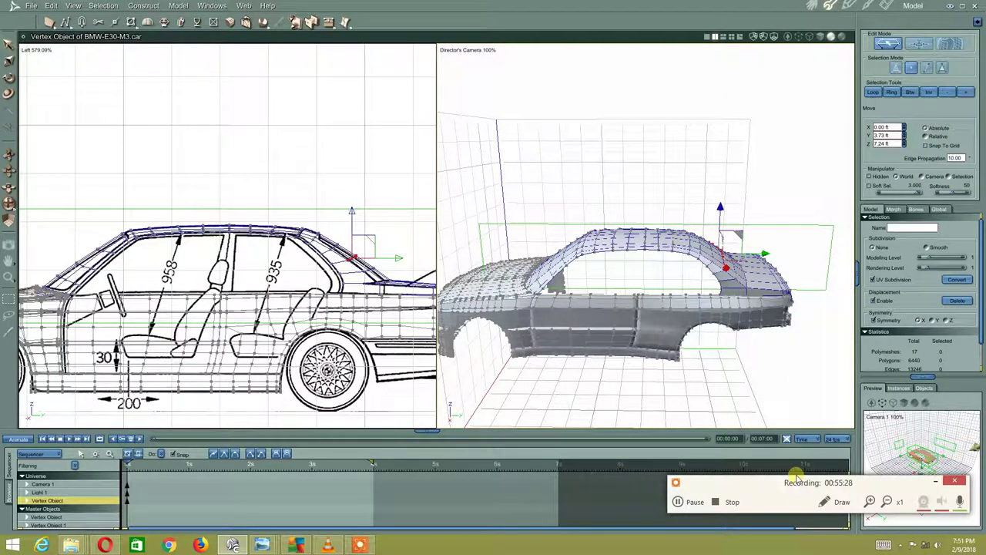
mouse_move(765, 368)
middle_down()
mouse_move(713, 274)
mouse_move(656, 309)
mouse_move(687, 294)
mouse_move(685, 282)
middle_up()
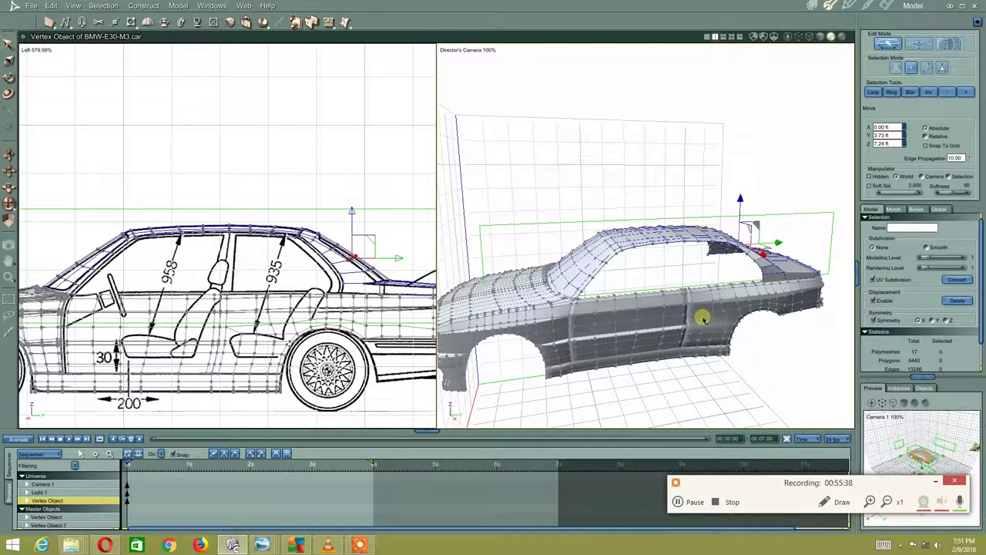
mouse_move(709, 313)
middle_down()
mouse_move(738, 280)
mouse_move(689, 275)
mouse_move(671, 297)
mouse_move(706, 283)
mouse_move(678, 288)
mouse_move(687, 286)
middle_up()
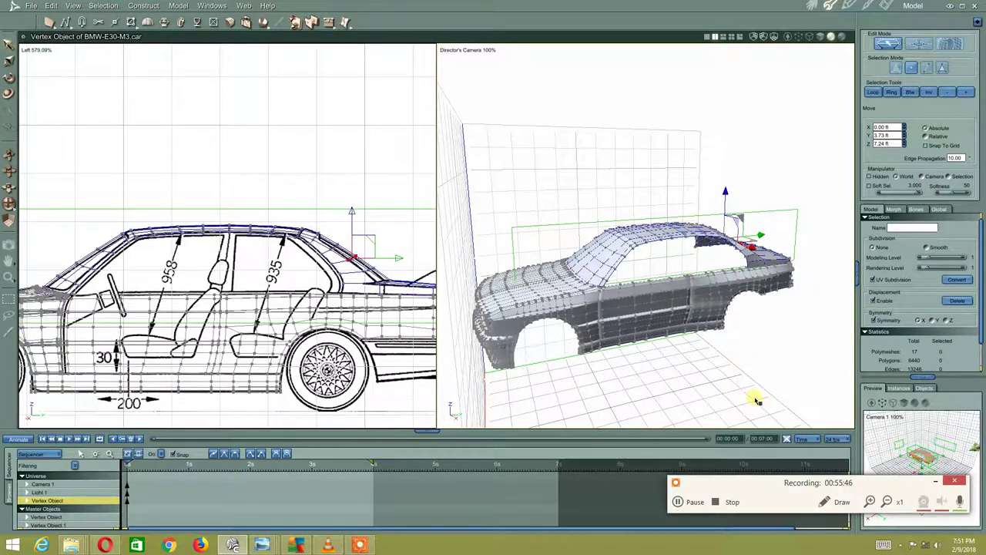